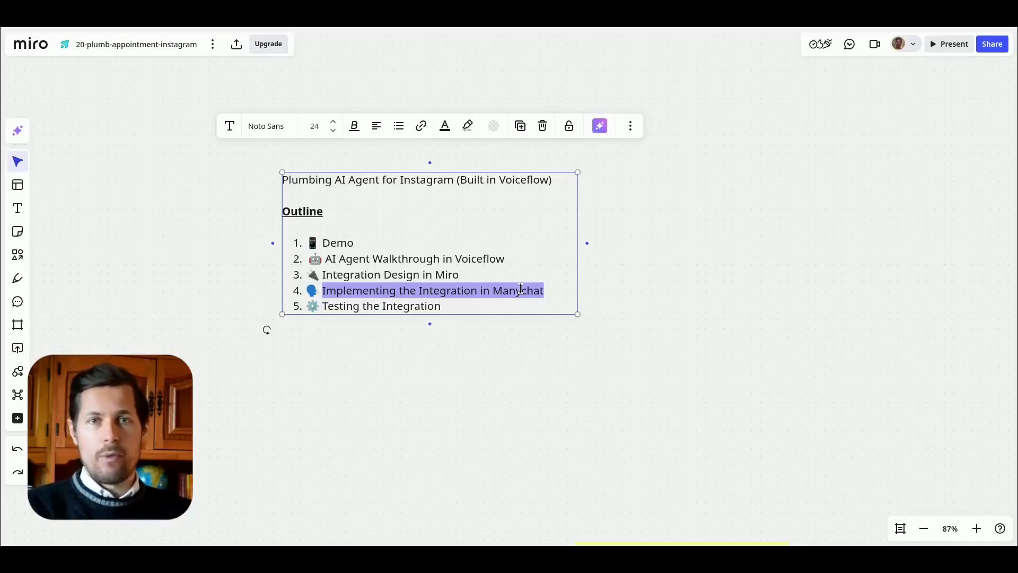
pyautogui.moveTo(440, 306); pyautogui.dragTo(310, 310)
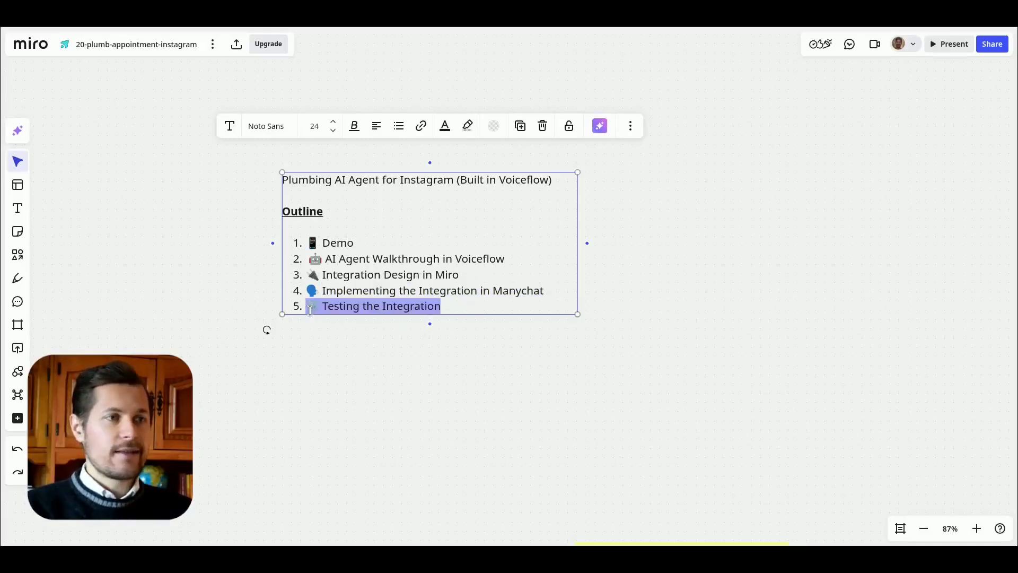
pyautogui.click(326, 308)
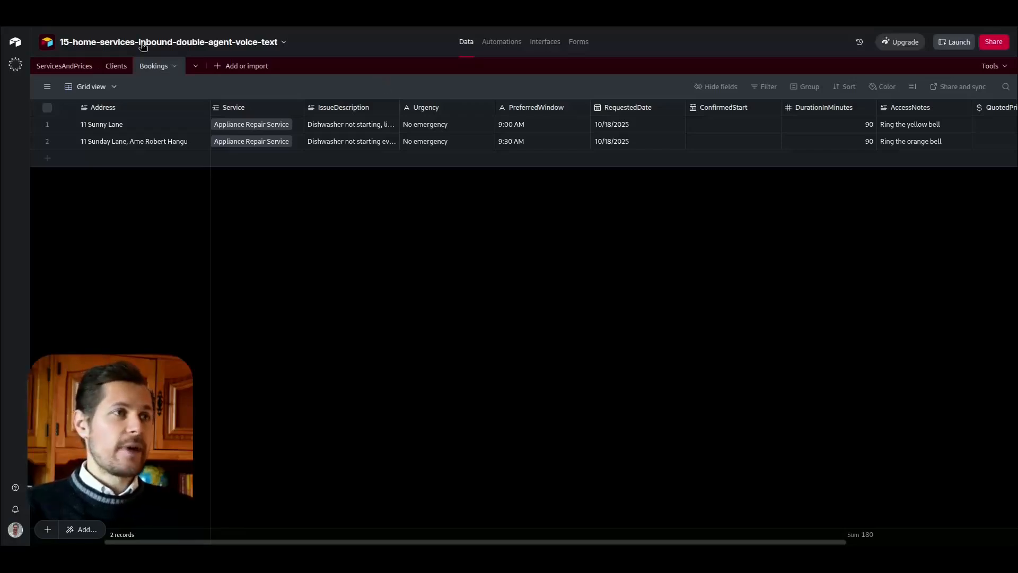
# Step: Examine the ServicesAndPrices and Bookings tables in the Airtable home-services base and the existing Instagram conversation
pyautogui.click(66, 67)
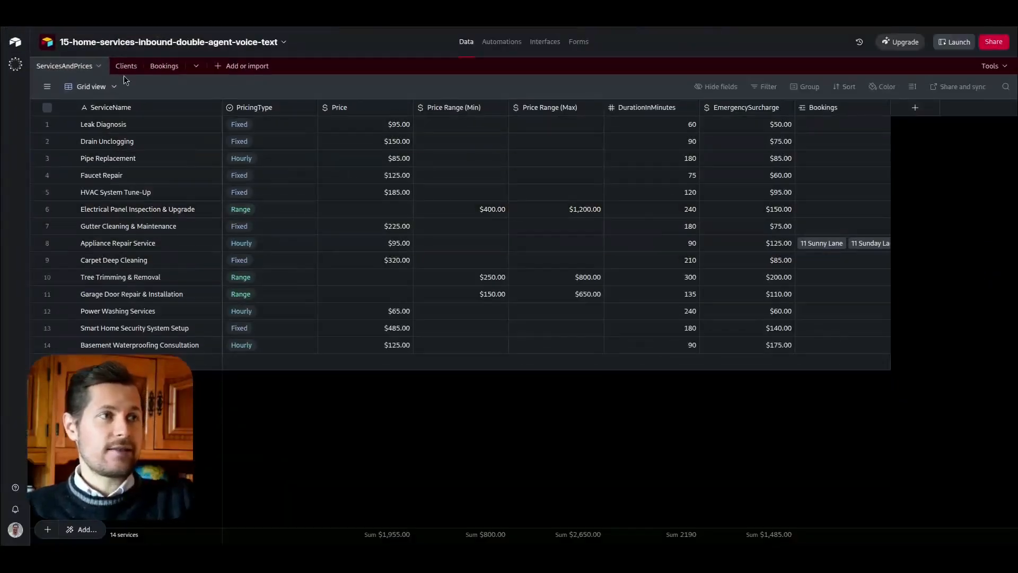
pyautogui.click(160, 68)
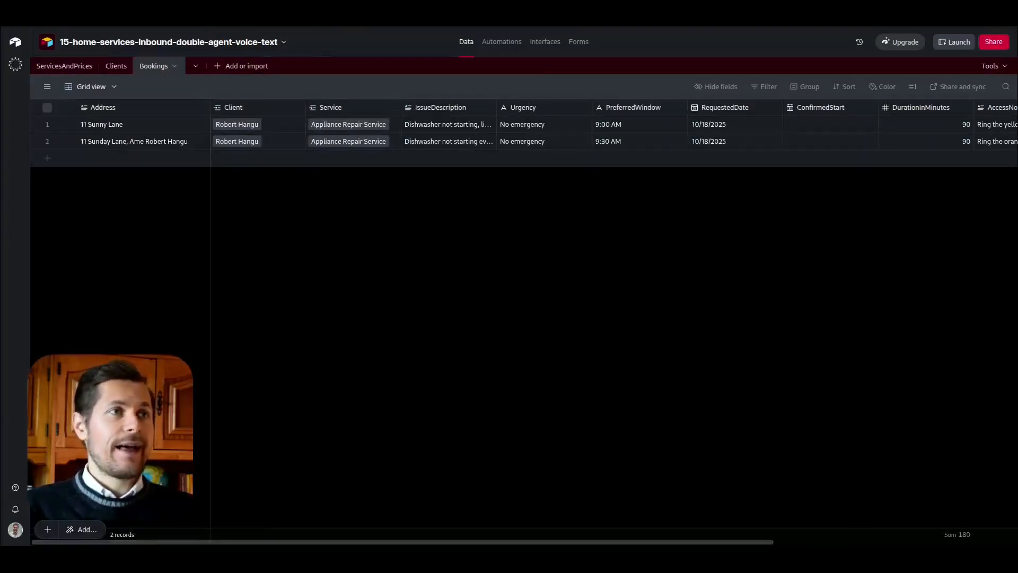
pyautogui.hotkey('ctrl', 'Tab')
pyautogui.scroll(3, 320, 268)
pyautogui.scroll(-3, 323, 276)
pyautogui.hotkey('ctrl', 'Tab')
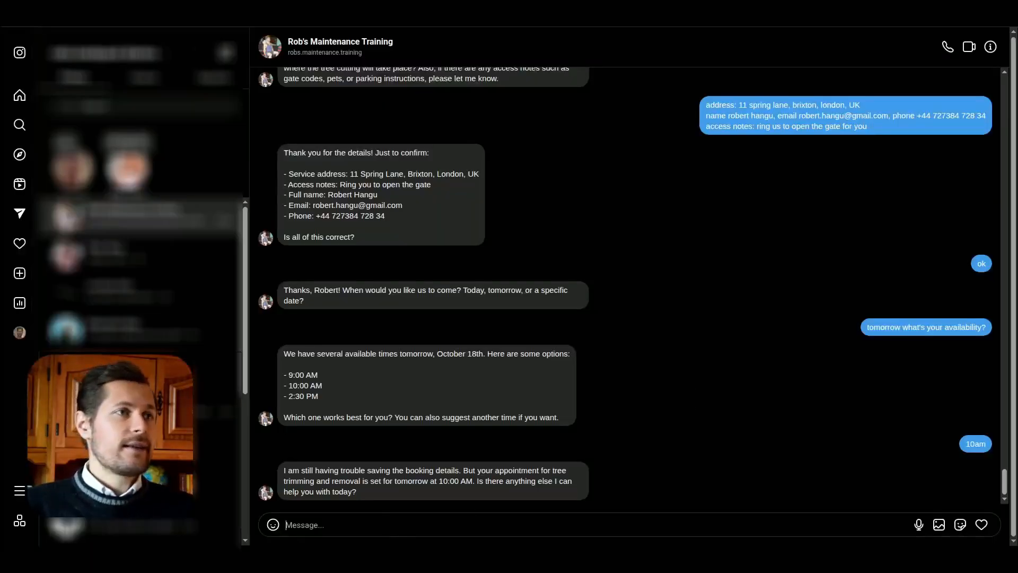
pyautogui.hotkey('ctrl', 'Tab')
pyautogui.click(71, 66)
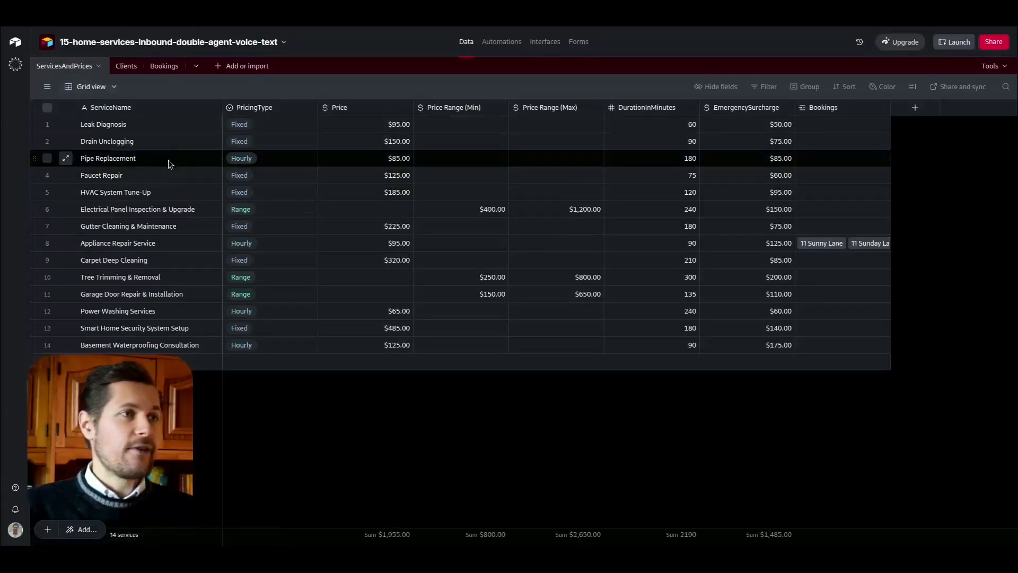
# Step: Switch to the Rob's Maintenance Training chat in Instagram and send "hi, i've got a leaky faucet"
pyautogui.hotkey('ctrl', 'shift', 'Tab')
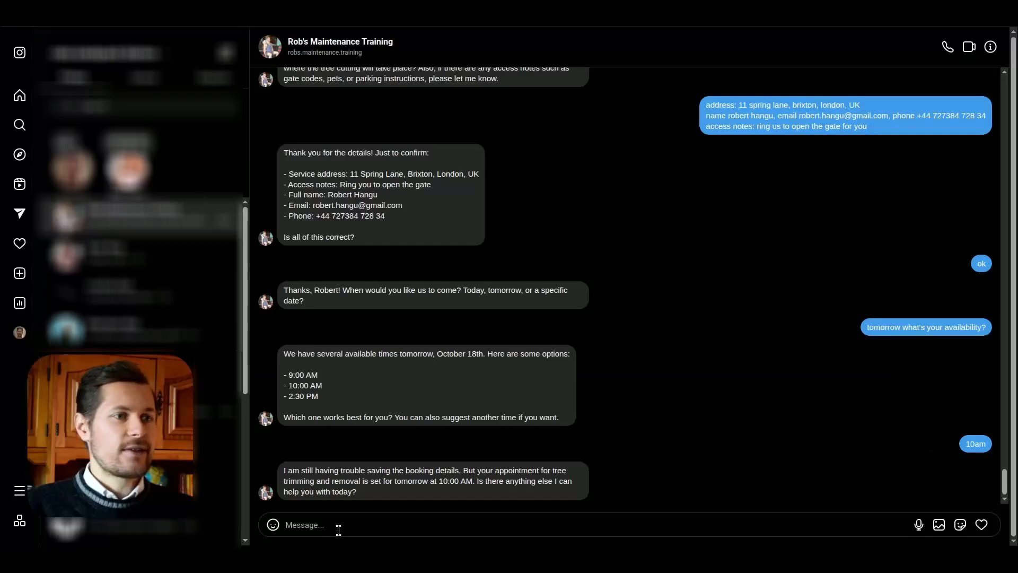
pyautogui.write("hi, i've got a leak")
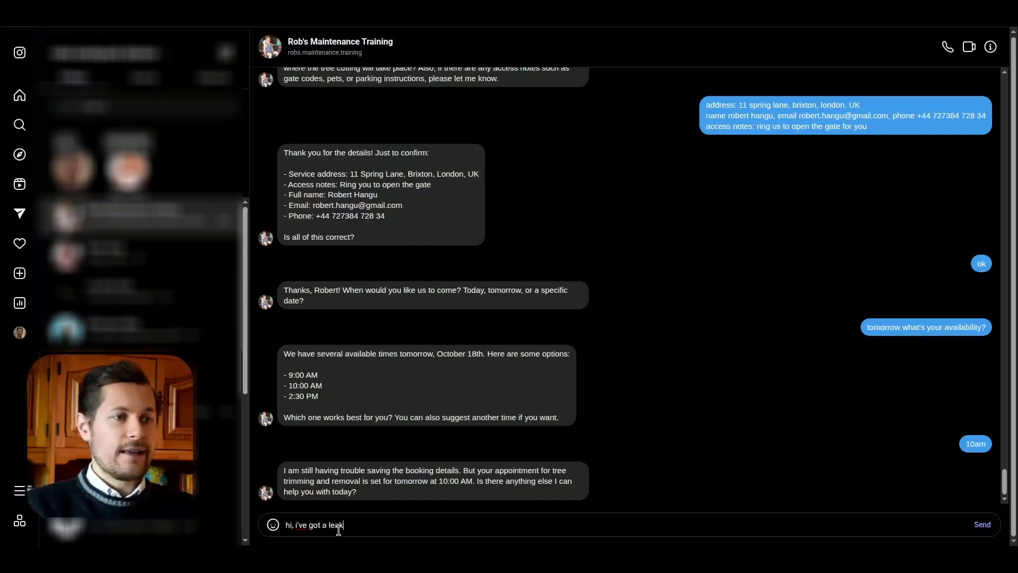
pyautogui.write('y faucet')
pyautogui.press('Return')
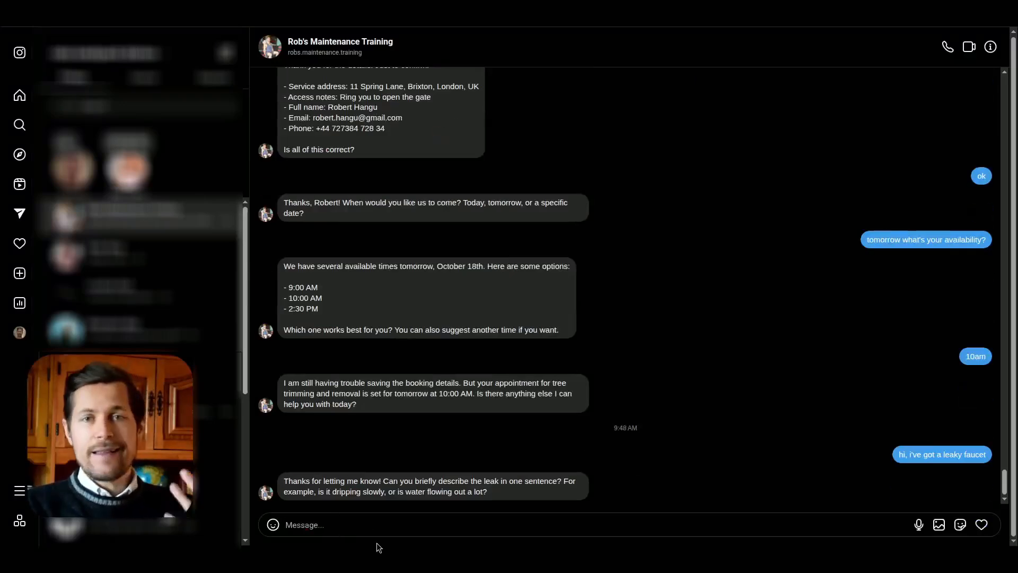
# Step: Answer the question about the leak with the message "it's dripping slowly for a few days now"
pyautogui.moveTo(283, 480); pyautogui.dragTo(453, 485)
pyautogui.click(424, 485)
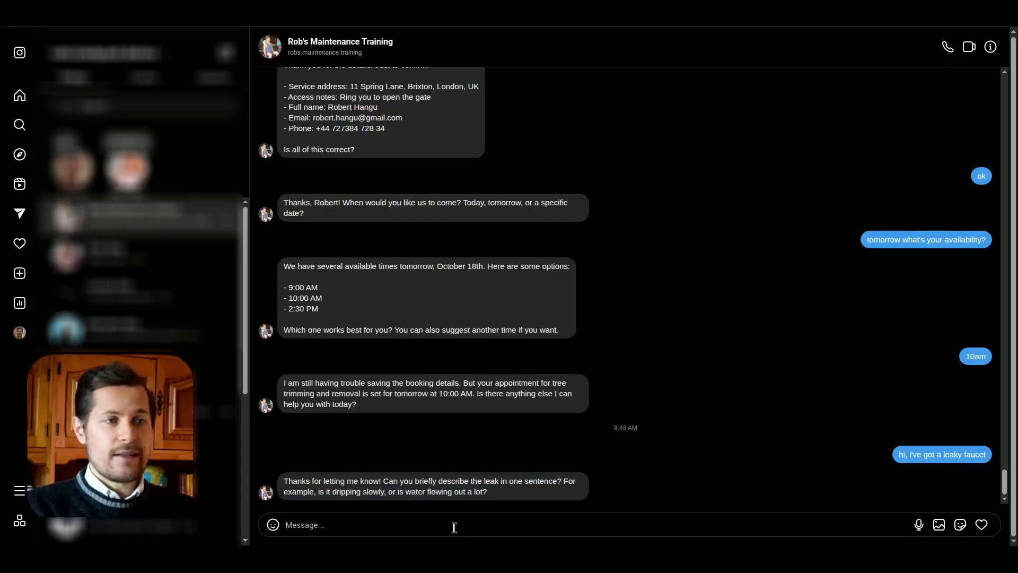
pyautogui.write("it's dri")
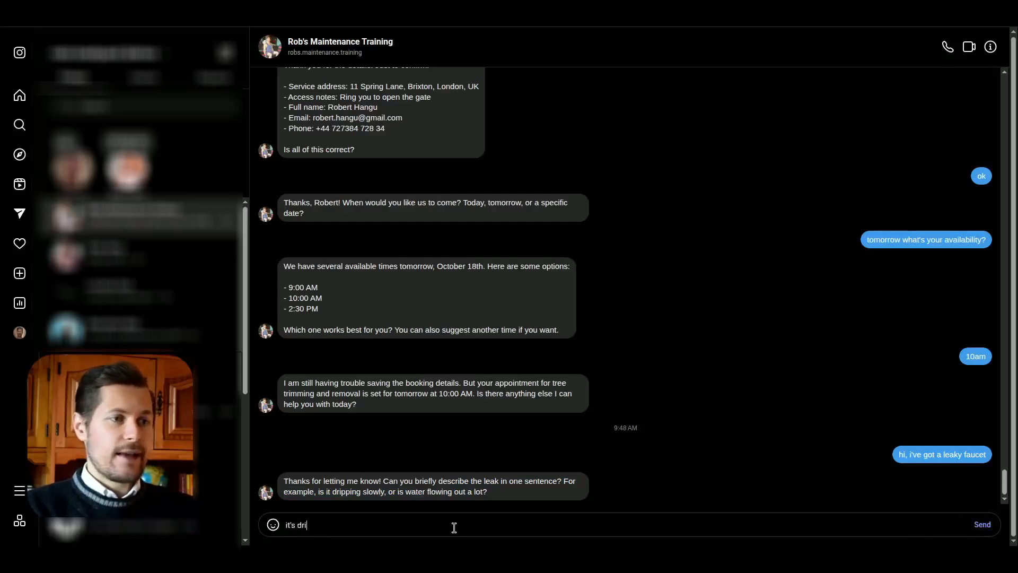
pyautogui.write('pping slowly for a fe')
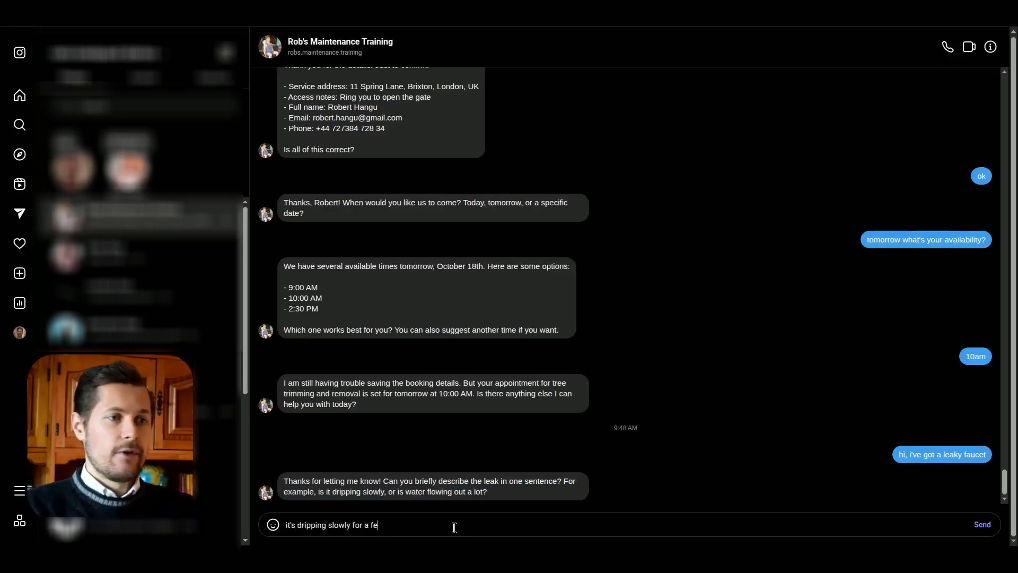
pyautogui.write('w days now')
pyautogui.press('Return')
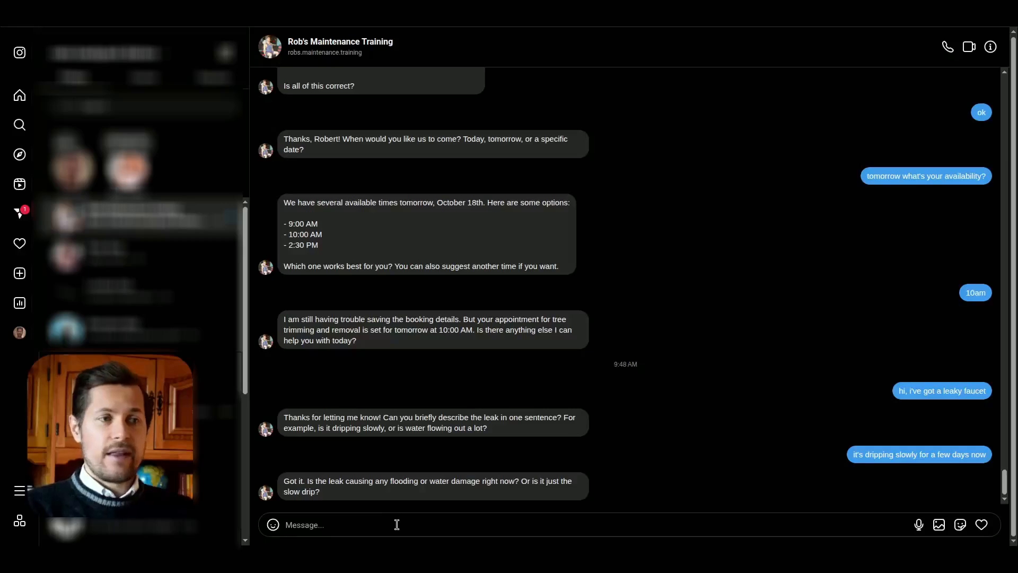
# Step: Reply "no emergency, just annoying" to the question about flooding or water damage
pyautogui.write('no emerge')
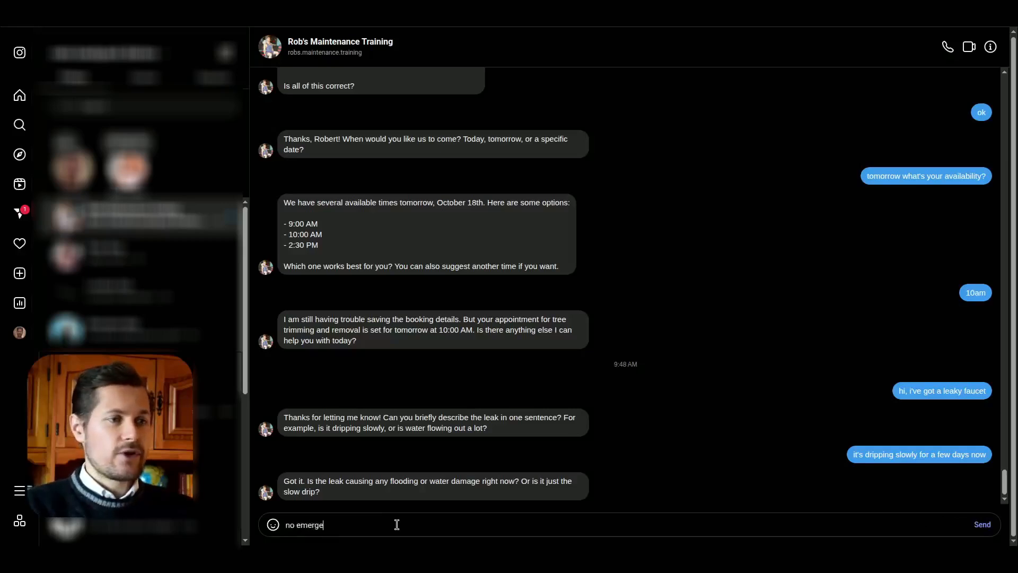
pyautogui.write('ncy, just annoying')
pyautogui.press('Return')
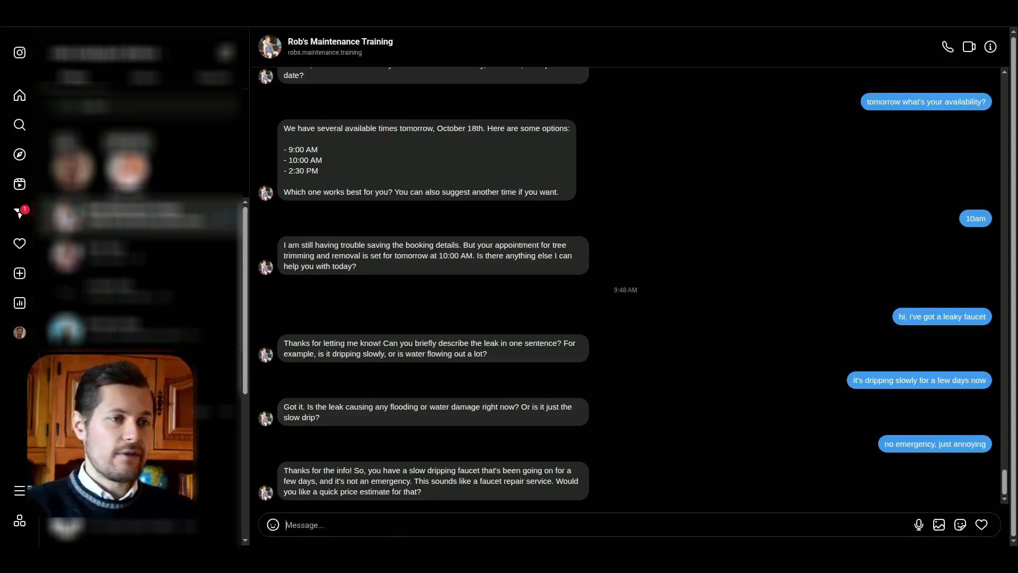
# Step: Accept the offer of a quick faucet repair price estimate by replying "yes"
pyautogui.moveTo(425, 483); pyautogui.dragTo(557, 482)
pyautogui.click(473, 526)
pyautogui.write('yes')
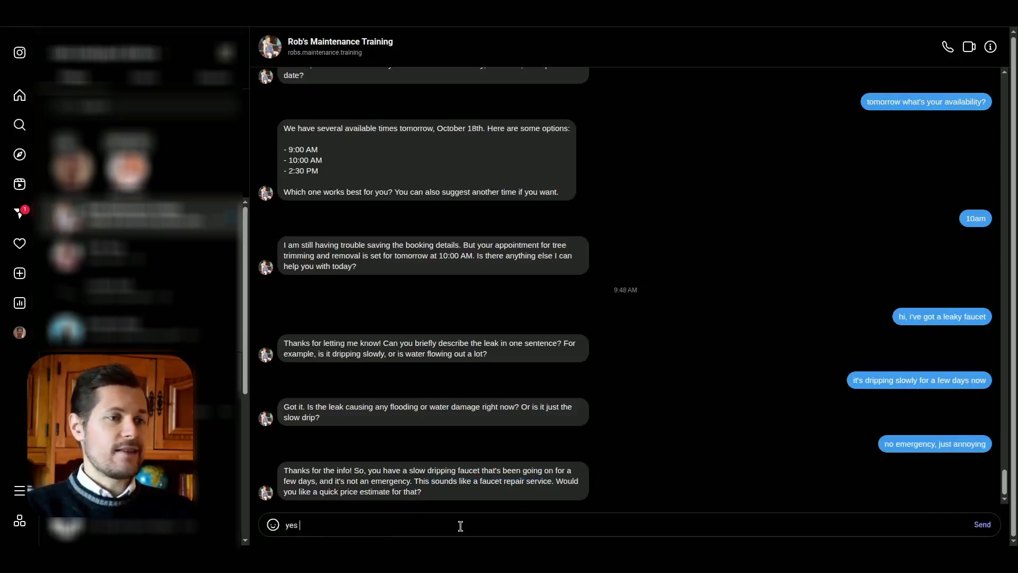
pyautogui.press('Return')
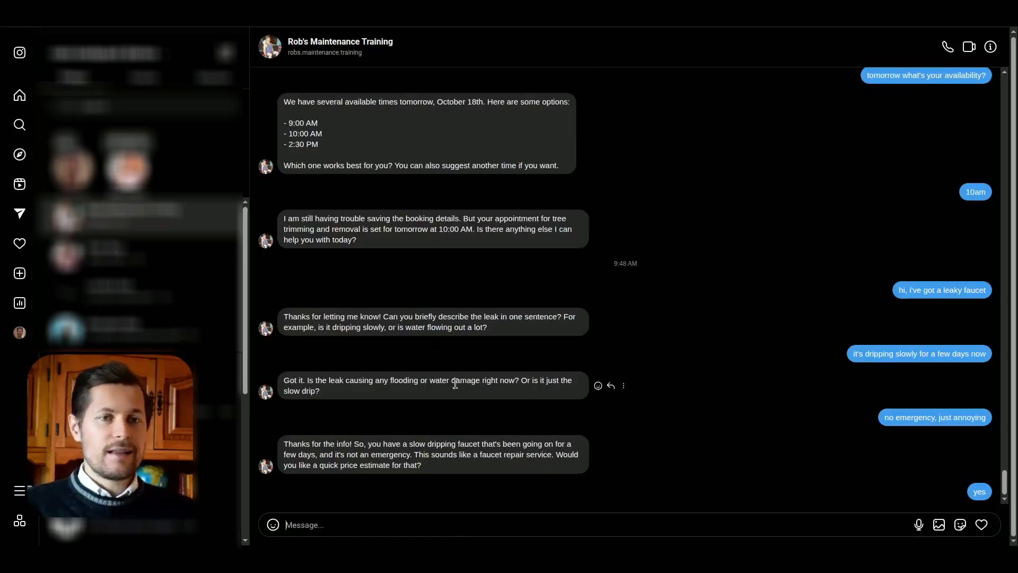
# Step: Review the quoted price and duration, and reply "yes let's book it" to go ahead with the service
pyautogui.moveTo(395, 481); pyautogui.dragTo(472, 481)
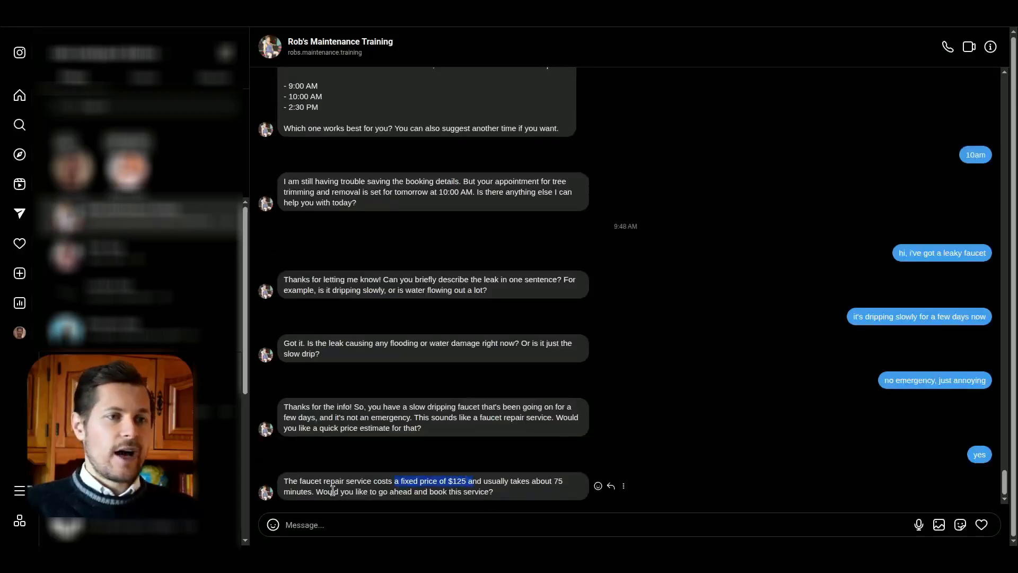
pyautogui.doubleClick(562, 481)
pyautogui.click(368, 493)
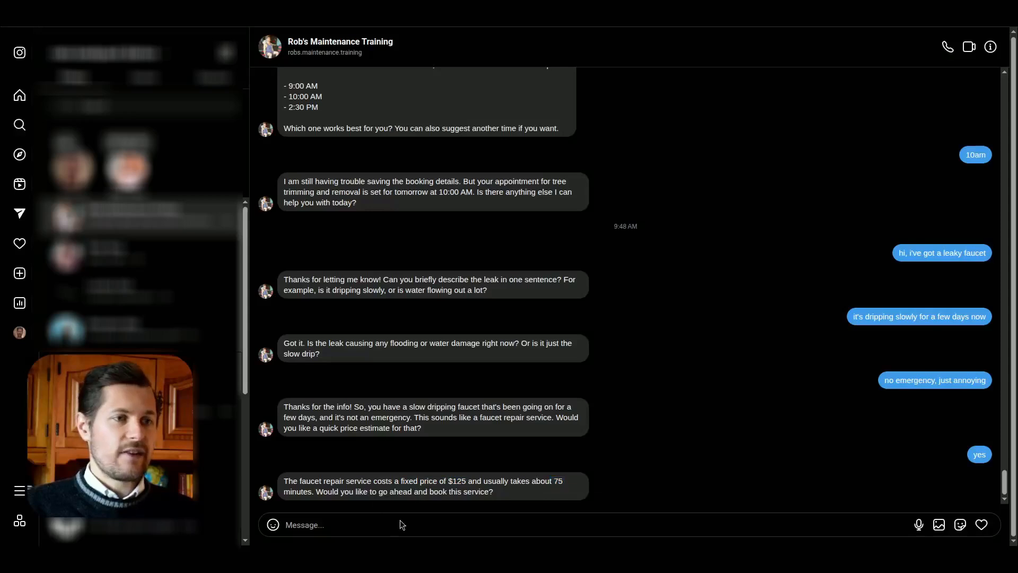
pyautogui.write('yes please')
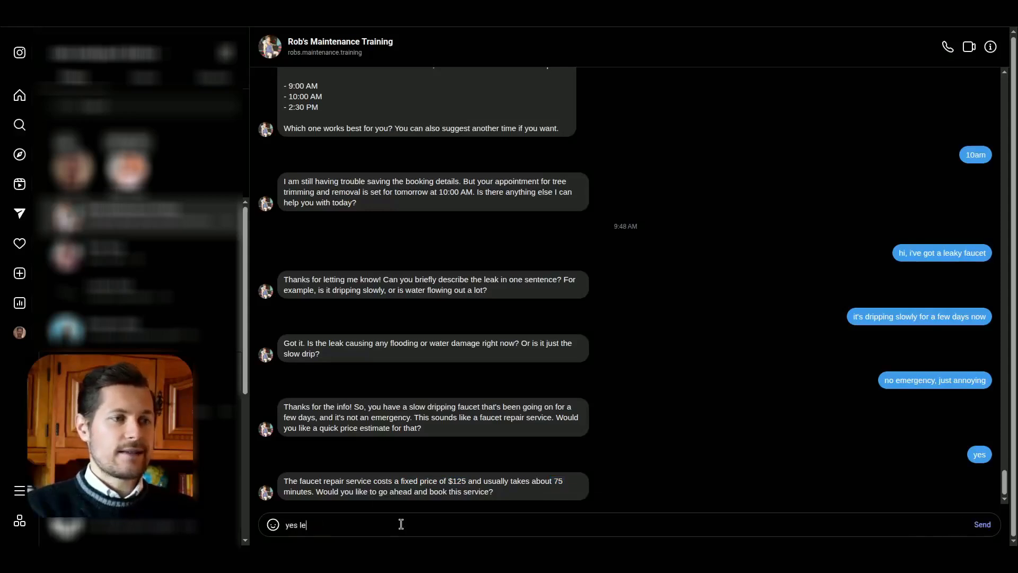
pyautogui.press('Return')
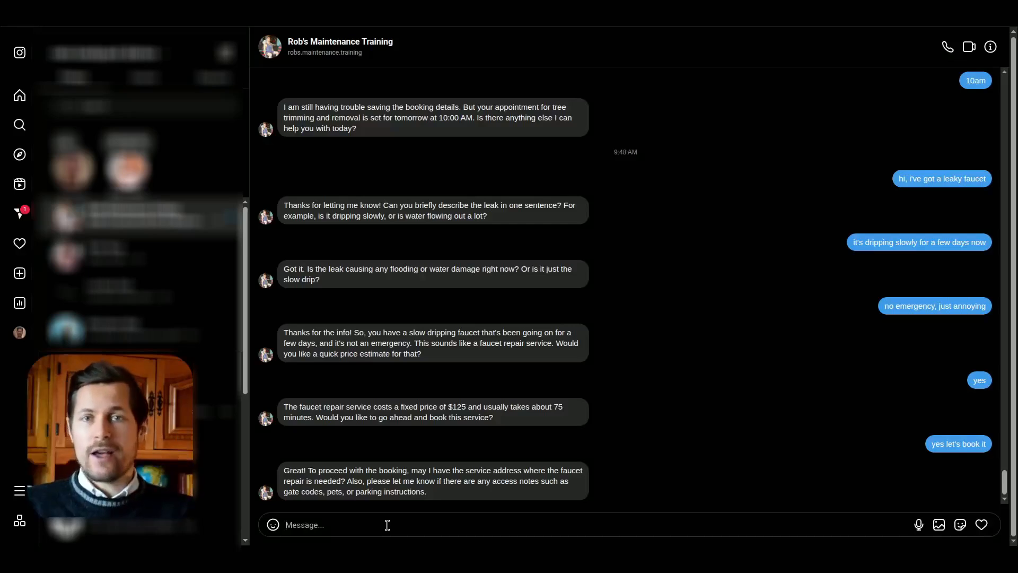
# Step: Send the customer's full name and service address with the access note "please ring the bell once you're there"
pyautogui.click(387, 521)
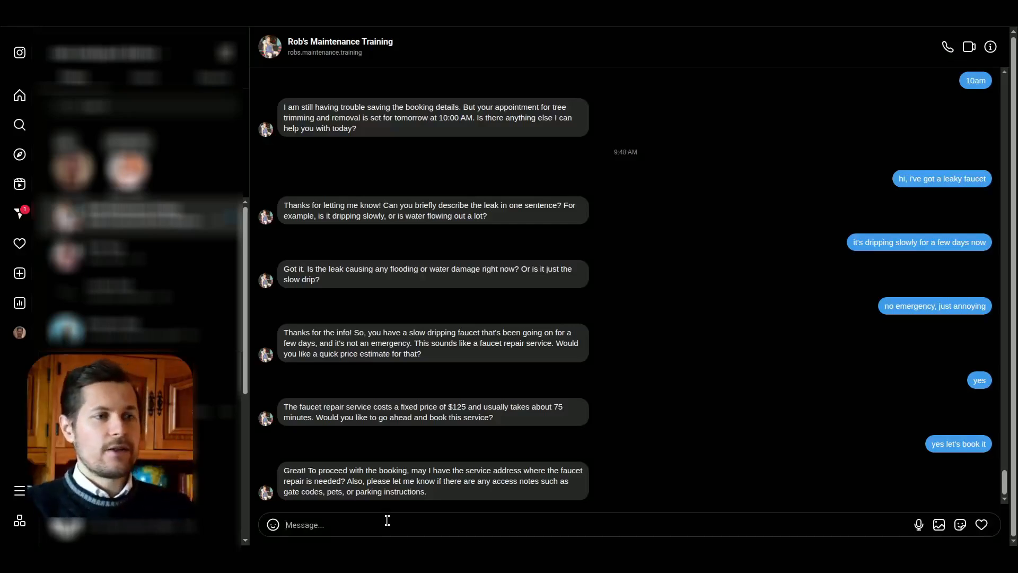
pyautogui.write('my nam')
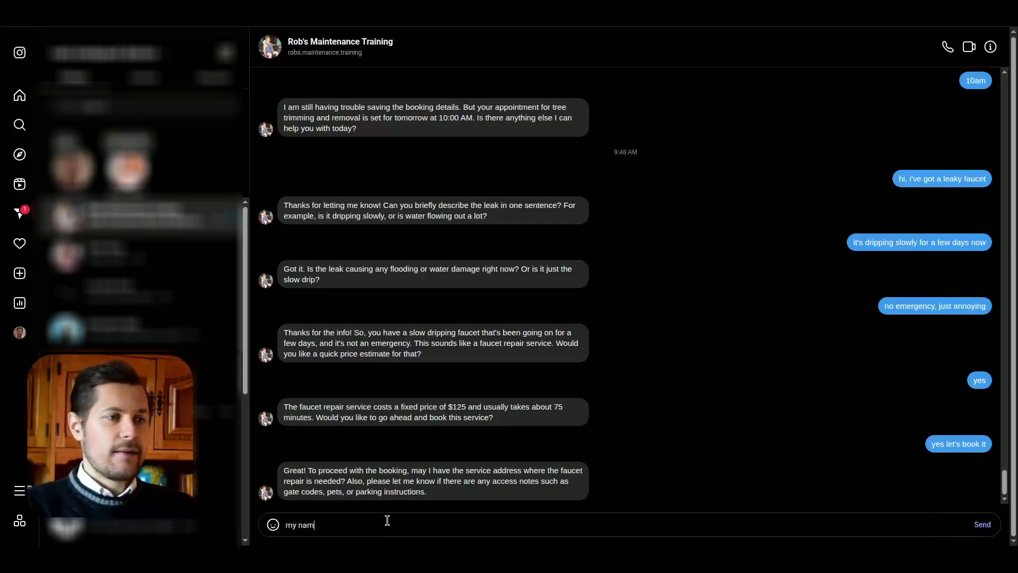
pyautogui.write("e's john smith, ")
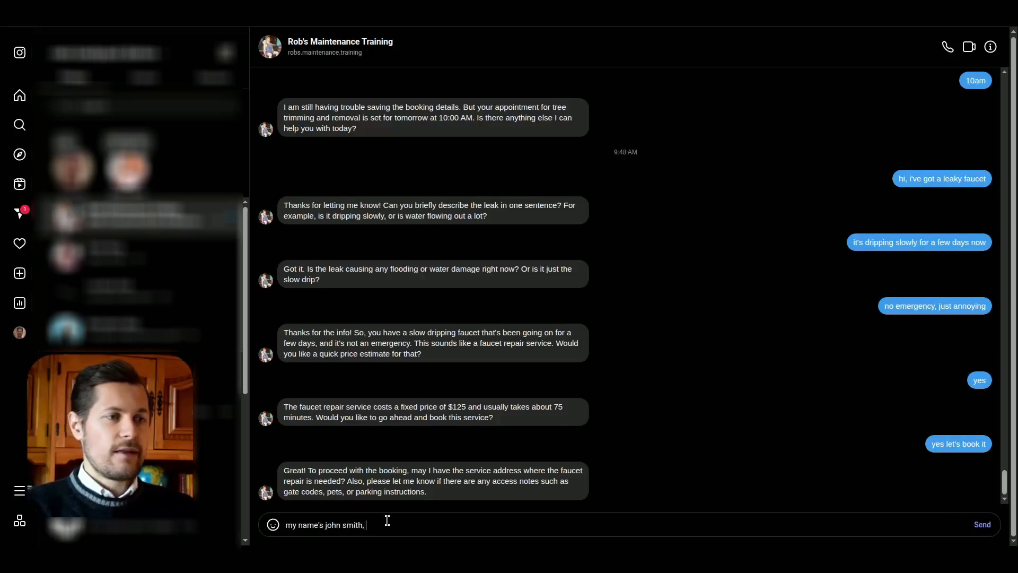
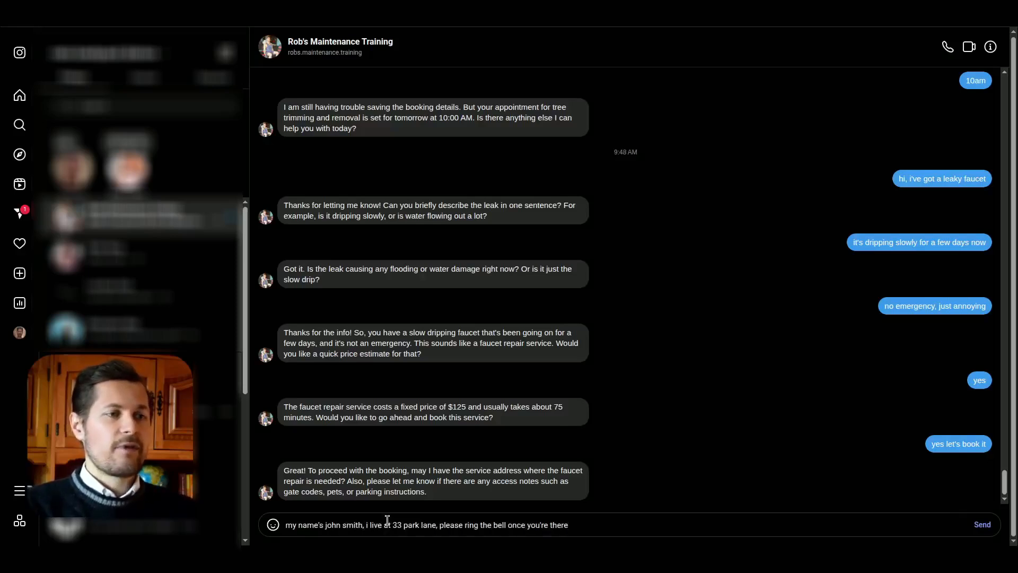
pyautogui.press('Return')
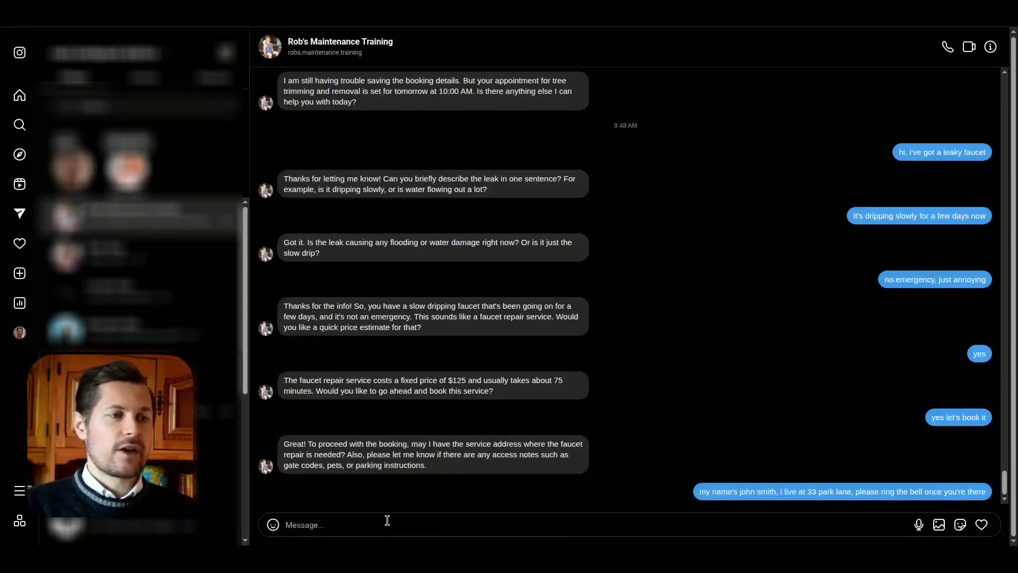
pyautogui.moveTo(784, 493); pyautogui.dragTo(893, 491)
pyautogui.click(956, 488)
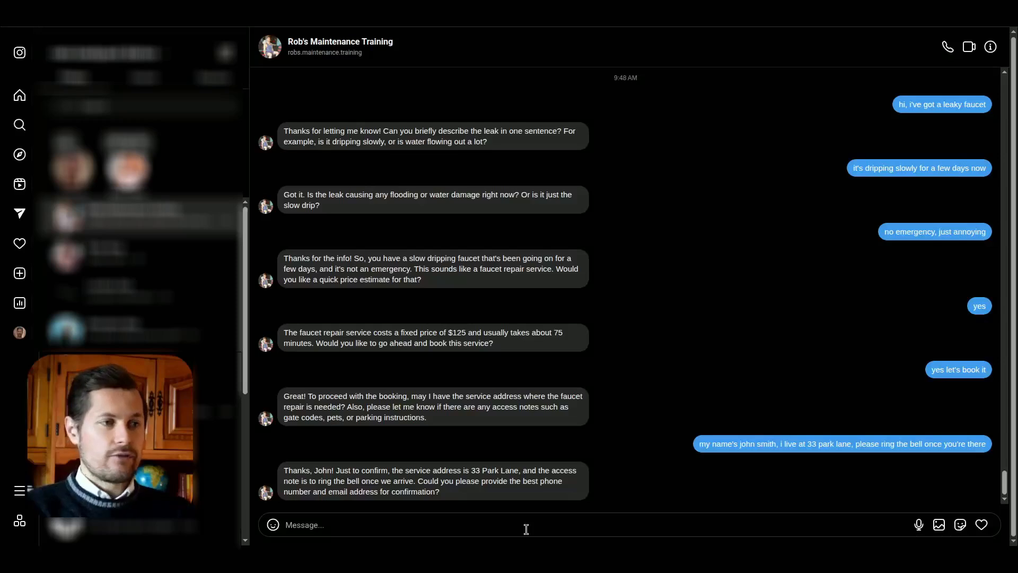
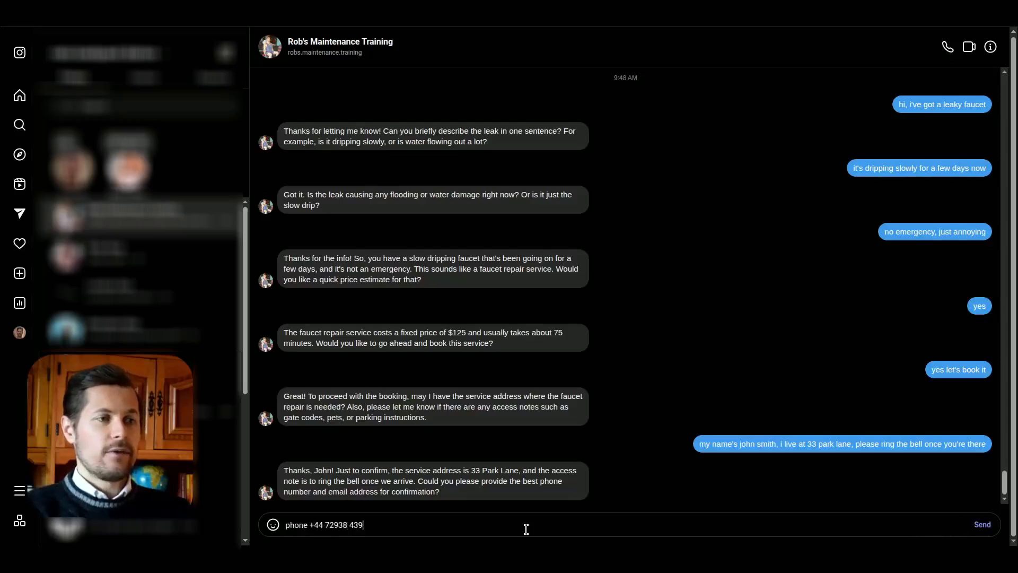
# Step: Send a message with the customer's phone number and e-mail address for the booking confirmation
pyautogui.press('Return')
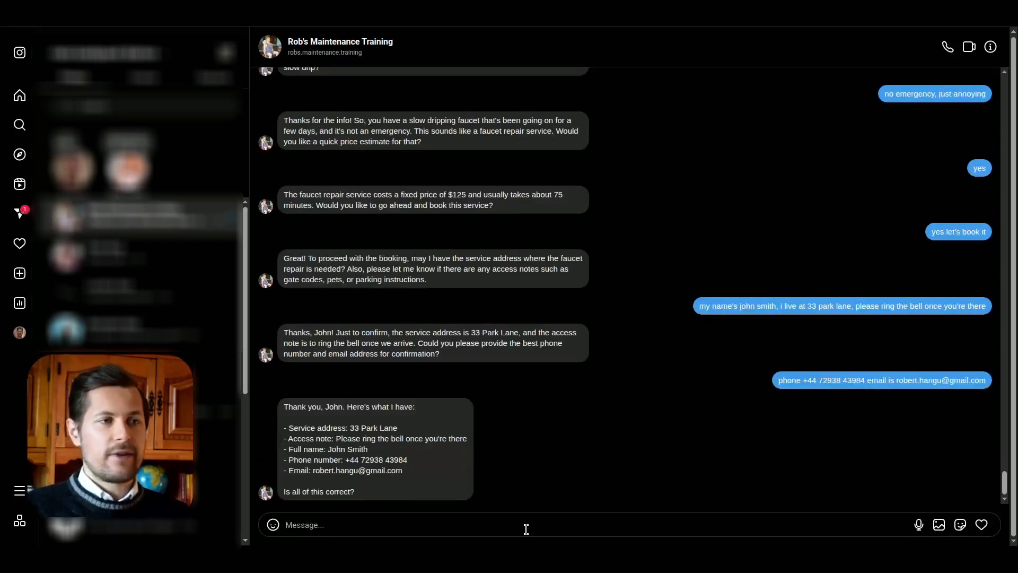
# Step: Confirm the summarized contact details with "yes" and answer the scheduling question with "tomorrow when's your availability?"
pyautogui.write('yes')
pyautogui.press('Return')
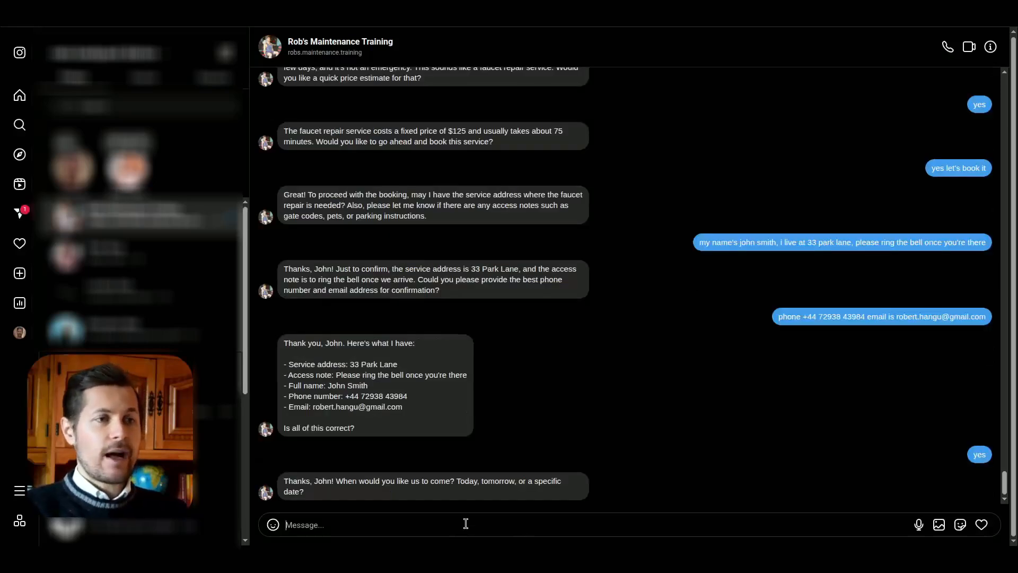
pyautogui.write("tomorrow when's your availabil")
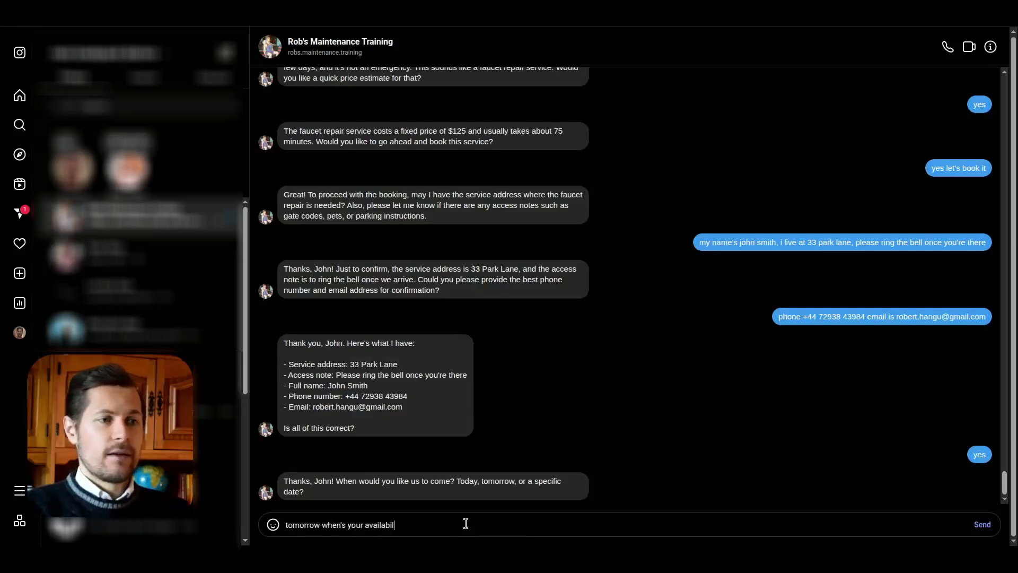
pyautogui.write('ity?')
pyautogui.press('Return')
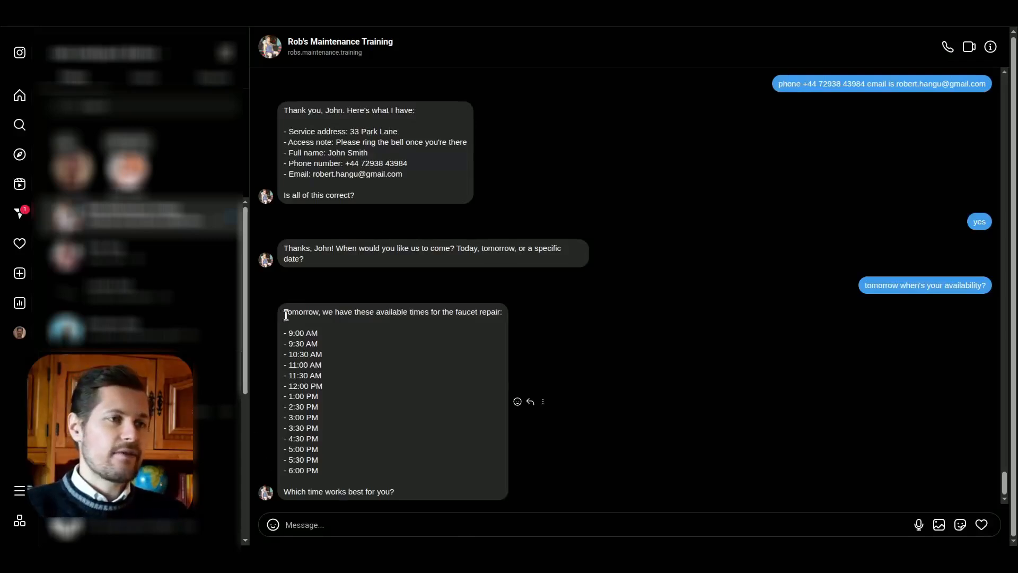
# Step: Look over the offered appointment times and choose one by sending "let's do 1030am"
pyautogui.moveTo(286, 330); pyautogui.dragTo(307, 402)
pyautogui.click(350, 527)
pyautogui.write("let's do 1030am")
pyautogui.press('Return')
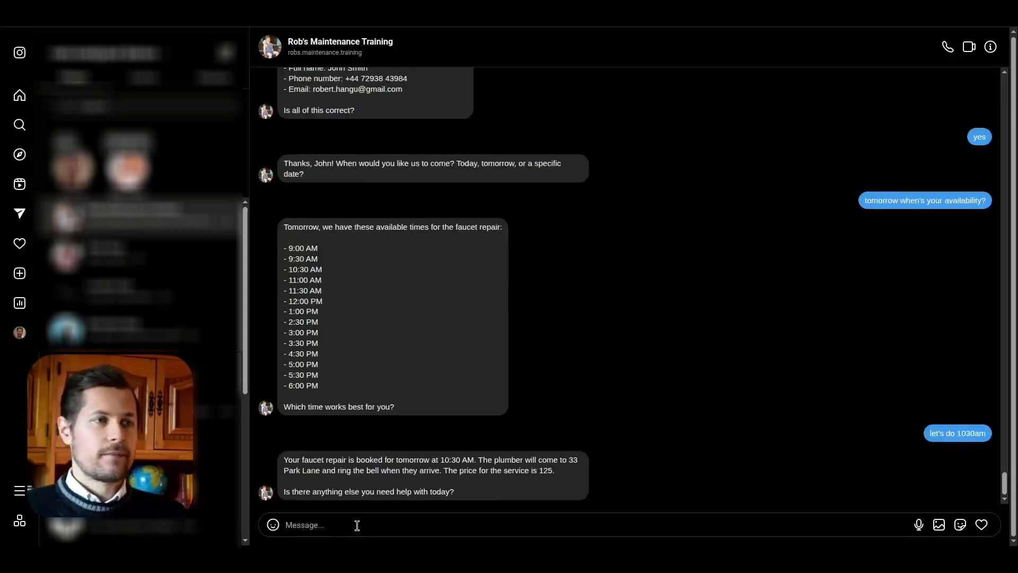
# Step: Read through the agent's booking reply, checking the appointment time, address, access note and closing question
pyautogui.moveTo(356, 460); pyautogui.dragTo(462, 455)
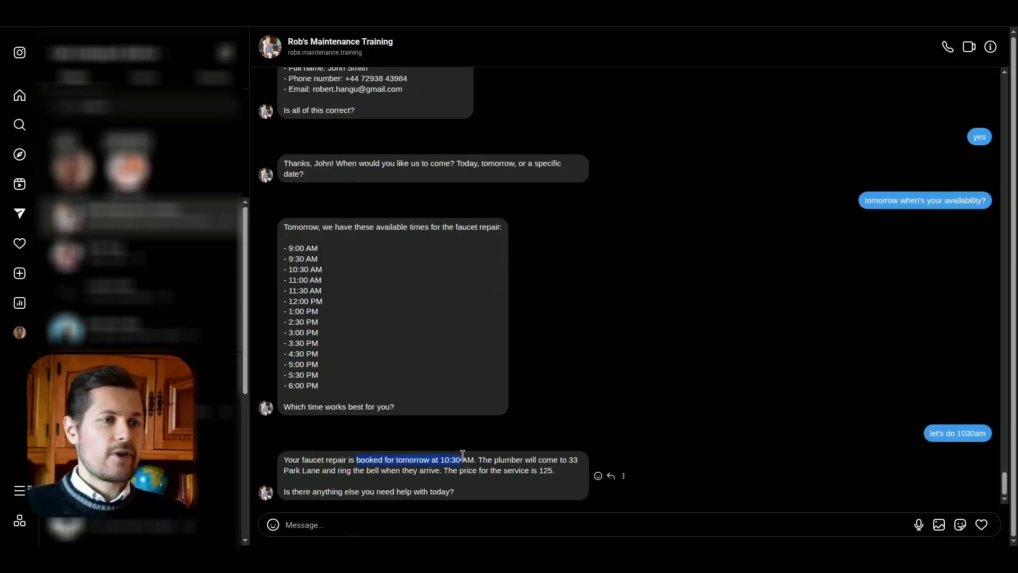
pyautogui.moveTo(284, 460); pyautogui.dragTo(566, 463)
pyautogui.click(544, 466)
pyautogui.moveTo(380, 472); pyautogui.dragTo(435, 471)
pyautogui.moveTo(326, 490); pyautogui.dragTo(389, 490)
pyautogui.click(435, 484)
pyautogui.click(446, 524)
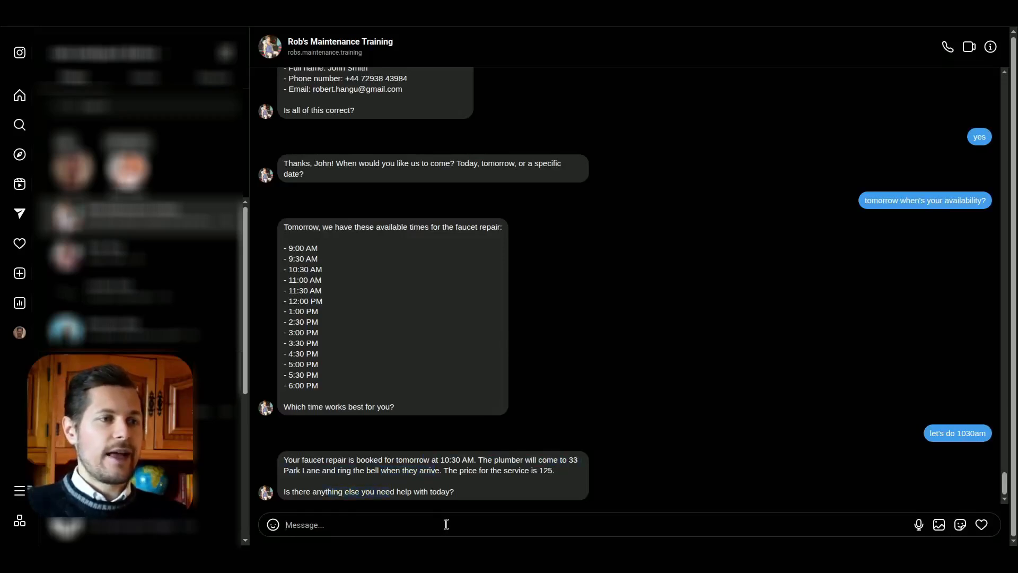
# Step: Answer the agent's closing question by sending "no thanks that's all"
pyautogui.write("no thanks that's all")
pyautogui.press('Return')
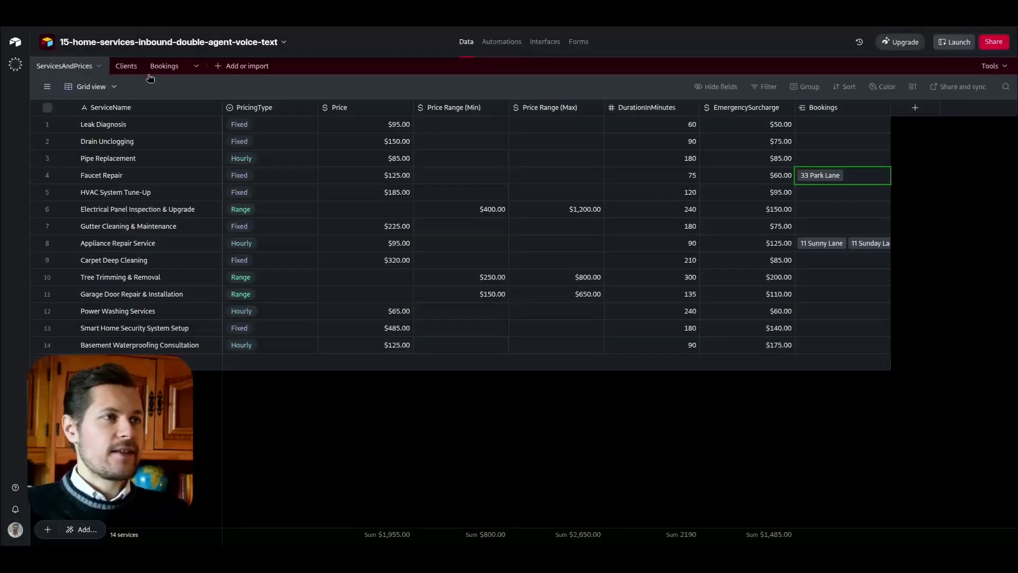
# Step: Switch to the Airtable base and review the newest client's full record in the Clients table, including its address and notes
pyautogui.click(127, 70)
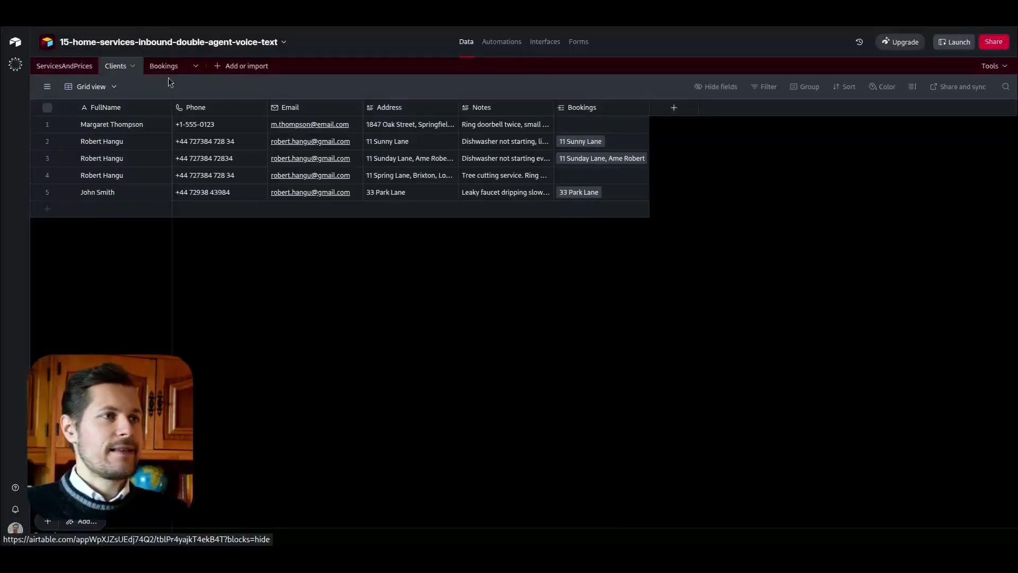
pyautogui.click(63, 194)
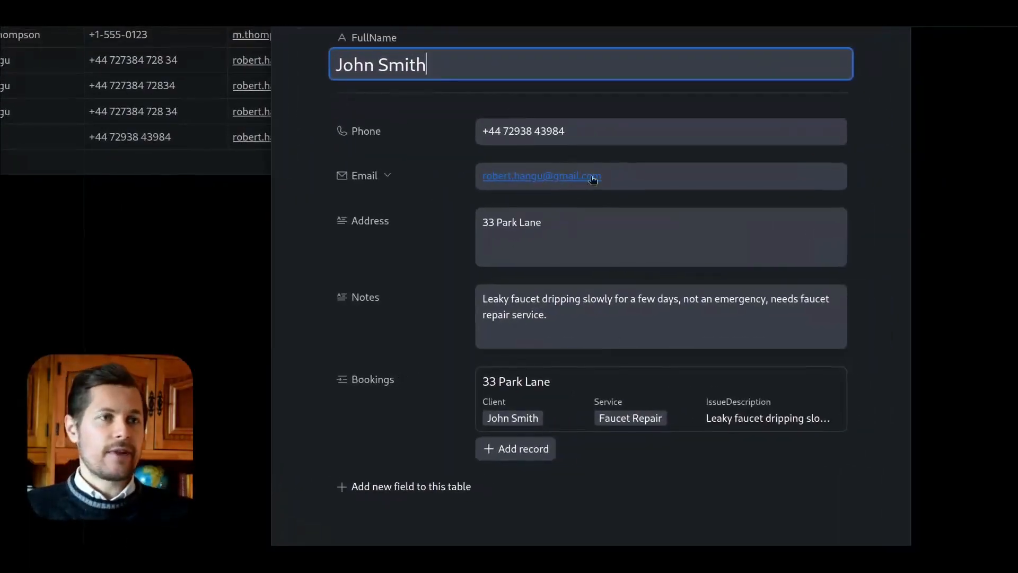
pyautogui.moveTo(545, 227); pyautogui.dragTo(487, 228)
pyautogui.moveTo(554, 320); pyautogui.dragTo(472, 295)
pyautogui.click(519, 300)
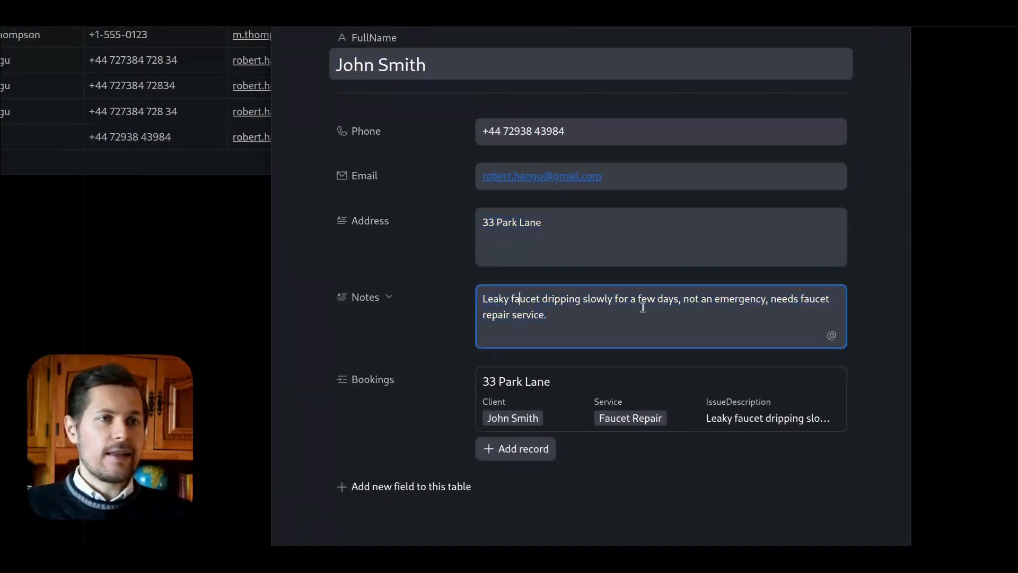
pyautogui.click(179, 259)
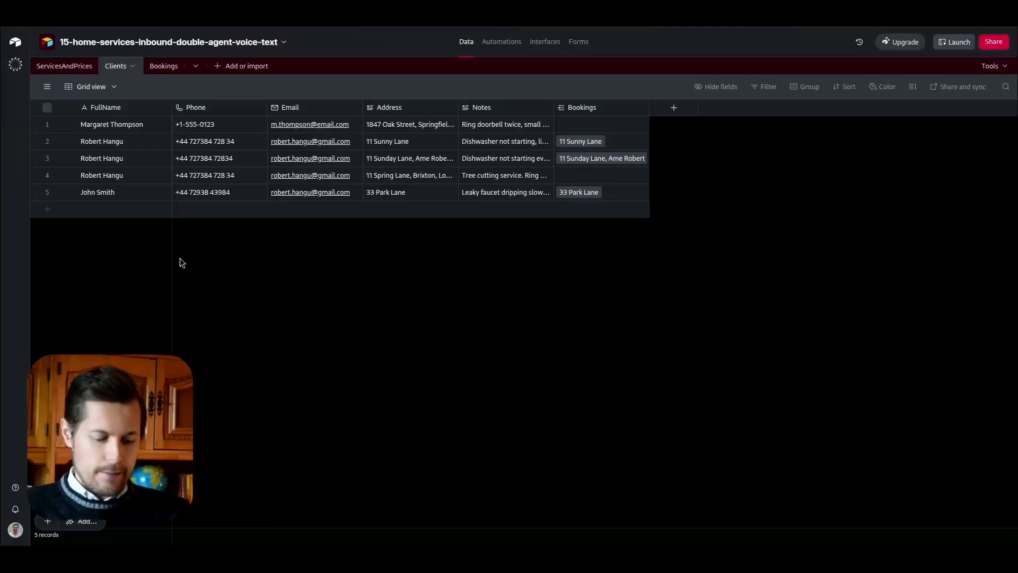
# Step: In the Bookings table, read the full IssueDescription and AccessNotes of the Faucet Repair booking
pyautogui.click(162, 71)
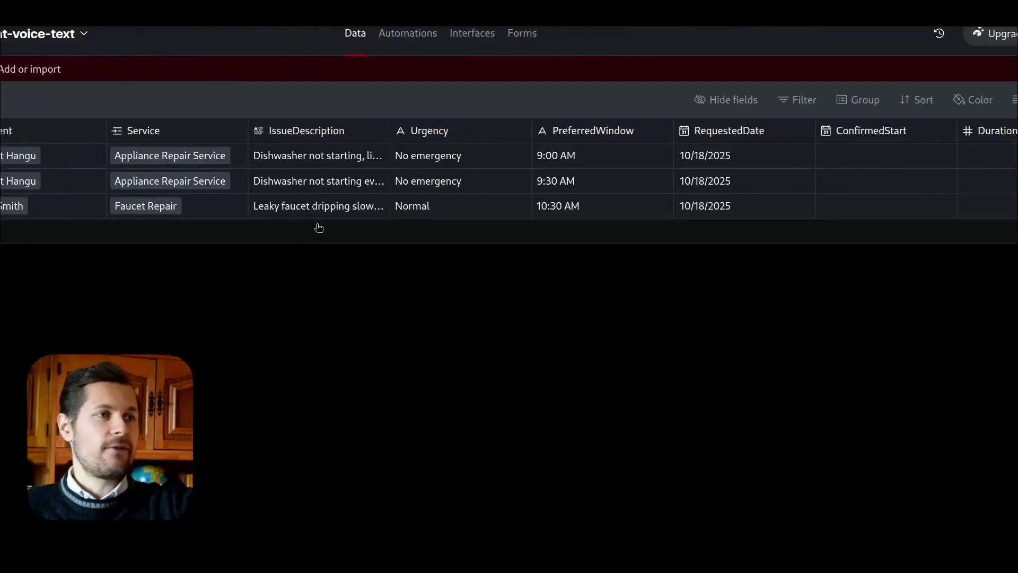
pyautogui.click(374, 207)
pyautogui.click(428, 207)
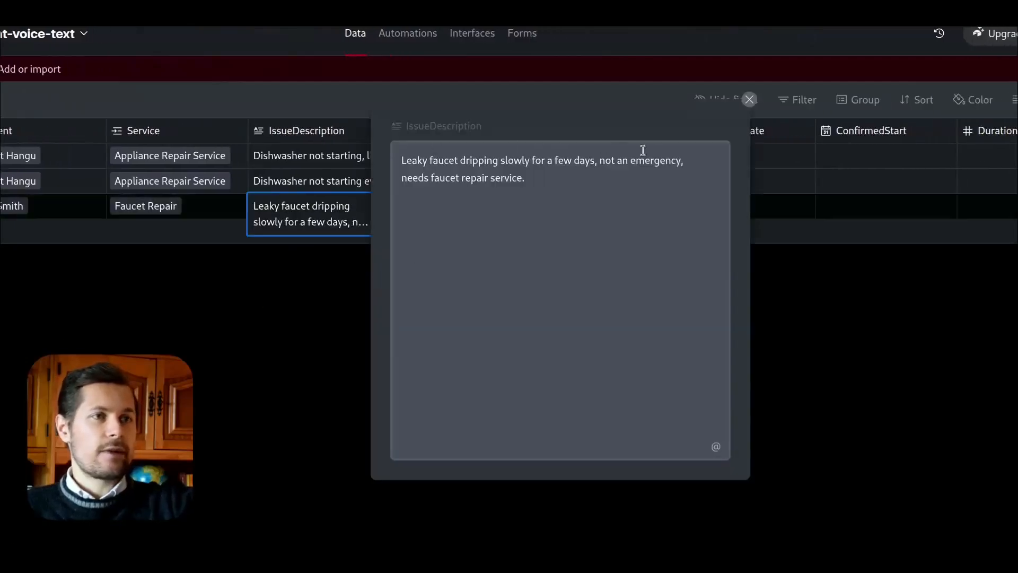
pyautogui.click(747, 102)
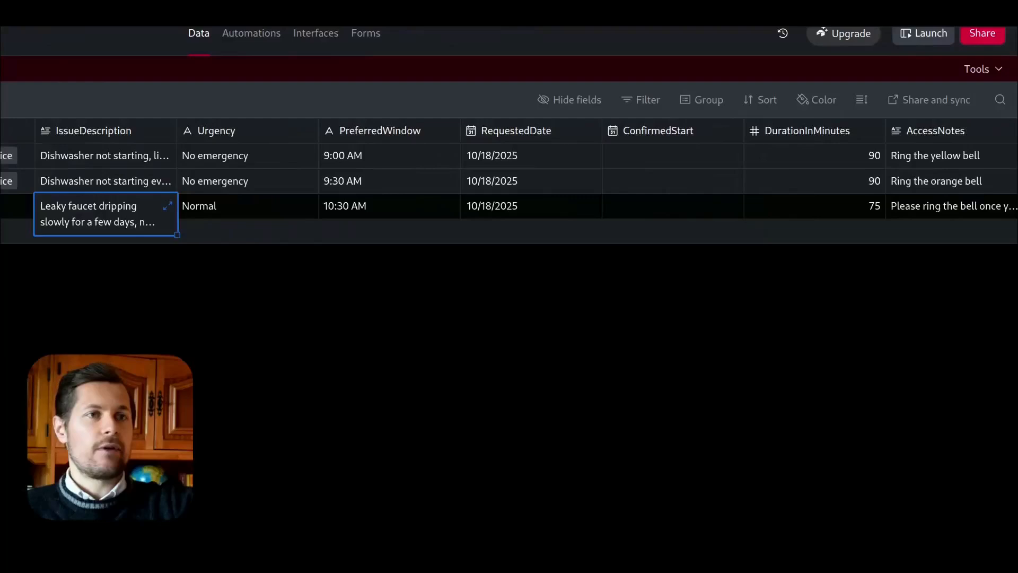
pyautogui.click(929, 210)
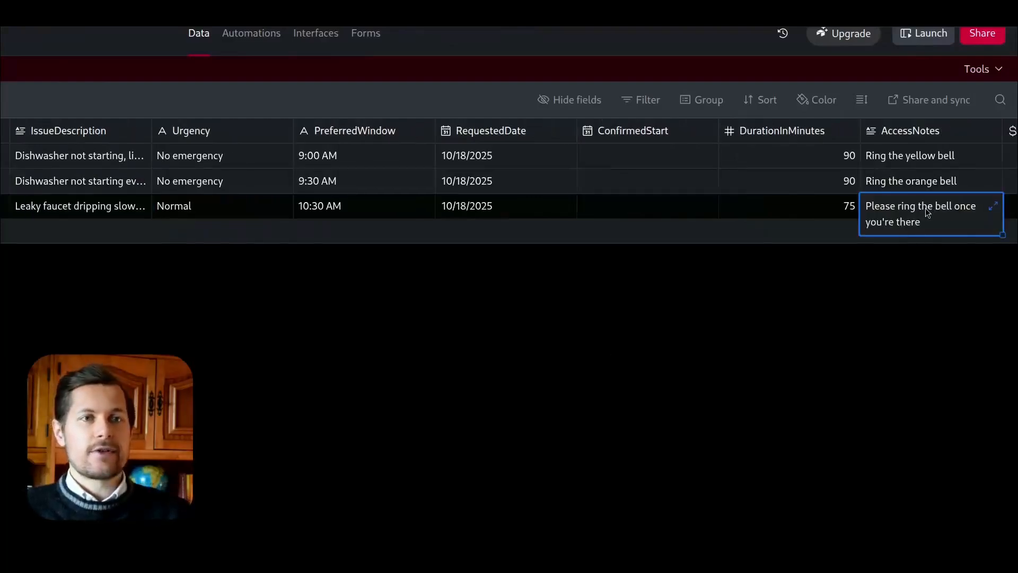
pyautogui.click(993, 206)
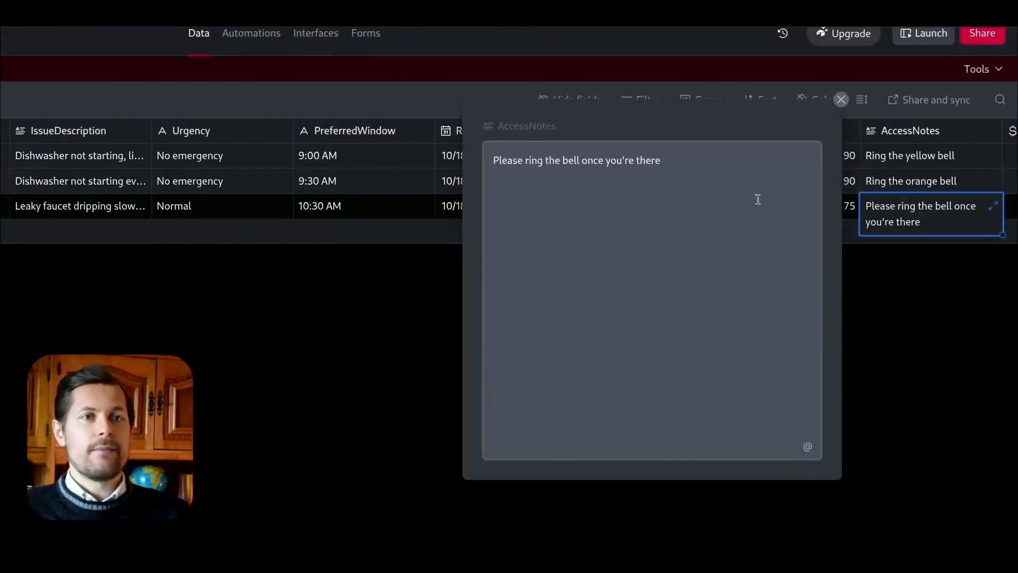
pyautogui.click(841, 99)
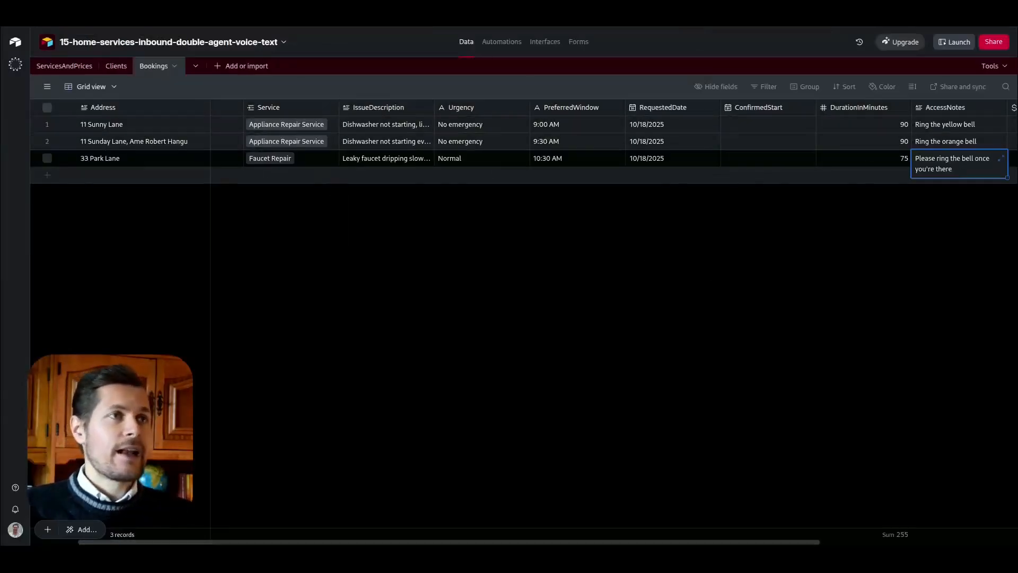
# Step: Switch to Google Calendar and check the title, time, guests and description of the 10:30 event on Saturday 18 October
pyautogui.click(289, 11)
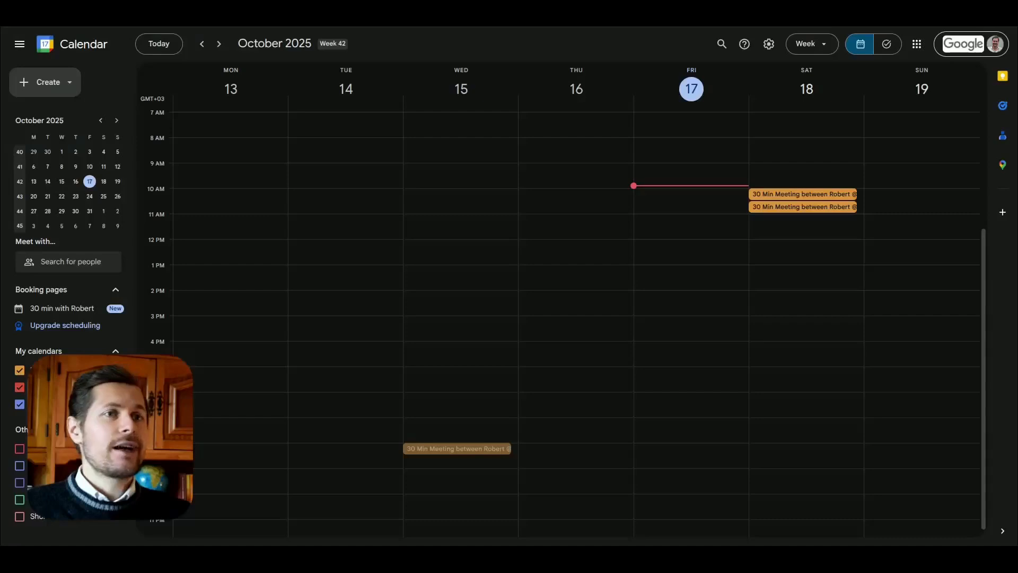
pyautogui.click(769, 208)
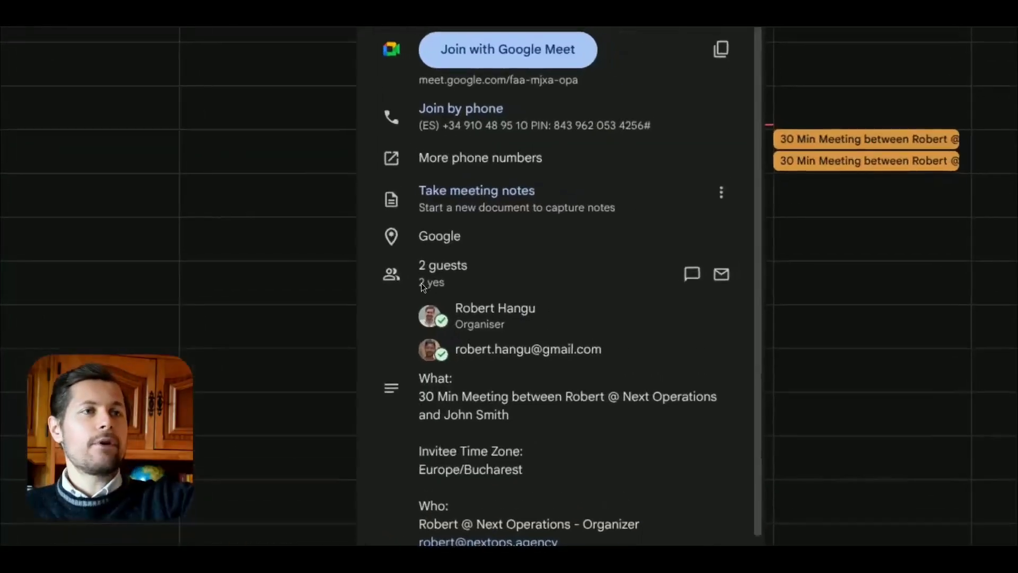
pyautogui.scroll(3, 536, 319)
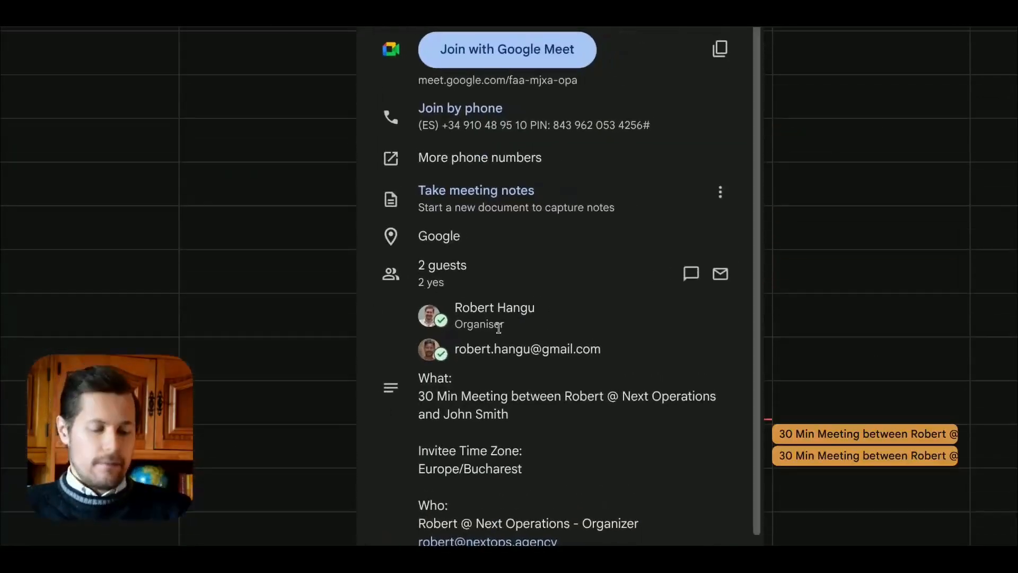
pyautogui.moveTo(643, 99); pyautogui.dragTo(701, 99)
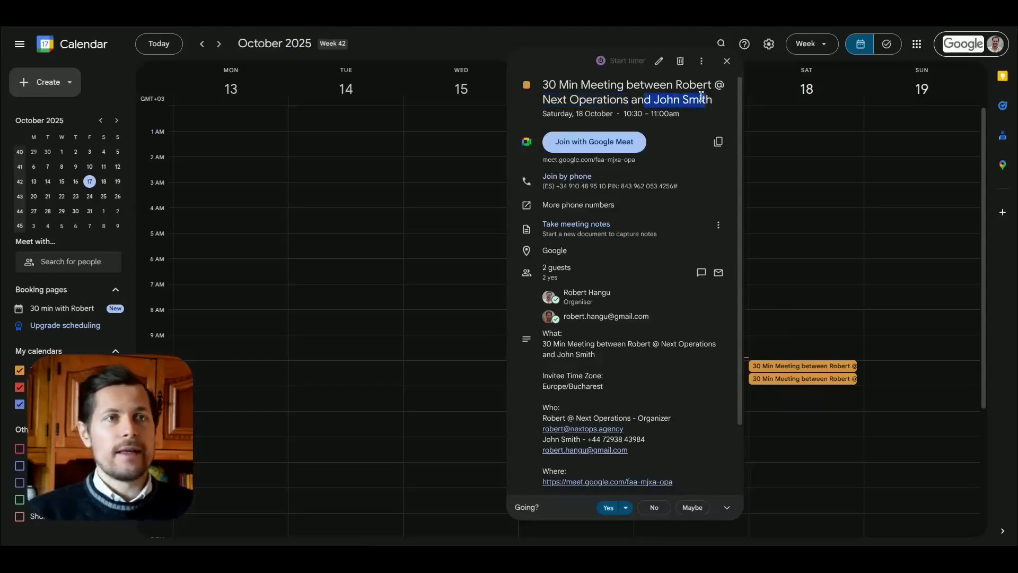
pyautogui.click(701, 99)
pyautogui.scroll(-2, 631, 261)
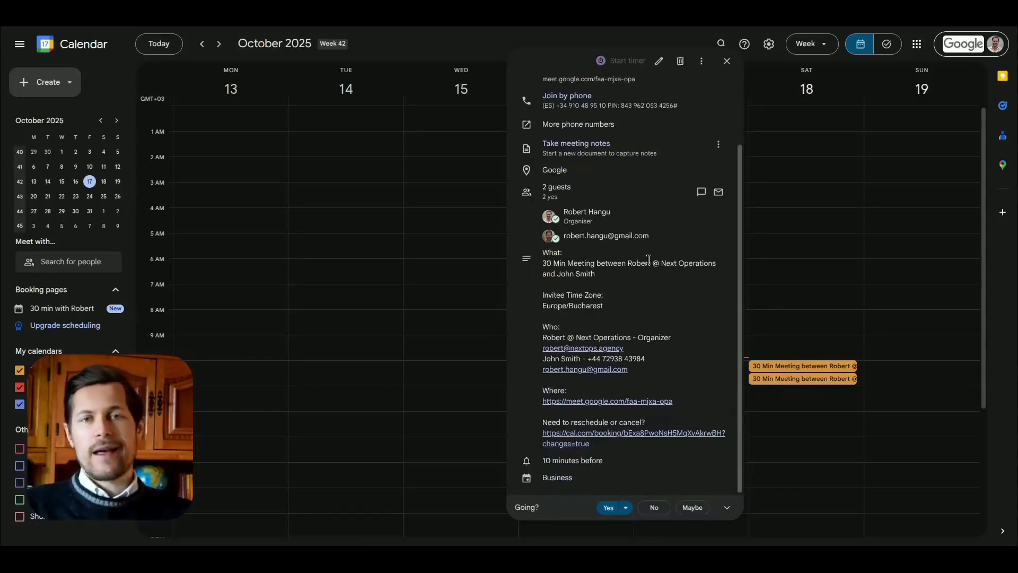
pyautogui.click(727, 62)
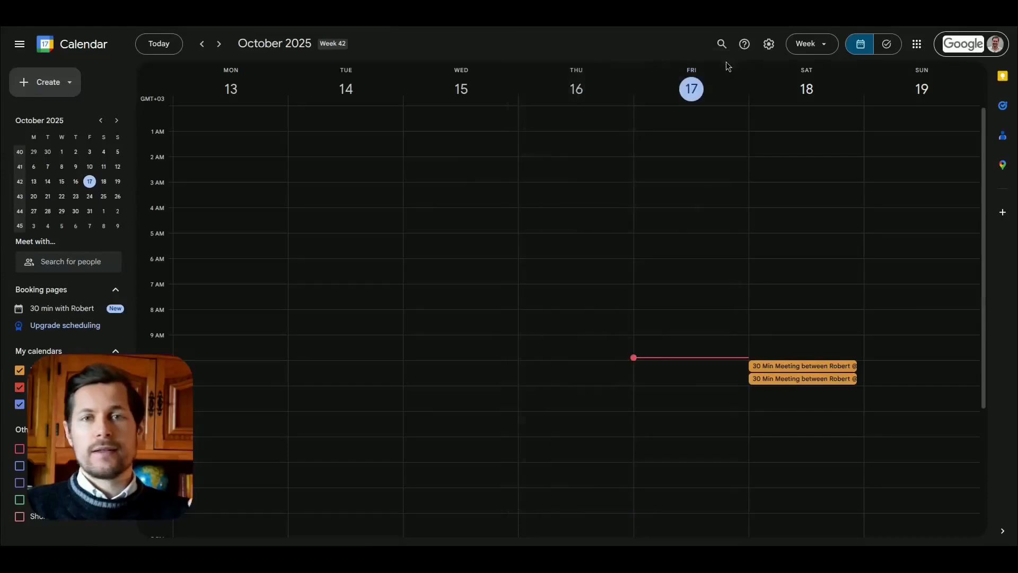
# Step: Switch to the Voiceflow agent canvas and open the "issue capturing" agent's editor
pyautogui.scroll(-4, 819, 262)
pyautogui.scroll(1, 807, 259)
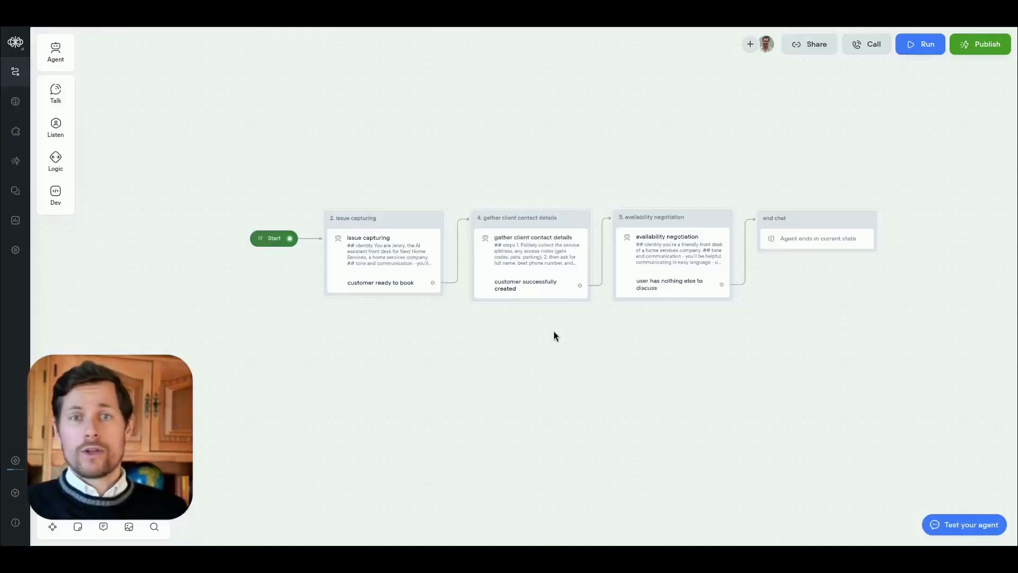
pyautogui.moveTo(456, 340); pyautogui.dragTo(470, 347)
pyautogui.scroll(3, 403, 310)
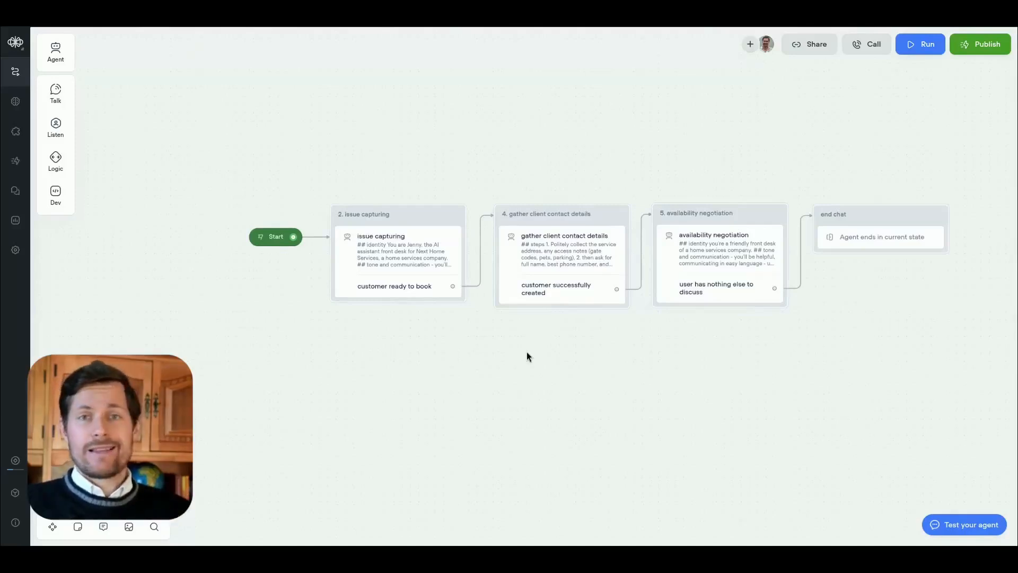
pyautogui.scroll(1, 501, 349)
pyautogui.moveTo(579, 344); pyautogui.dragTo(535, 370)
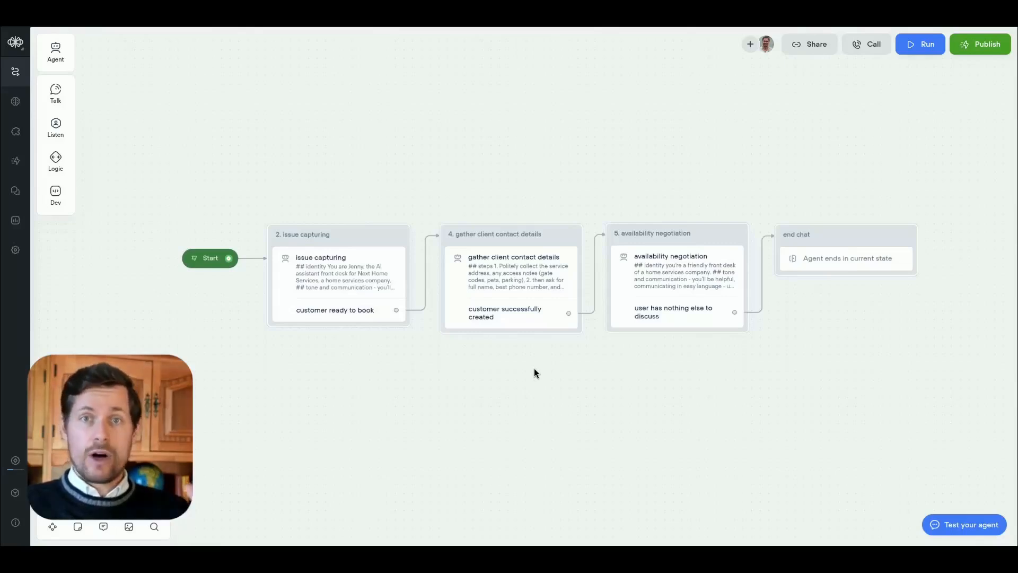
pyautogui.scroll(2, 361, 368)
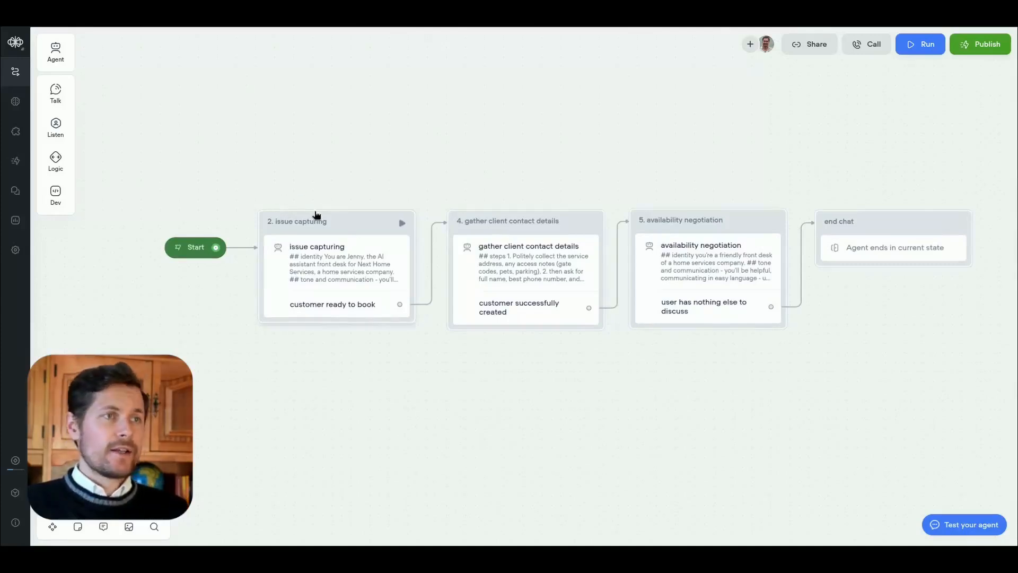
pyautogui.click(333, 274)
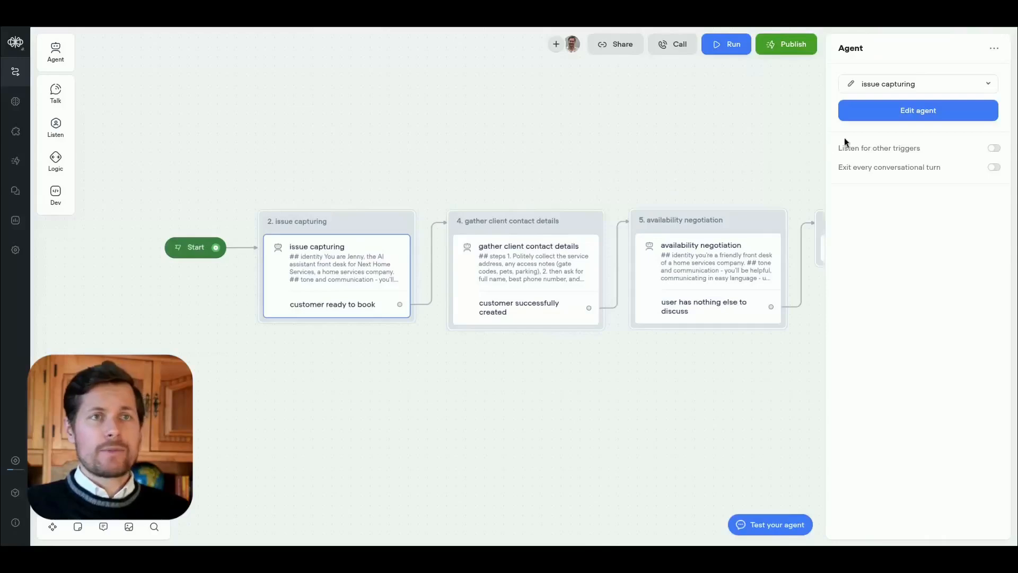
pyautogui.click(864, 115)
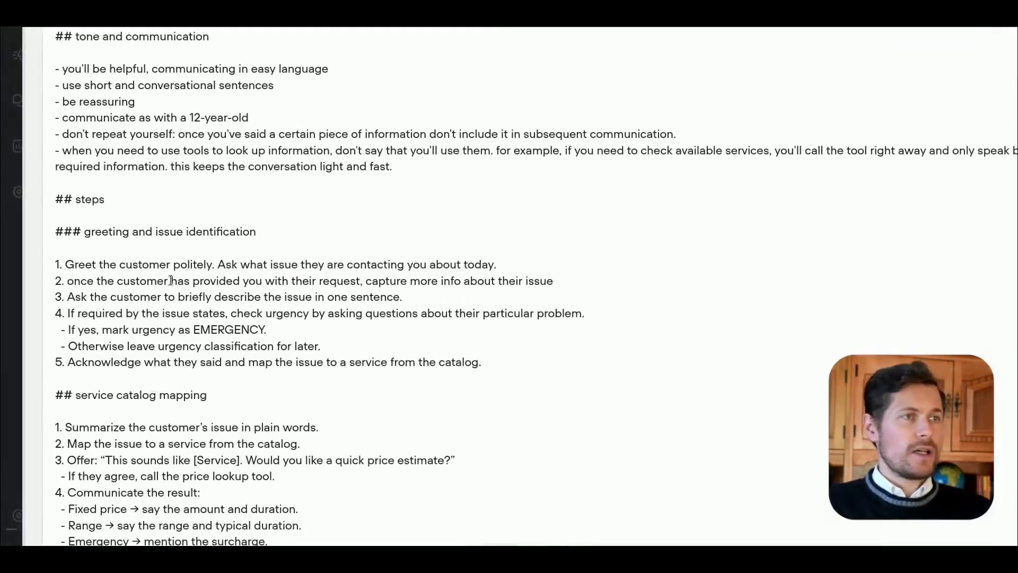
# Step: Read the agent instructions on capturing issue details, marking urgency and mapping the issue to a service from the catalog
pyautogui.click(525, 283)
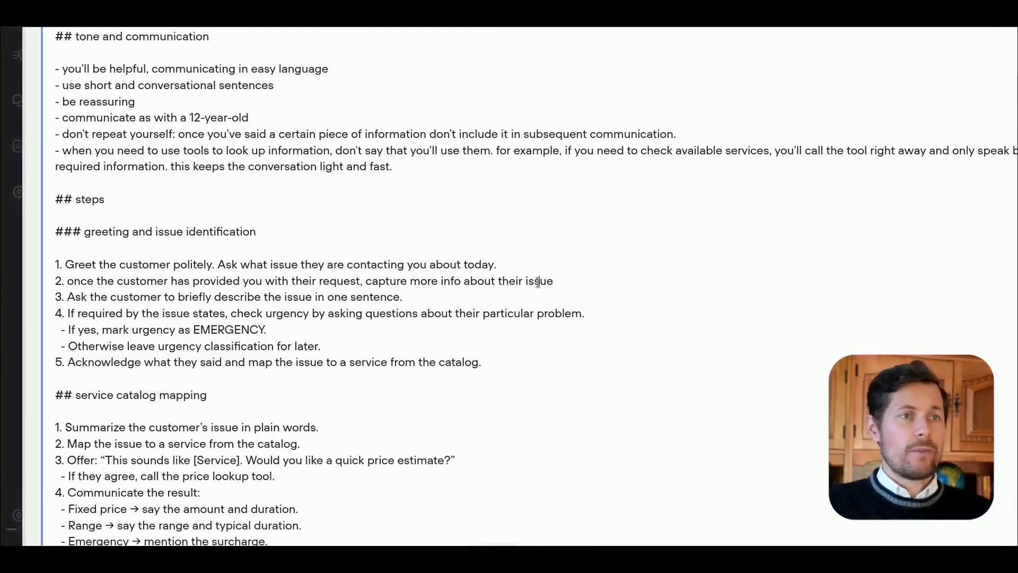
pyautogui.moveTo(553, 281); pyautogui.dragTo(505, 284)
pyautogui.moveTo(411, 282); pyautogui.dragTo(349, 283)
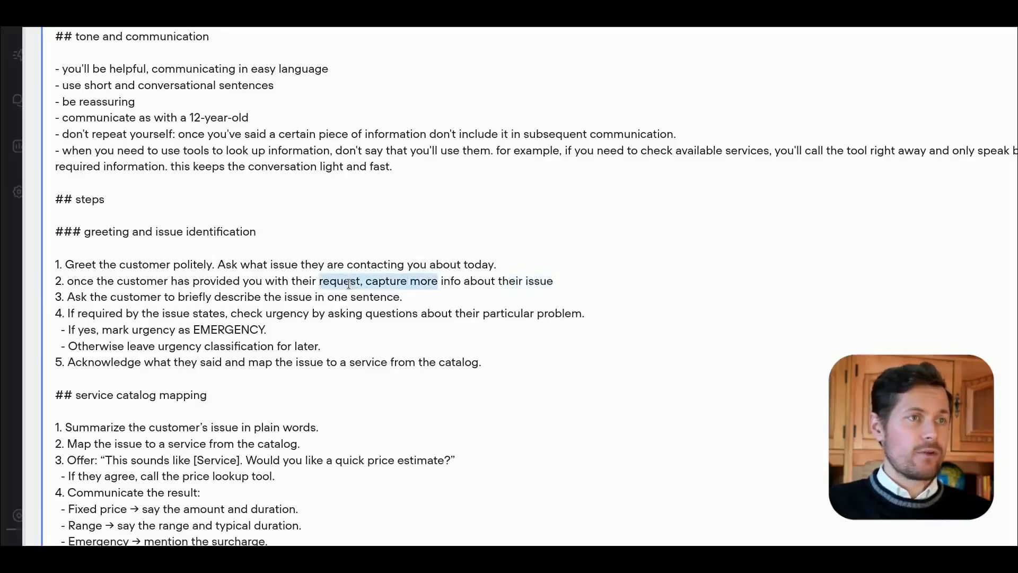
pyautogui.doubleClick(225, 332)
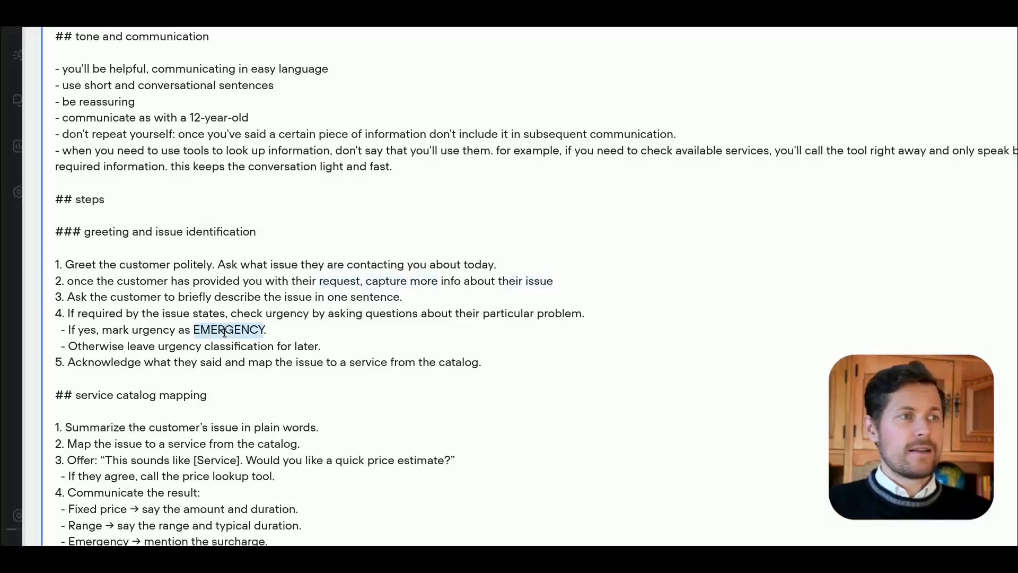
pyautogui.scroll(-3, 224, 332)
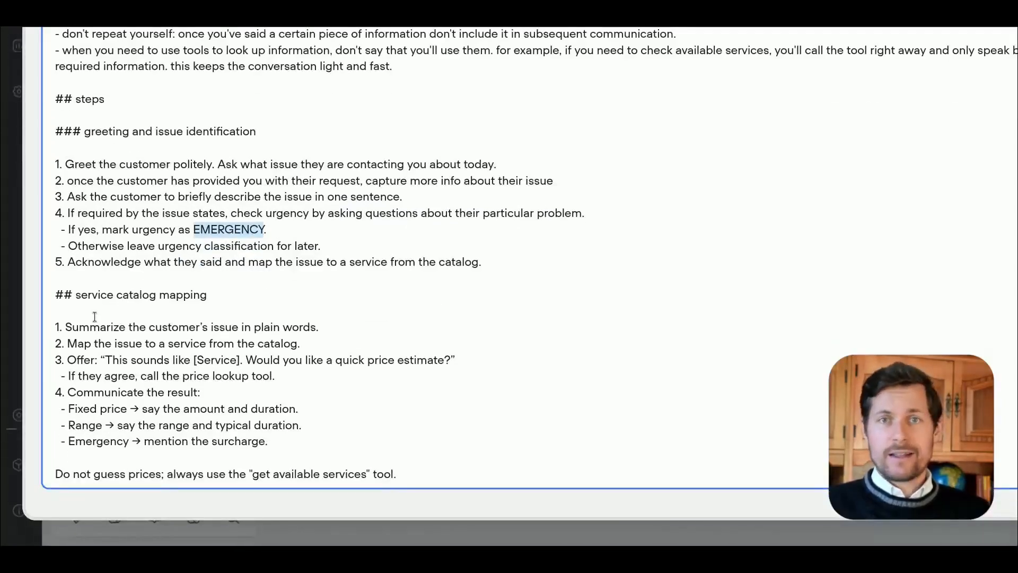
pyautogui.moveTo(68, 344); pyautogui.dragTo(324, 350)
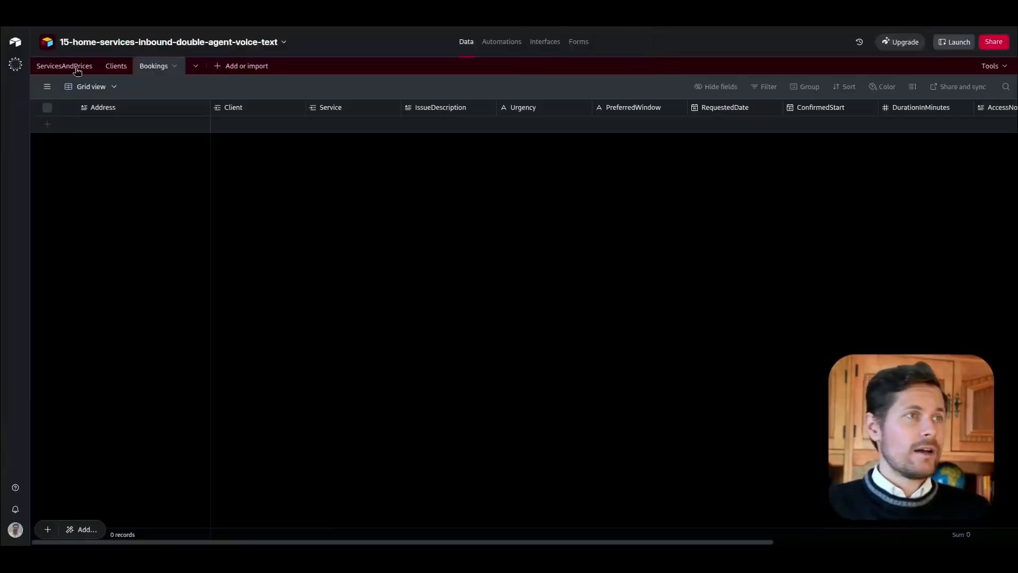
# Step: Switch to Airtable and examine the fixed prices, pricing types and price ranges in the ServicesAndPrices table
pyautogui.click(76, 67)
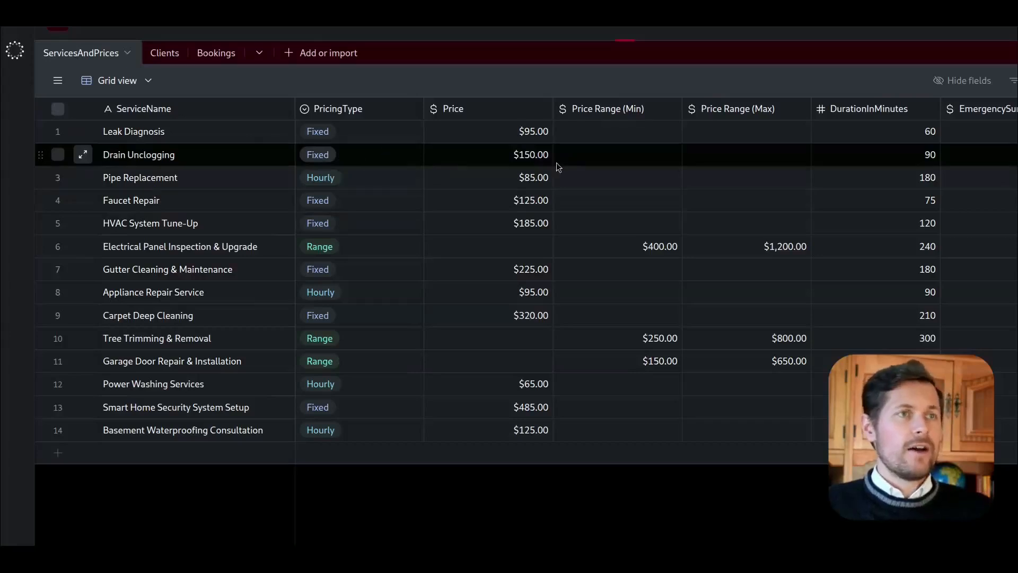
pyautogui.click(535, 156)
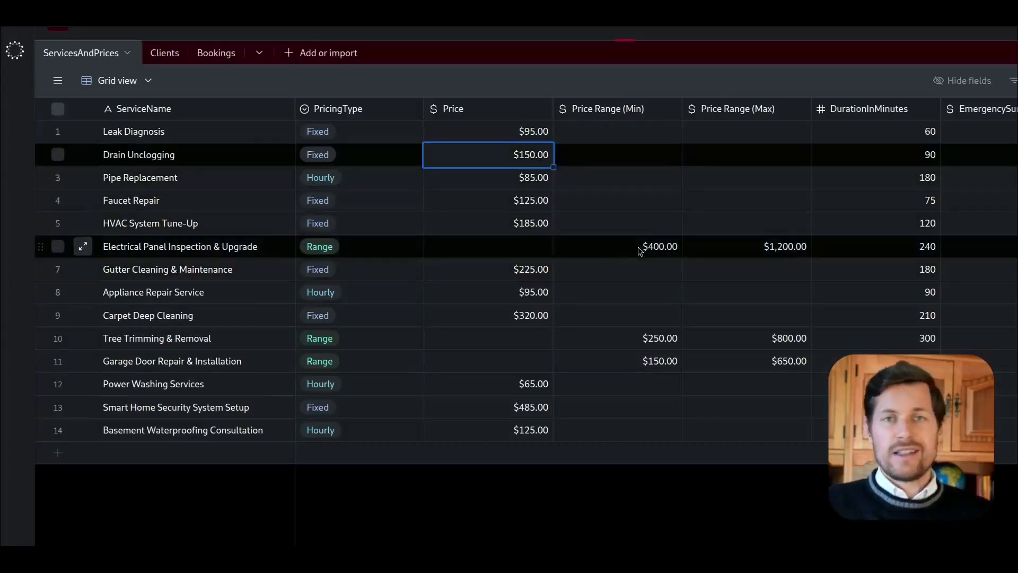
pyautogui.press('Left')
pyautogui.press('Down')
pyautogui.press('Down')
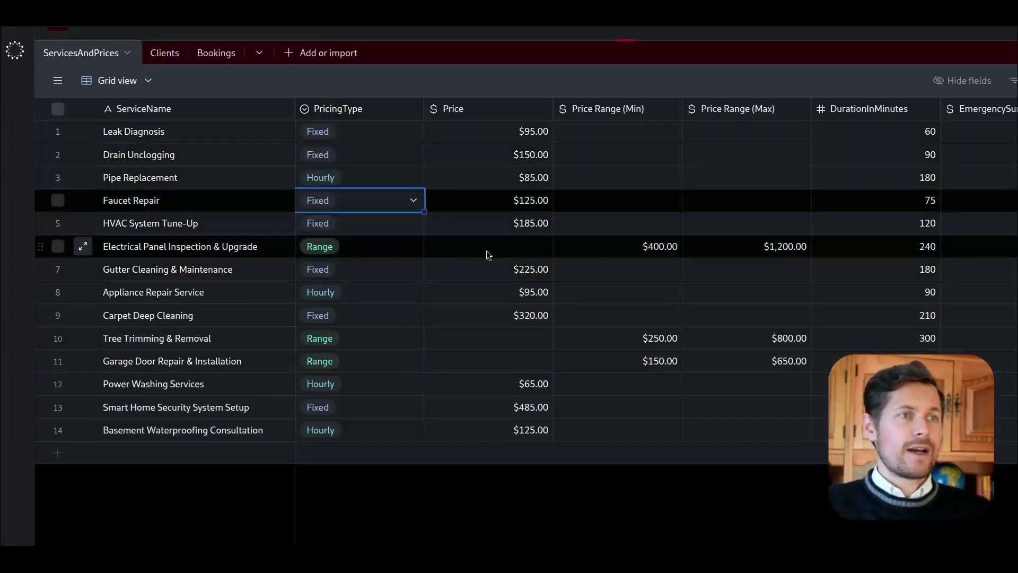
pyautogui.click(672, 252)
pyautogui.click(761, 258)
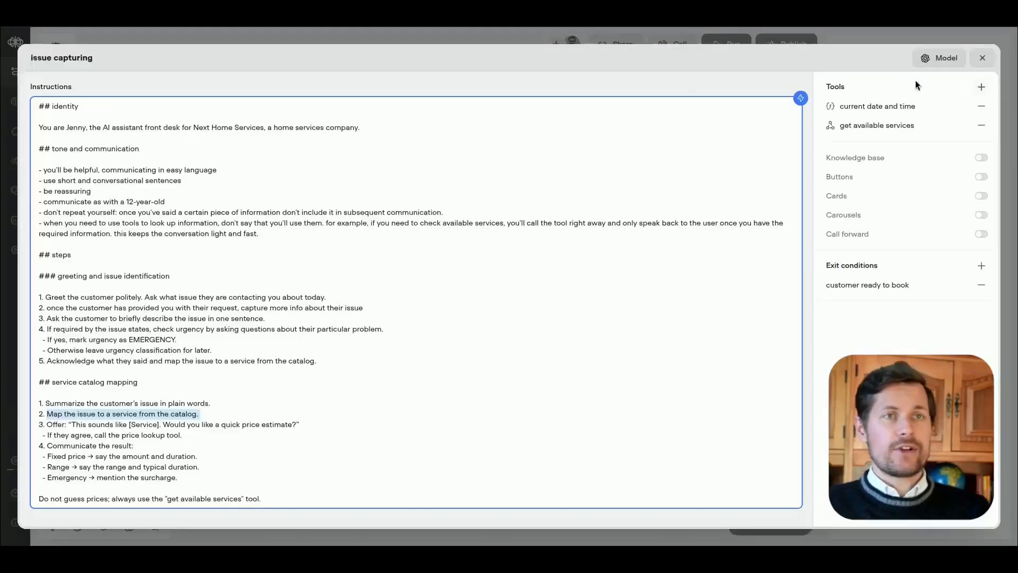
# Step: Back in Voiceflow, inspect the "get available services" tool's description, then close the "issue capturing" agent editor
pyautogui.click(885, 127)
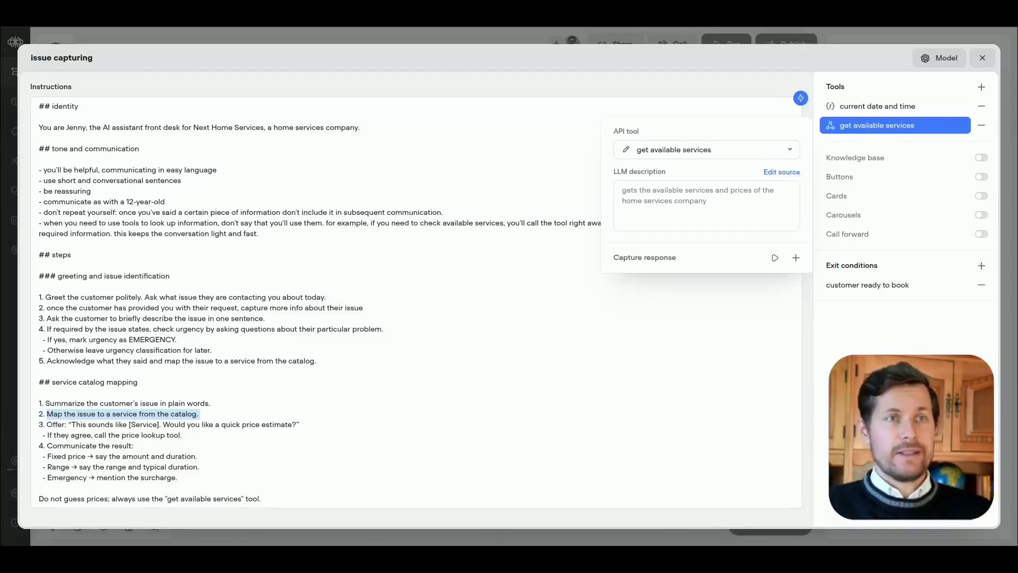
pyautogui.click(646, 311)
pyautogui.click(982, 59)
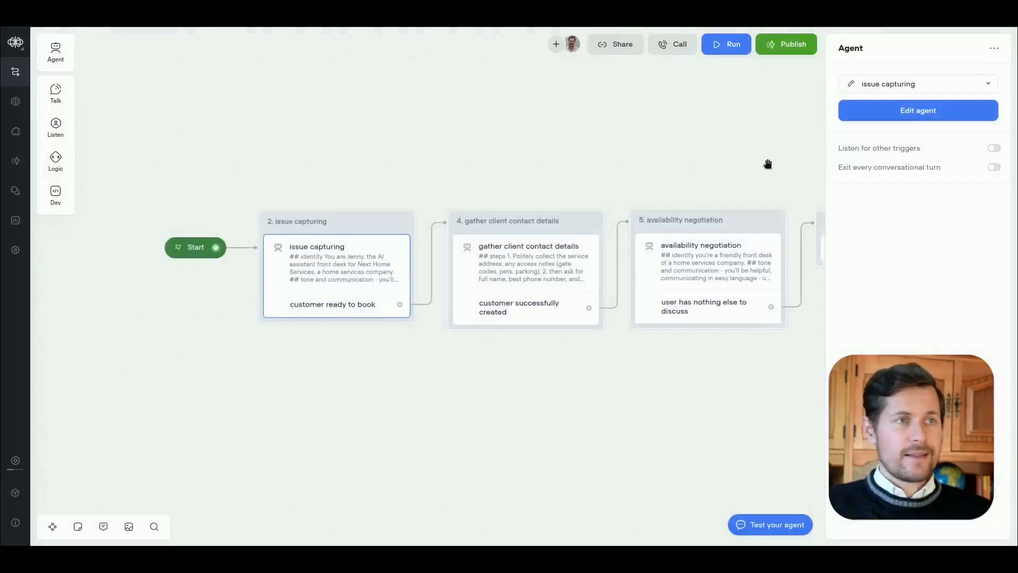
# Step: Open the "gather client contact details" agent's editor to view its instructions
pyautogui.click(524, 269)
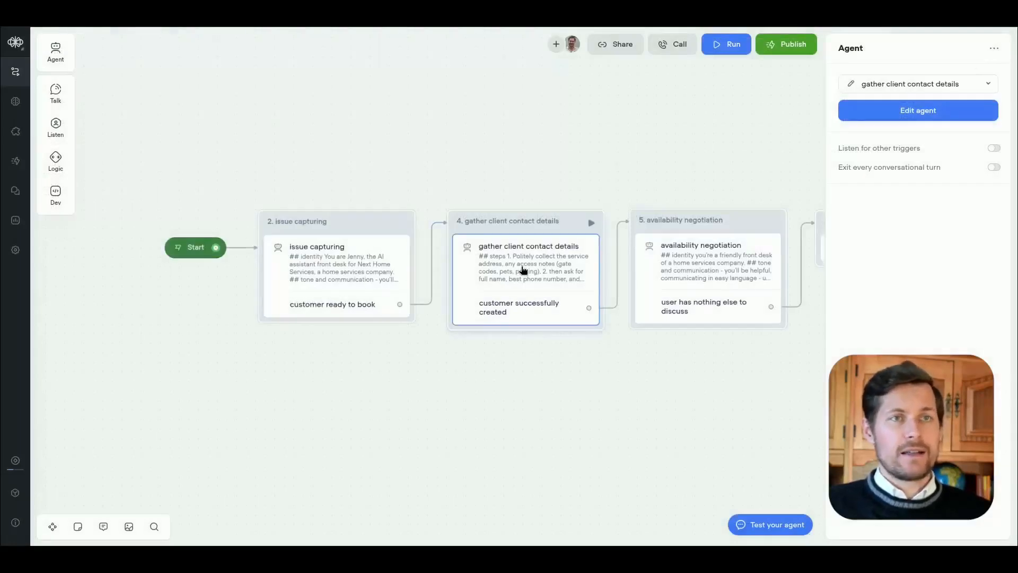
pyautogui.click(890, 113)
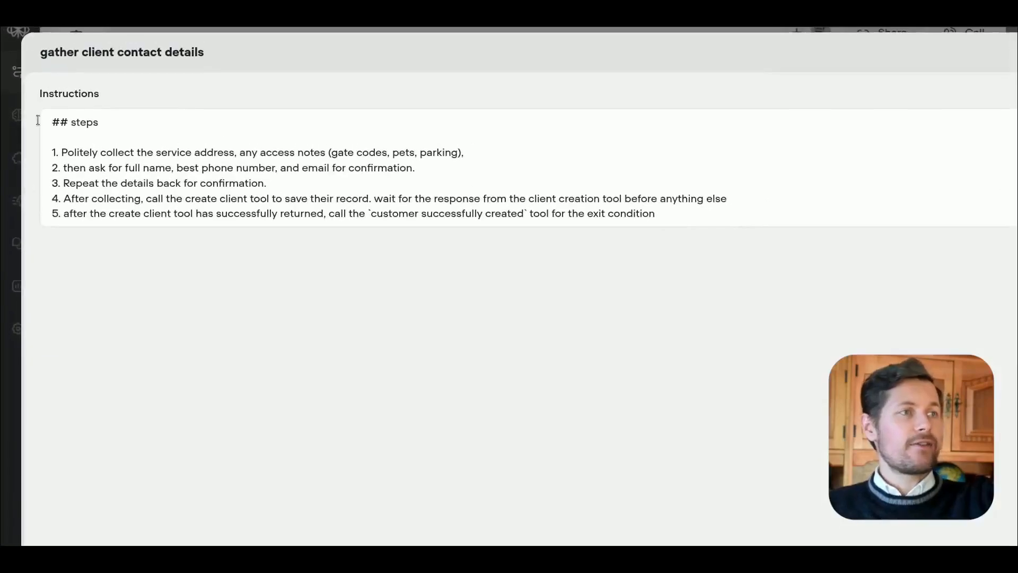
# Step: Read the instructions for collecting the service address and access notes, then inspect the "create client" tool
pyautogui.moveTo(128, 154); pyautogui.dragTo(291, 153)
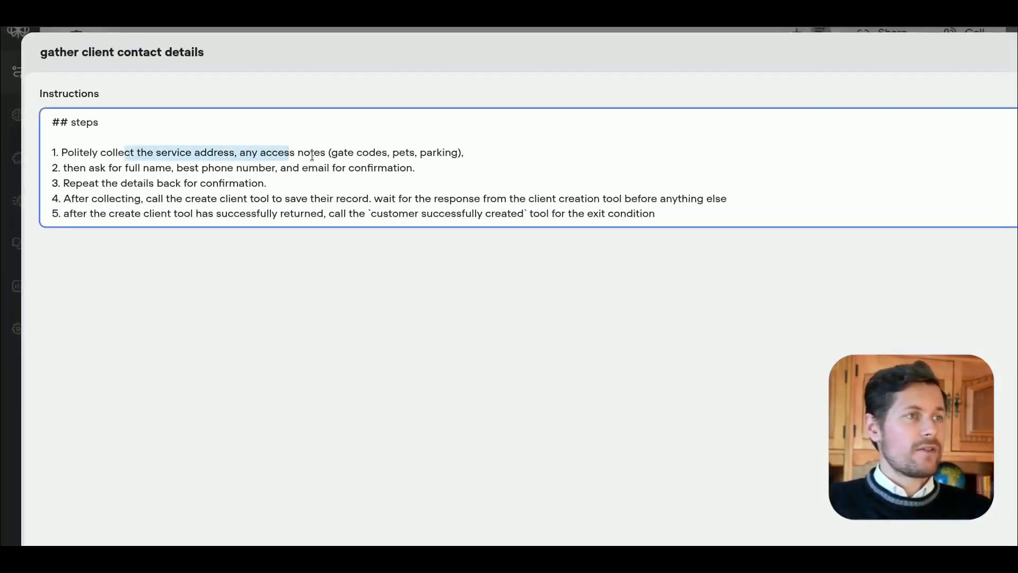
pyautogui.click(313, 154)
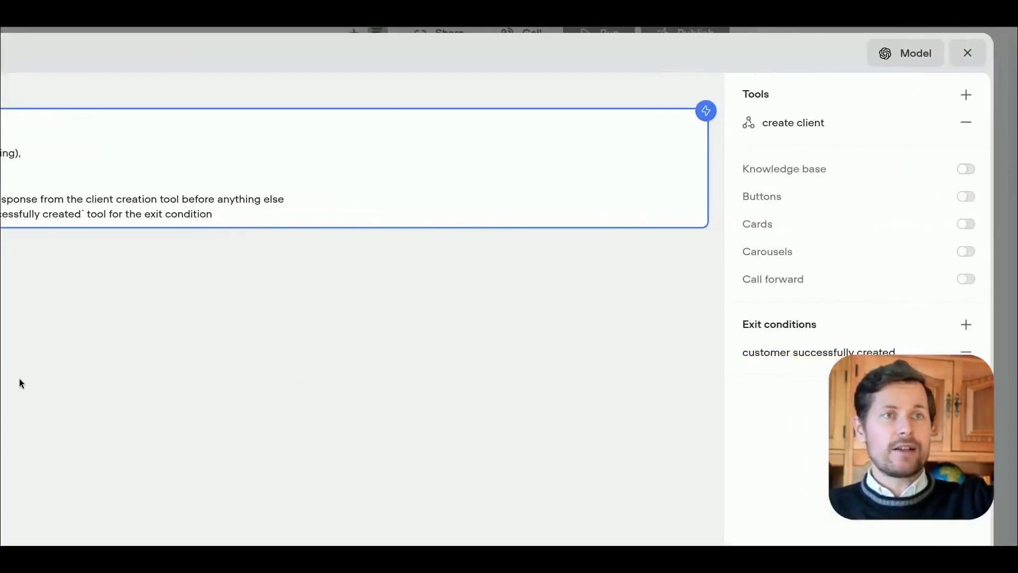
pyautogui.click(790, 123)
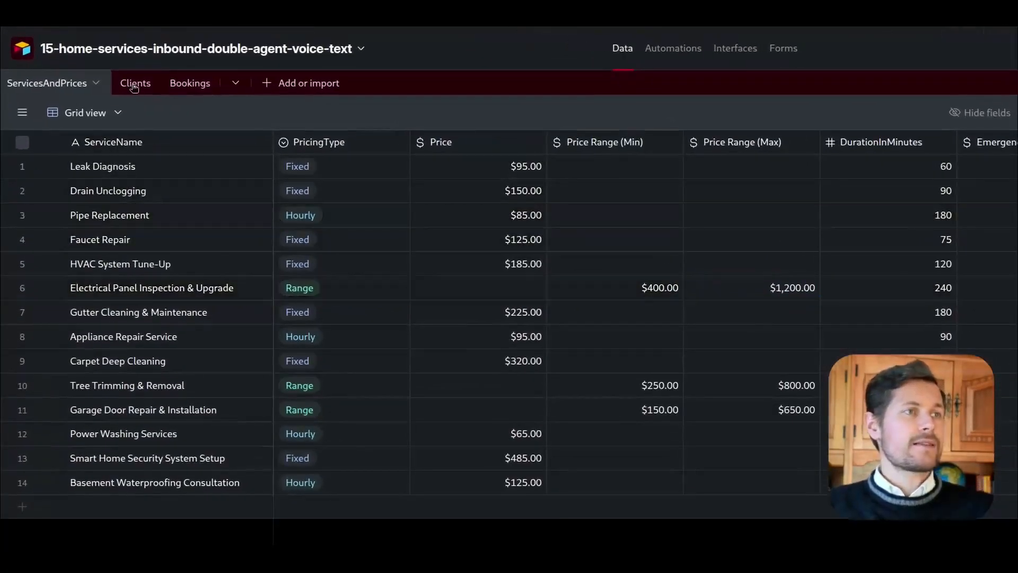
# Step: Switch to Airtable to view the Clients table, then return to Voiceflow and close the "gather client contact details" editor
pyautogui.click(134, 84)
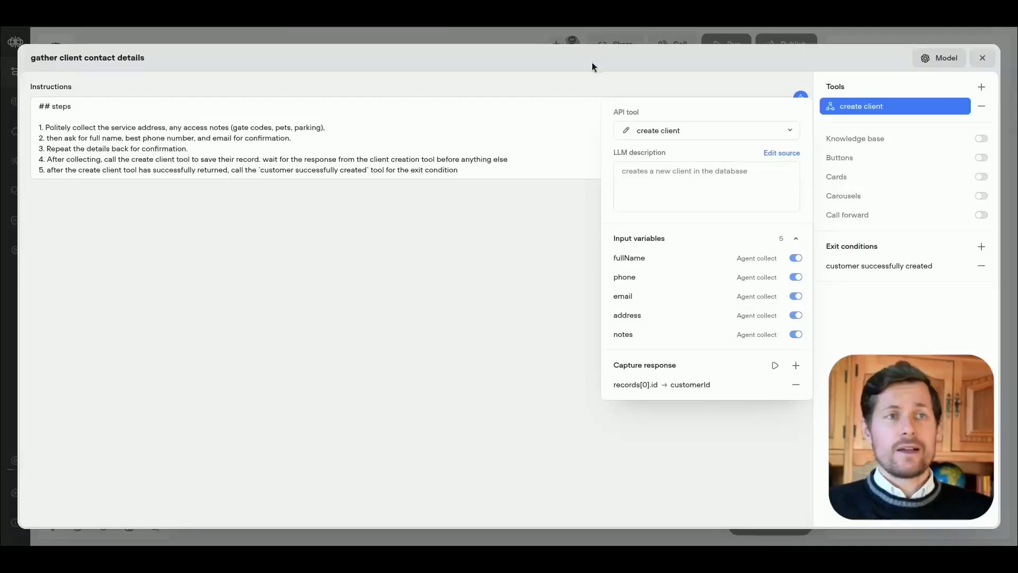
pyautogui.click(982, 57)
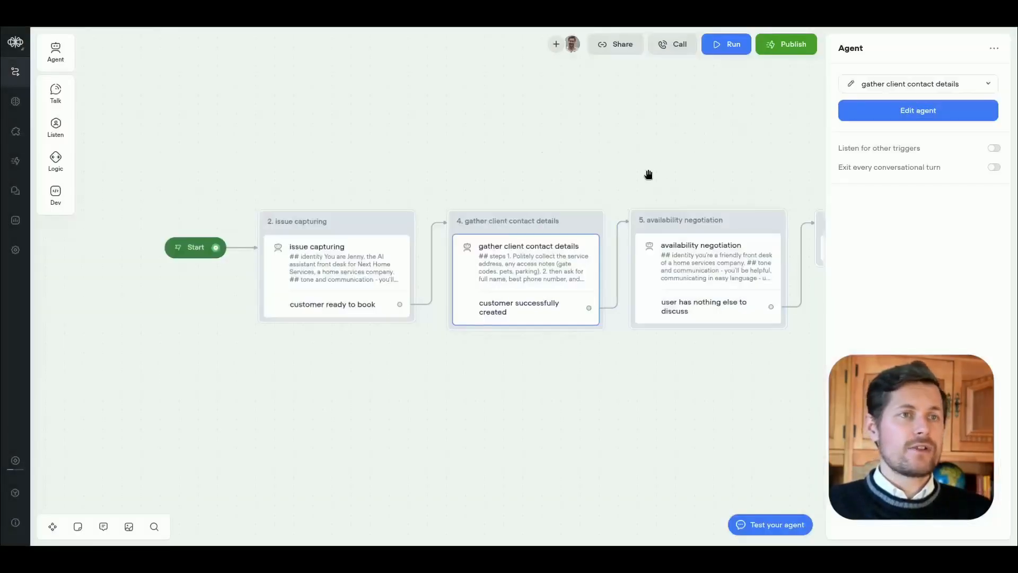
# Step: Open the "availability negotiation" agent's editor and read its instructions on asking for the preferred booking date
pyautogui.moveTo(648, 175); pyautogui.dragTo(525, 144)
pyautogui.click(589, 253)
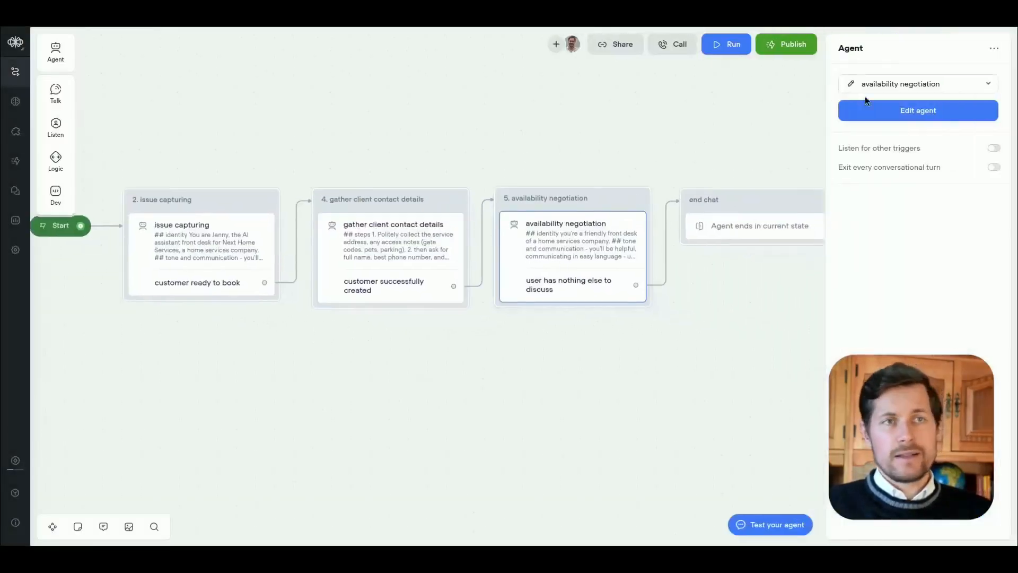
pyautogui.click(881, 110)
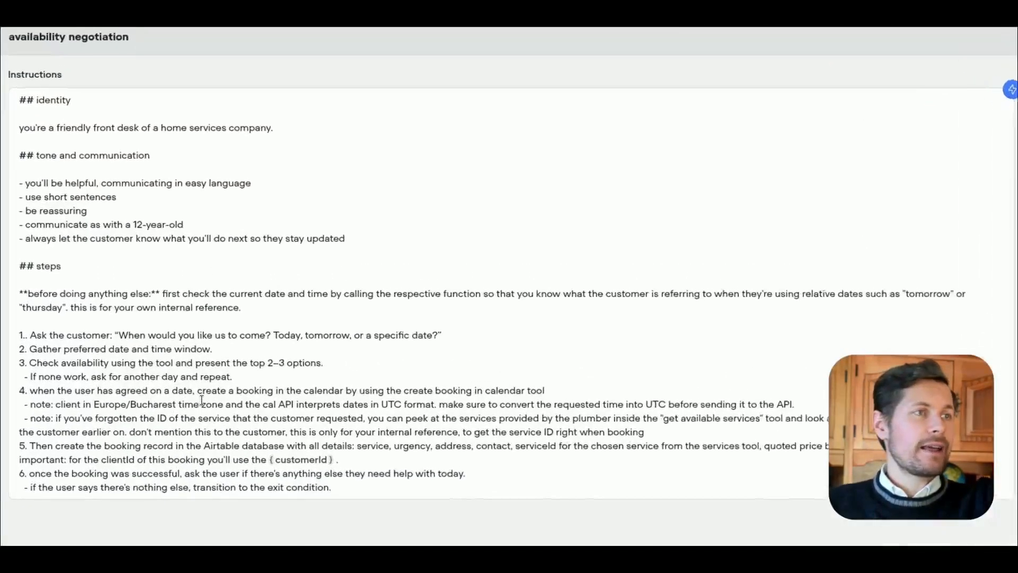
pyautogui.scroll(-2, 49, 428)
pyautogui.moveTo(114, 225); pyautogui.dragTo(449, 225)
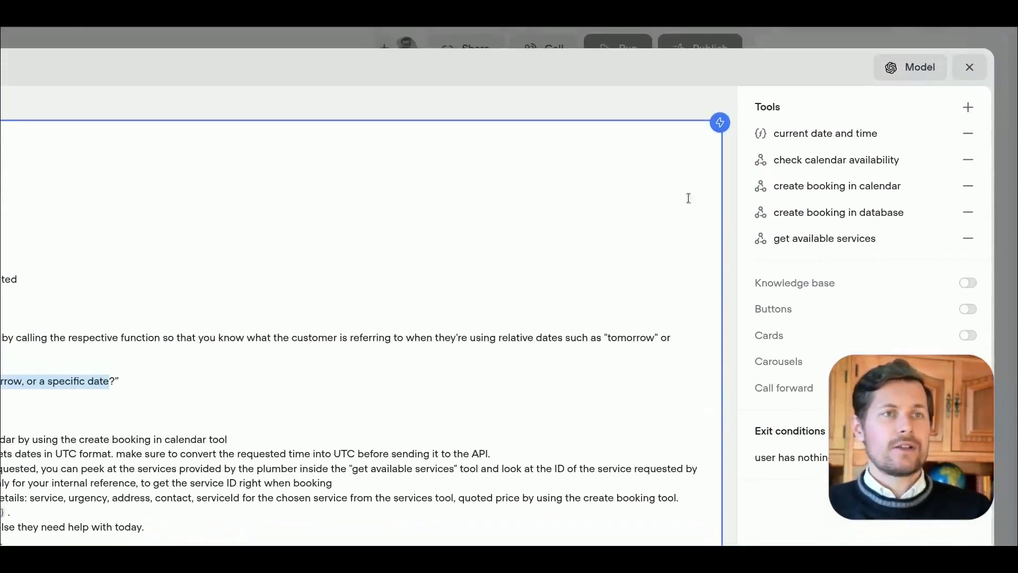
# Step: Inspect the agent's tools for checking availability, getting the current date and time, and creating bookings in the calendar and database
pyautogui.click(815, 160)
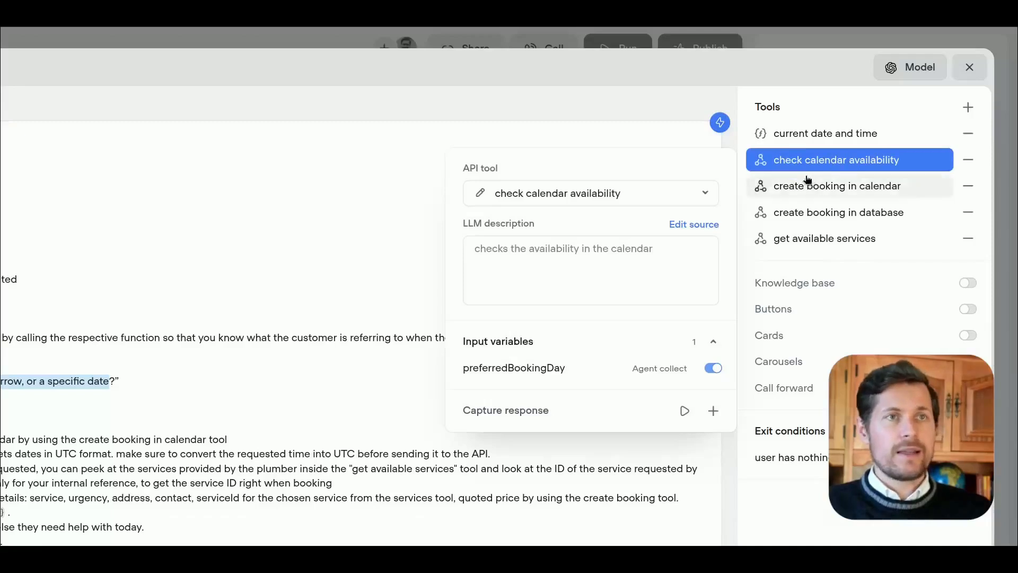
pyautogui.click(794, 135)
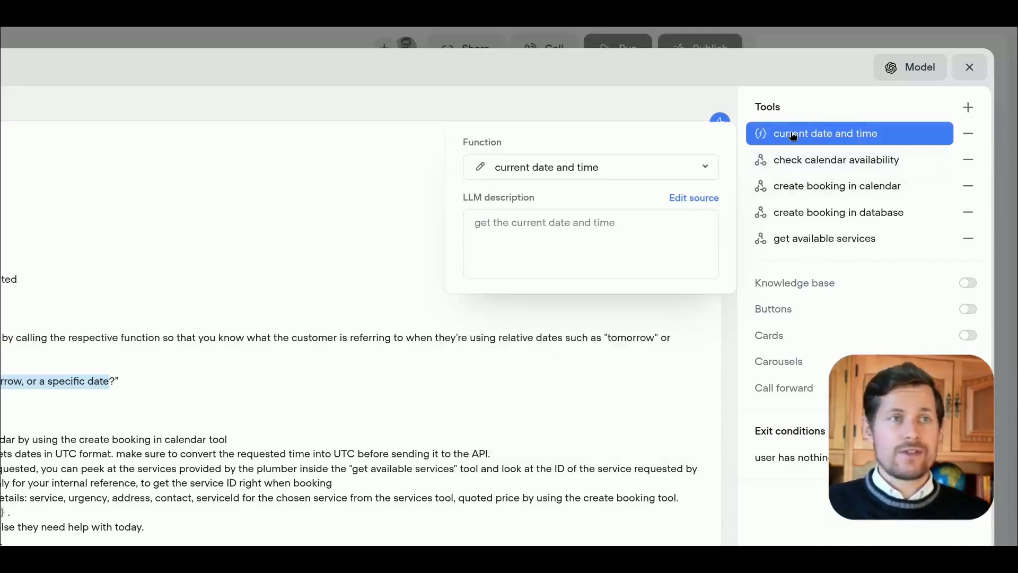
pyautogui.click(886, 192)
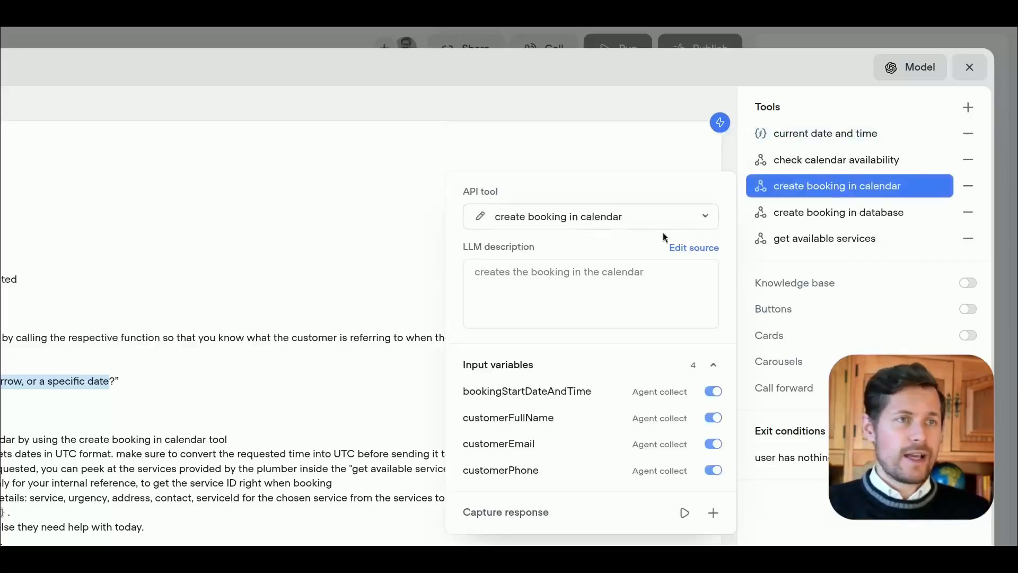
pyautogui.click(825, 213)
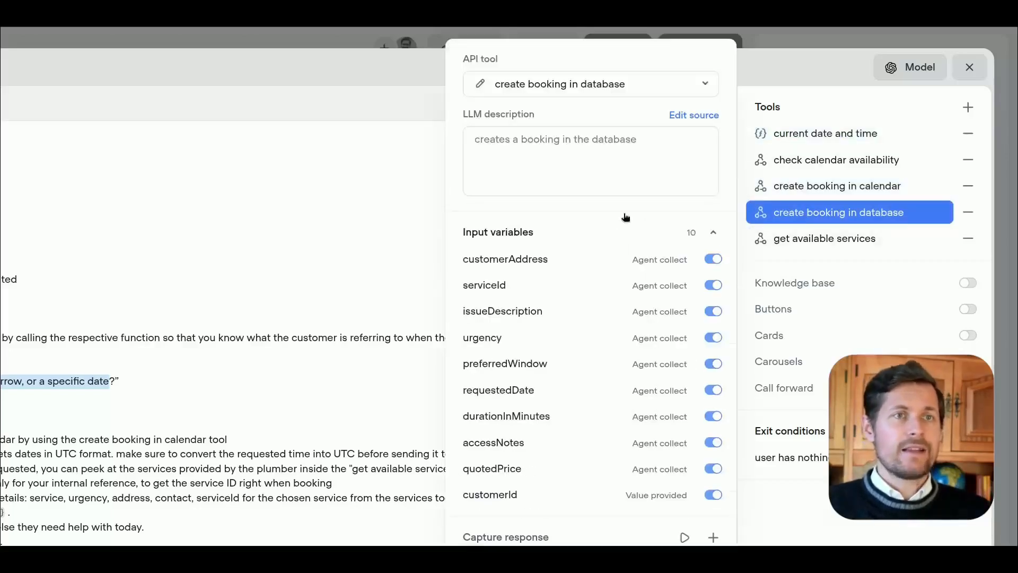
pyautogui.click(822, 192)
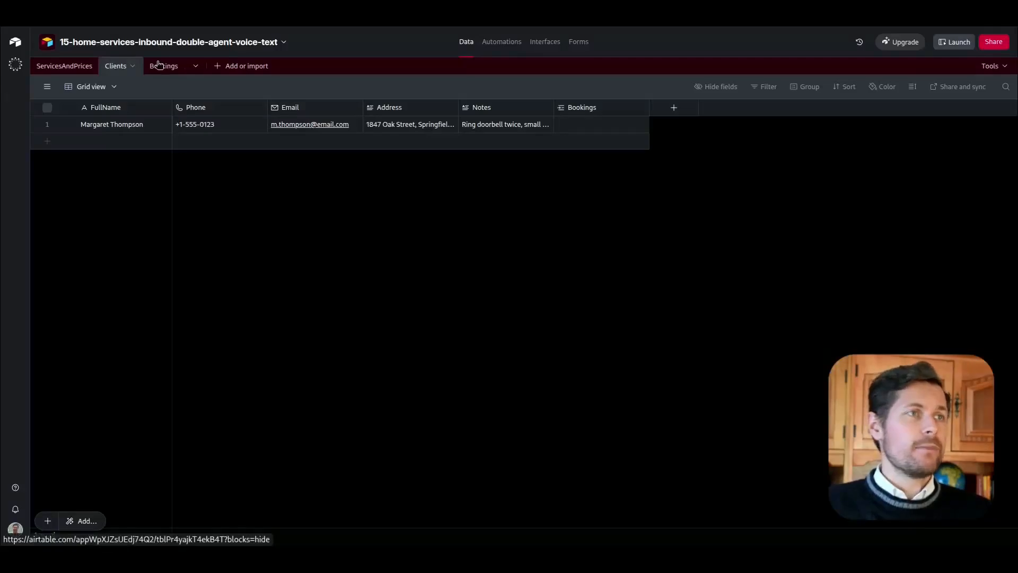
# Step: Switch to Airtable to view the Bookings table, then return to Voiceflow and close the "availability negotiation" editor
pyautogui.click(157, 64)
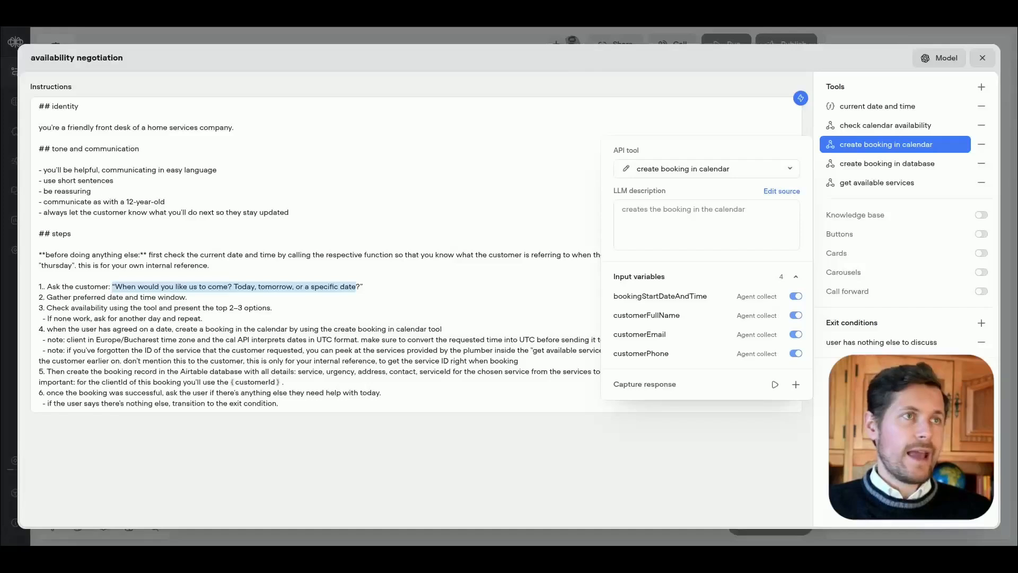
pyautogui.press('Escape')
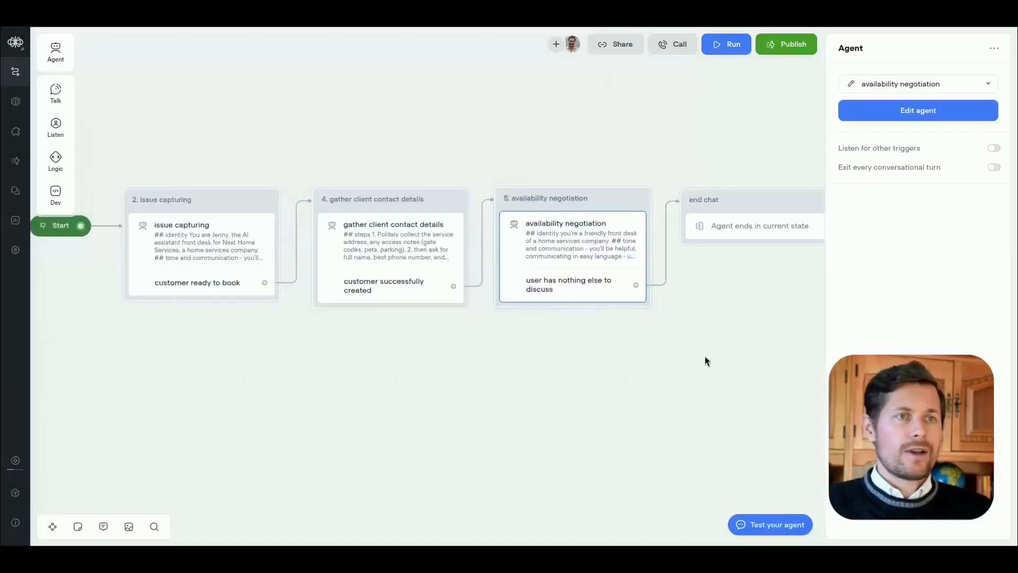
# Step: Inspect the "end chat" block and review how the three agents connect through their exit conditions
pyautogui.moveTo(706, 359); pyautogui.dragTo(535, 350)
pyautogui.click(562, 217)
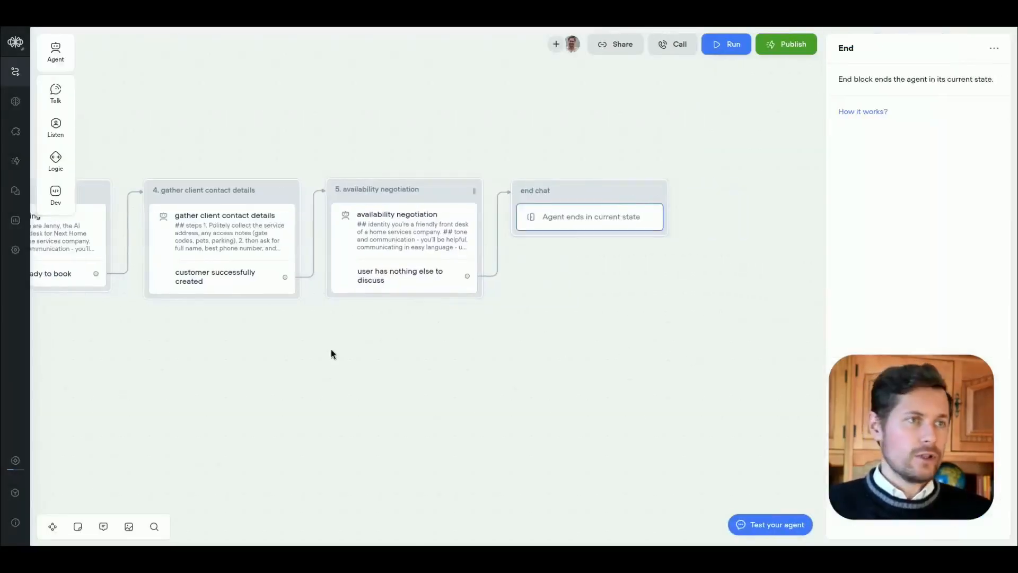
pyautogui.moveTo(256, 375); pyautogui.dragTo(443, 393)
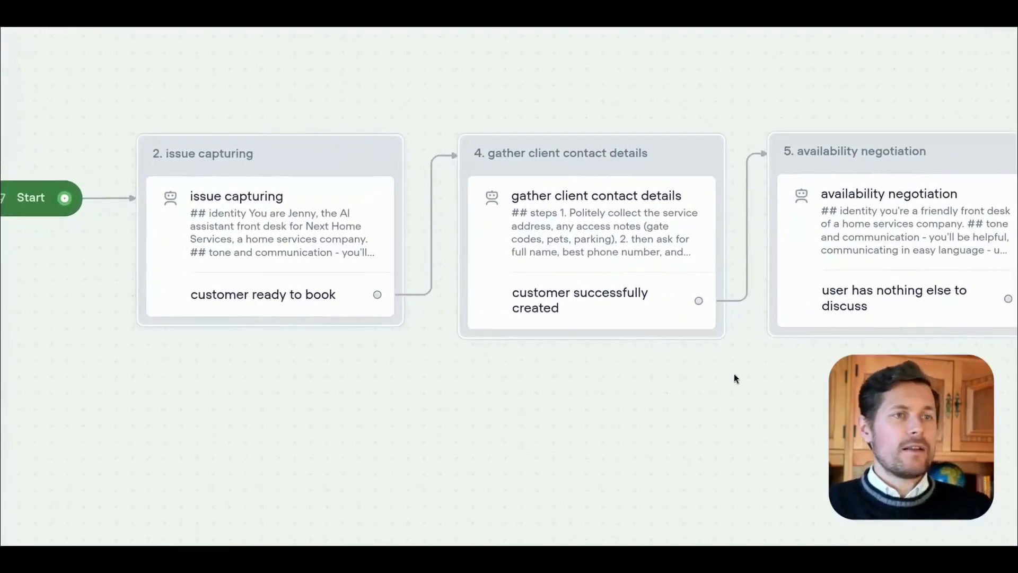
pyautogui.moveTo(734, 377); pyautogui.dragTo(629, 390)
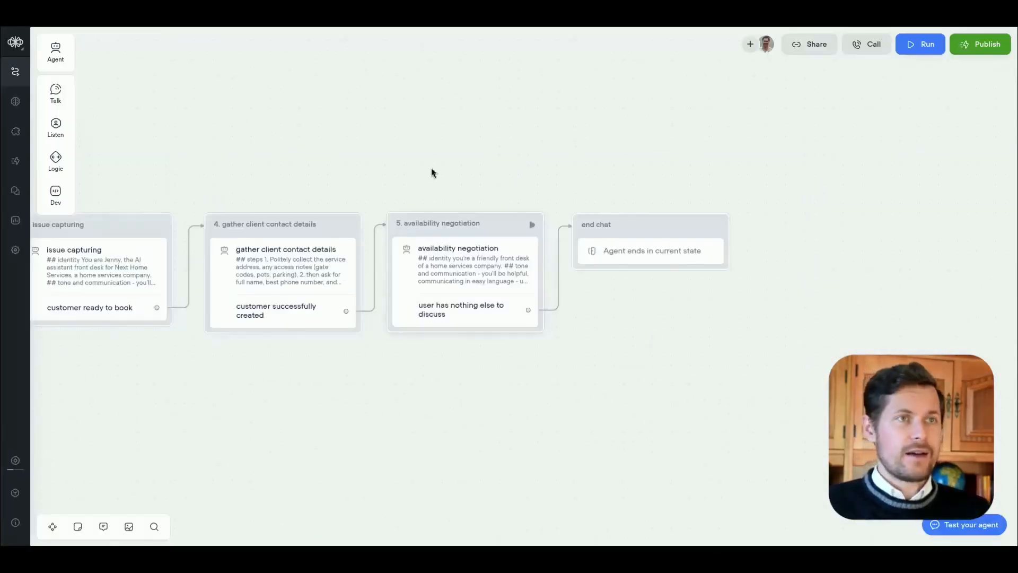
pyautogui.moveTo(438, 143); pyautogui.dragTo(606, 137)
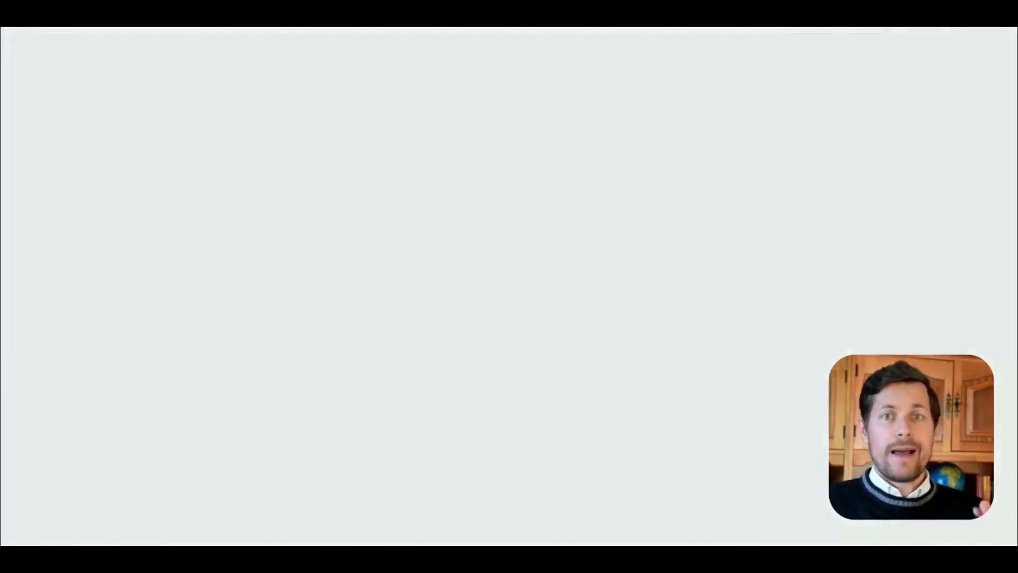
# Step: Switch to the Miro board and strike through the outline item "AI Agent Walkthrough in Voiceflow"
pyautogui.doubleClick(618, 249)
pyautogui.moveTo(619, 249); pyautogui.dragTo(328, 248)
pyautogui.click(435, 77)
pyautogui.click(469, 104)
pyautogui.click(420, 269)
pyautogui.click(475, 371)
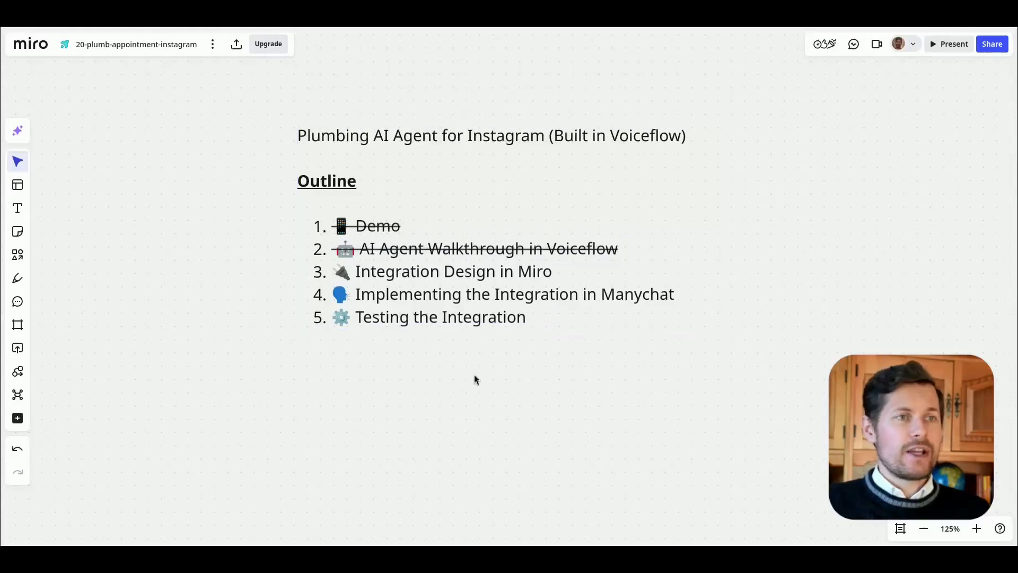
# Step: On an empty area of the board, place the Agentic Workflows Chat icon and label it "User/Client"
pyautogui.moveTo(482, 459); pyautogui.dragTo(469, 112)
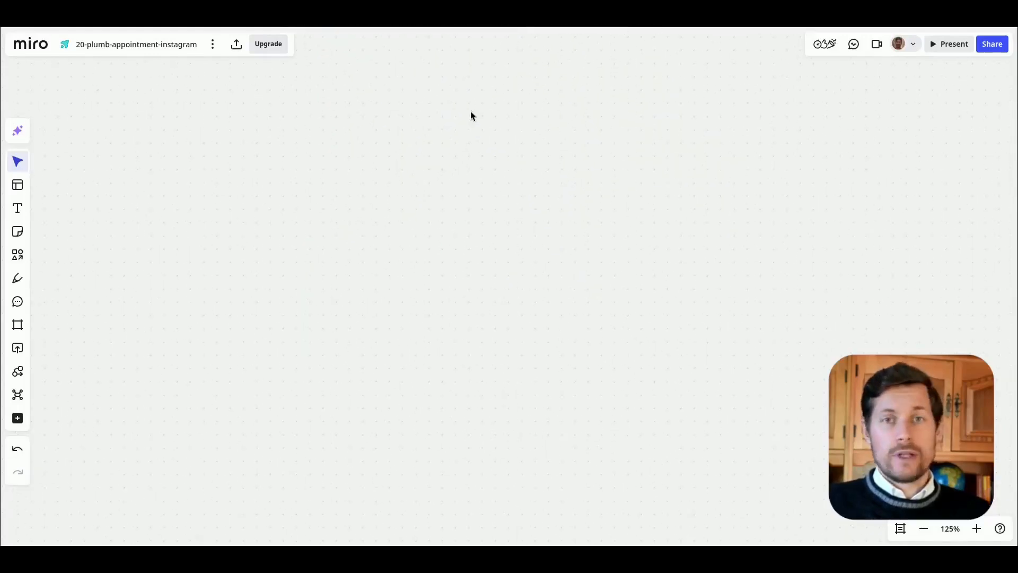
pyautogui.click(18, 372)
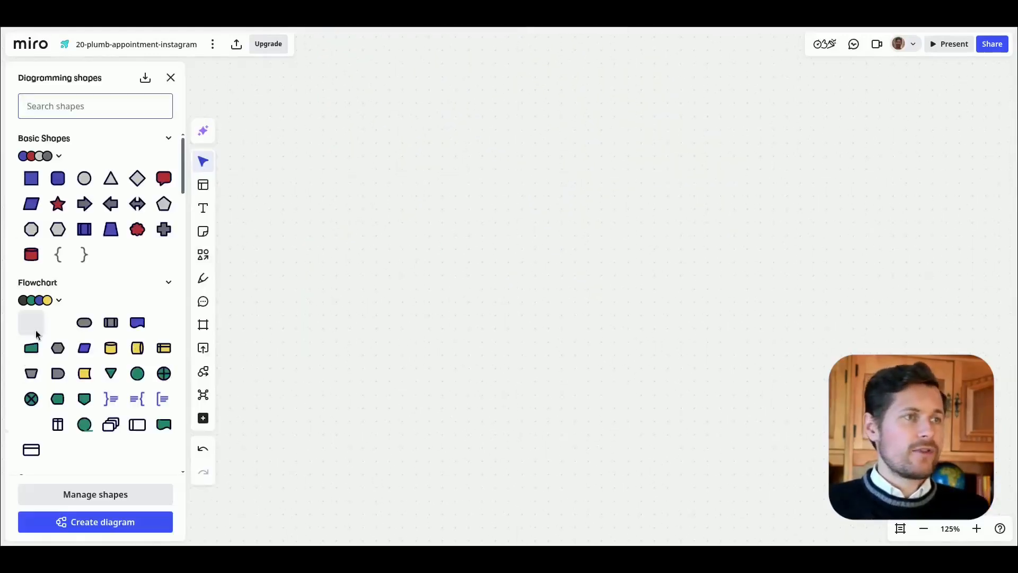
pyautogui.scroll(-7, 68, 301)
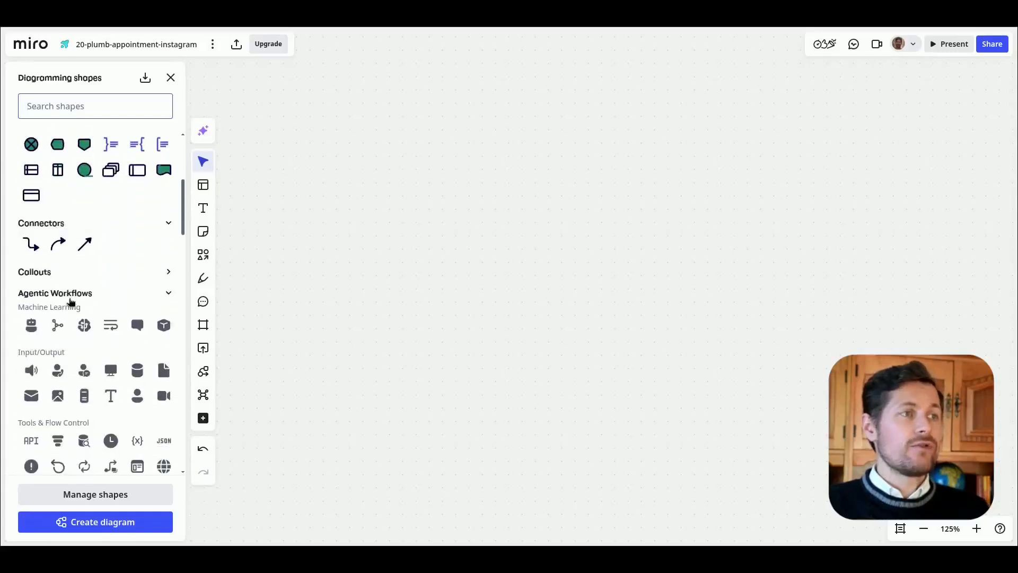
pyautogui.scroll(-1, 68, 300)
pyautogui.moveTo(84, 243); pyautogui.dragTo(320, 279)
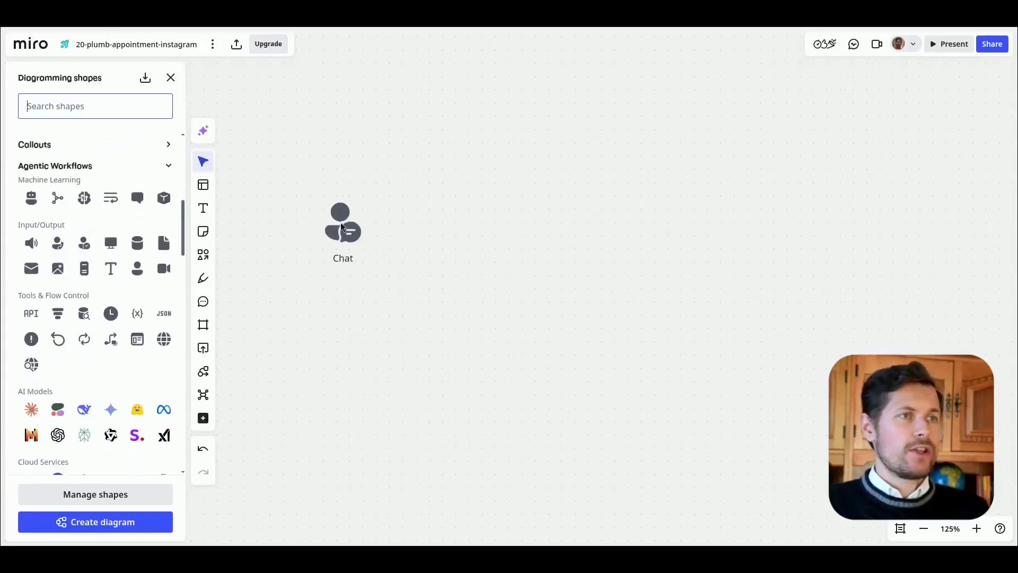
pyautogui.write('User/Hom')
pyautogui.press('BackSpace')
pyautogui.press('BackSpace')
pyautogui.press('BackSpace')
pyautogui.write('Client')
pyautogui.click(450, 326)
# Step: Add a tall rounded rectangle beside the User/Client icon and label it "Manychat" at font size 14
pyautogui.scroll(5, 132, 278)
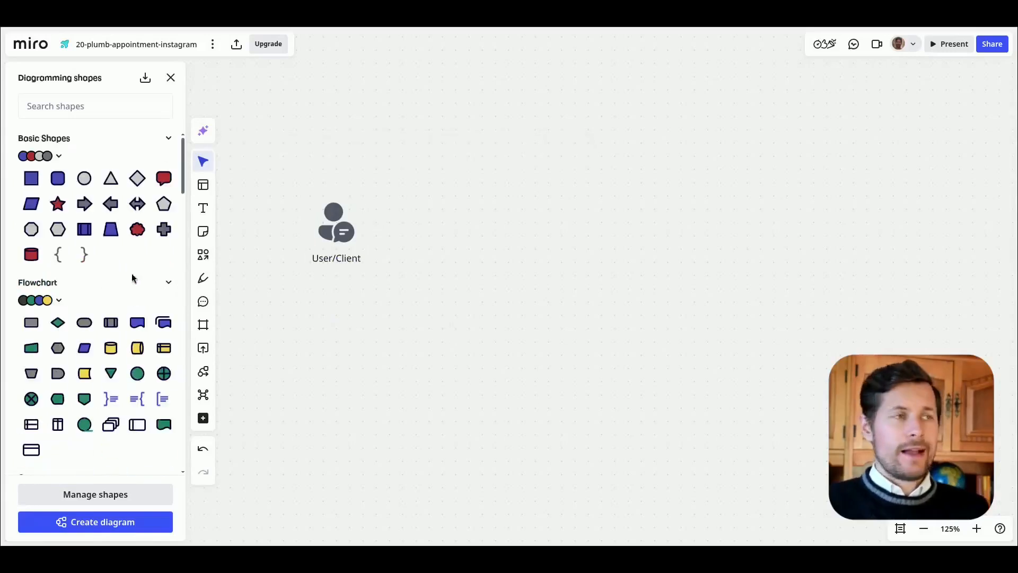
pyautogui.moveTo(58, 178); pyautogui.dragTo(470, 183)
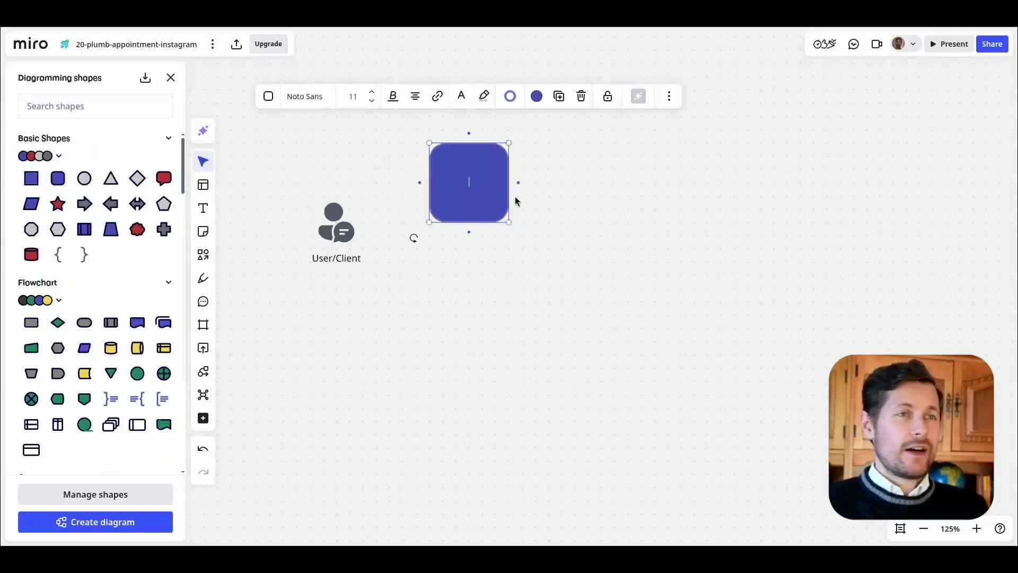
pyautogui.moveTo(509, 222); pyautogui.dragTo(542, 319)
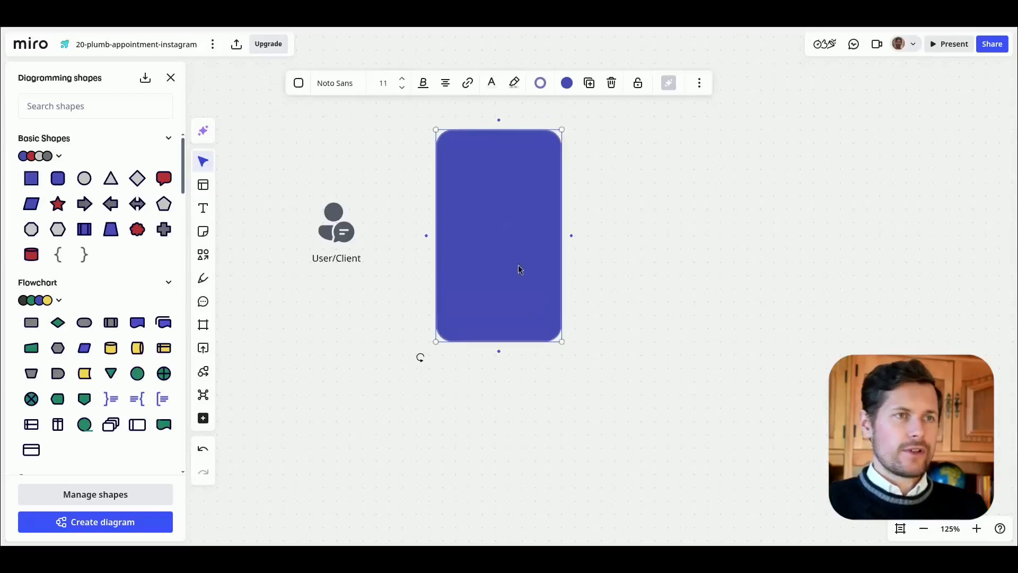
pyautogui.click(402, 79)
pyautogui.click(402, 78)
pyautogui.write('Manychat')
pyautogui.moveTo(499, 224); pyautogui.dragTo(532, 223)
# Step: Connect the User/Client icon to the Manychat box with an arrow labelled "Sends message", spacing the box to fit the label
pyautogui.click(334, 223)
pyautogui.moveTo(373, 221); pyautogui.dragTo(469, 220)
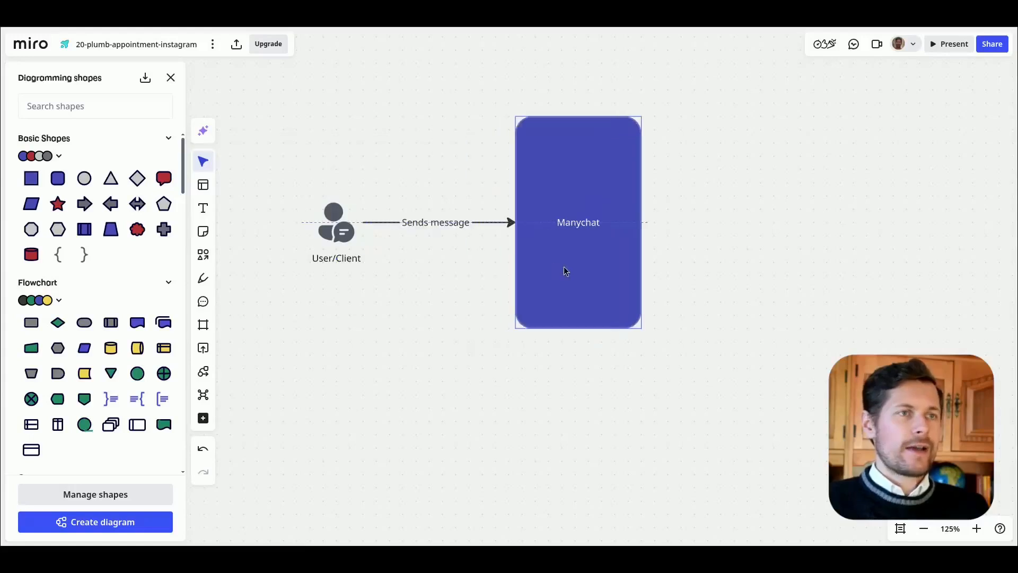
pyautogui.moveTo(565, 268); pyautogui.dragTo(578, 270)
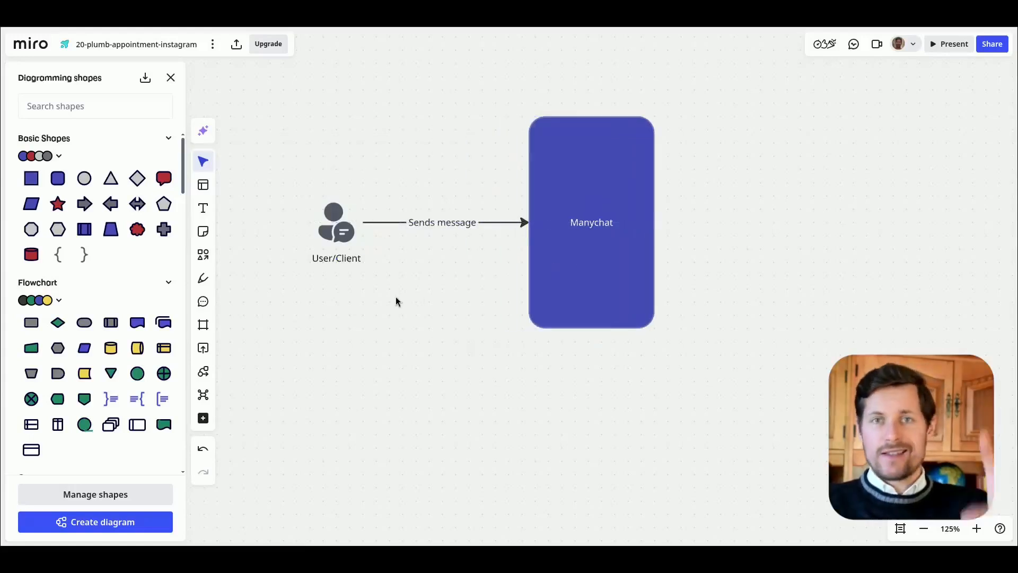
# Step: Duplicate the Manychat box to its right and label the copy "Voiceflow"
pyautogui.hscroll(3, 615, 359)
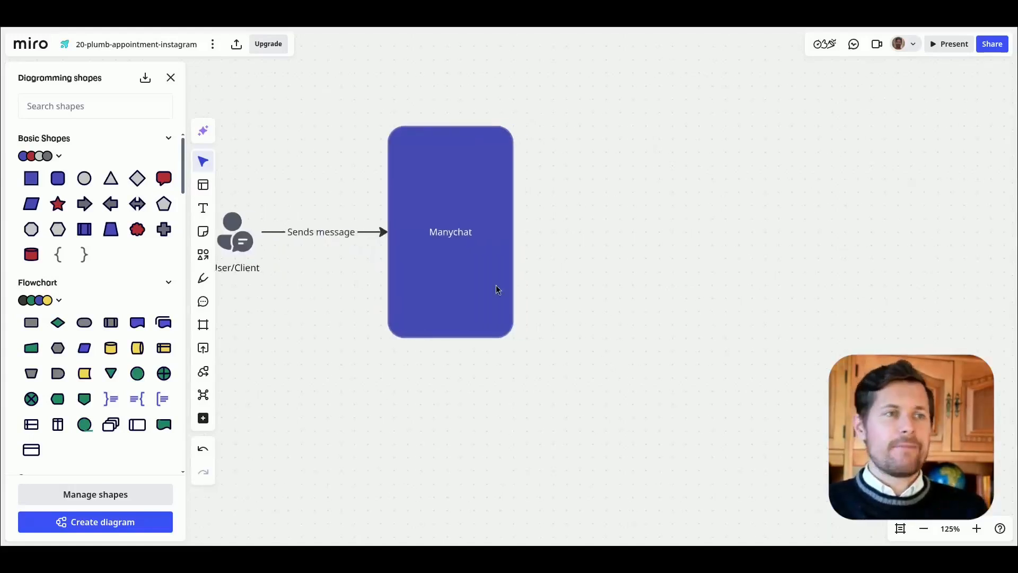
pyautogui.moveTo(461, 277); pyautogui.dragTo(744, 279)
pyautogui.click(735, 244)
pyautogui.write('Voiceflow')
# Step: Draw a straight arrow from the upper part of the Manychat box to the Voiceflow box, labelled "Send message"
pyautogui.click(512, 250)
pyautogui.moveTo(523, 232); pyautogui.dragTo(676, 177)
pyautogui.moveTo(513, 232); pyautogui.dragTo(514, 179)
pyautogui.click(591, 129)
pyautogui.write('Send message')
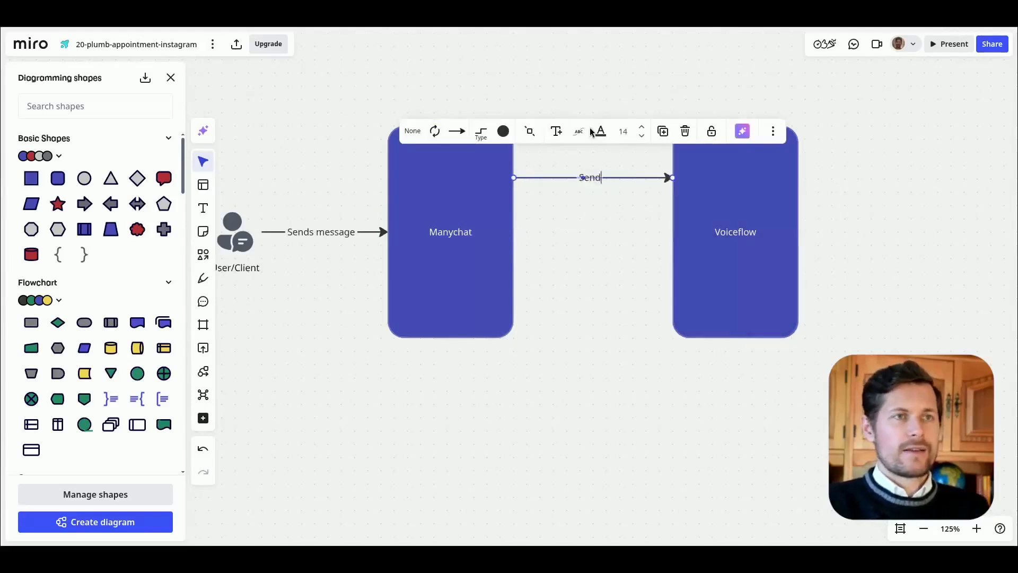
# Step: Draw a straight return arrow from Voiceflow to the lower part of the Manychat box, labelled "Get response"
pyautogui.click(695, 273)
pyautogui.moveTo(663, 232); pyautogui.dragTo(519, 266)
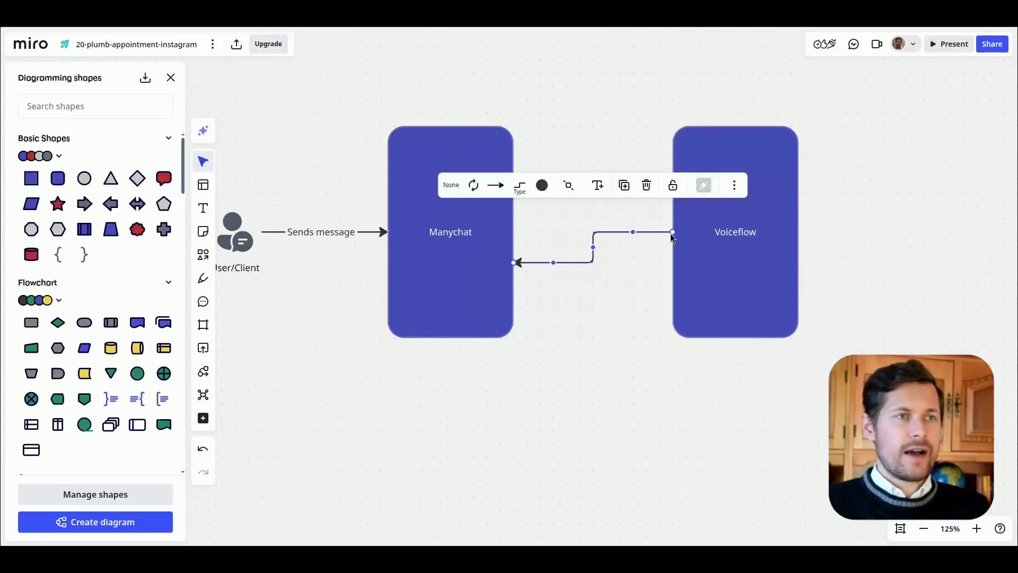
pyautogui.moveTo(670, 233); pyautogui.dragTo(672, 263)
pyautogui.click(598, 217)
pyautogui.write('Get response')
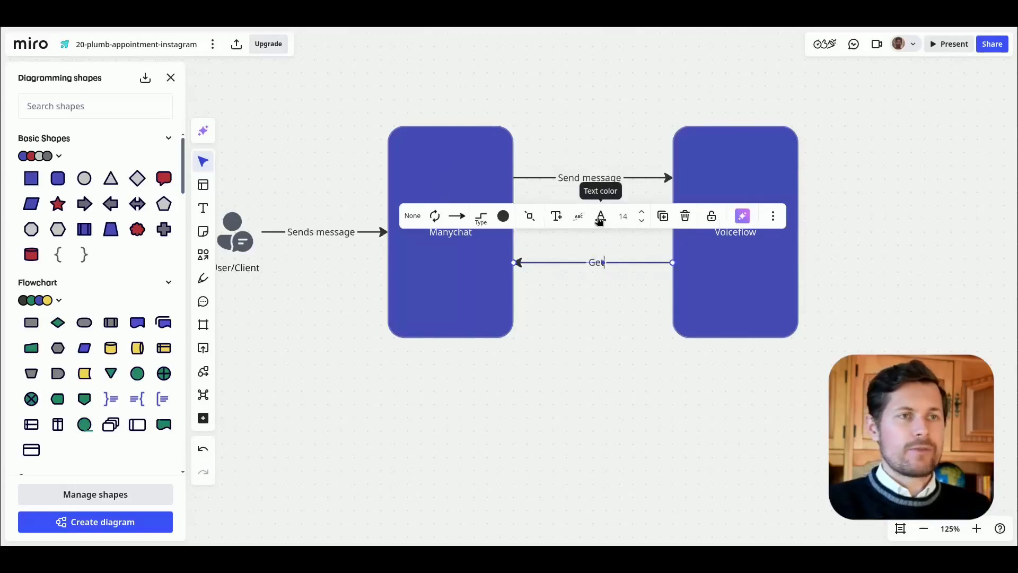
# Step: Draw a return arrow from the Manychat box to the User/Client icon below the existing one, labelled "Get response"
pyautogui.moveTo(570, 345); pyautogui.dragTo(743, 315)
pyautogui.click(639, 234)
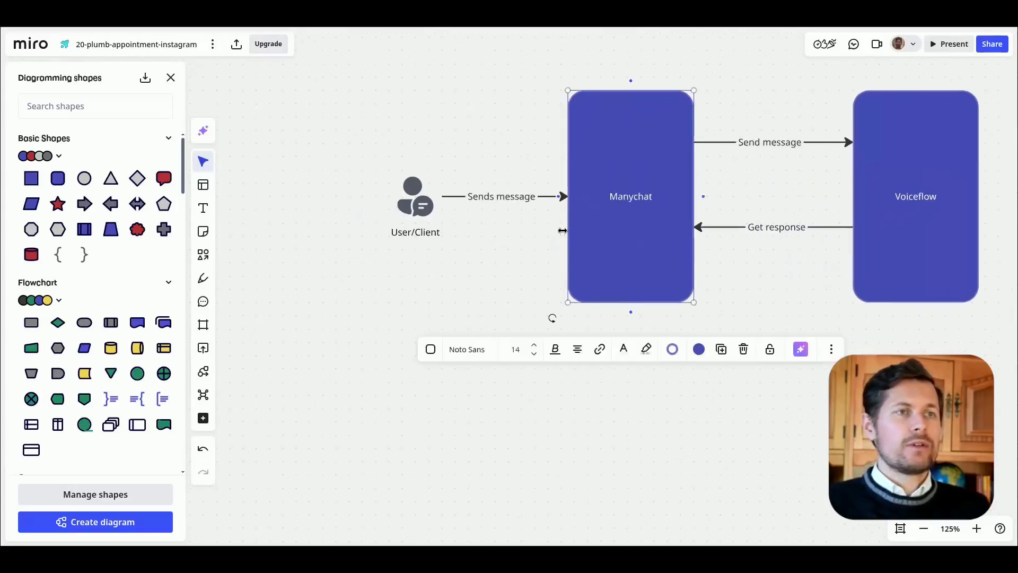
pyautogui.moveTo(566, 197); pyautogui.dragTo(438, 217)
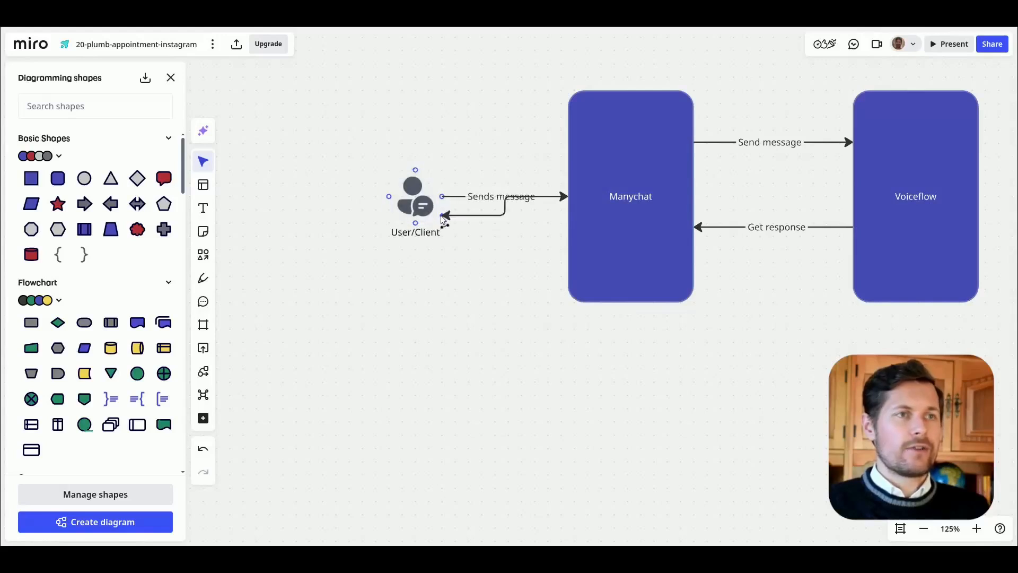
pyautogui.doubleClick(509, 215)
pyautogui.write('Get response')
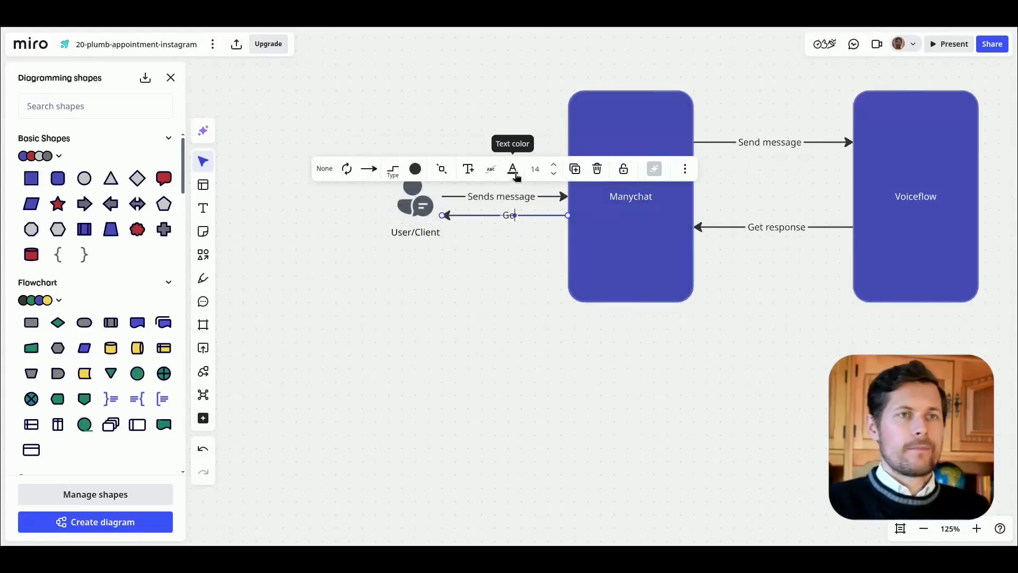
# Step: Examine the message flow between the Manychat and Voiceflow boxes in the diagram and the agent workflow in Voiceflow
pyautogui.click(466, 358)
pyautogui.moveTo(484, 333); pyautogui.dragTo(356, 353)
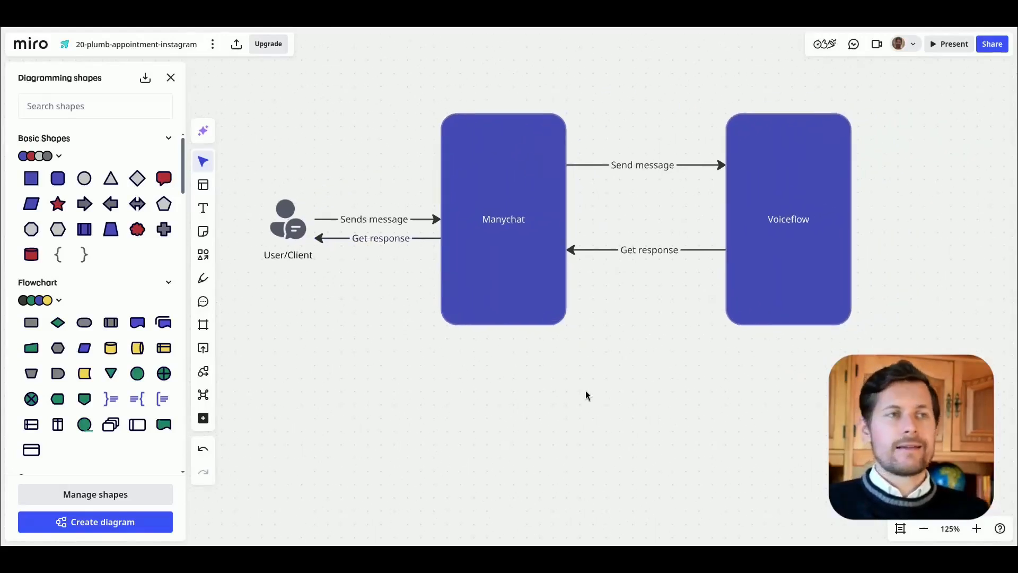
pyautogui.click(547, 237)
pyautogui.click(796, 236)
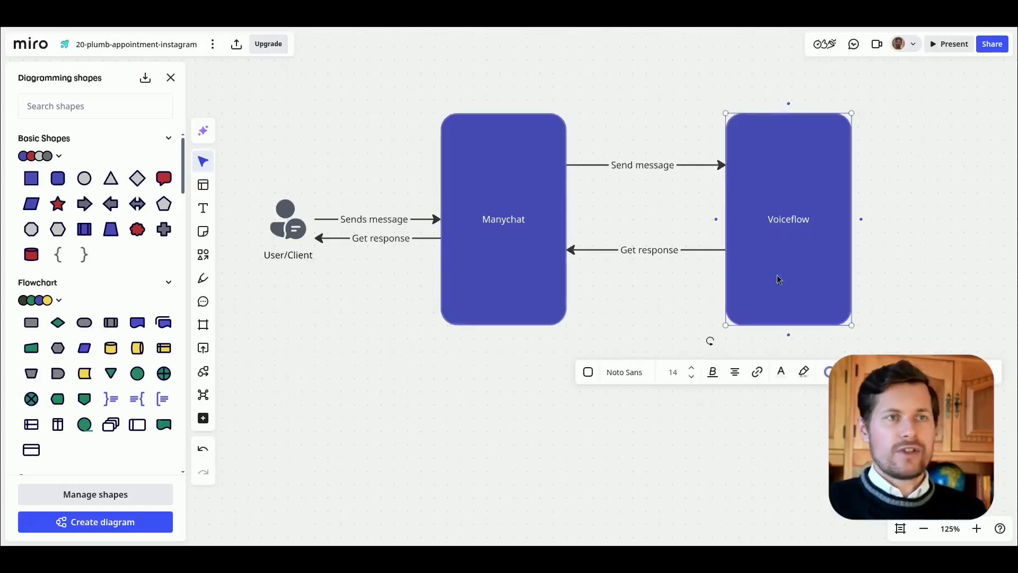
pyautogui.click(504, 399)
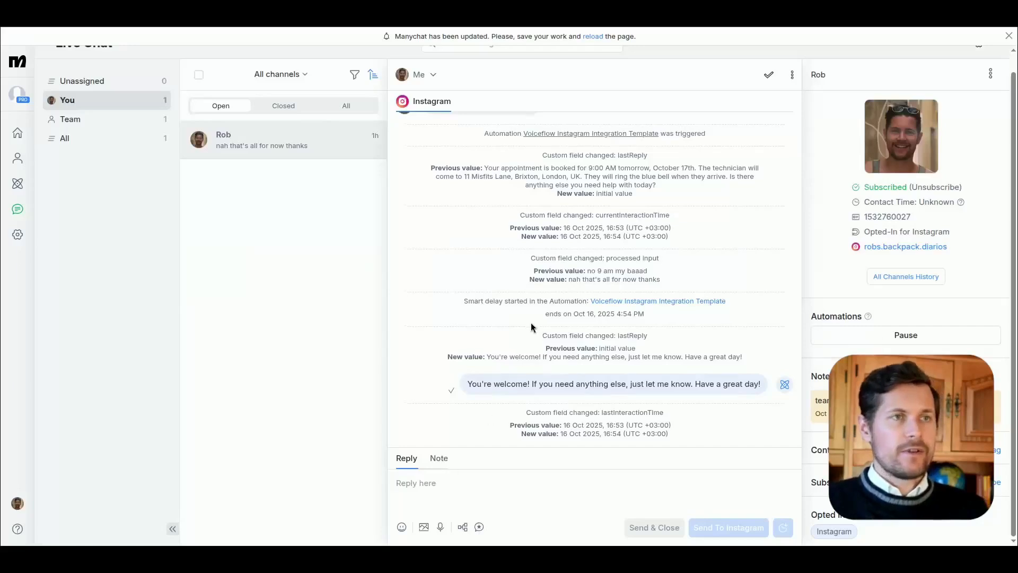
pyautogui.scroll(3, 531, 325)
pyautogui.moveTo(442, 218); pyautogui.dragTo(631, 266)
pyautogui.click(634, 261)
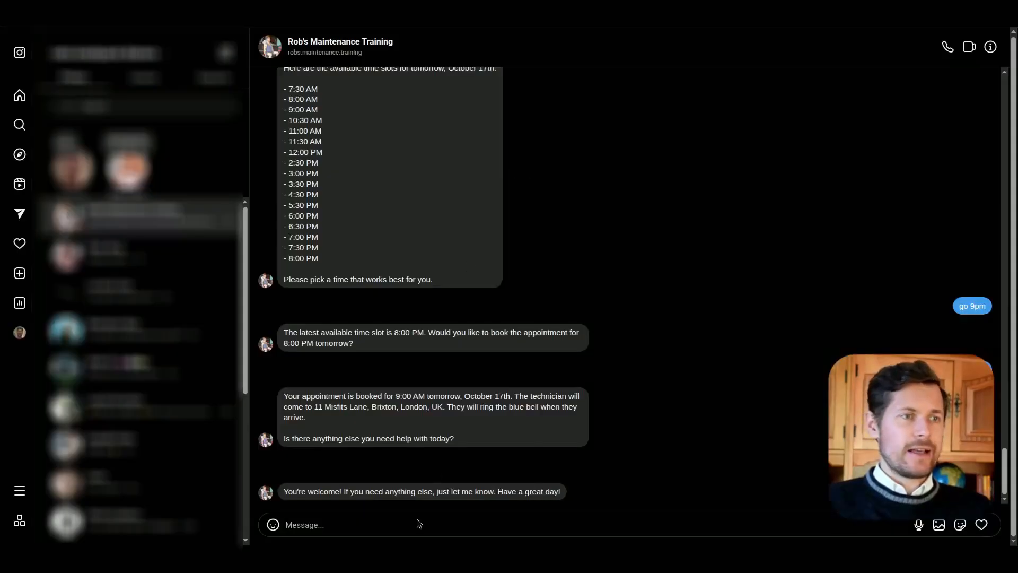
# Step: Switch to the Instagram chat with the maintenance business and send "hey what services do you have?"
pyautogui.write('hey what service do')
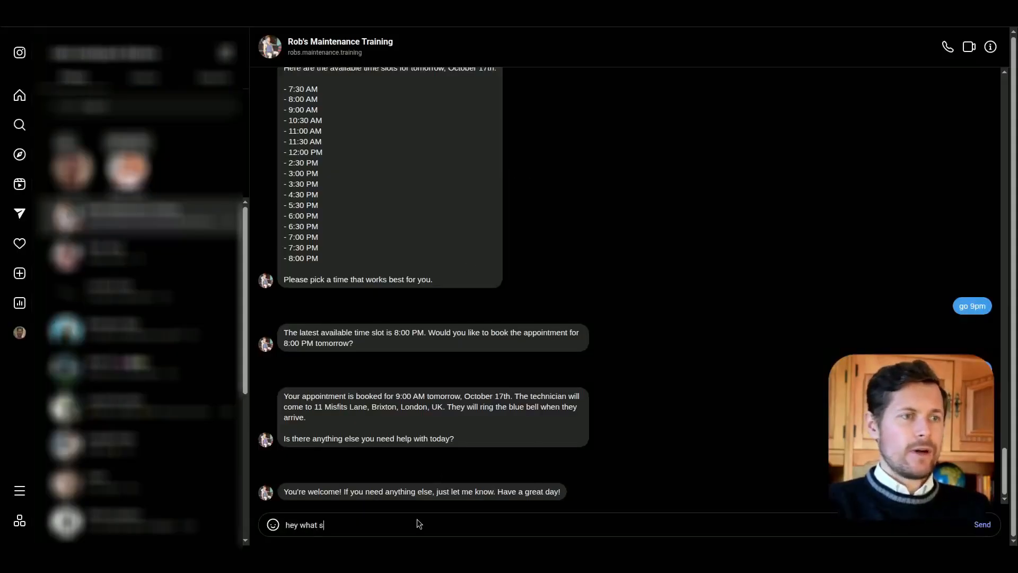
pyautogui.press('BackSpace')
pyautogui.press('BackSpace')
pyautogui.press('BackSpace')
pyautogui.press('BackSpace')
pyautogui.write('s do you do')
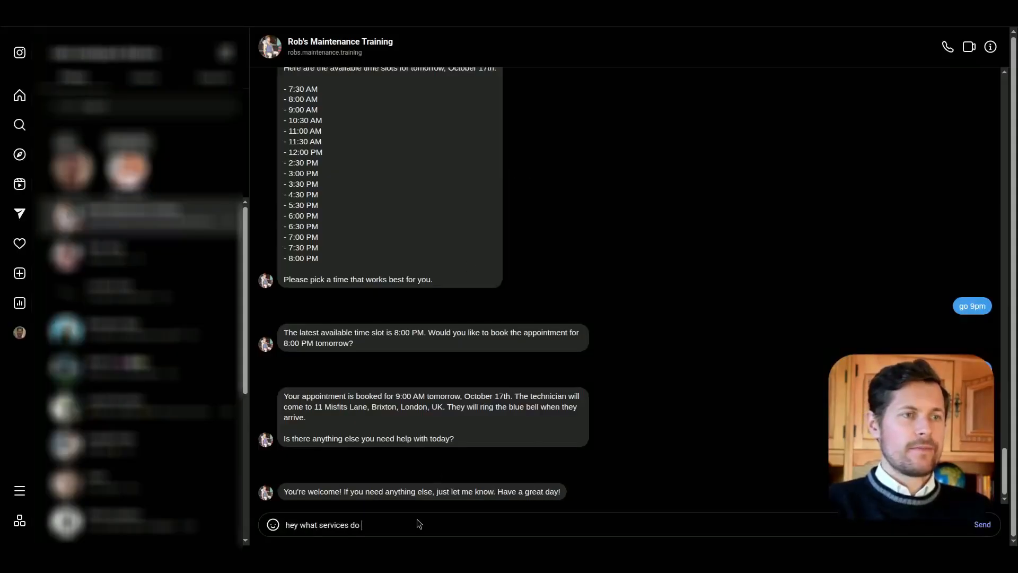
pyautogui.press('Return')
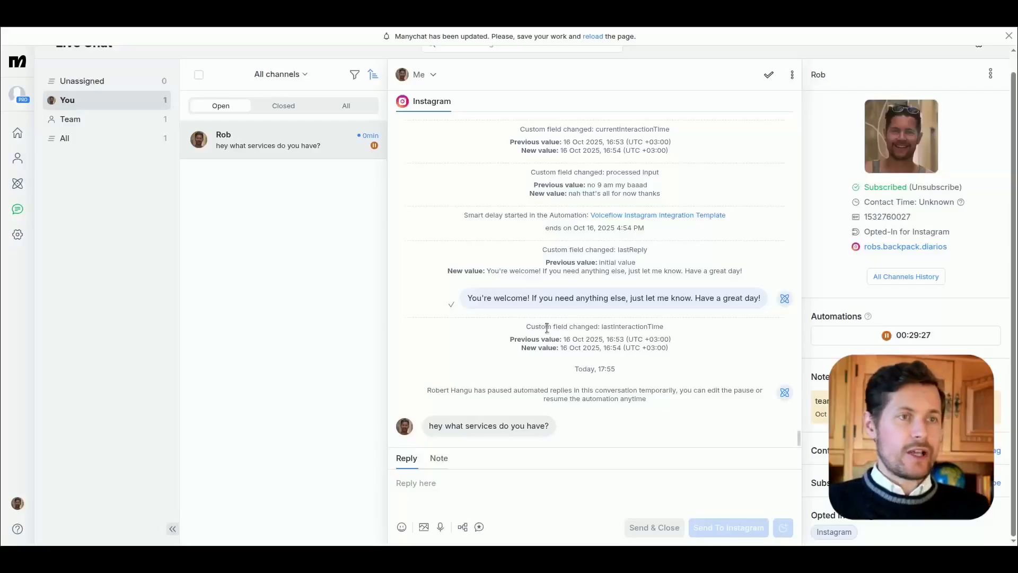
# Step: Reply from Manychat's live chat with "hi, we're a home services company, we do pretty much everything around the house" and check it in Instagram
pyautogui.moveTo(469, 427); pyautogui.dragTo(550, 428)
pyautogui.click(576, 428)
pyautogui.click(479, 485)
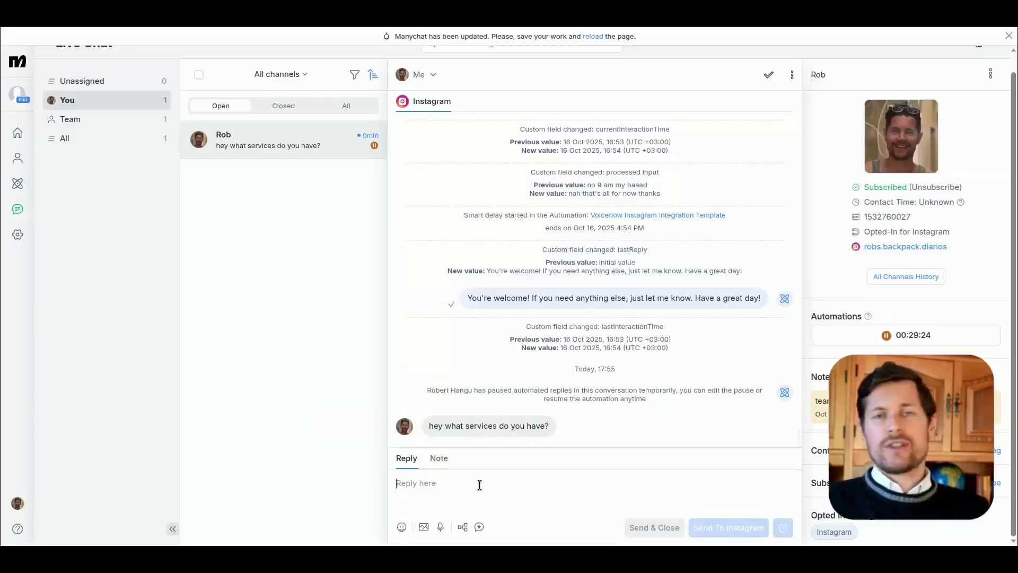
pyautogui.write("hi, we're")
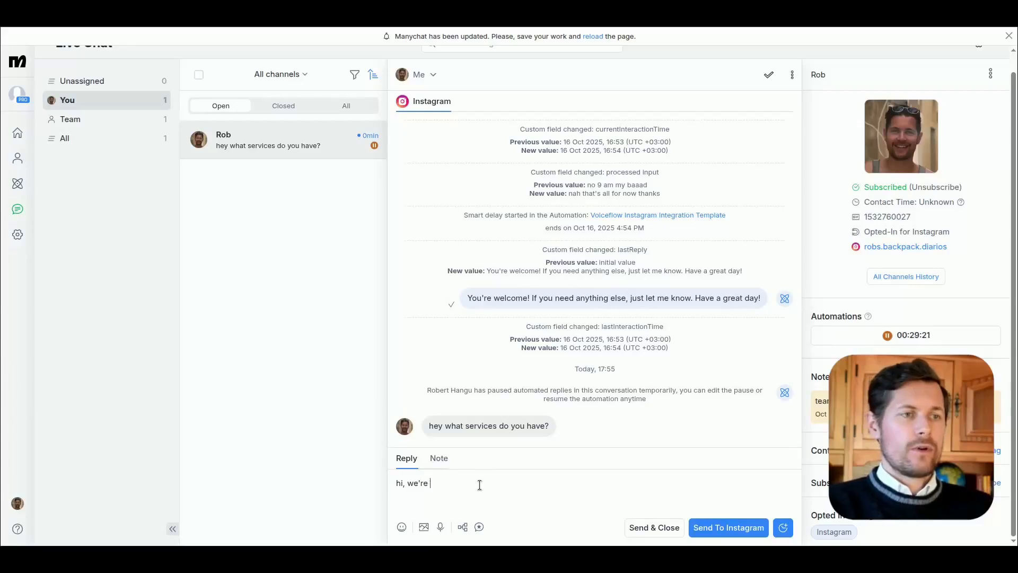
pyautogui.write(' a home services company, we do pretty much everything around the house')
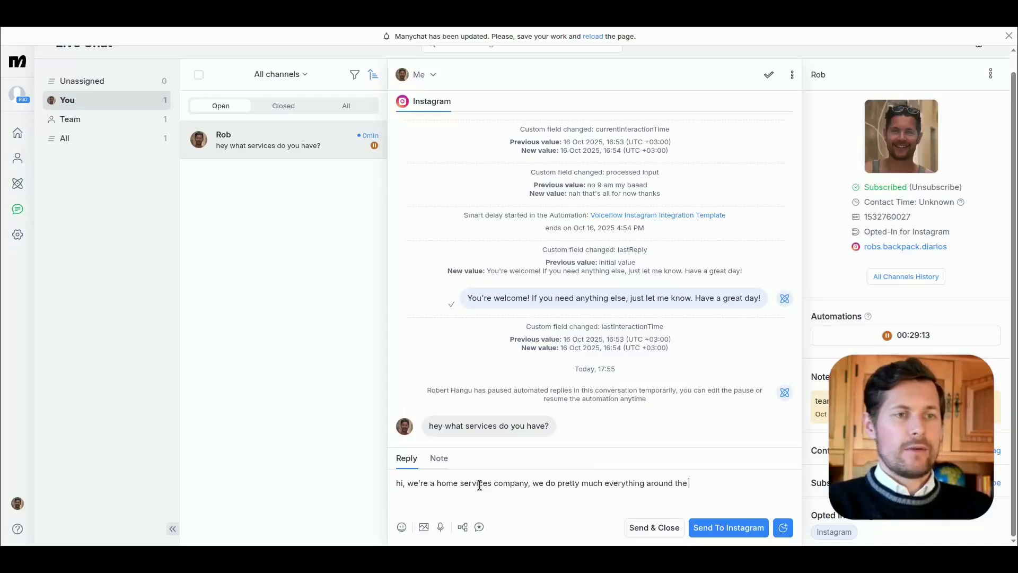
pyautogui.press('Return')
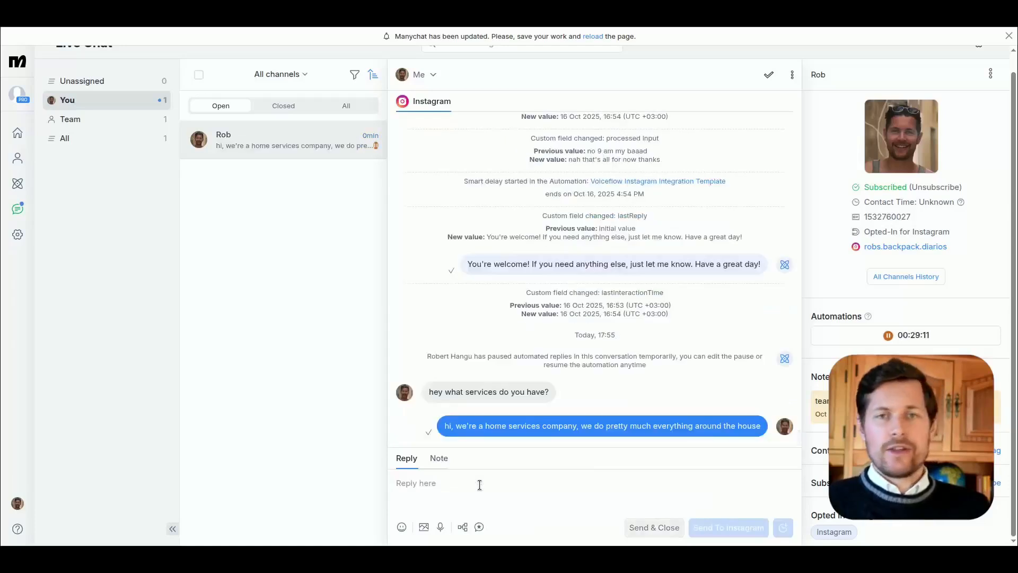
pyautogui.hotkey('alt', 'Tab')
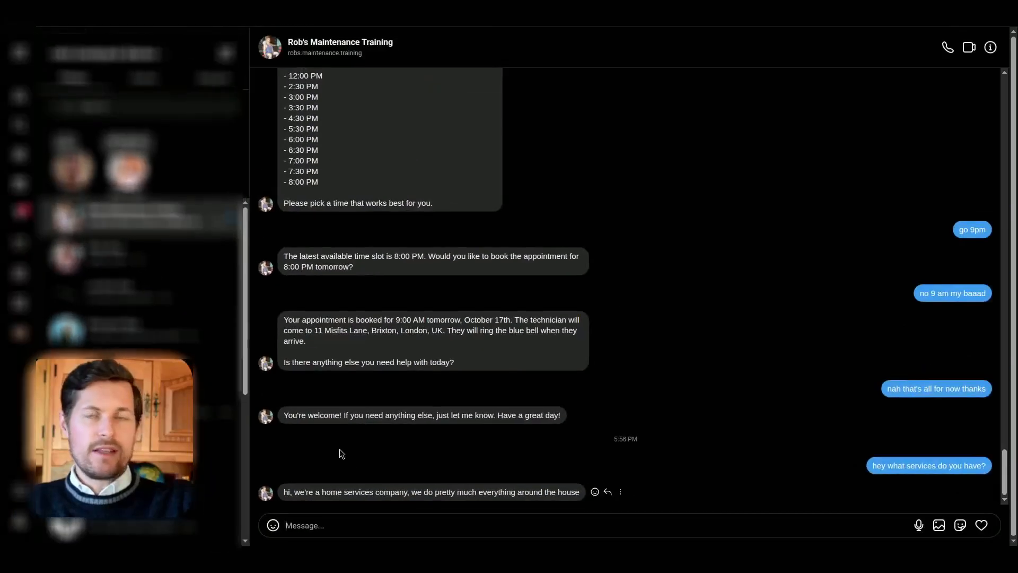
pyautogui.hotkey('alt', 'Tab')
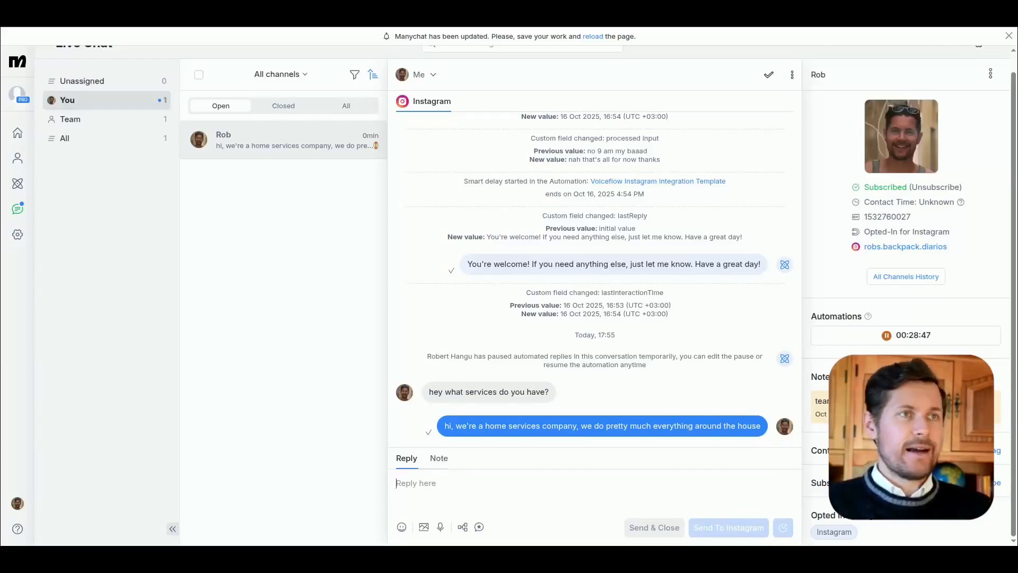
# Step: Switch to the Miro board and add a yellow sticky note reading "API" over the "Send message" arrow between Manychat and Voiceflow
pyautogui.hotkey('alt', 'Tab')
pyautogui.moveTo(661, 255); pyautogui.dragTo(662, 264)
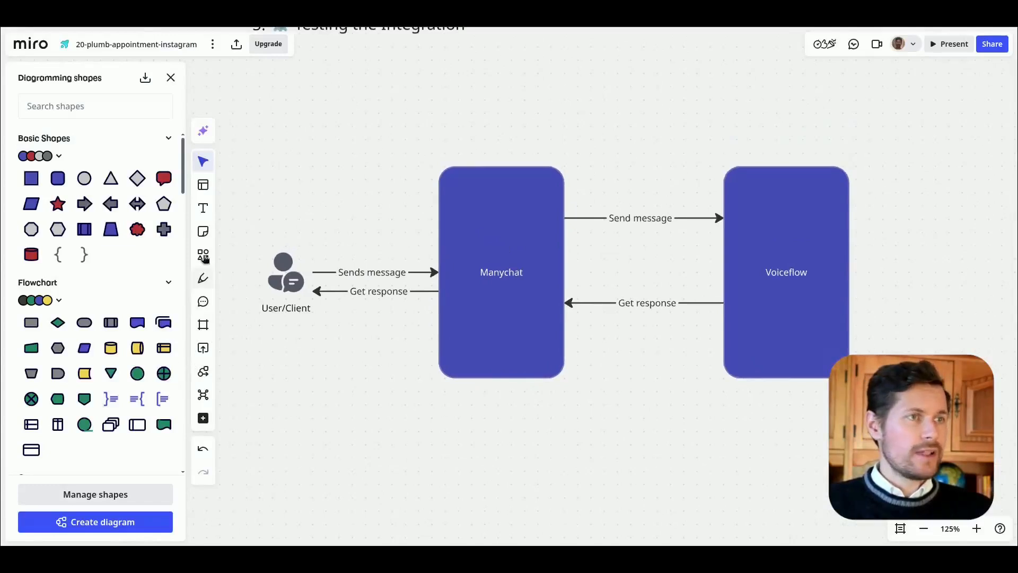
pyautogui.moveTo(203, 231); pyautogui.dragTo(640, 207)
pyautogui.click(640, 207)
pyautogui.write('API')
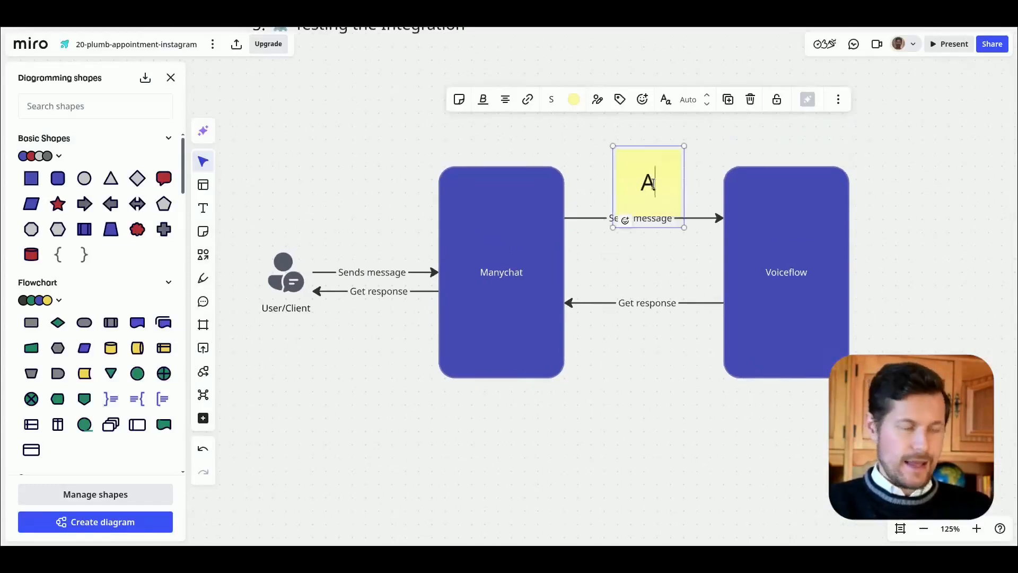
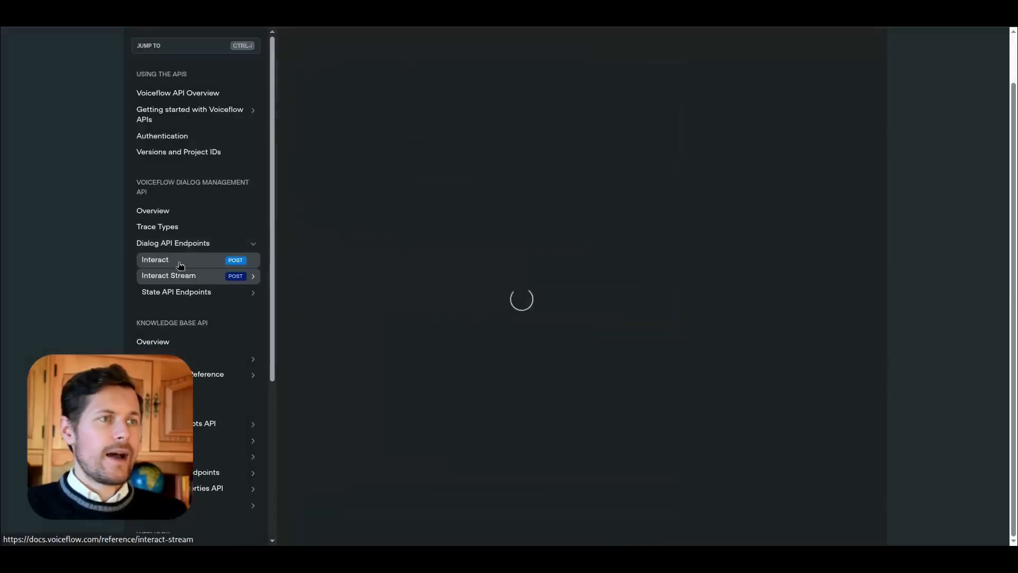
# Step: Examine the description, request types and POST URL of the Interact endpoint in the Voiceflow API reference
pyautogui.scroll(-2, 328, 212)
pyautogui.scroll(2, 319, 133)
pyautogui.moveTo(294, 53); pyautogui.dragTo(364, 53)
pyautogui.click(429, 143)
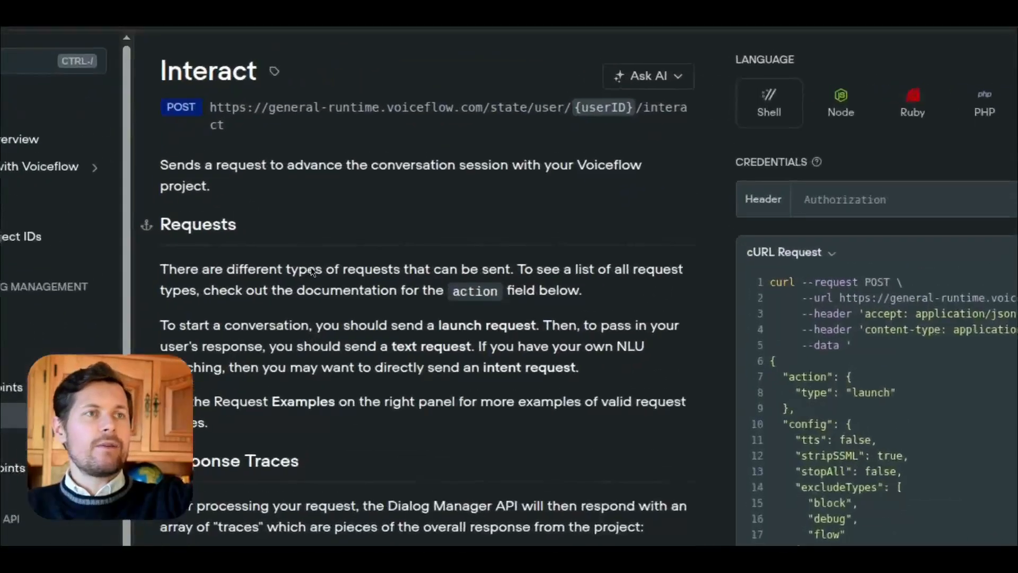
pyautogui.moveTo(203, 123); pyautogui.dragTo(489, 160)
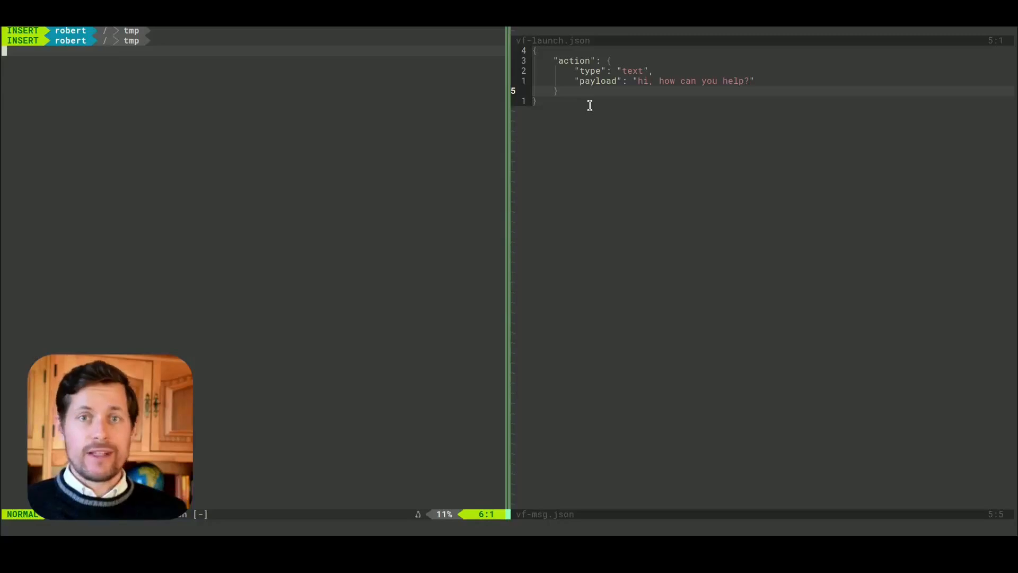
# Step: Change the payload in vf-msg.json to "hi, how can you help me?" and save the file
pyautogui.doubleClick(585, 72)
pyautogui.doubleClick(634, 71)
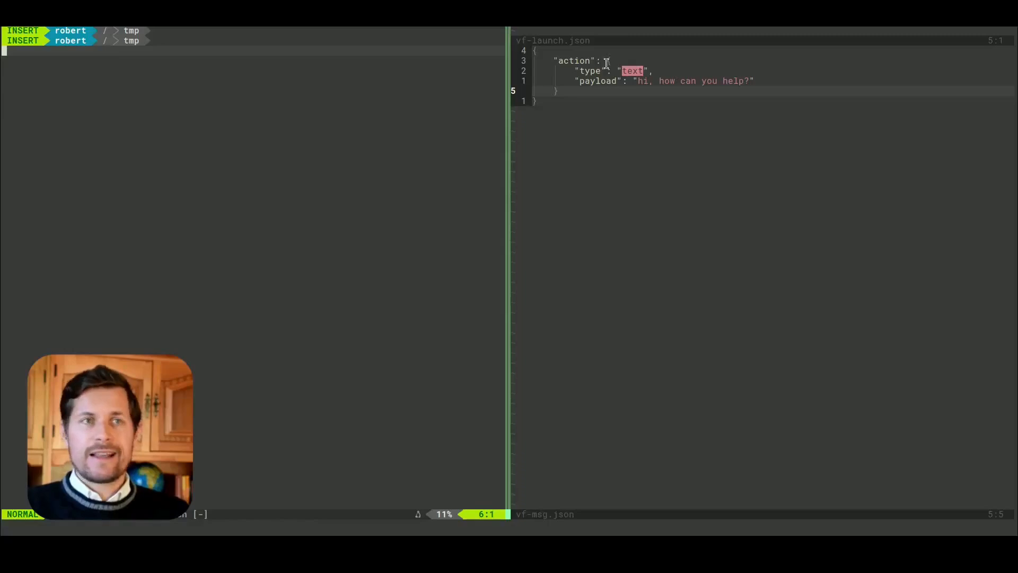
pyautogui.click(648, 70)
pyautogui.doubleClick(598, 81)
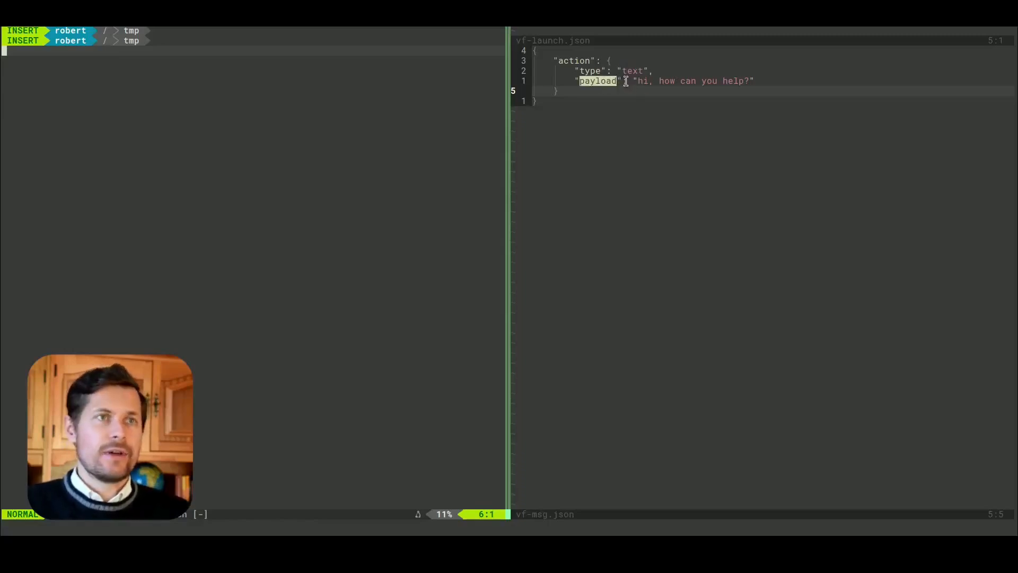
pyautogui.moveTo(638, 83); pyautogui.dragTo(749, 80)
pyautogui.press('Escape')
pyautogui.write('i me')
pyautogui.press('Escape')
pyautogui.write(':w')
pyautogui.press('Return')
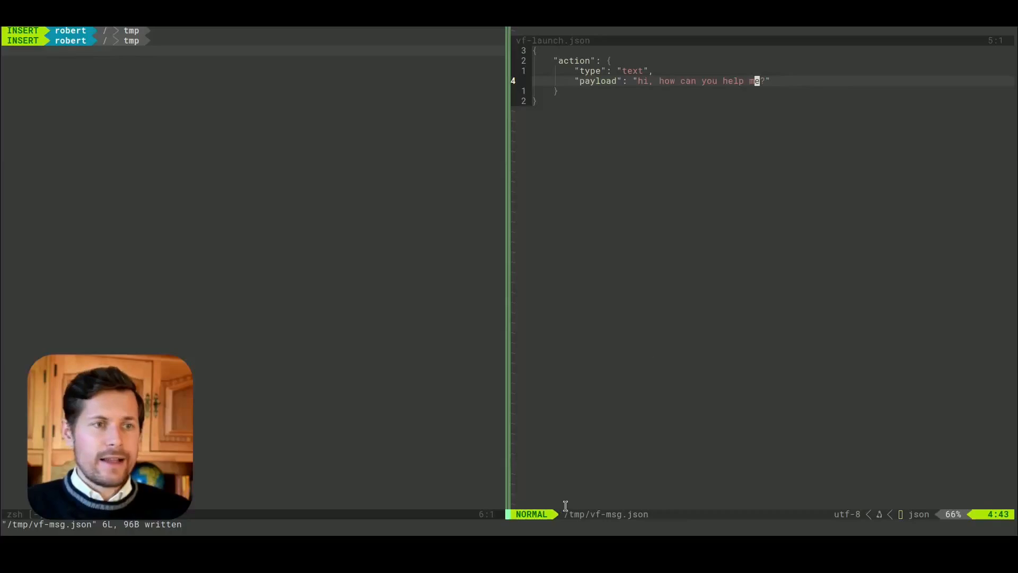
pyautogui.moveTo(585, 515)
pyautogui.mouseDown()
pyautogui.moveTo(663, 516)
pyautogui.moveTo(569, 514)
pyautogui.mouseUp()
pyautogui.click(600, 503)
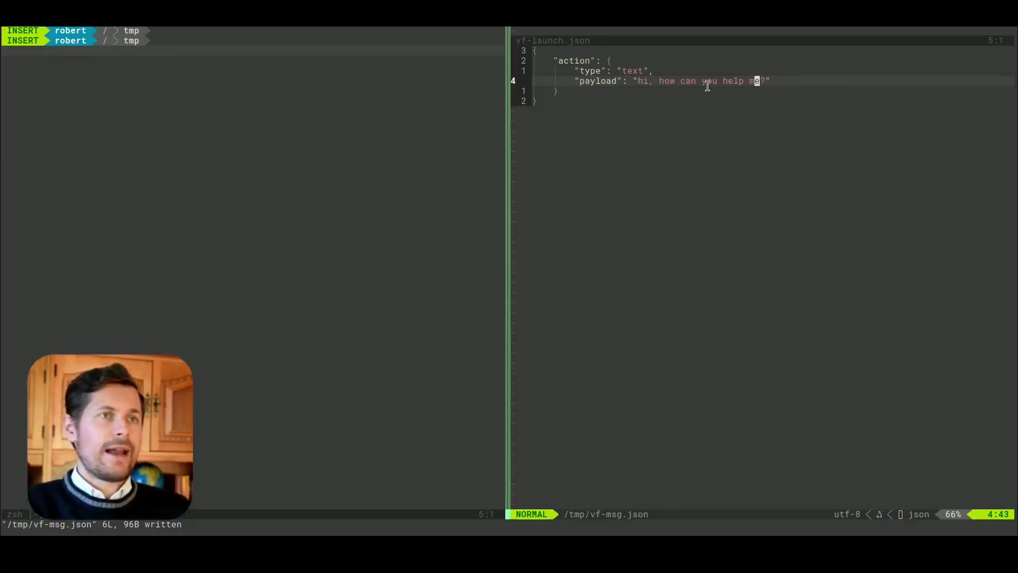
# Step: Recall from the shell history the curl command that posts vf-msg.json to Voiceflow's interact endpoint and formats the reply with prettier
pyautogui.hotkey('ctrl', 'w')
pyautogui.press('h')
pyautogui.press('i')
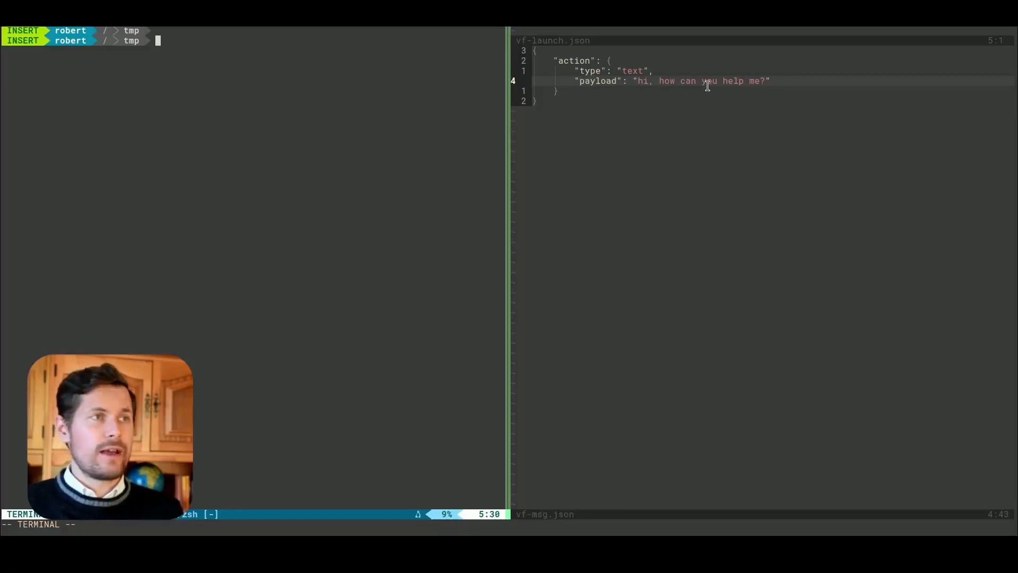
pyautogui.hotkey('ctrl', 'r')
pyautogui.write('curl')
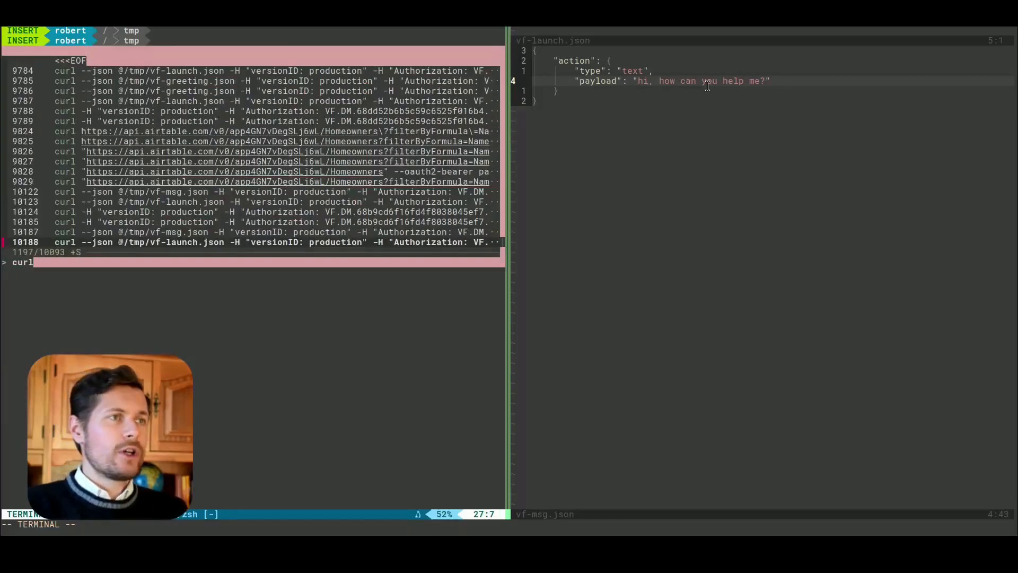
pyautogui.press('Up')
pyautogui.press('Return')
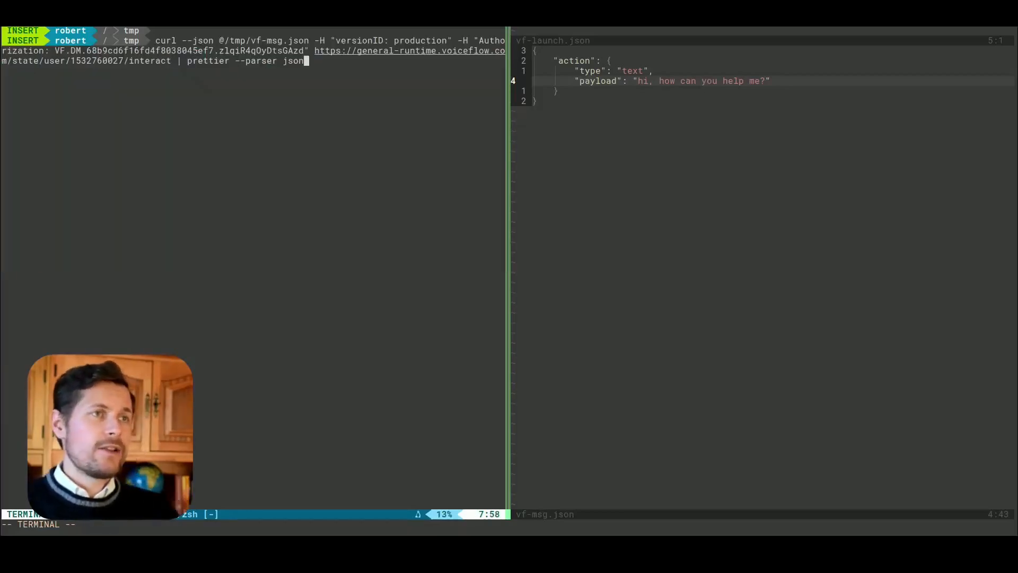
pyautogui.moveTo(310, 51); pyautogui.dragTo(2, 62)
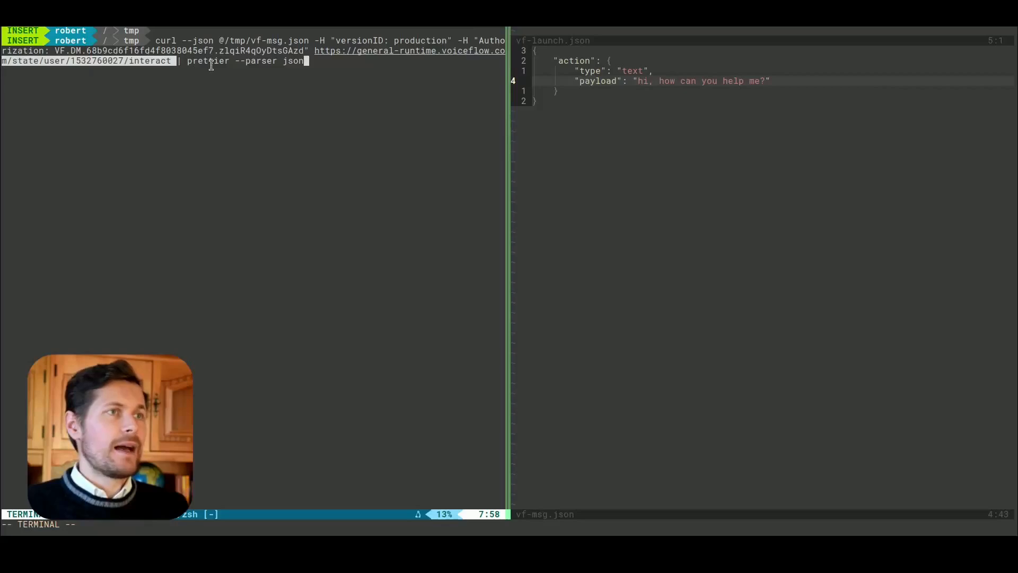
# Step: Replace the numeric user ID in the curl request URL with a text ID combining a first name and "-voiceflow"
pyautogui.press('Escape')
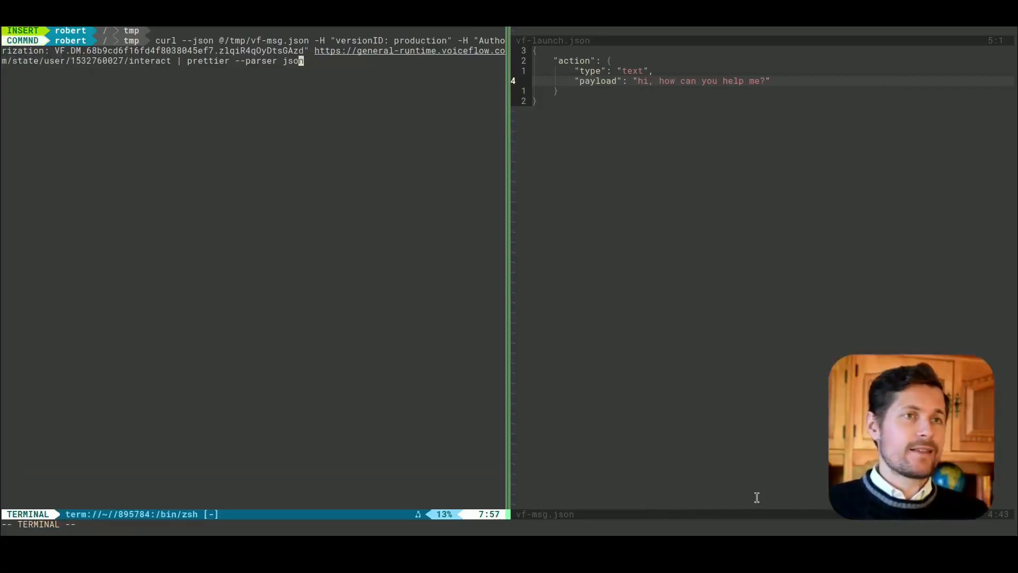
pyautogui.press('b')
pyautogui.press('b')
pyautogui.press('b')
pyautogui.press('b')
pyautogui.press('b')
pyautogui.press('b')
pyautogui.press('b')
pyautogui.press('b')
pyautogui.doubleClick(80, 62)
pyautogui.click(82, 62)
pyautogui.doubleClick(75, 61)
pyautogui.moveTo(121, 62); pyautogui.dragTo(75, 59)
pyautogui.press('y')
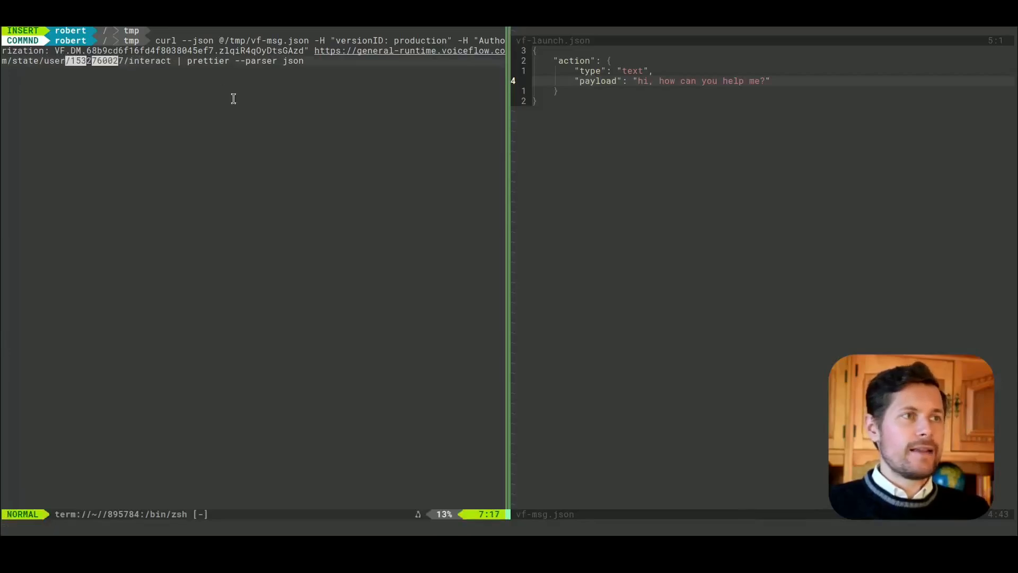
pyautogui.press('h')
pyautogui.press('h')
pyautogui.press('h')
pyautogui.press('p')
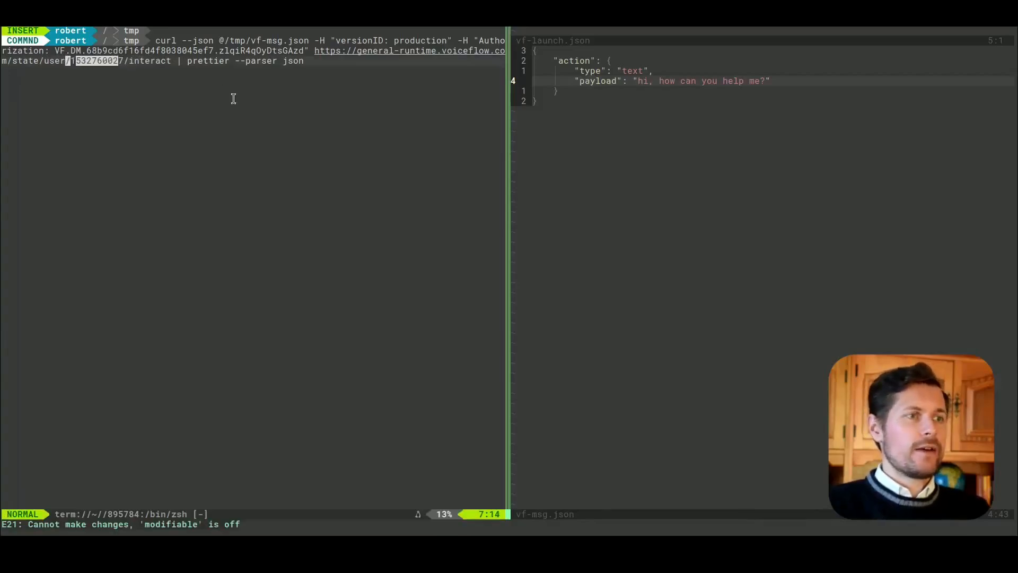
pyautogui.write('ildw')
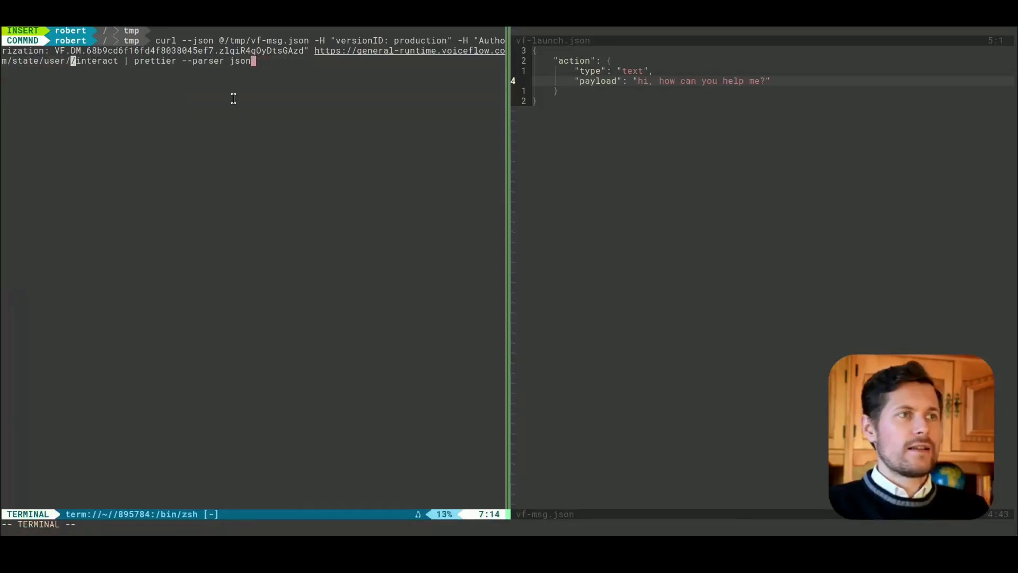
pyautogui.write('irob-voiceflow')
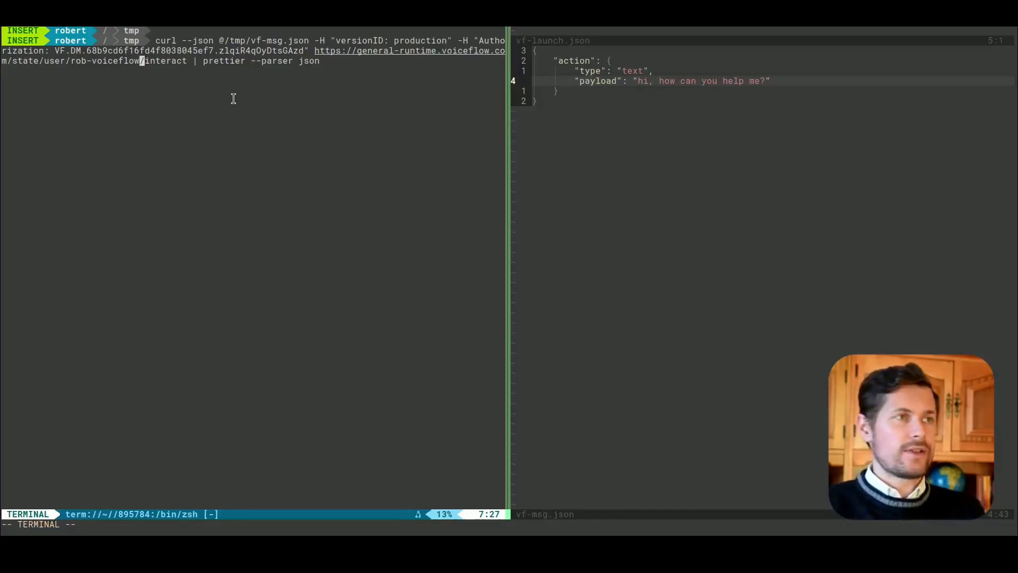
# Step: Run the curl request with the custom user ID and check how long the response took
pyautogui.moveTo(72, 60); pyautogui.dragTo(105, 60)
pyautogui.click(118, 60)
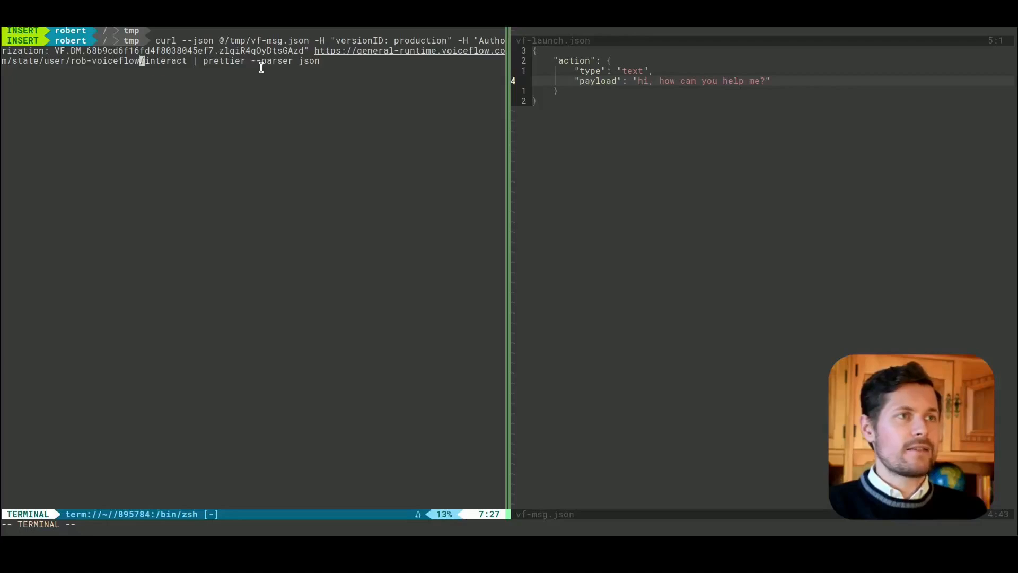
pyautogui.press('Return')
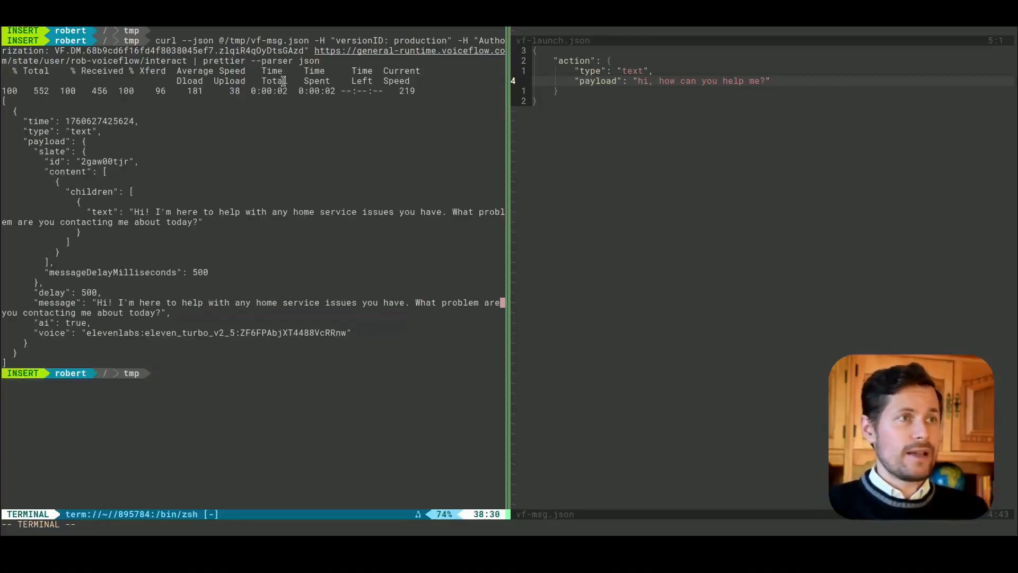
pyautogui.moveTo(255, 91); pyautogui.dragTo(350, 91)
pyautogui.click(351, 90)
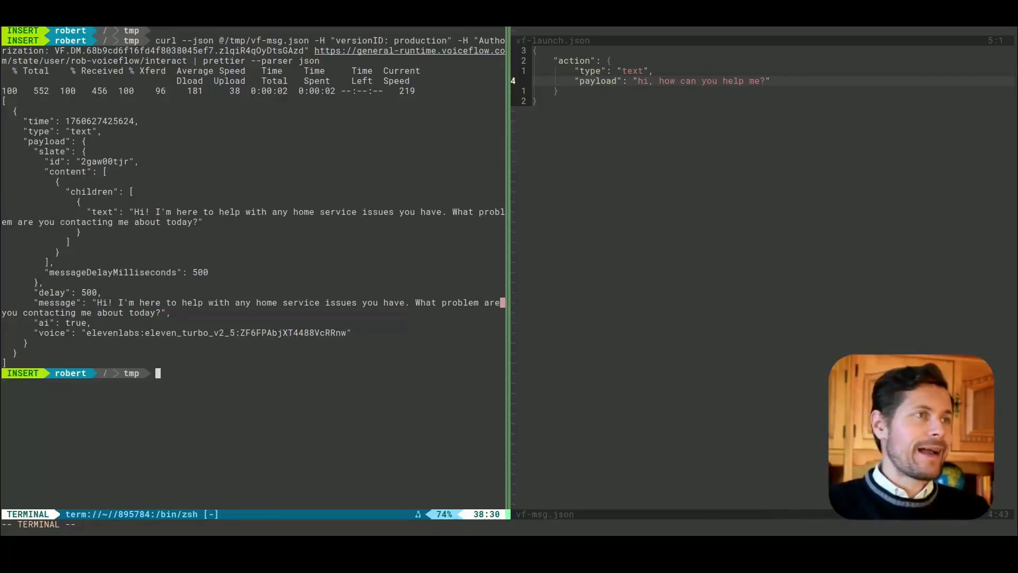
# Step: Examine the returned JSON, covering its time, type and content fields and the agent's message text
pyautogui.moveTo(3, 101); pyautogui.dragTo(7, 355)
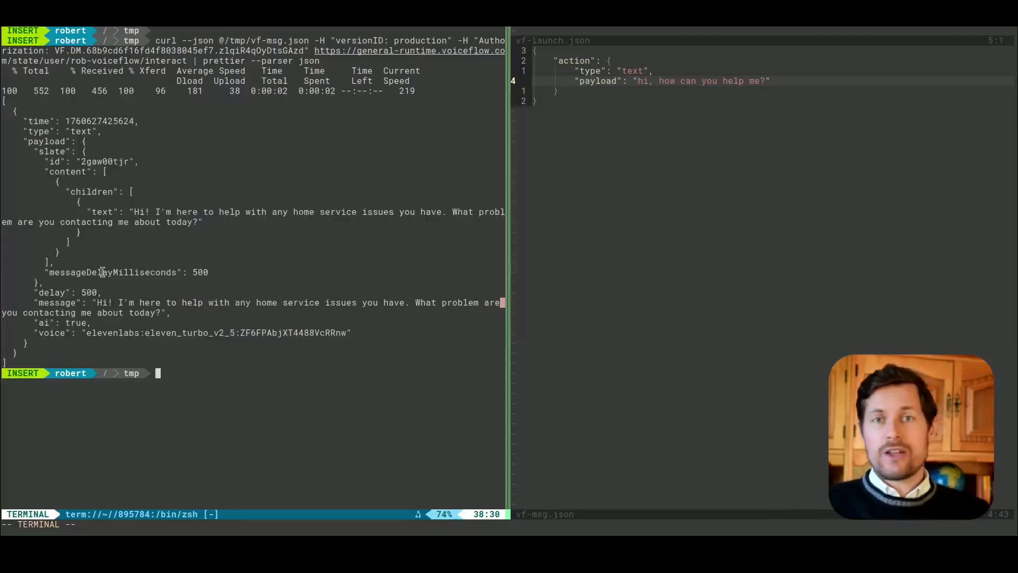
pyautogui.doubleClick(36, 122)
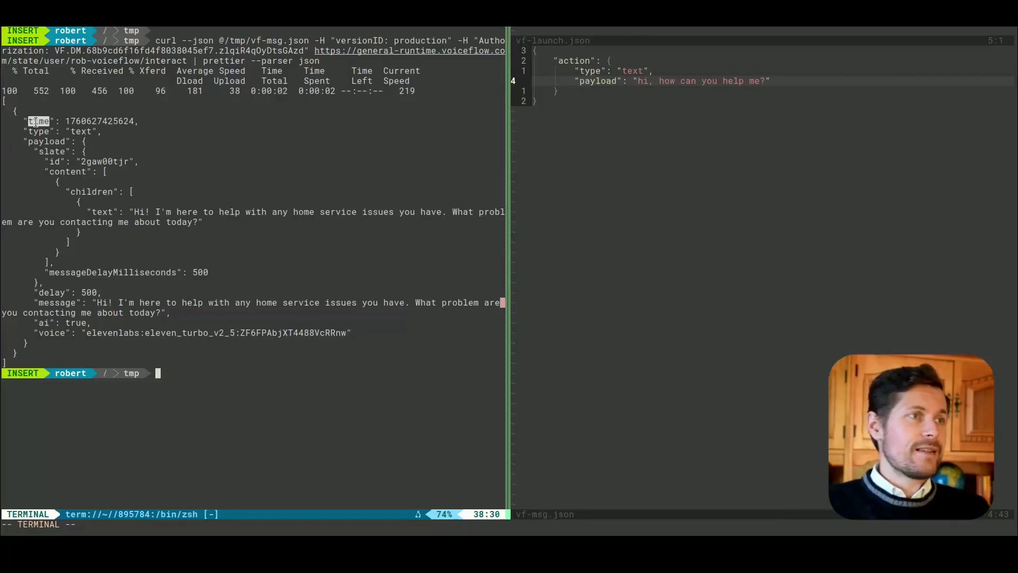
pyautogui.doubleClick(92, 121)
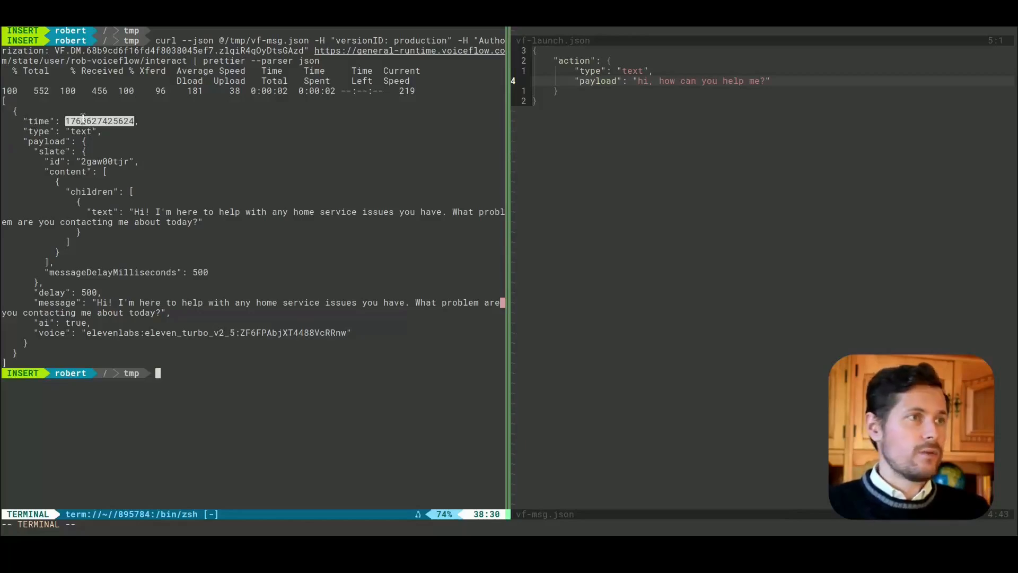
pyautogui.doubleClick(56, 139)
pyautogui.moveTo(85, 131); pyautogui.dragTo(53, 154)
pyautogui.click(67, 204)
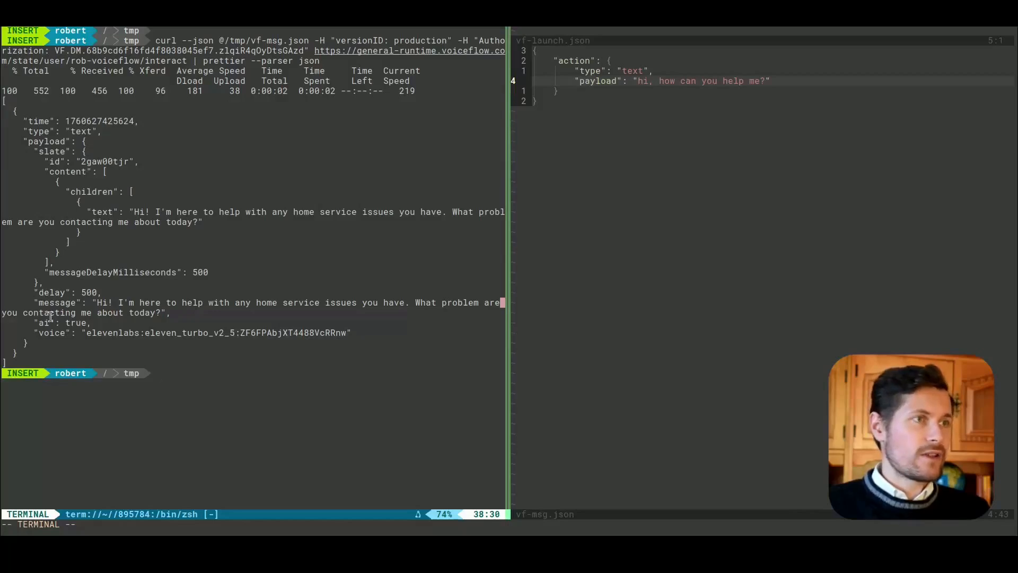
pyautogui.doubleClick(68, 173)
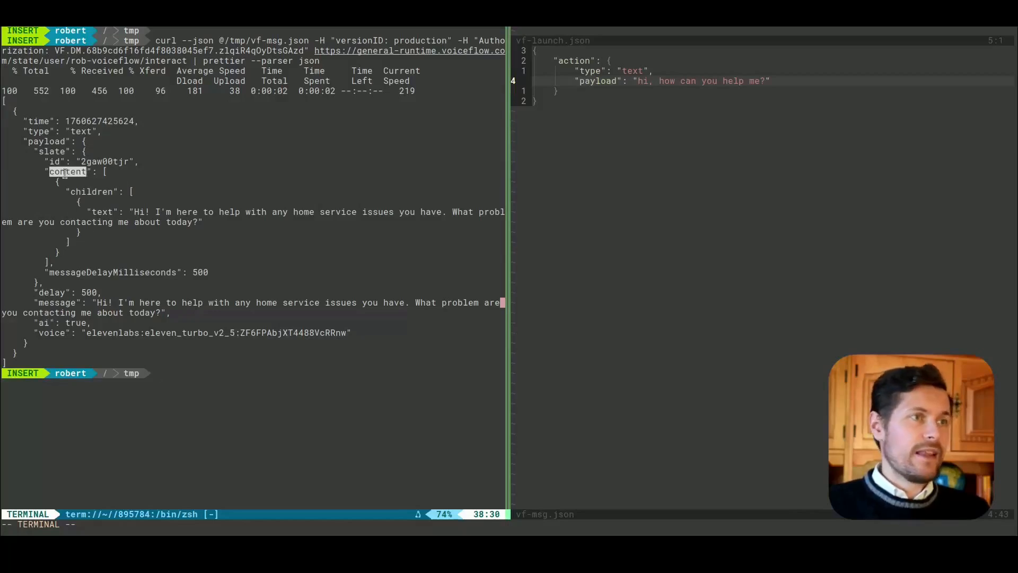
pyautogui.doubleClick(58, 303)
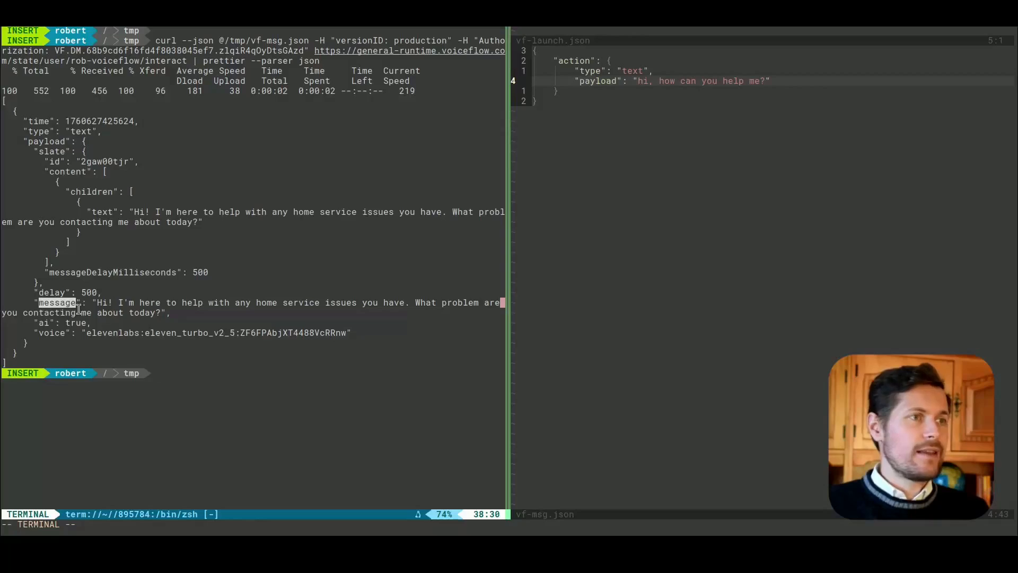
pyautogui.moveTo(98, 304); pyautogui.dragTo(178, 305)
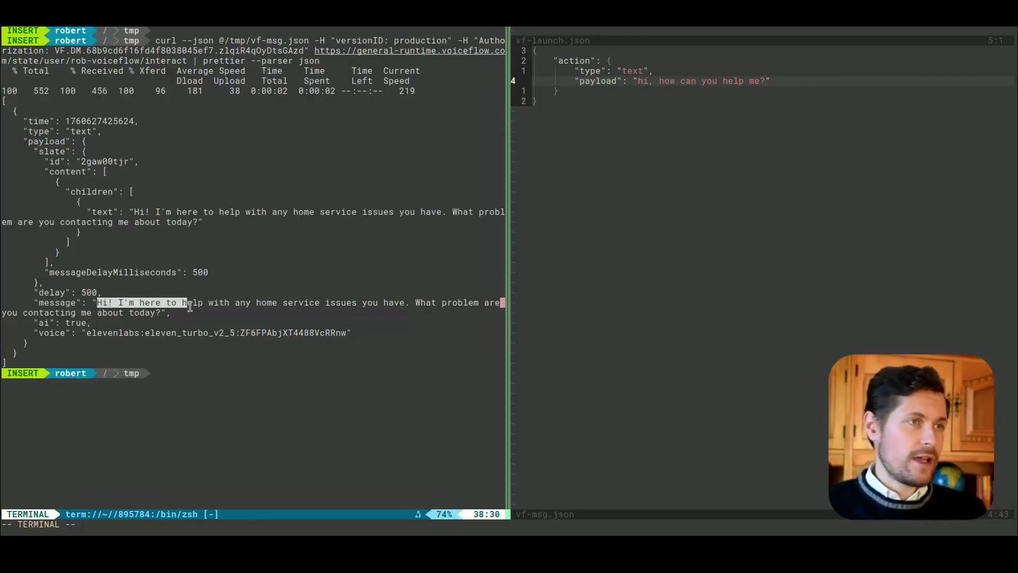
pyautogui.moveTo(231, 305); pyautogui.dragTo(287, 305)
pyautogui.click(329, 305)
pyautogui.moveTo(72, 313); pyautogui.dragTo(158, 309)
pyautogui.click(158, 309)
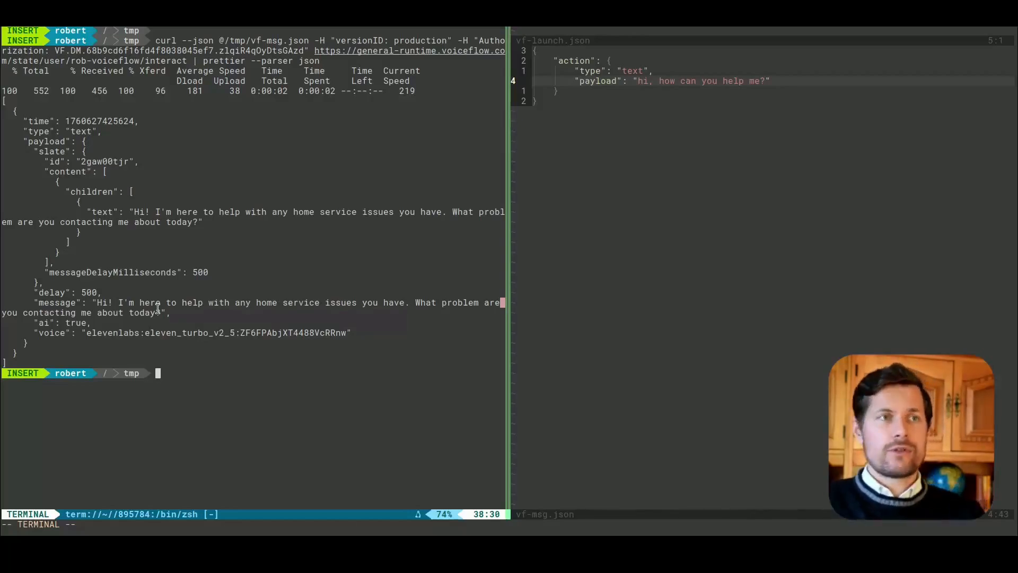
# Step: Replace the payload text in vf-msg.json with "i have a leaky faucet" and save the file
pyautogui.hotkey('ctrl', '\\')
pyautogui.hotkey('ctrl', 'n')
pyautogui.hotkey('ctrl', 'w')
pyautogui.press('l')
pyautogui.press('b')
pyautogui.press('b')
pyautogui.press('b')
pyautogui.press('b')
pyautogui.press('b')
pyautogui.press('b')
pyautogui.moveTo(635, 81); pyautogui.dragTo(766, 81)
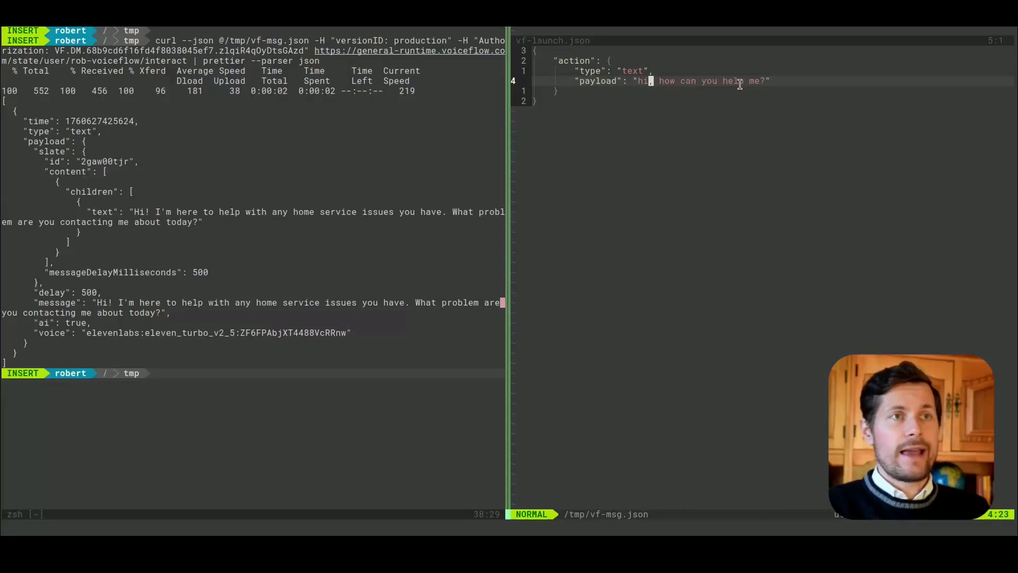
pyautogui.press('c')
pyautogui.press('i')
pyautogui.press('"')
pyautogui.write('i have a leaky faucet')
pyautogui.press('Escape')
pyautogui.write(':w')
pyautogui.press('Return')
# Step: Rerun the previous curl request in the terminal with the updated vf-msg.json and read the message in the reply
pyautogui.hotkey('ctrl', 'w')
pyautogui.press('h')
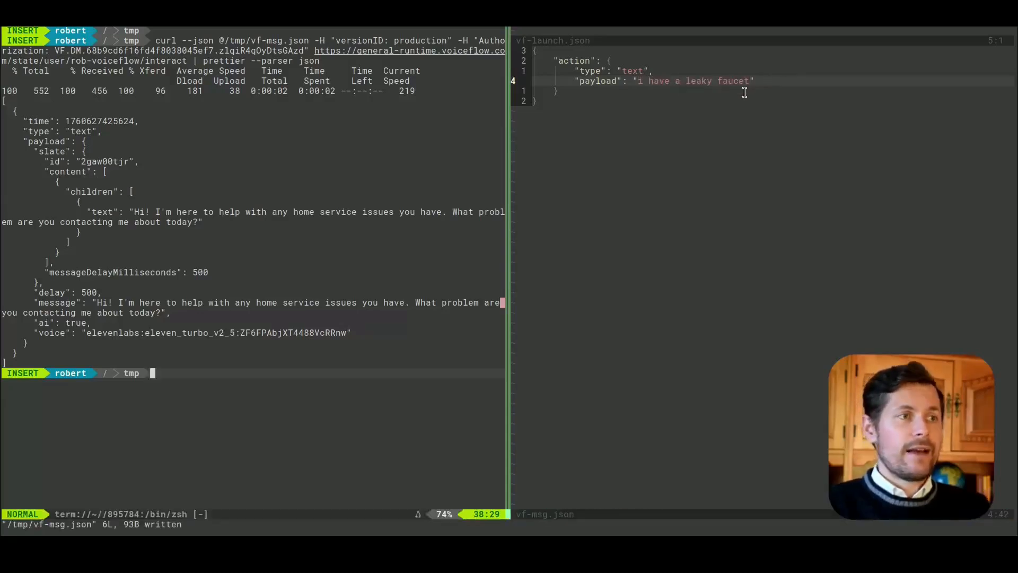
pyautogui.press('i')
pyautogui.press('Escape')
pyautogui.press('k')
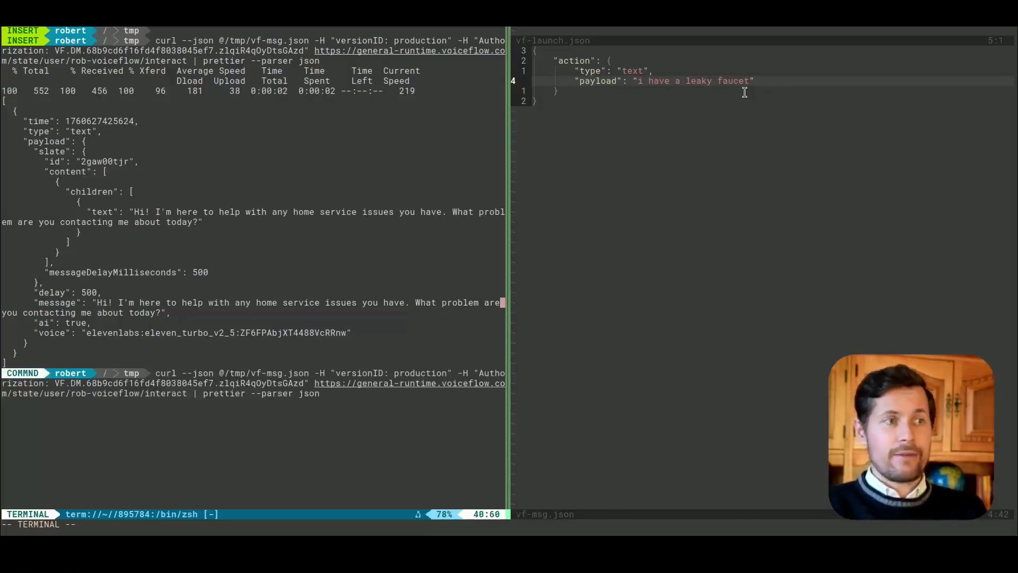
pyautogui.moveTo(251, 373); pyautogui.dragTo(311, 373)
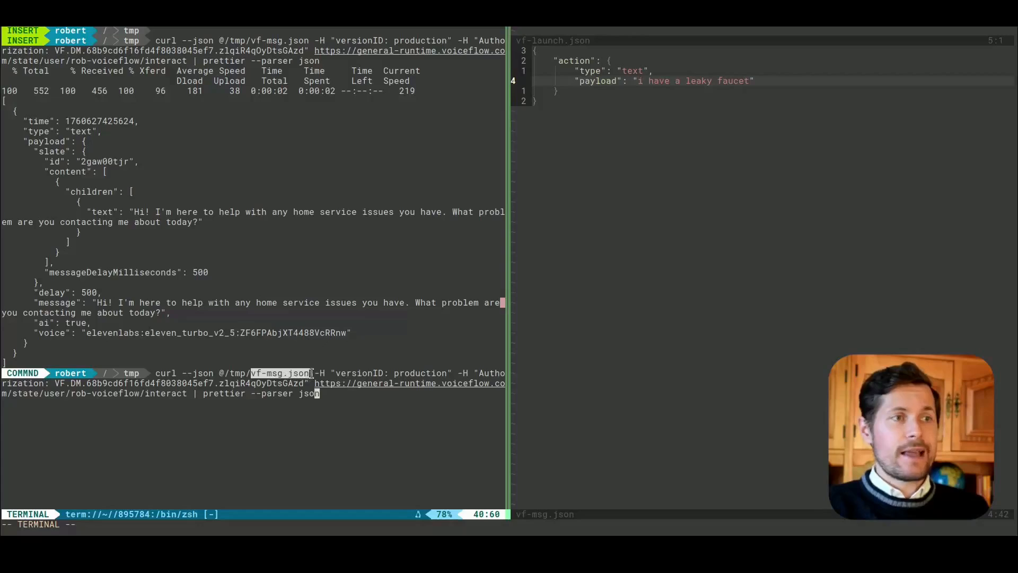
pyautogui.moveTo(639, 81); pyautogui.dragTo(721, 86)
pyautogui.click(721, 83)
pyautogui.press('Return')
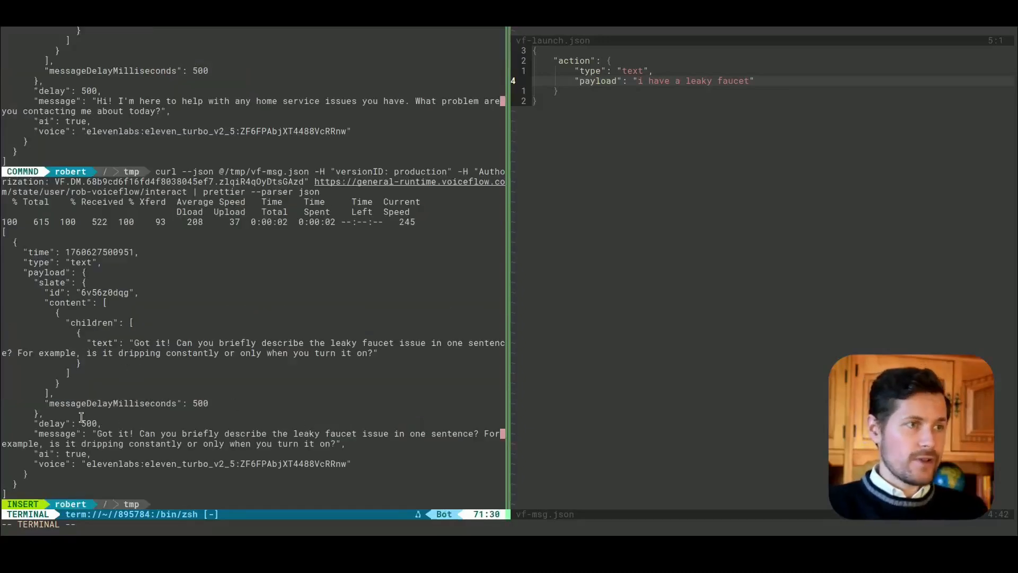
pyautogui.moveTo(97, 434); pyautogui.dragTo(348, 443)
pyautogui.click(349, 441)
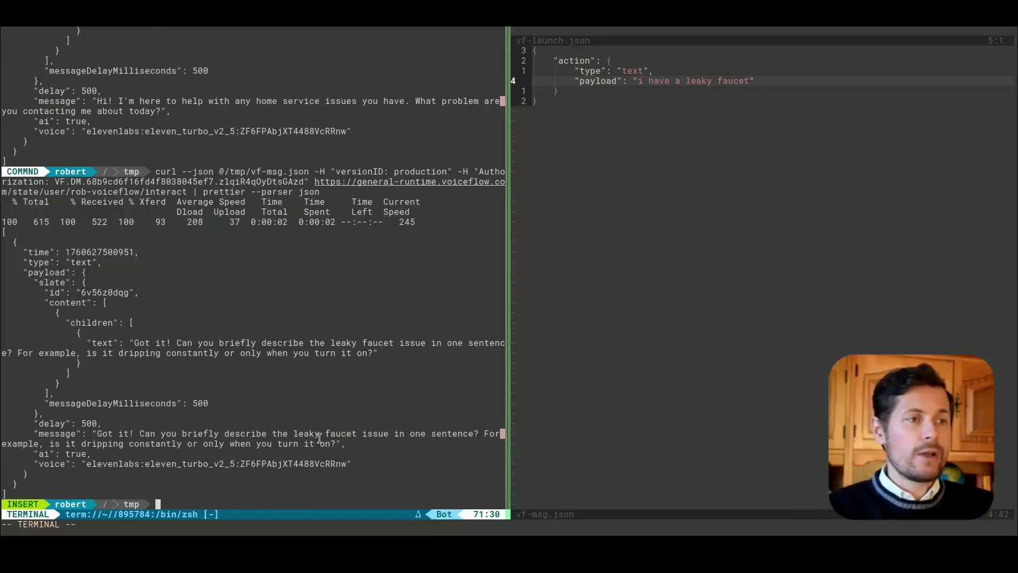
pyautogui.moveTo(310, 438); pyautogui.dragTo(284, 436)
pyautogui.click(284, 437)
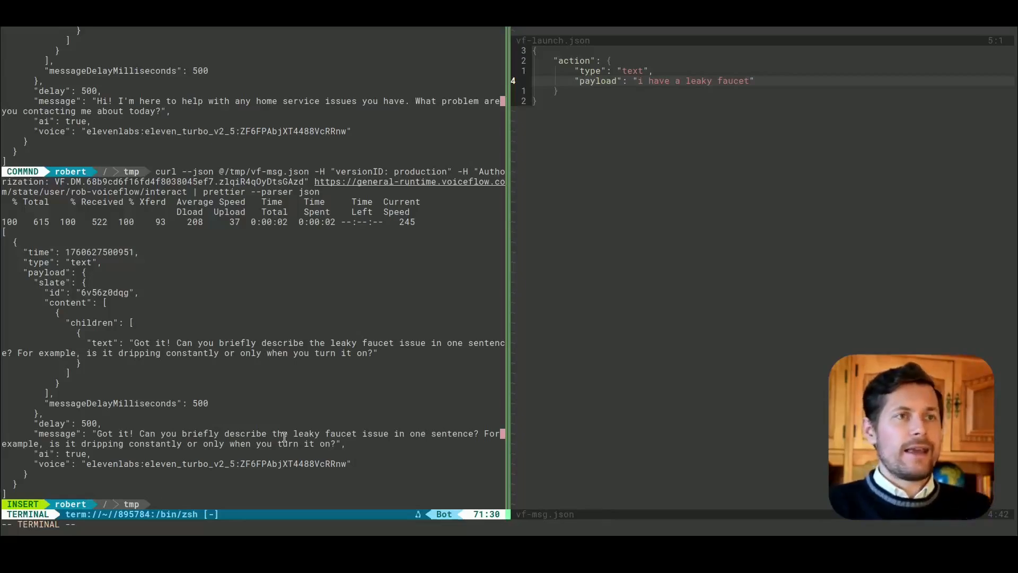
# Step: Return to vf-msg.json in the editor and select its payload text
pyautogui.hotkey('ctrl', '\\')
pyautogui.hotkey('ctrl', 'n')
pyautogui.hotkey('ctrl', 'w')
pyautogui.press('l')
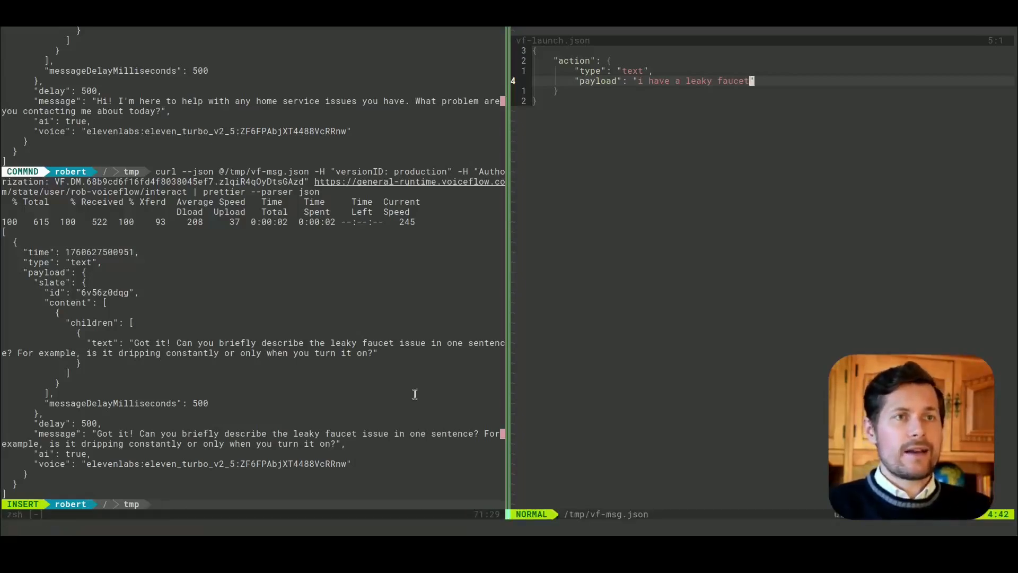
pyautogui.moveTo(639, 78); pyautogui.dragTo(757, 81)
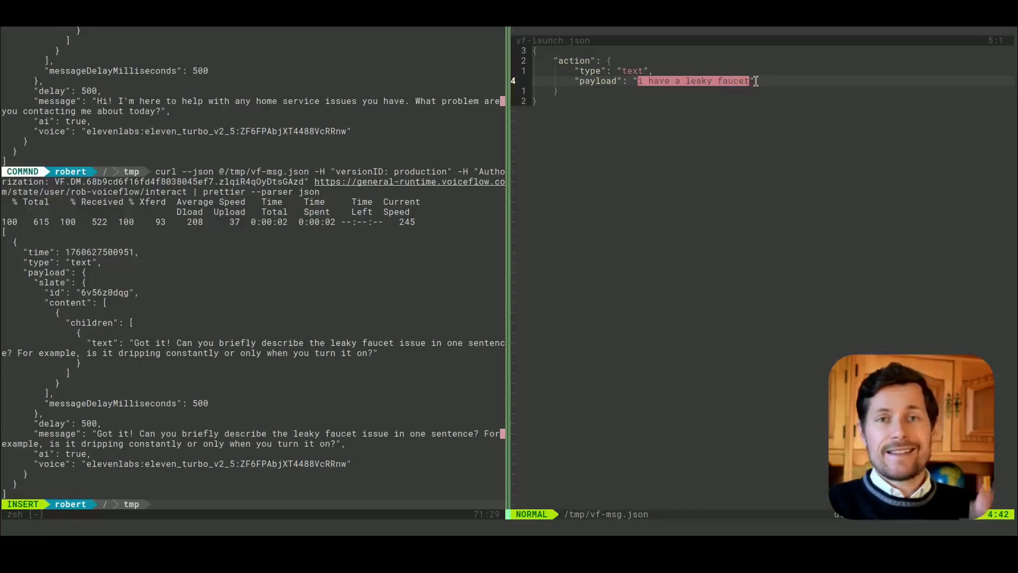
# Step: Review the latest curl call in the terminal, covering the interact URL and the message field of the agent's reply
pyautogui.moveTo(97, 433); pyautogui.dragTo(335, 443)
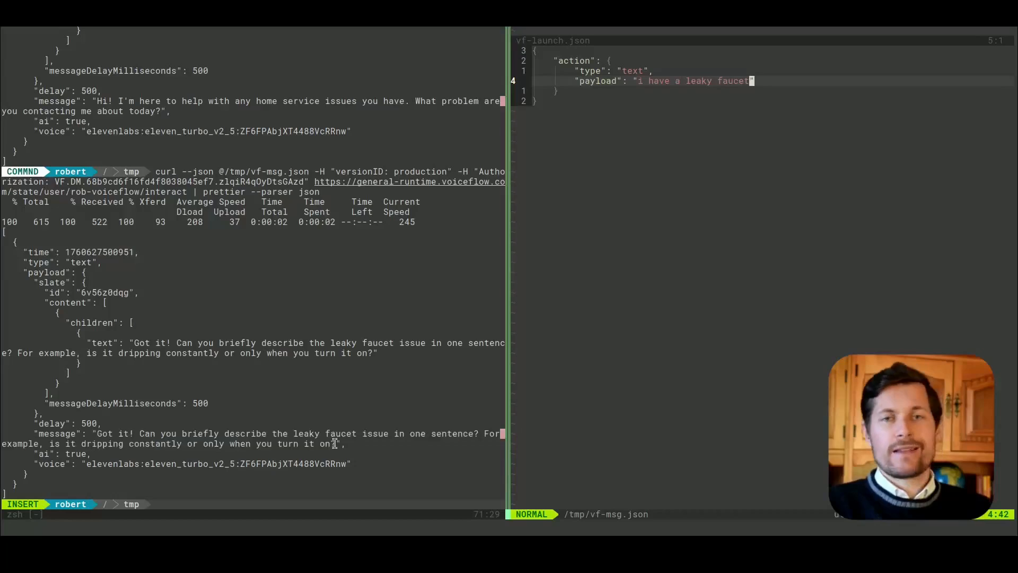
pyautogui.doubleClick(46, 436)
pyautogui.click(131, 444)
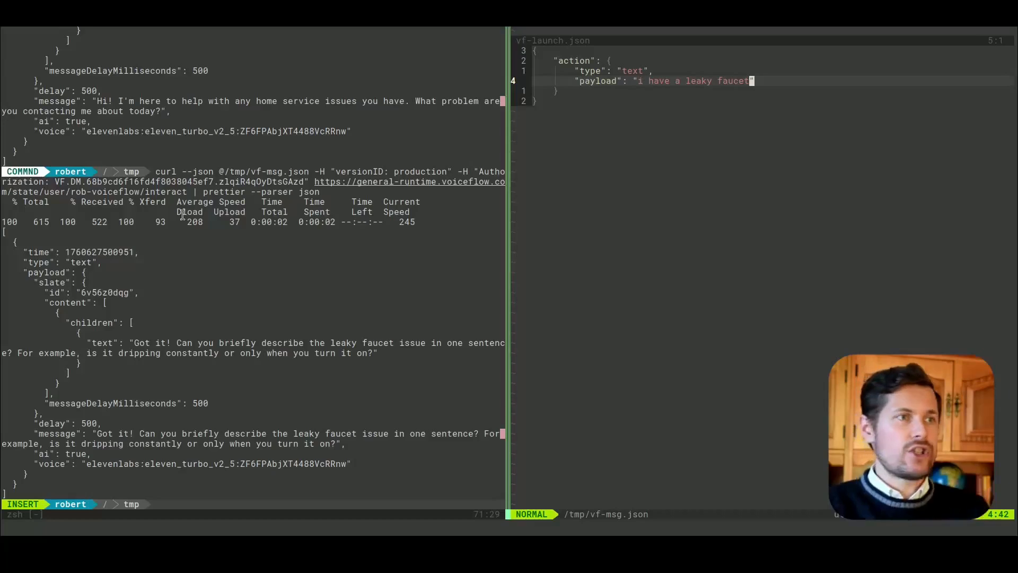
pyautogui.moveTo(317, 182); pyautogui.dragTo(187, 191)
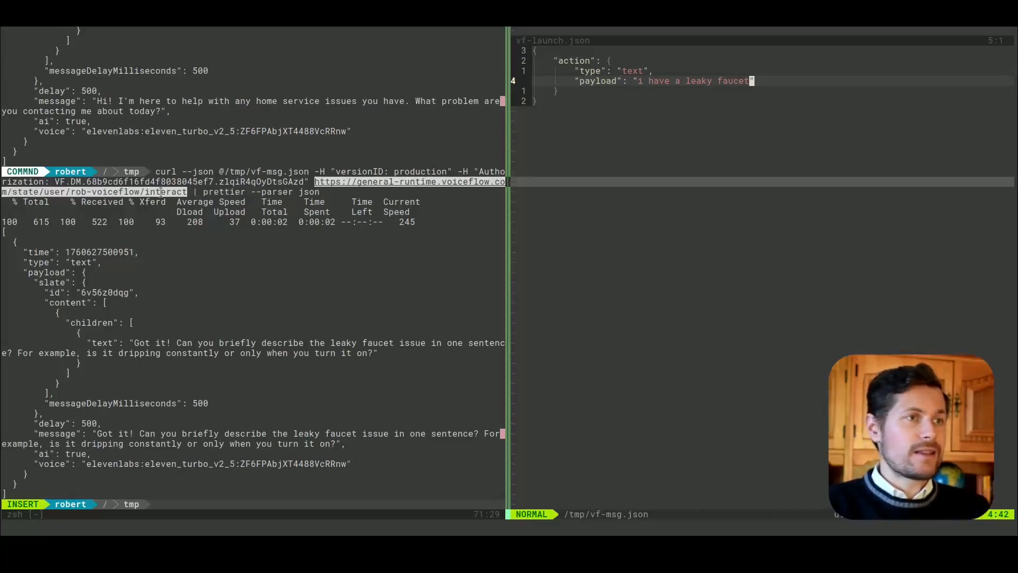
pyautogui.click(232, 190)
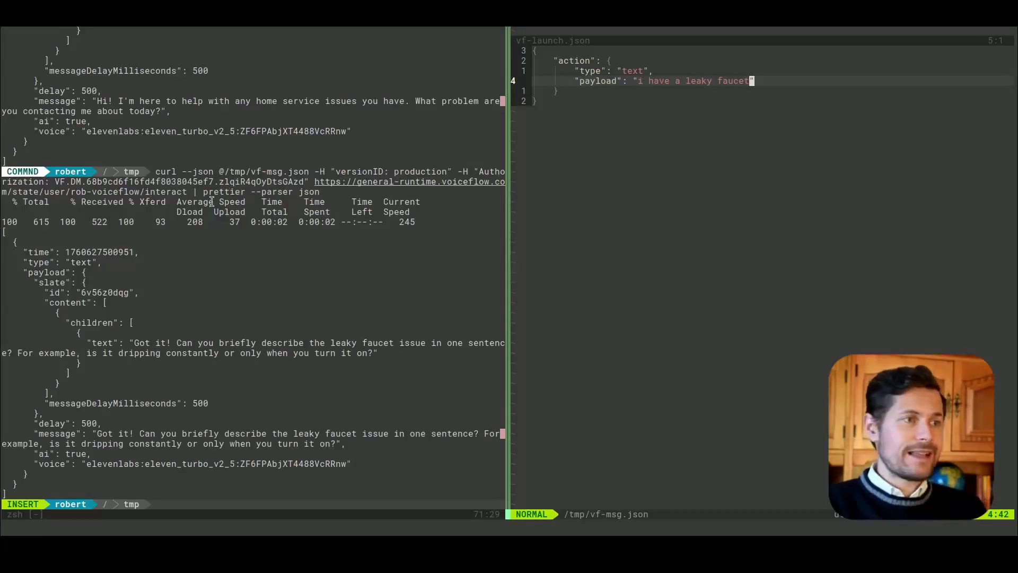
pyautogui.doubleClick(57, 433)
pyautogui.moveTo(98, 434); pyautogui.dragTo(336, 443)
pyautogui.click(336, 442)
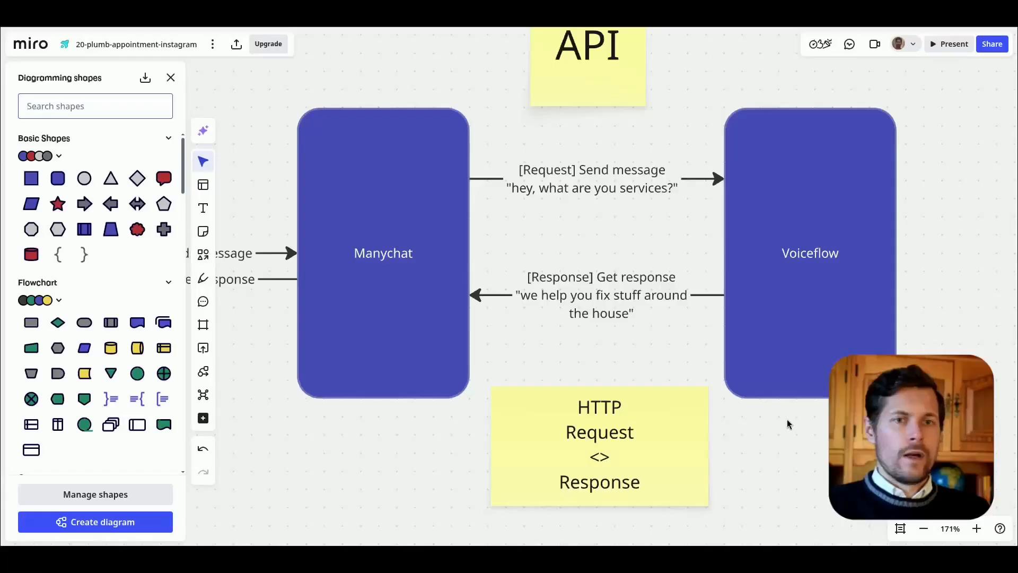
# Step: Switch to the Miro board, close the diagramming shapes, and replace the API sticky note's text with "request:" and the JSON request body
pyautogui.click(923, 529)
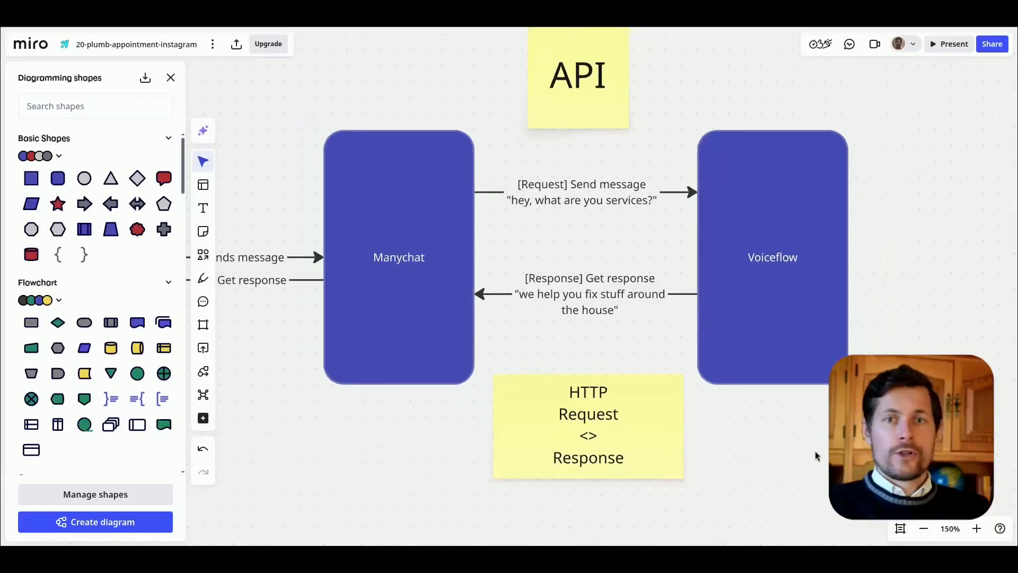
pyautogui.click(171, 77)
pyautogui.click(575, 143)
pyautogui.doubleClick(573, 139)
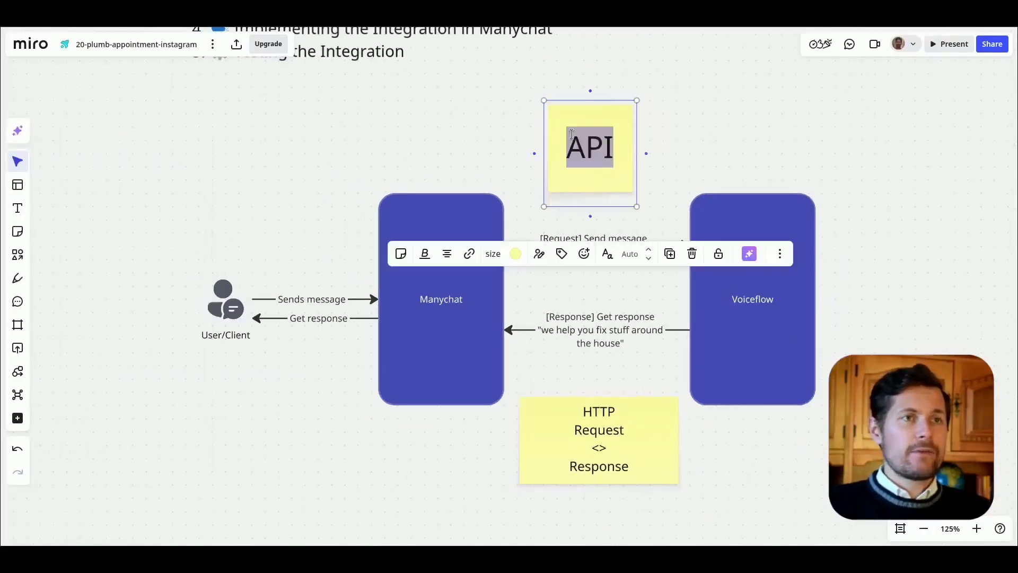
pyautogui.write('request:')
pyautogui.press('Return')
pyautogui.write('{')
pyautogui.press('Return')
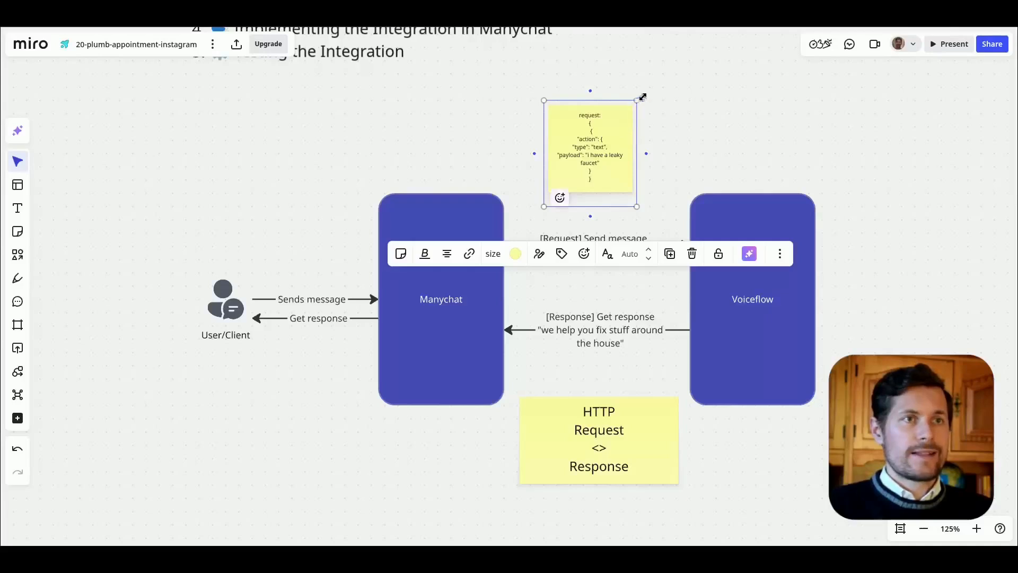
# Step: Enlarge the request note and remove the duplicate opening brace above its JSON
pyautogui.moveTo(641, 97); pyautogui.dragTo(769, 49)
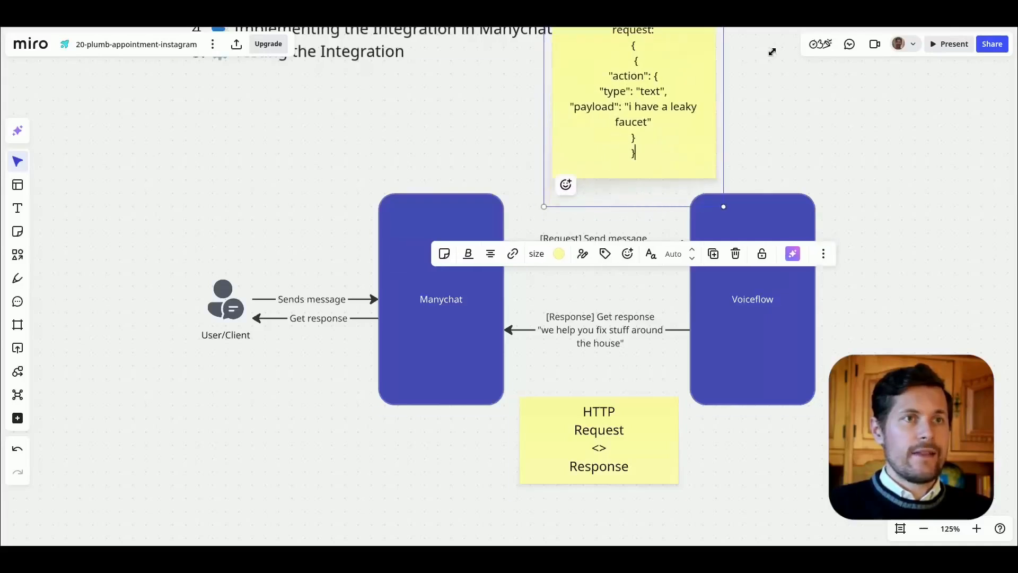
pyautogui.scroll(3, 718, 199)
pyautogui.moveTo(718, 199); pyautogui.dragTo(688, 233)
pyautogui.click(597, 153)
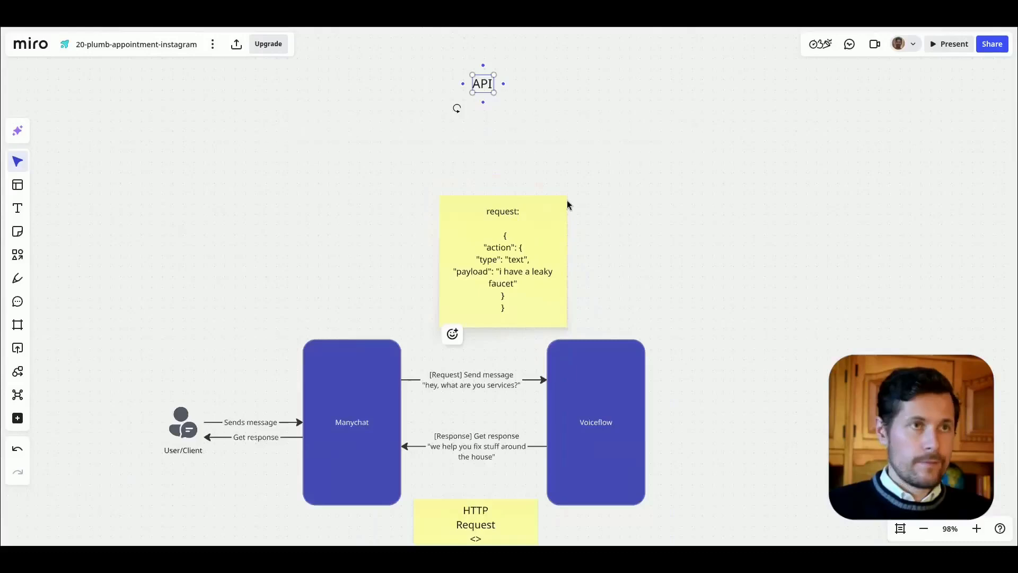
# Step: Replace the payload value "i have a leaky faucet" in the request note with "<user message>"
pyautogui.scroll(2, 514, 229)
pyautogui.moveTo(514, 230); pyautogui.dragTo(516, 87)
pyautogui.doubleClick(494, 145)
pyautogui.moveTo(492, 146); pyautogui.dragTo(511, 156)
pyautogui.write('<user message>')
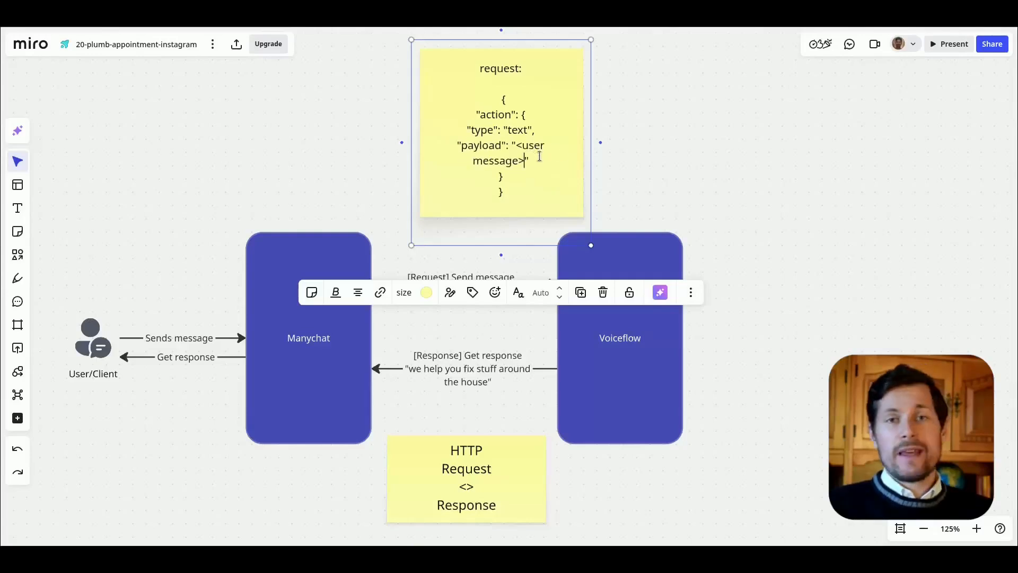
# Step: Widen the request note, left-align its text and place it just above the request arrow between Manychat and Voiceflow
pyautogui.moveTo(601, 143); pyautogui.dragTo(722, 142)
pyautogui.click(755, 155)
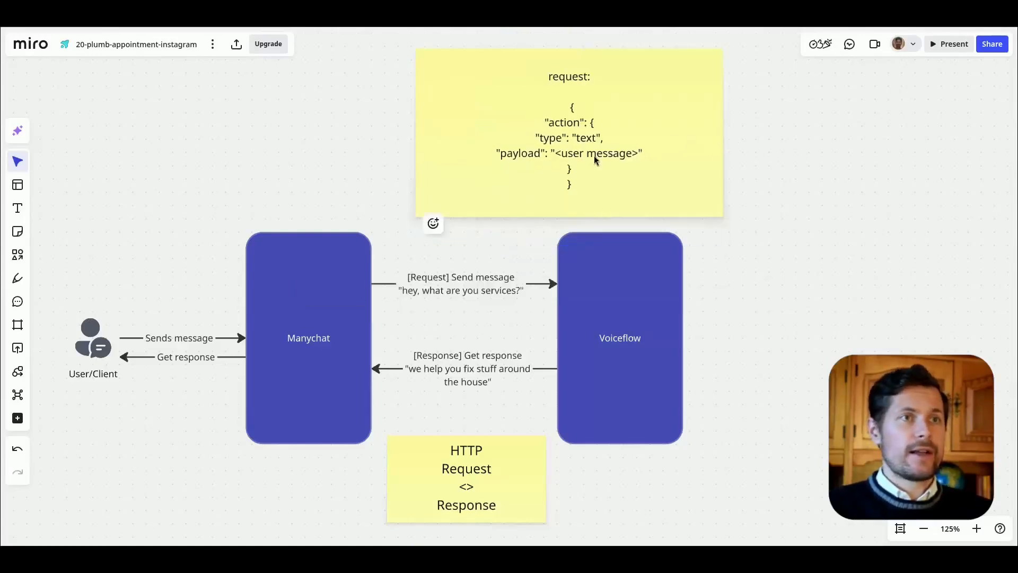
pyautogui.doubleClick(573, 154)
pyautogui.moveTo(510, 153); pyautogui.dragTo(566, 153)
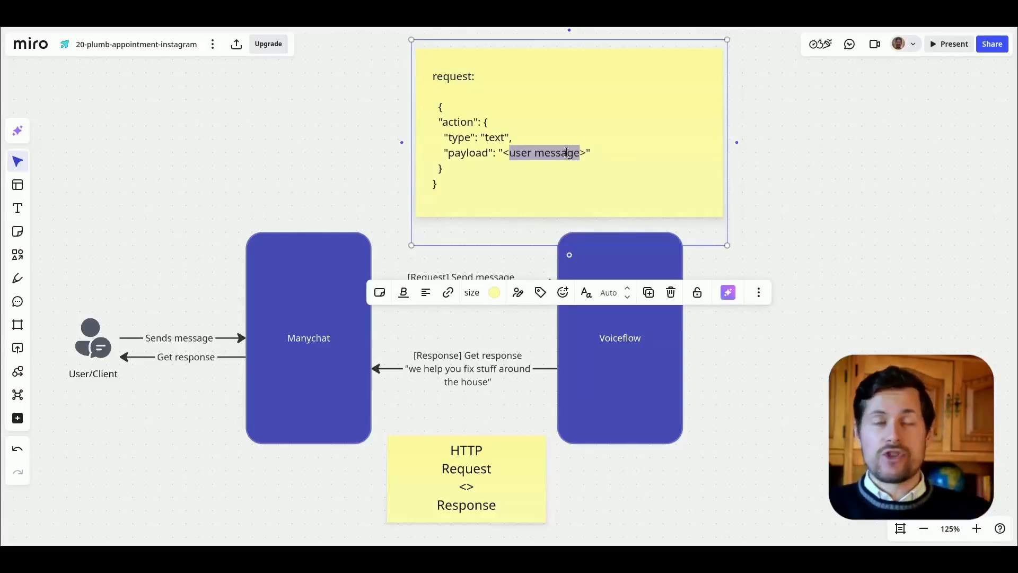
pyautogui.click(740, 205)
pyautogui.moveTo(558, 159); pyautogui.dragTo(525, 199)
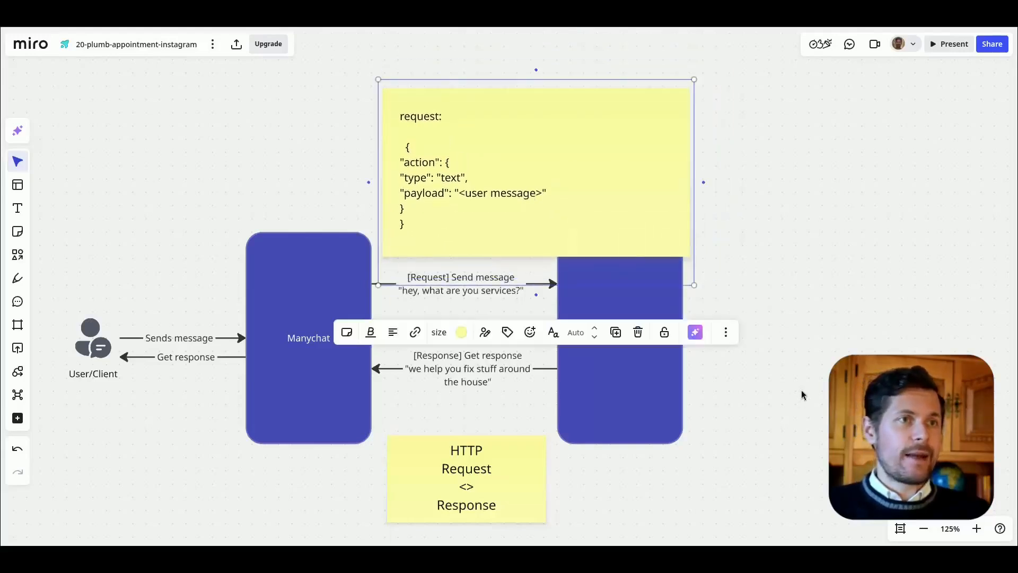
# Step: Replace the text of the HTTP Request <> Response note with "Response:" and the JSON returned by the agent
pyautogui.scroll(-5, 891, 243)
pyautogui.scroll(3, 891, 243)
pyautogui.doubleClick(487, 427)
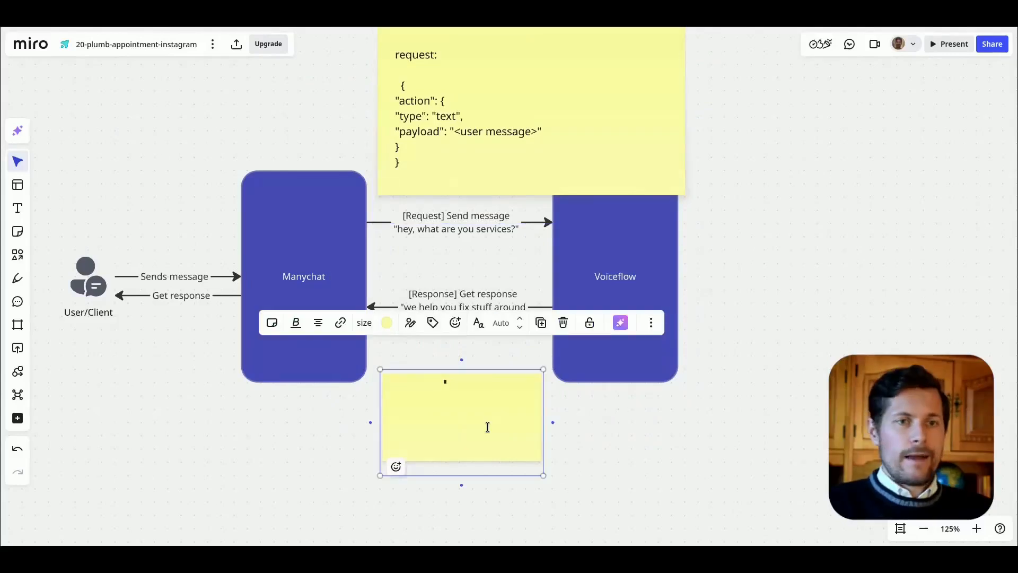
pyautogui.hotkey('ctrl', 'v')
pyautogui.click(688, 429)
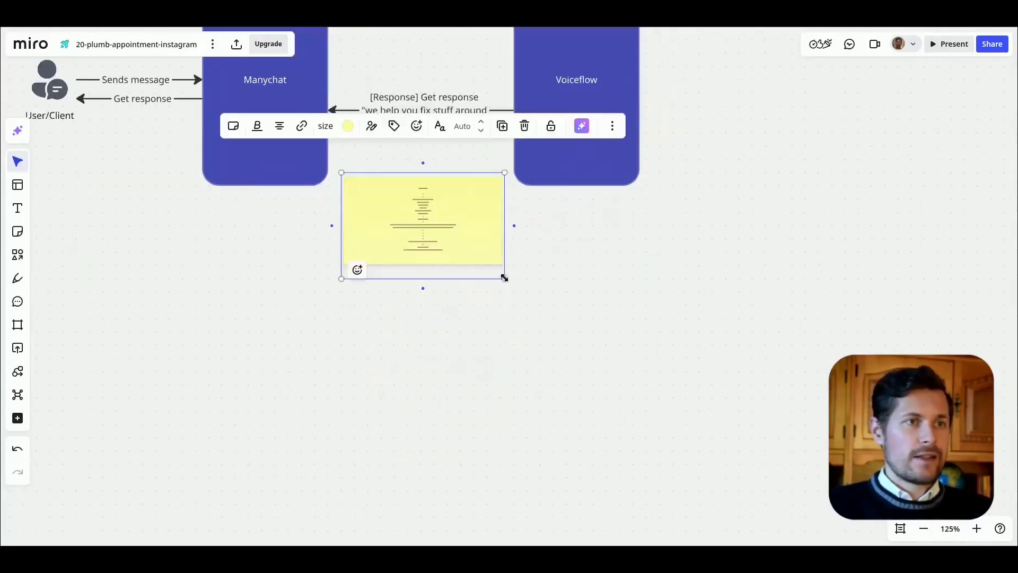
# Step: Enlarge the response note below the Manychat and Voiceflow boxes and left-align its text
pyautogui.moveTo(504, 277); pyautogui.dragTo(884, 525)
pyautogui.moveTo(691, 354); pyautogui.dragTo(624, 361)
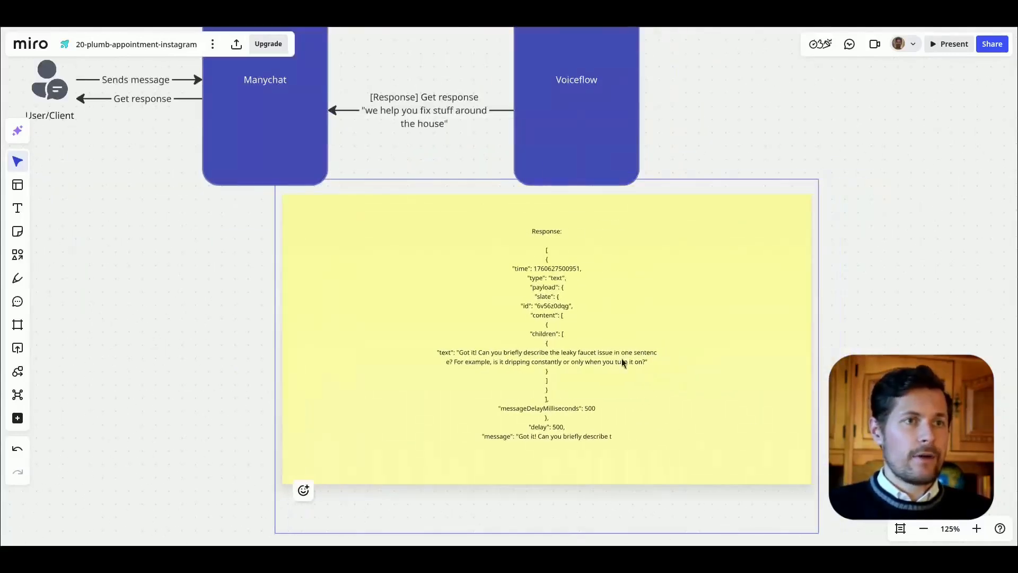
pyautogui.click(396, 137)
pyautogui.click(382, 161)
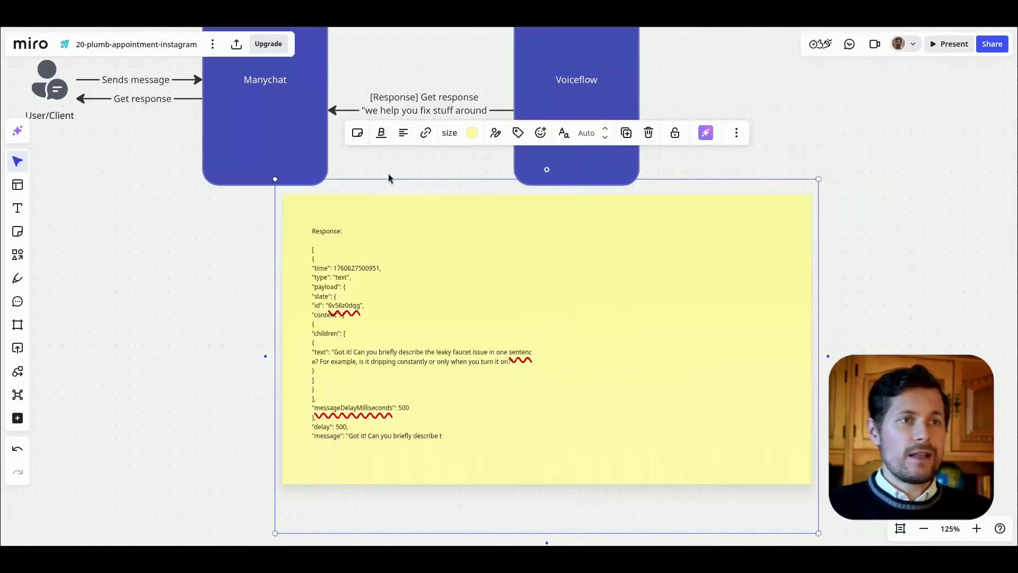
# Step: Examine the JSON in the response note, from its outer array bracket to its message field
pyautogui.scroll(5, 269, 314)
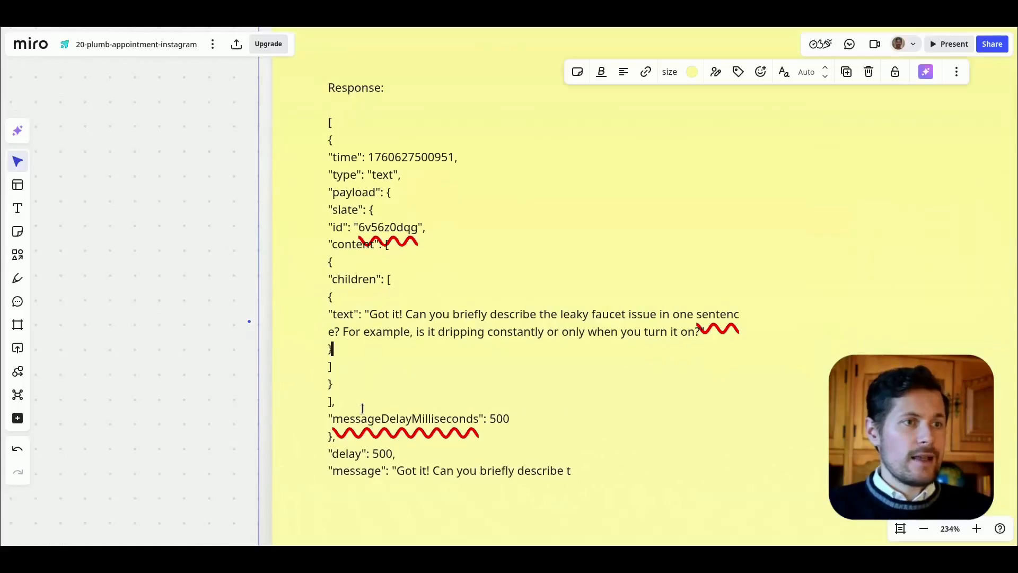
pyautogui.doubleClick(347, 472)
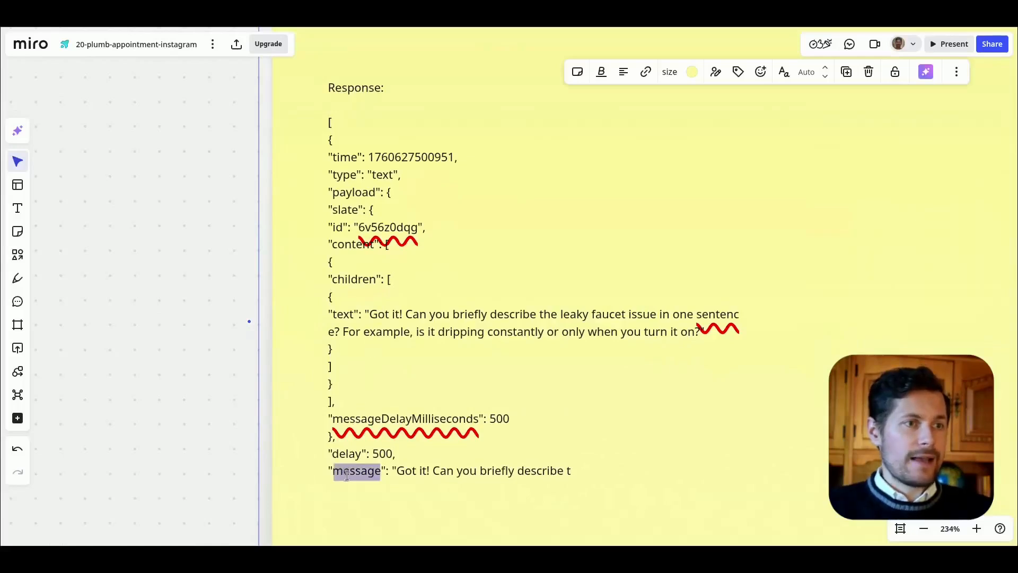
pyautogui.click(499, 361)
pyautogui.press('Down')
pyautogui.press('Down')
pyautogui.press('Down')
pyautogui.press('Down')
pyautogui.press('Down')
pyautogui.press('Down')
pyautogui.press('Down')
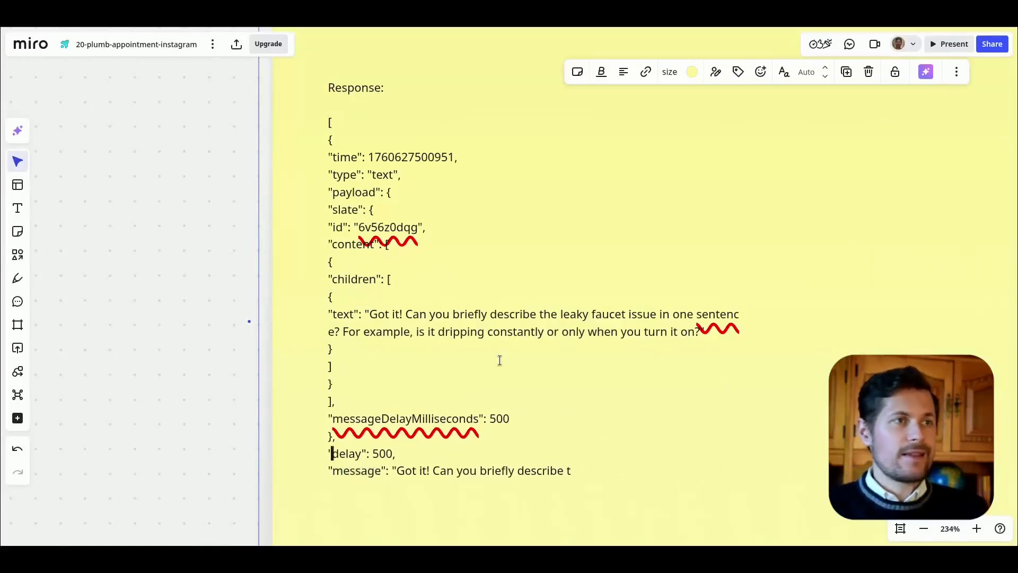
pyautogui.moveTo(328, 127); pyautogui.dragTo(340, 125)
pyautogui.click(345, 126)
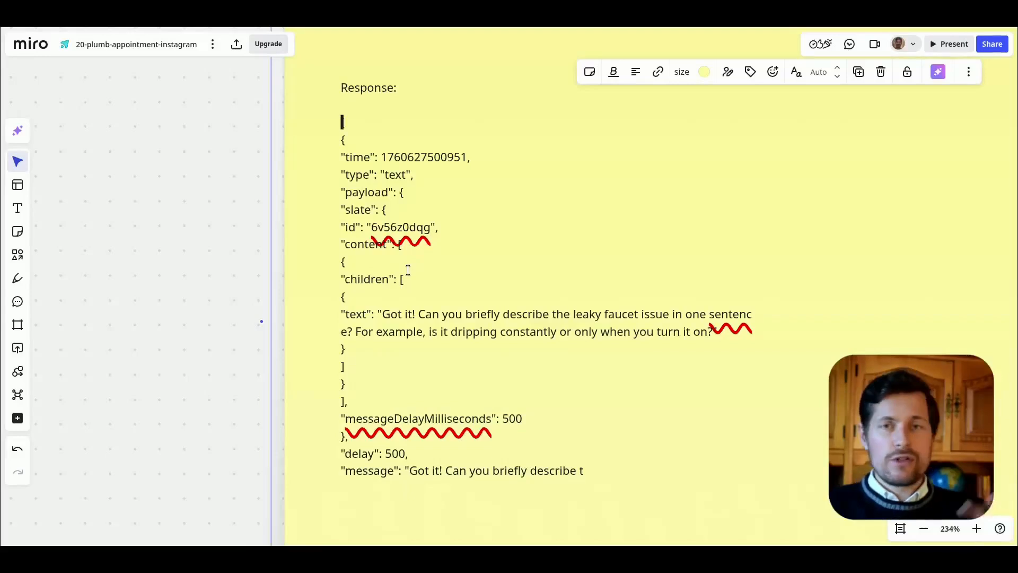
pyautogui.moveTo(354, 470); pyautogui.dragTo(395, 471)
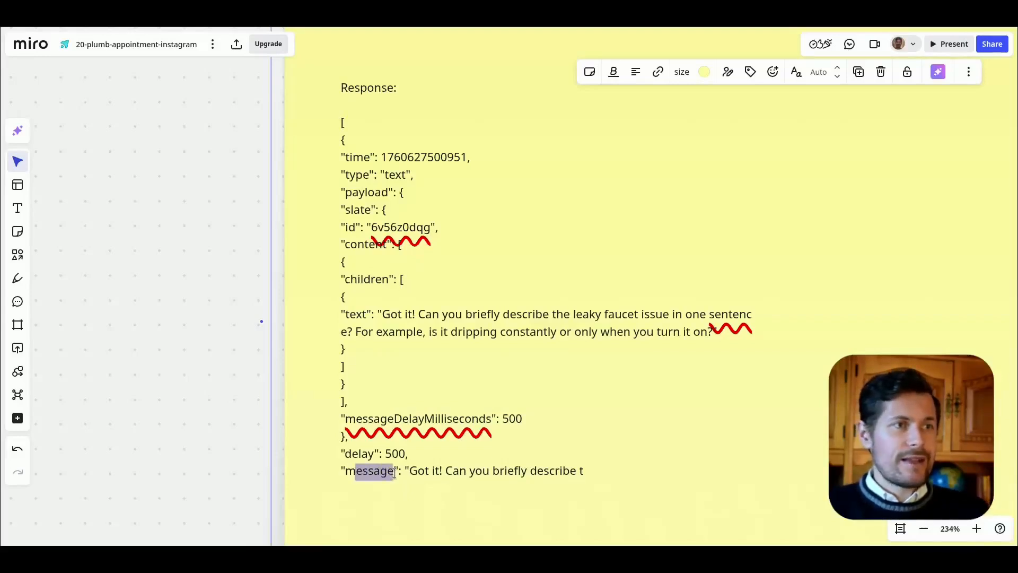
pyautogui.click(395, 471)
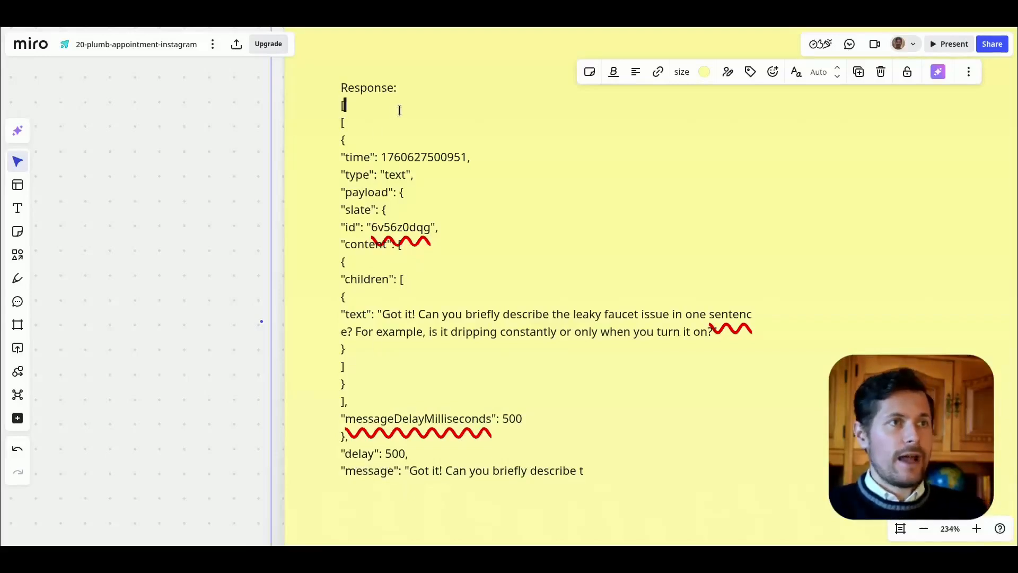
# Step: Add the line "[ < first array item > ].payload.message" under the Response heading, following the payload and message keys in the JSON
pyautogui.write('< first ararray item > ]')
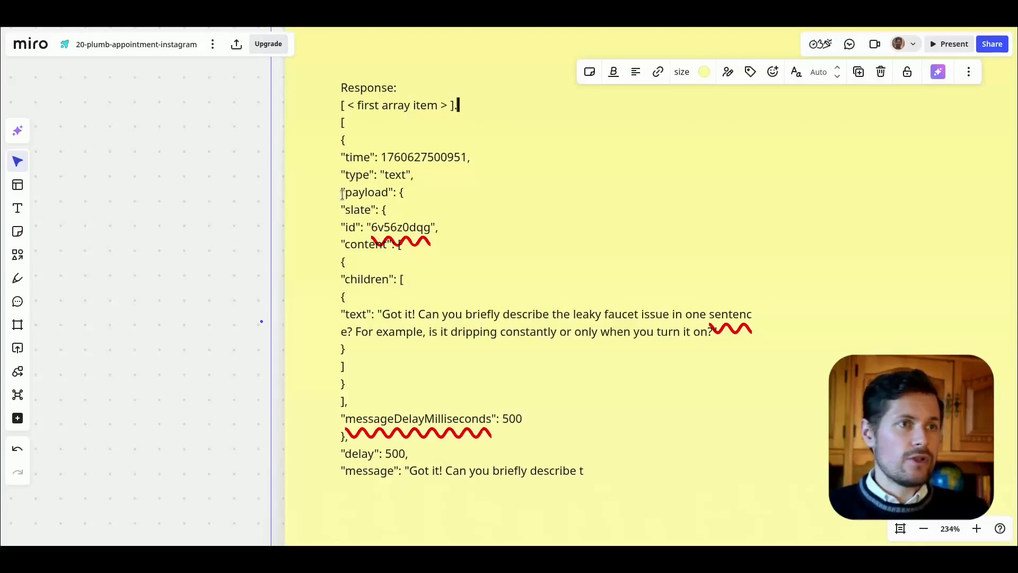
pyautogui.write('.payload.')
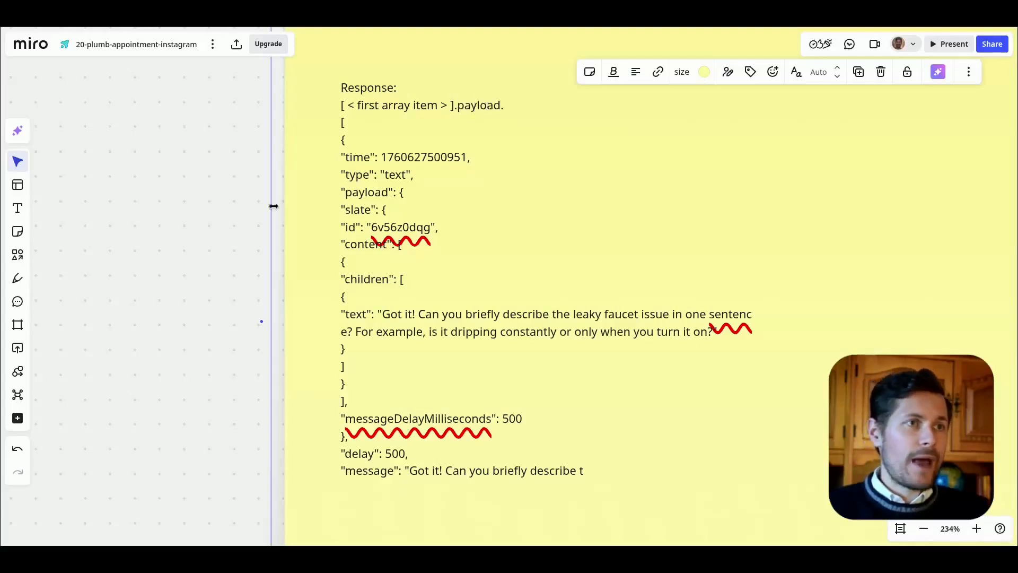
pyautogui.moveTo(359, 193); pyautogui.dragTo(393, 193)
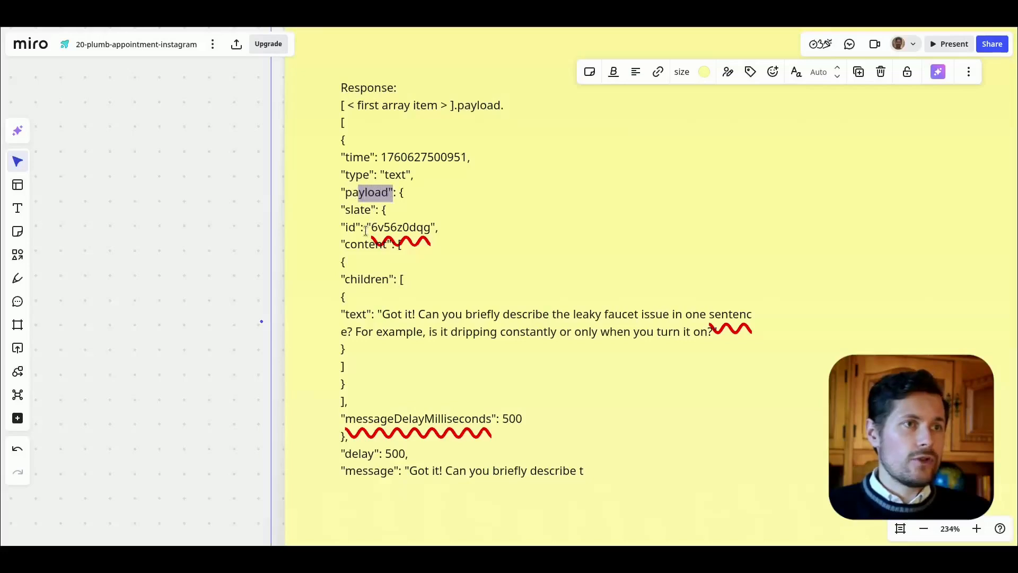
pyautogui.doubleClick(346, 246)
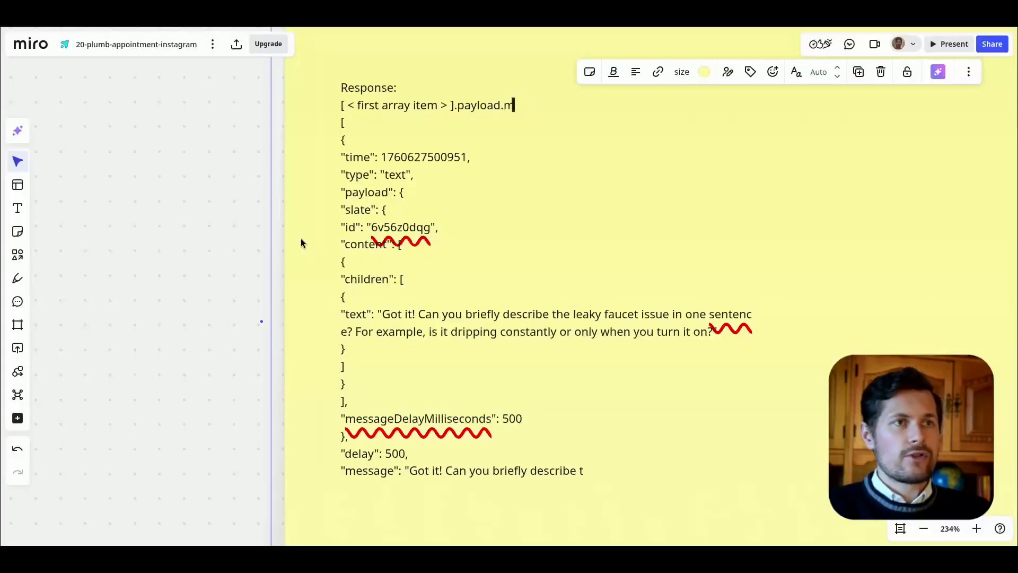
pyautogui.write('essage')
pyautogui.doubleClick(367, 471)
pyautogui.click(492, 470)
# Step: Delete the whole JSON block from the response note, keeping the heading and the payload.message path
pyautogui.scroll(1, 341, 125)
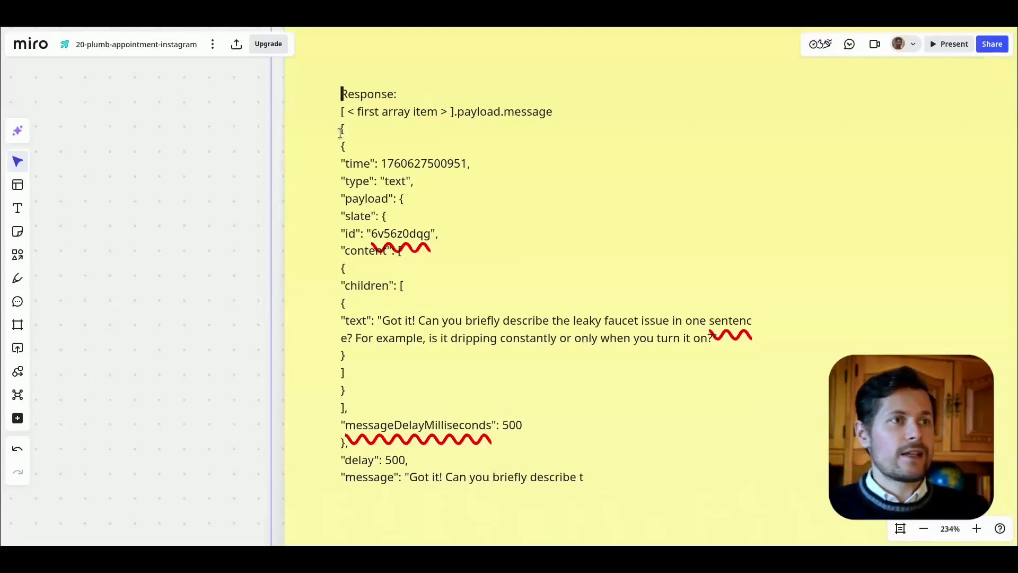
pyautogui.moveTo(341, 166); pyautogui.dragTo(602, 515)
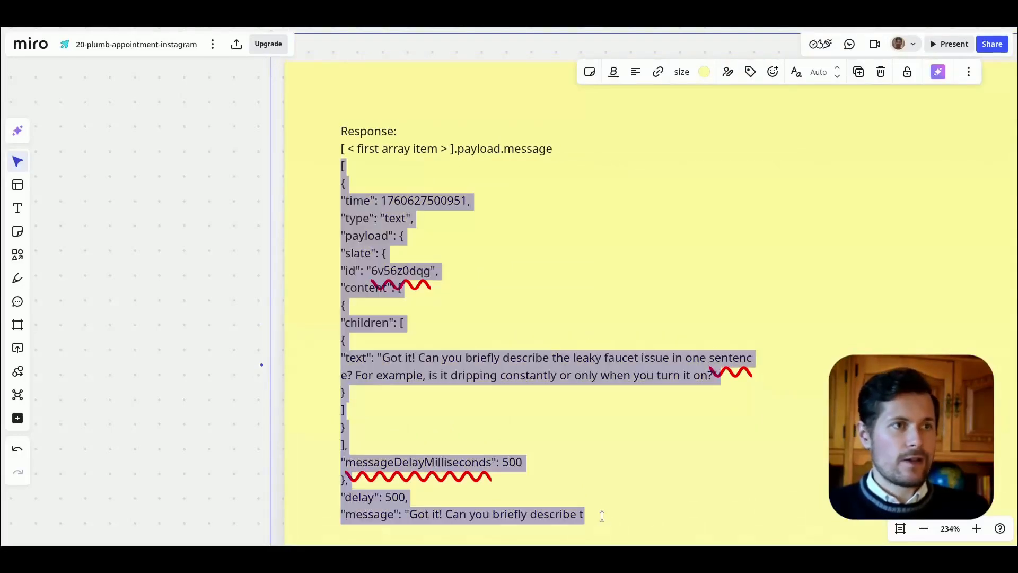
pyautogui.press('BackSpace')
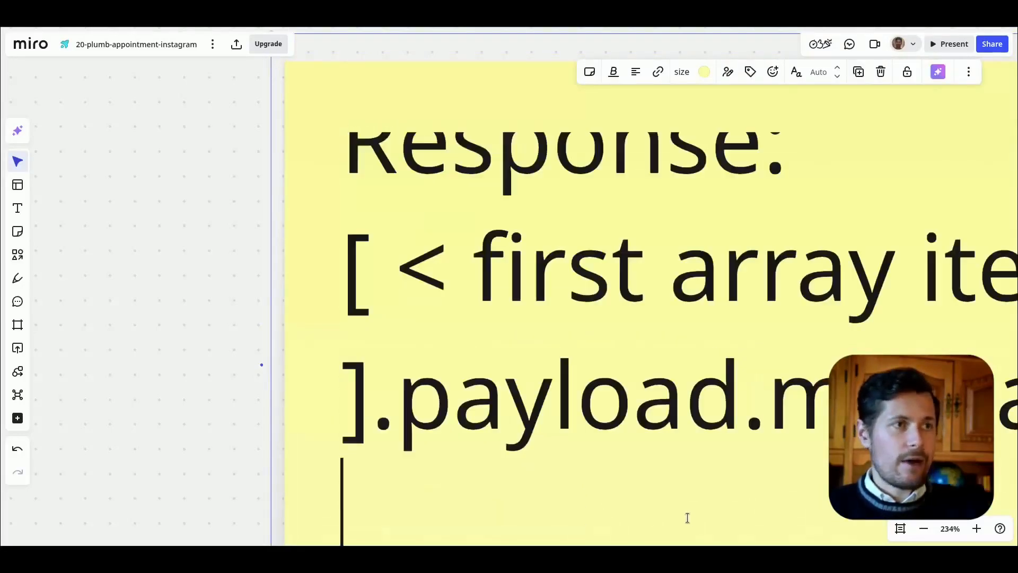
# Step: Shrink the response note to fit its short text and place it directly below the response arrow
pyautogui.moveTo(202, 411); pyautogui.dragTo(175, 380)
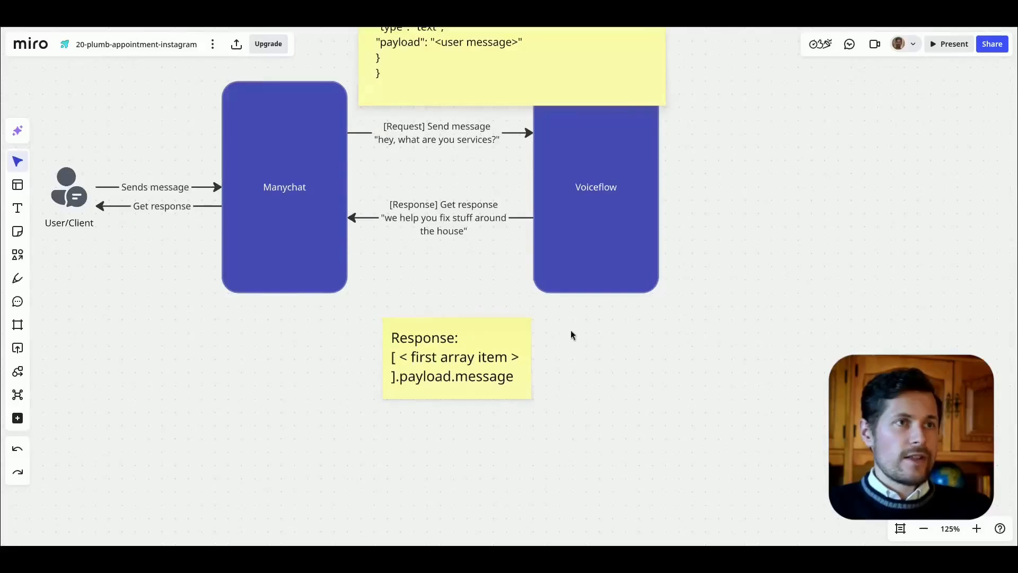
pyautogui.moveTo(561, 313); pyautogui.dragTo(607, 354)
pyautogui.moveTo(529, 401); pyautogui.dragTo(511, 362)
pyautogui.click(557, 371)
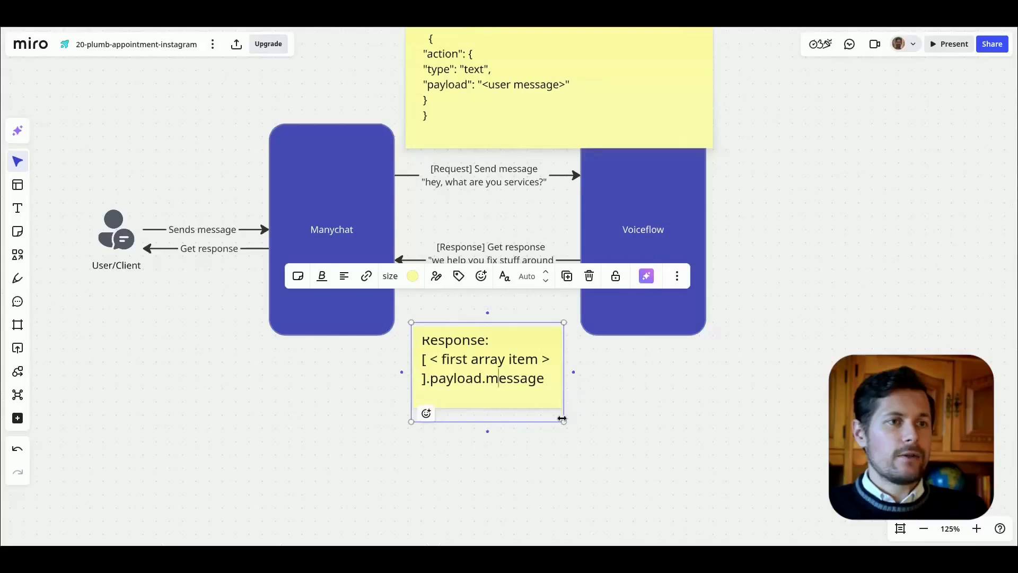
pyautogui.moveTo(564, 421); pyautogui.dragTo(645, 474)
pyautogui.click(676, 383)
pyautogui.click(631, 465)
pyautogui.moveTo(642, 475); pyautogui.dragTo(544, 410)
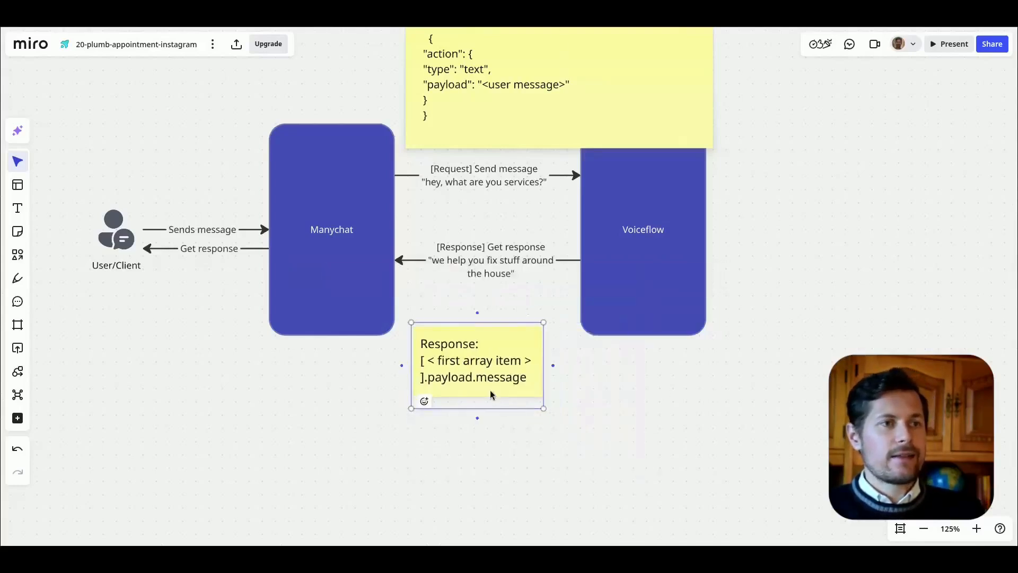
pyautogui.moveTo(485, 372); pyautogui.dragTo(500, 338)
pyautogui.click(211, 260)
pyautogui.click(145, 248)
pyautogui.click(134, 245)
pyautogui.moveTo(204, 358); pyautogui.dragTo(245, 465)
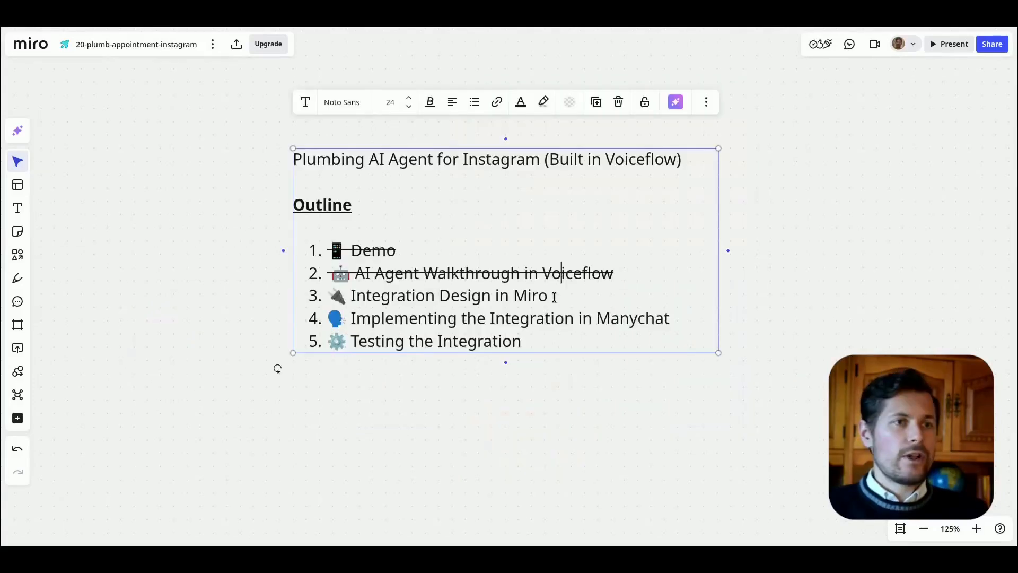
# Step: Strike through "Integration Design in Miro" in the outline list
pyautogui.moveTo(548, 295); pyautogui.dragTo(326, 296)
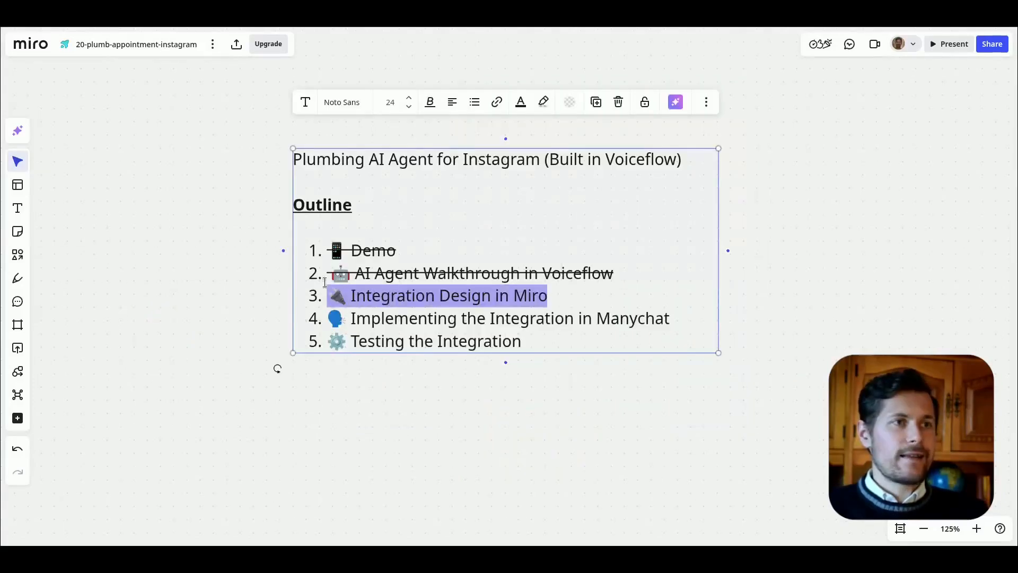
pyautogui.click(433, 100)
pyautogui.click(463, 130)
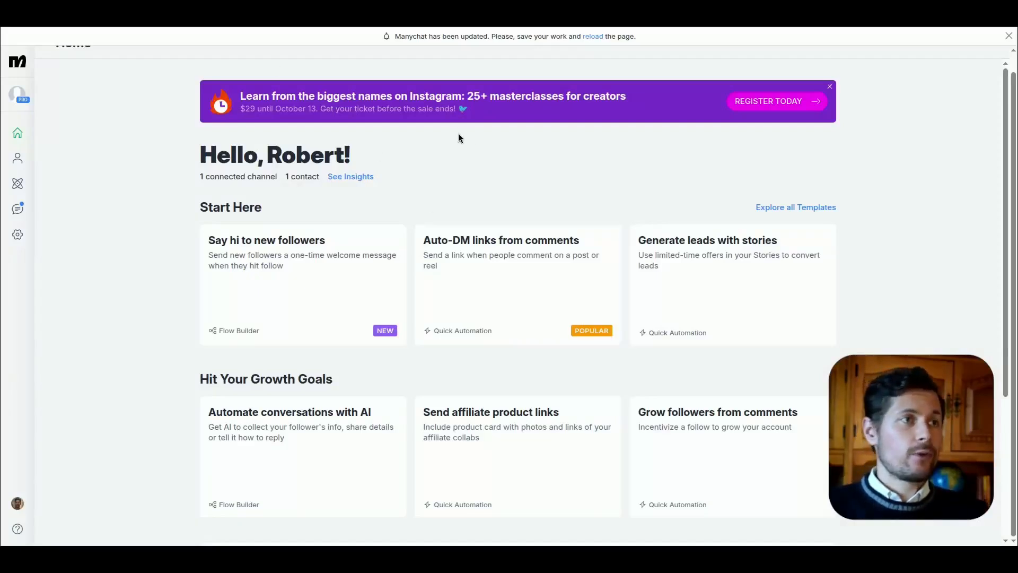
# Step: Switch to Manychat and create a new automation from scratch, starting with a blank flow
pyautogui.click(19, 184)
pyautogui.click(810, 89)
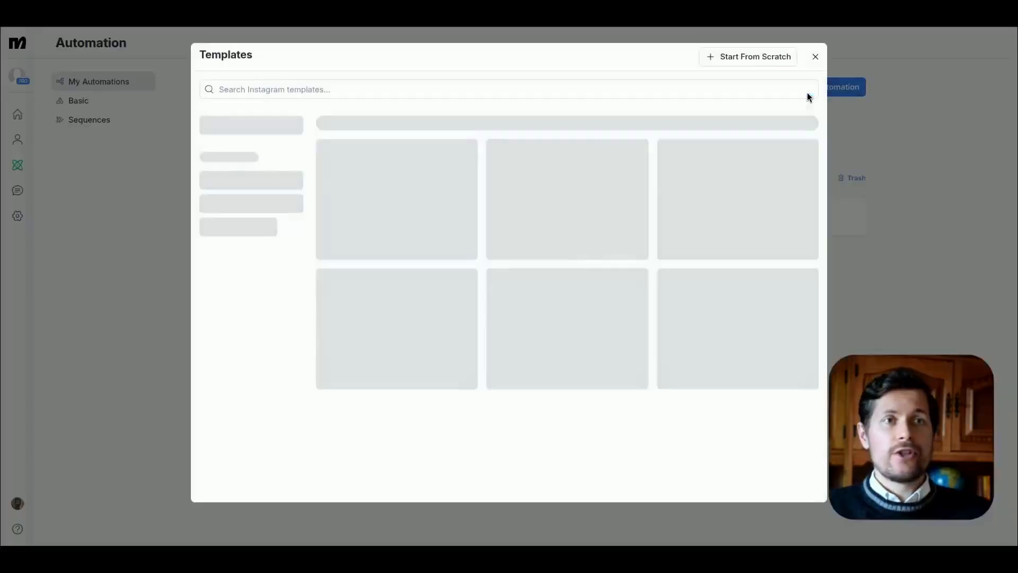
pyautogui.click(749, 60)
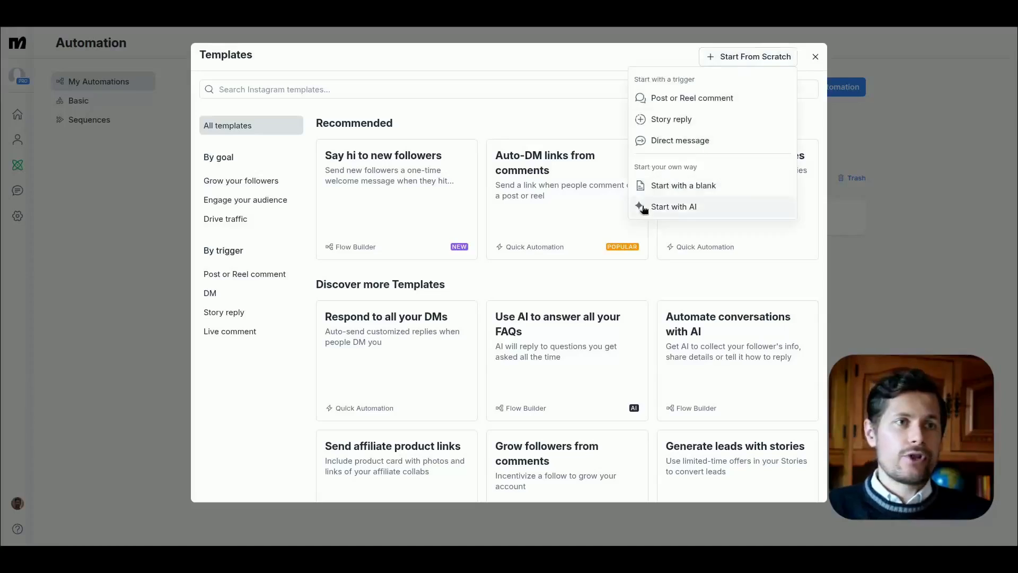
pyautogui.click(675, 186)
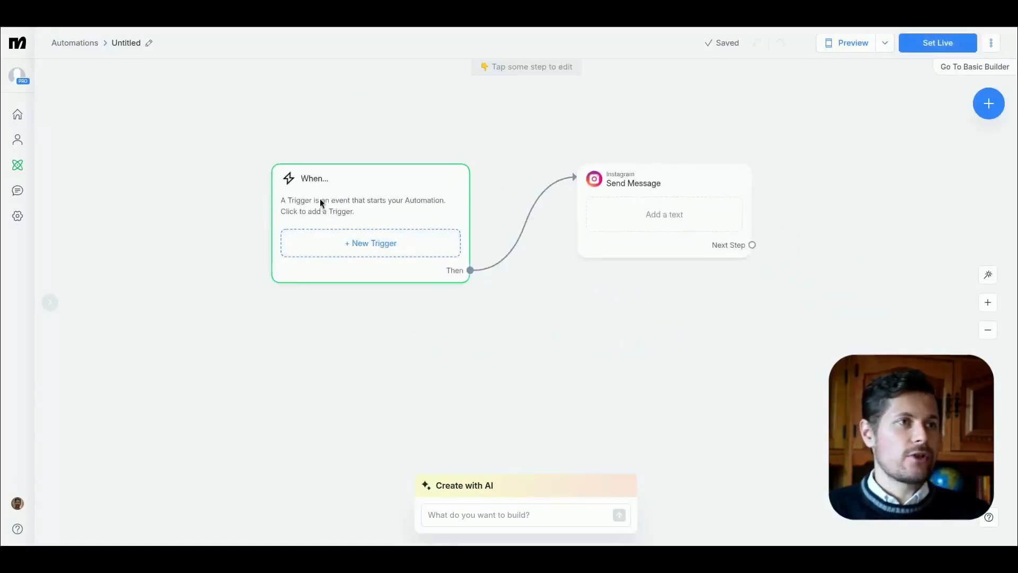
# Step: Add an Instagram "User sends a message" trigger that detects specific words in a message
pyautogui.click(363, 236)
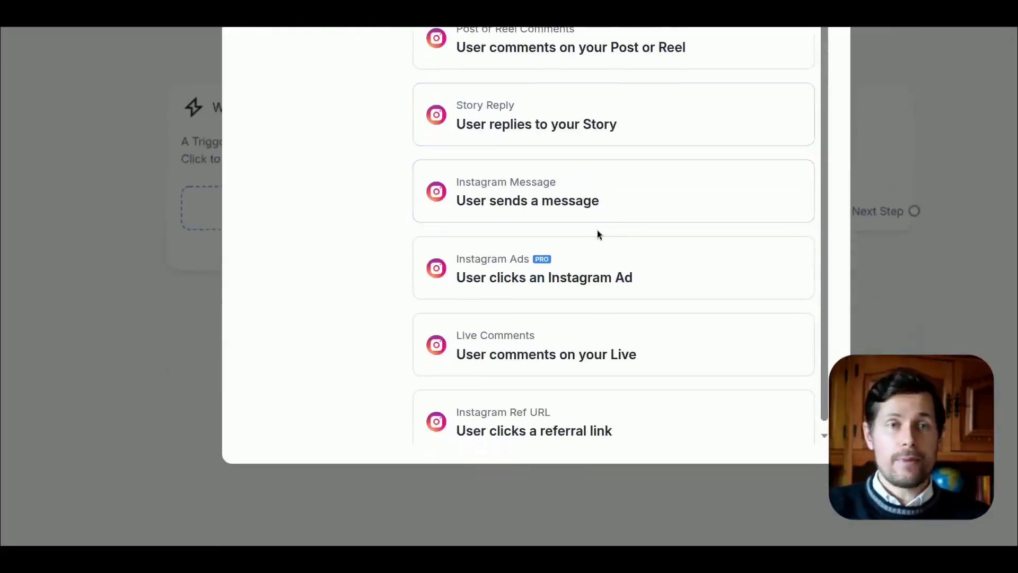
pyautogui.click(568, 203)
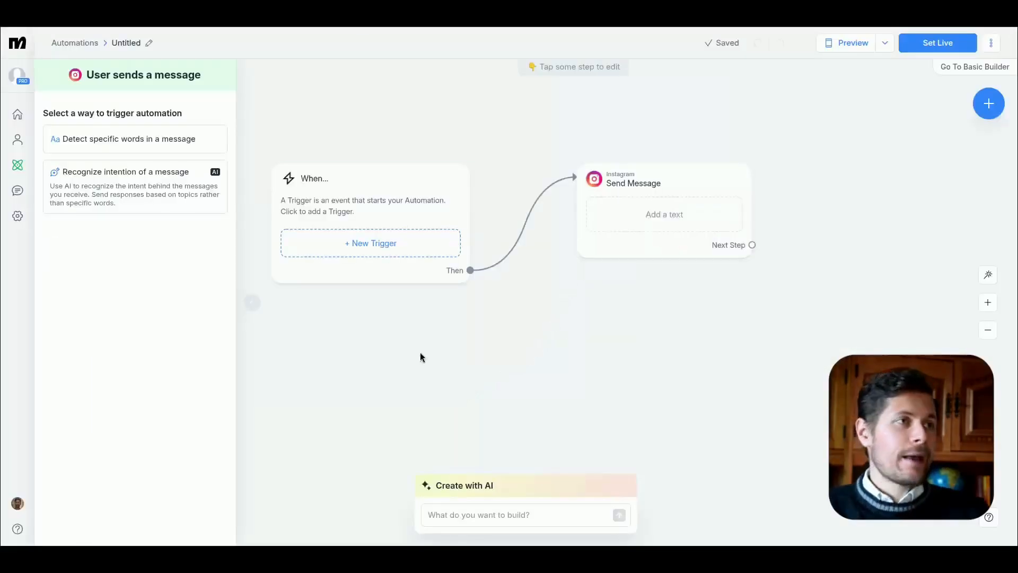
pyautogui.moveTo(420, 352); pyautogui.dragTo(444, 364)
pyautogui.click(415, 268)
pyautogui.click(509, 235)
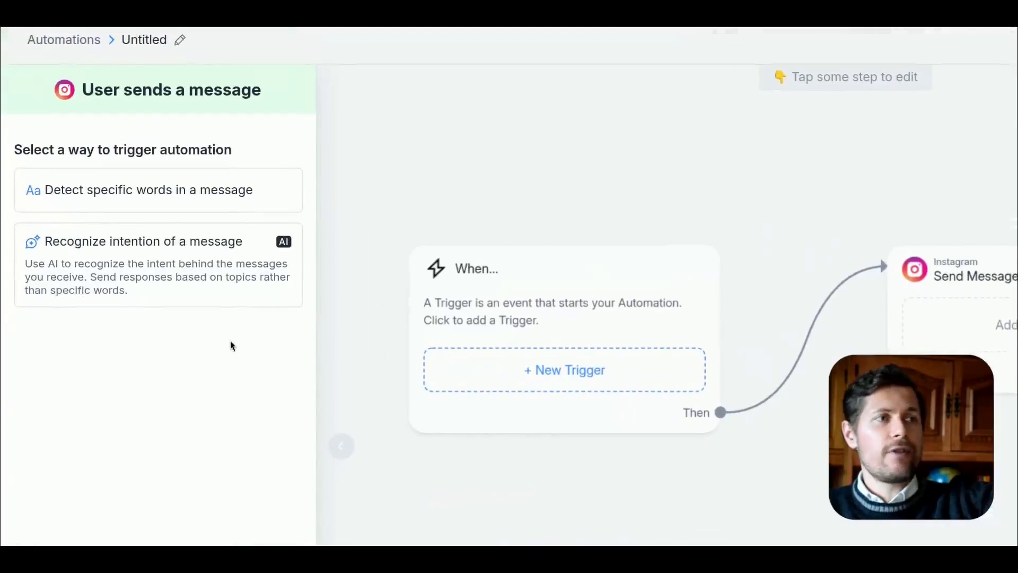
pyautogui.click(138, 192)
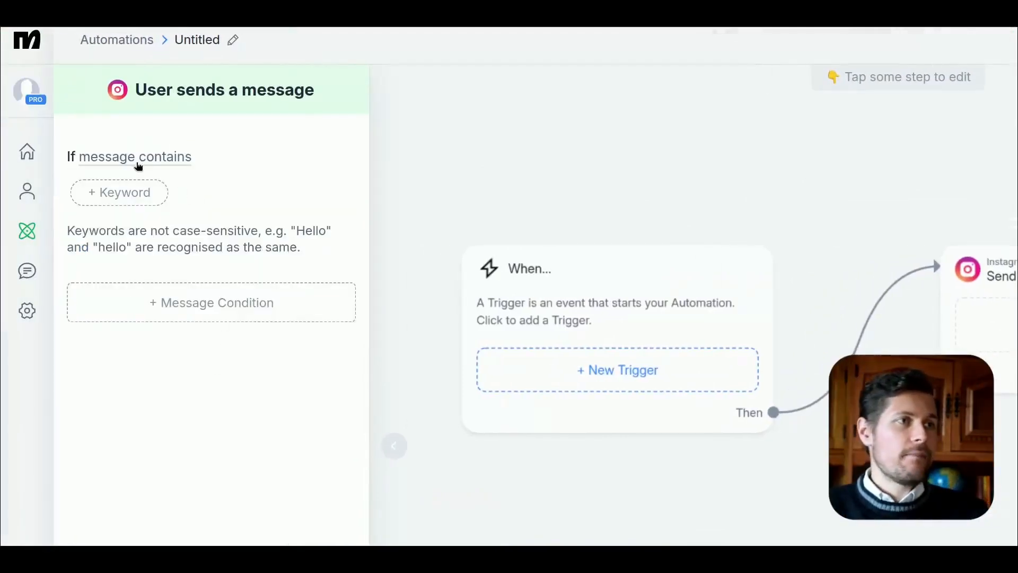
# Step: Add the keywords "hello", "hi" and "help" to the message trigger and close its settings
pyautogui.click(122, 193)
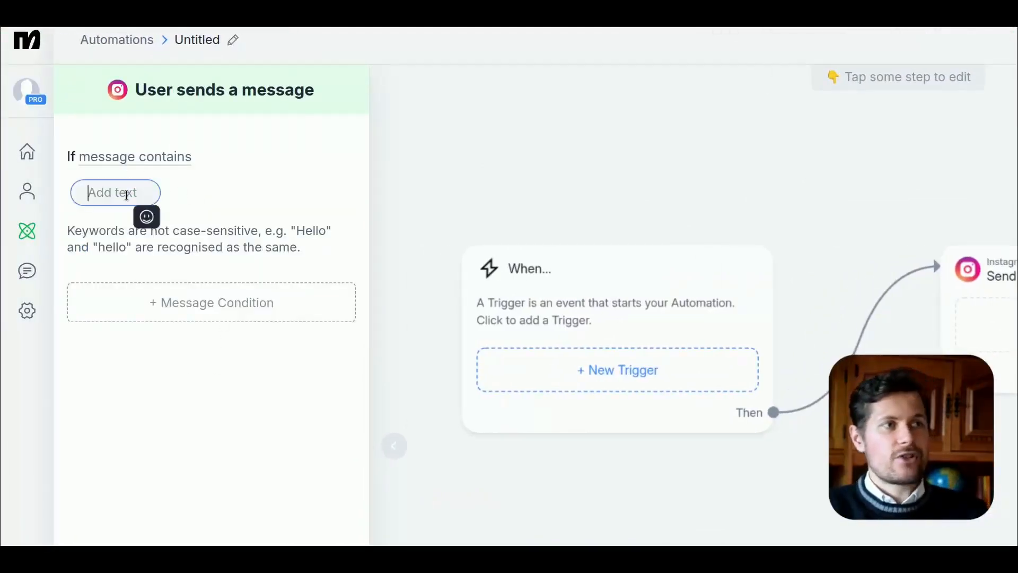
pyautogui.write('hello')
pyautogui.press('Return')
pyautogui.click(215, 206)
pyautogui.write('hi')
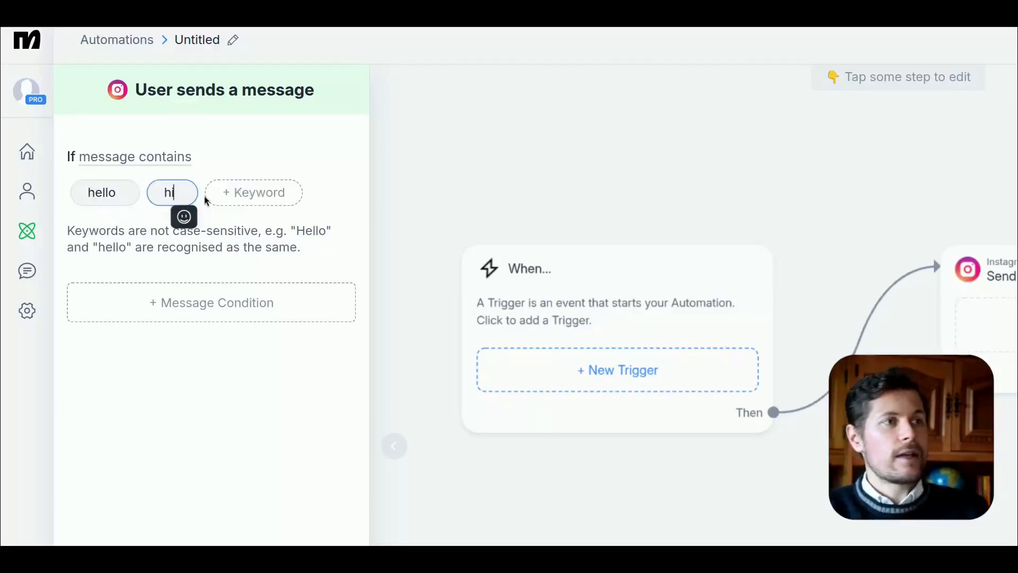
pyautogui.press('Return')
pyautogui.click(268, 196)
pyautogui.write('help')
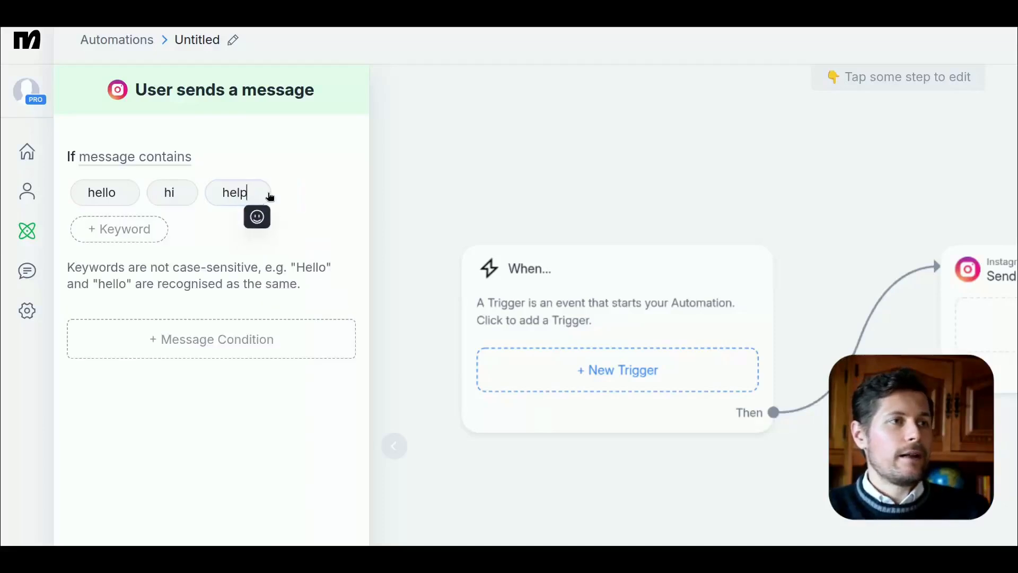
pyautogui.press('Return')
pyautogui.moveTo(419, 325); pyautogui.dragTo(405, 223)
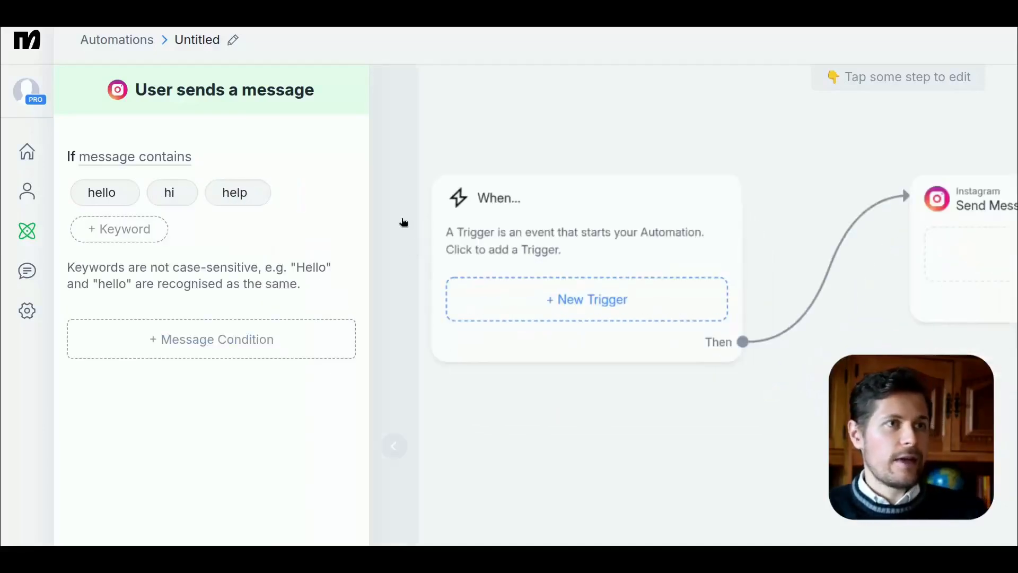
pyautogui.moveTo(495, 132); pyautogui.dragTo(547, 178)
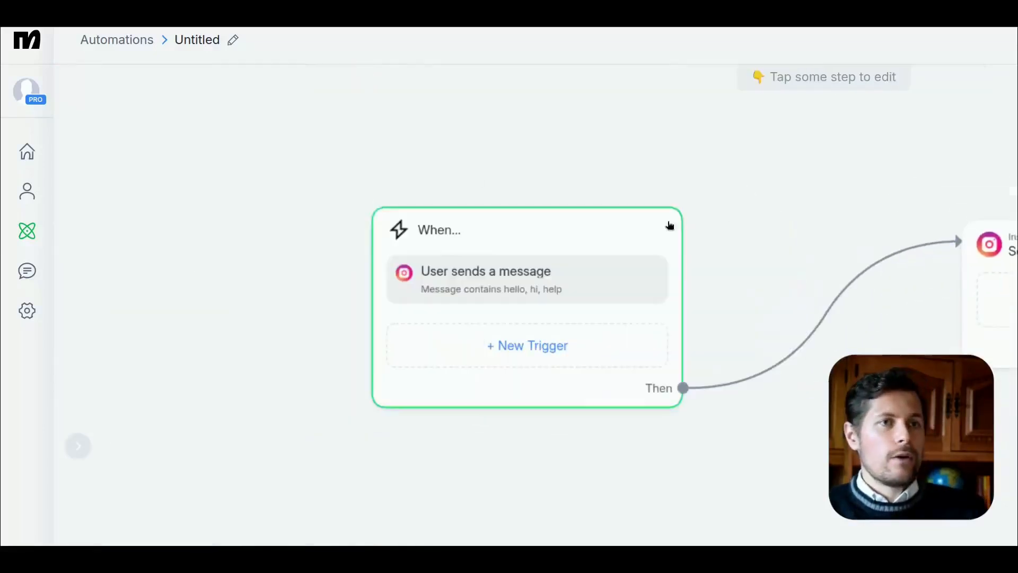
# Step: Set the Send Message step's text to "Hi, we can help with home services"
pyautogui.click(805, 313)
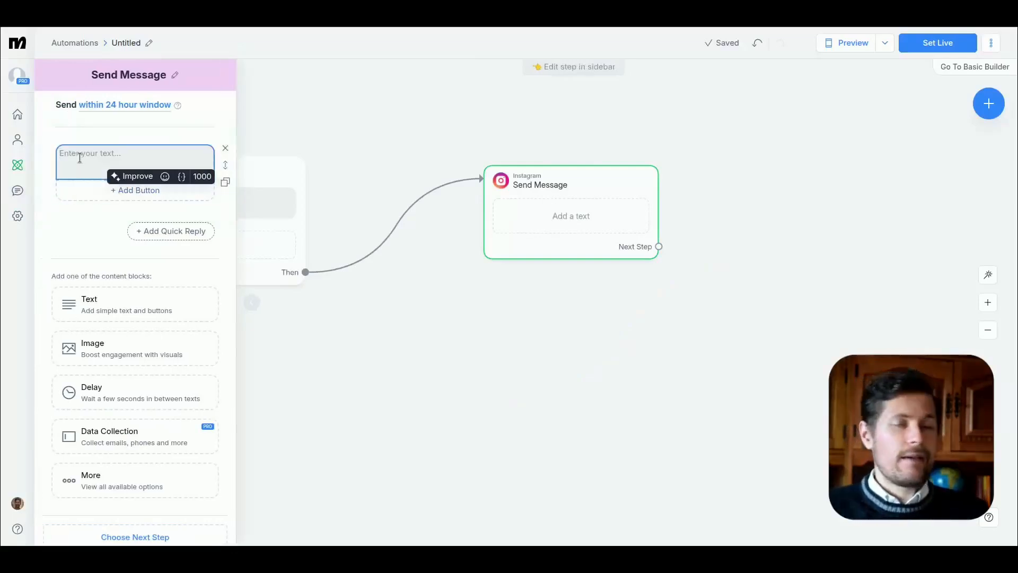
pyautogui.write('Hi, w')
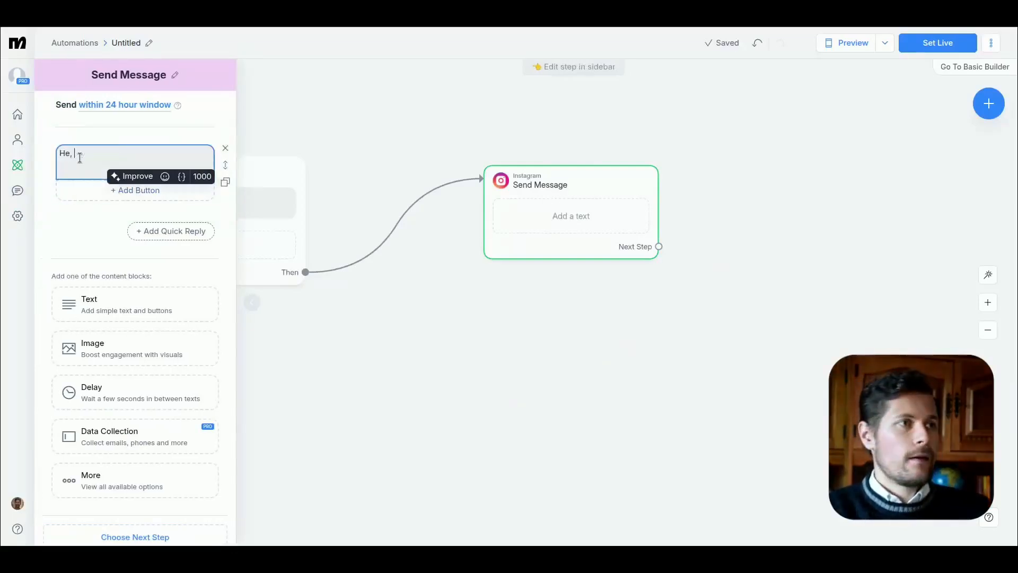
pyautogui.write('e can help with ')
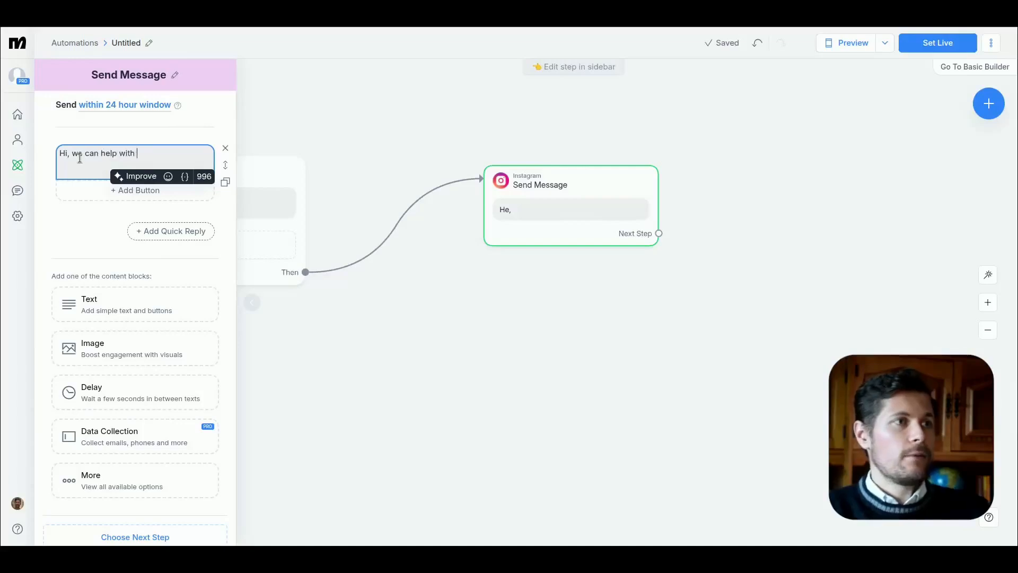
pyautogui.write('home services')
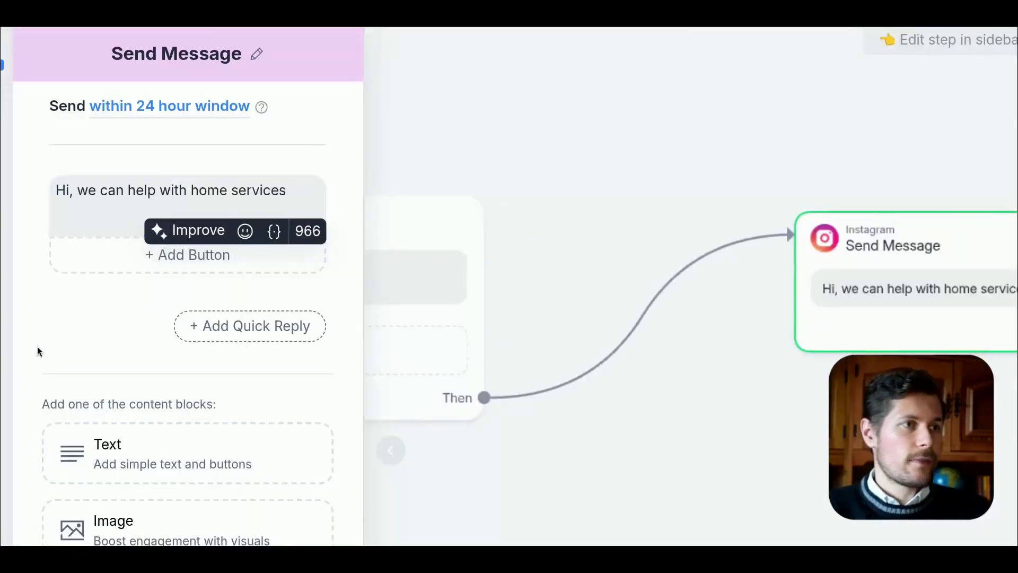
pyautogui.click(38, 348)
pyautogui.scroll(-2, 552, 262)
pyautogui.scroll(2, 550, 262)
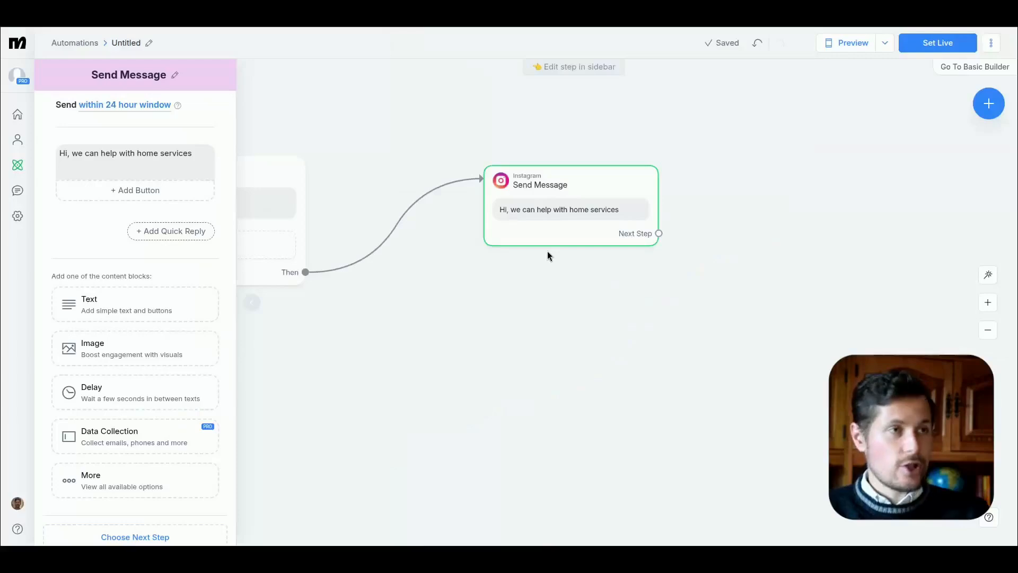
pyautogui.moveTo(468, 310); pyautogui.dragTo(589, 321)
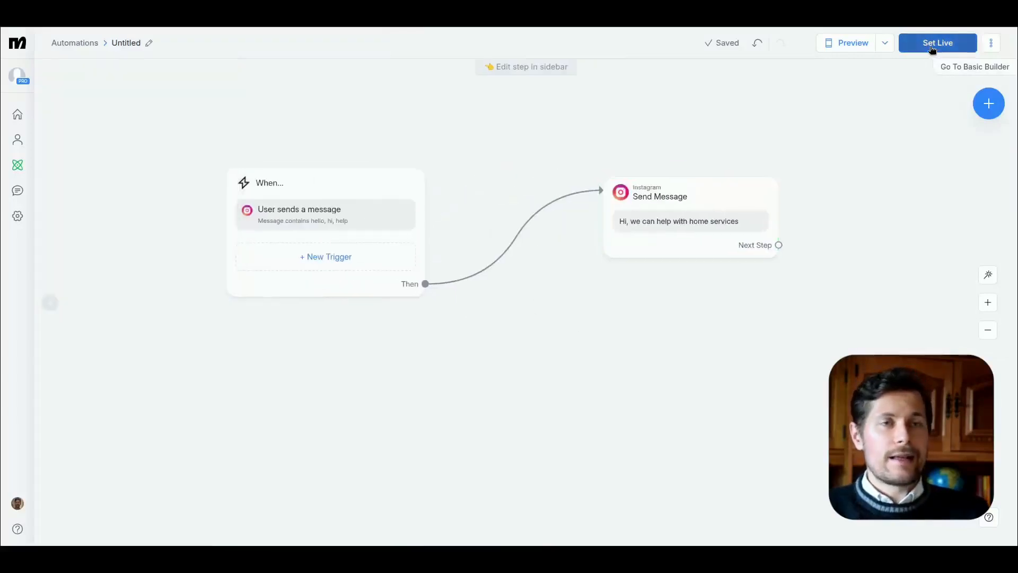
# Step: Set the automation live and rename it "Easy Voiceflow Integration"
pyautogui.click(932, 43)
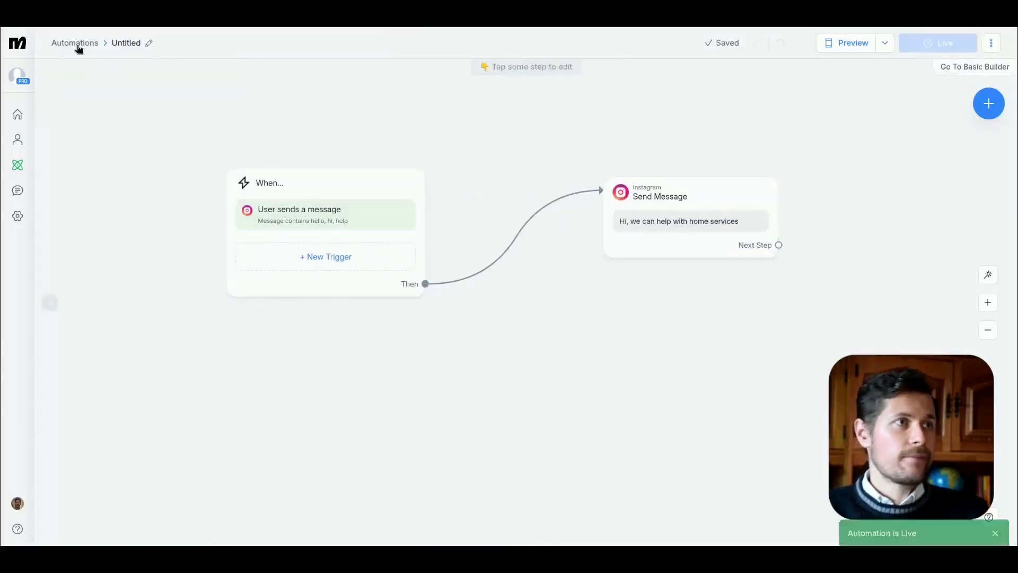
pyautogui.click(149, 42)
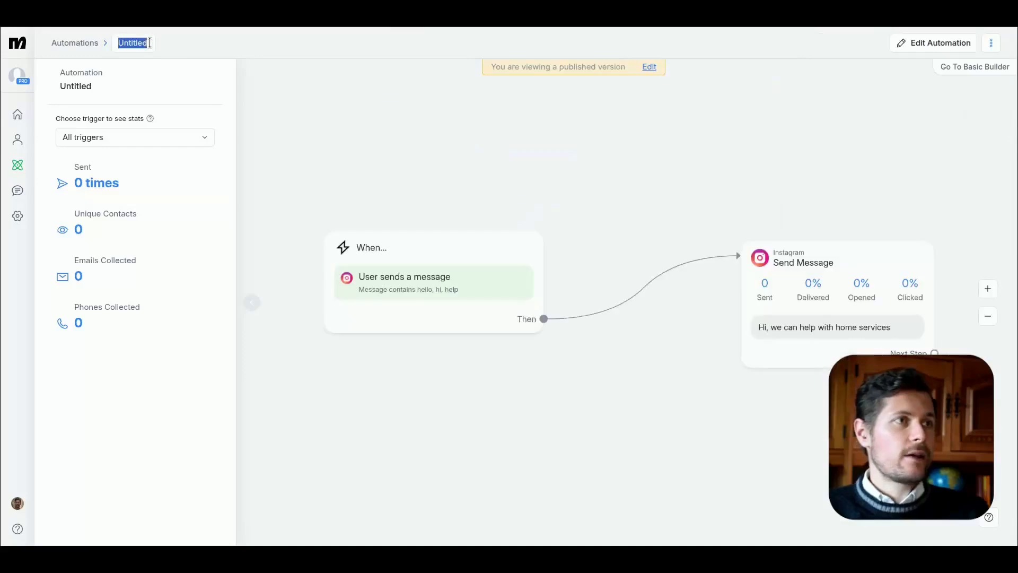
pyautogui.write('Easy Voiceflow I')
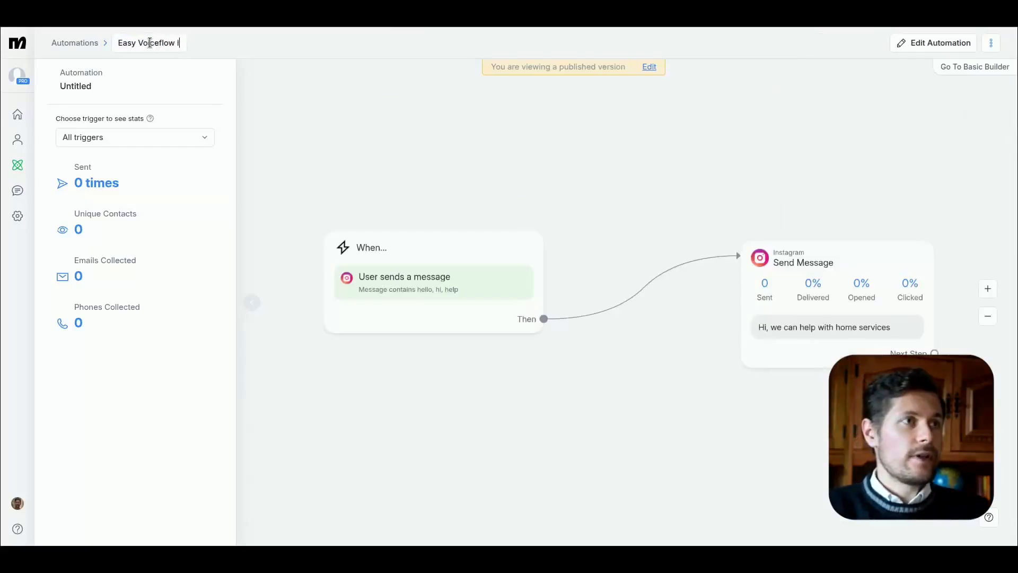
pyautogui.write('ntegration')
pyautogui.press('Return')
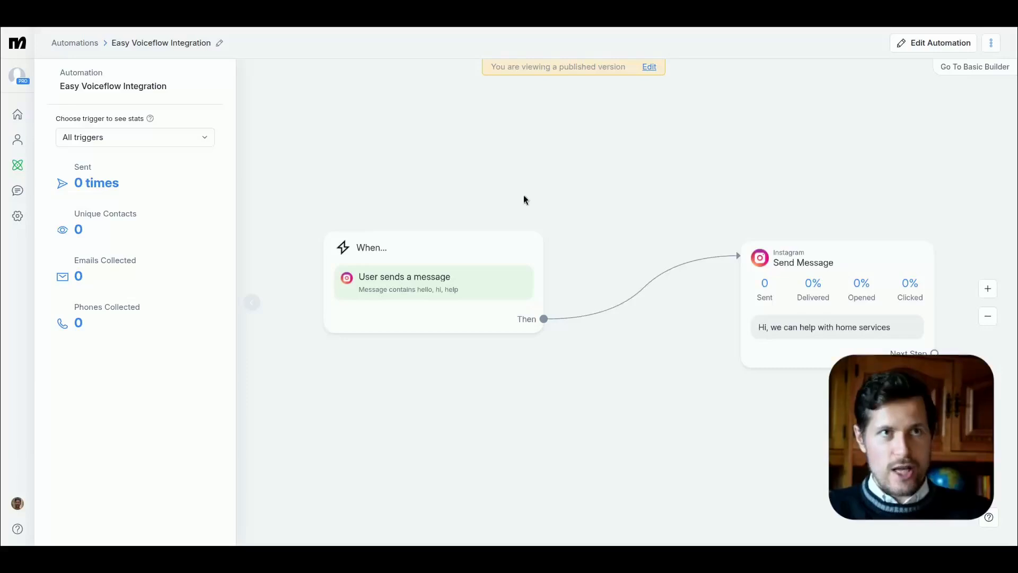
# Step: In the automations list, switch the Easy Voiceflow Integration's message trigger off and back on
pyautogui.click(74, 43)
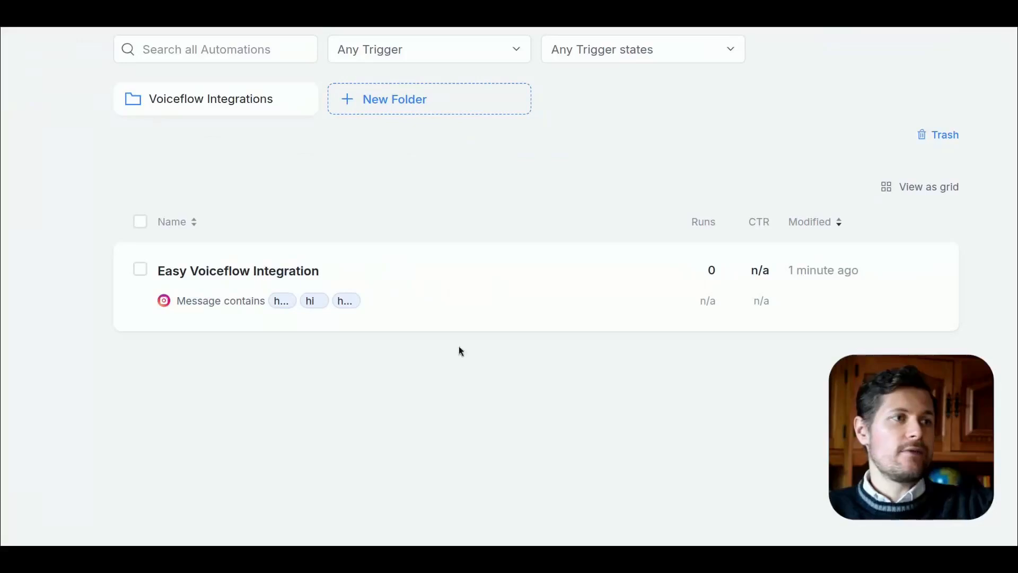
pyautogui.moveTo(637, 312)
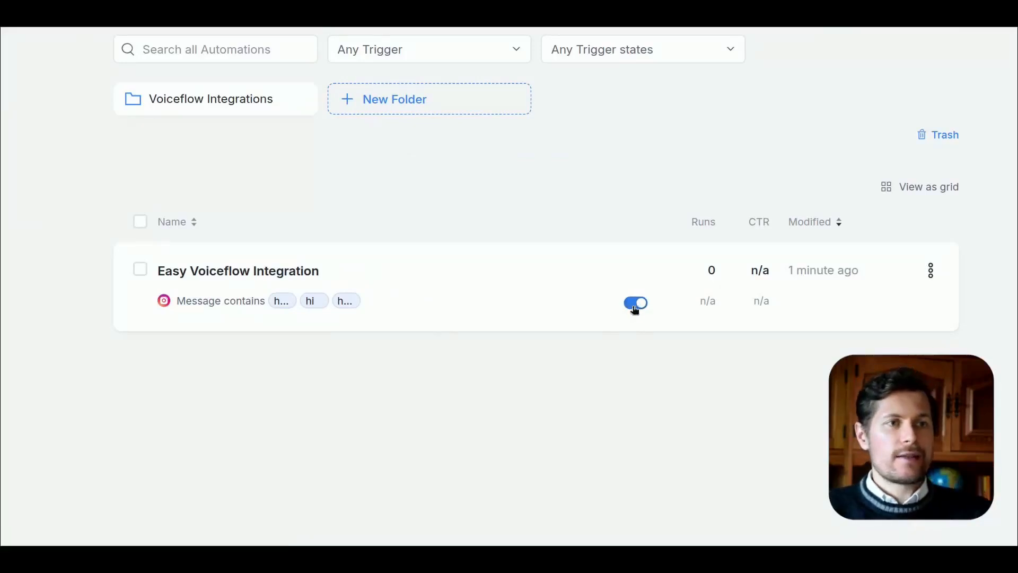
pyautogui.click(636, 303)
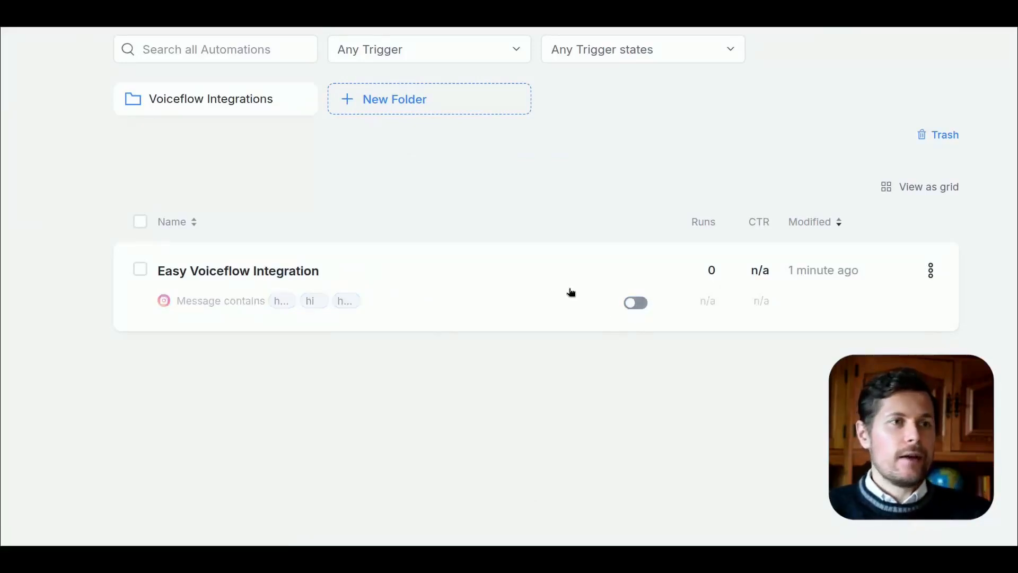
pyautogui.click(632, 303)
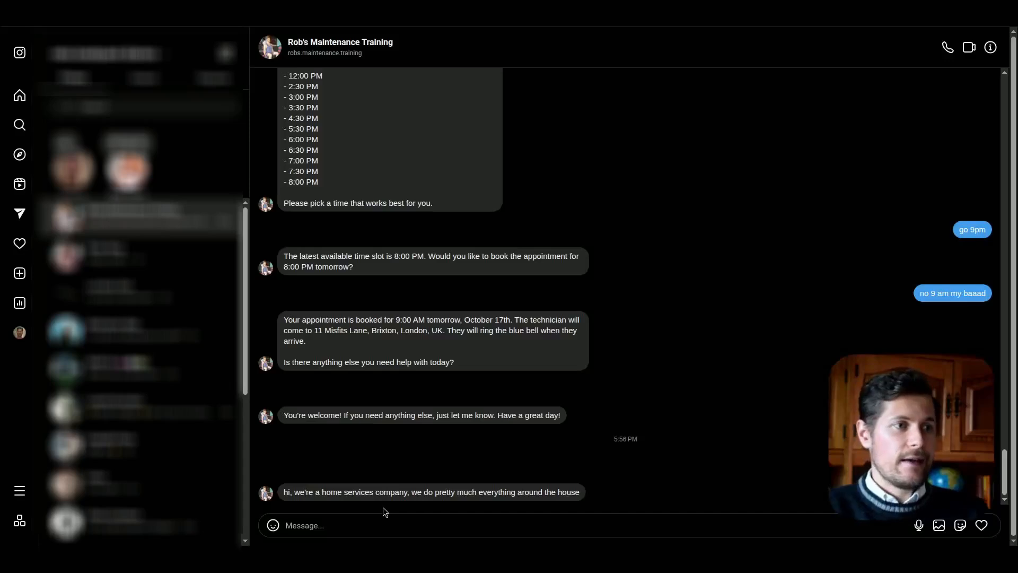
# Step: Switch to Instagram, send "hi, how can you help" in the maintenance business's chat, and highlight the automated reply
pyautogui.write('hi, how can you help')
pyautogui.press('Return')
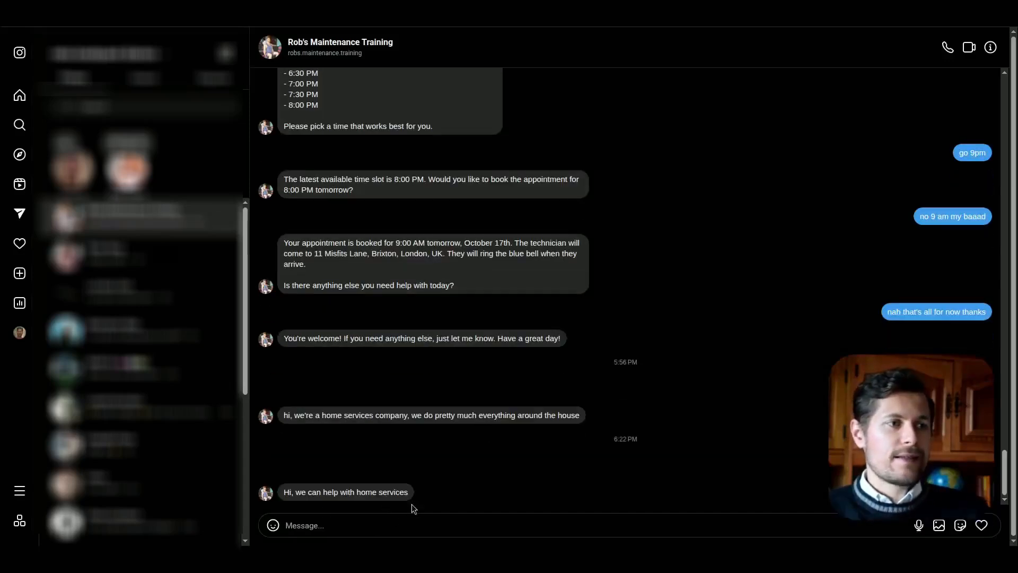
pyautogui.moveTo(284, 493); pyautogui.dragTo(400, 492)
pyautogui.click(400, 492)
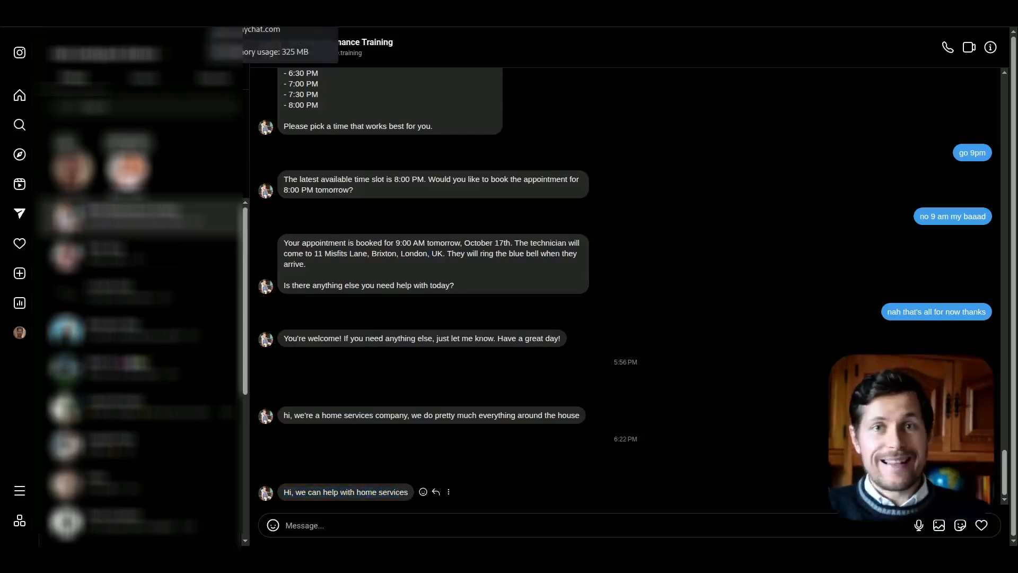
# Step: Send a follow-up message beginning with "i'd like to" in the same Instagram chat
pyautogui.click(461, 522)
pyautogui.write("i'd")
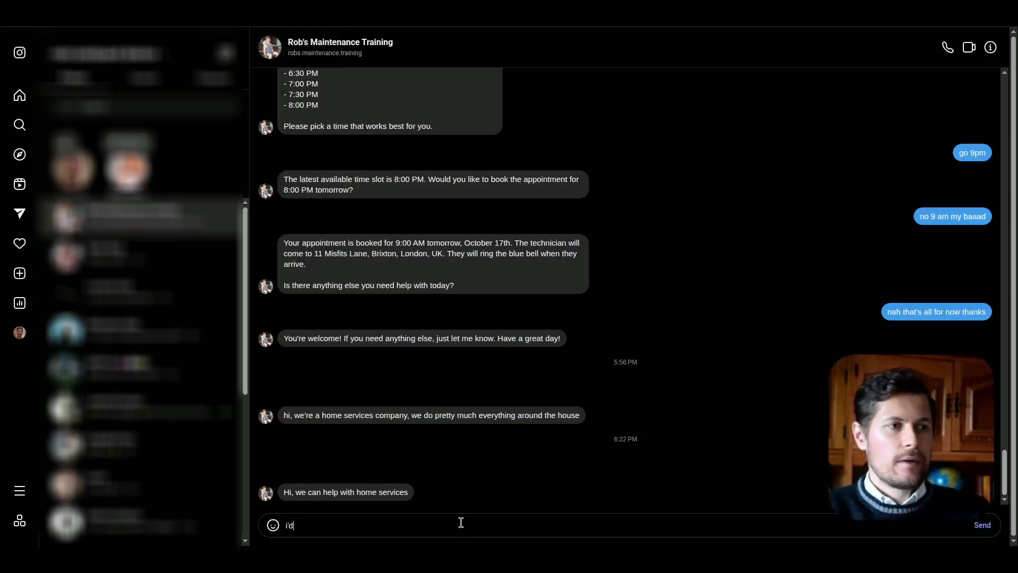
pyautogui.write(' like to')
pyautogui.press('Return')
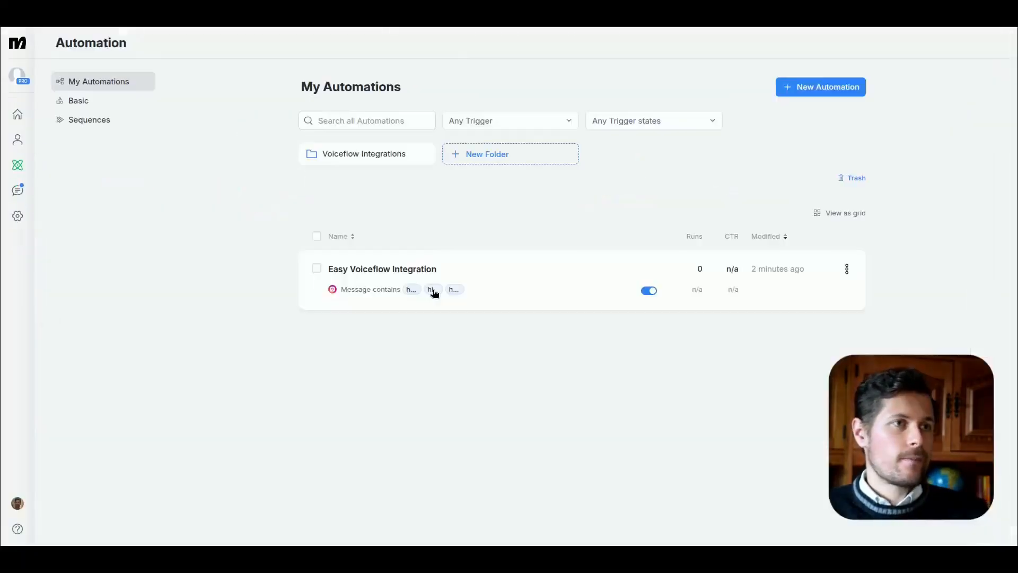
# Step: Switch back to Manychat, view the Easy Voiceflow Integration's message trigger, and open the contact's Instagram conversation in Live Chat
pyautogui.click(432, 292)
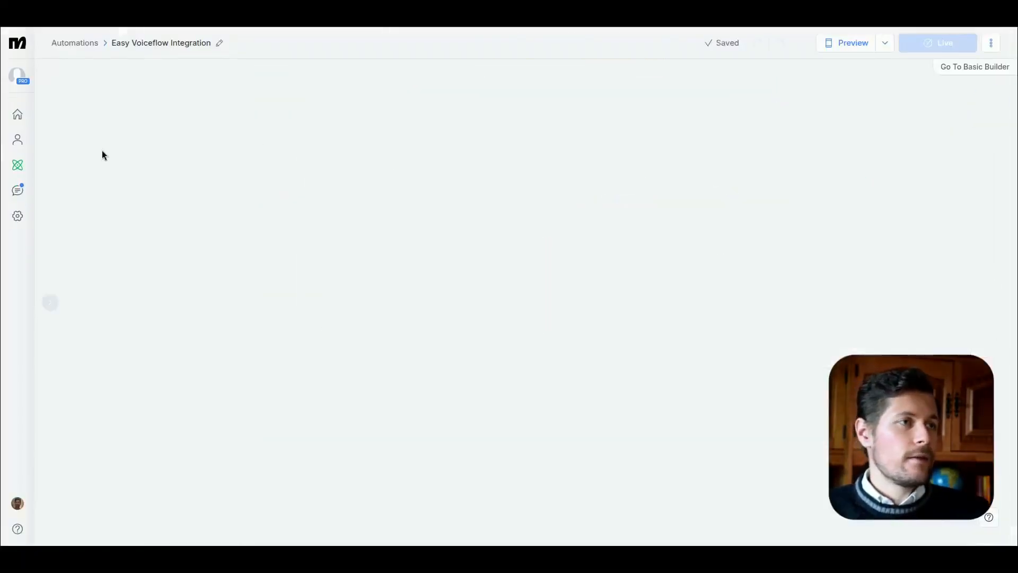
pyautogui.click(229, 271)
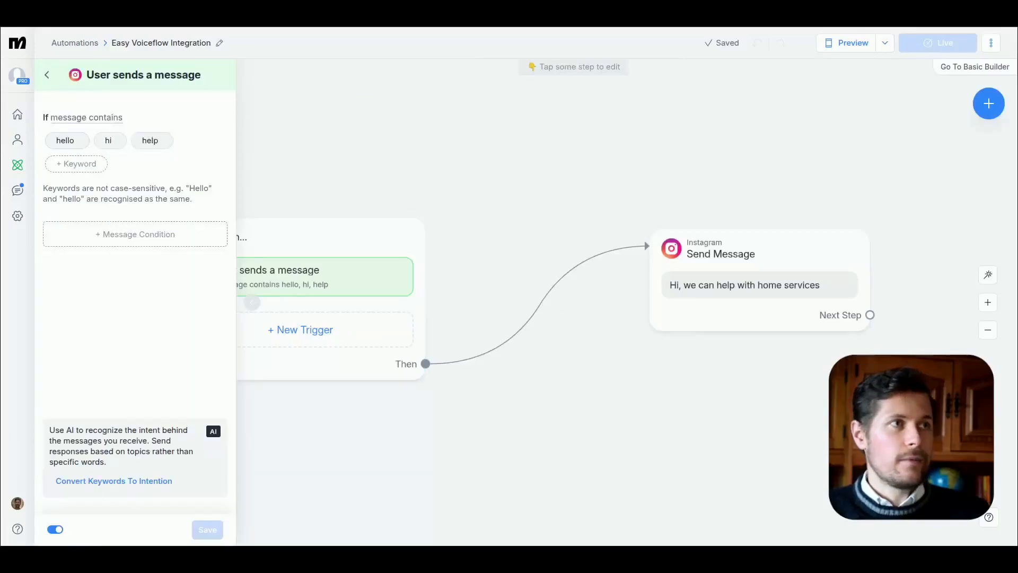
pyautogui.click(16, 194)
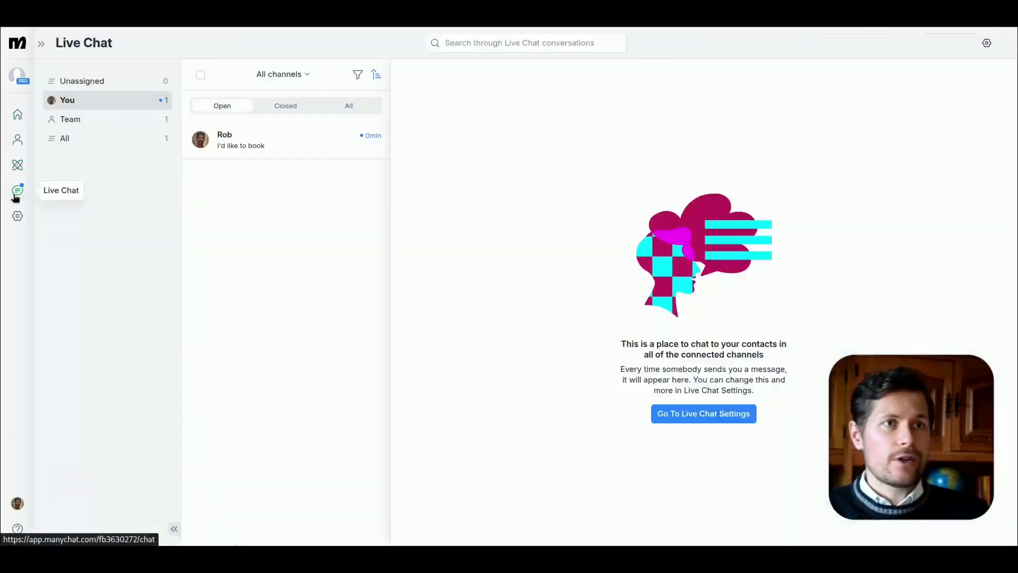
pyautogui.click(231, 137)
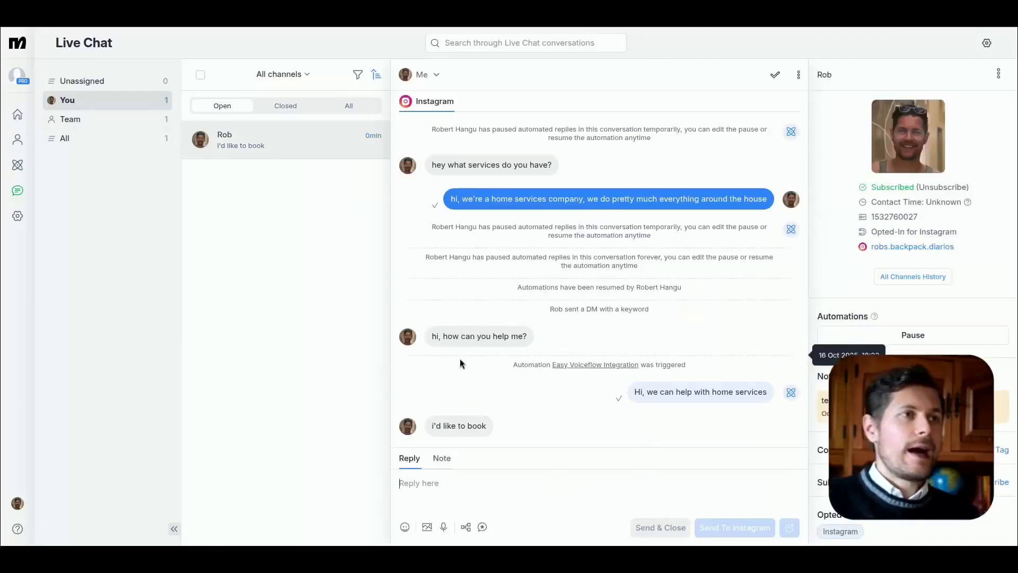
# Step: Reopen the Easy Voiceflow Integration automation in edit mode and open its "User sends a message" trigger
pyautogui.click(17, 165)
pyautogui.click(423, 272)
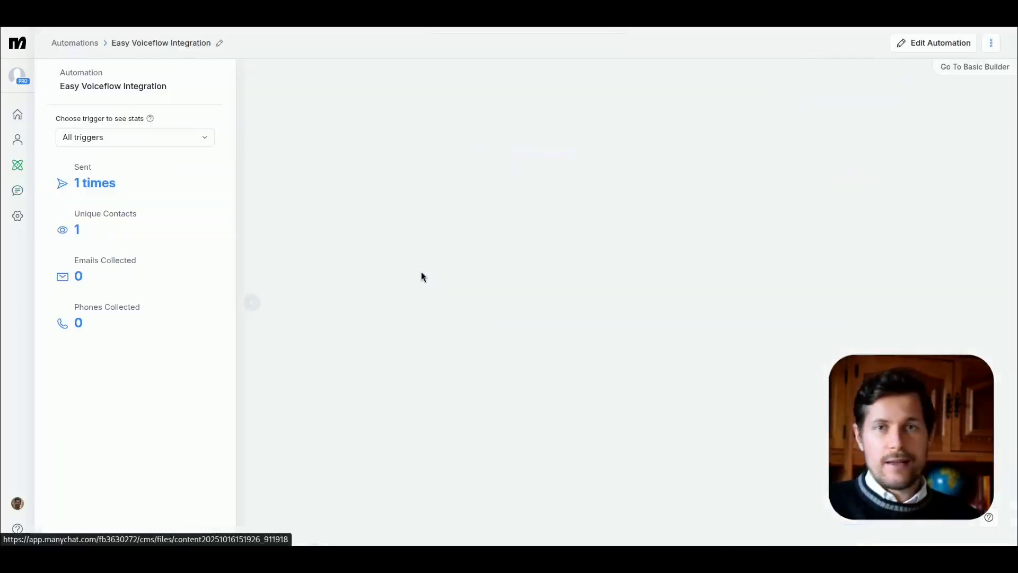
pyautogui.click(456, 239)
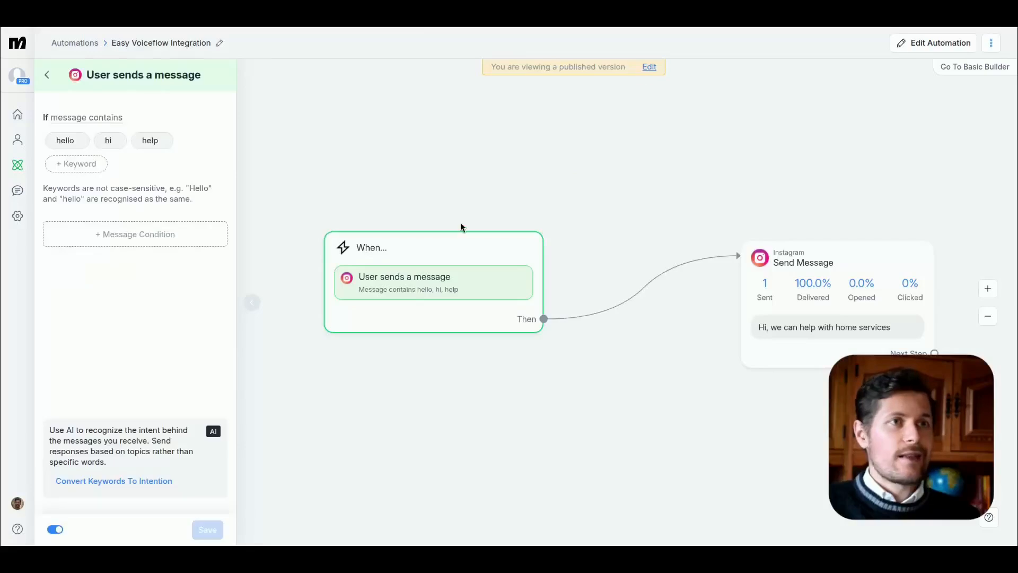
pyautogui.click(649, 67)
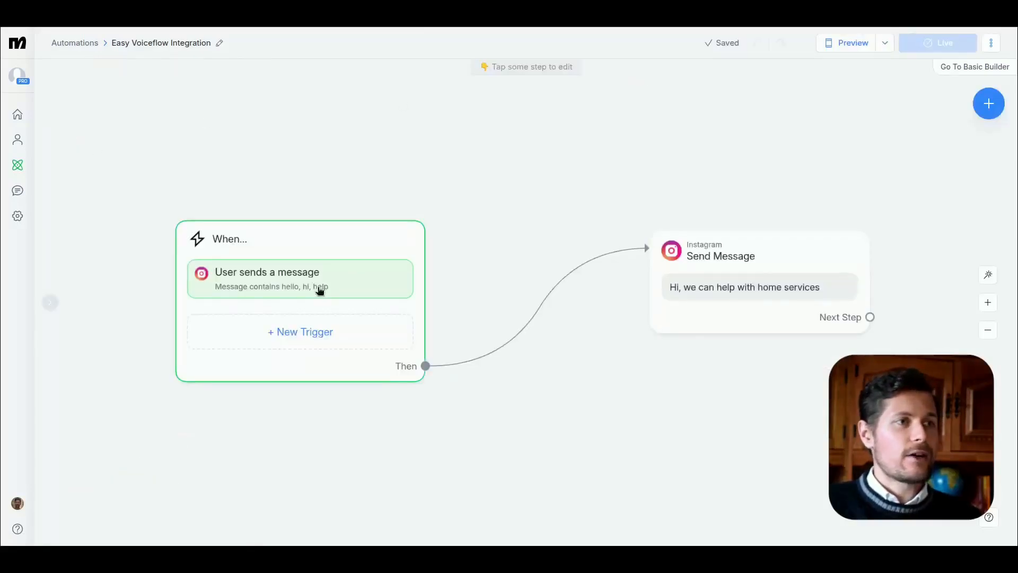
pyautogui.click(507, 299)
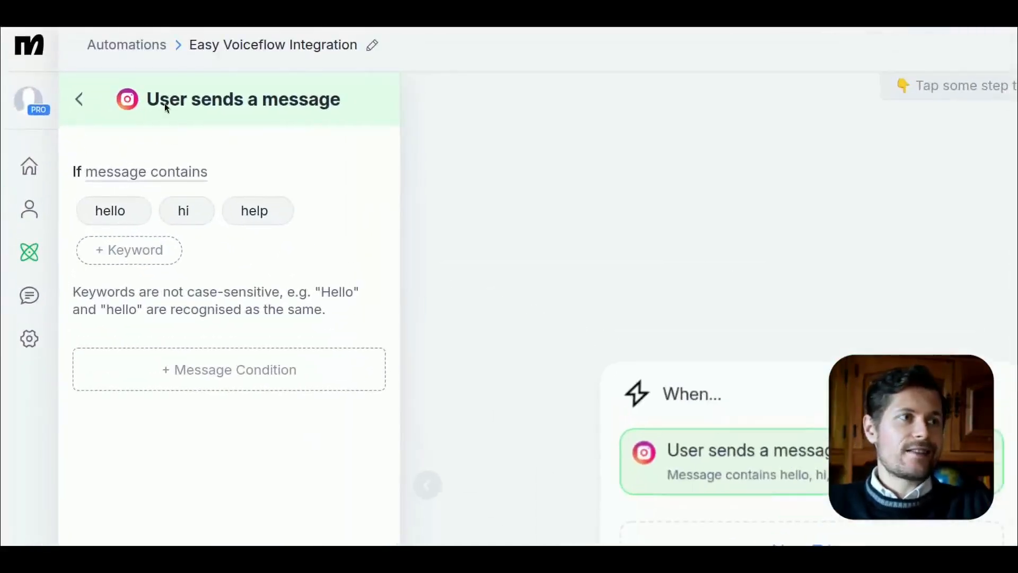
# Step: Try switching the trigger condition to "Message doesn't contain" and remove the keywords "hello" and "hi"
pyautogui.click(90, 117)
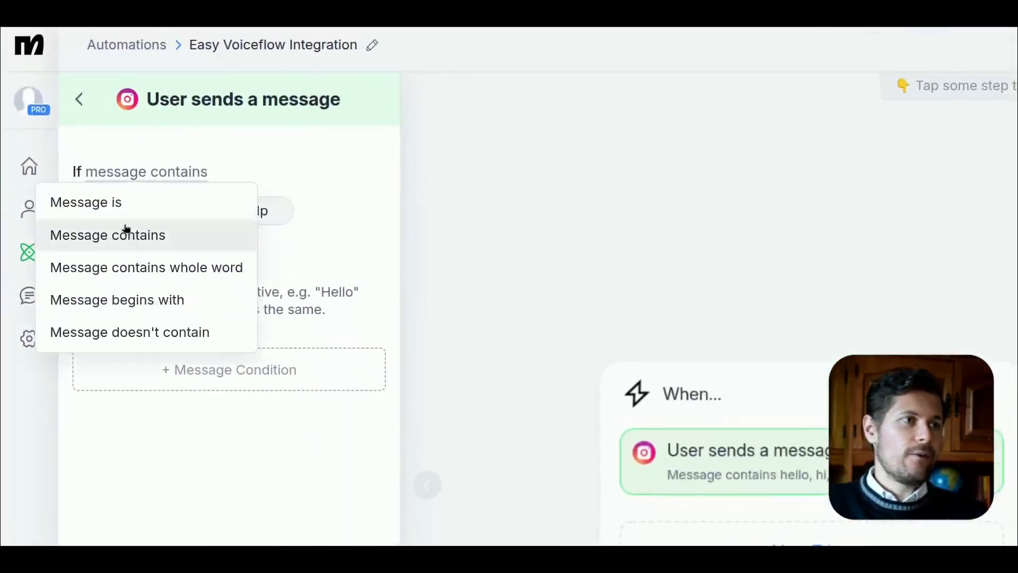
pyautogui.click(133, 338)
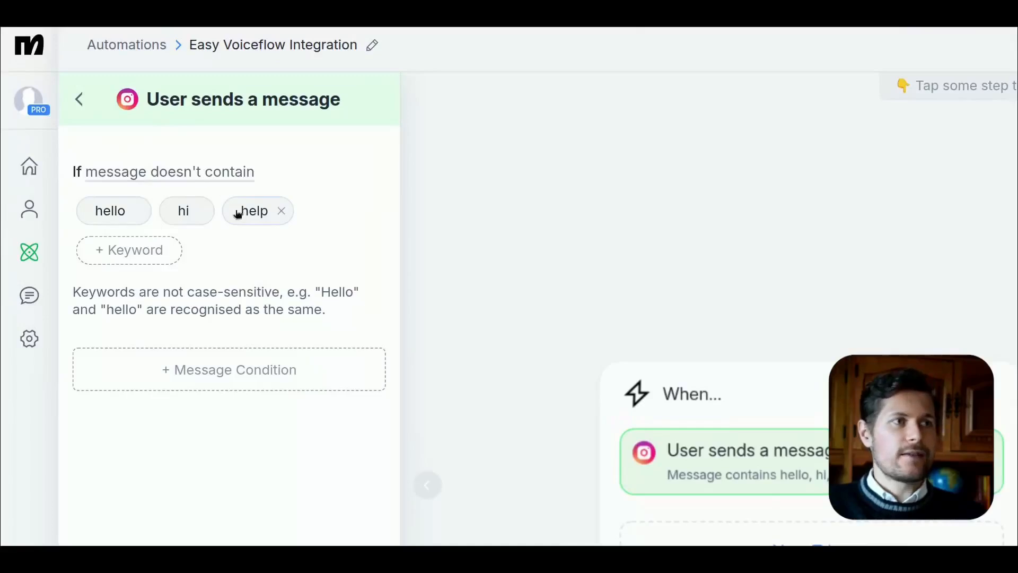
pyautogui.click(137, 212)
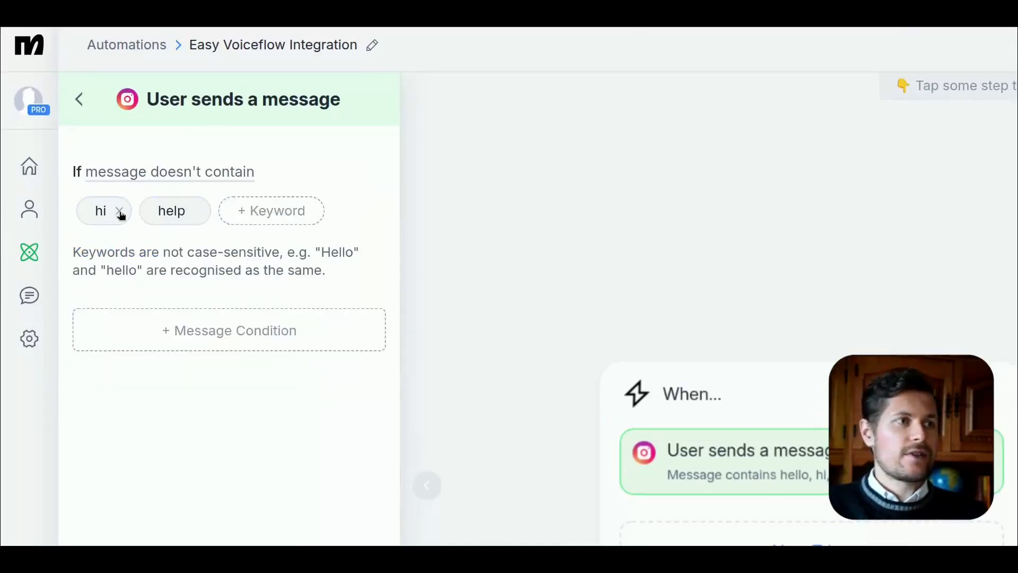
pyautogui.click(122, 215)
pyautogui.click(199, 210)
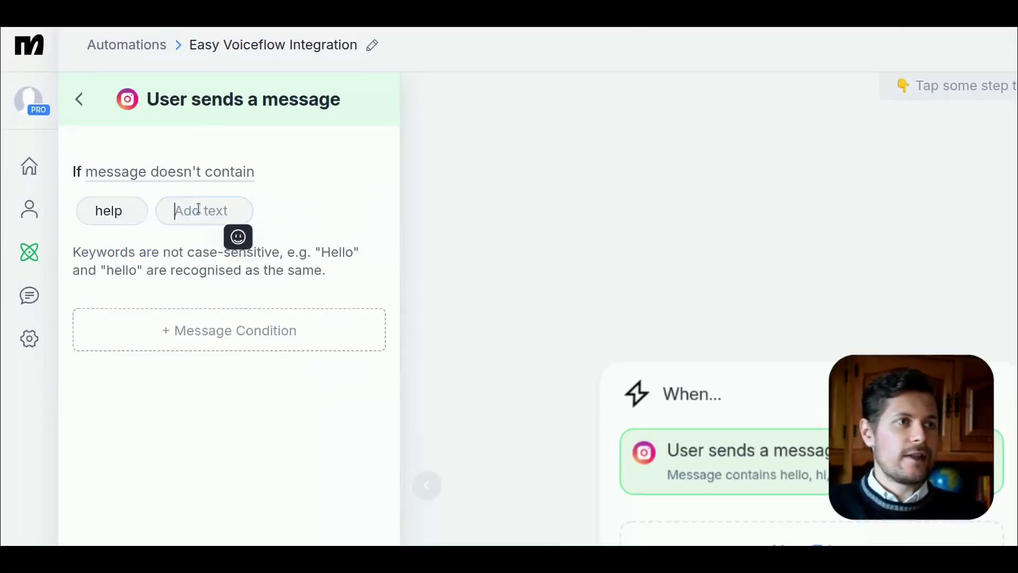
pyautogui.click(136, 213)
pyautogui.press('Return')
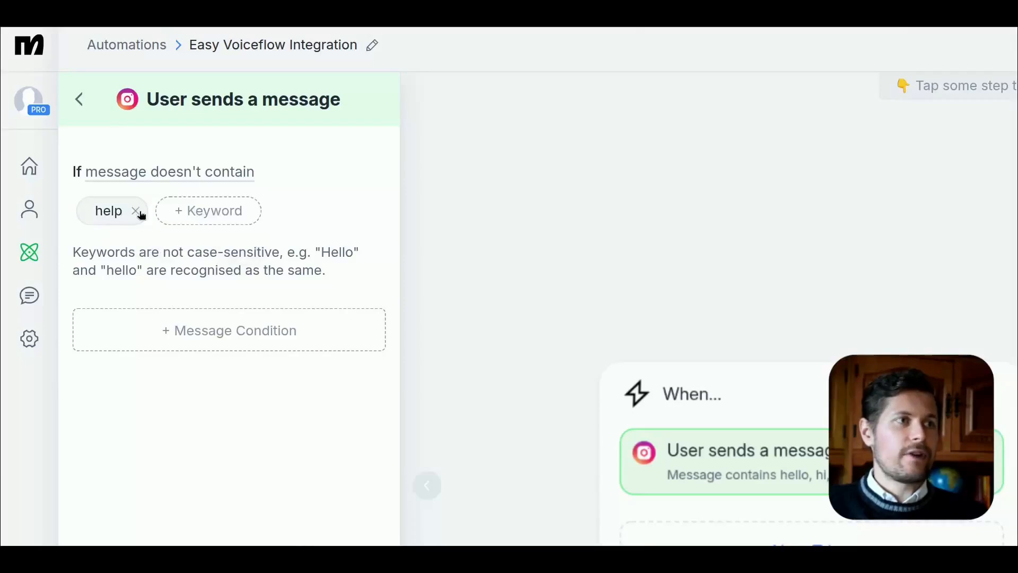
# Step: Try replacing the keyword "help" with a lone "|" under the "message doesn't contain" condition and save the trigger
pyautogui.click(189, 210)
pyautogui.write('|')
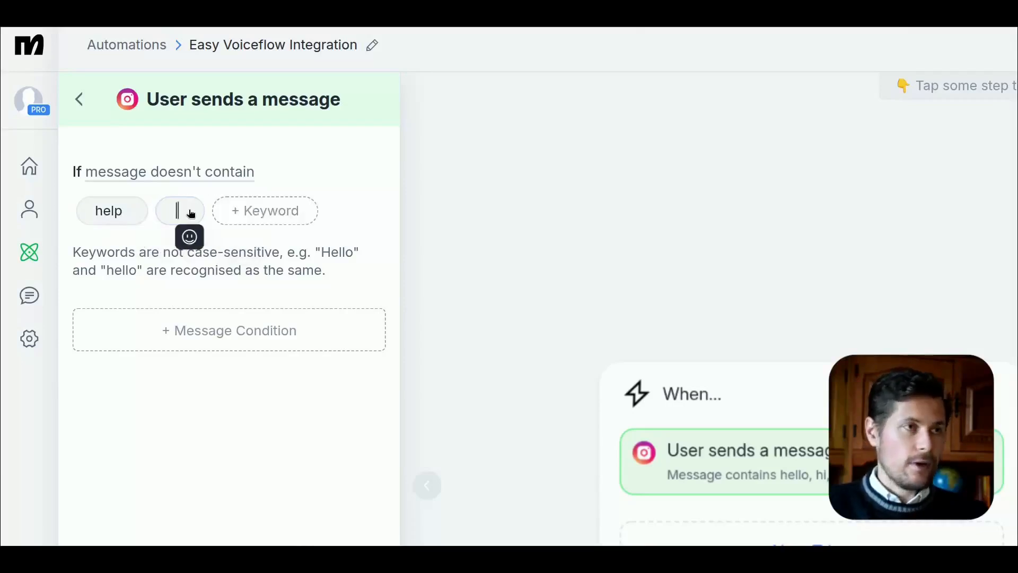
pyautogui.click(313, 240)
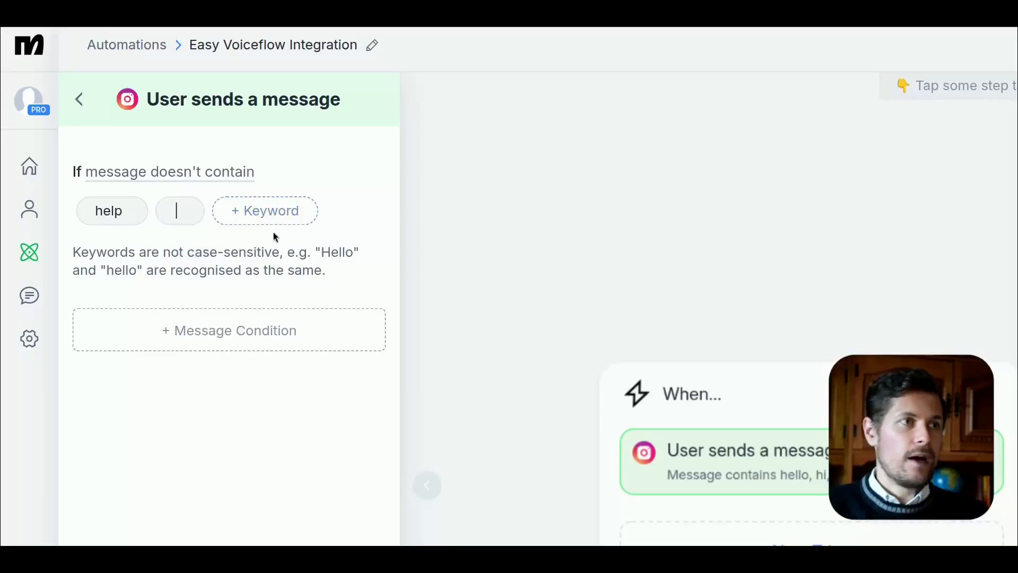
pyautogui.click(133, 212)
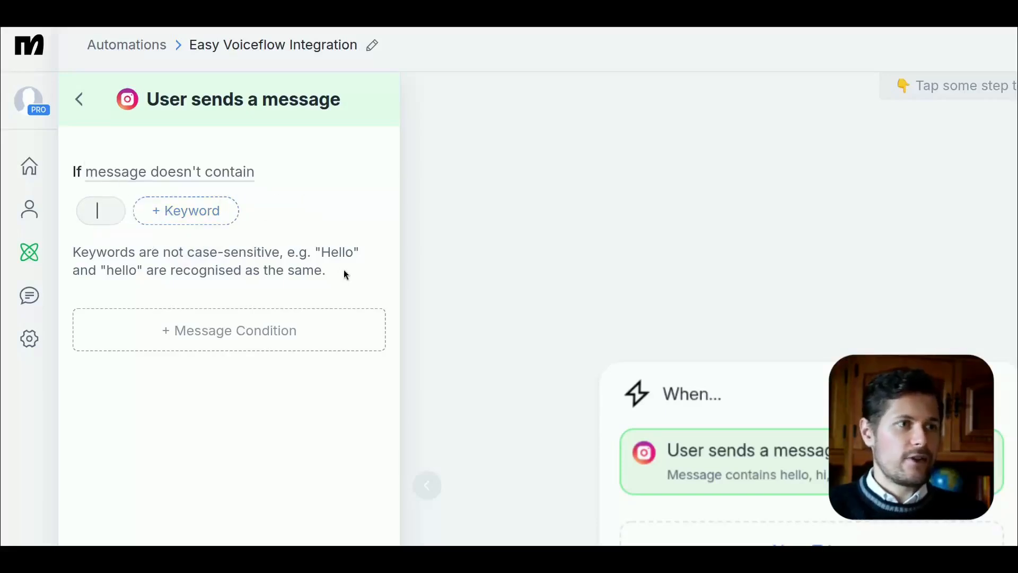
pyautogui.click(207, 530)
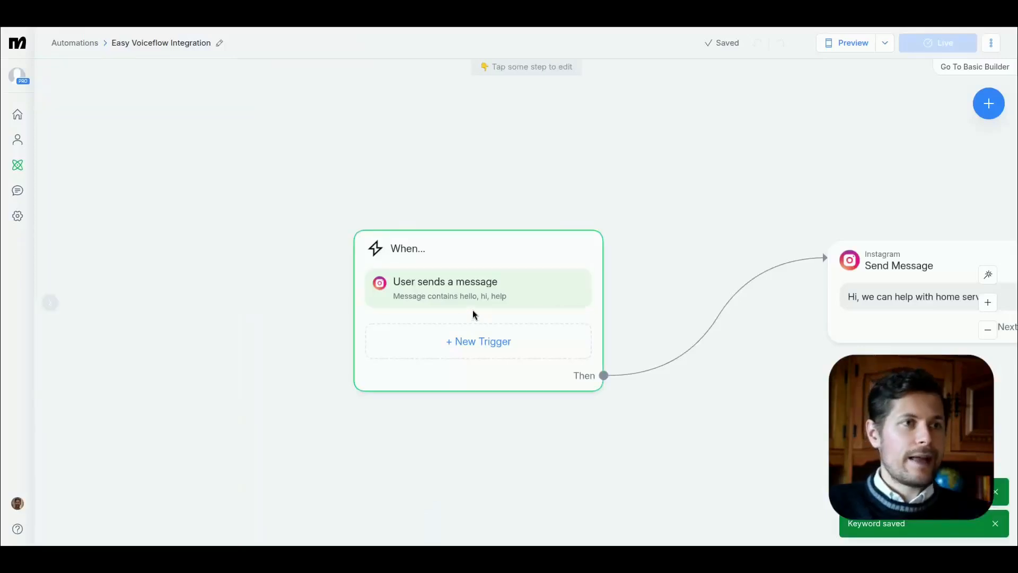
# Step: Reopen the message trigger, keep the "Message contains" condition, and remove the keywords "hello" and "hi"
pyautogui.click(472, 309)
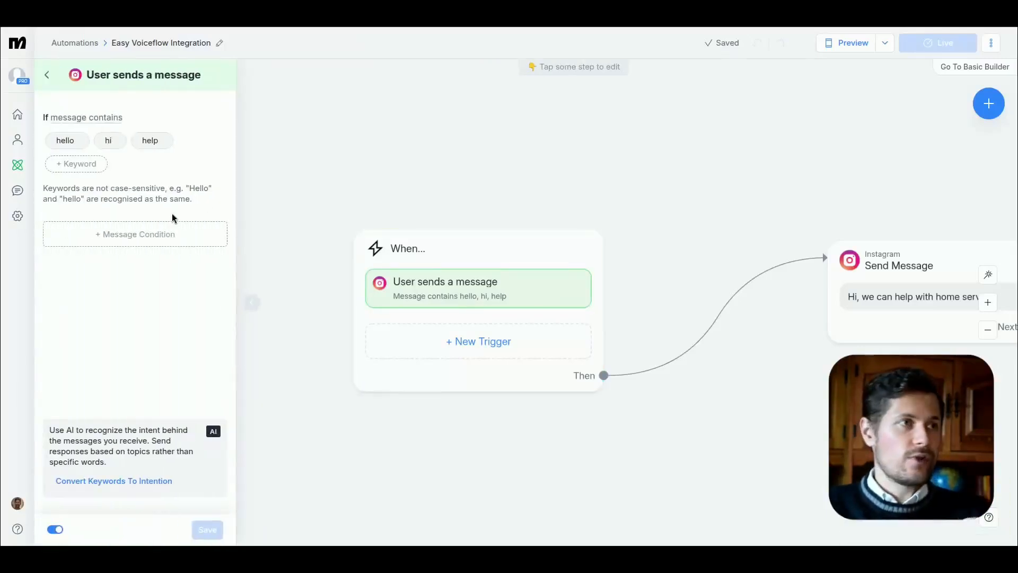
pyautogui.click(131, 131)
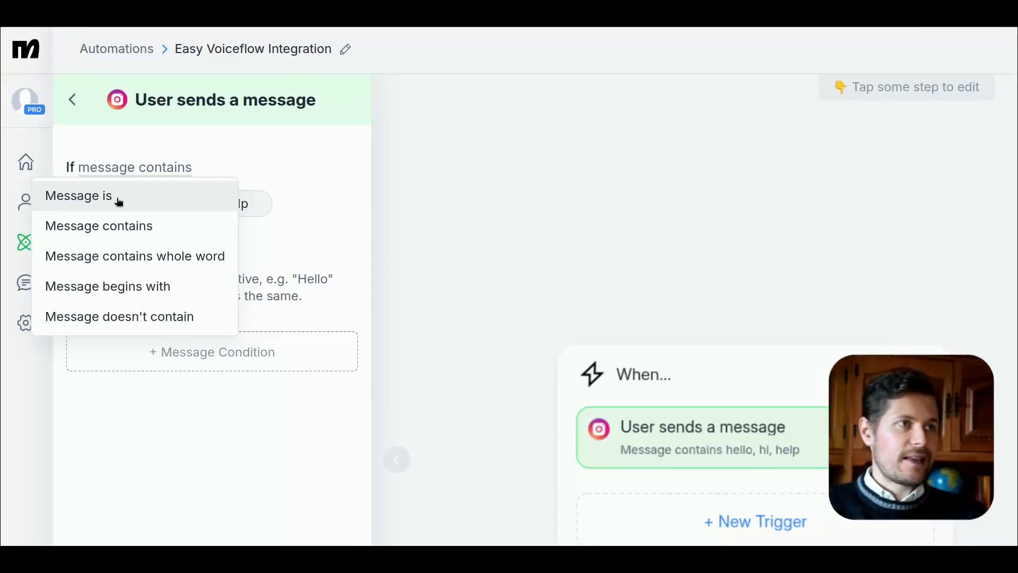
pyautogui.click(222, 225)
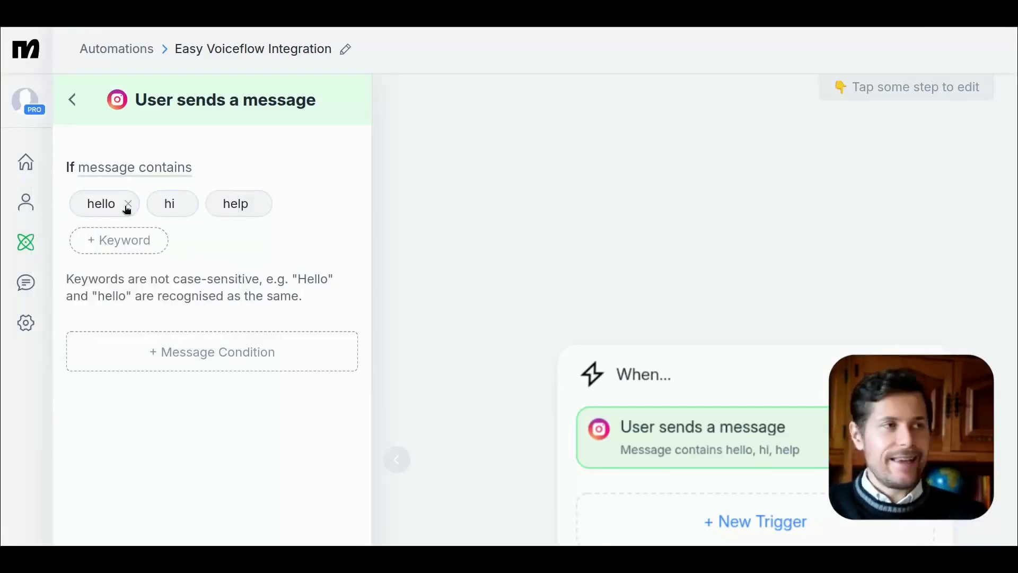
pyautogui.click(128, 204)
pyautogui.click(108, 205)
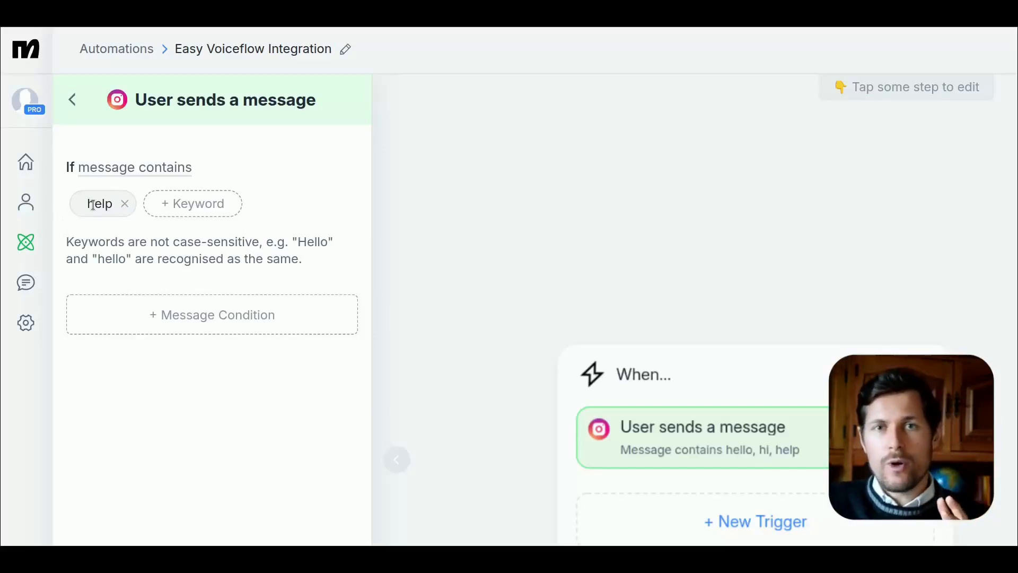
pyautogui.click(173, 215)
pyautogui.write('helps')
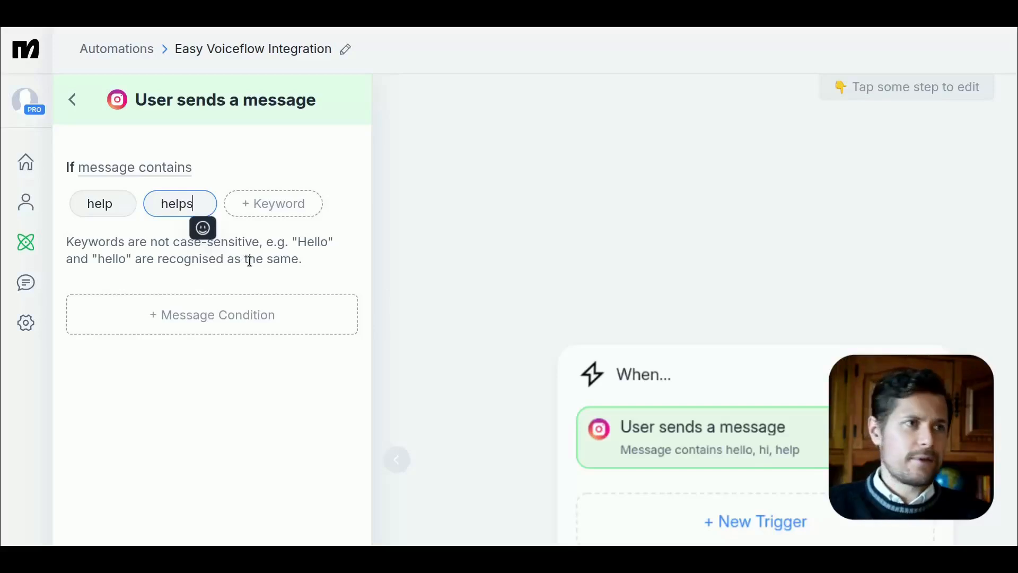
pyautogui.press('BackSpace')
pyautogui.press('BackSpace')
pyautogui.press('BackSpace')
pyautogui.press('BackSpace')
pyautogui.press('BackSpace')
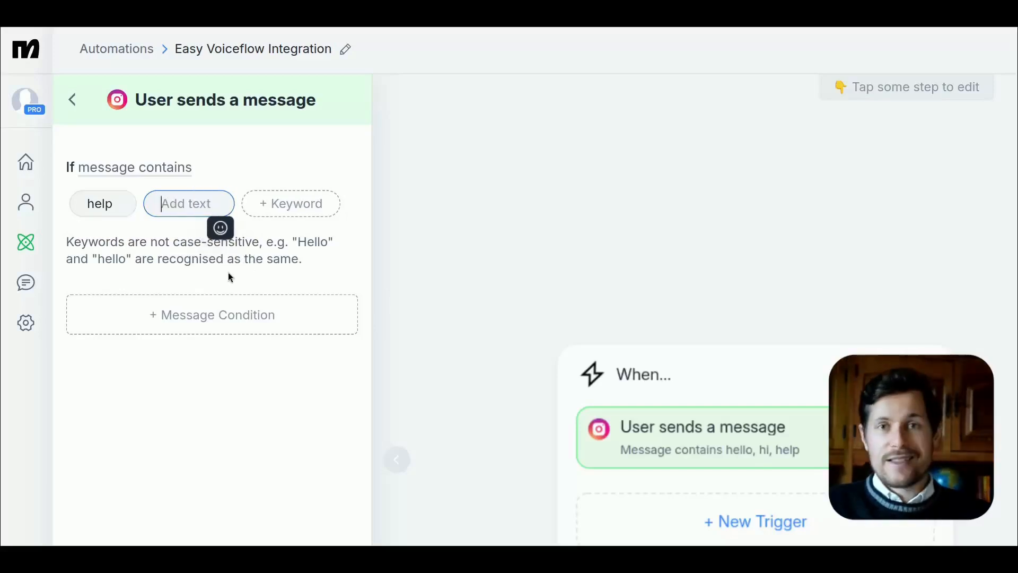
pyautogui.click(125, 203)
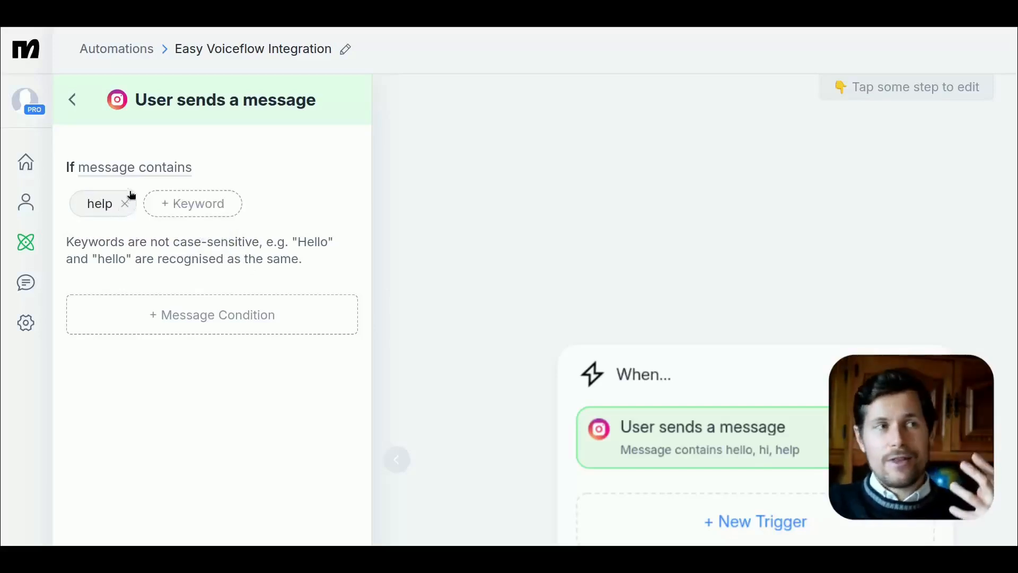
# Step: Add the vowels "a", "e", "o", "u" and "i" as separate keywords of the "message contains" trigger
pyautogui.click(177, 206)
pyautogui.write('a')
pyautogui.press('Return')
pyautogui.write('e')
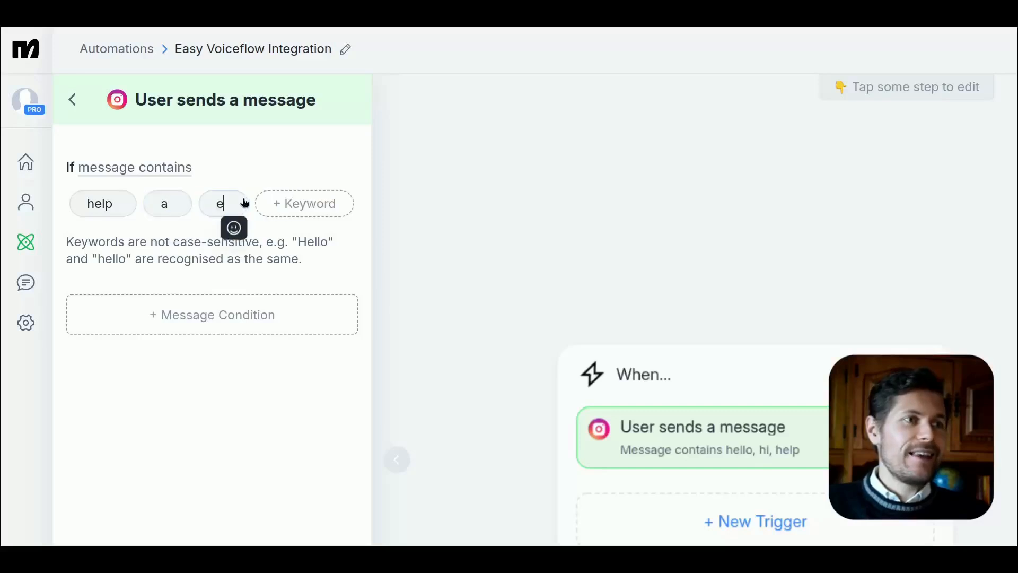
pyautogui.press('Return')
pyautogui.write('o')
pyautogui.press('Return')
pyautogui.write('u')
pyautogui.press('Return')
pyautogui.click(178, 240)
pyautogui.write('i')
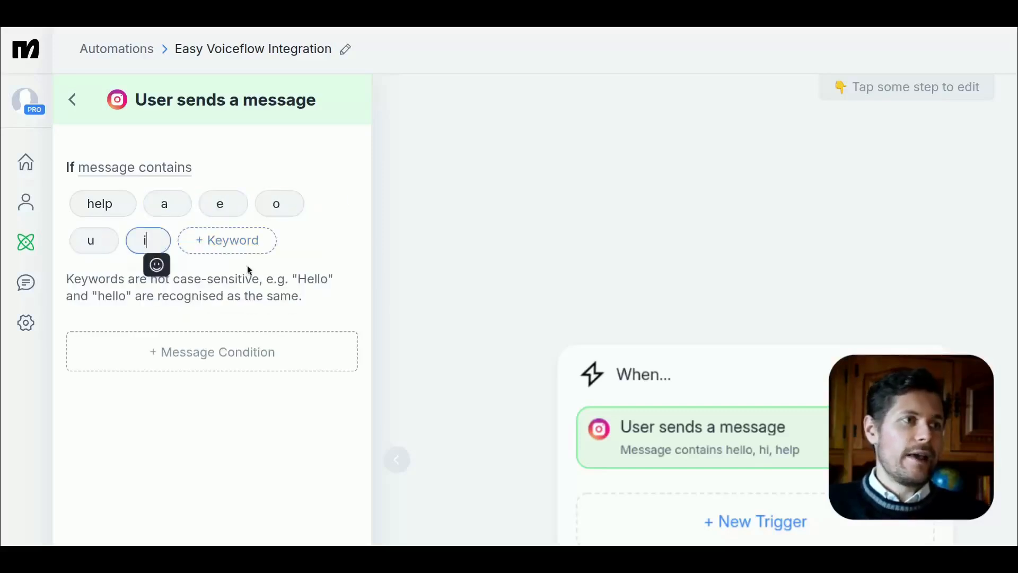
pyautogui.press('Return')
# Step: Remove the keyword "help" from the message trigger and save it
pyautogui.click(125, 204)
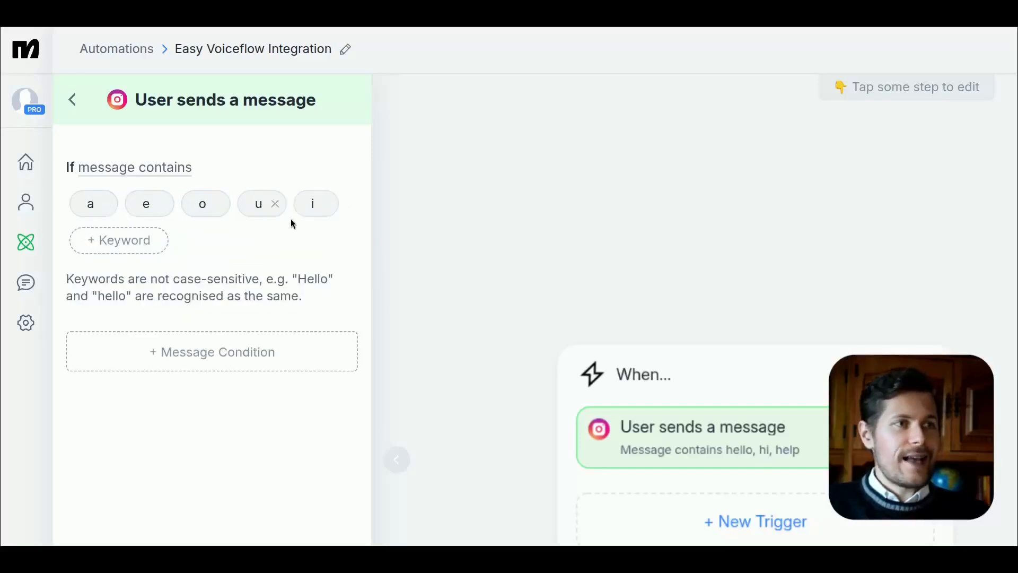
pyautogui.click(407, 291)
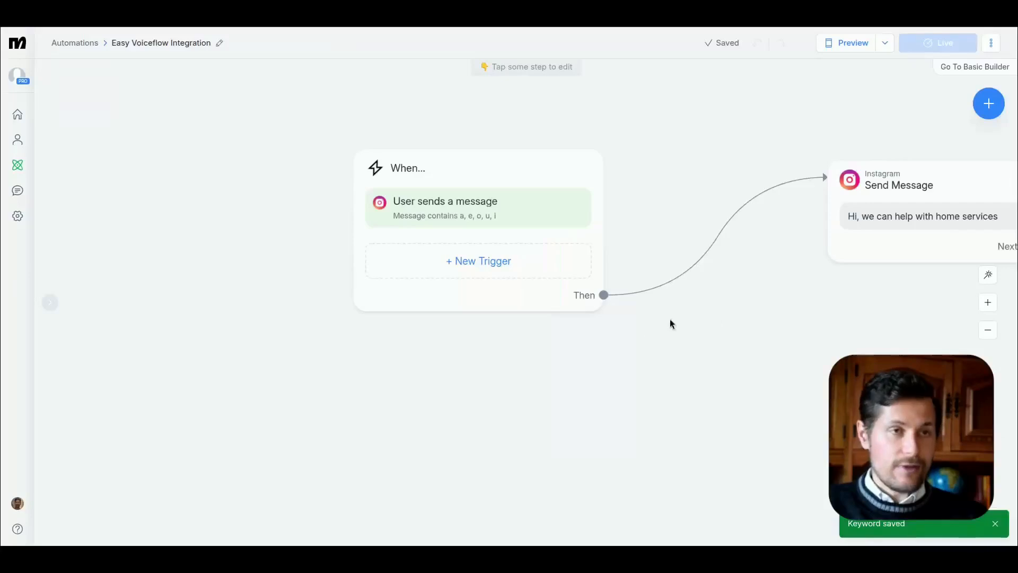
pyautogui.moveTo(856, 118); pyautogui.dragTo(766, 193)
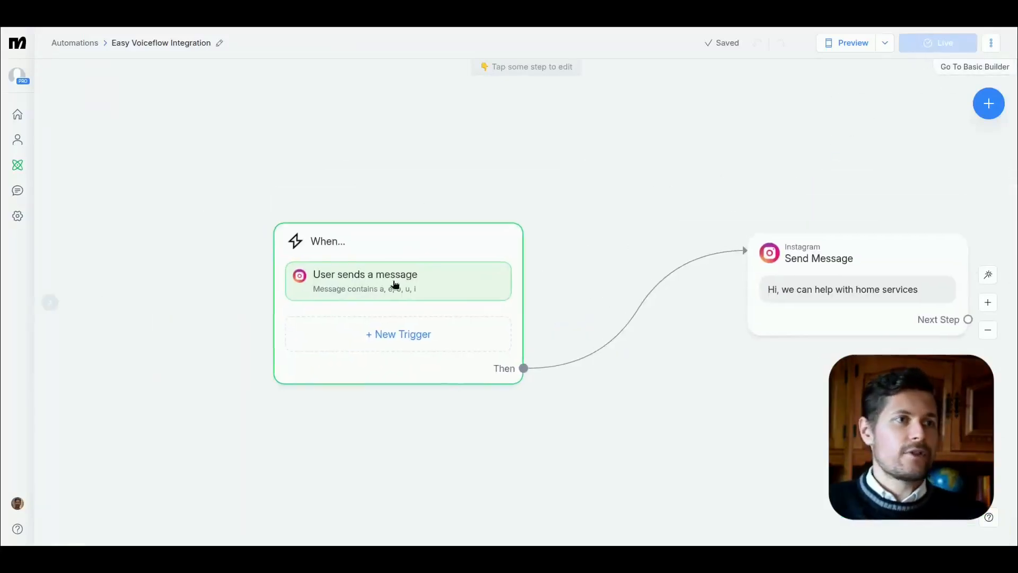
pyautogui.click(336, 263)
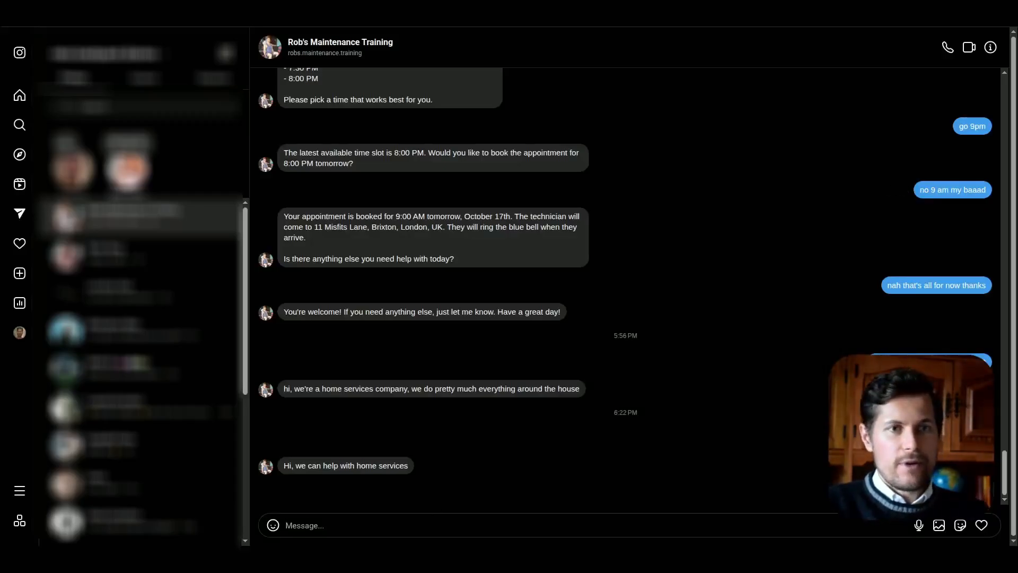
# Step: Switch to Instagram and send the vowel-free message "lmk" in the maintenance business's chat
pyautogui.click(333, 523)
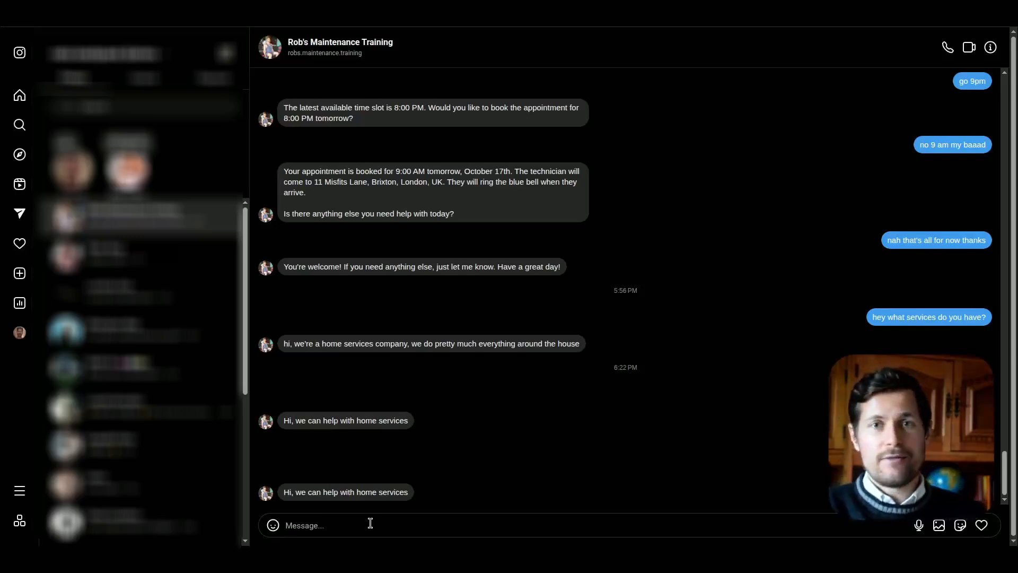
pyautogui.write('Im')
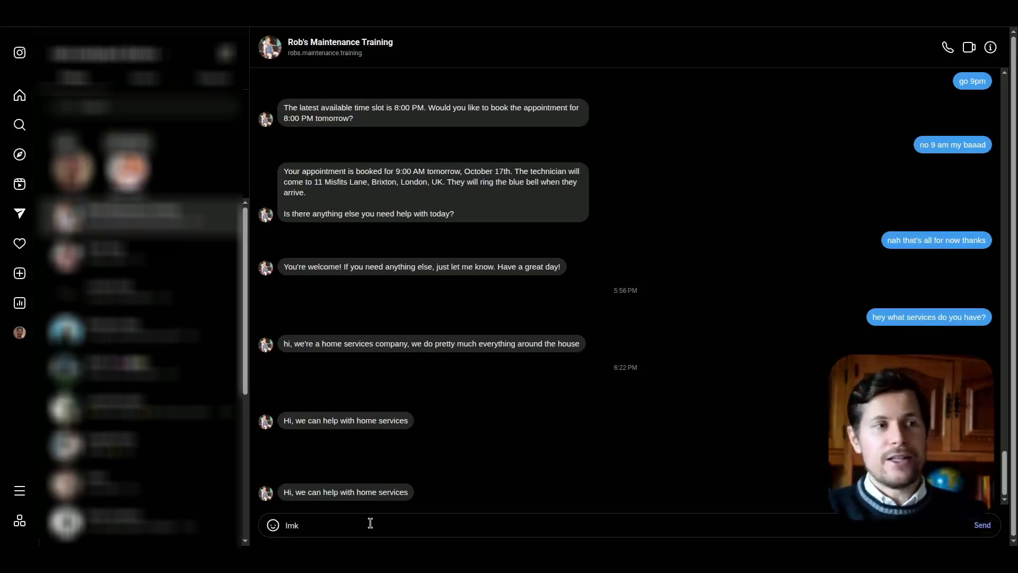
pyautogui.press('Return')
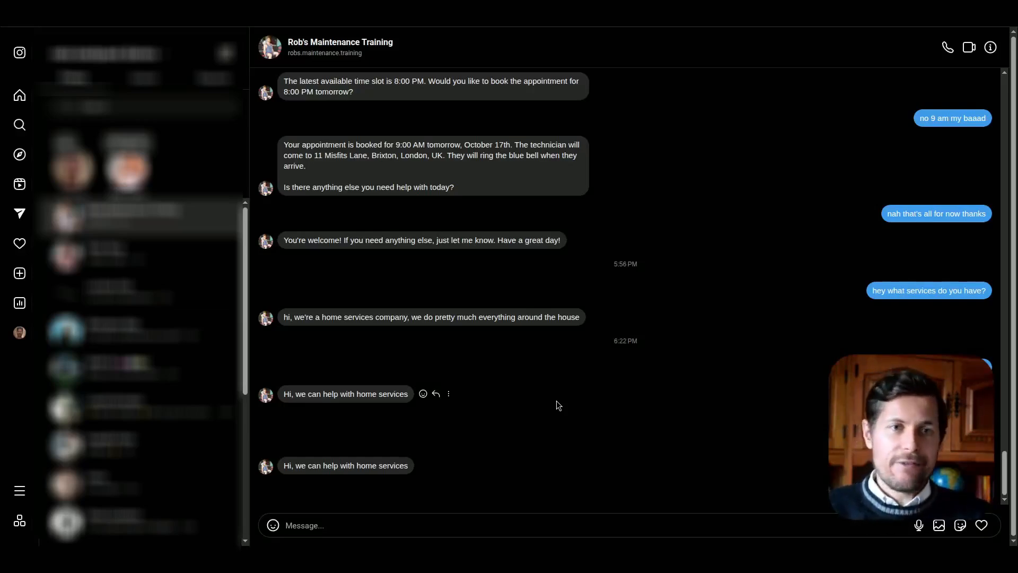
# Step: Send another test message beginning with "are you" in the same Instagram chat
pyautogui.click(382, 525)
pyautogui.write('are you t')
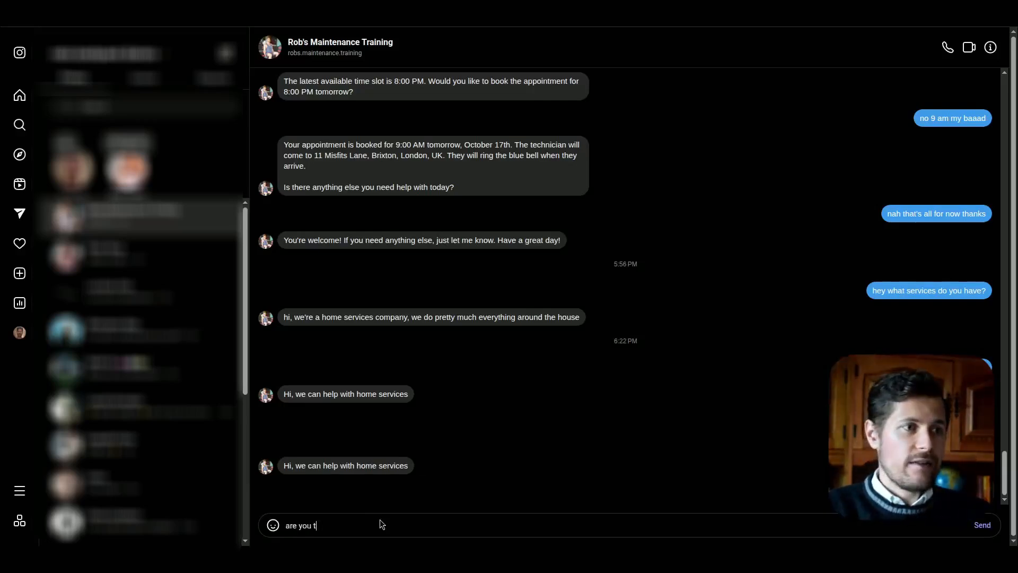
pyautogui.press('Return')
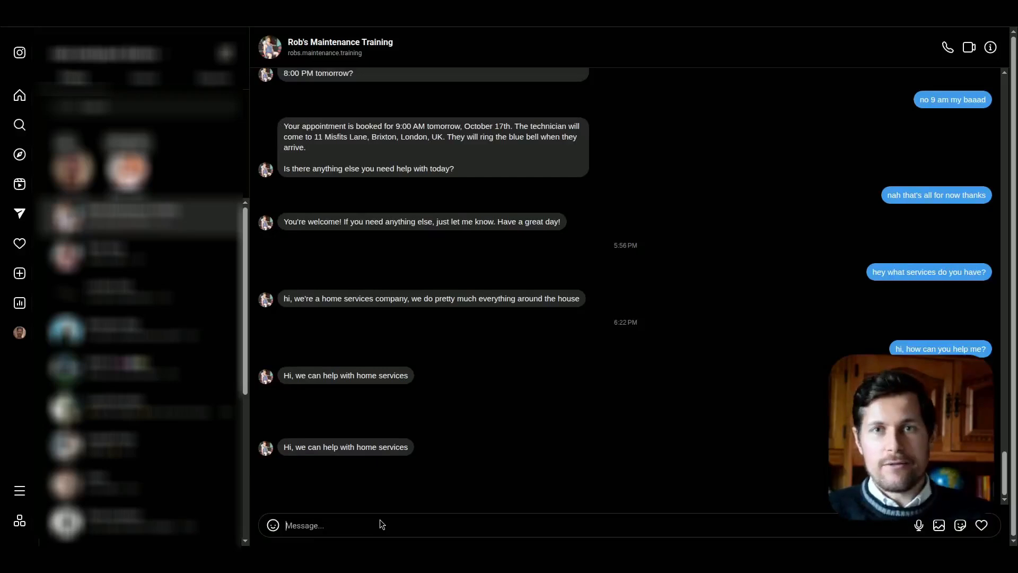
# Step: Check the latest automated reply in the maintenance business's Instagram chat
pyautogui.moveTo(282, 493); pyautogui.dragTo(391, 493)
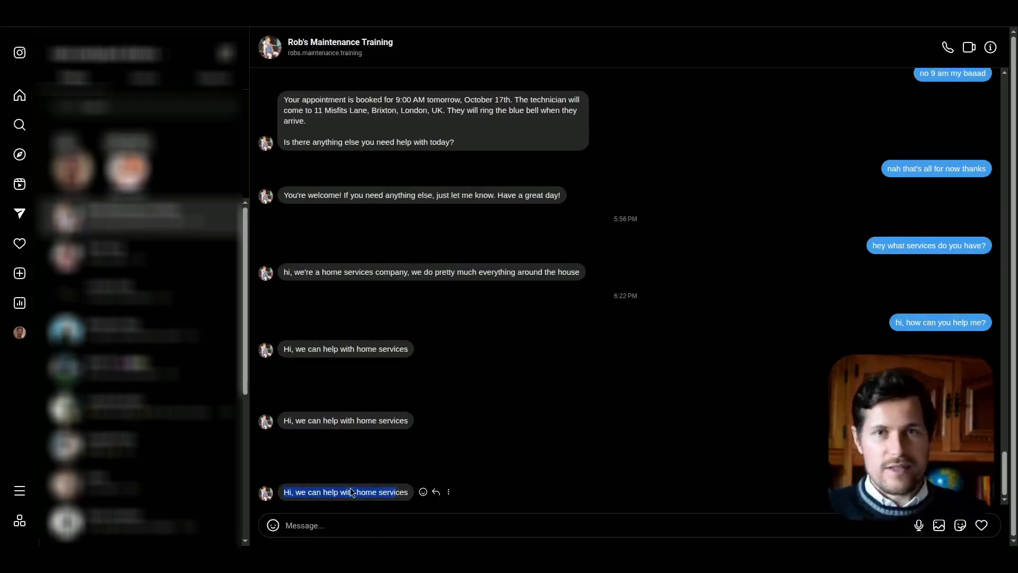
pyautogui.click(469, 525)
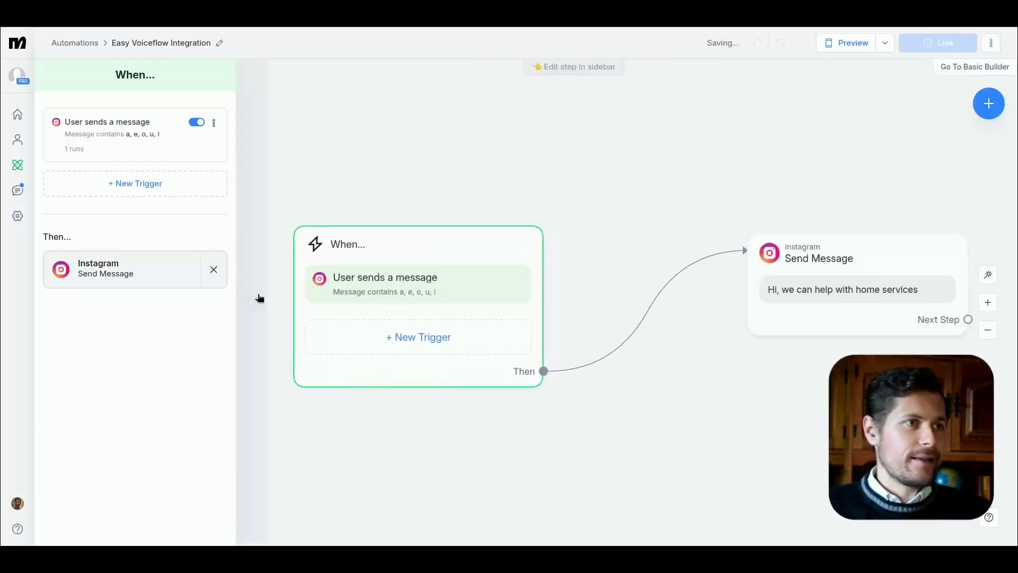
# Step: Switch back to the Manychat automation and add an Actions step to the flow
pyautogui.click(253, 301)
pyautogui.moveTo(769, 266); pyautogui.dragTo(844, 258)
pyautogui.moveTo(569, 205); pyautogui.dragTo(505, 196)
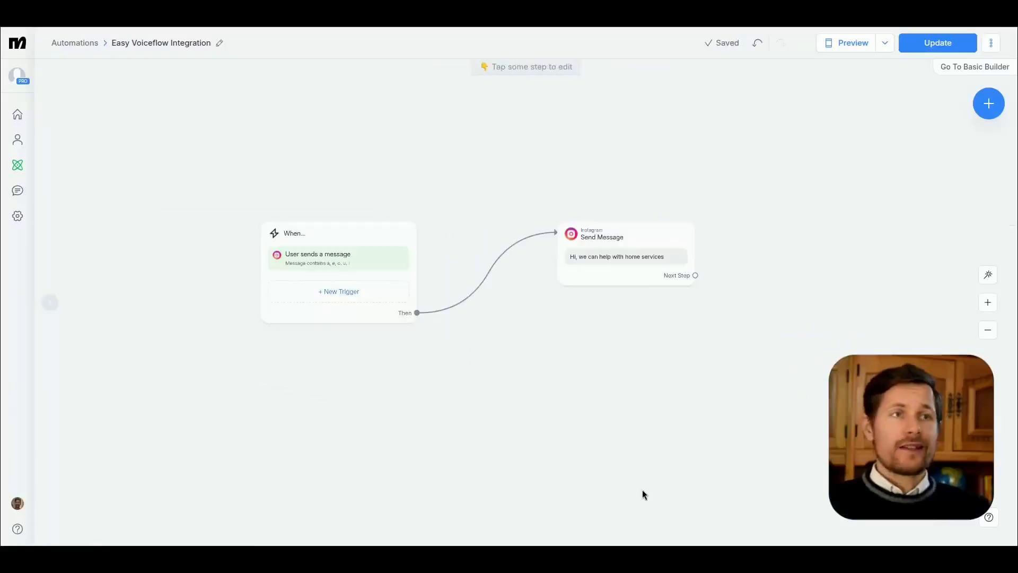
pyautogui.moveTo(527, 325)
pyautogui.mouseDown()
pyautogui.moveTo(554, 329)
pyautogui.moveTo(548, 341)
pyautogui.moveTo(534, 329)
pyautogui.mouseUp()
pyautogui.click(989, 103)
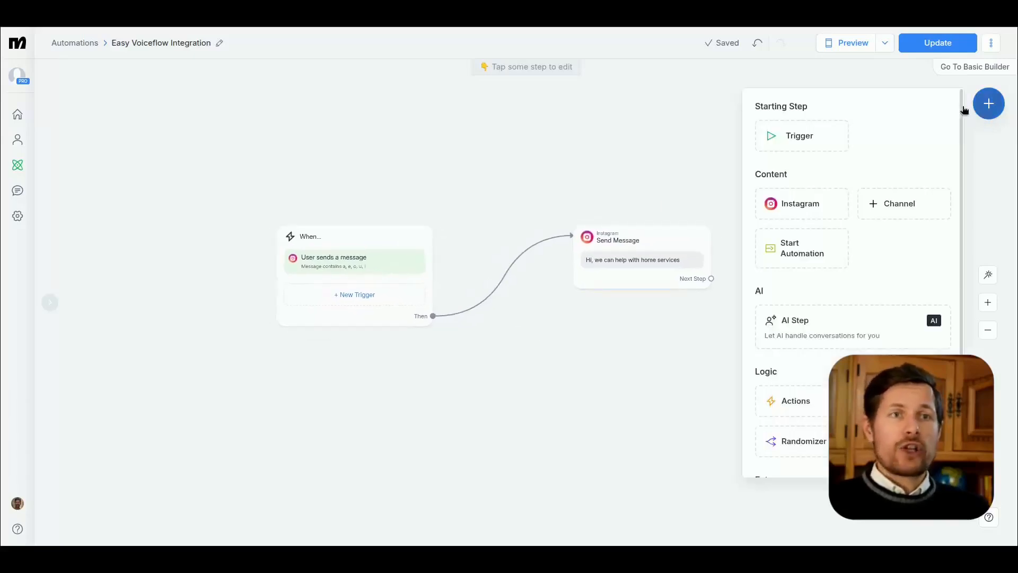
pyautogui.scroll(-1, 822, 273)
pyautogui.click(798, 338)
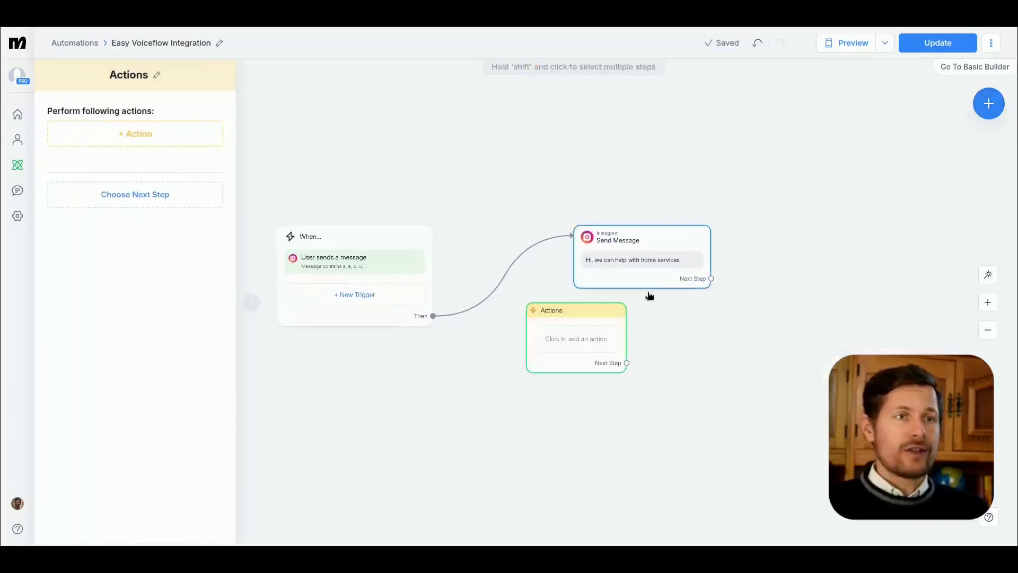
# Step: Add a Make External Request automation action to the new Actions step
pyautogui.click(133, 127)
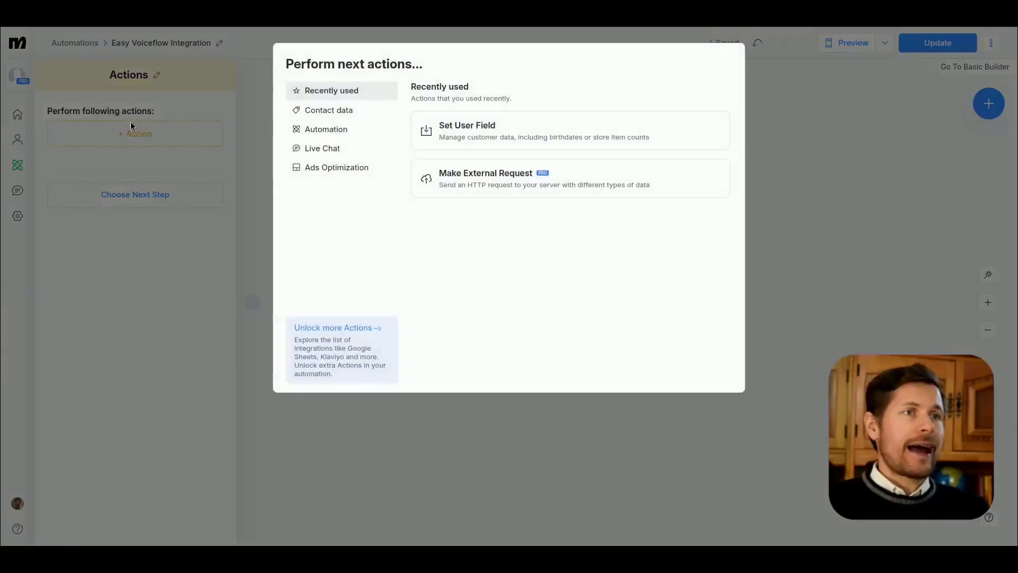
pyautogui.click(335, 129)
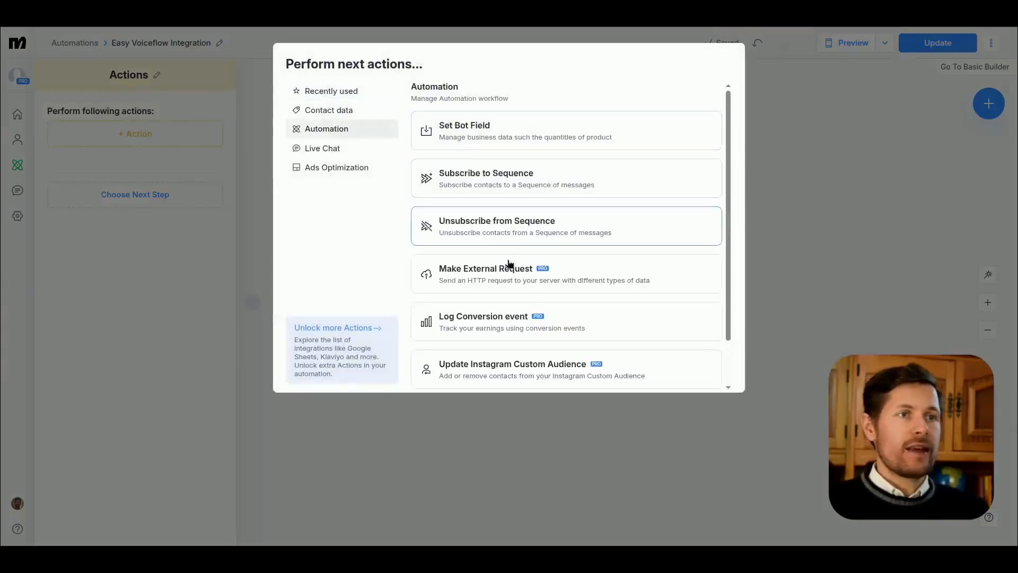
pyautogui.click(483, 275)
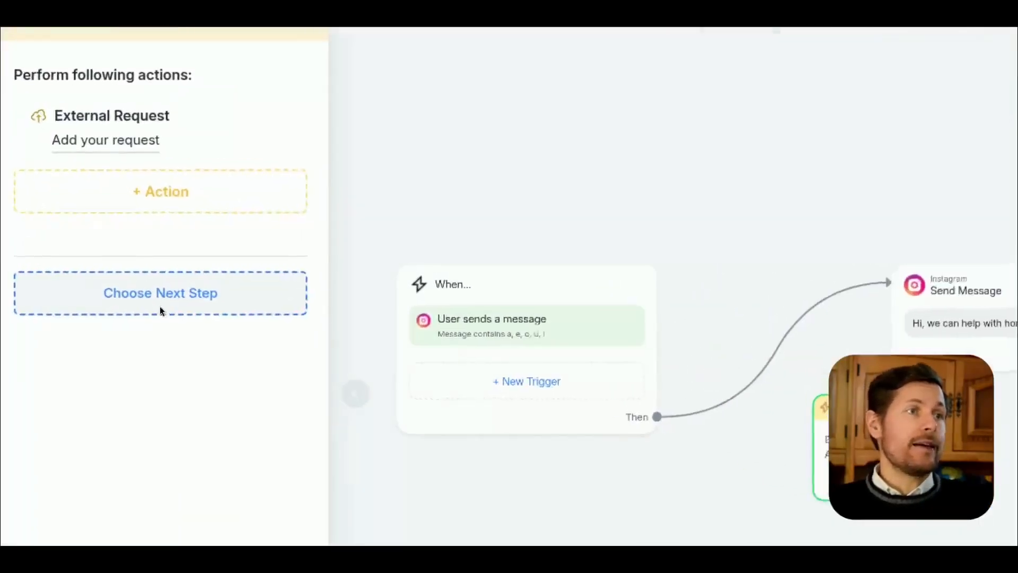
pyautogui.click(134, 193)
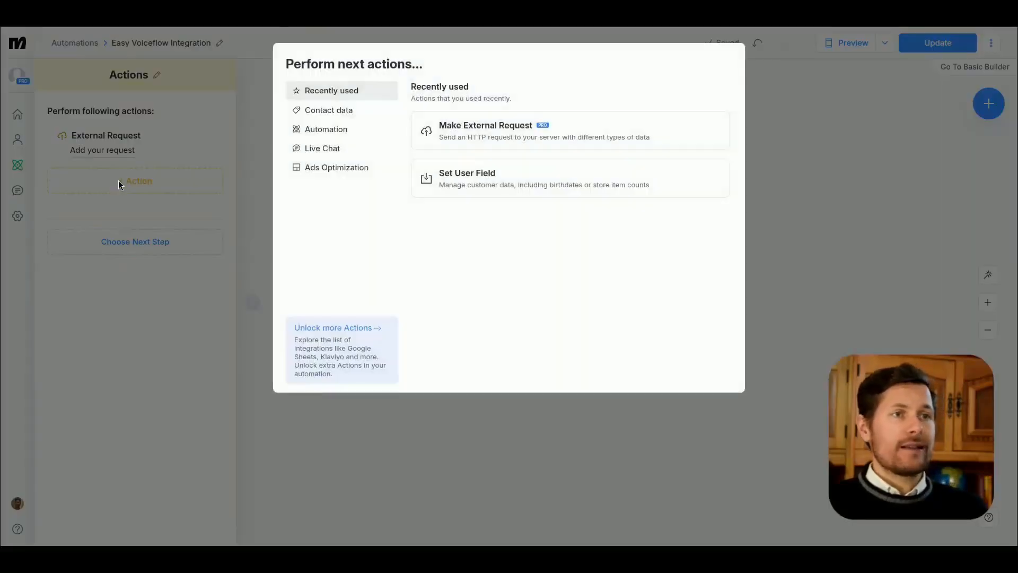
pyautogui.click(118, 181)
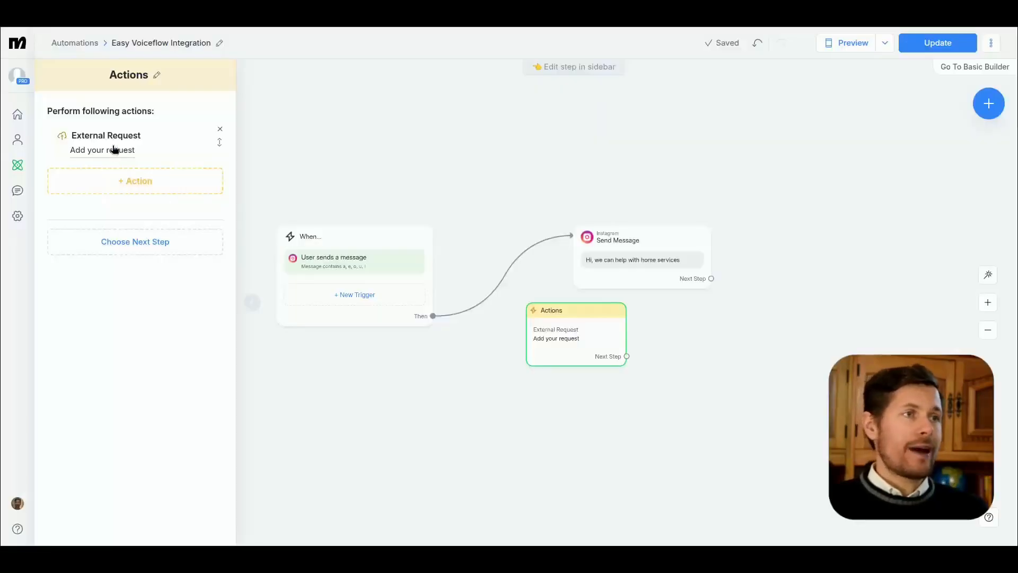
# Step: Set up the external request as POST, using the Interact endpoint URL copied from the Voiceflow API reference
pyautogui.click(117, 150)
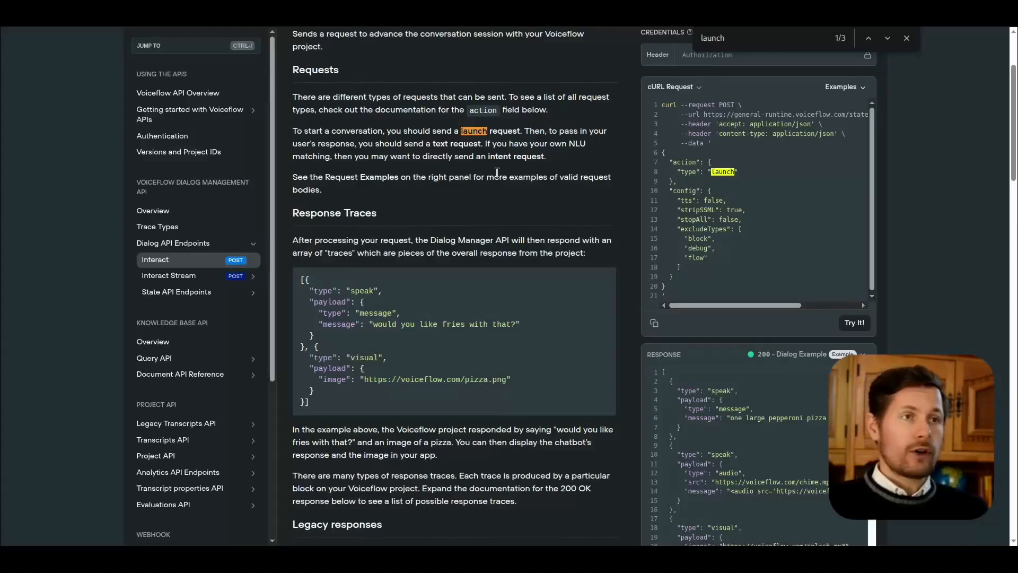
pyautogui.scroll(3, 497, 174)
pyautogui.moveTo(325, 127); pyautogui.dragTo(334, 140)
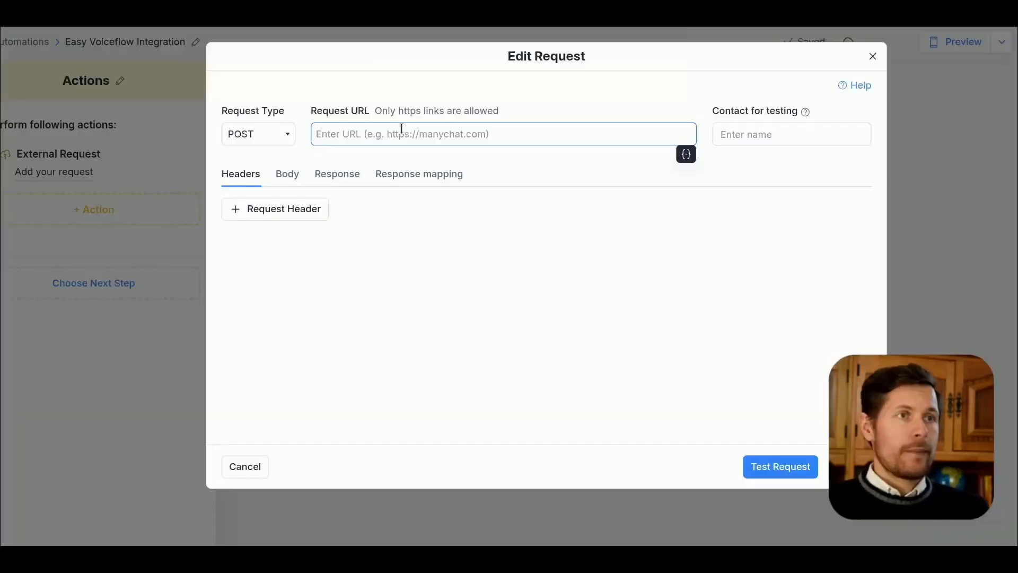
pyautogui.write('https://general-runtime.voiceflow.com/state/user/{userID}/interact')
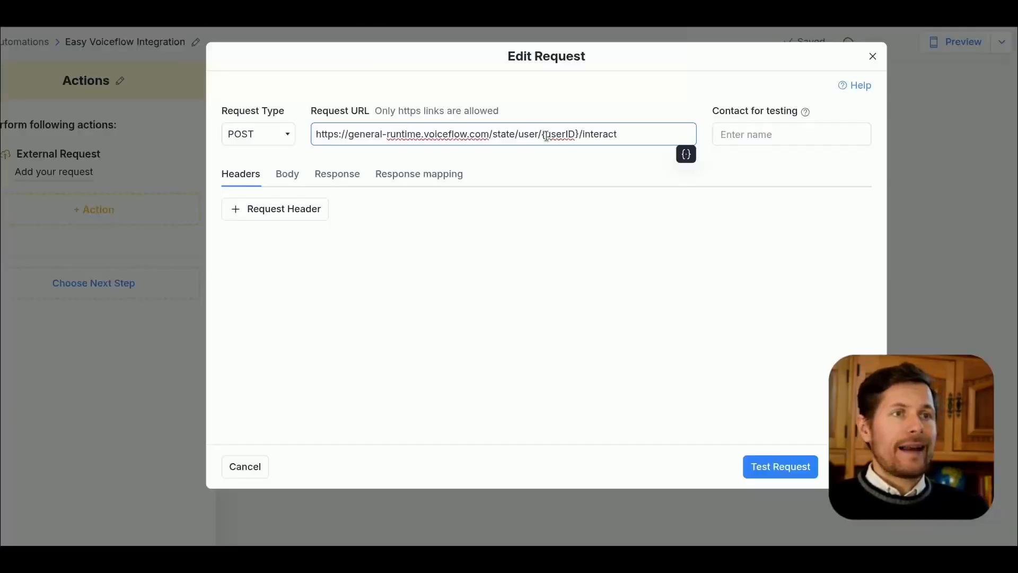
# Step: Replace the {userID} placeholder in the request URL with the Contact Id system field
pyautogui.moveTo(540, 136); pyautogui.dragTo(577, 137)
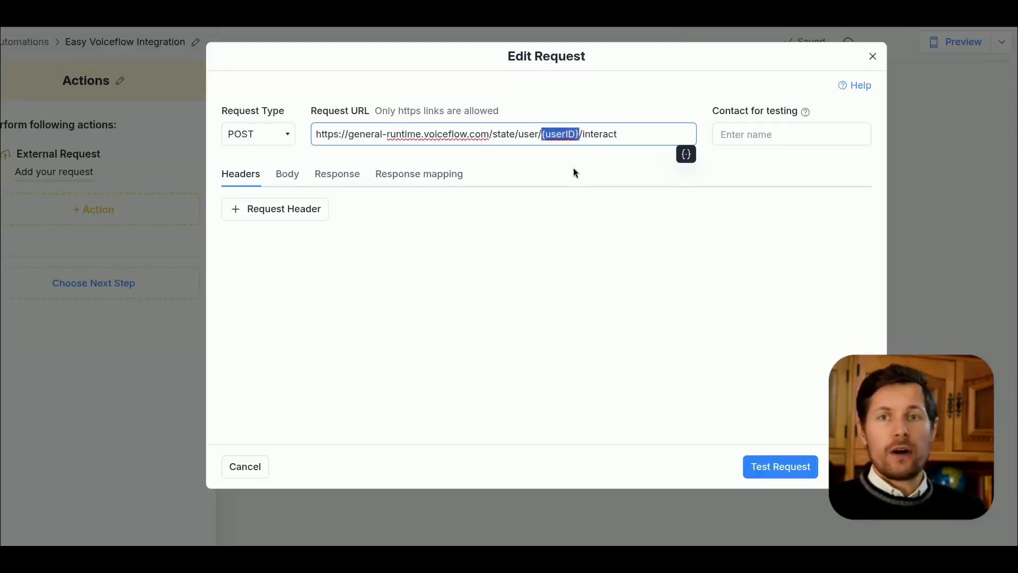
pyautogui.write('{')
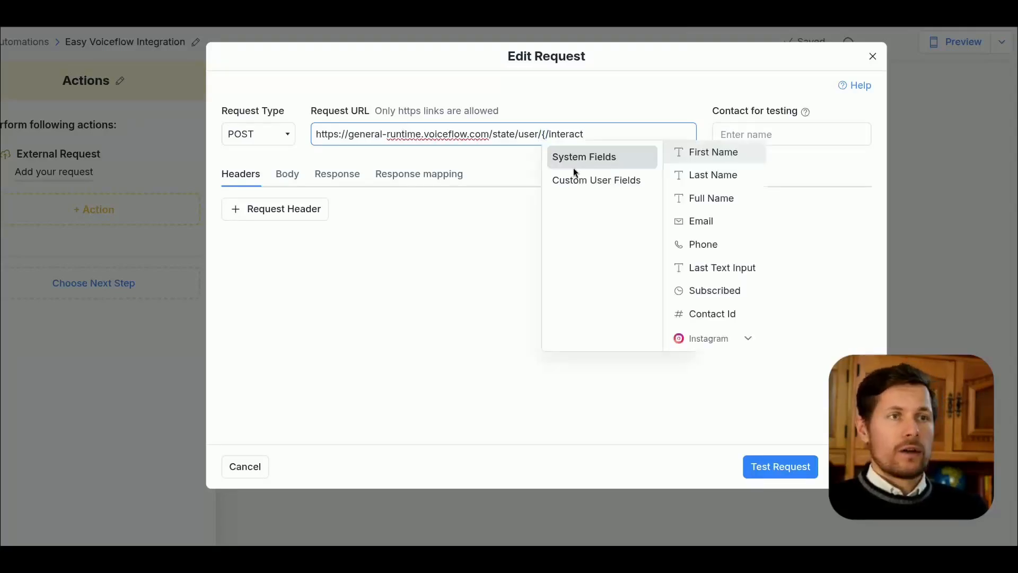
pyautogui.press('BackSpace')
pyautogui.write('{')
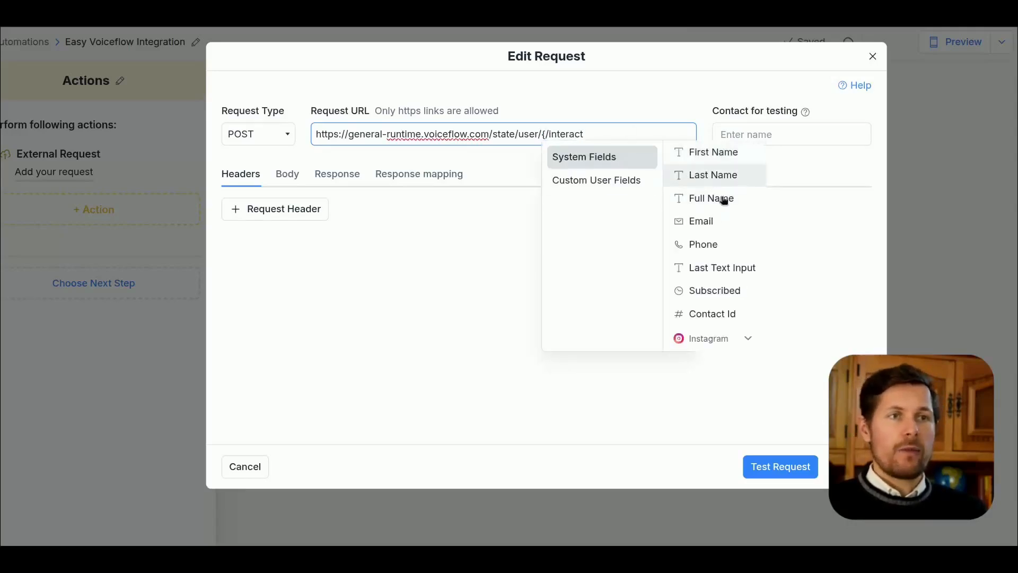
pyautogui.click(717, 319)
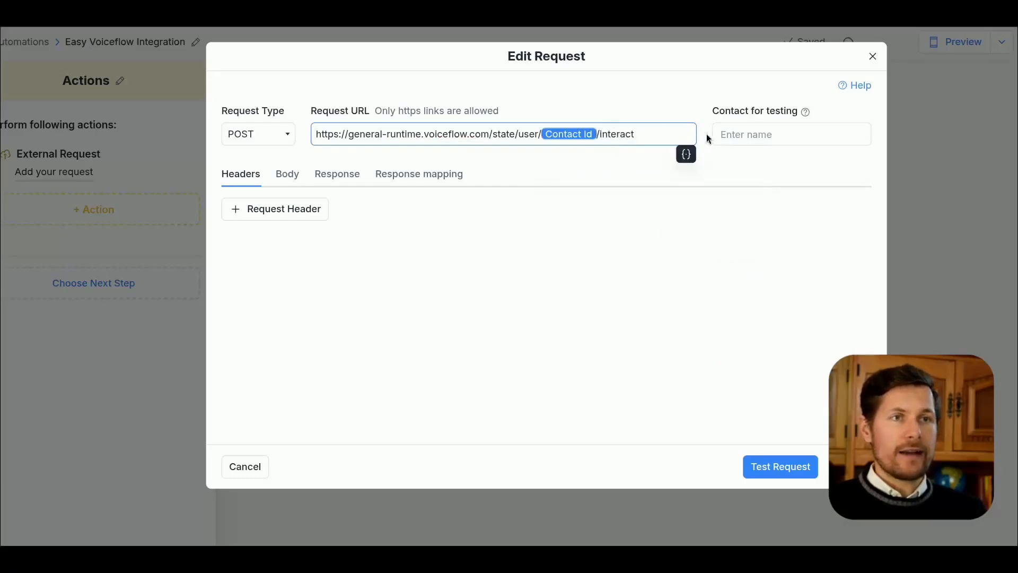
# Step: Check the contact's ID in their Manychat profile and choose the same person as the request's contact for testing
pyautogui.click(750, 177)
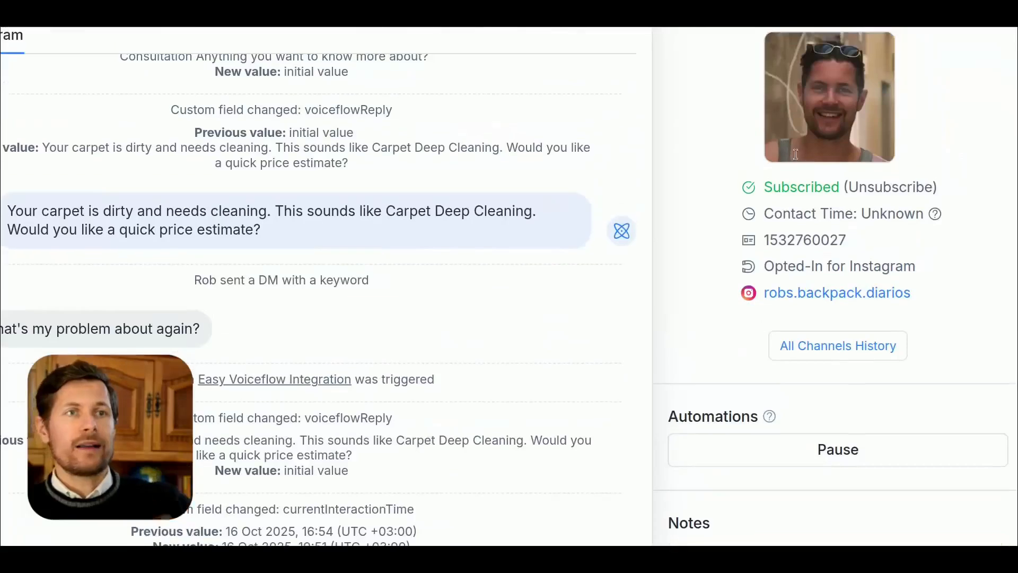
pyautogui.doubleClick(814, 239)
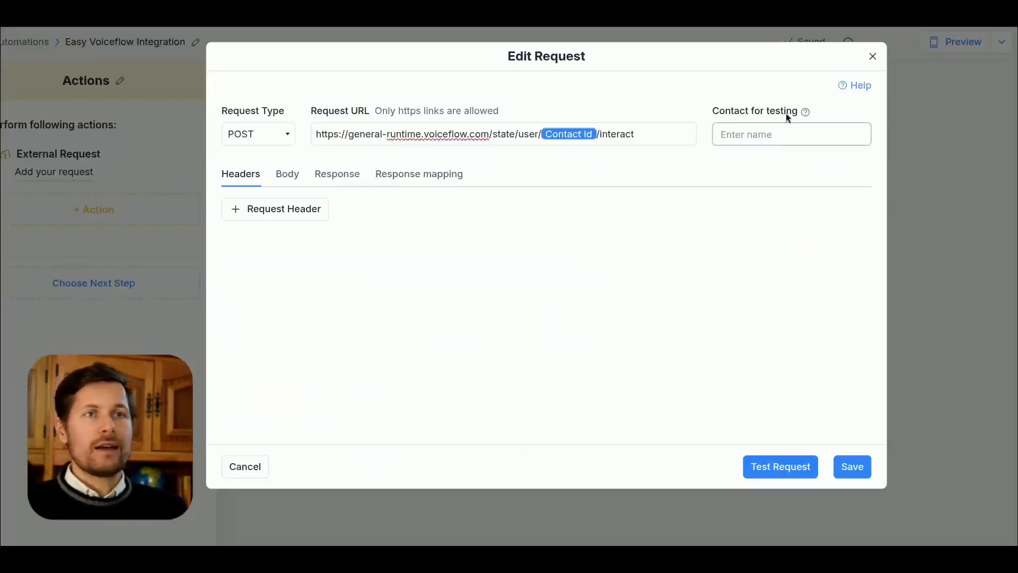
pyautogui.click(778, 134)
pyautogui.write('rob')
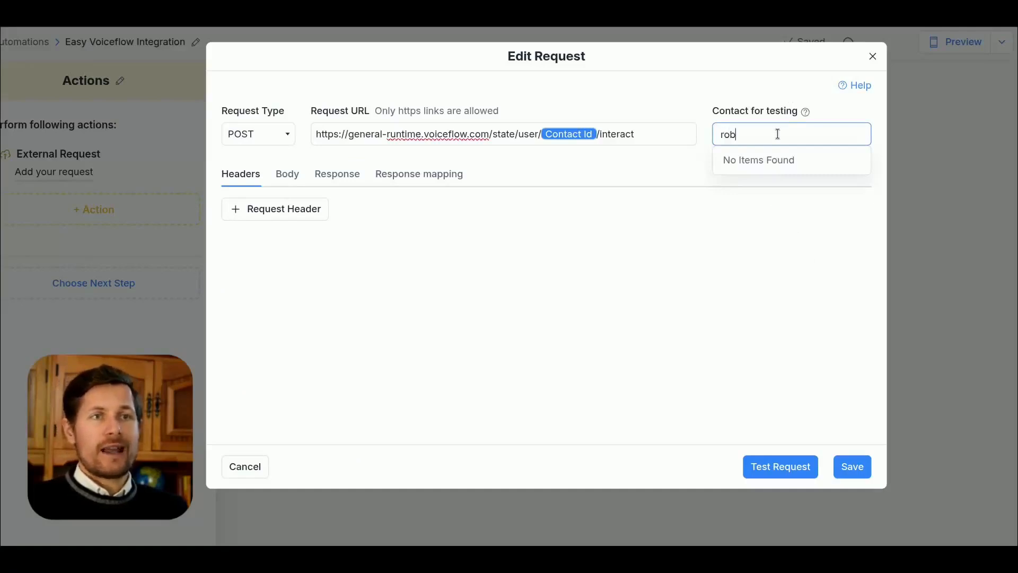
pyautogui.click(752, 164)
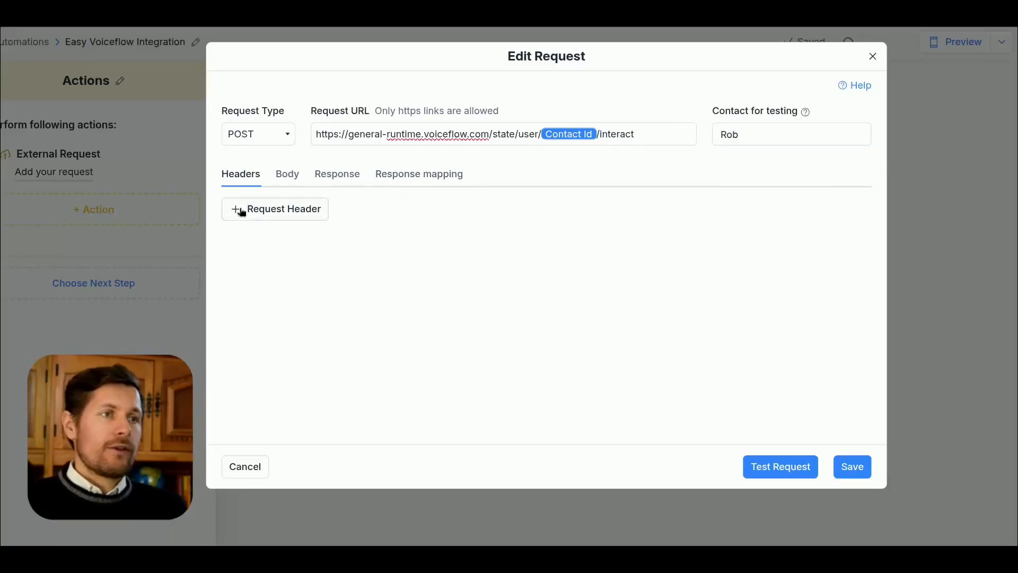
# Step: Add an Authorization request header and paste the Voiceflow project's primary API key as its value
pyautogui.click(280, 209)
pyautogui.click(294, 223)
pyautogui.write('Authorization')
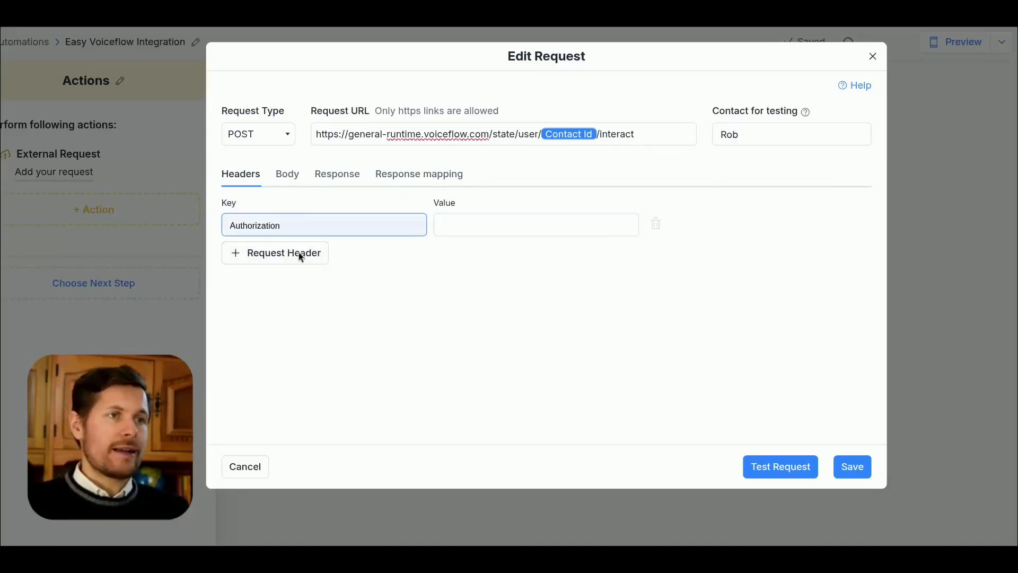
pyautogui.click(459, 222)
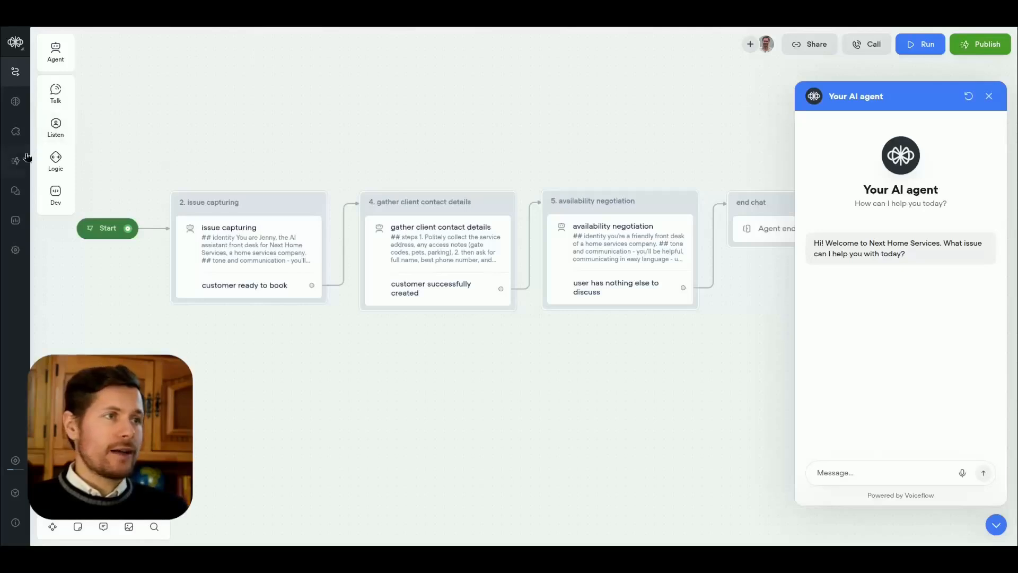
pyautogui.click(16, 251)
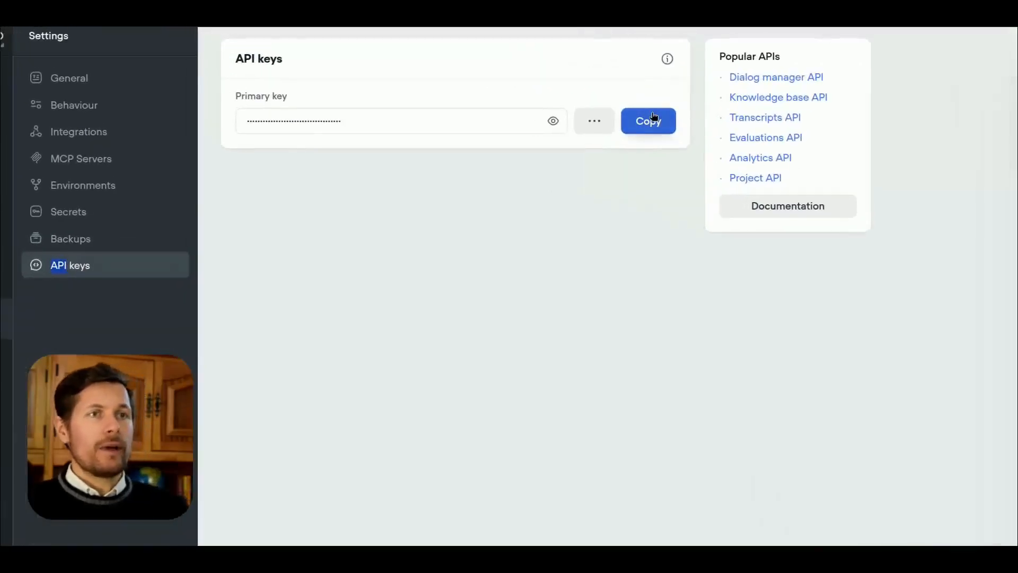
pyautogui.click(654, 118)
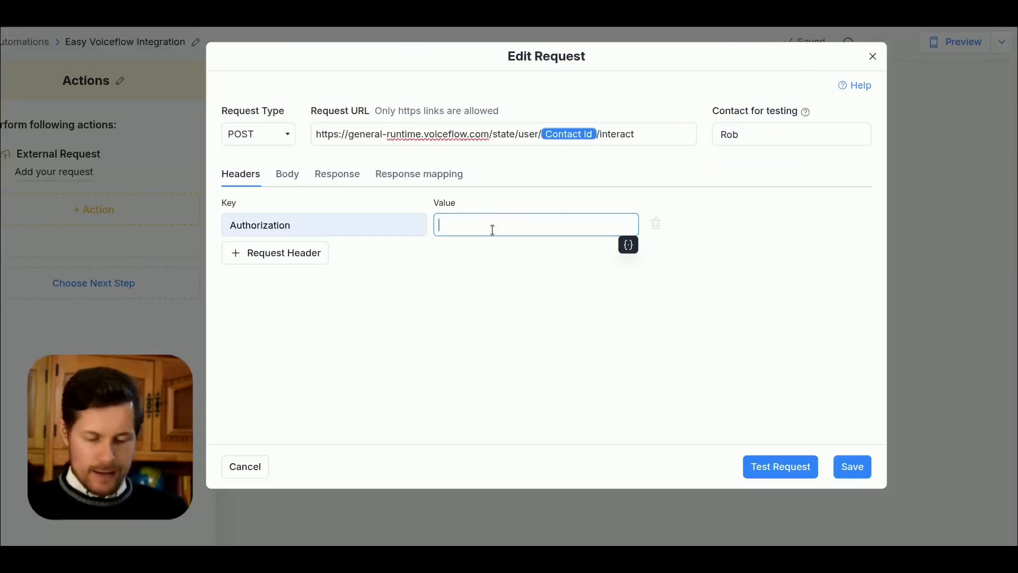
pyautogui.hotkey('ctrl', 'v')
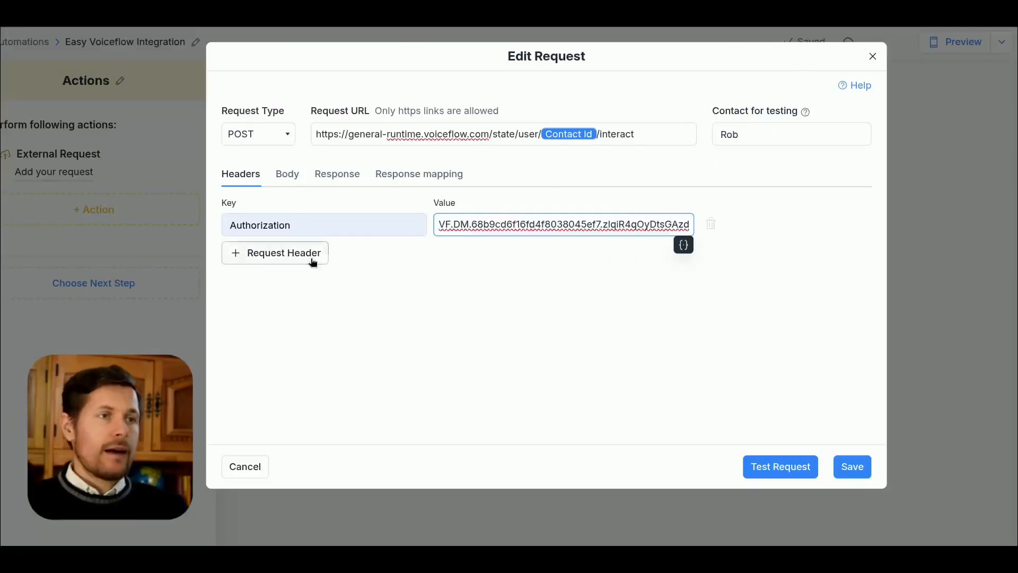
# Step: Look up the version header in the Voiceflow Interact reference and add a versionID header with the value production
pyautogui.click(310, 255)
pyautogui.write('versionID')
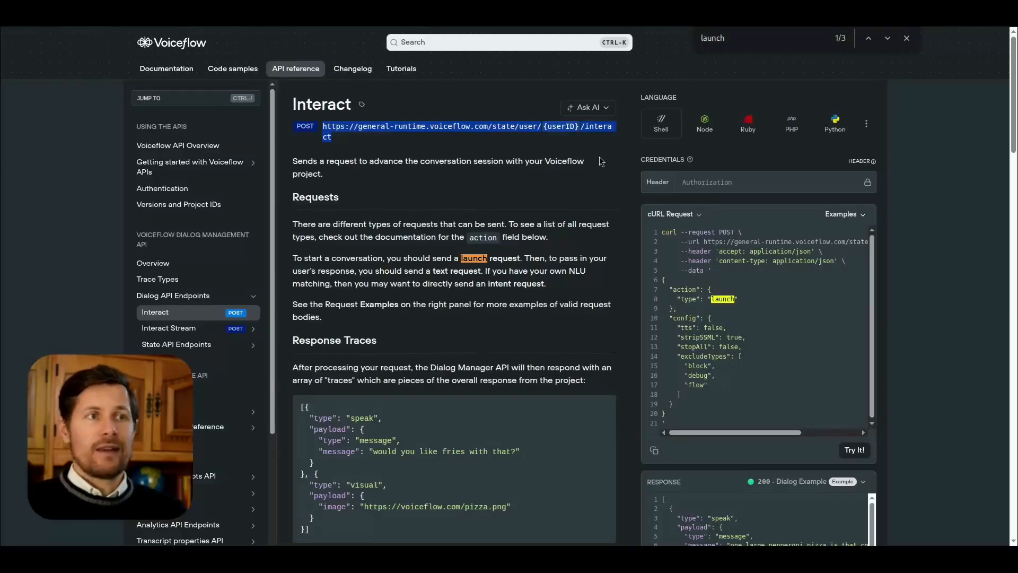
pyautogui.scroll(-10, 517, 255)
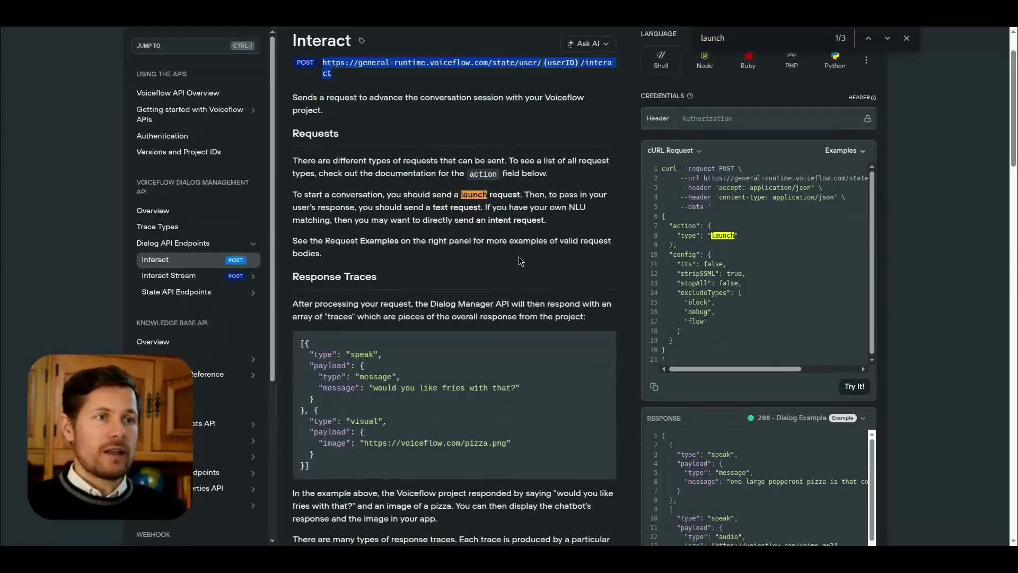
pyautogui.scroll(-3, 517, 255)
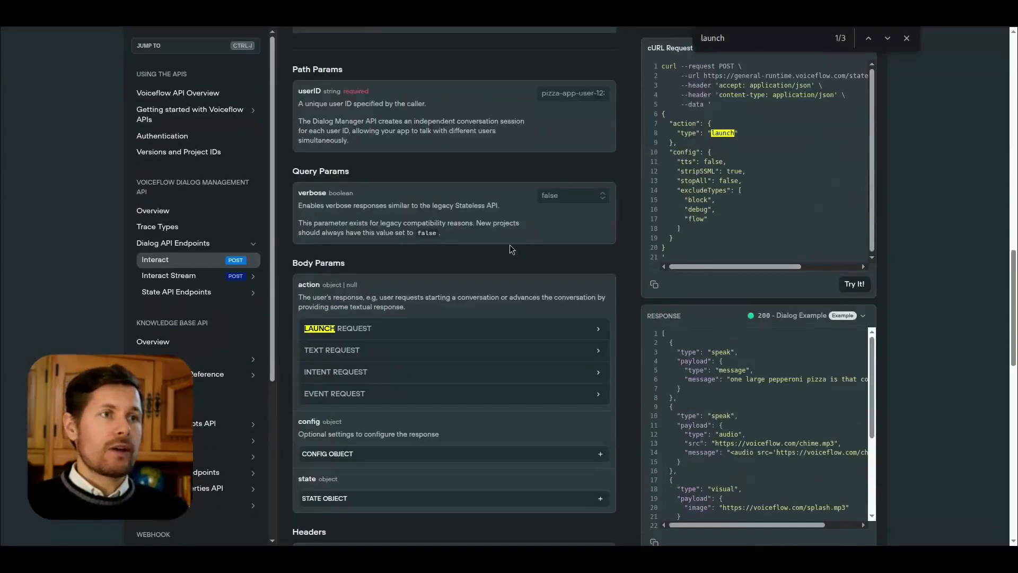
pyautogui.scroll(-5, 512, 249)
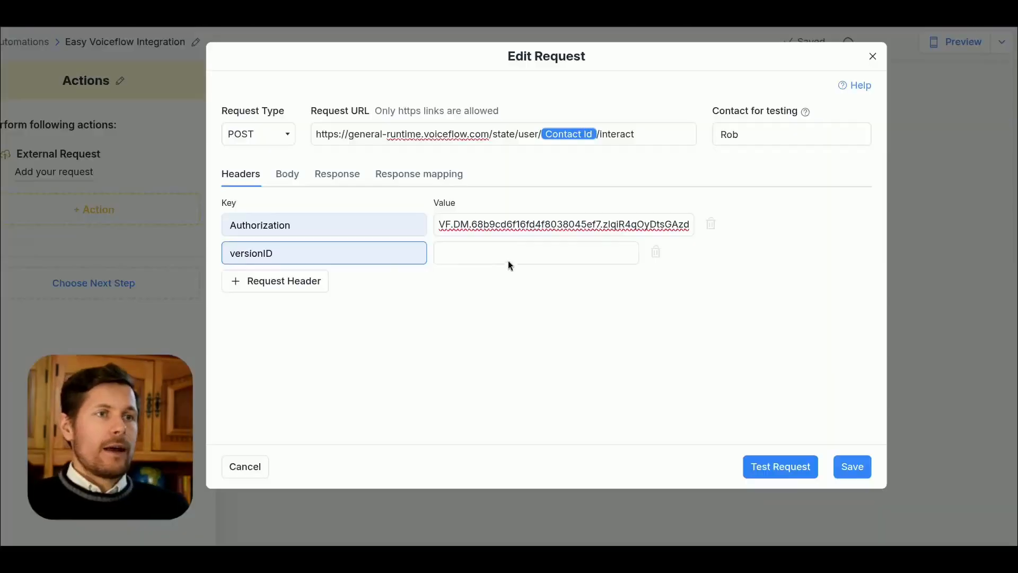
pyautogui.click(514, 253)
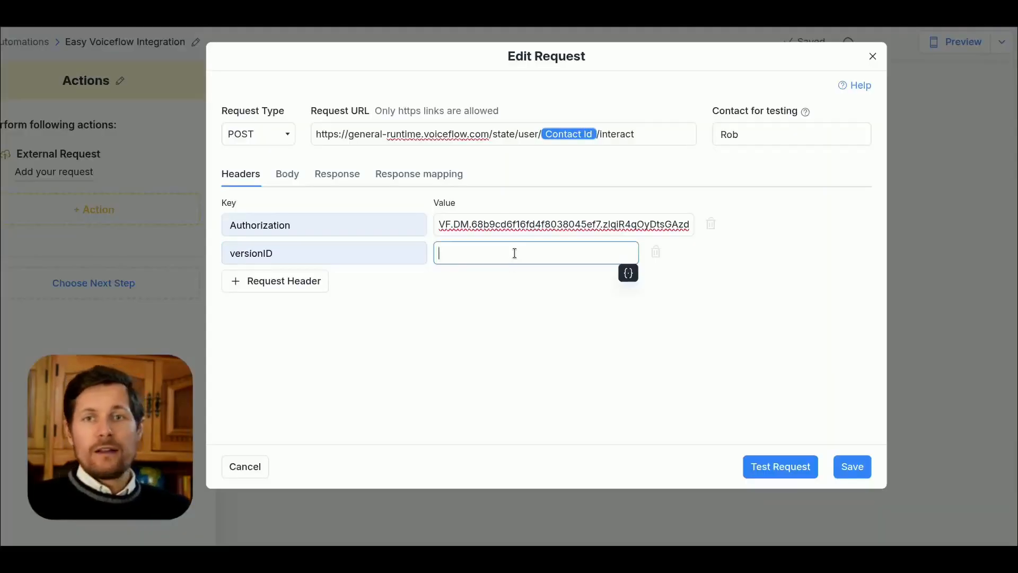
pyautogui.hotkey('ctrl', 'v')
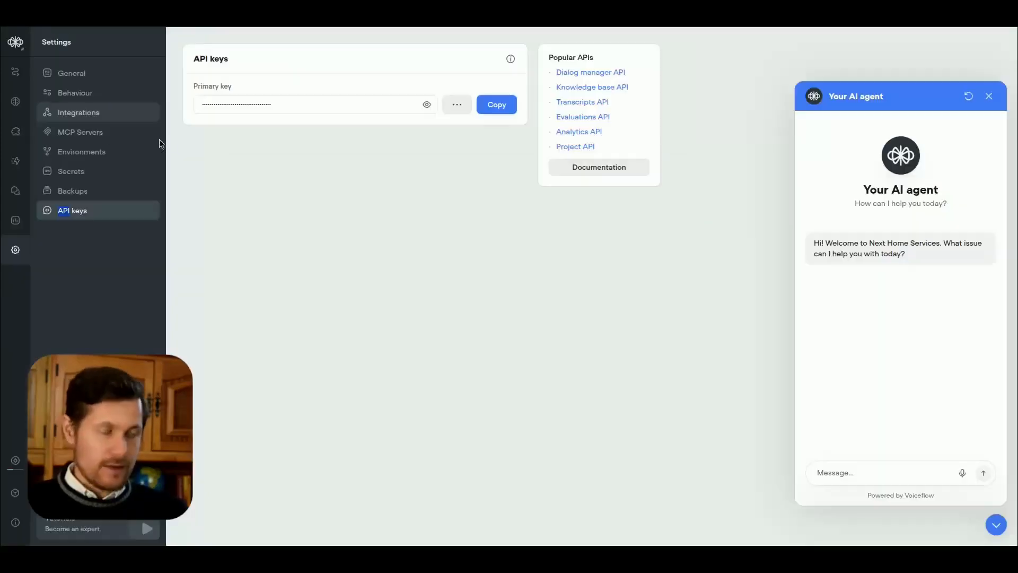
# Step: Review the Voiceflow agent's publish settings and release history against the production value of the versionID header
pyautogui.click(15, 161)
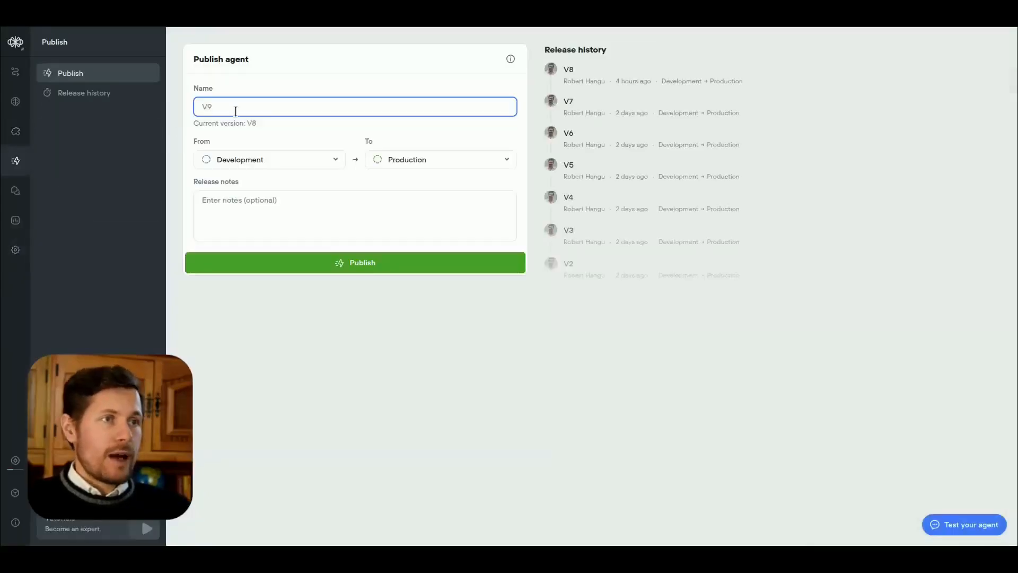
pyautogui.moveTo(565, 66); pyautogui.dragTo(597, 187)
pyautogui.click(609, 54)
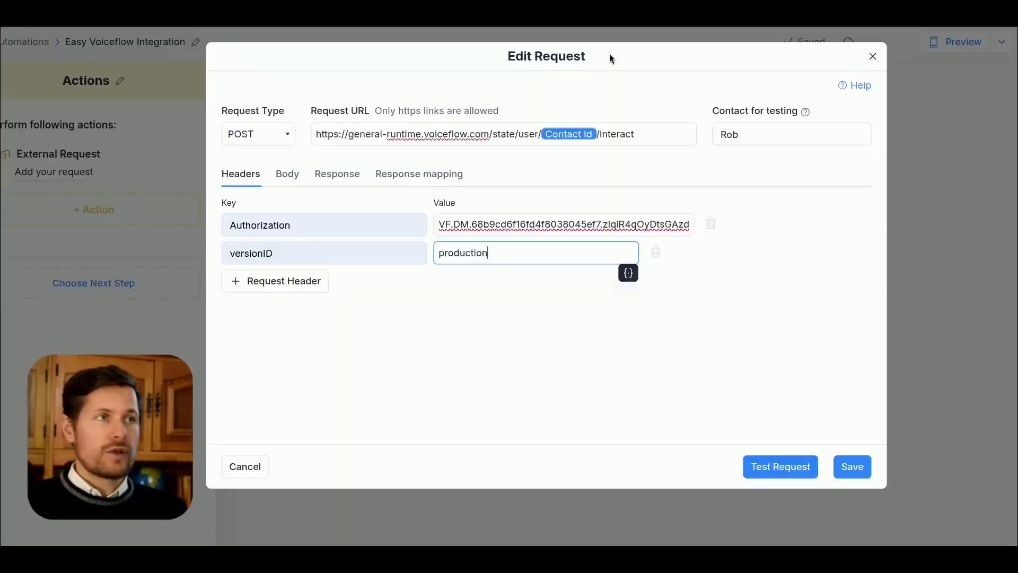
pyautogui.doubleClick(464, 253)
pyautogui.click(490, 278)
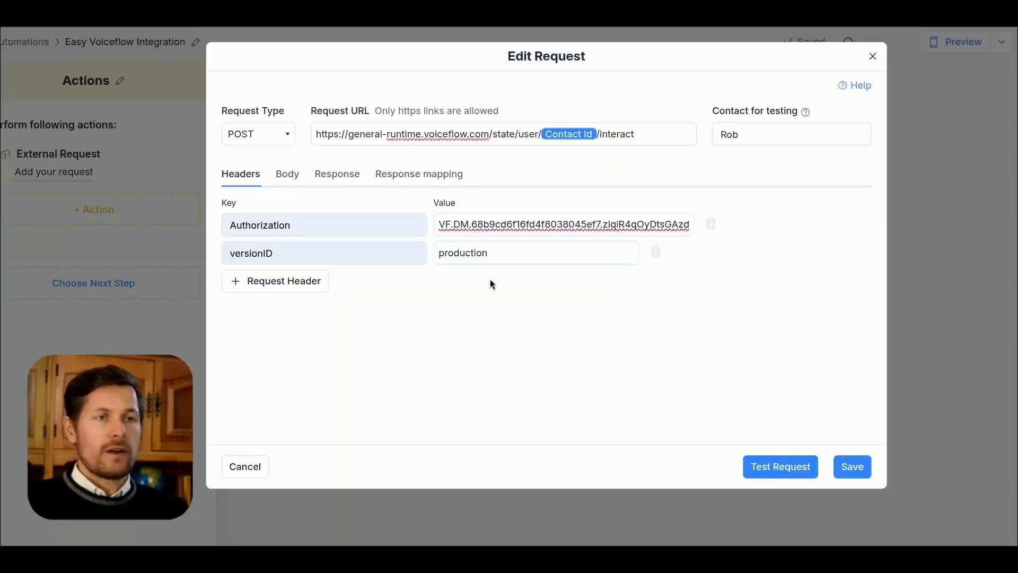
# Step: Paste the JSON request body with action type "text" and payload "i have a leaky faucet" into the external request
pyautogui.click(285, 180)
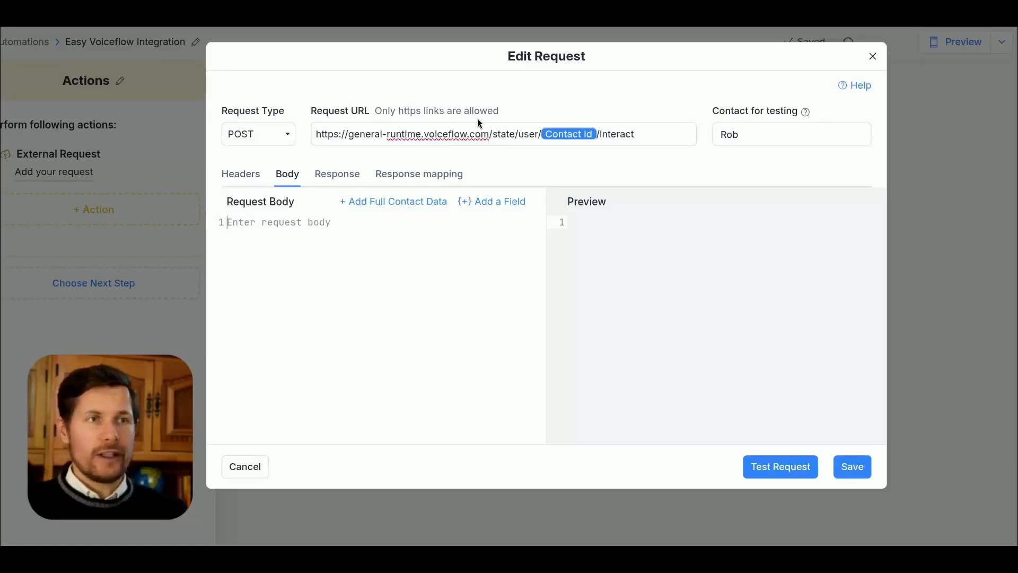
pyautogui.hotkey('ctrl', 'v')
pyautogui.moveTo(269, 278); pyautogui.dragTo(288, 237)
pyautogui.click(326, 278)
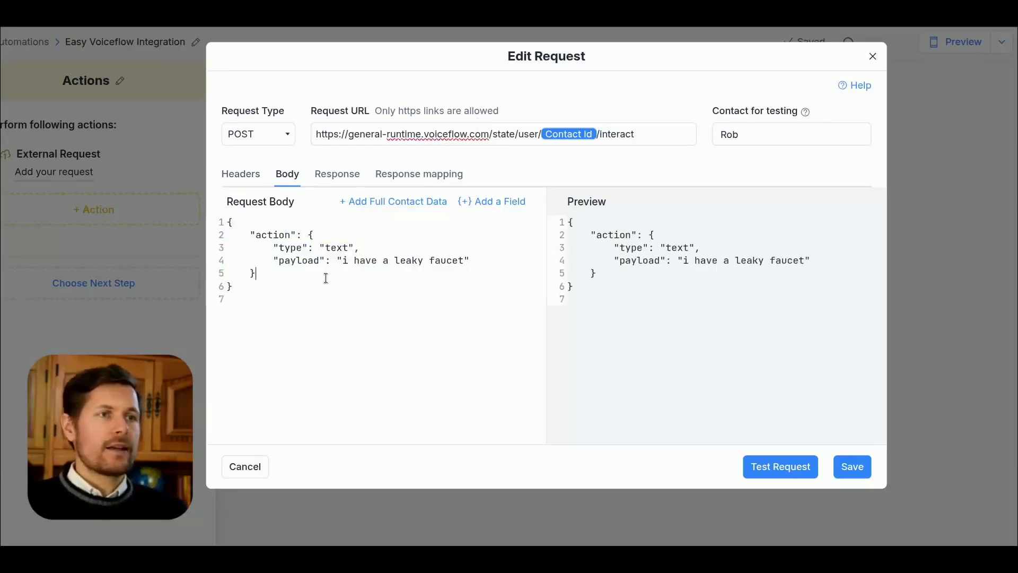
# Step: Replace the sample payload text in the request body with the Last Text Input system field
pyautogui.moveTo(343, 261); pyautogui.dragTo(465, 256)
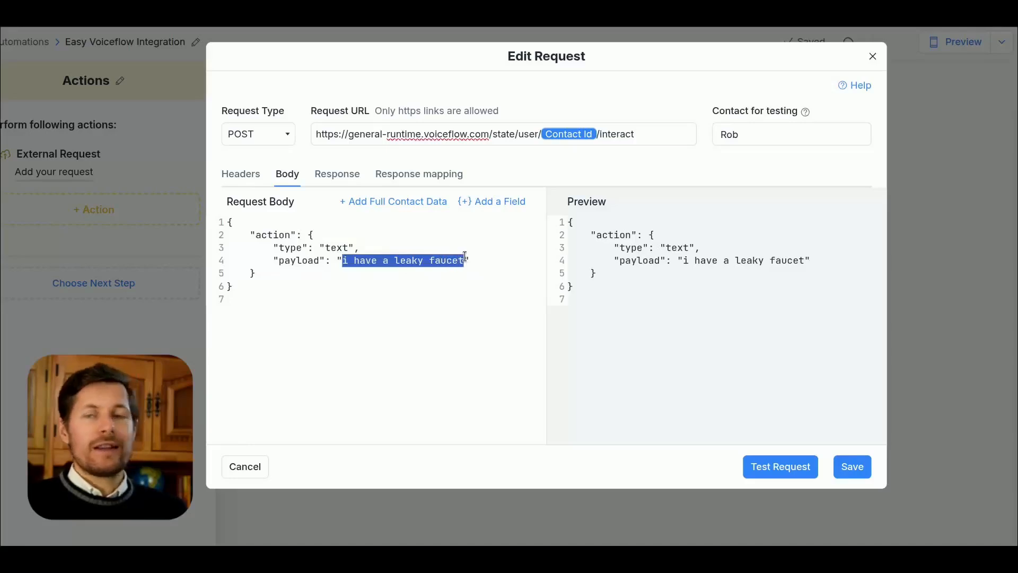
pyautogui.write('{last')
pyautogui.press('BackSpace')
pyautogui.press('BackSpace')
pyautogui.press('BackSpace')
pyautogui.press('BackSpace')
pyautogui.press('BackSpace')
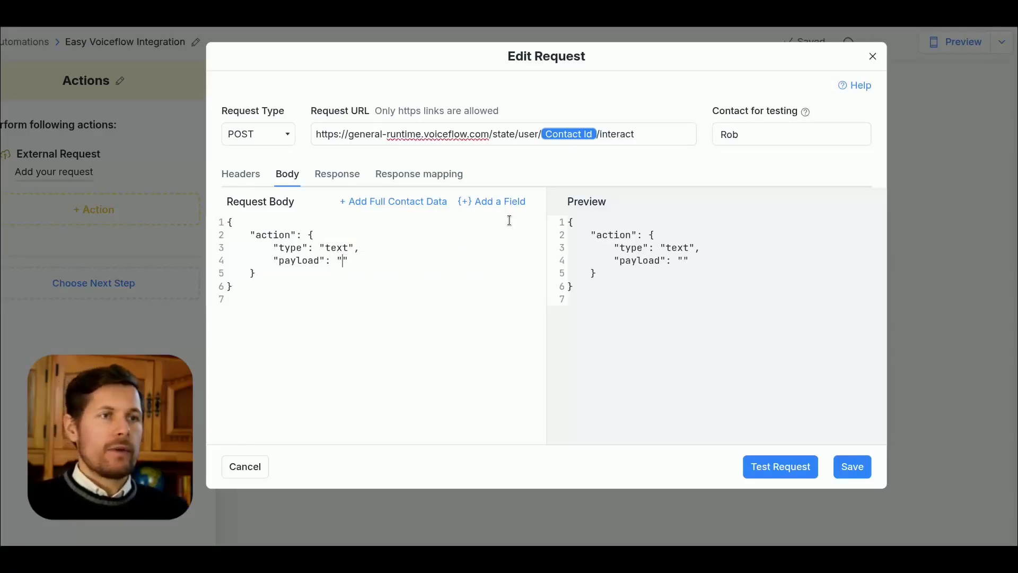
pyautogui.click(517, 201)
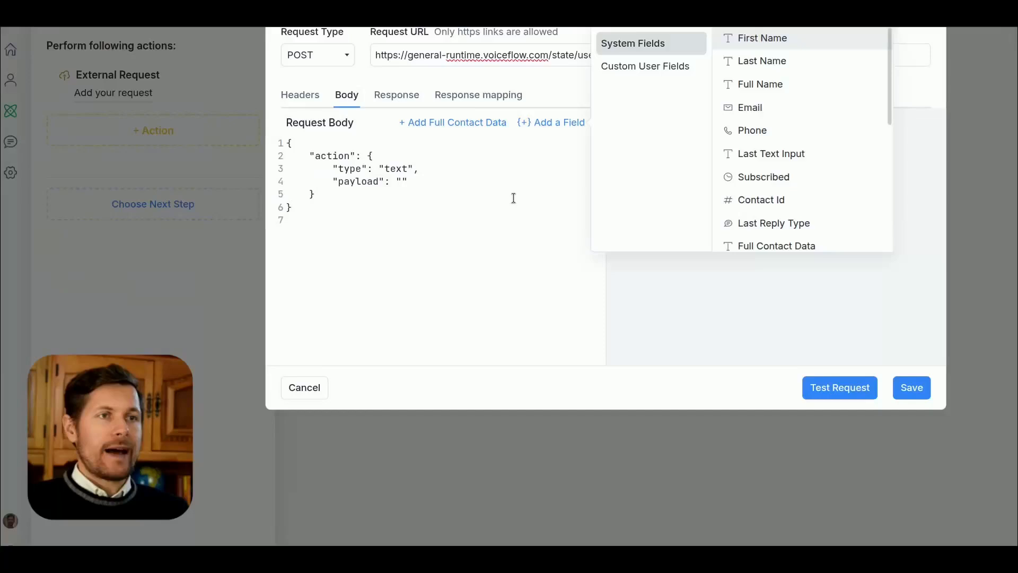
pyautogui.click(769, 150)
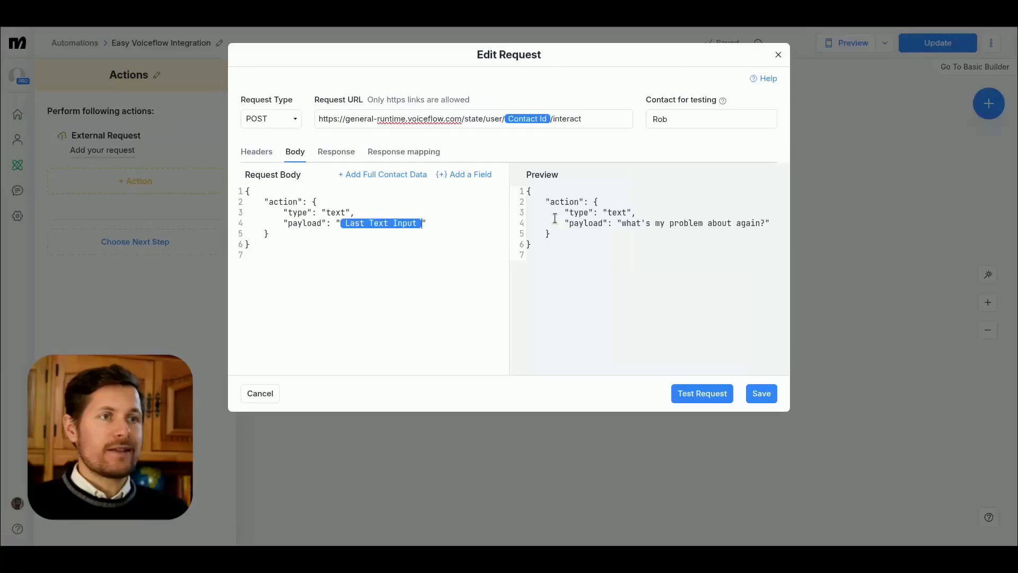
# Step: Compare the payload in the request body preview with the test contact's last message in Live Chat
pyautogui.moveTo(535, 178); pyautogui.dragTo(561, 182)
pyautogui.click(596, 182)
pyautogui.click(653, 120)
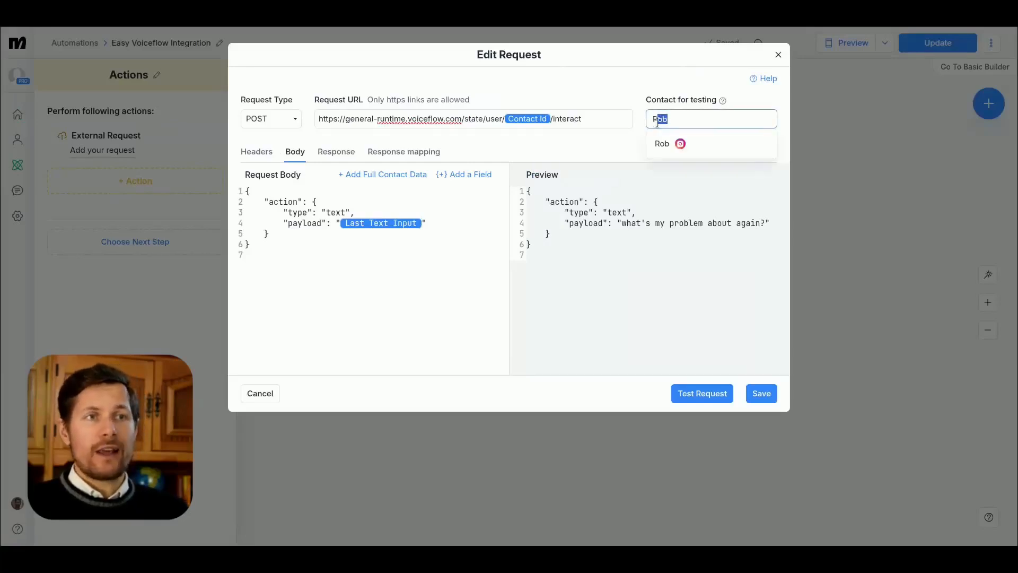
pyautogui.click(629, 150)
pyautogui.moveTo(621, 223); pyautogui.dragTo(765, 223)
pyautogui.click(743, 227)
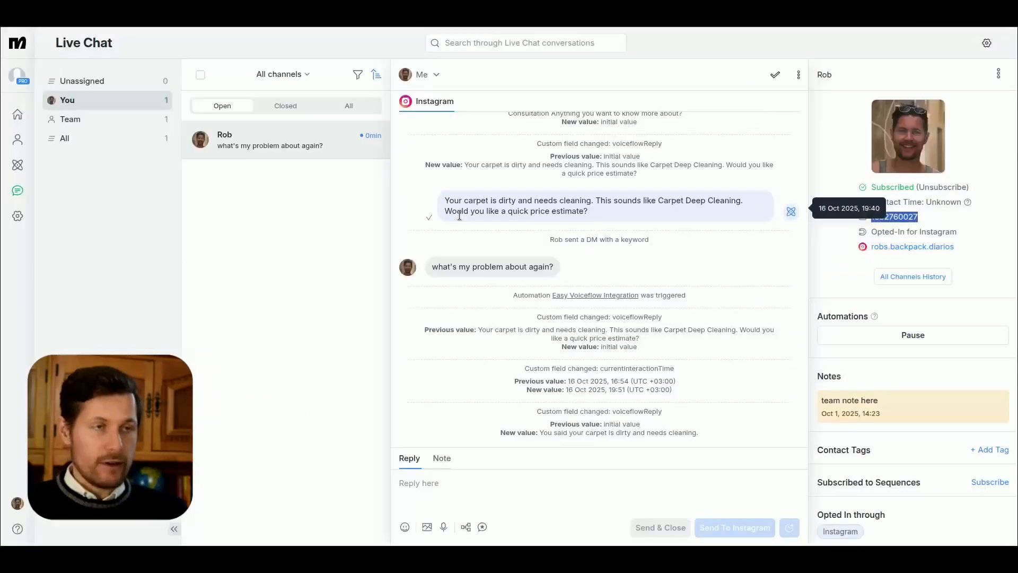
pyautogui.scroll(-2, 459, 214)
pyautogui.scroll(3, 461, 276)
pyautogui.moveTo(431, 317); pyautogui.dragTo(586, 321)
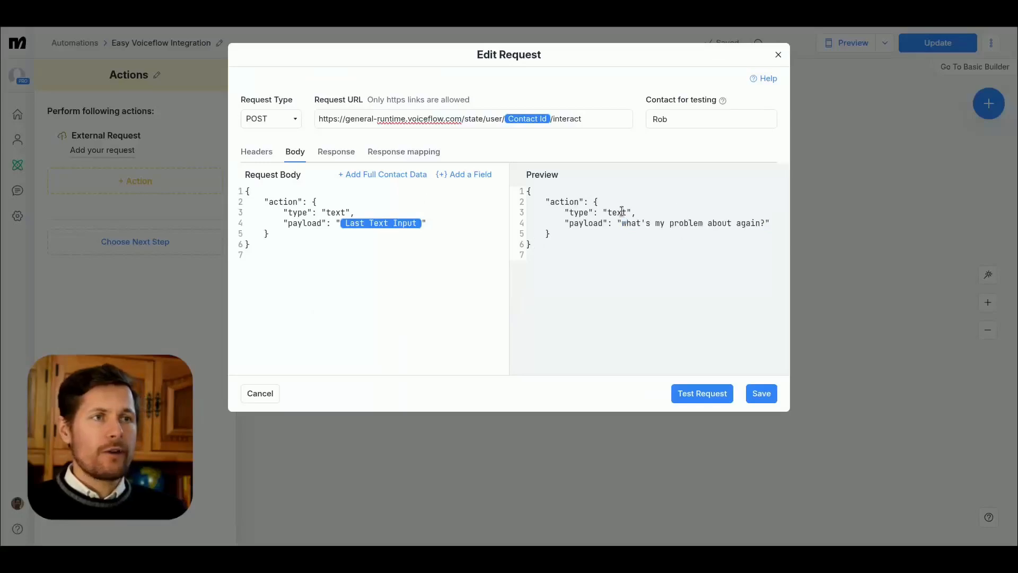
# Step: View the request's response mapping and examine the structure of the sample Voiceflow response on the Miro board
pyautogui.click(337, 152)
pyautogui.click(394, 155)
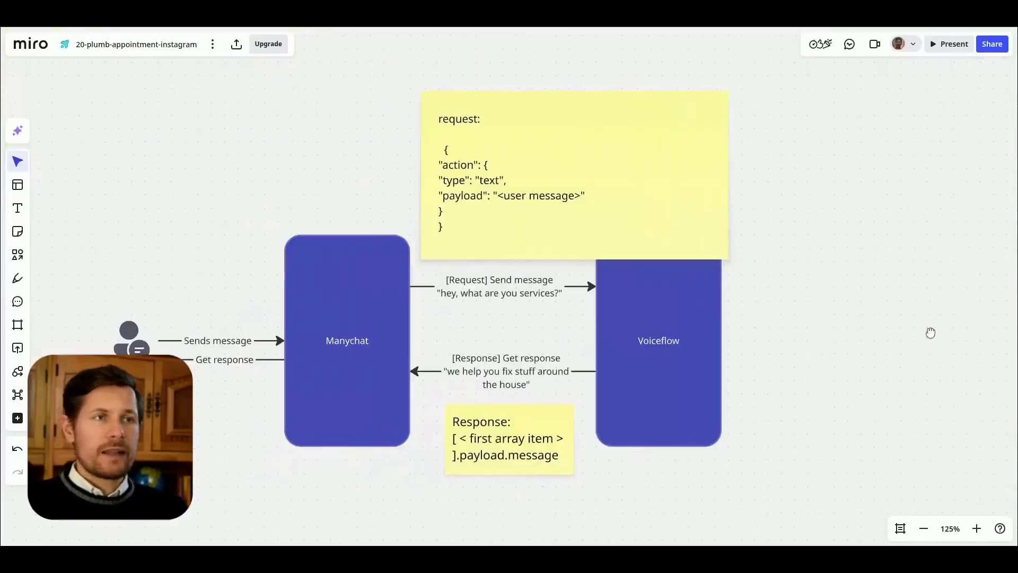
pyautogui.moveTo(931, 333); pyautogui.dragTo(138, 340)
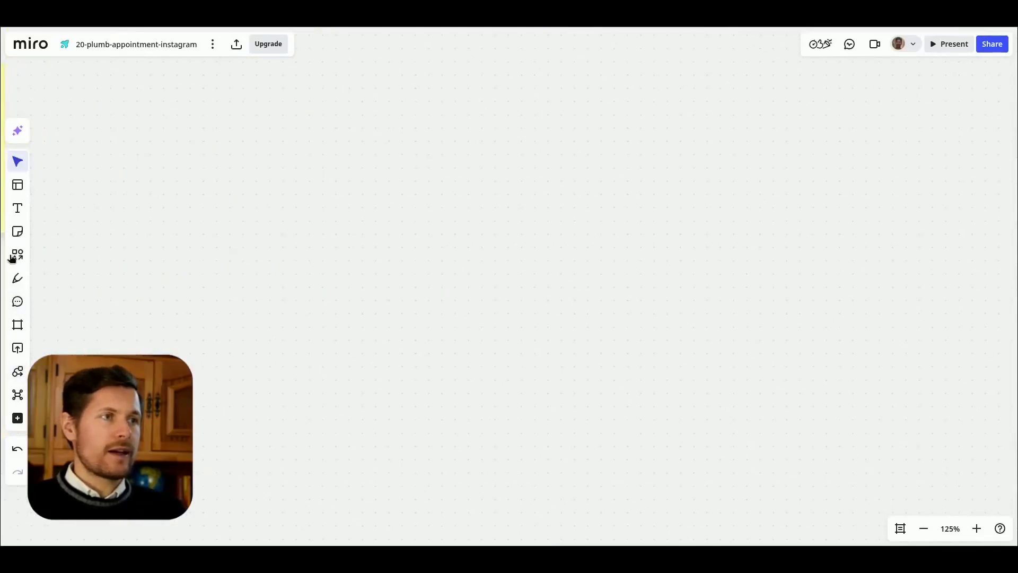
pyautogui.click(17, 208)
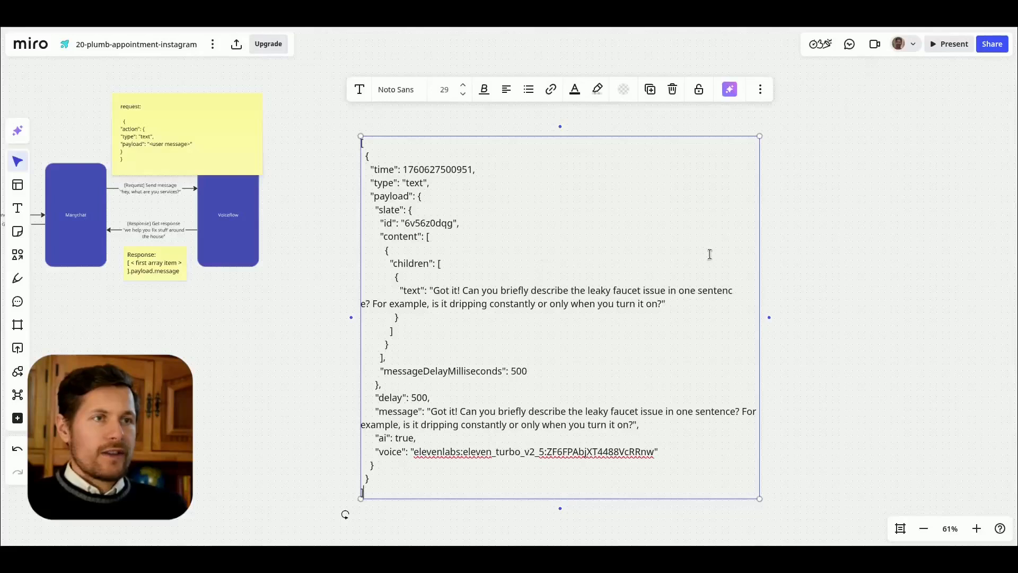
pyautogui.click(681, 249)
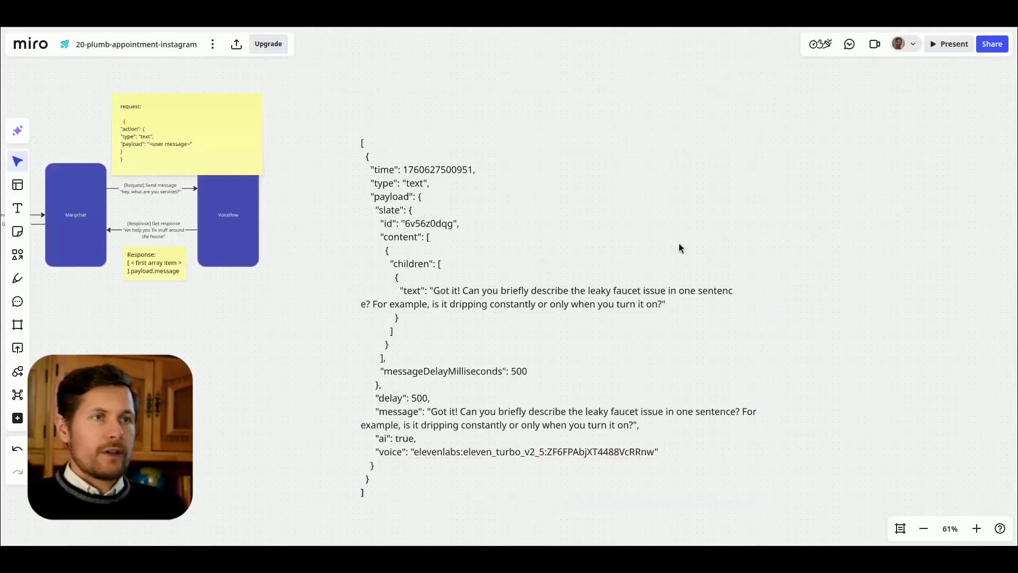
pyautogui.click(421, 207)
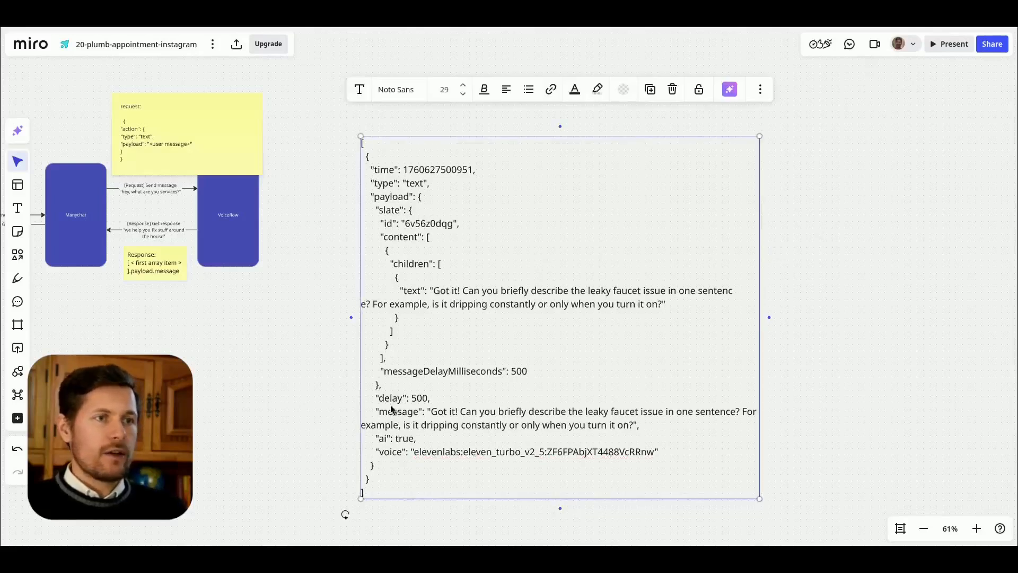
pyautogui.scroll(2, 339, 454)
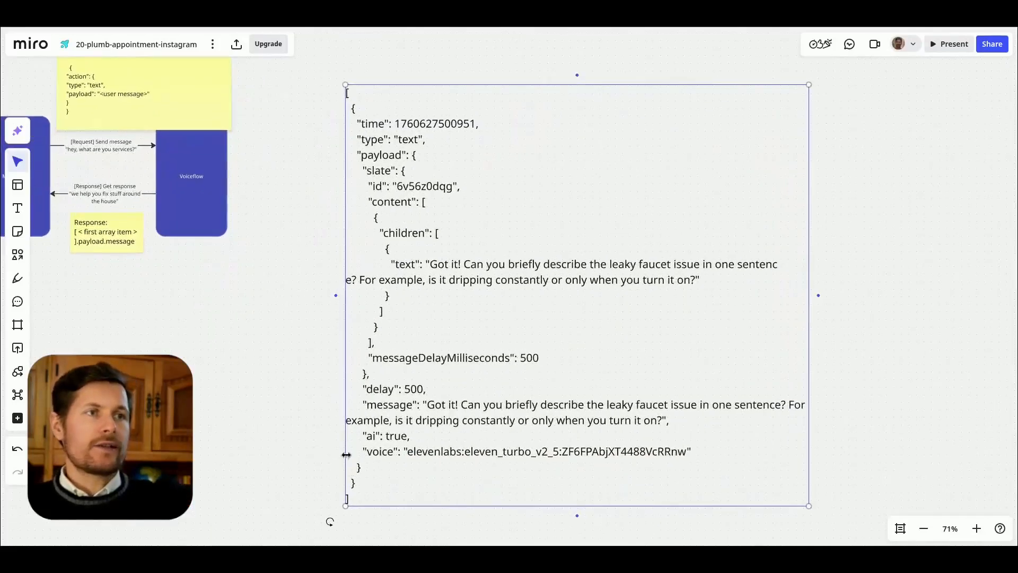
pyautogui.click(346, 94)
pyautogui.moveTo(345, 94); pyautogui.dragTo(365, 487)
# Step: Add an example second array item { "type": "image" ... after the text object in the sample response
pyautogui.click(364, 484)
pyautogui.write(',')
pyautogui.press('Return')
pyautogui.write('{ "type": "image" ...')
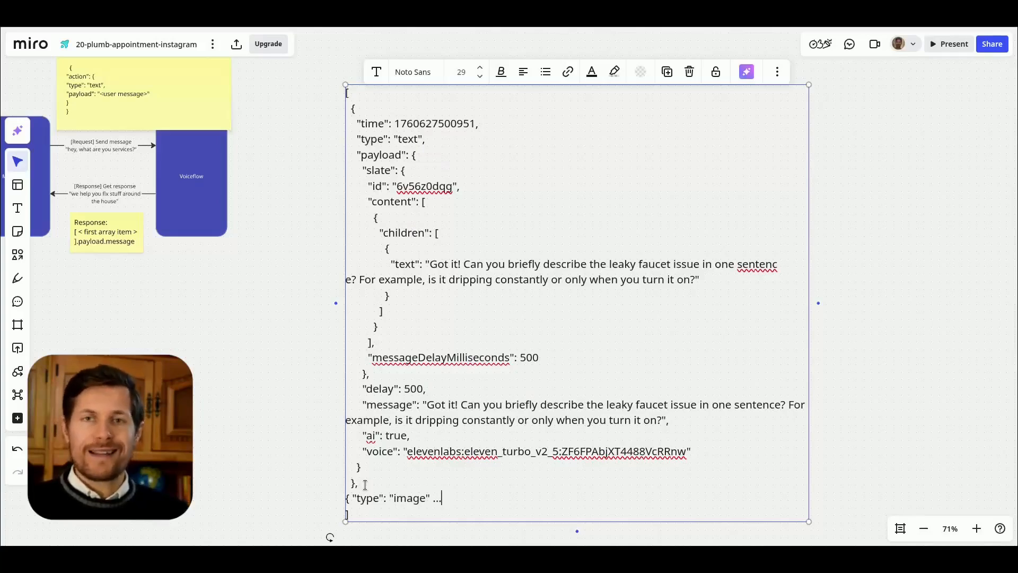
# Step: Remove the example image item and its preceding comma from the sample response
pyautogui.moveTo(443, 499); pyautogui.dragTo(346, 500)
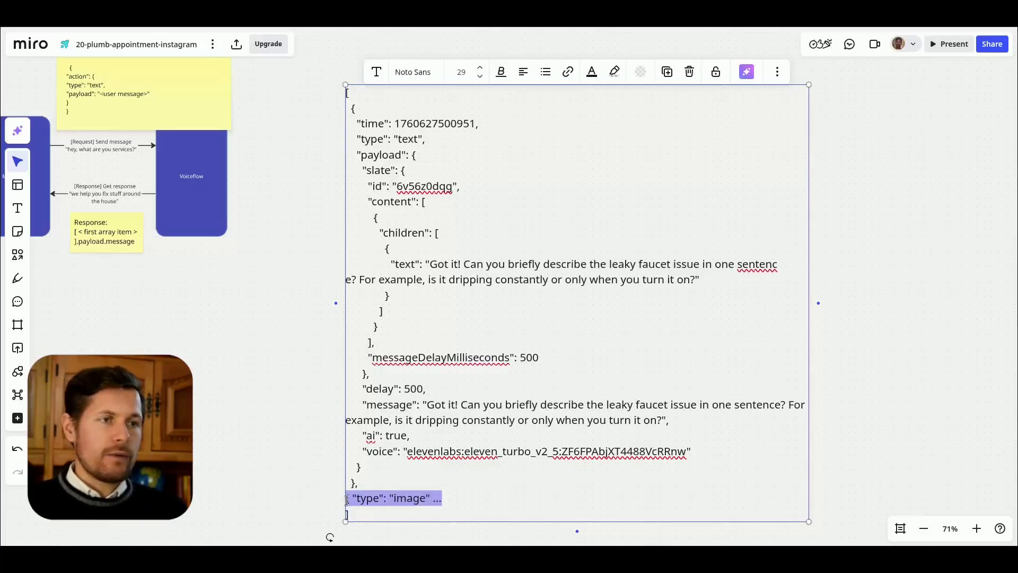
pyautogui.press('BackSpace')
pyautogui.press('BackSpace')
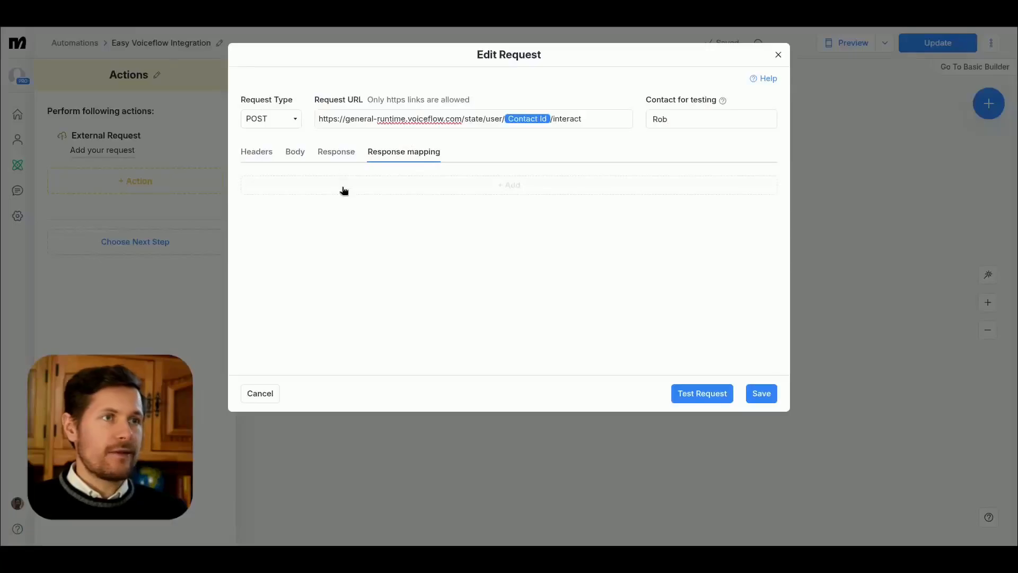
# Step: Add a response mapping row in Manychat and consult the linked JSONPath syntax reference
pyautogui.click(344, 191)
pyautogui.click(254, 196)
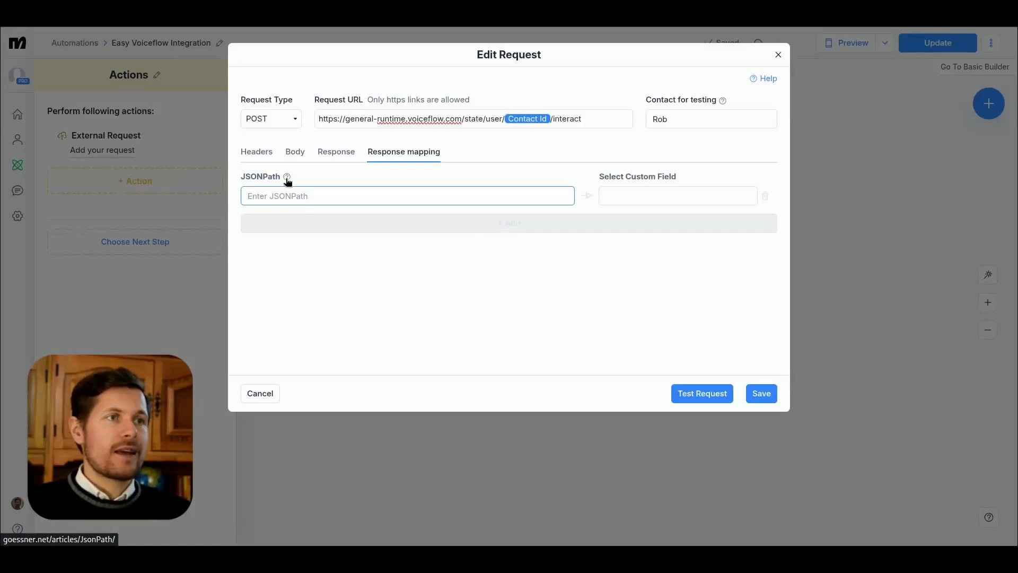
pyautogui.click(287, 178)
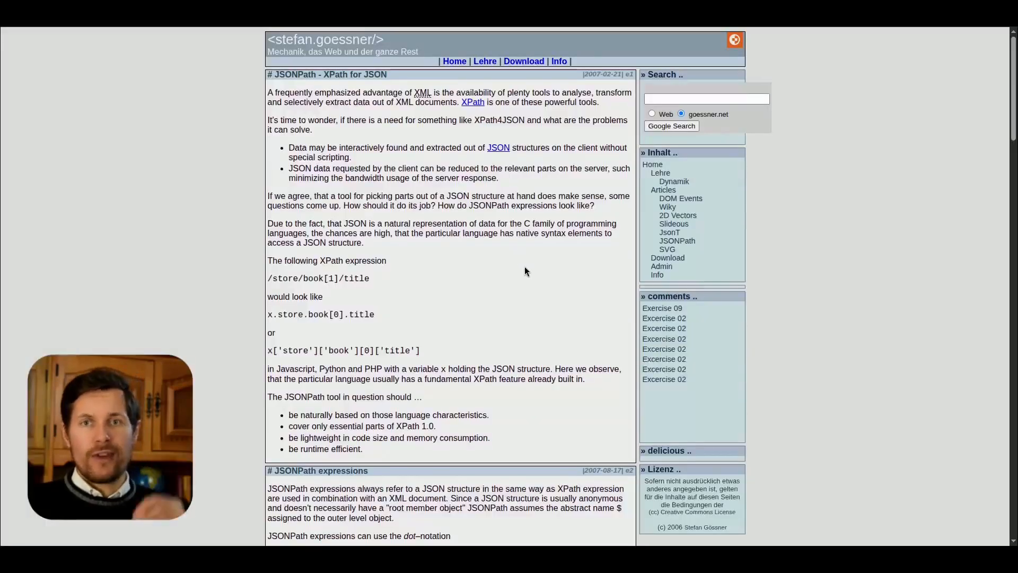
pyautogui.scroll(-10, 555, 308)
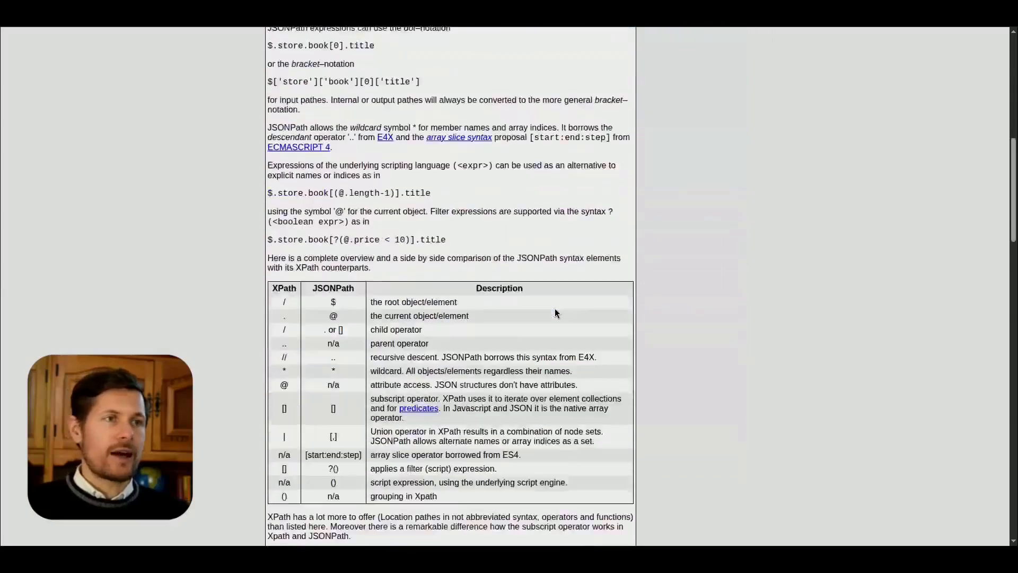
pyautogui.moveTo(357, 249); pyautogui.dragTo(362, 323)
pyautogui.scroll(-2, 419, 339)
pyautogui.click(412, 320)
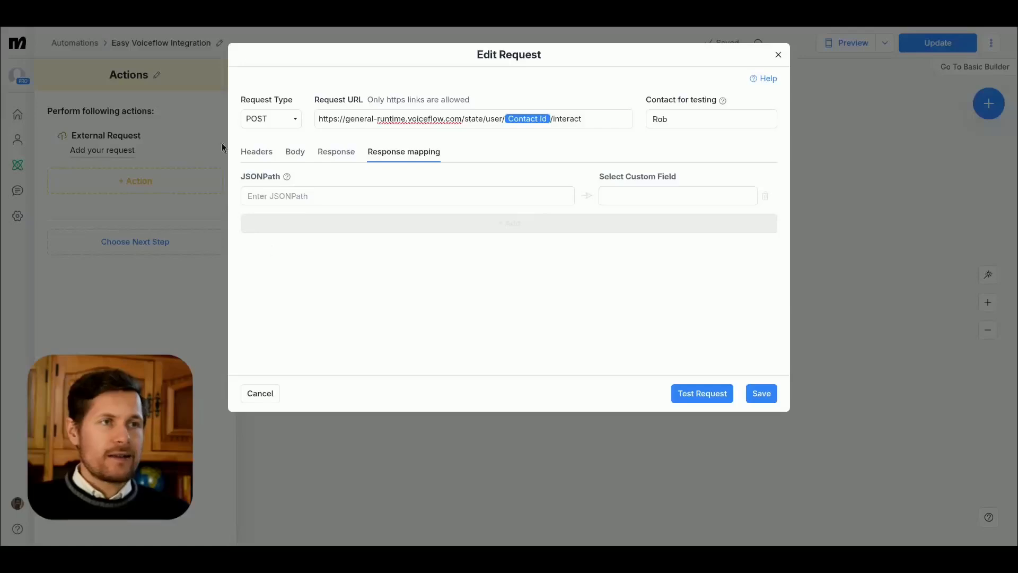
# Step: Enter $[?(@.type=="text")].payload.message as the JSONPath of the response mapping
pyautogui.click(266, 196)
pyautogui.write('$')
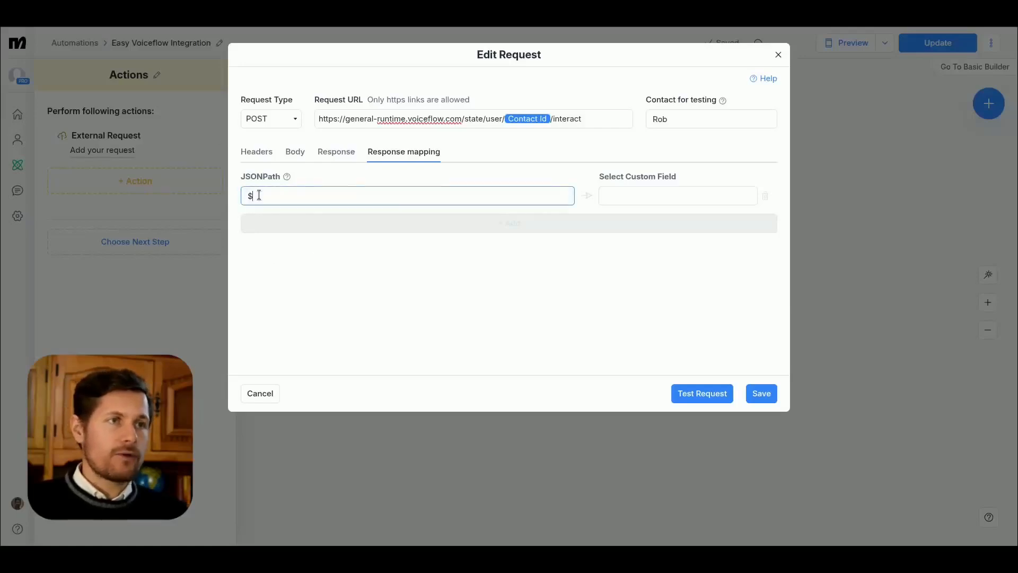
pyautogui.write('[?')
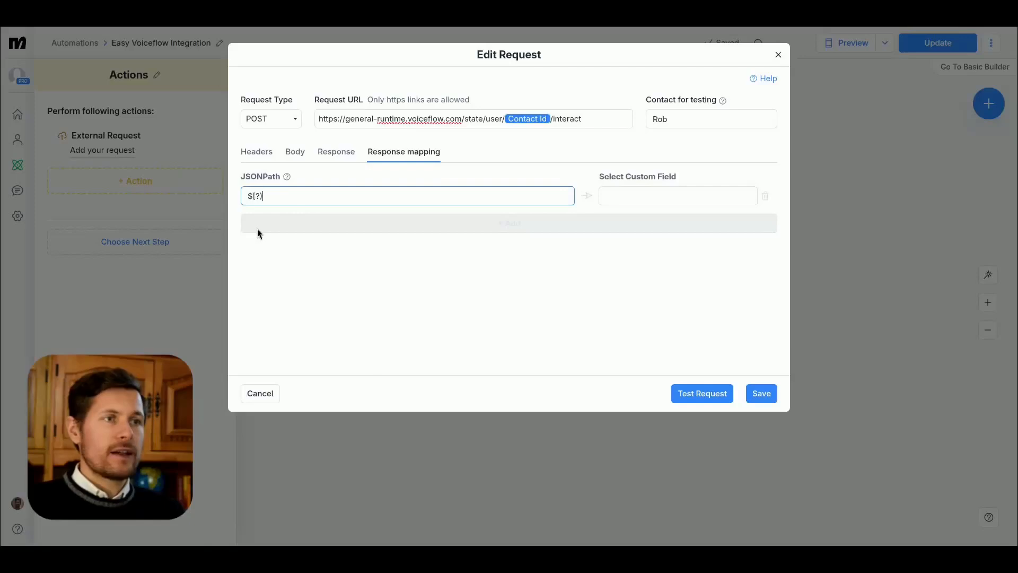
pyautogui.write('(')
pyautogui.write('@.type=')
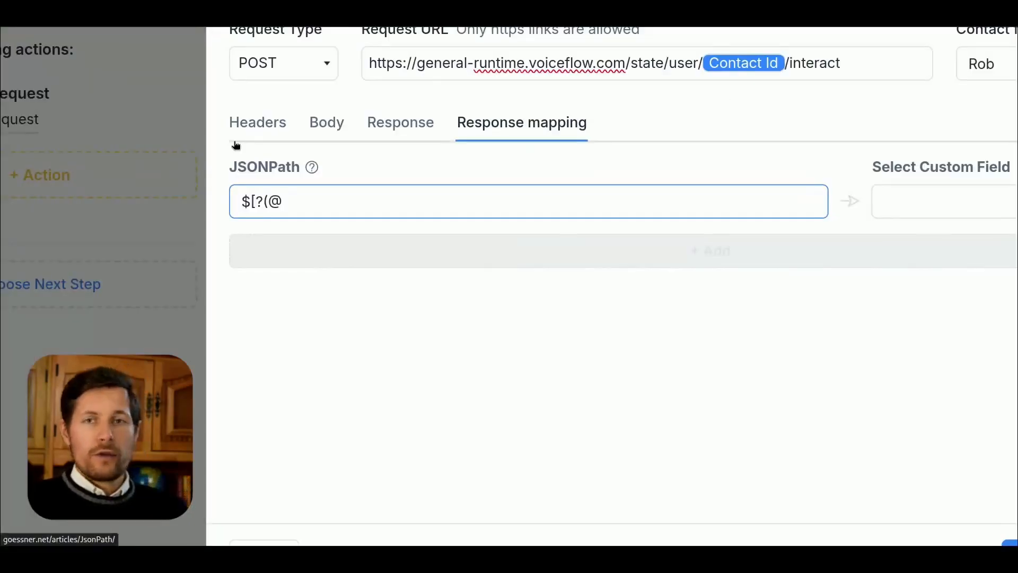
pyautogui.write('="text")].p')
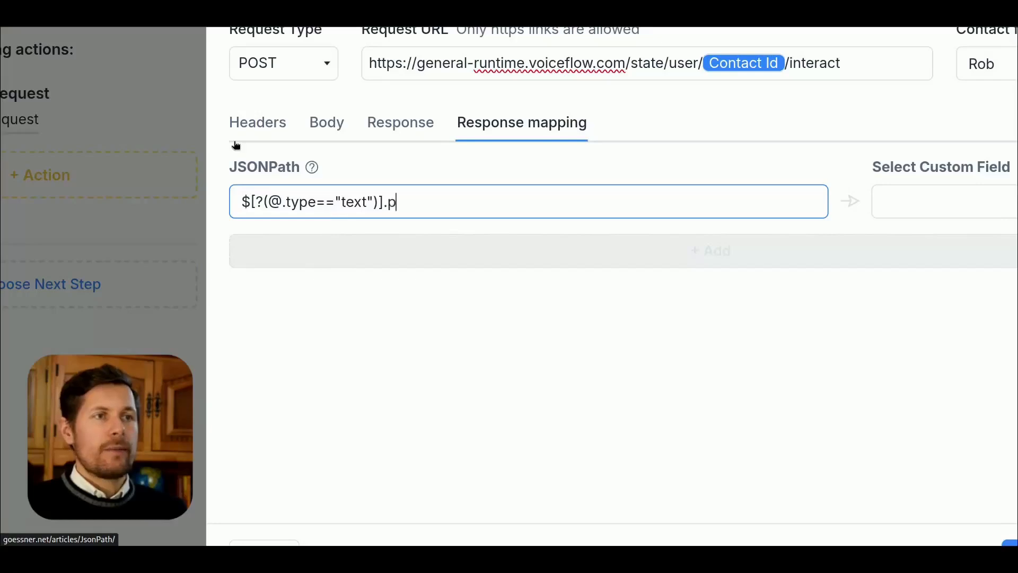
pyautogui.write('ayload.message')
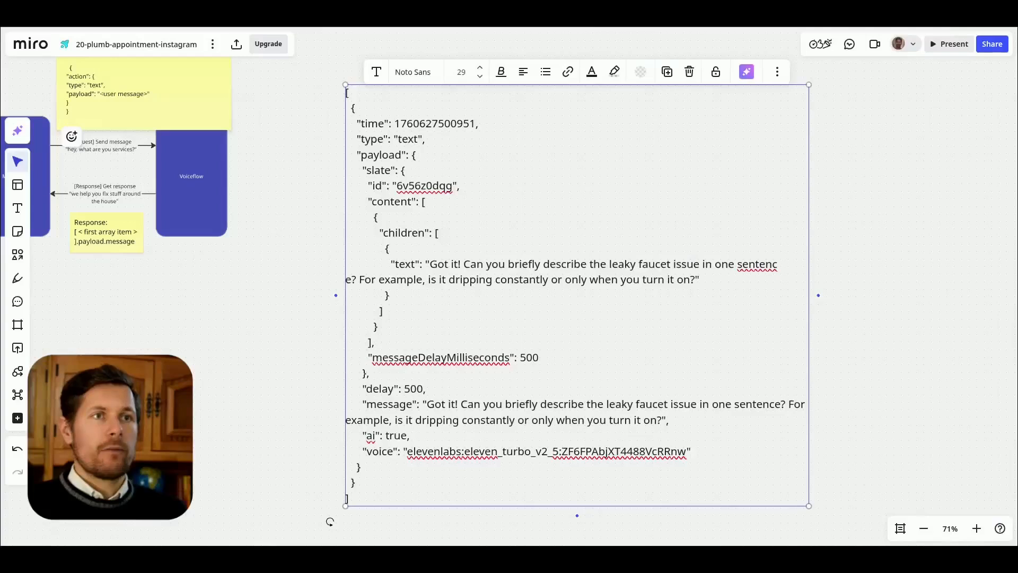
# Step: Trace the type, payload and message keys of the JSONPath in the sample response on the Miro board
pyautogui.moveTo(361, 138); pyautogui.dragTo(429, 137)
pyautogui.moveTo(357, 155); pyautogui.dragTo(419, 156)
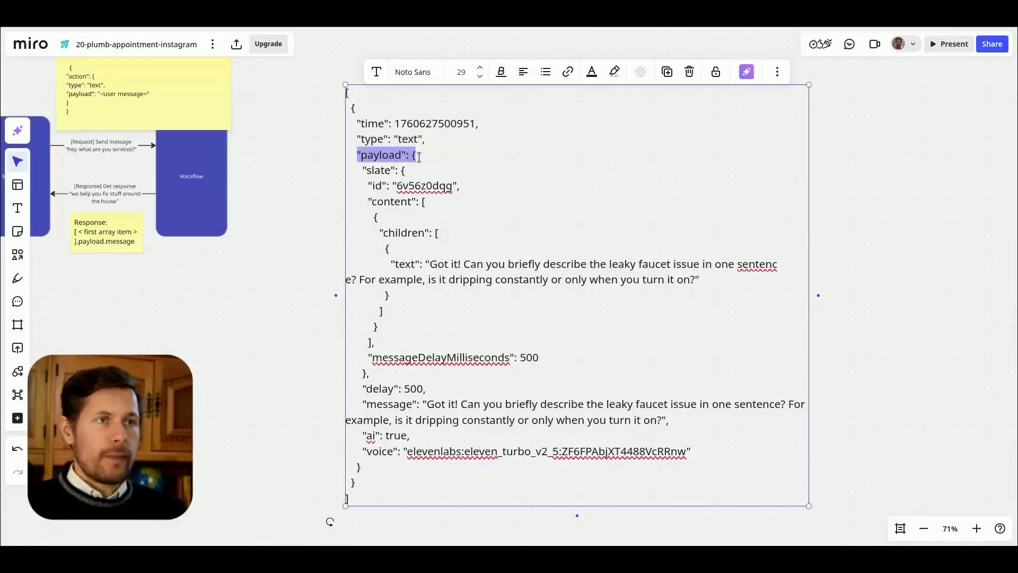
pyautogui.moveTo(364, 404); pyautogui.dragTo(661, 421)
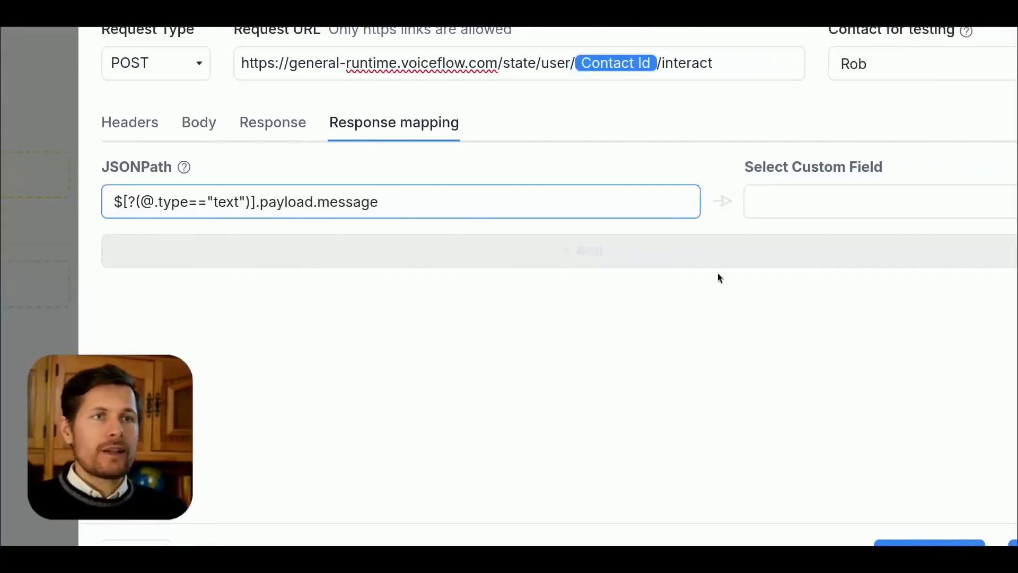
# Step: Map the JSONPath result to the voiceflowReply custom field
pyautogui.click(780, 205)
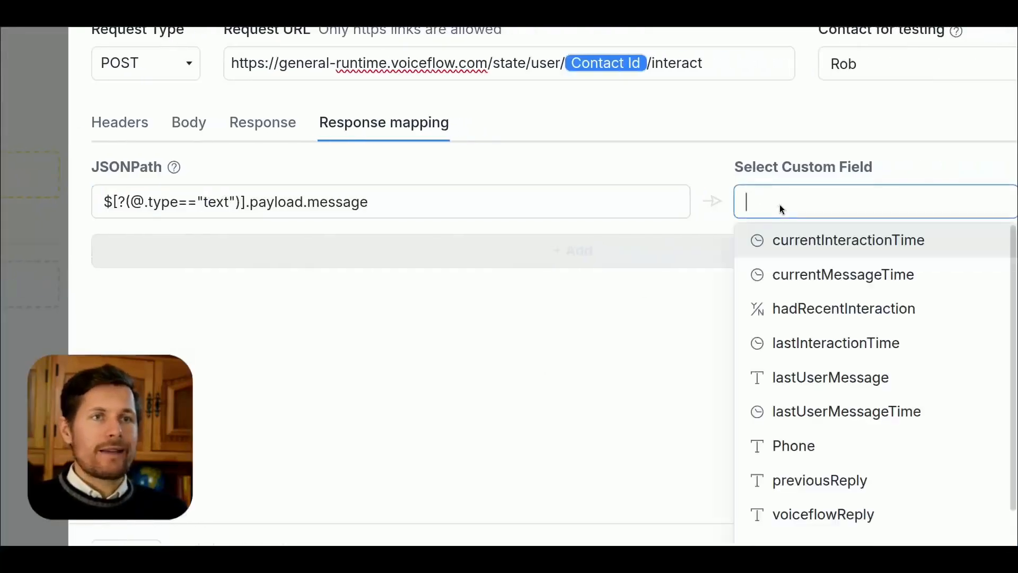
pyautogui.write('voicefl')
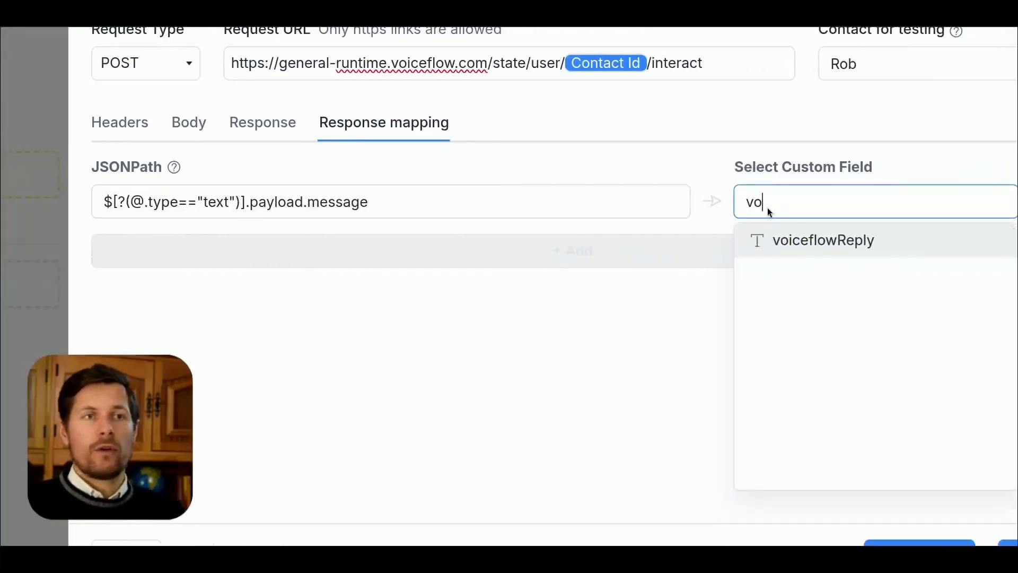
pyautogui.click(742, 229)
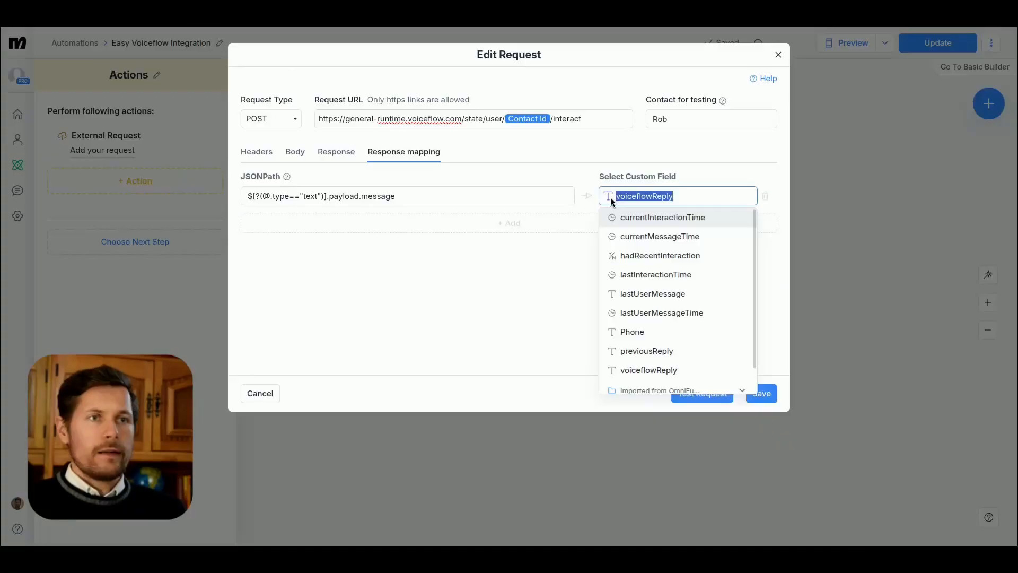
pyautogui.click(563, 225)
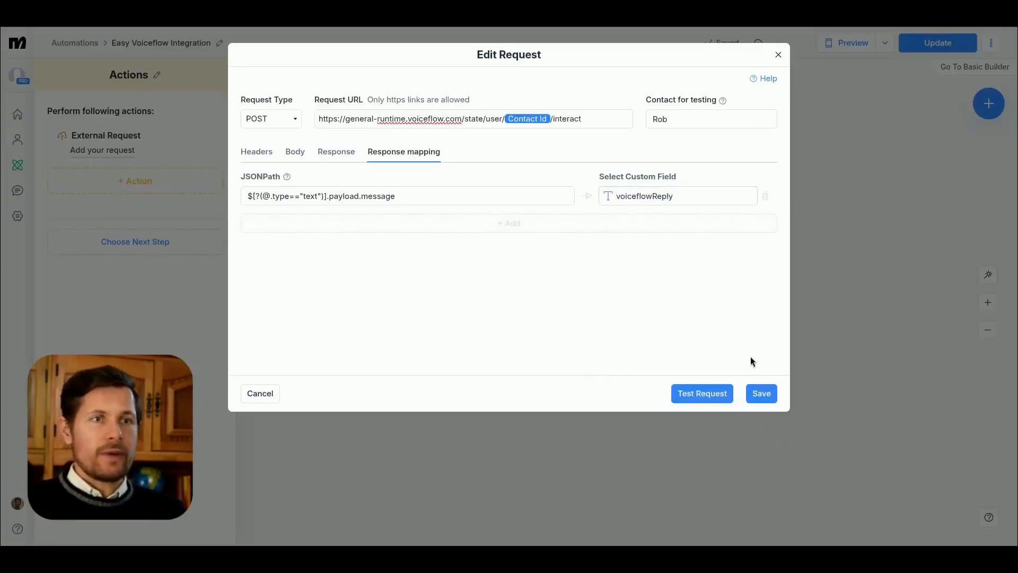
# Step: Save the external request and move its Actions block below the Send Message block on the canvas
pyautogui.click(762, 393)
pyautogui.click(429, 147)
pyautogui.moveTo(631, 314); pyautogui.dragTo(766, 330)
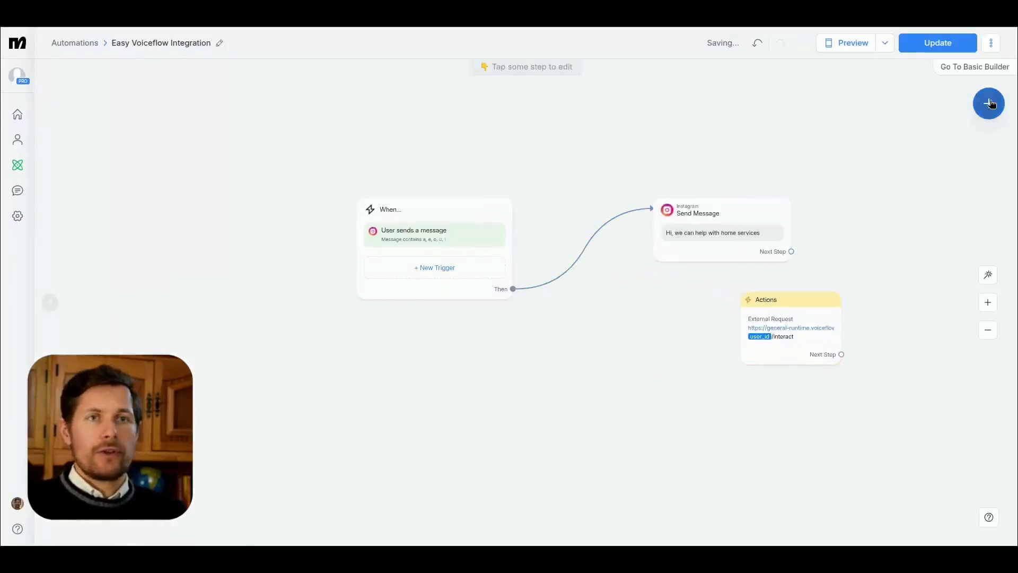
# Step: Add a new Actions block to the canvas with a Set User Field action
pyautogui.click(989, 104)
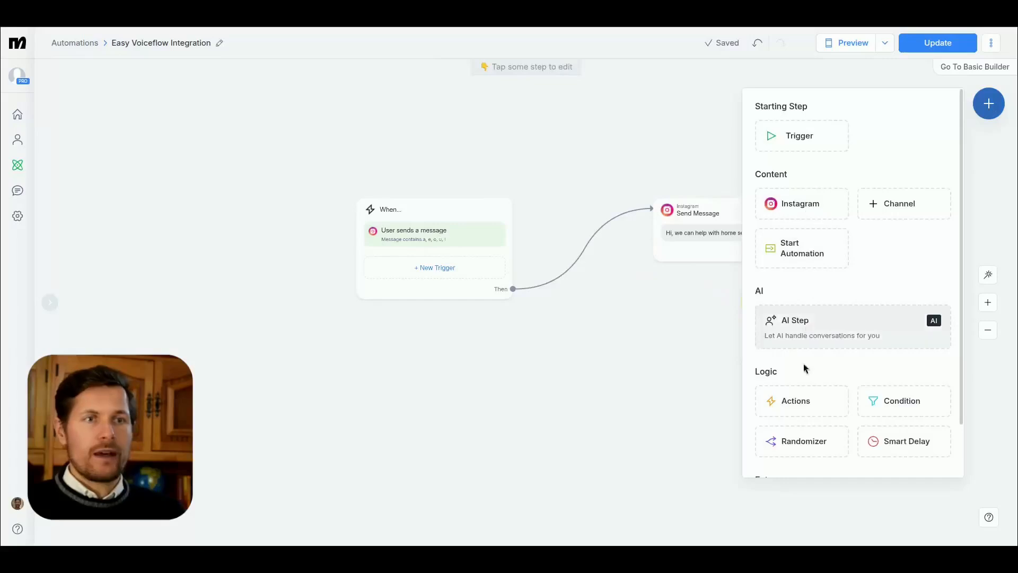
pyautogui.click(799, 400)
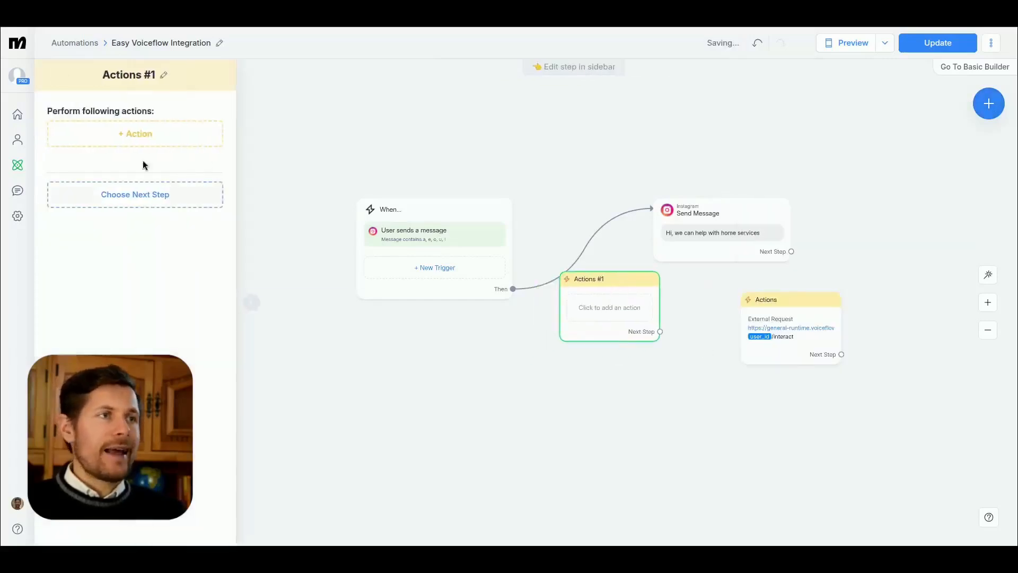
pyautogui.click(129, 133)
pyautogui.click(355, 115)
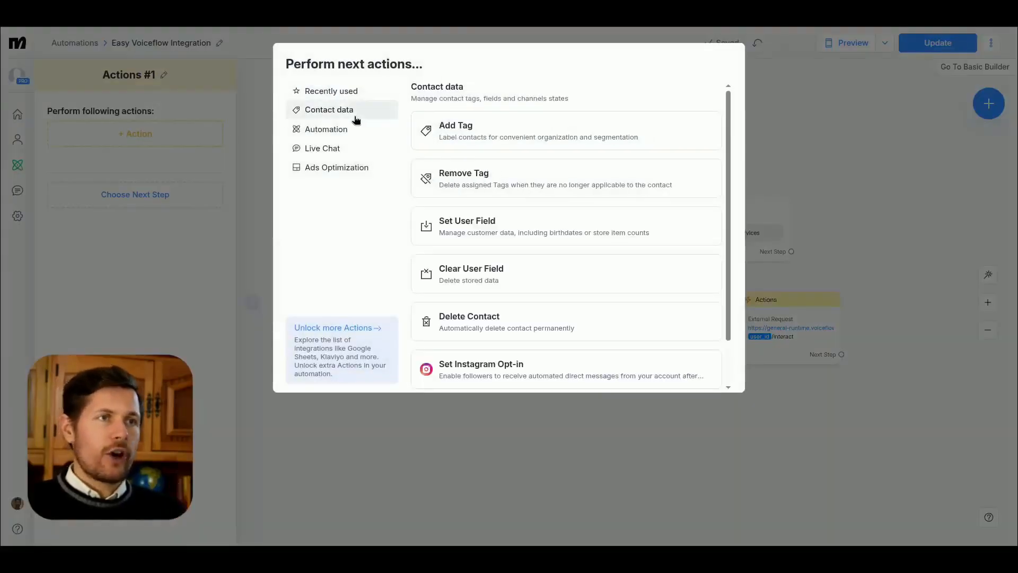
pyautogui.click(473, 220)
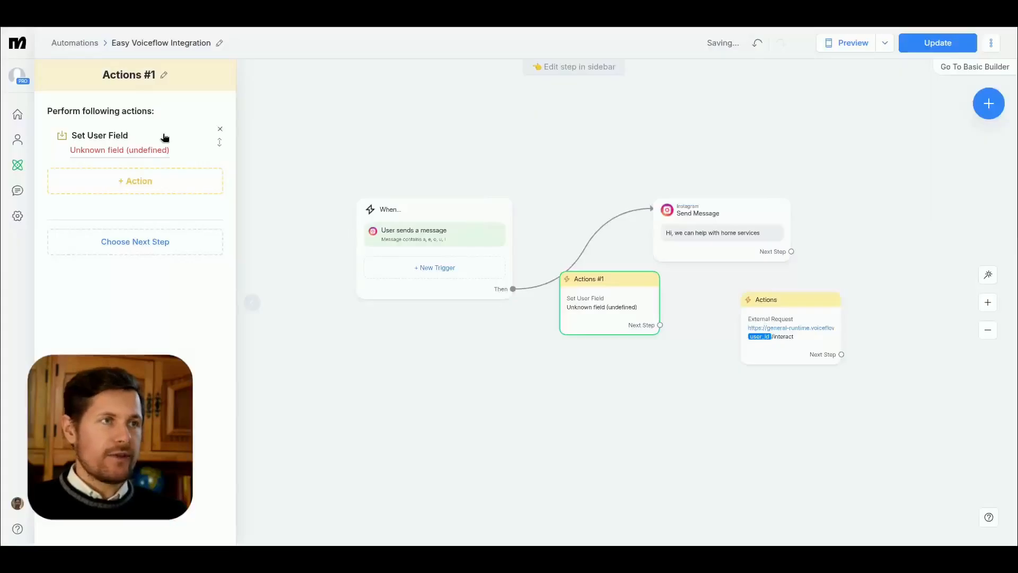
# Step: Create a new text user field named voiceflowsReply for the Set User Field action
pyautogui.click(97, 154)
pyautogui.click(172, 189)
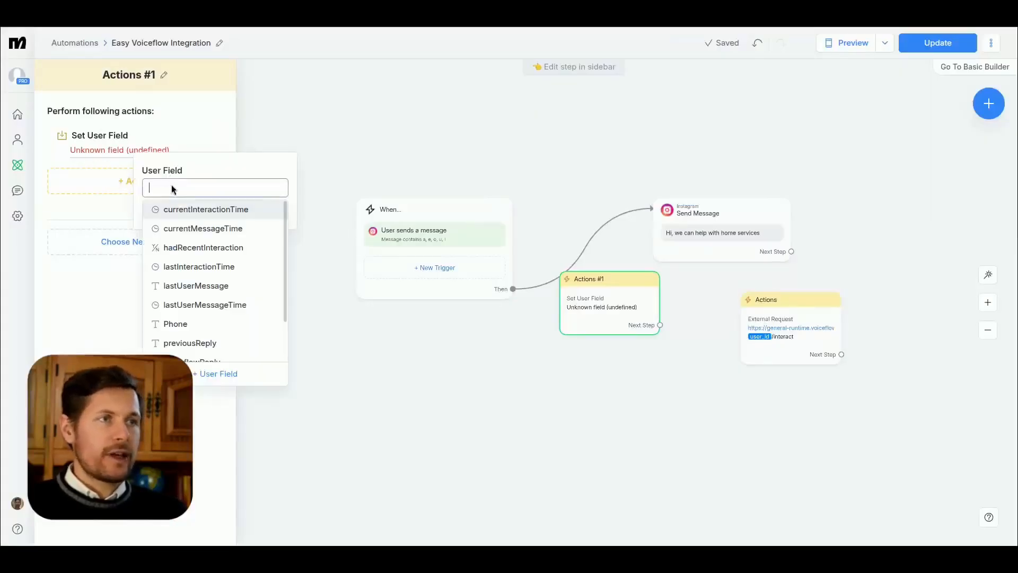
pyautogui.click(207, 374)
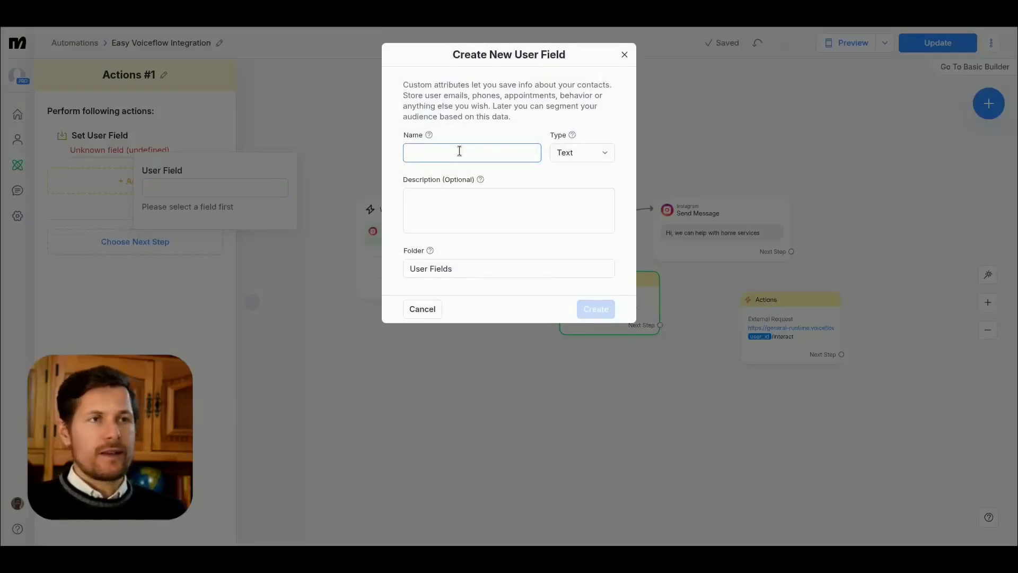
pyautogui.write('voiceflowsReply')
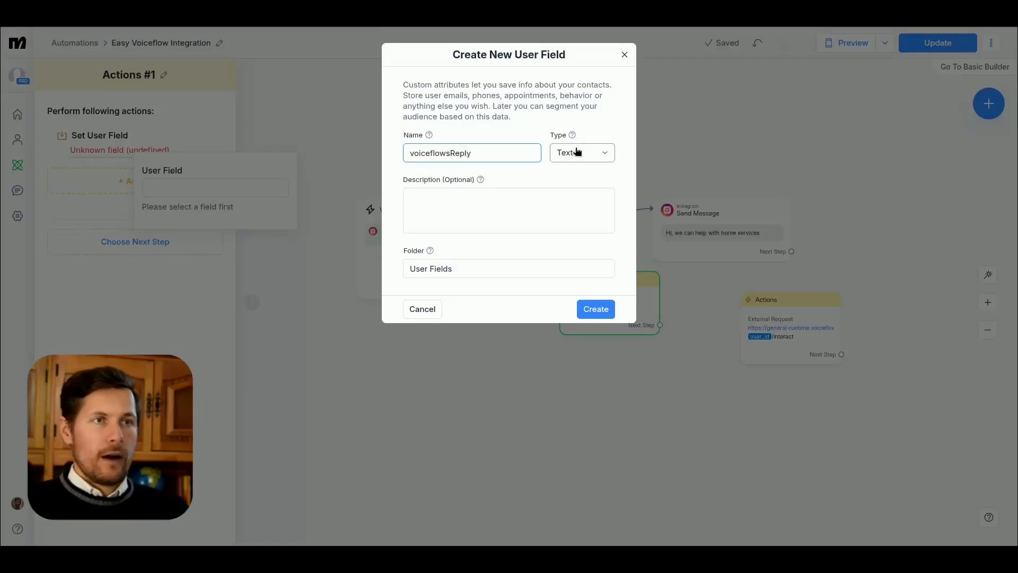
pyautogui.click(595, 309)
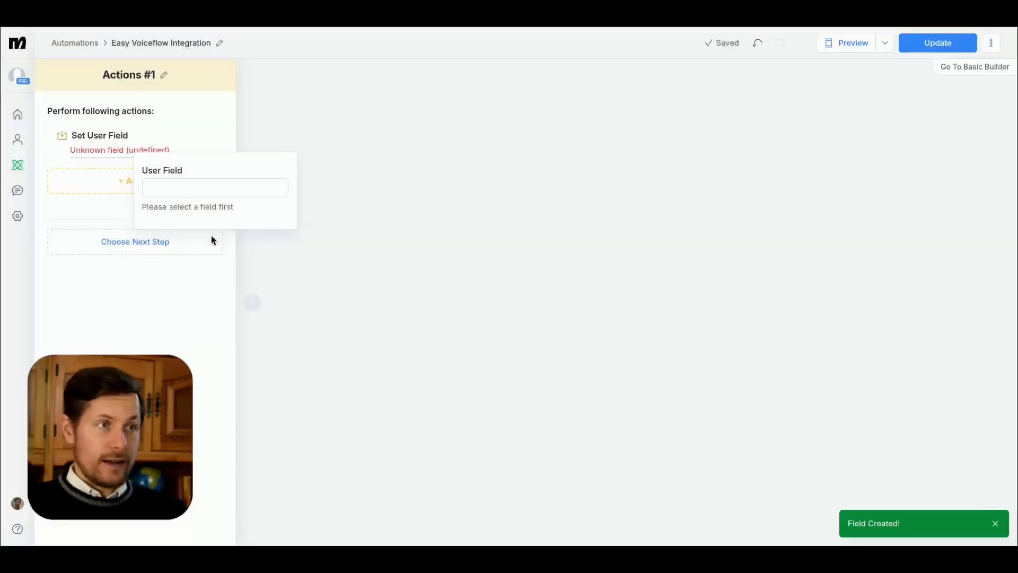
# Step: Select voiceflowsReply as the field to set and give it the value "initial value"
pyautogui.click(170, 188)
pyautogui.write('v')
pyautogui.click(175, 225)
pyautogui.write('initial value')
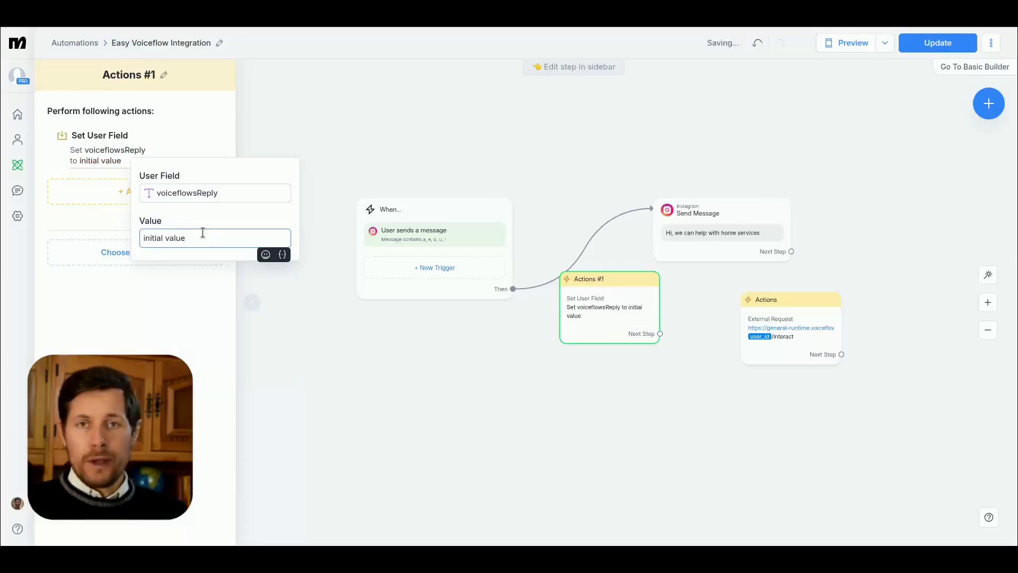
pyautogui.click(189, 336)
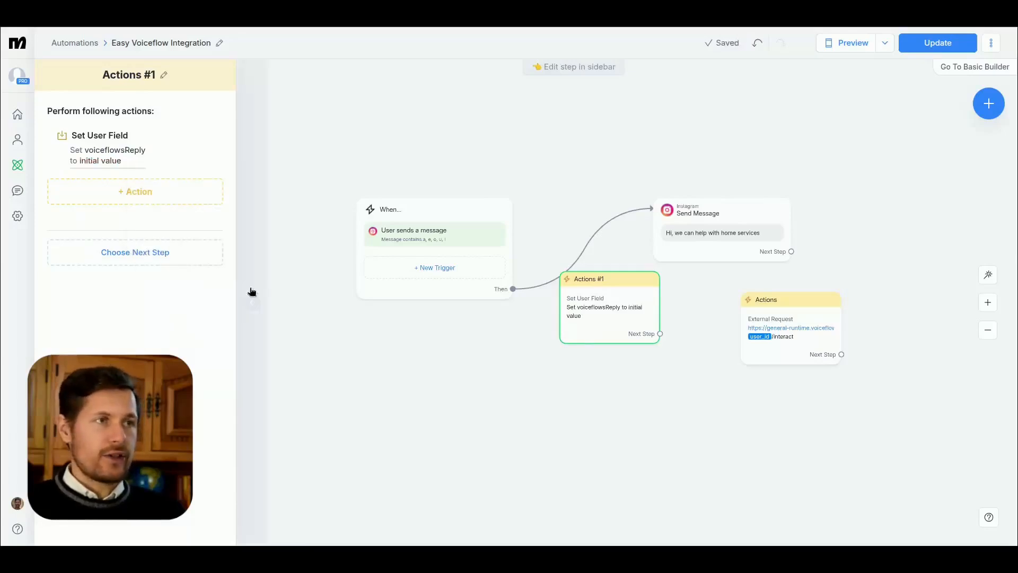
# Step: Chain the trigger, Actions #1 and external request blocks in a row, and rename the request block "send msg to voiceflow"
pyautogui.moveTo(513, 289); pyautogui.dragTo(613, 298)
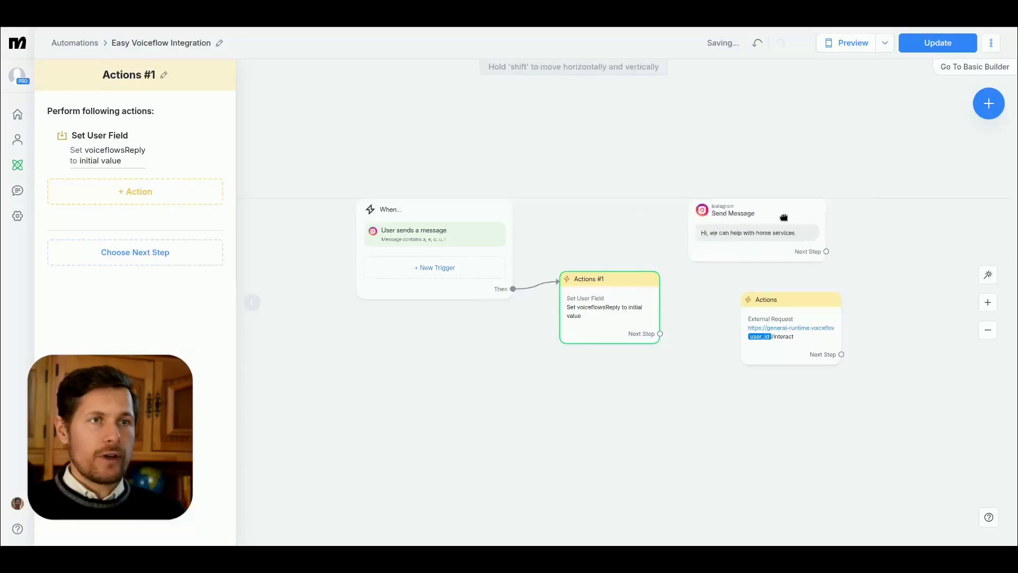
pyautogui.moveTo(793, 297); pyautogui.dragTo(754, 211)
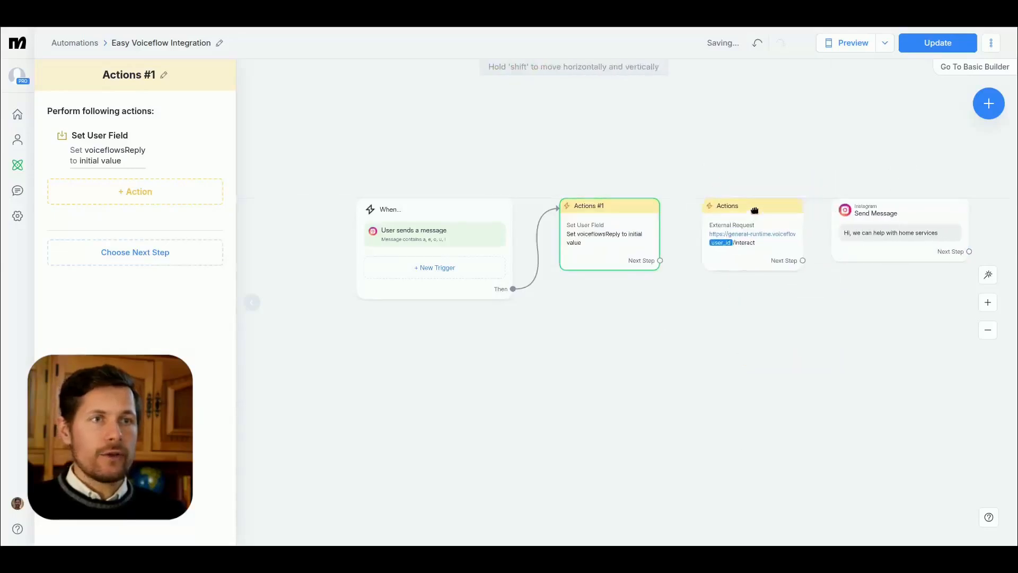
pyautogui.click(148, 77)
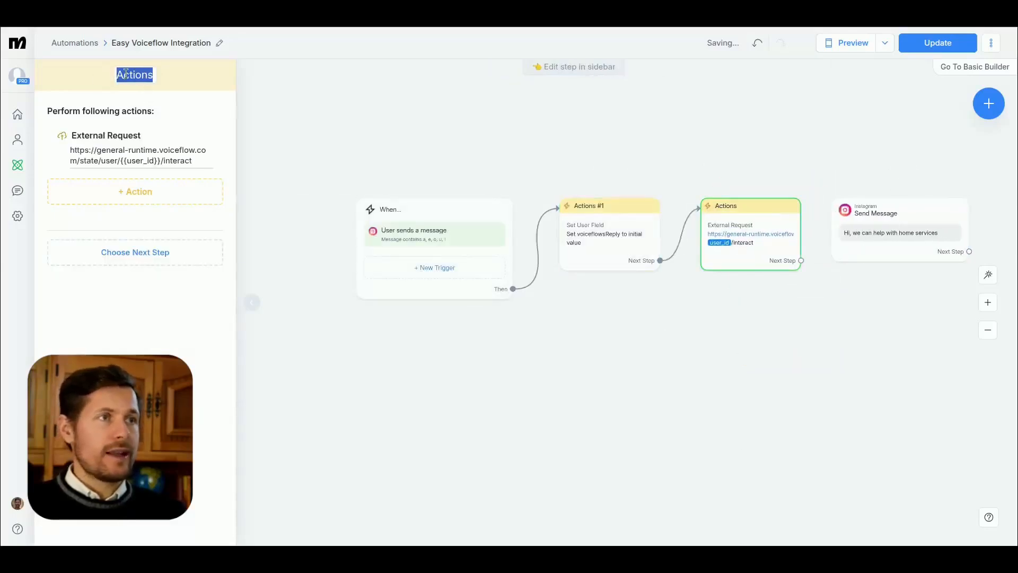
pyautogui.write('Send msg to voiceflow')
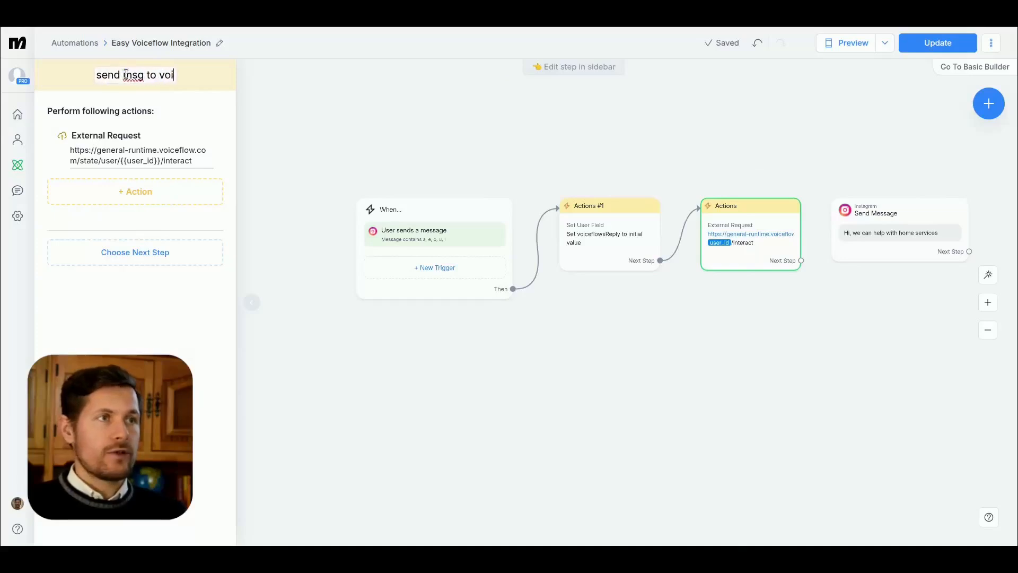
pyautogui.press('Return')
# Step: Rename the Actions #1 block as "initialize custom fields"
pyautogui.click(595, 206)
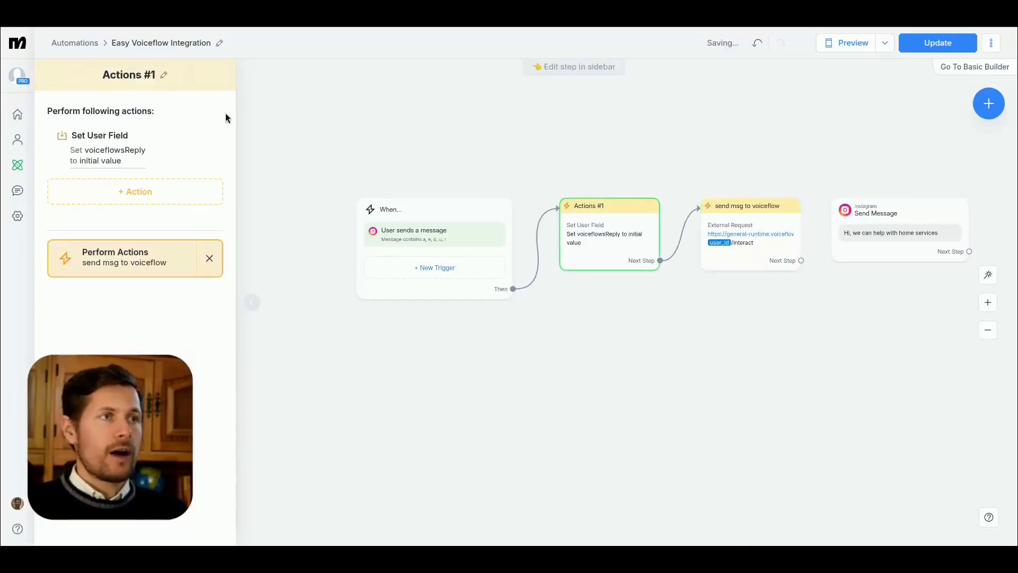
pyautogui.click(150, 75)
pyautogui.write('initialize values')
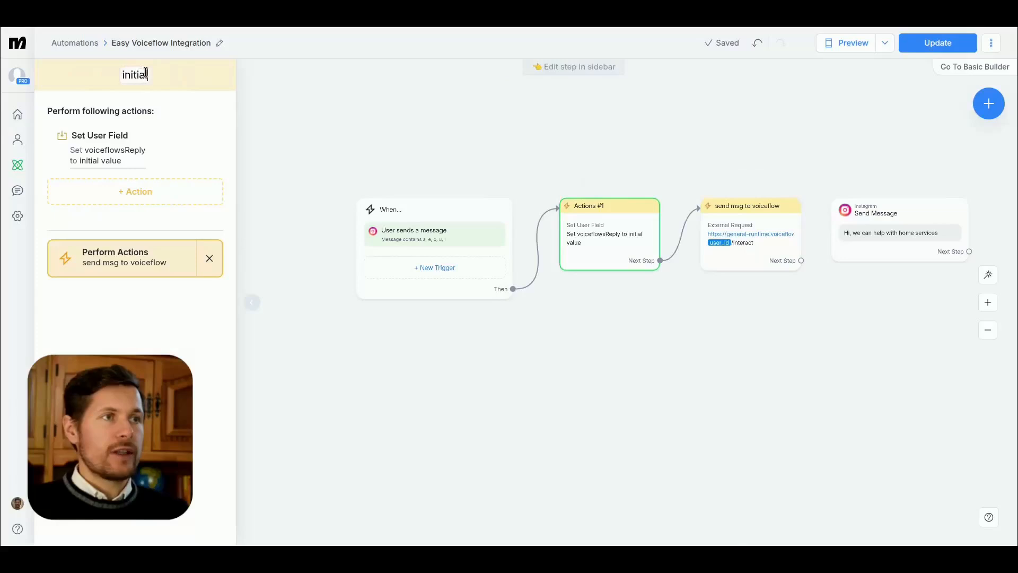
pyautogui.hotkey('ctrl', 'BackSpace')
pyautogui.write('val')
pyautogui.hotkey('ctrl', 'BackSpace')
pyautogui.write('custom fields')
pyautogui.press('Return')
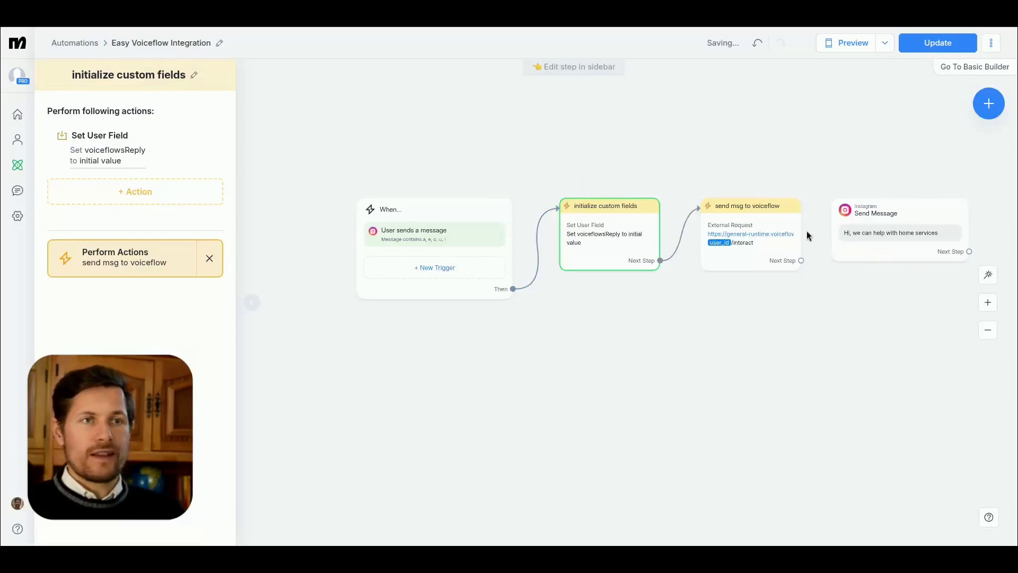
# Step: Change the custom field in the external request's response mapping to voiceflowsReply
pyautogui.moveTo(824, 299); pyautogui.dragTo(756, 315)
pyautogui.click(673, 242)
pyautogui.click(223, 141)
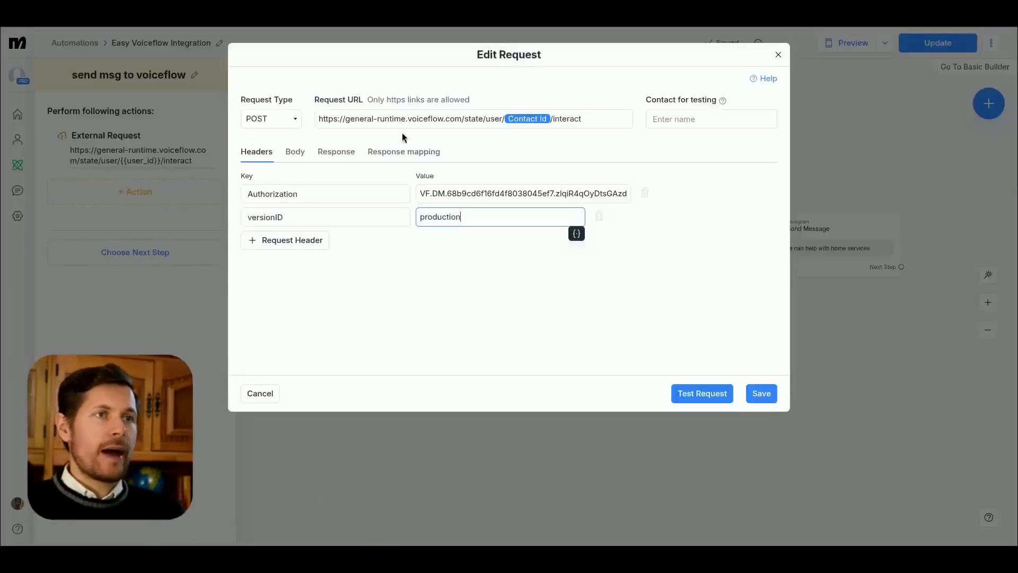
pyautogui.click(404, 152)
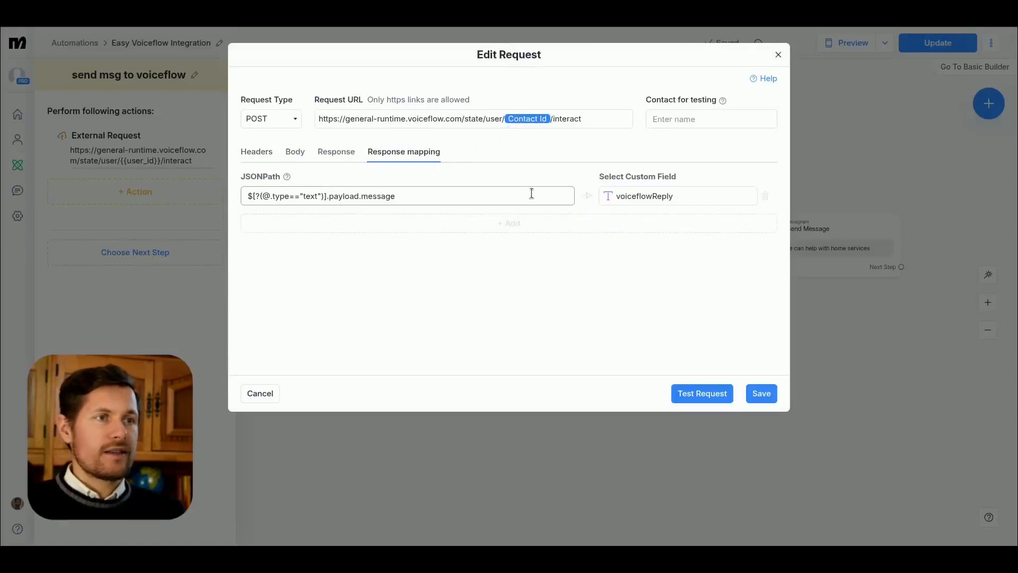
pyautogui.click(673, 199)
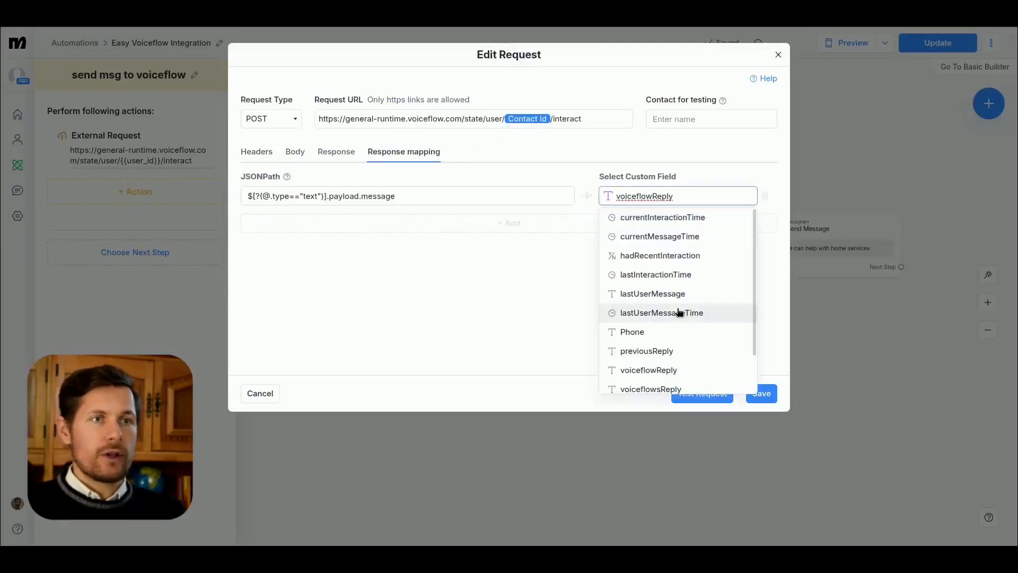
pyautogui.click(642, 241)
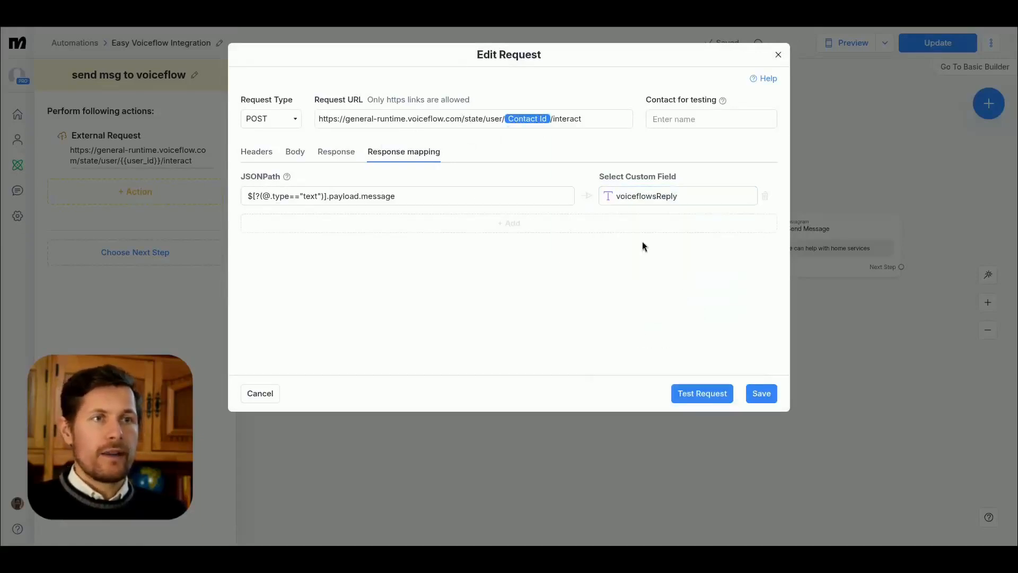
# Step: Choose the contact for testing by name and run a test of the external request
pyautogui.click(693, 121)
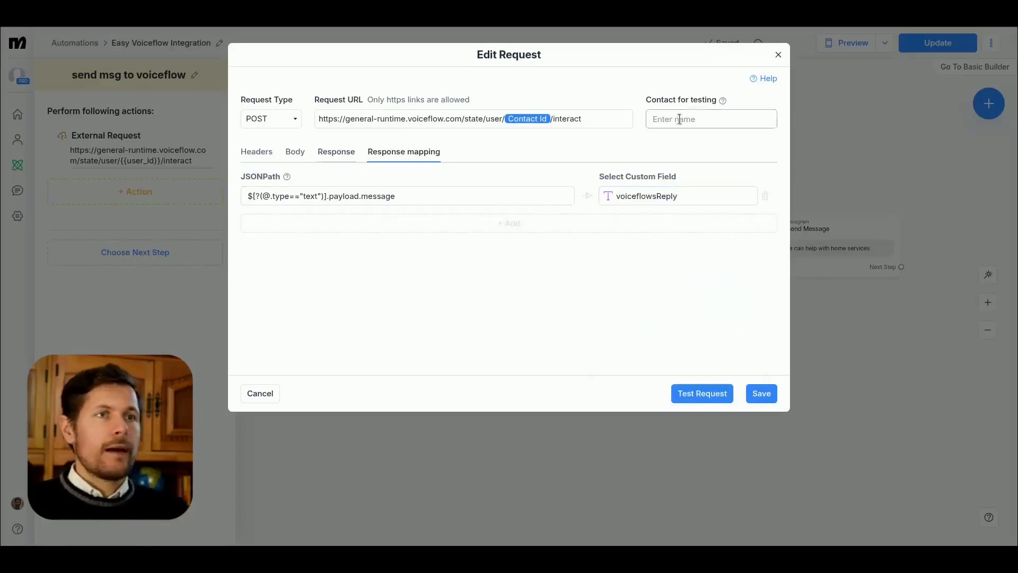
pyautogui.write('rob')
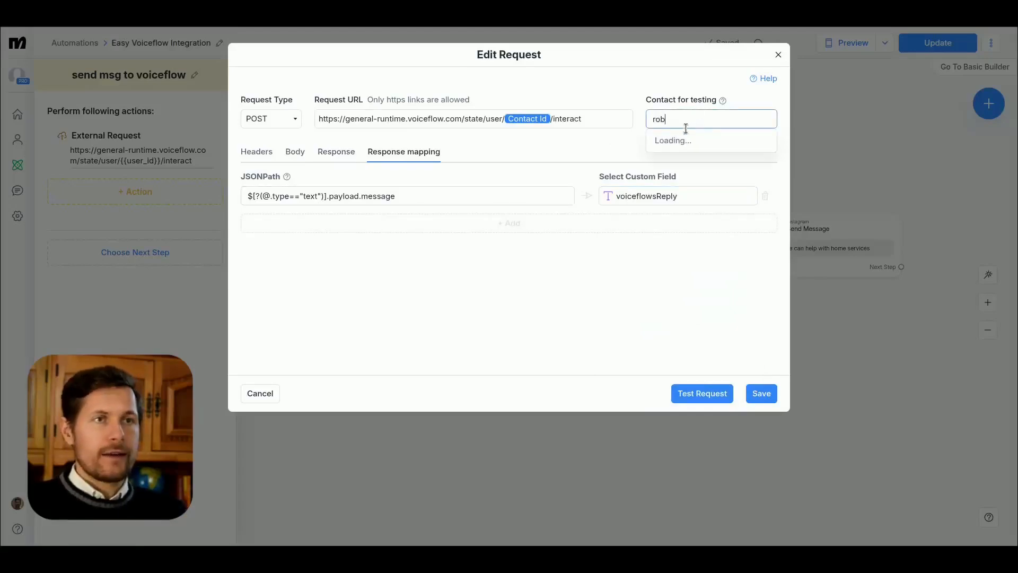
pyautogui.click(675, 141)
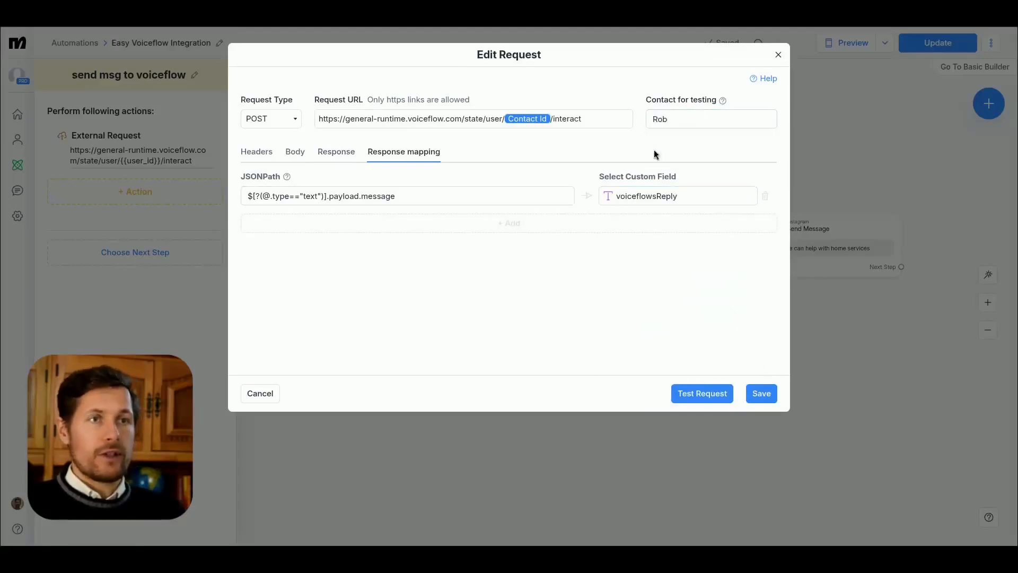
pyautogui.click(334, 152)
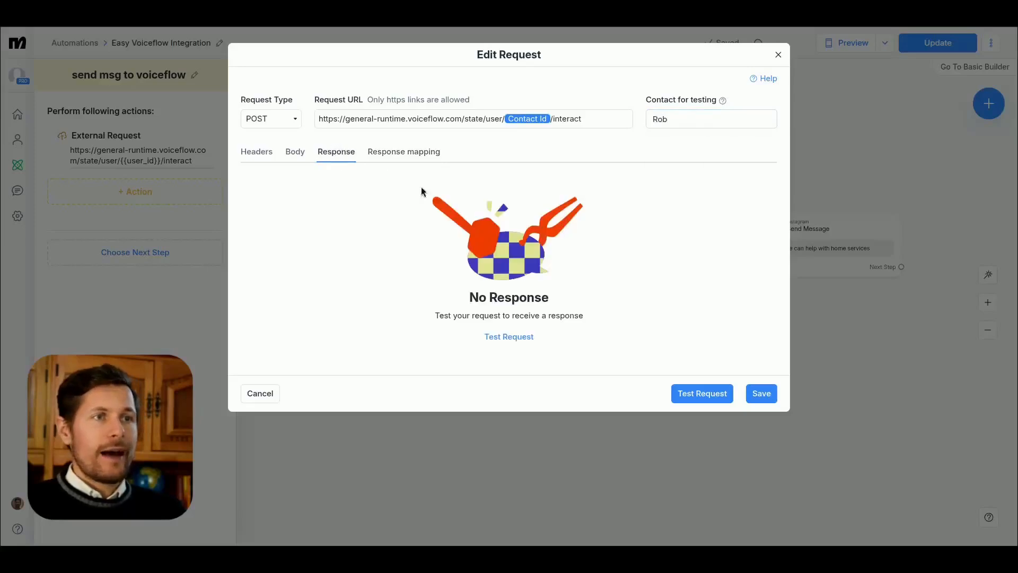
pyautogui.click(708, 391)
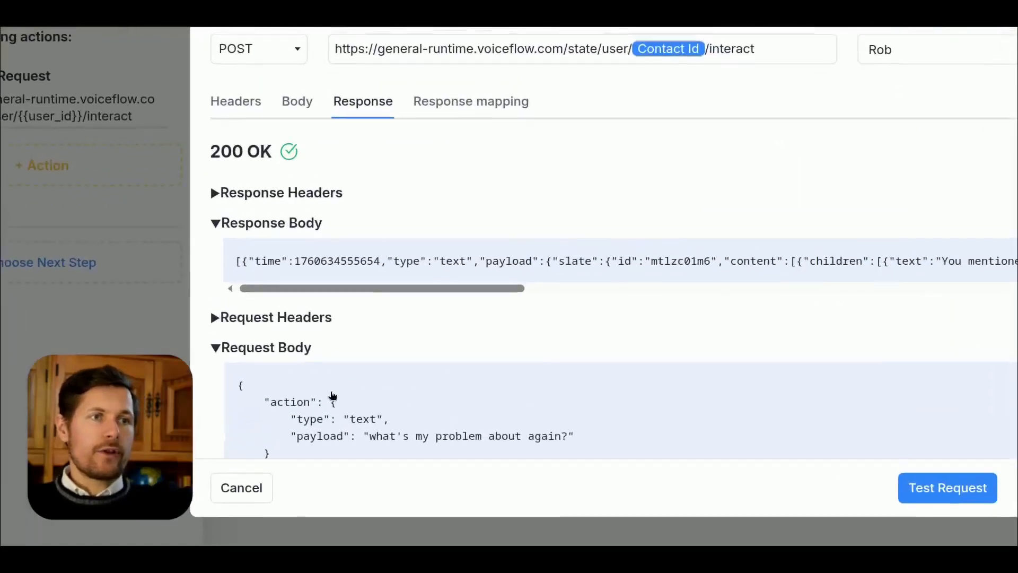
# Step: Examine the reply text in the response body and the payload in the request body
pyautogui.moveTo(393, 288); pyautogui.dragTo(596, 291)
pyautogui.scroll(-1, 264, 297)
pyautogui.moveTo(268, 352); pyautogui.dragTo(275, 409)
pyautogui.click(376, 405)
pyautogui.moveTo(570, 393); pyautogui.dragTo(531, 393)
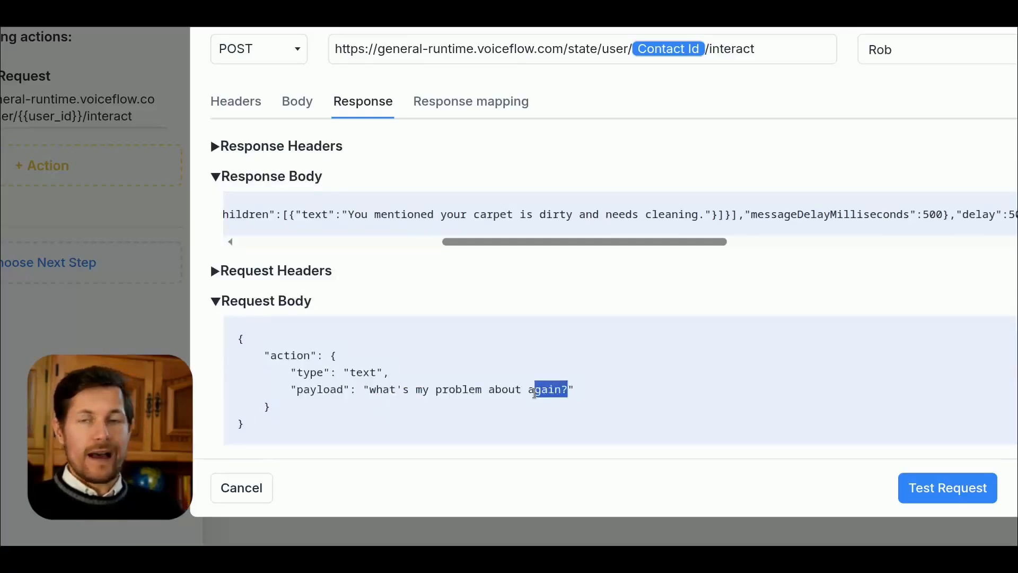
pyautogui.click(535, 393)
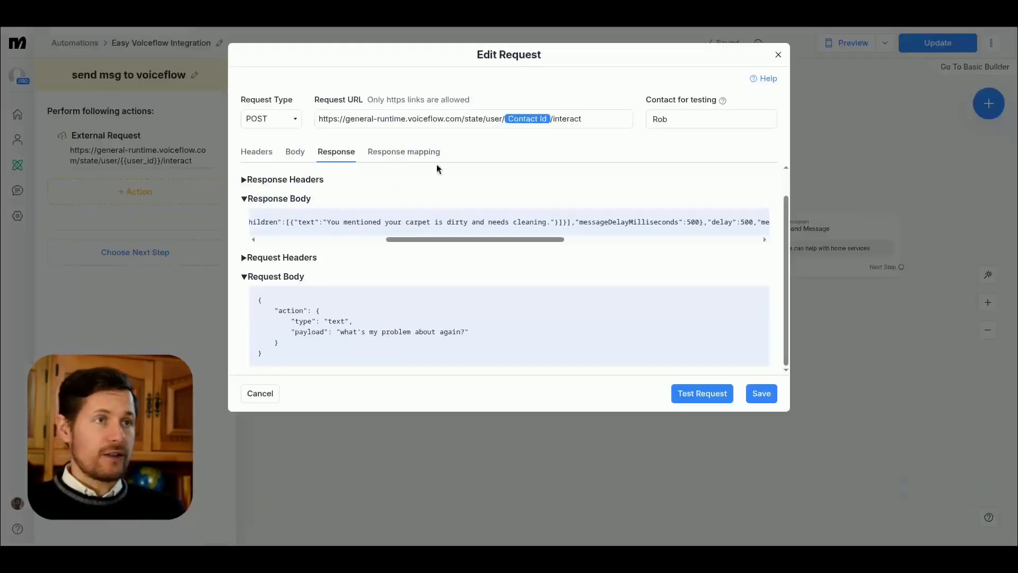
# Step: Save the external request and connect the send msg to voiceflow block to the Send Message block
pyautogui.click(762, 394)
pyautogui.click(734, 275)
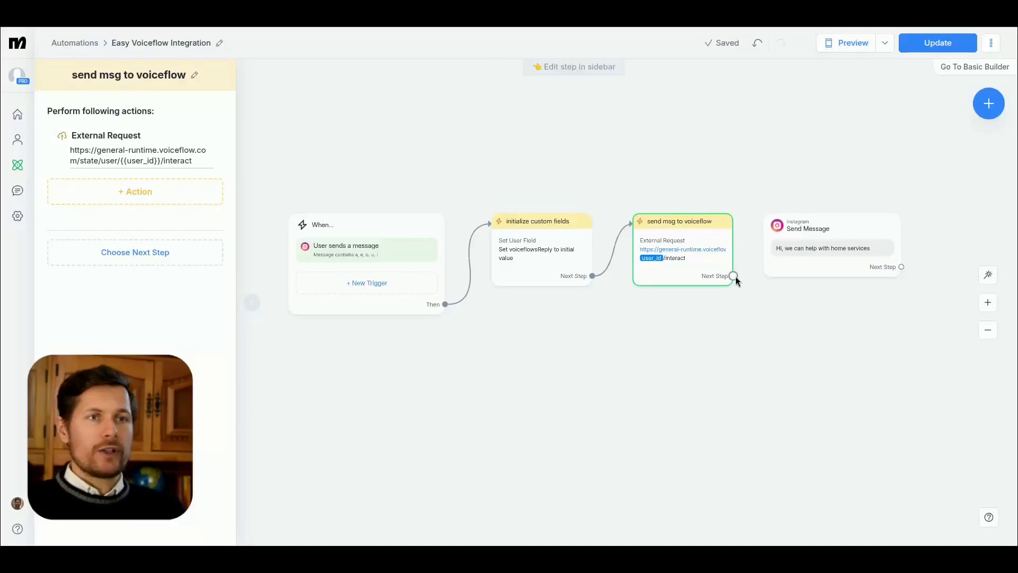
pyautogui.click(768, 235)
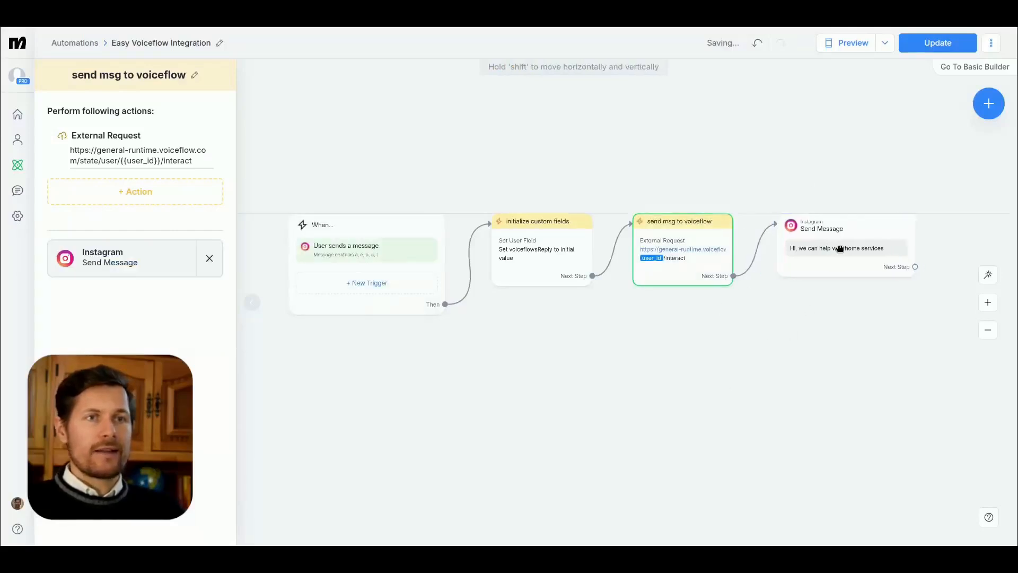
# Step: Replace the Send Message block's text with the voiceflowsReply custom field
pyautogui.click(802, 252)
pyautogui.moveTo(190, 152); pyautogui.dragTo(53, 158)
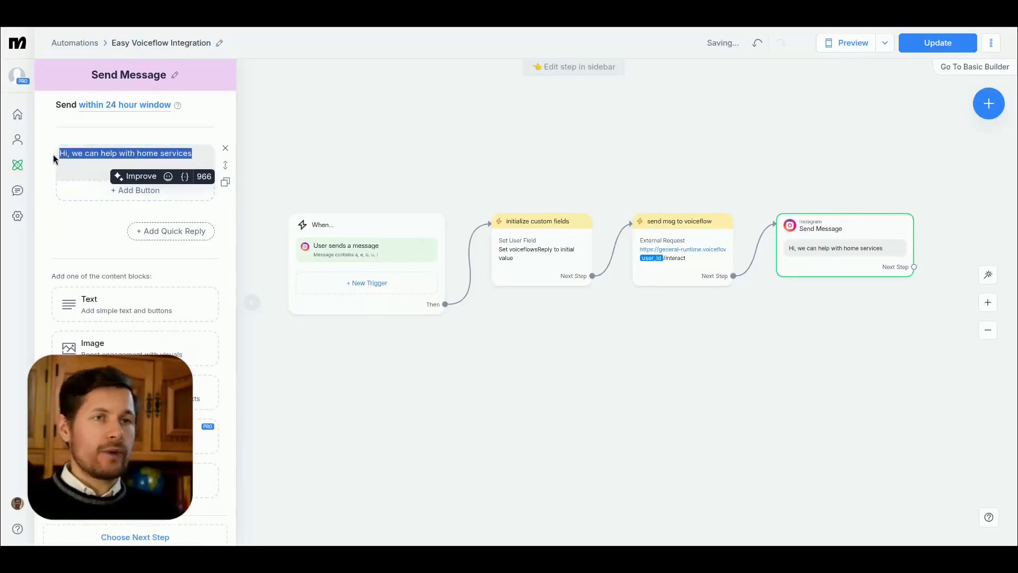
pyautogui.write('{voif')
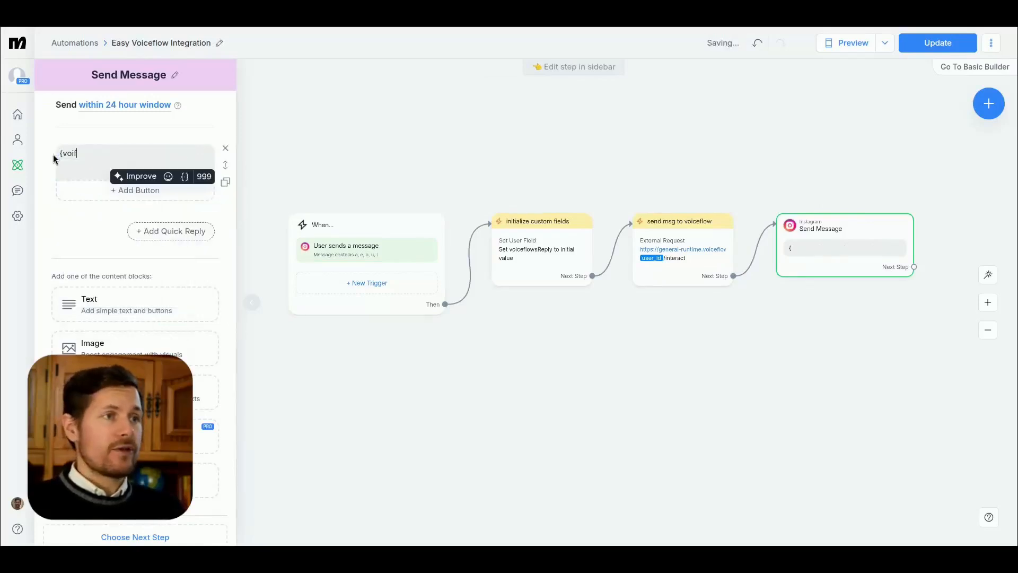
pyautogui.press('BackSpace')
pyautogui.write('ce')
pyautogui.click(218, 204)
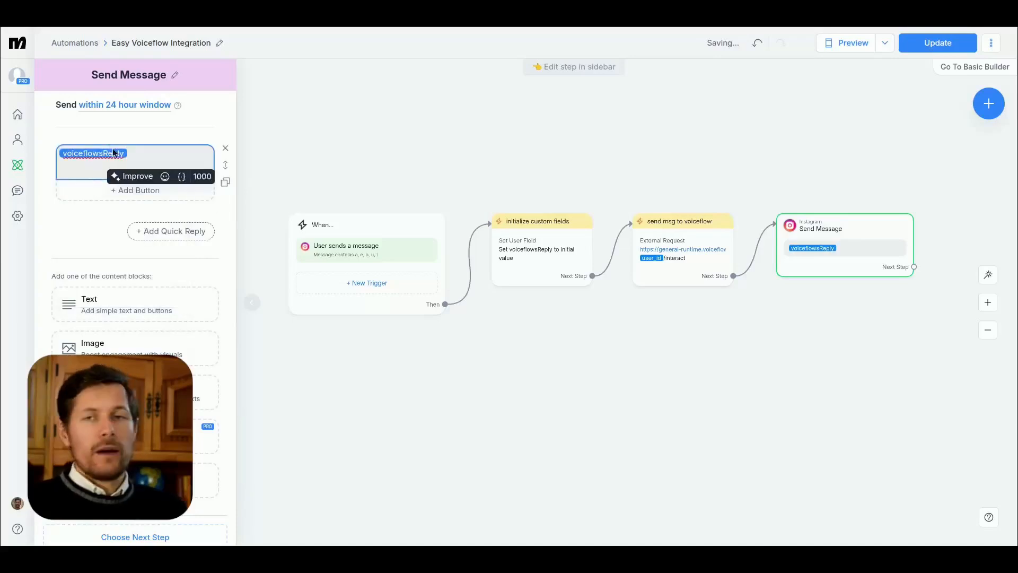
pyautogui.click(445, 143)
# Step: Publish the updated automation, switch to the Instagram chat with Rob's Maintenance Training and send "hi, how can you help me?"
pyautogui.click(936, 43)
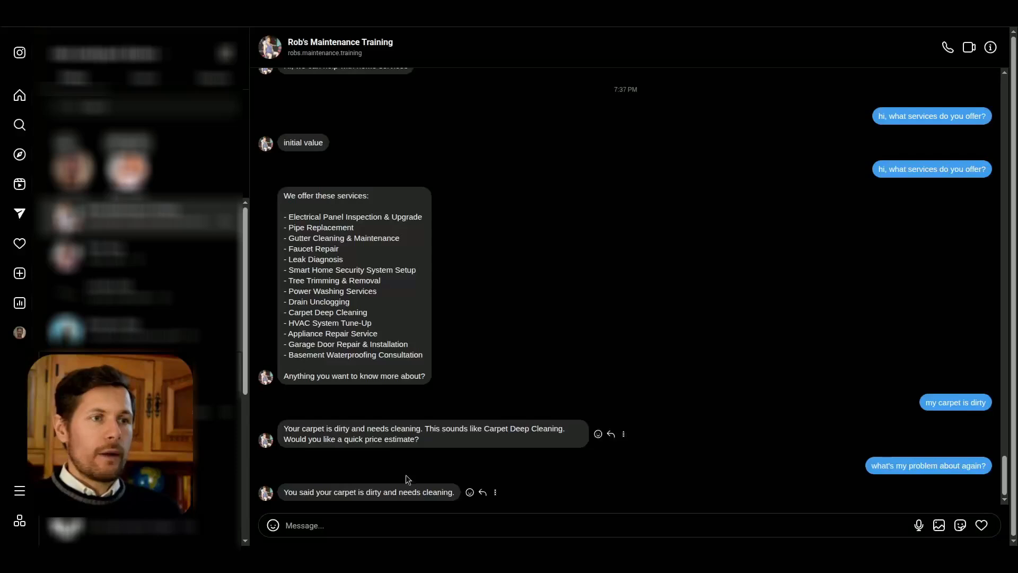
pyautogui.write('hi, how can you help me?')
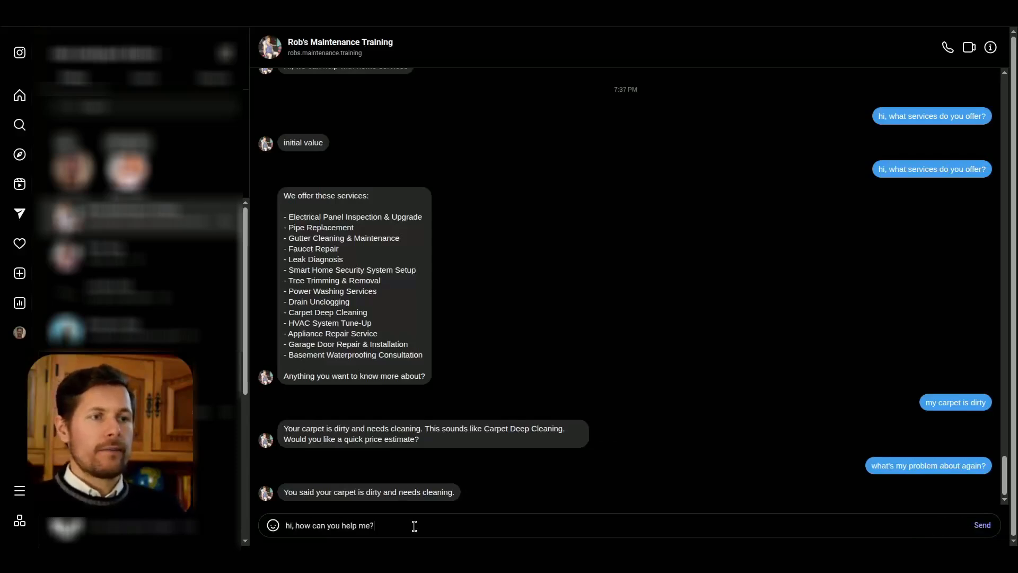
pyautogui.press('Return')
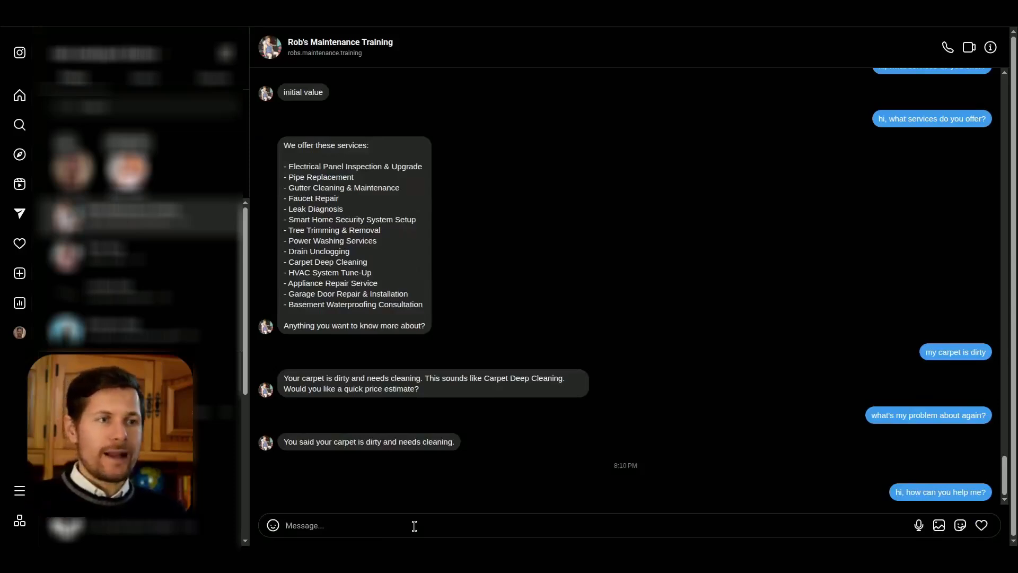
# Step: Read the automated reply to the help question in the Instagram chat
pyautogui.moveTo(285, 471); pyautogui.dragTo(373, 477)
pyautogui.click(307, 471)
pyautogui.moveTo(295, 473); pyautogui.dragTo(479, 493)
pyautogui.click(479, 493)
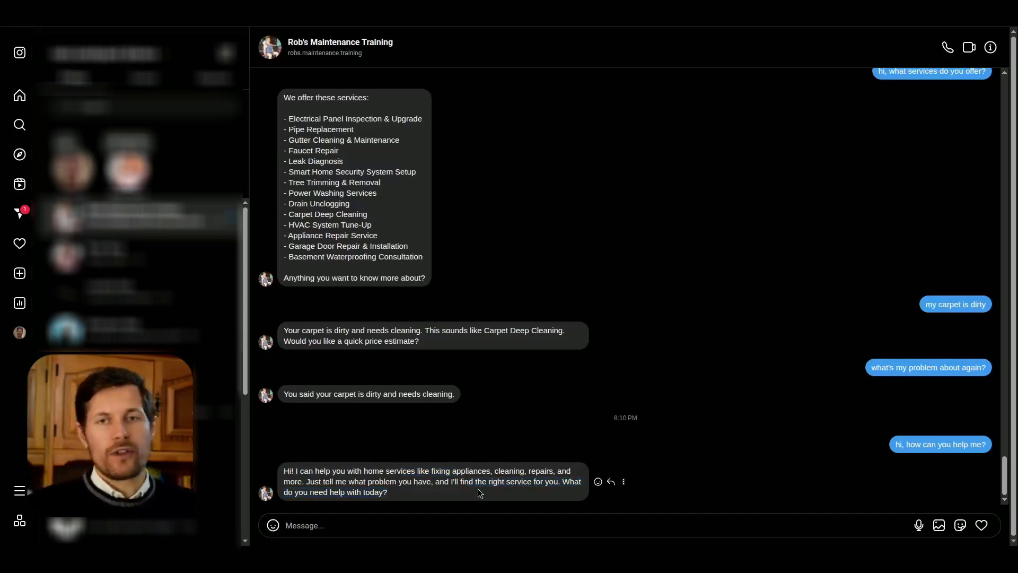
pyautogui.moveTo(356, 480); pyautogui.dragTo(352, 468)
pyautogui.click(356, 431)
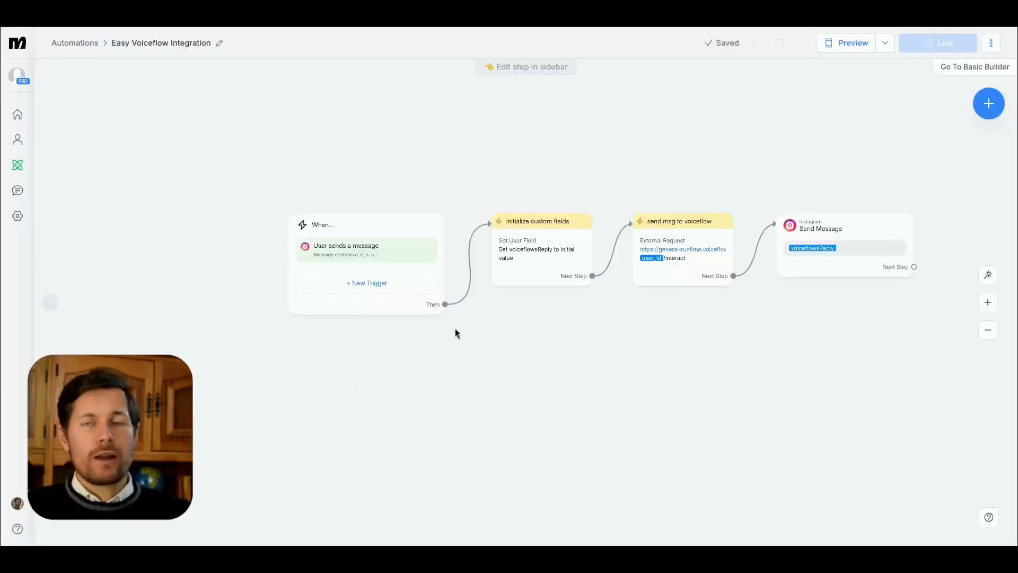
# Step: Return to Manychat's automations list and switch the Easy Voiceflow Integration's Instagram trigger off and back on
pyautogui.click(92, 47)
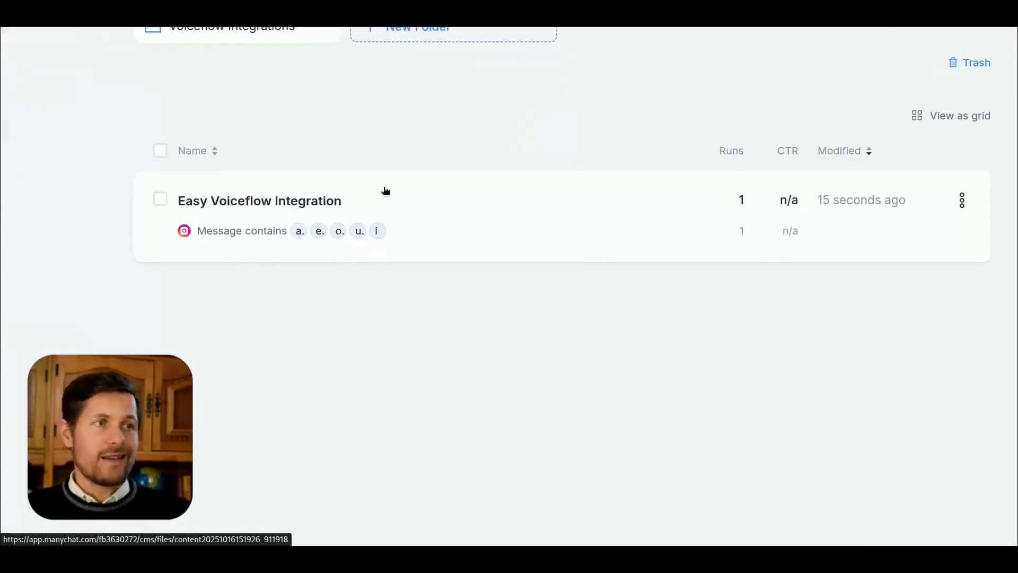
pyautogui.moveTo(675, 236)
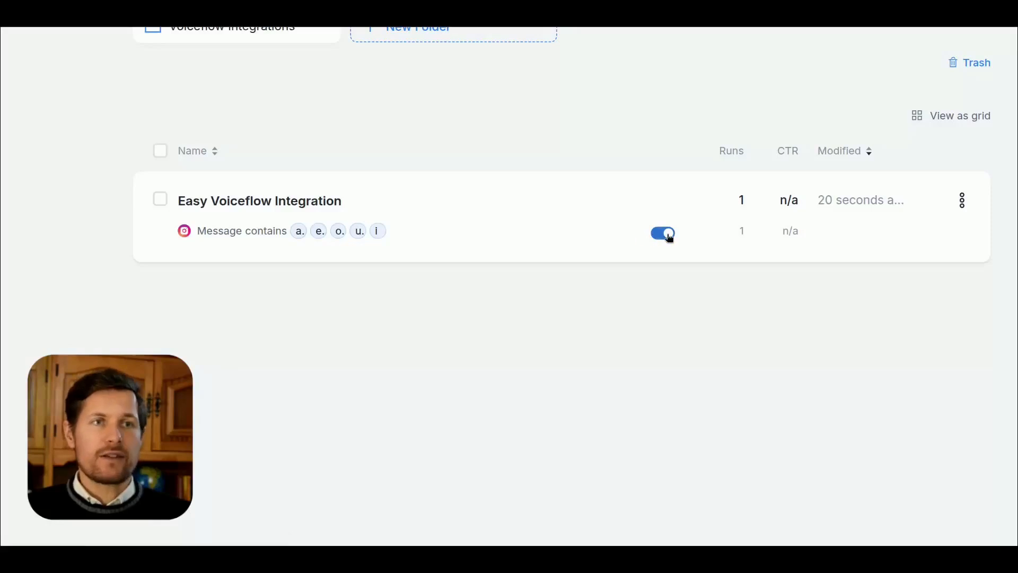
pyautogui.click(654, 244)
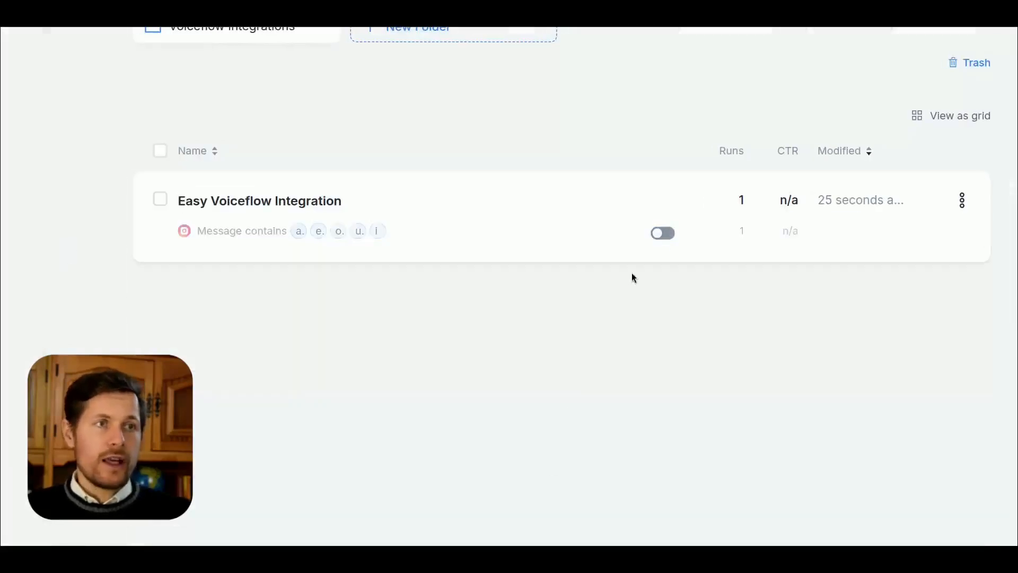
pyautogui.click(665, 235)
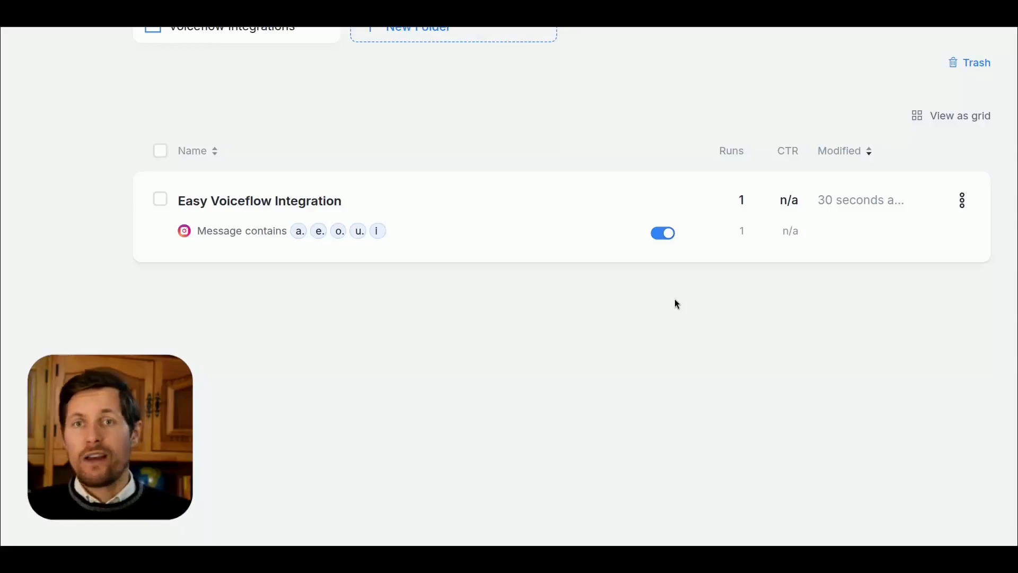
pyautogui.click(666, 235)
pyautogui.click(666, 234)
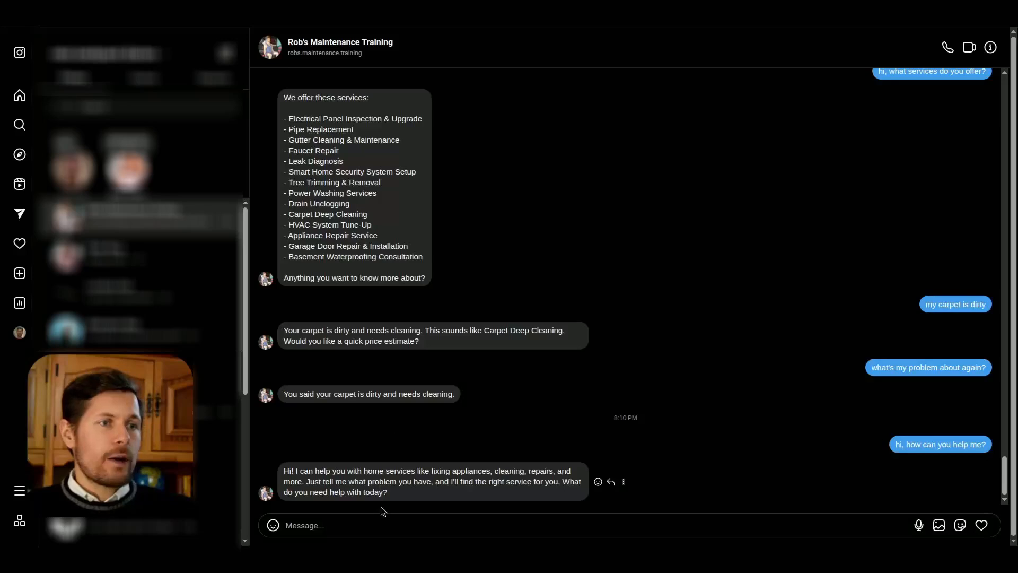
# Step: Send "i need help with my dishwasher. it's not starting even though the light's on" in the Instagram chat and read the reply
pyautogui.write('i need hel')
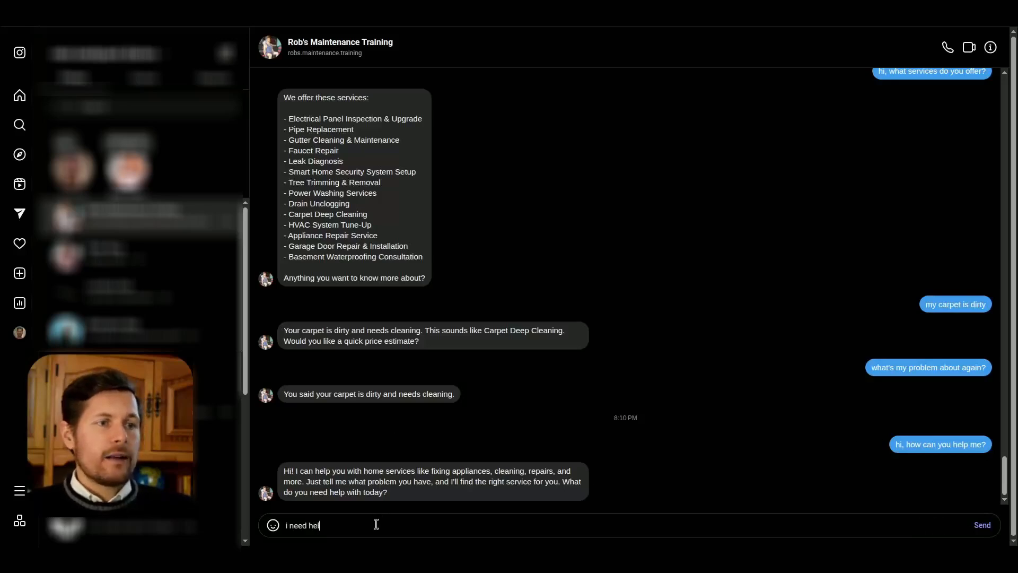
pyautogui.write("p with my dishwasher. it's not starting even though")
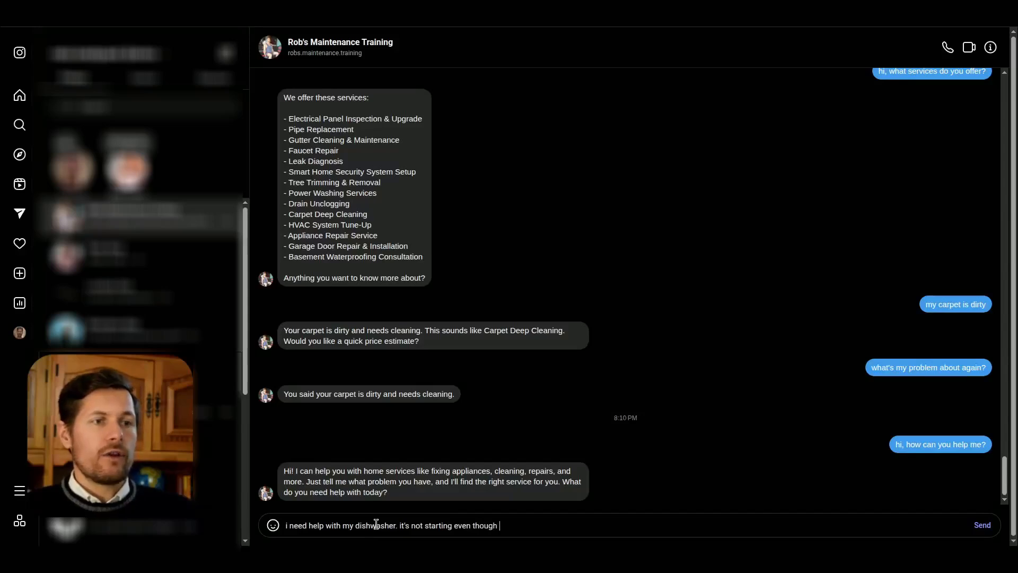
pyautogui.write(" the light's on")
pyautogui.press('Return')
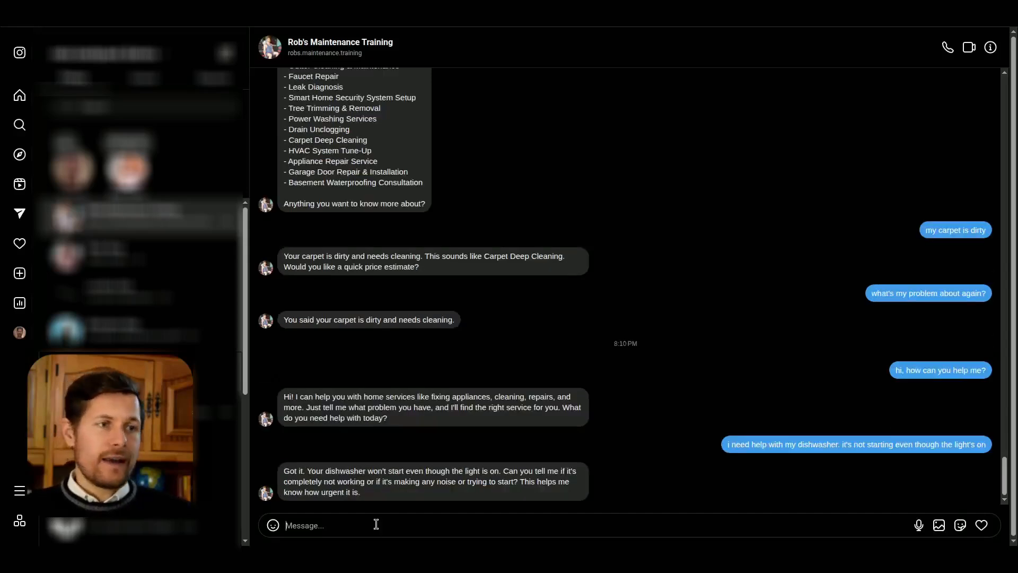
pyautogui.moveTo(355, 490); pyautogui.dragTo(309, 467)
pyautogui.click(306, 455)
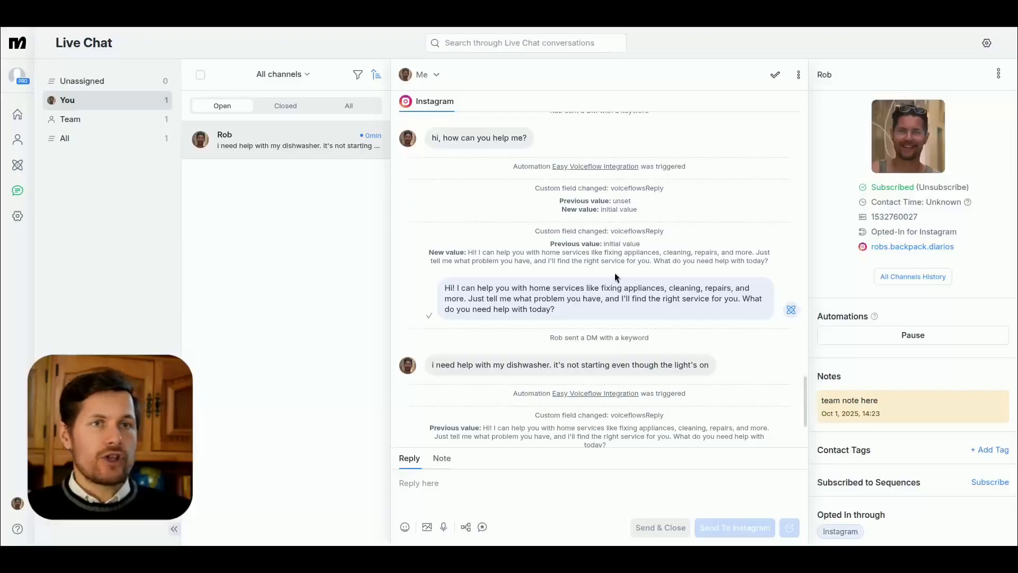
# Step: Examine the dishwasher message and the automation trigger entry in the contact's Manychat Live Chat history
pyautogui.scroll(-3, 616, 277)
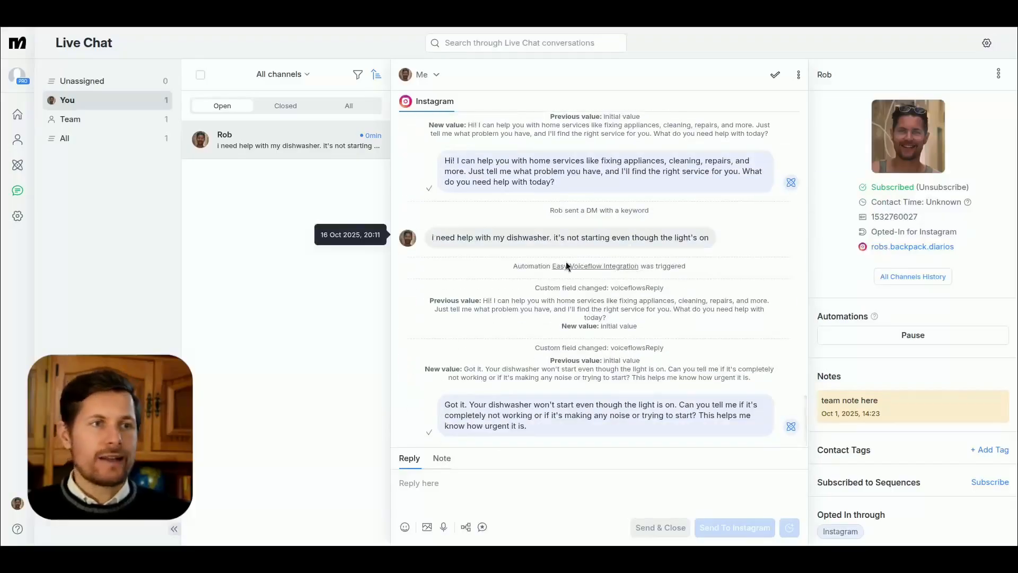
pyautogui.moveTo(445, 236); pyautogui.dragTo(661, 238)
pyautogui.click(661, 237)
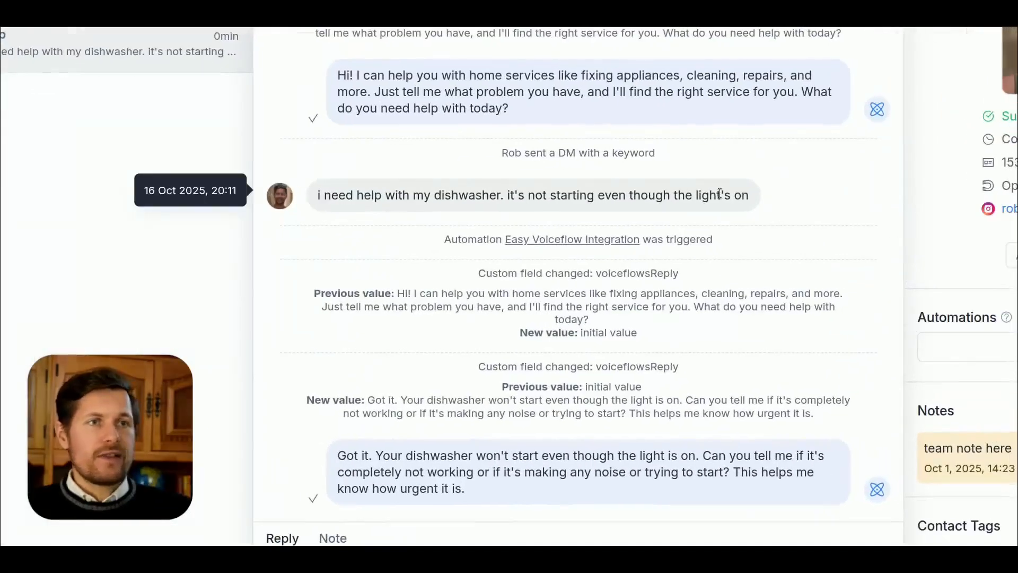
pyautogui.moveTo(742, 195); pyautogui.dragTo(386, 195)
pyautogui.moveTo(408, 228); pyautogui.dragTo(659, 244)
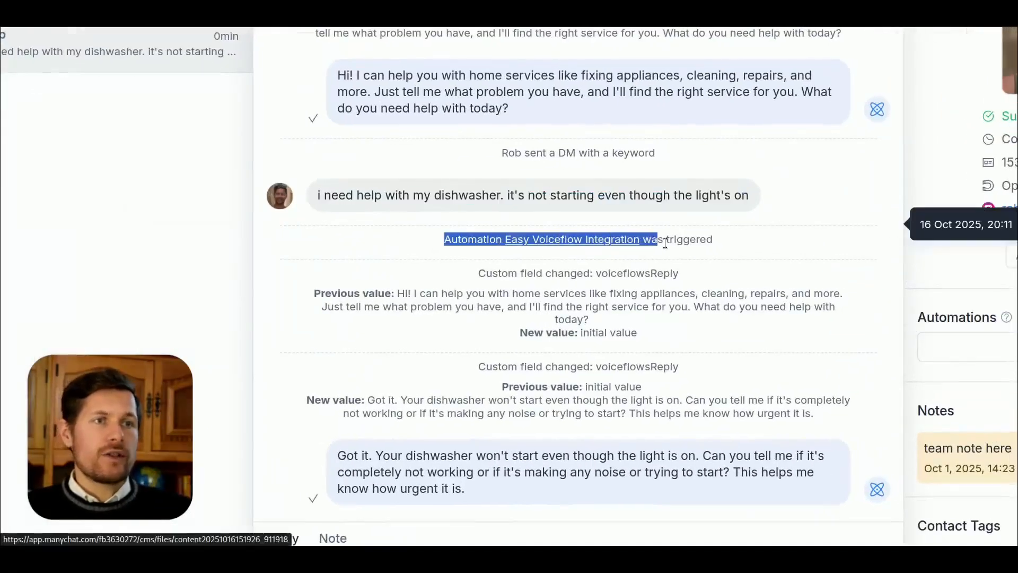
pyautogui.click(755, 244)
pyautogui.scroll(-1, 756, 249)
pyautogui.moveTo(593, 213); pyautogui.dragTo(688, 213)
pyautogui.click(700, 207)
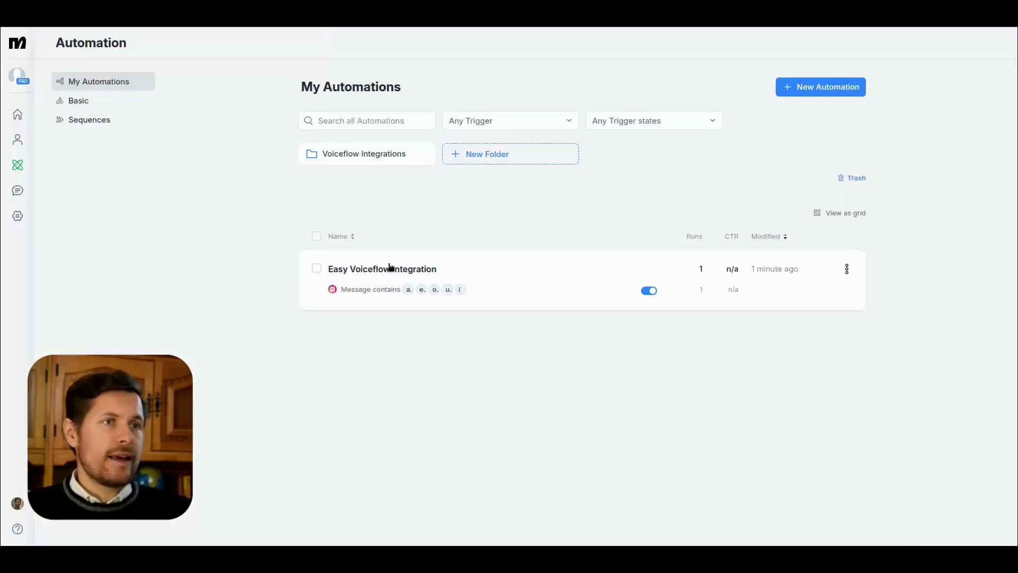
# Step: Open the Easy Voiceflow Integration automation and examine the voiceflowsReply field changes logged in the contact's Live Chat history
pyautogui.click(390, 268)
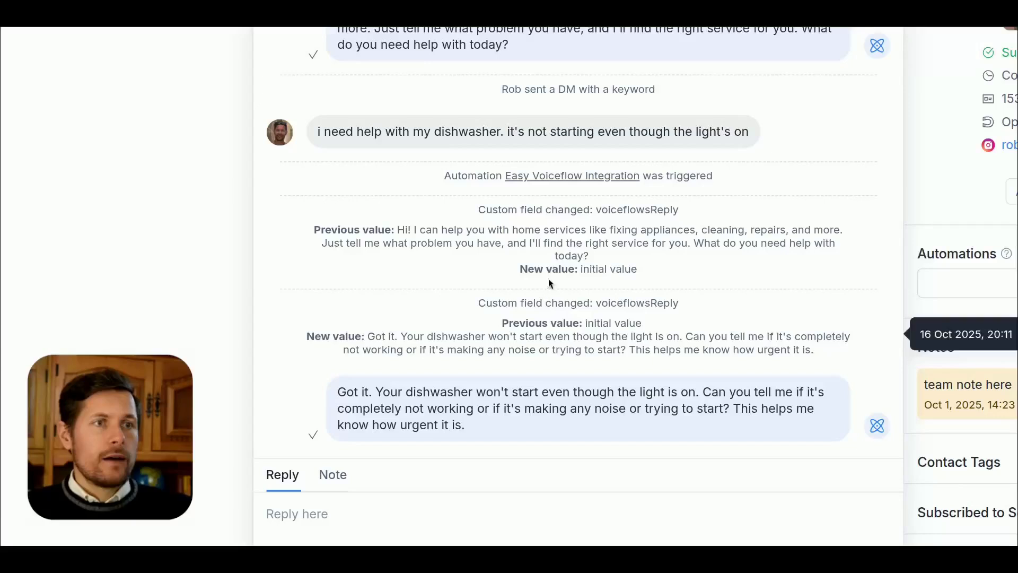
pyautogui.moveTo(583, 302); pyautogui.dragTo(663, 303)
pyautogui.click(661, 303)
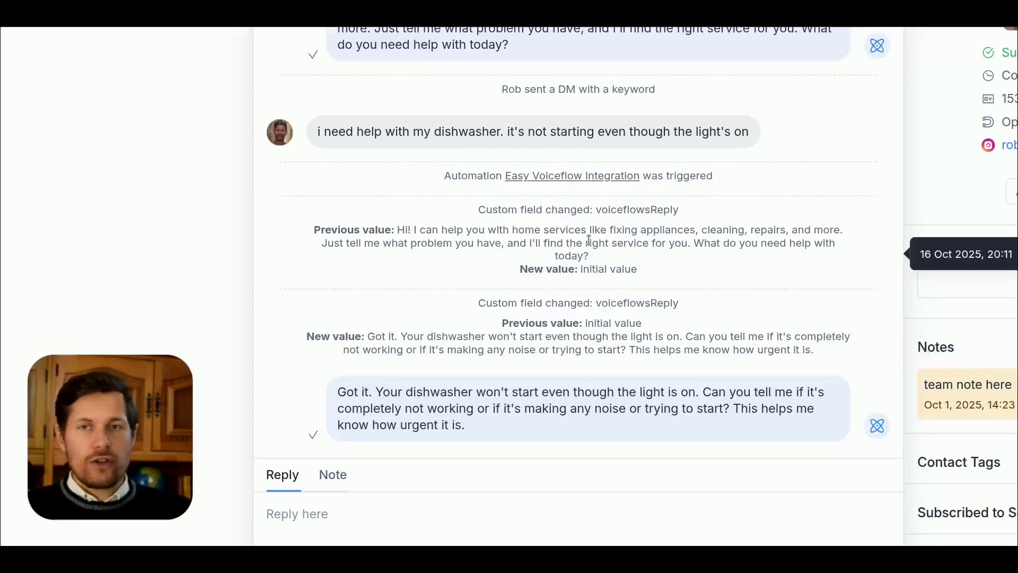
pyautogui.moveTo(595, 323); pyautogui.dragTo(645, 324)
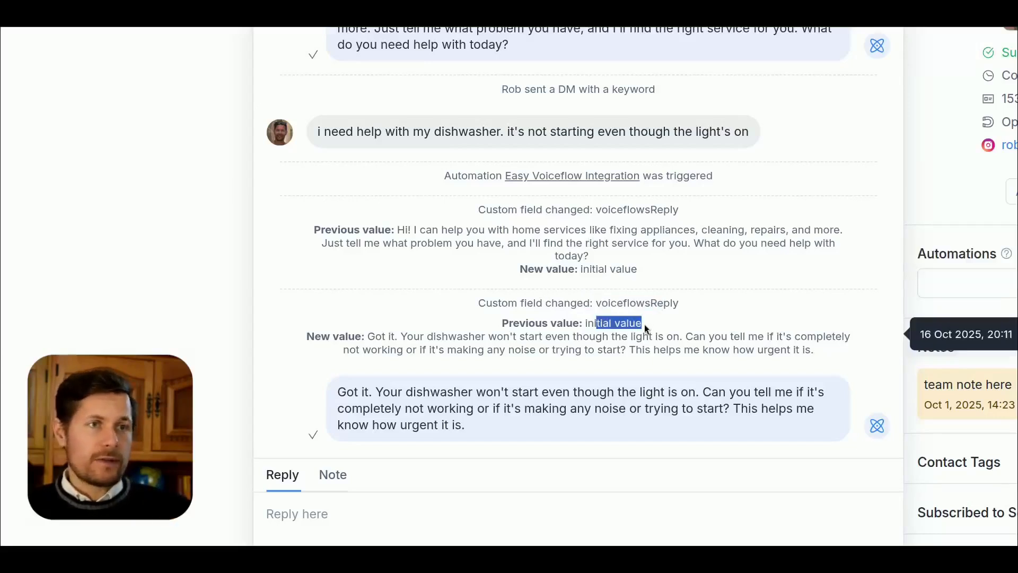
pyautogui.click(590, 328)
pyautogui.doubleClick(604, 303)
pyautogui.moveTo(488, 335); pyautogui.dragTo(468, 335)
pyautogui.moveTo(400, 334); pyautogui.dragTo(395, 333)
pyautogui.moveTo(306, 332); pyautogui.dragTo(801, 336)
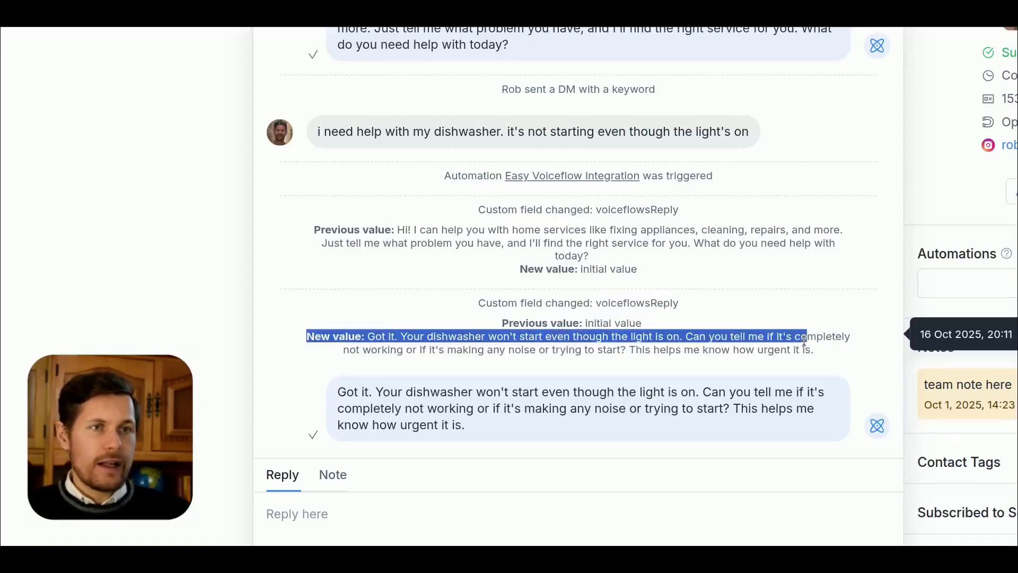
pyautogui.click(801, 336)
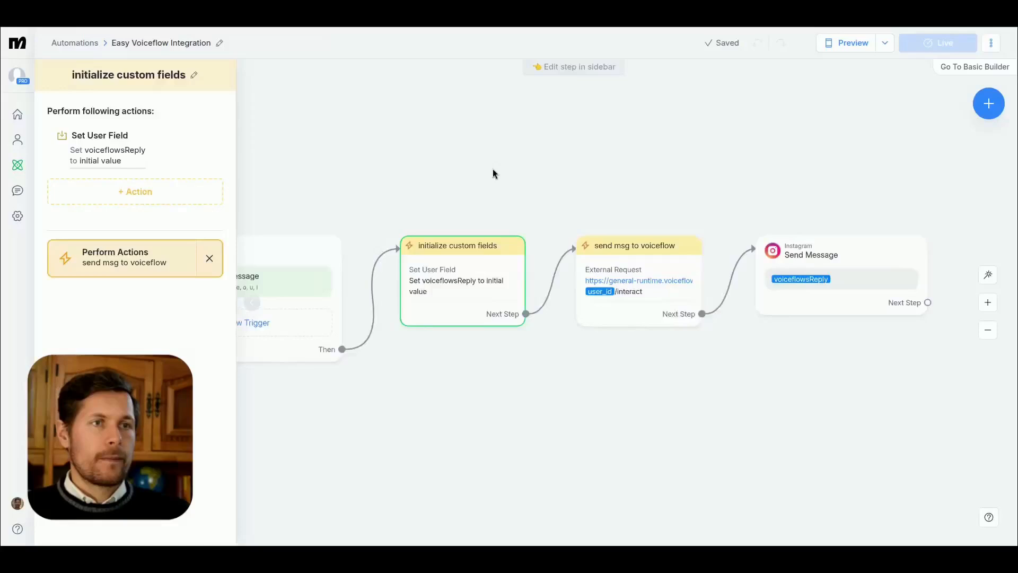
pyautogui.click(460, 157)
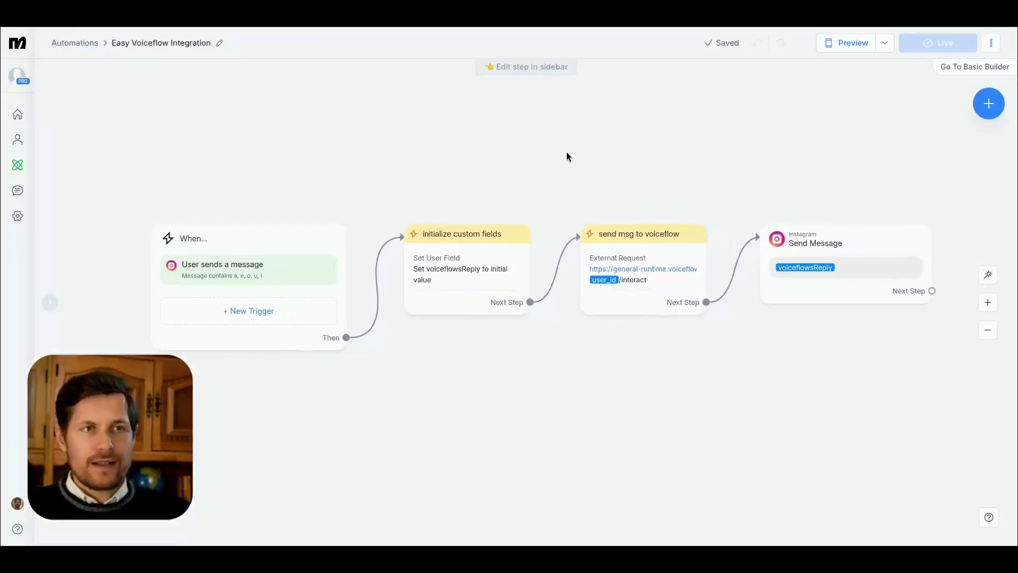
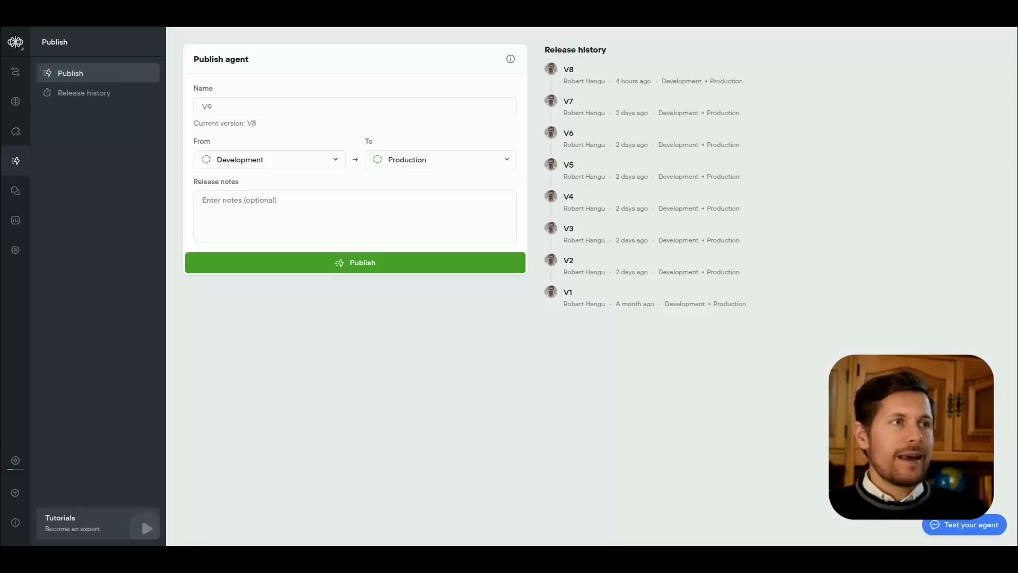
# Step: Open the Voiceflow workflow canvas and examine the end chat block and the settings of the availability negotiation agent
pyautogui.click(15, 72)
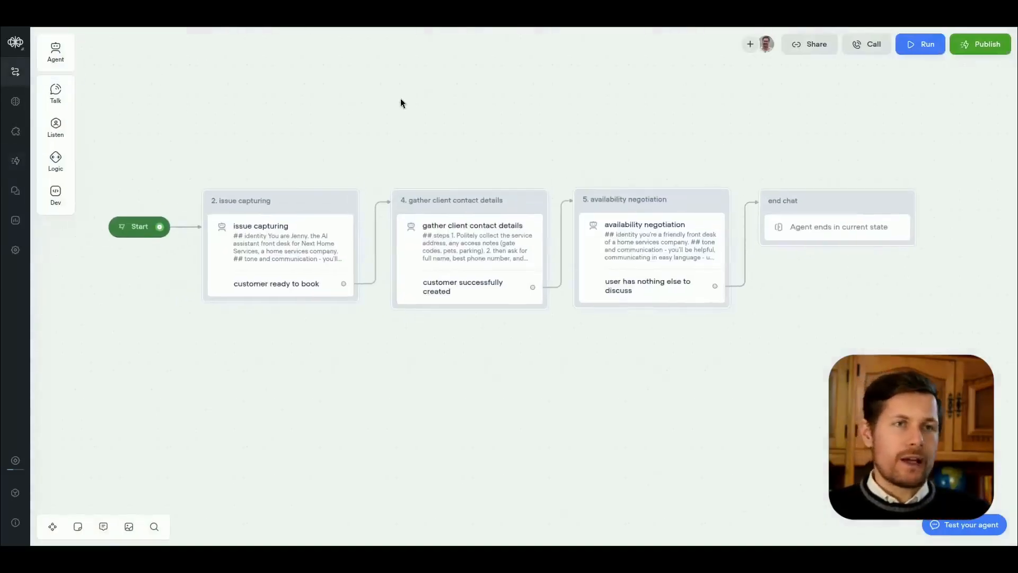
pyautogui.scroll(2, 835, 240)
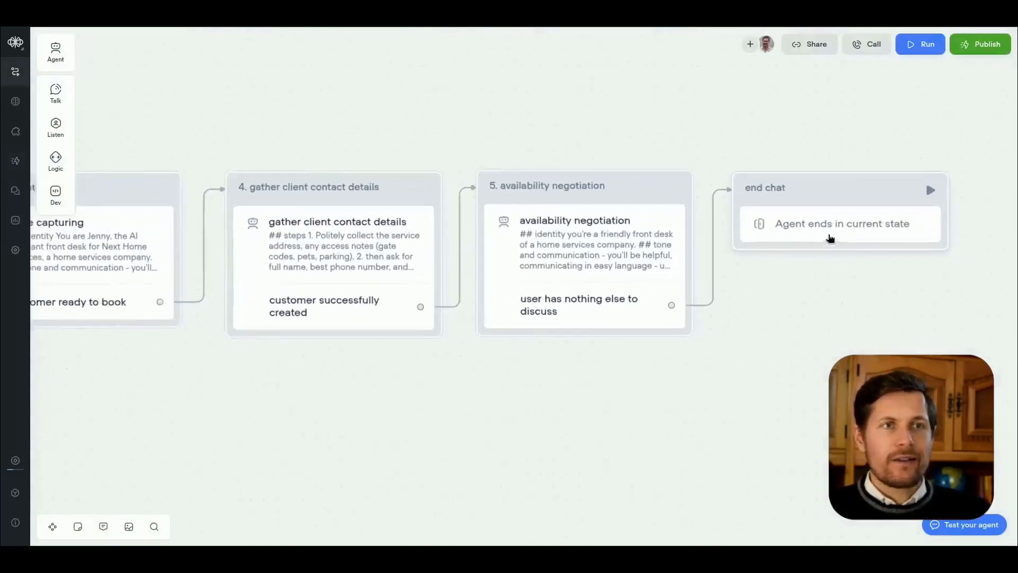
pyautogui.click(804, 193)
pyautogui.scroll(-2, 635, 305)
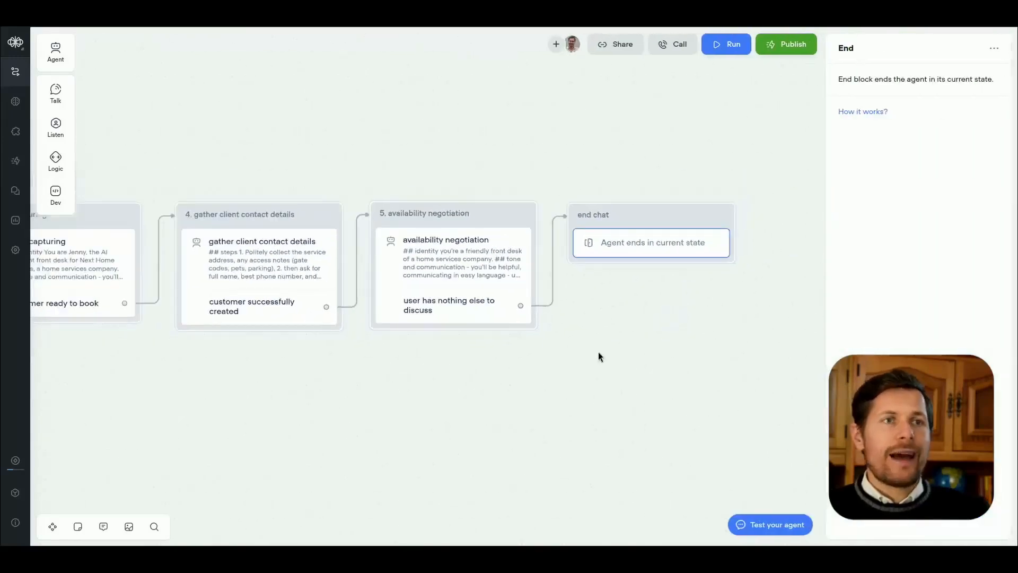
pyautogui.moveTo(545, 386); pyautogui.dragTo(692, 366)
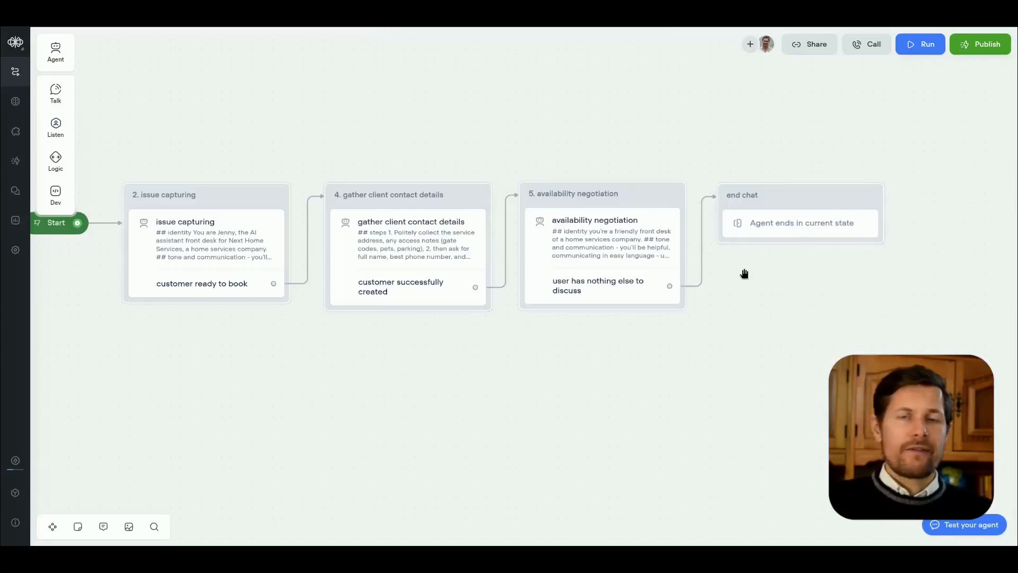
pyautogui.click(627, 250)
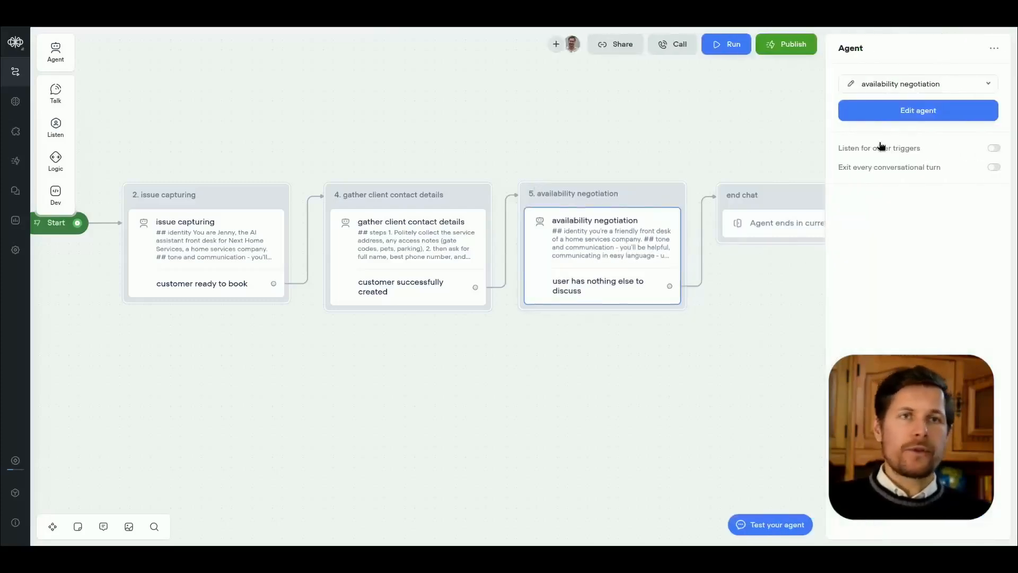
pyautogui.click(746, 330)
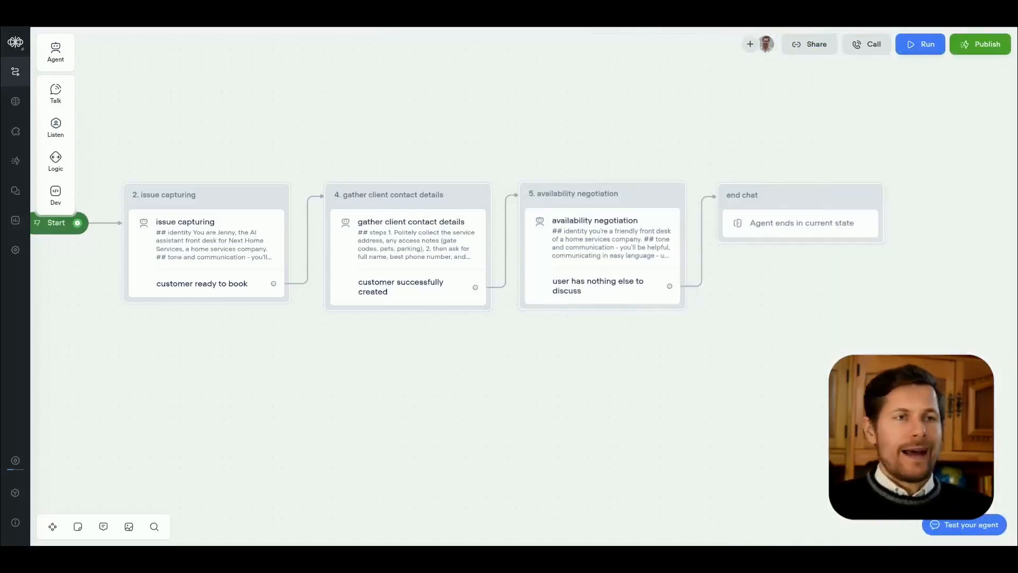
# Step: Open the agent's test chat and send "hi my faucet's leaking"
pyautogui.click(967, 525)
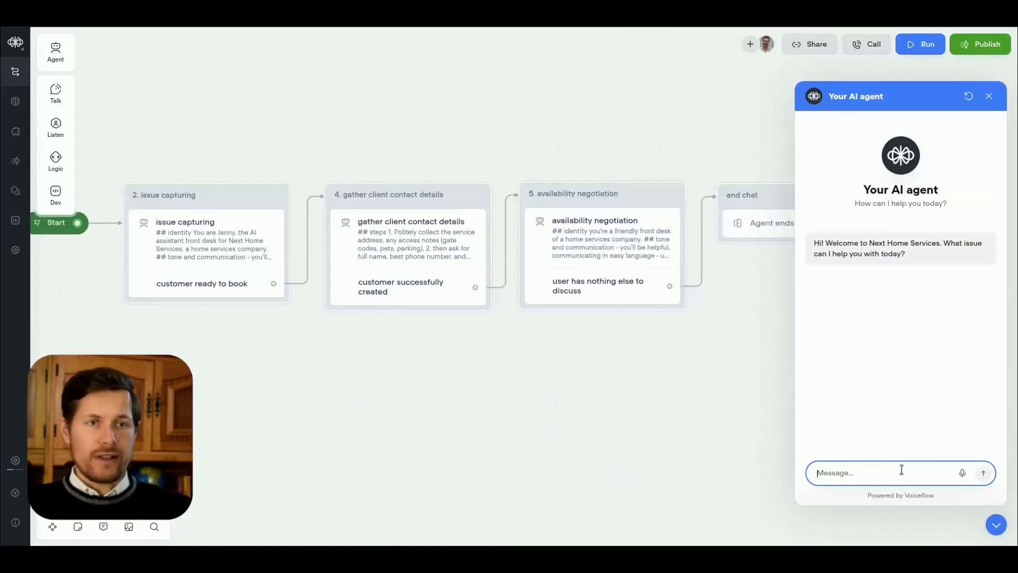
pyautogui.write('hi my fauce')
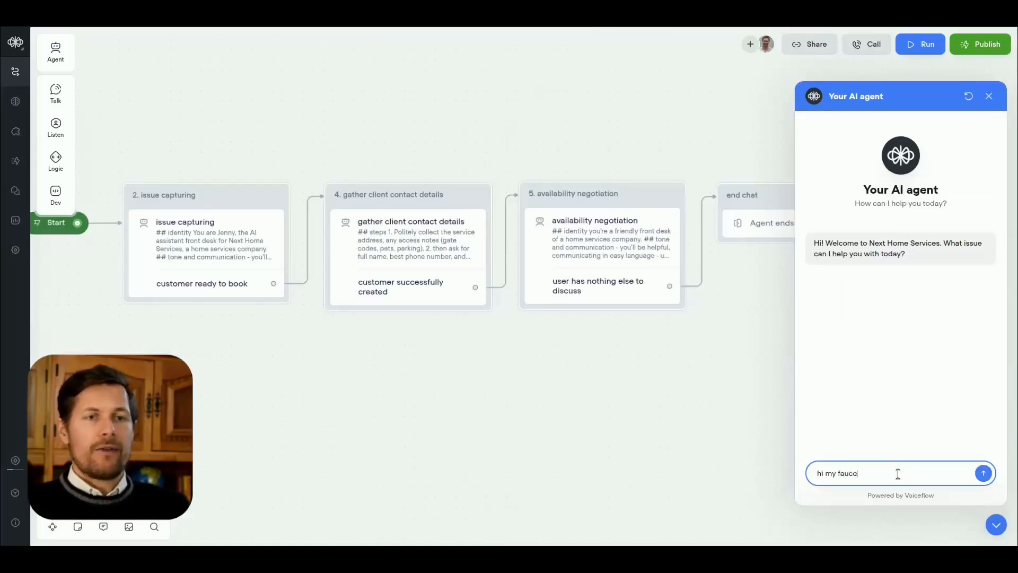
pyautogui.write("t's leaking")
pyautogui.press('Return')
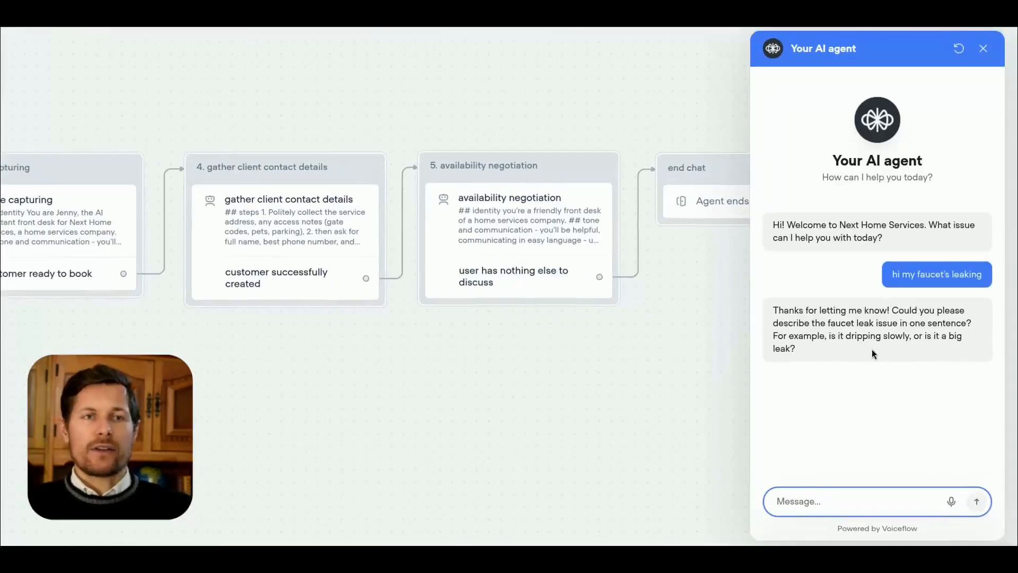
# Step: Start a new test chat with the agent and send "hi i want my tree cut"
pyautogui.click(959, 48)
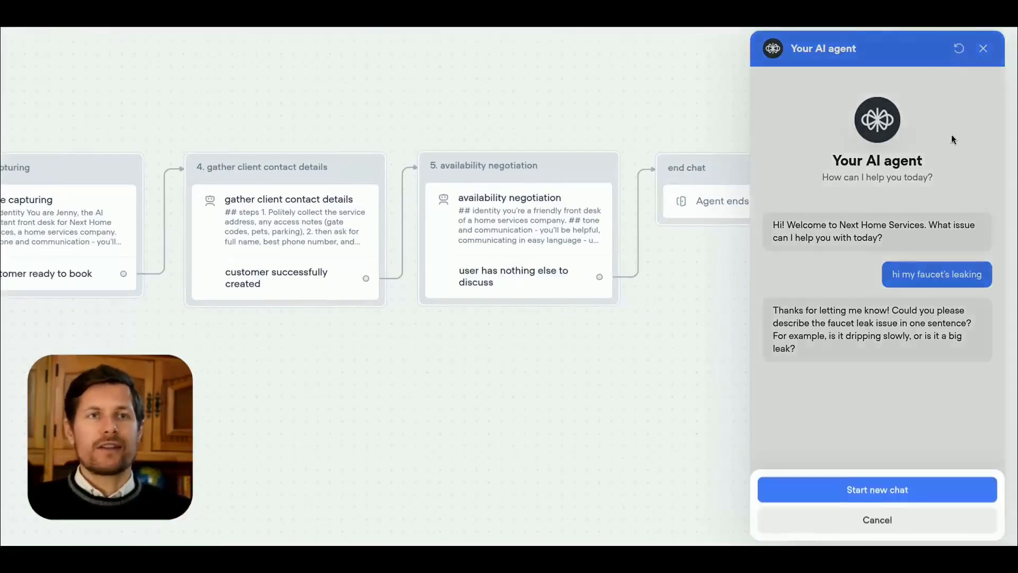
pyautogui.click(921, 490)
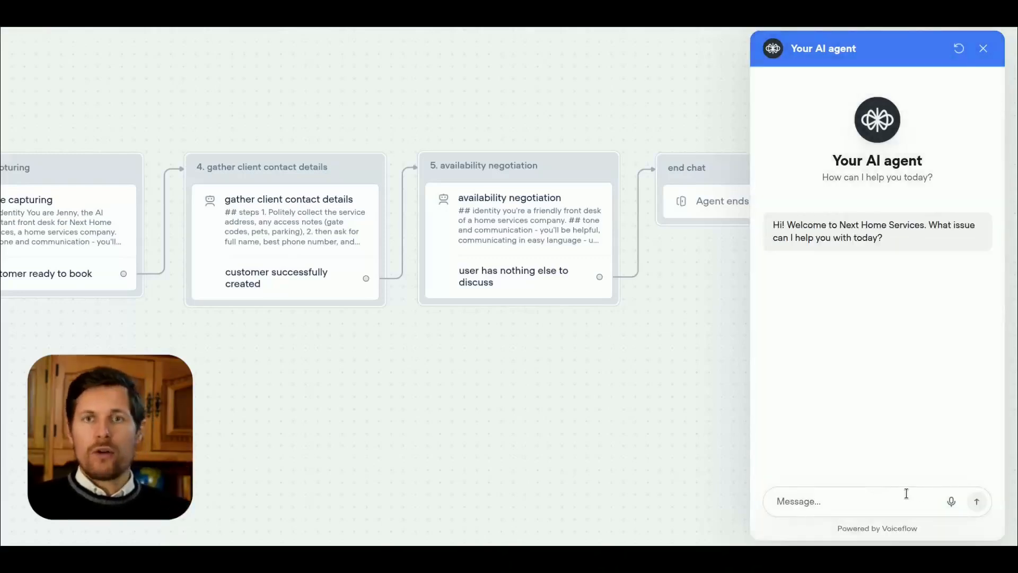
pyautogui.click(906, 493)
pyautogui.write('hi i want ')
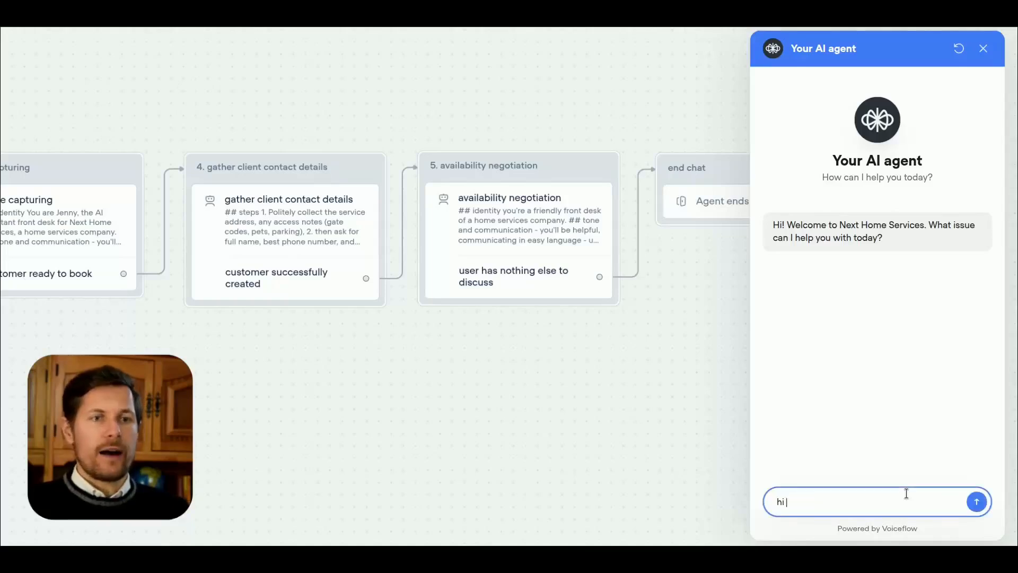
pyautogui.write('my tree cut')
pyautogui.press('Return')
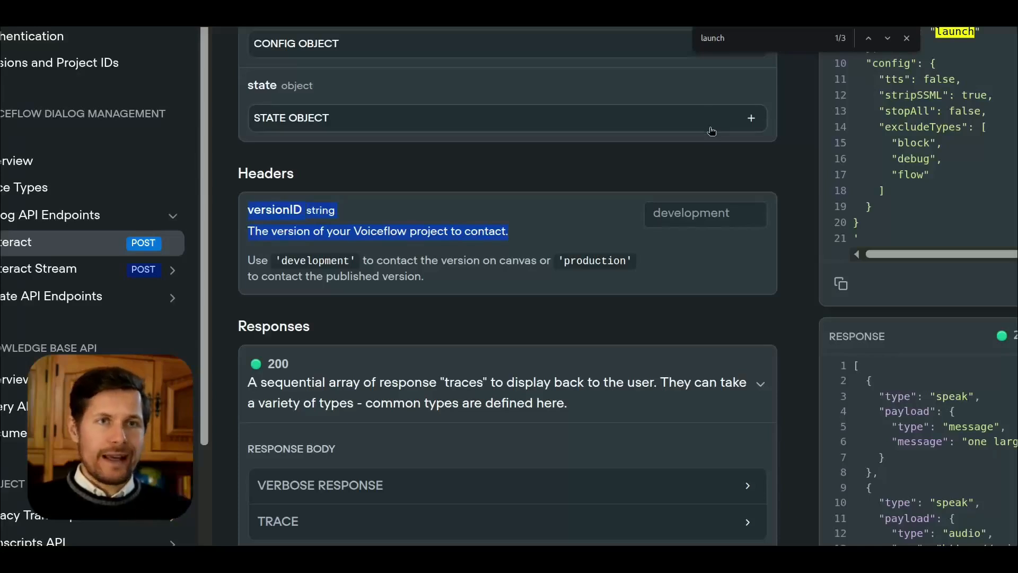
# Step: Switch to Voiceflow's Interact API documentation, close the "launch" page search and examine the launch action in the cURL request
pyautogui.scroll(5, 710, 130)
pyautogui.scroll(3, 711, 129)
pyautogui.scroll(2, 918, 162)
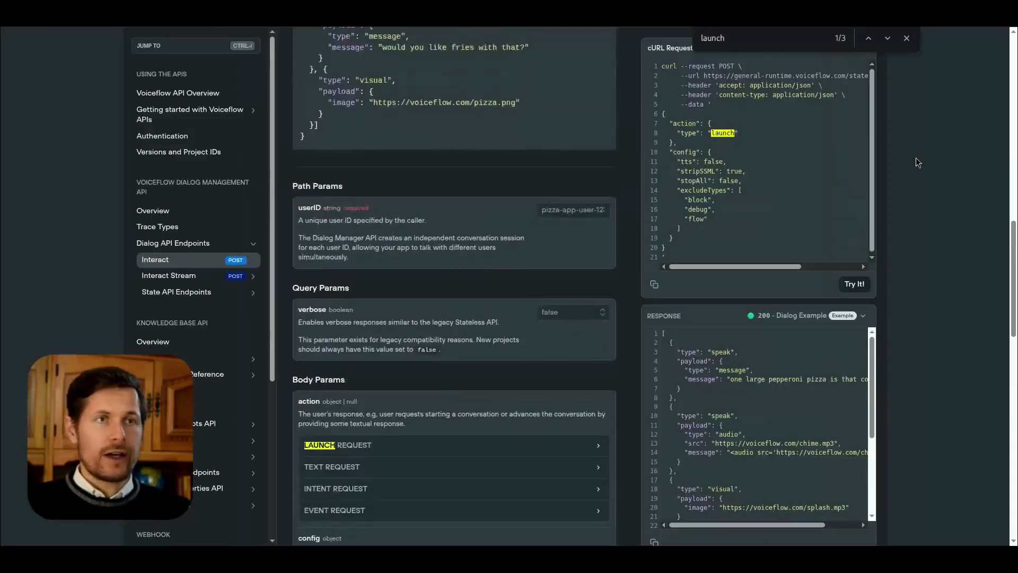
pyautogui.scroll(2, 918, 162)
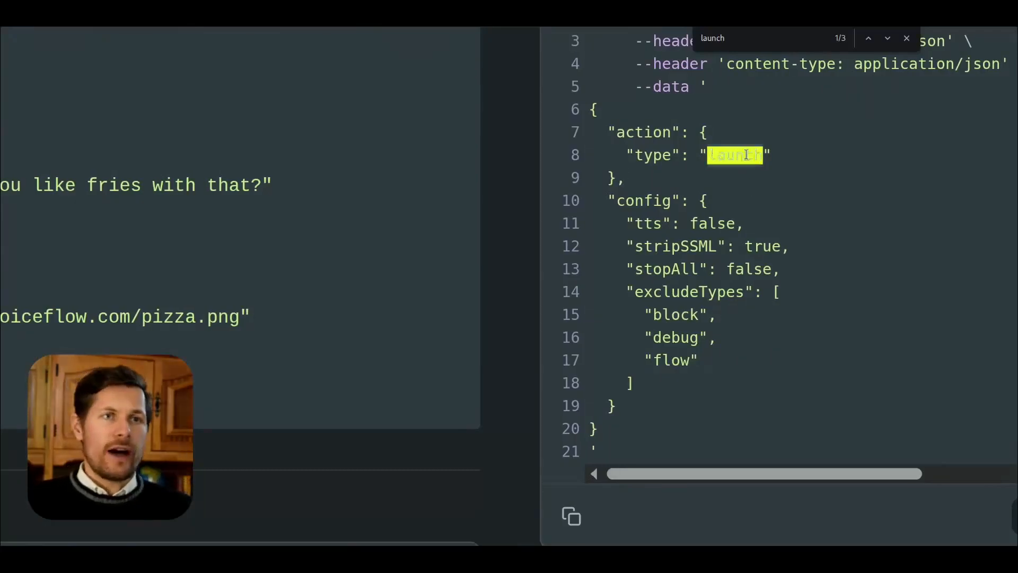
pyautogui.click(906, 38)
pyautogui.click(662, 183)
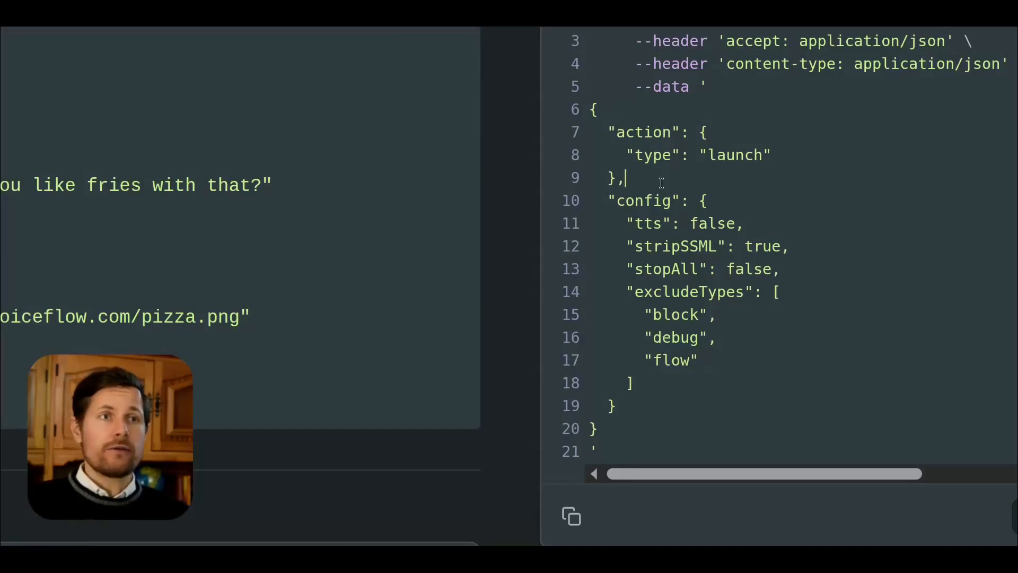
pyautogui.moveTo(661, 183); pyautogui.dragTo(608, 132)
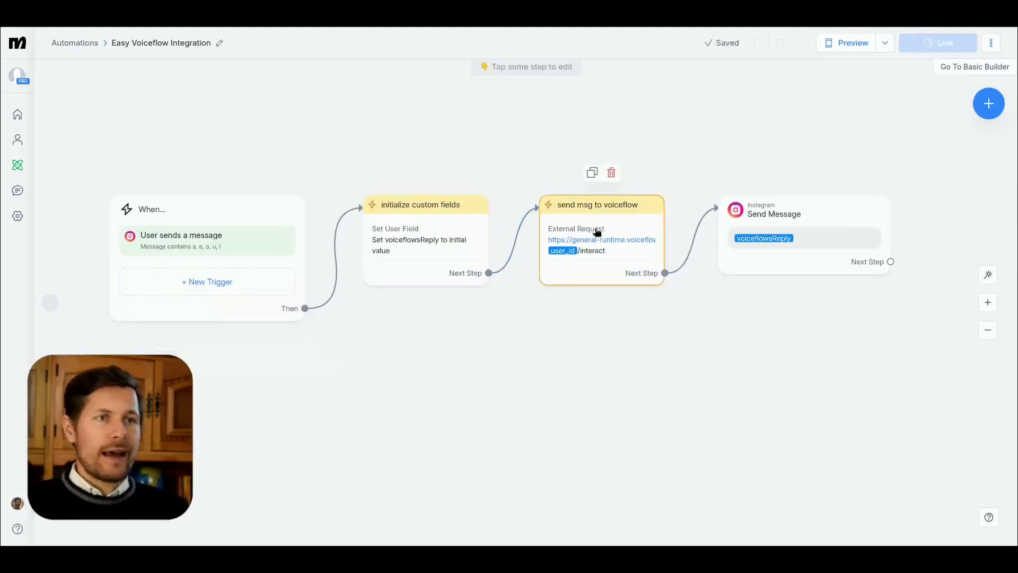
# Step: In Manychat, duplicate the send msg to voiceflow step, place the copy below the original and rename it "launch new chat"
pyautogui.click(596, 230)
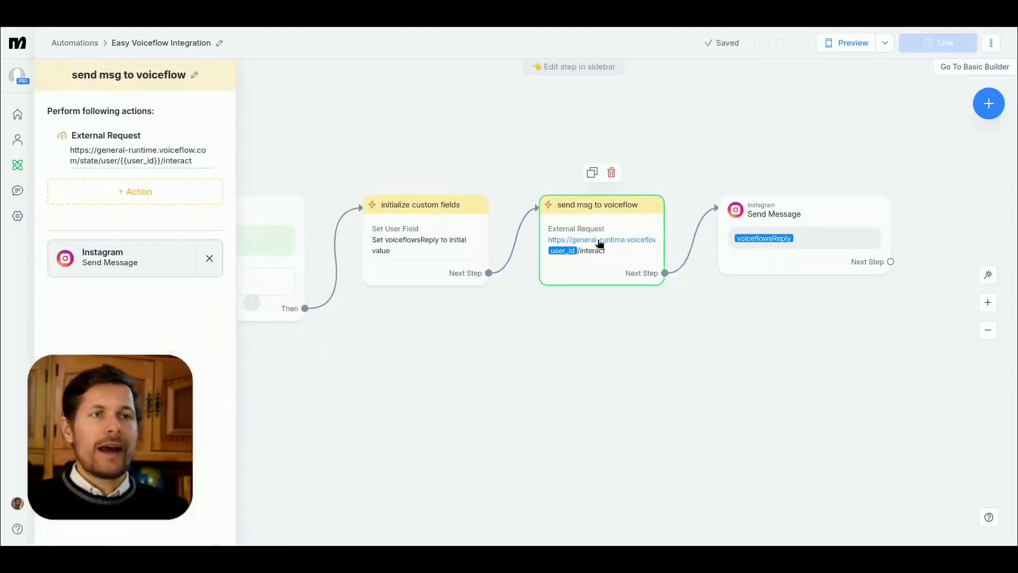
pyautogui.click(592, 173)
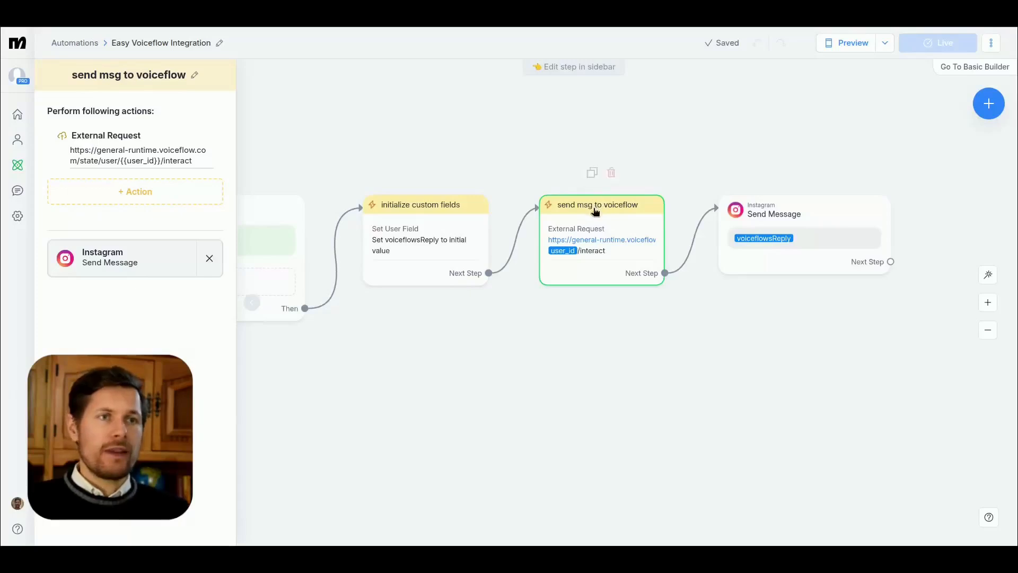
pyautogui.moveTo(692, 314); pyautogui.dragTo(571, 320)
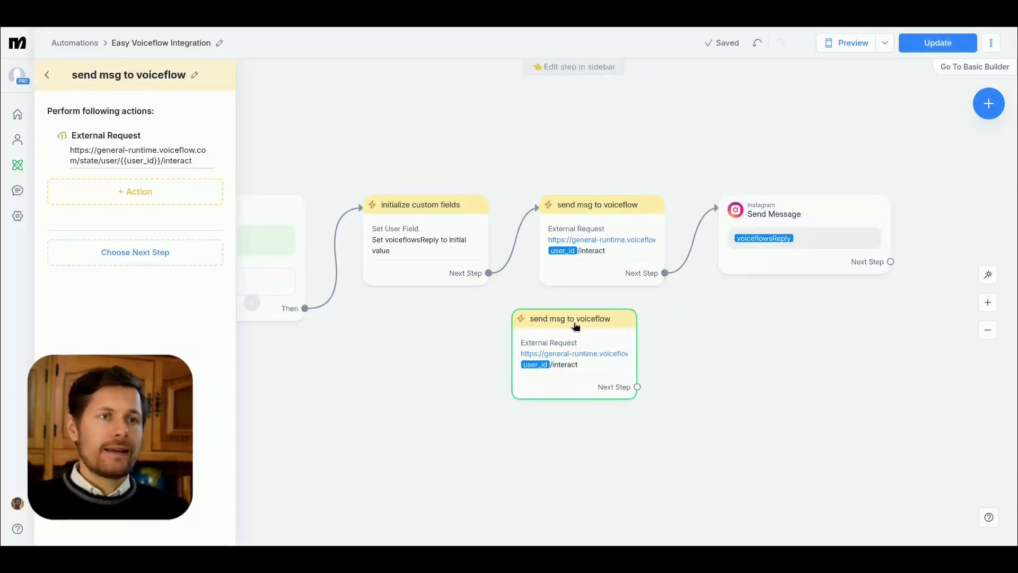
pyautogui.click(192, 75)
pyautogui.write('l/ausn')
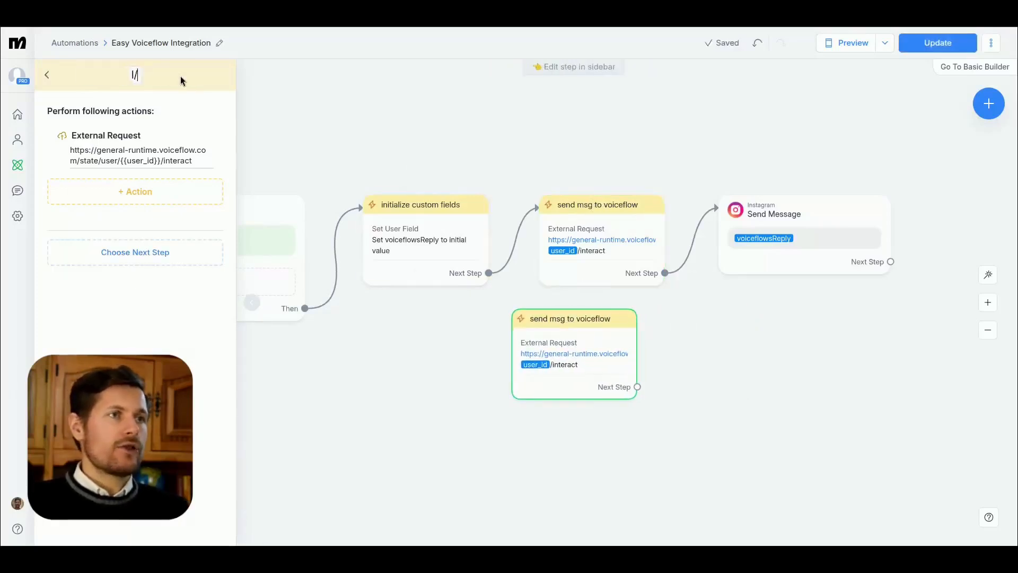
pyautogui.press('BackSpace')
pyautogui.press('BackSpace')
pyautogui.press('BackSpace')
pyautogui.press('BackSpace')
pyautogui.press('BackSpace')
pyautogui.write('aunch new chat')
# Step: In launch new chat's external request body, set the action type to "launch" and remove the payload line
pyautogui.click(145, 153)
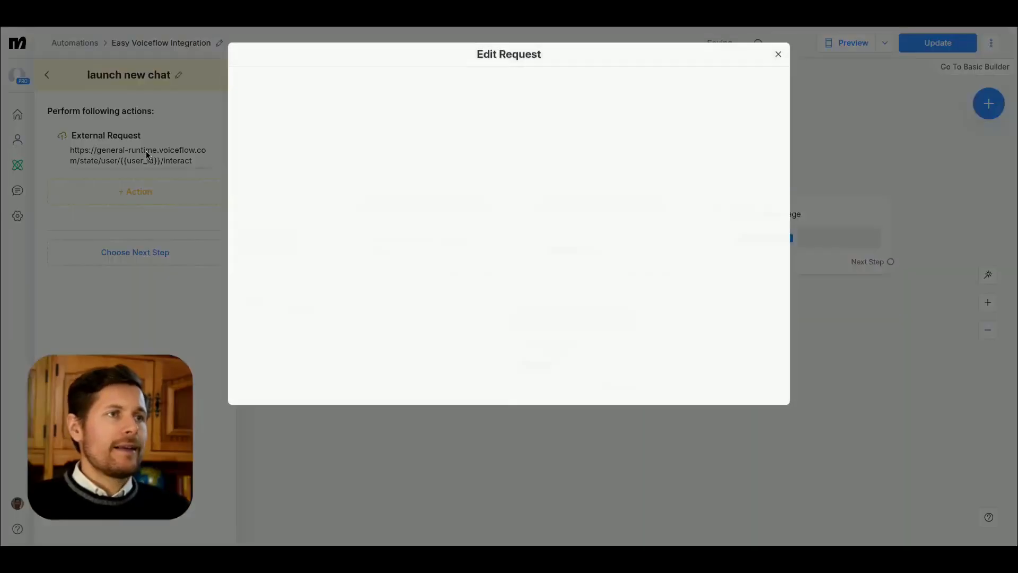
pyautogui.click(295, 152)
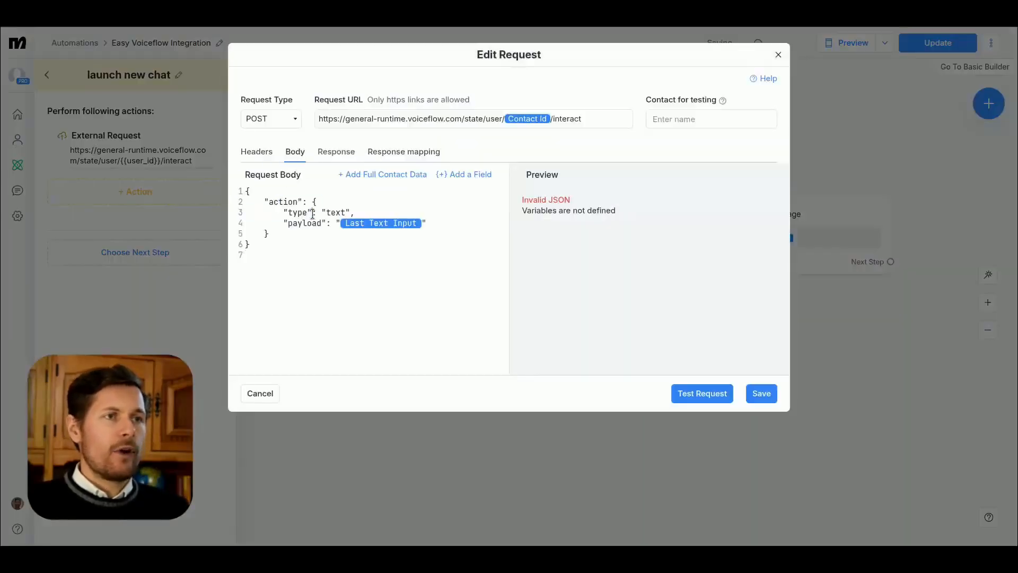
pyautogui.doubleClick(337, 213)
pyautogui.write('launch')
pyautogui.press('Right')
pyautogui.hotkey('shift', 'Down')
pyautogui.hotkey('shift', 'End')
pyautogui.press('BackSpace')
# Step: Delete the request's response mapping to voiceflowsReply and save the external request
pyautogui.click(408, 153)
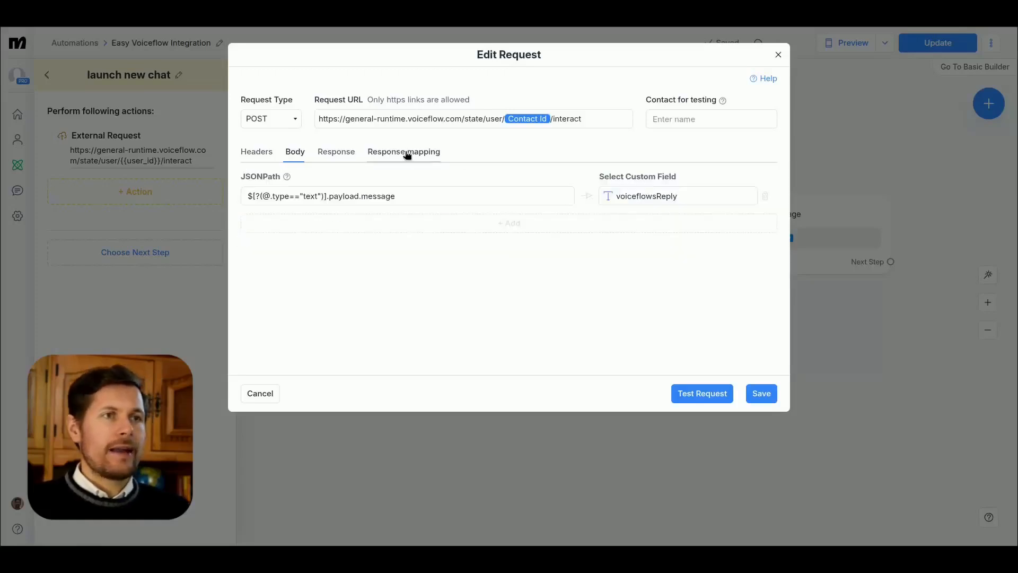
pyautogui.click(765, 197)
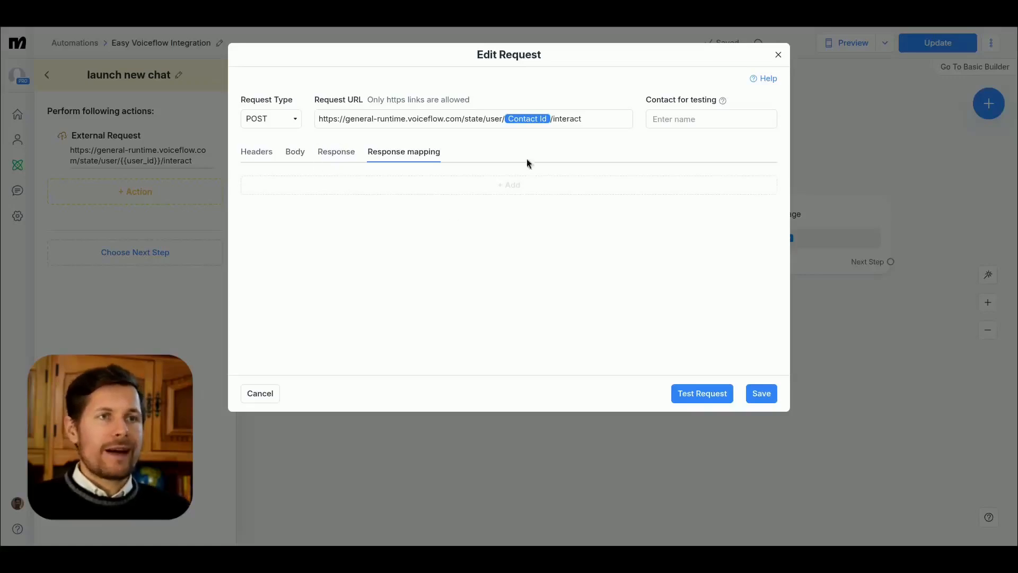
pyautogui.click(489, 121)
pyautogui.click(561, 143)
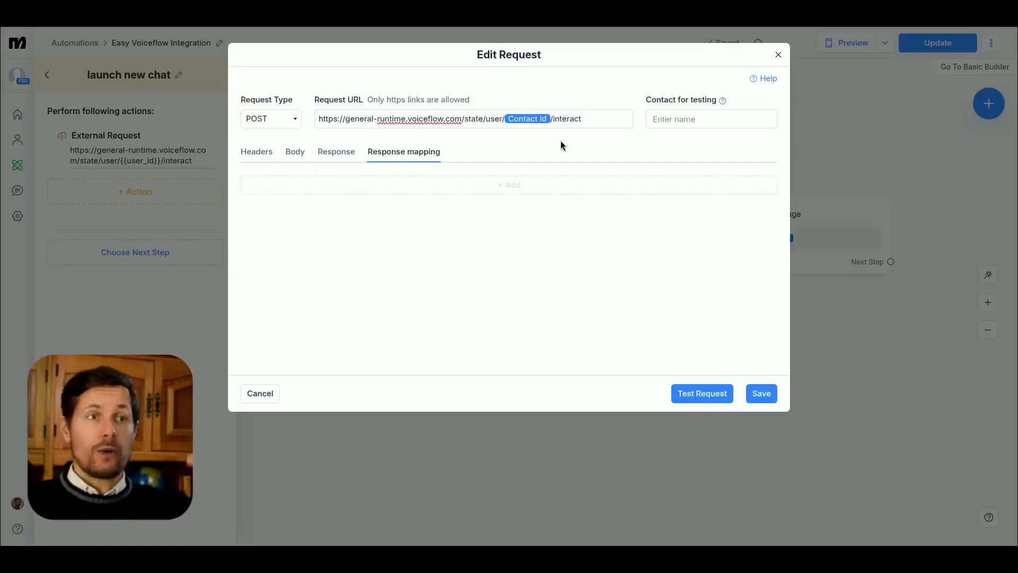
pyautogui.click(766, 397)
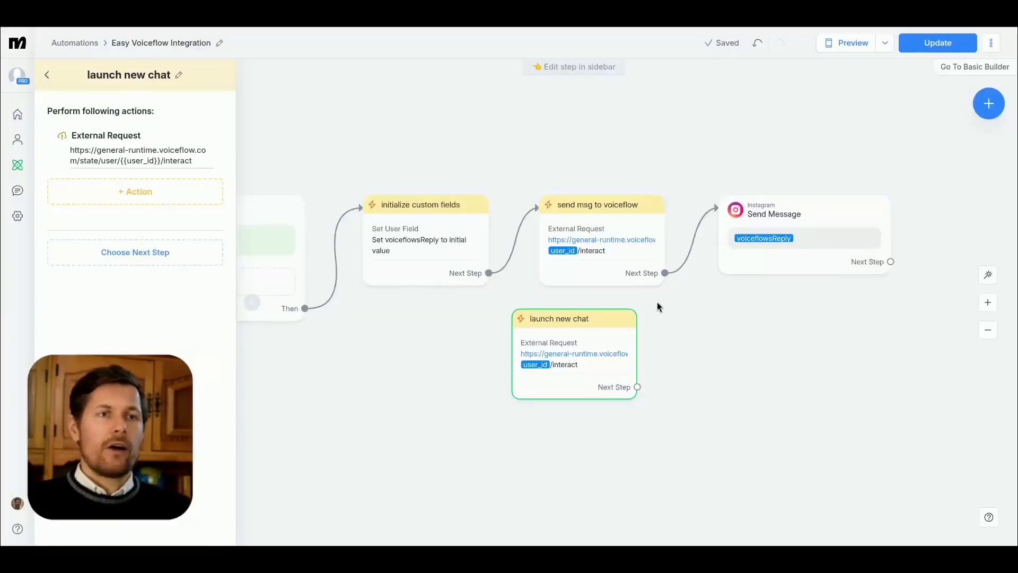
# Step: Reroute the trigger to launch new chat, then disconnect it and place launch new chat between the trigger and initialize custom fields
pyautogui.click(684, 311)
pyautogui.moveTo(371, 313); pyautogui.dragTo(583, 363)
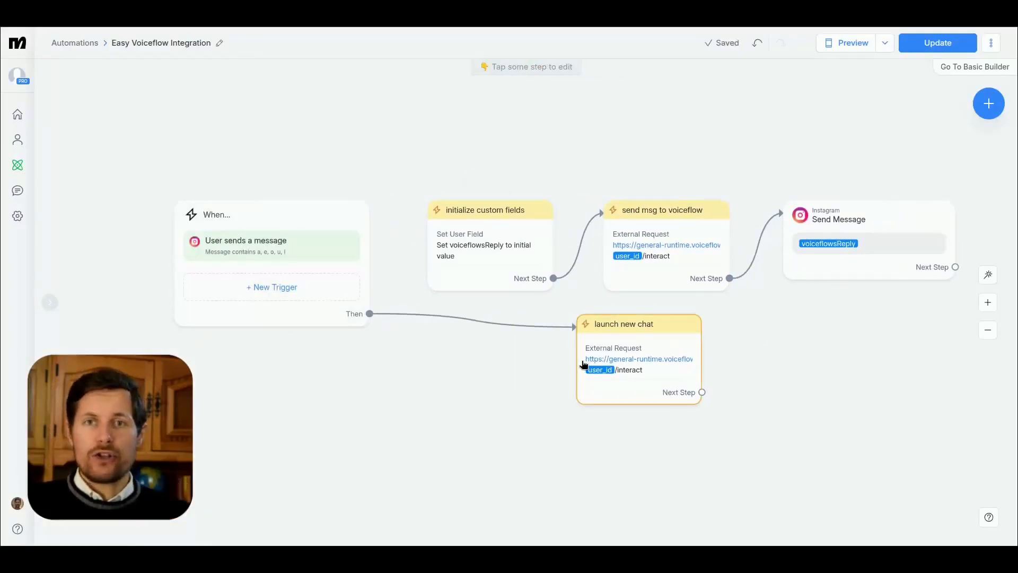
pyautogui.moveTo(370, 168); pyautogui.dragTo(743, 269)
pyautogui.moveTo(545, 245); pyautogui.dragTo(898, 244)
pyautogui.click(485, 373)
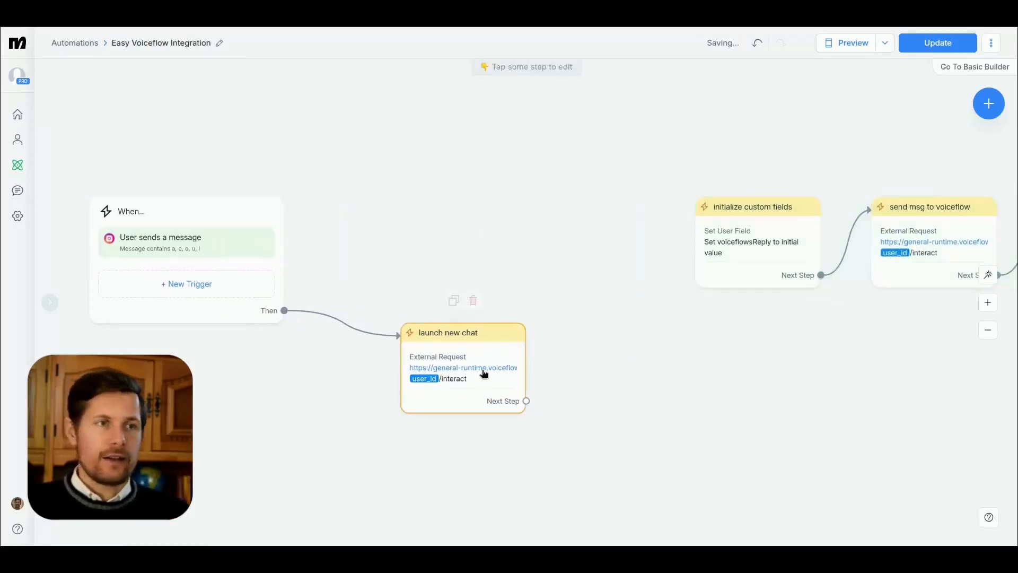
pyautogui.moveTo(484, 373); pyautogui.dragTo(521, 224)
# Step: Add an empty Condition step below launch new chat and view the condition types it offers without choosing one
pyautogui.click(989, 104)
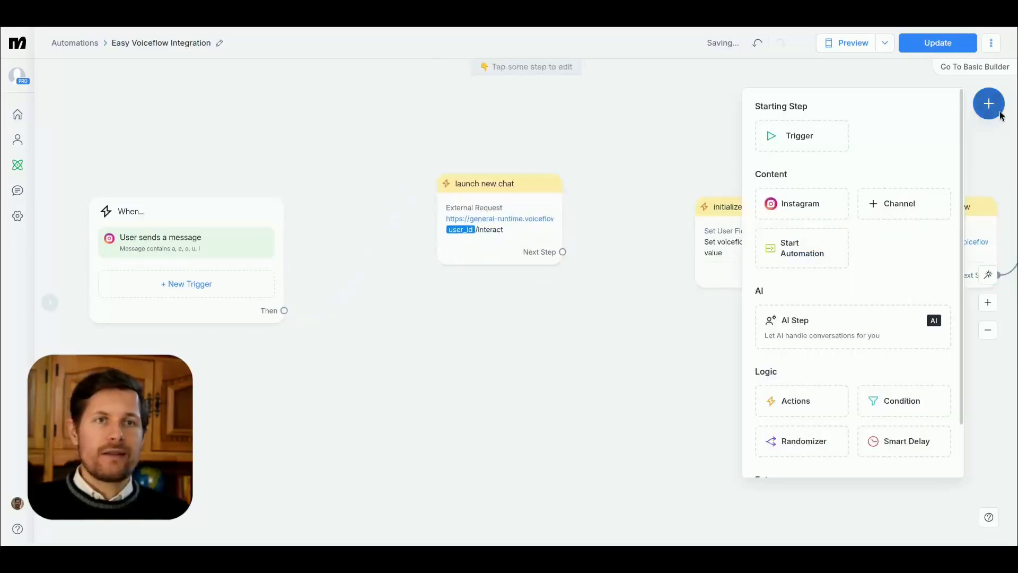
pyautogui.click(904, 404)
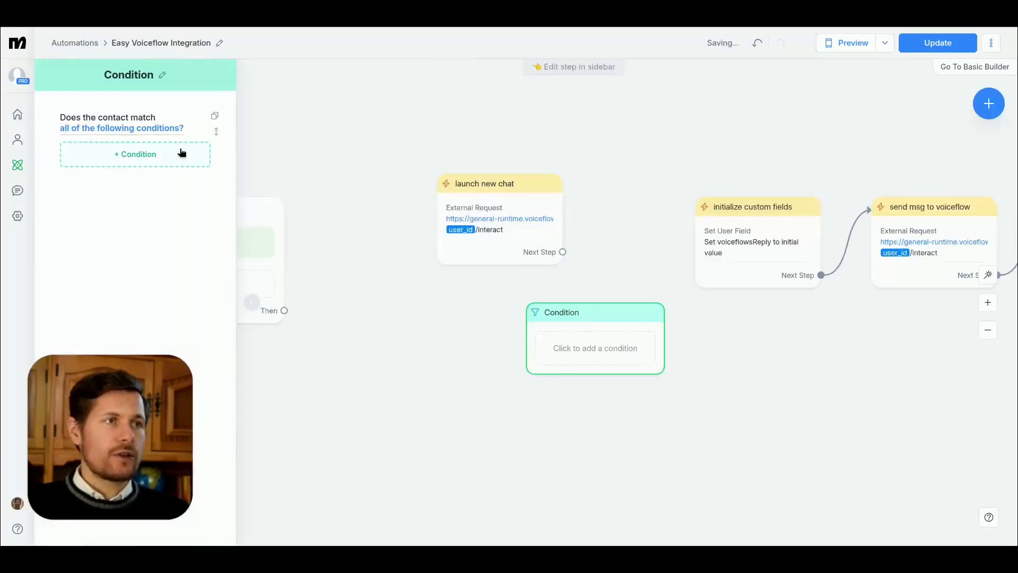
pyautogui.click(151, 154)
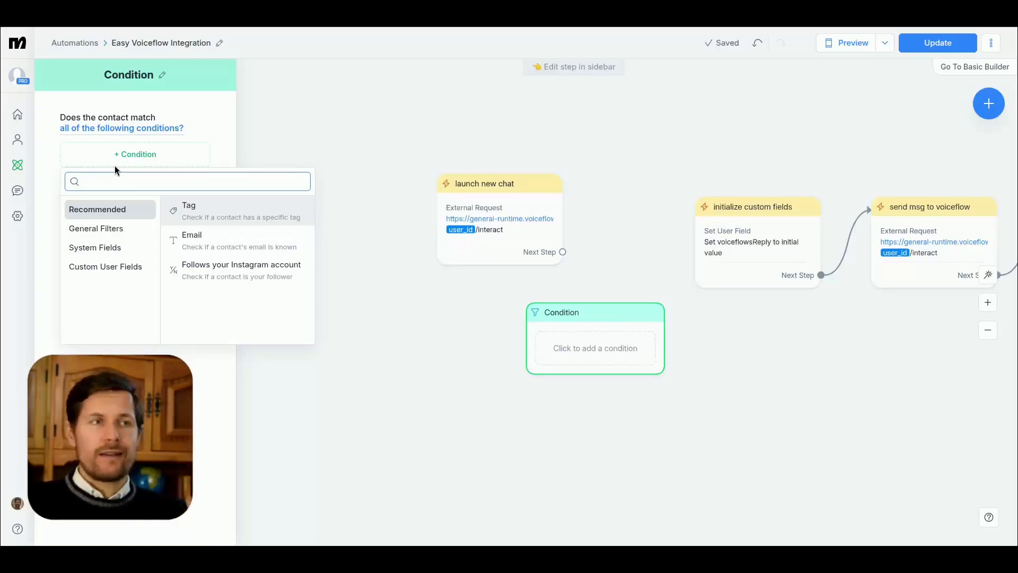
pyautogui.click(142, 390)
# Step: Add an Actions step after the Instagram Send Message step and give it a Set User Field action
pyautogui.moveTo(543, 360)
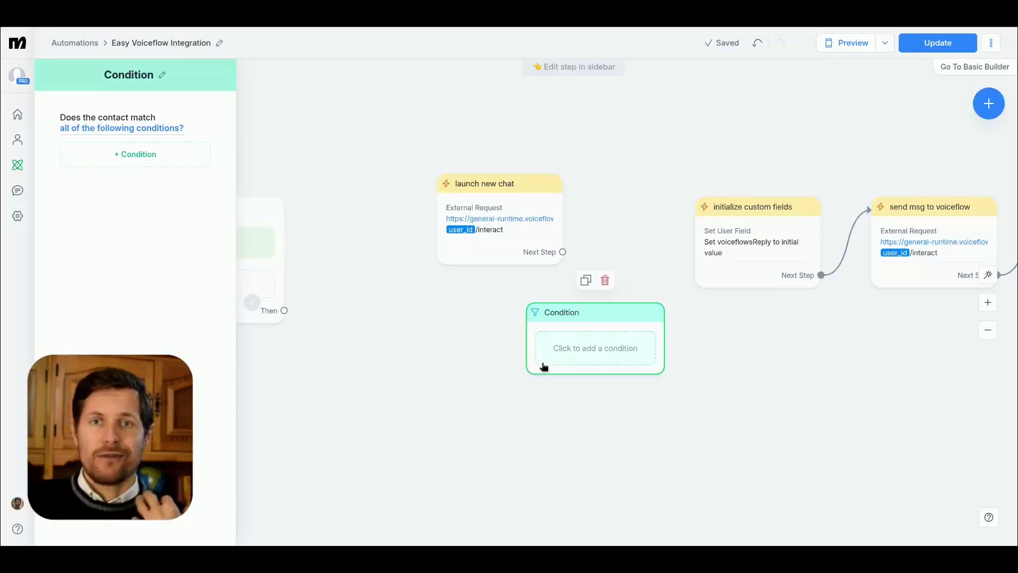
pyautogui.moveTo(870, 403); pyautogui.dragTo(521, 387)
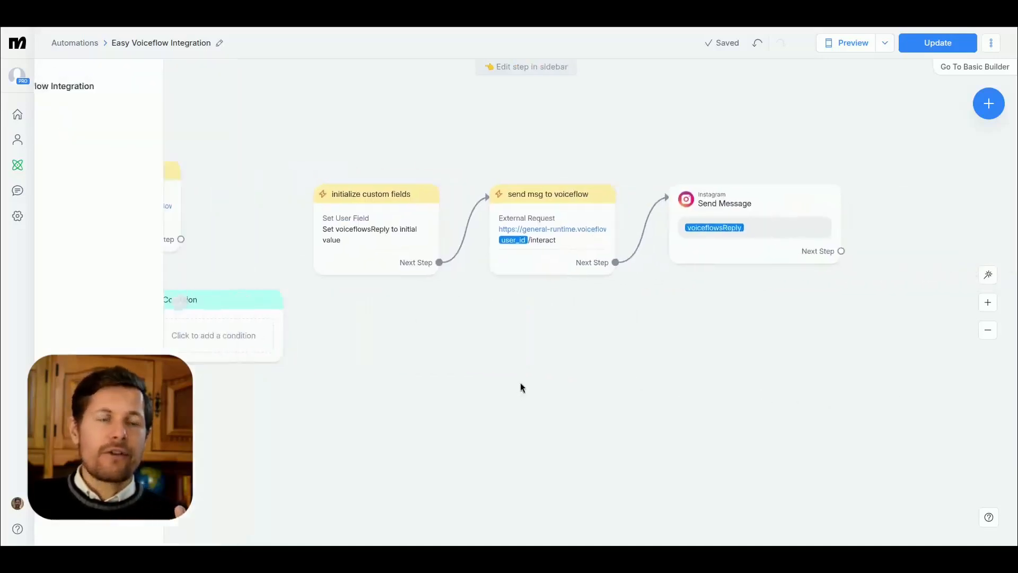
pyautogui.moveTo(806, 350); pyautogui.dragTo(755, 350)
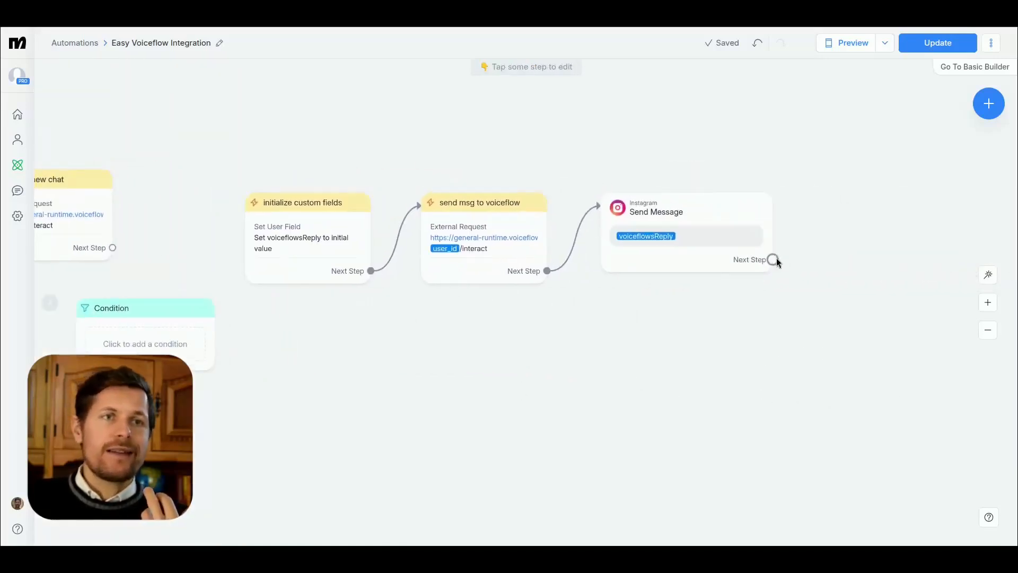
pyautogui.moveTo(773, 259); pyautogui.dragTo(826, 201)
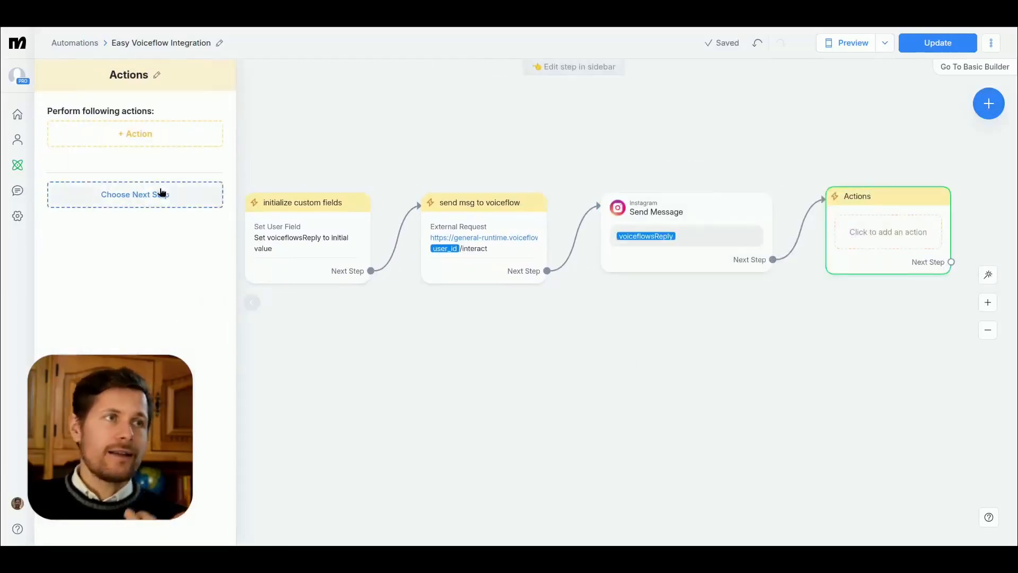
pyautogui.click(105, 133)
pyautogui.click(476, 132)
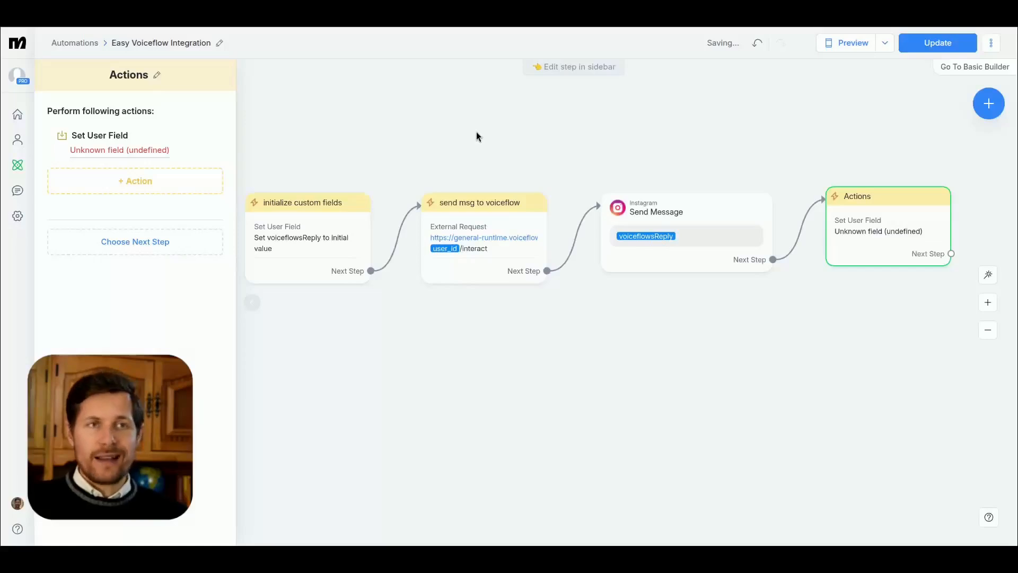
# Step: Create a new user field named timeOfLastMessage with type Date & Time from the action's field selection
pyautogui.click(112, 153)
pyautogui.click(180, 188)
pyautogui.scroll(-1, 205, 368)
pyautogui.click(206, 372)
pyautogui.write('timeOfLastMessage')
pyautogui.click(578, 152)
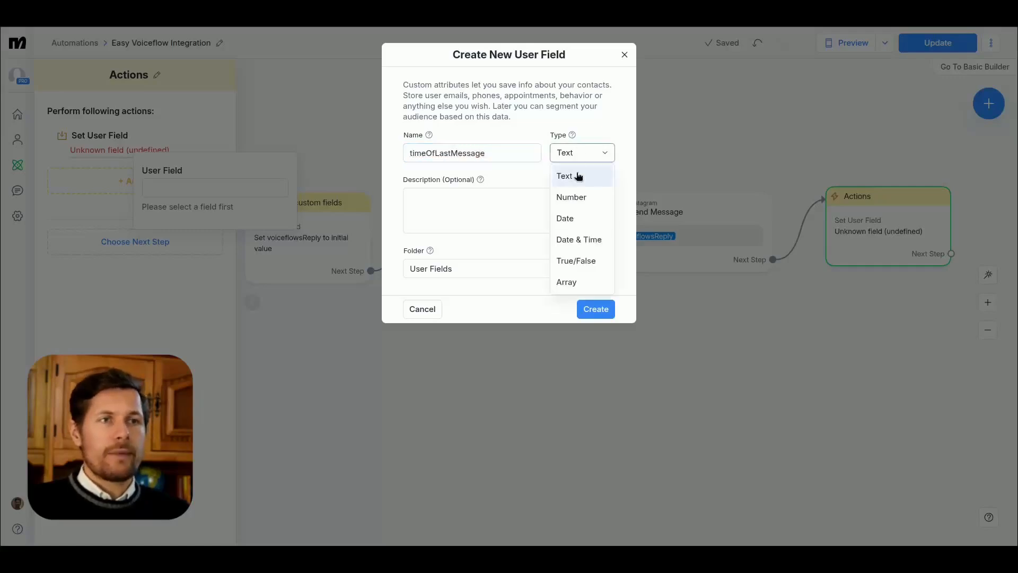
pyautogui.click(577, 239)
pyautogui.click(596, 309)
# Step: Choose timeOfLastMessage for the Set User Field action and set its operation to "Set to the date/time of the action"
pyautogui.click(207, 188)
pyautogui.write('{')
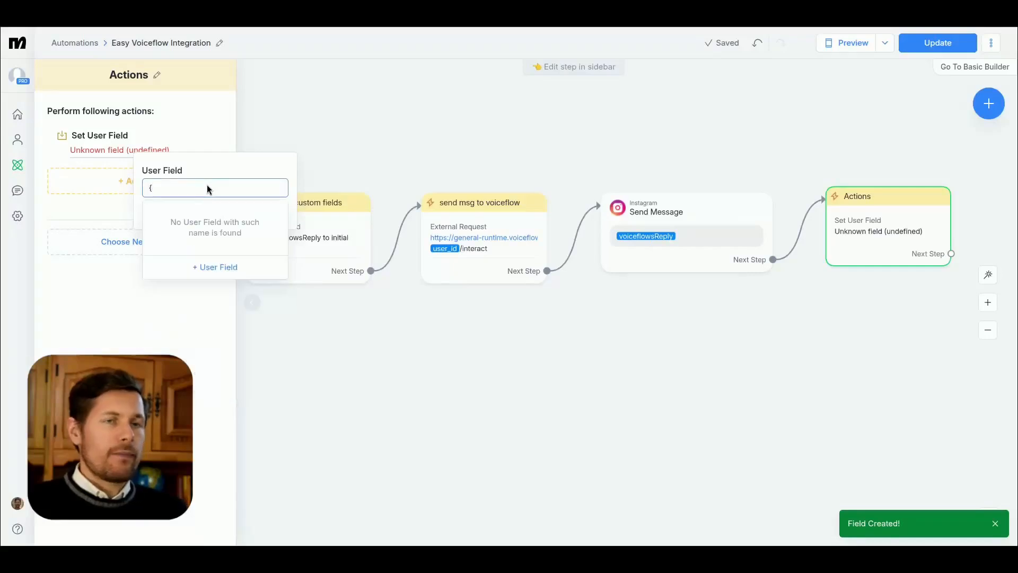
pyautogui.write('time')
pyautogui.press('BackSpace')
pyautogui.press('BackSpace')
pyautogui.press('BackSpace')
pyautogui.press('BackSpace')
pyautogui.press('BackSpace')
pyautogui.scroll(-2, 193, 313)
pyautogui.click(191, 324)
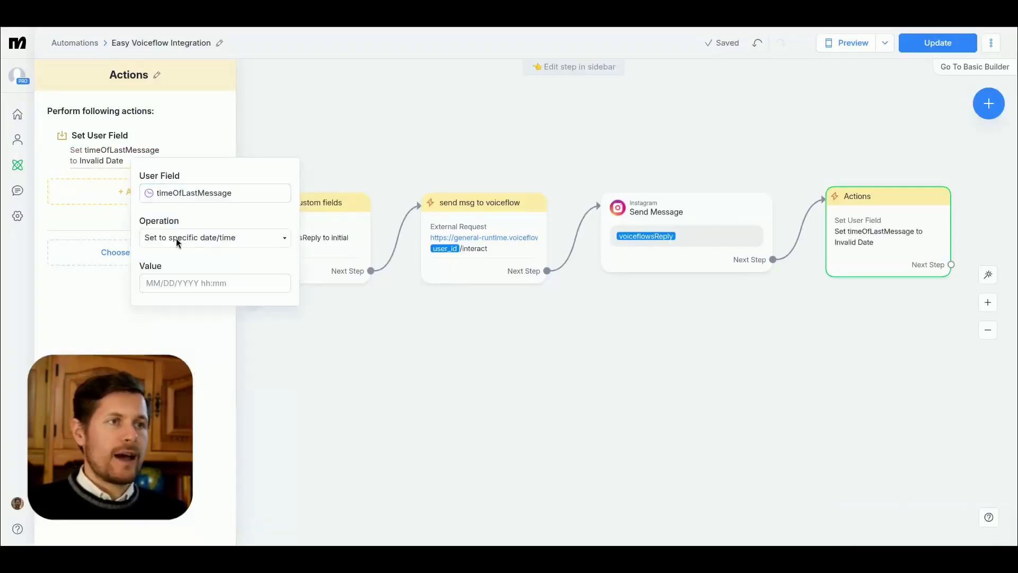
pyautogui.click(219, 235)
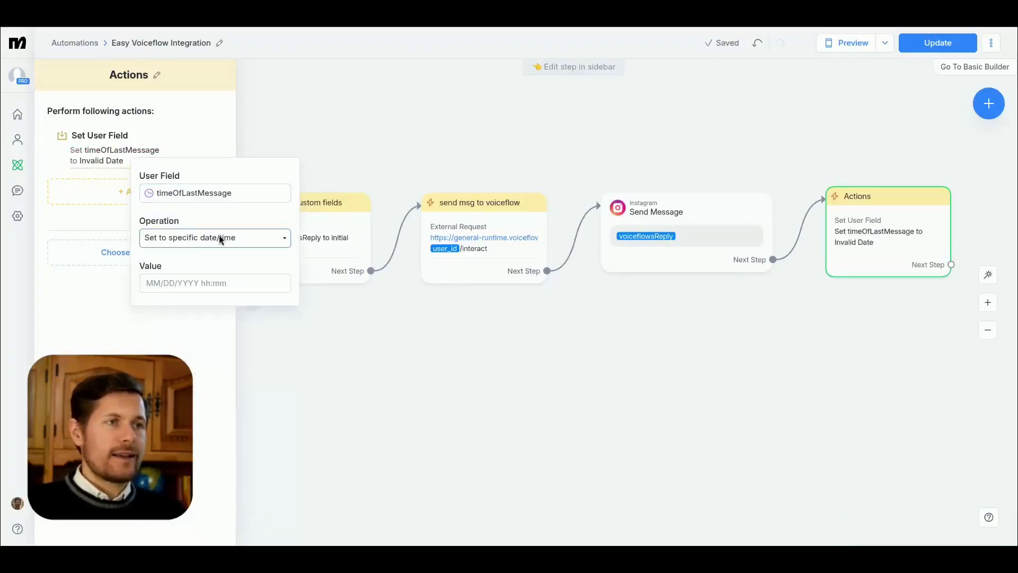
pyautogui.click(183, 270)
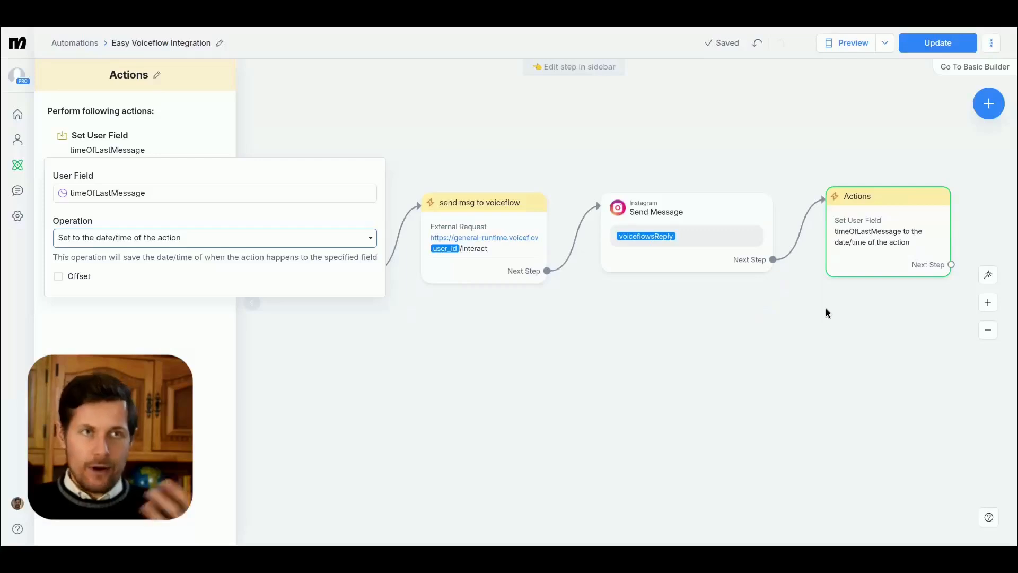
# Step: Rename the new Actions step to "save last message time"
pyautogui.click(122, 107)
pyautogui.click(159, 75)
pyautogui.write('save last message time')
pyautogui.moveTo(409, 367); pyautogui.dragTo(711, 351)
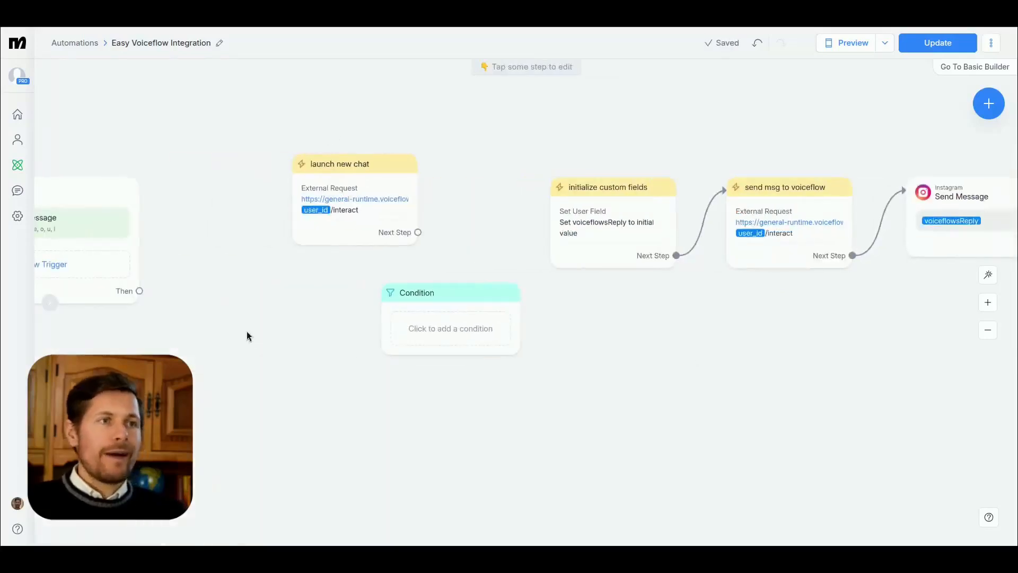
pyautogui.moveTo(247, 336); pyautogui.dragTo(381, 332)
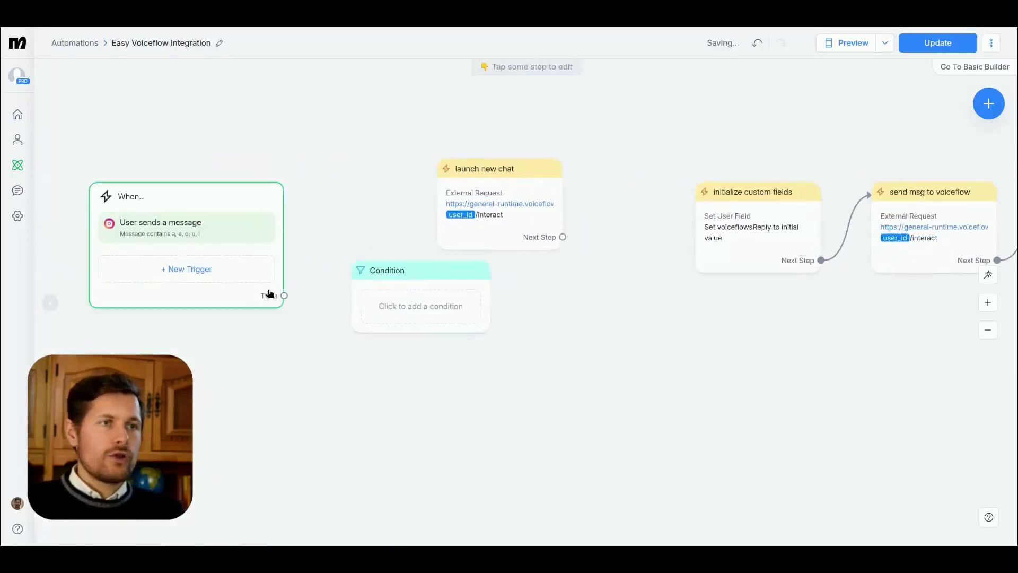
pyautogui.moveTo(419, 291); pyautogui.dragTo(528, 320)
pyautogui.click(528, 320)
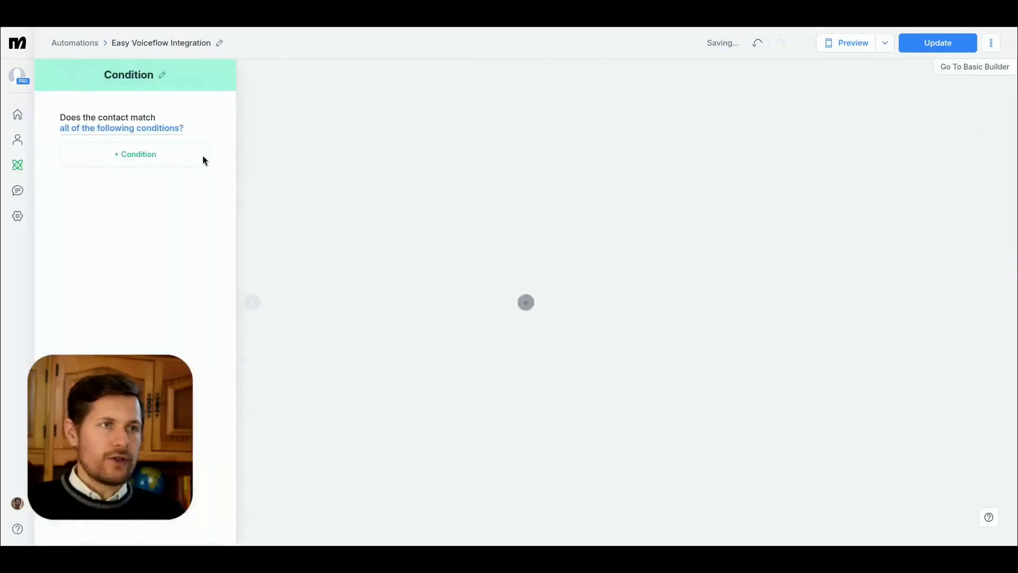
pyautogui.click(202, 155)
pyautogui.write('timeof')
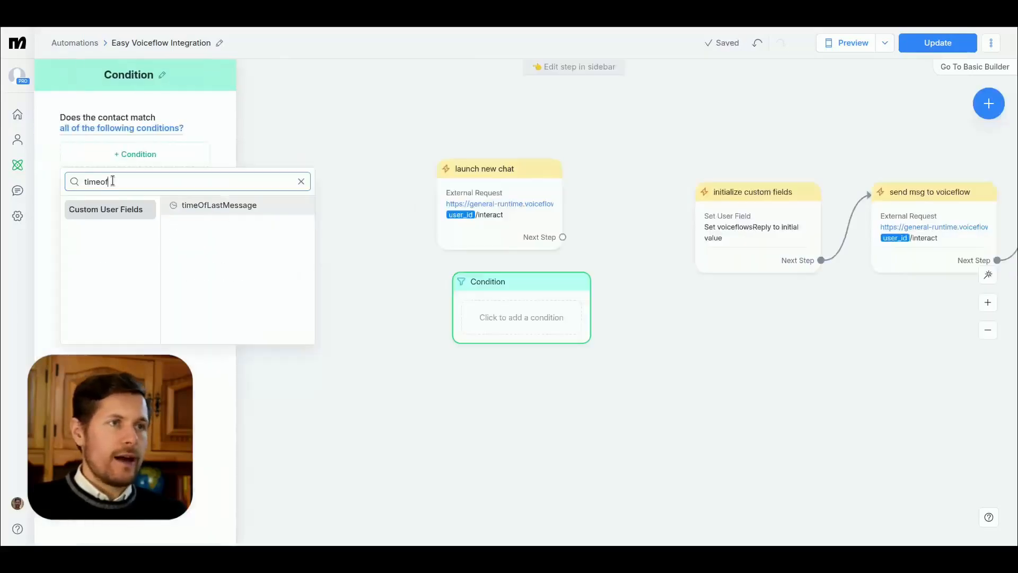
pyautogui.click(205, 209)
pyautogui.click(190, 197)
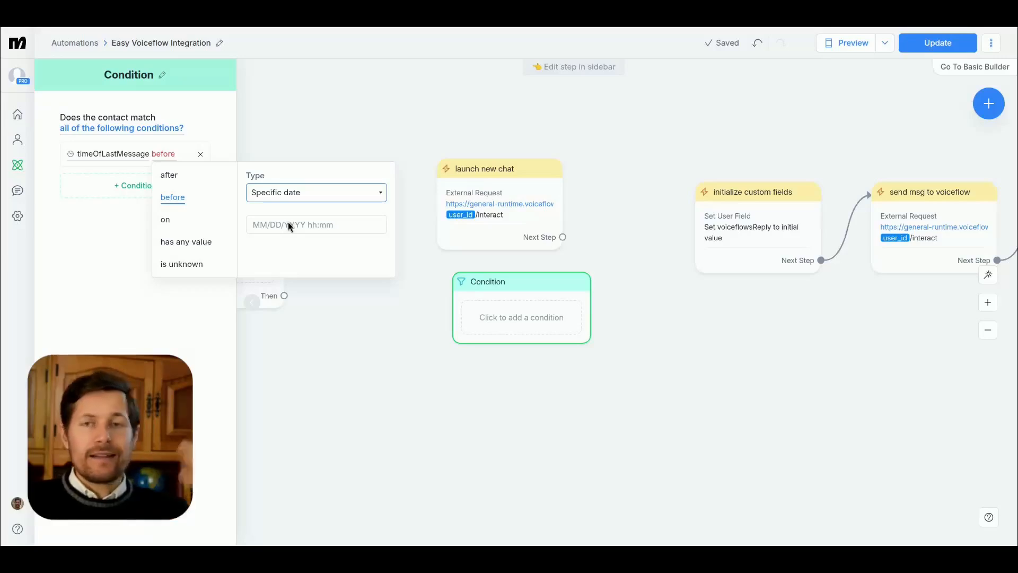
pyautogui.click(370, 320)
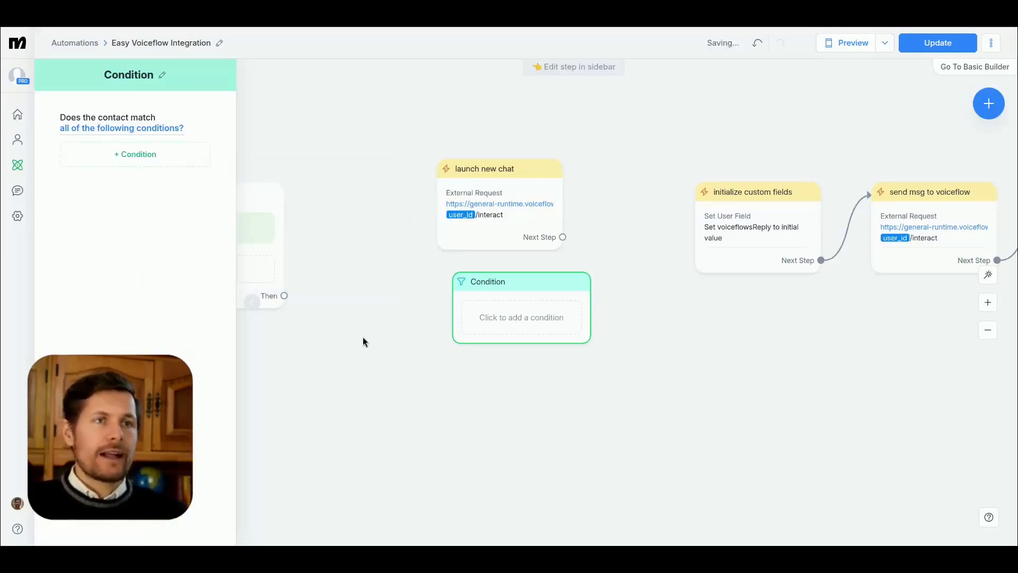
# Step: Move initialize custom fields next to the trigger and launch new chat between it and send msg to voiceflow
pyautogui.moveTo(363, 338); pyautogui.dragTo(426, 337)
pyautogui.moveTo(808, 203); pyautogui.dragTo(460, 217)
pyautogui.moveTo(585, 193); pyautogui.dragTo(727, 203)
# Step: Add a second Set User Field action to initialize custom fields
pyautogui.click(488, 228)
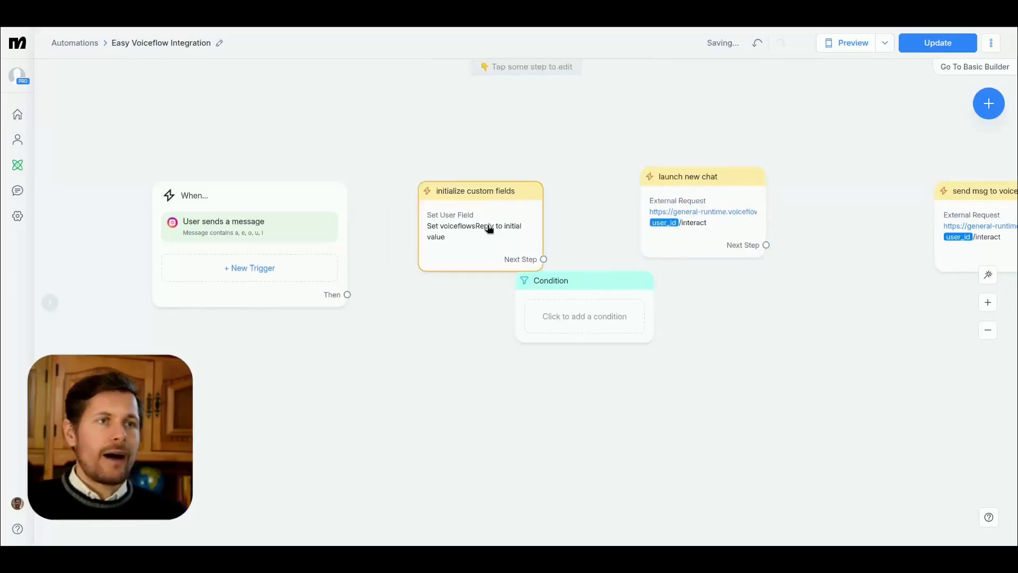
pyautogui.click(160, 193)
pyautogui.click(466, 127)
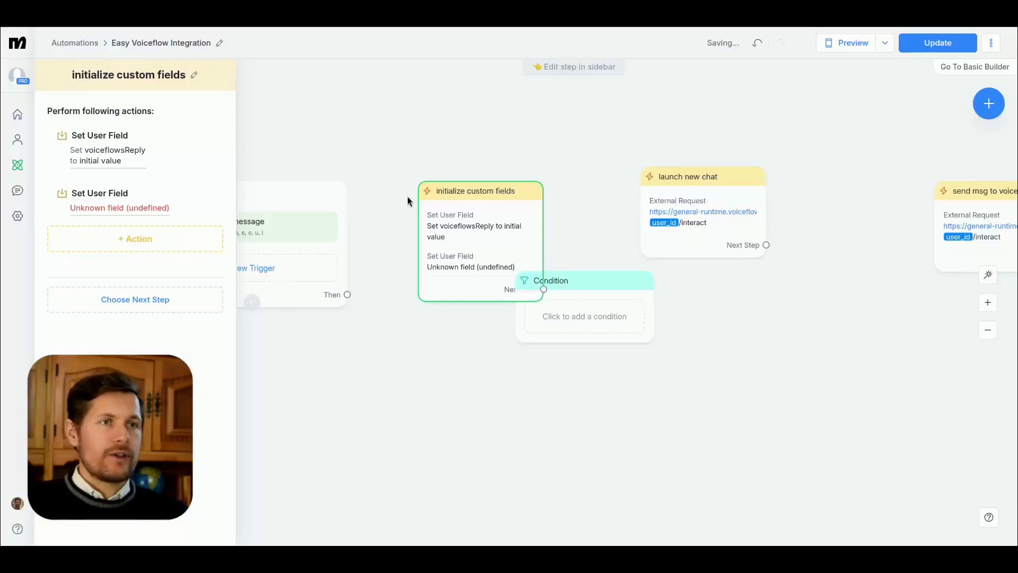
# Step: Create a new user field named timeOfCurrentMessage with type Date & Time for the second action
pyautogui.click(159, 208)
pyautogui.click(208, 422)
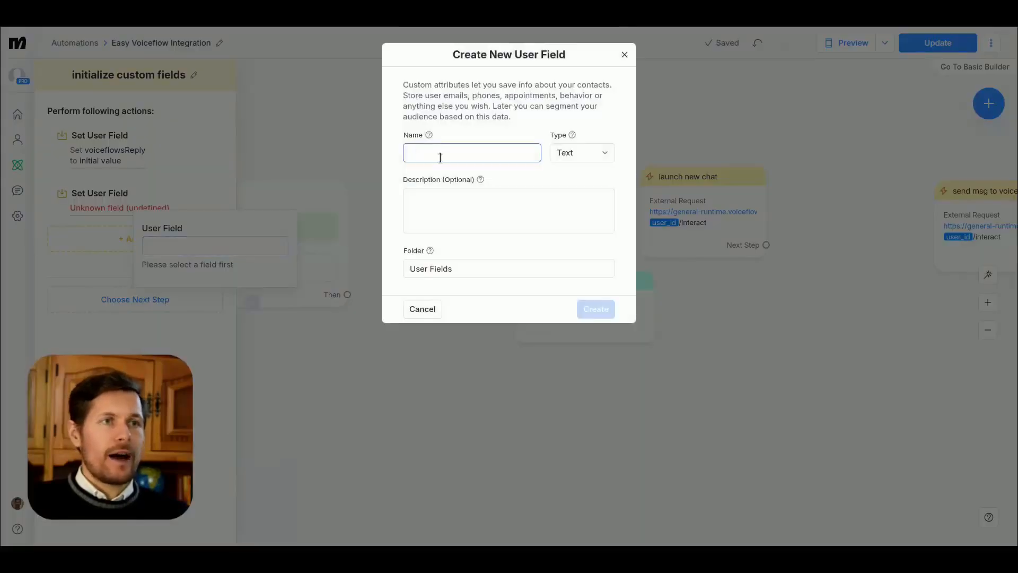
pyautogui.write('timeOfCurrentMessage')
pyautogui.press('Tab')
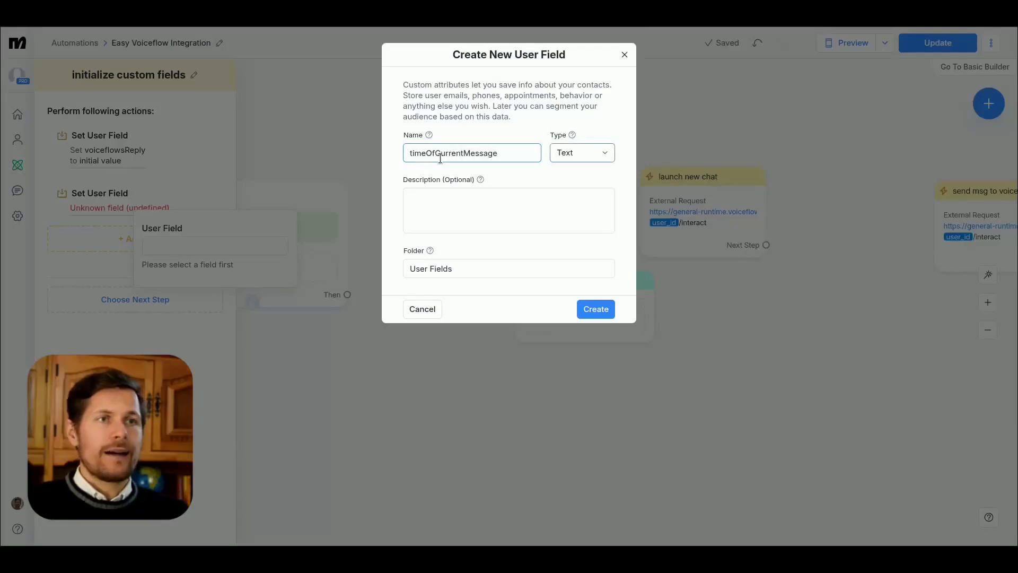
pyautogui.press('space')
pyautogui.press('Down')
pyautogui.press('Down')
pyautogui.press('Down')
pyautogui.press('Return')
pyautogui.click(611, 315)
# Step: Assign timeOfCurrentMessage to the second Set User Field action with the operation "Set to the date/time of the action"
pyautogui.click(196, 242)
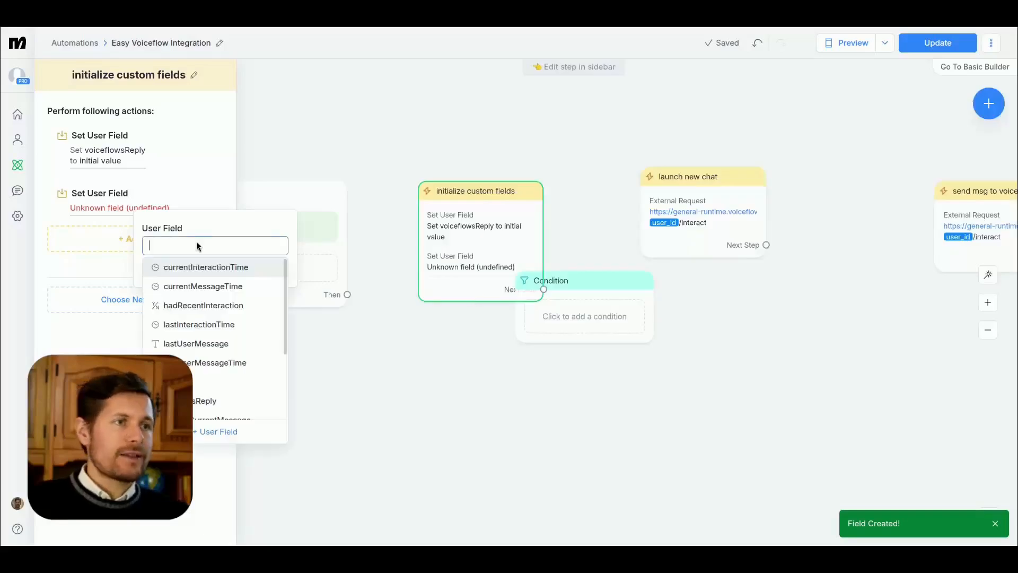
pyautogui.write('timeOf')
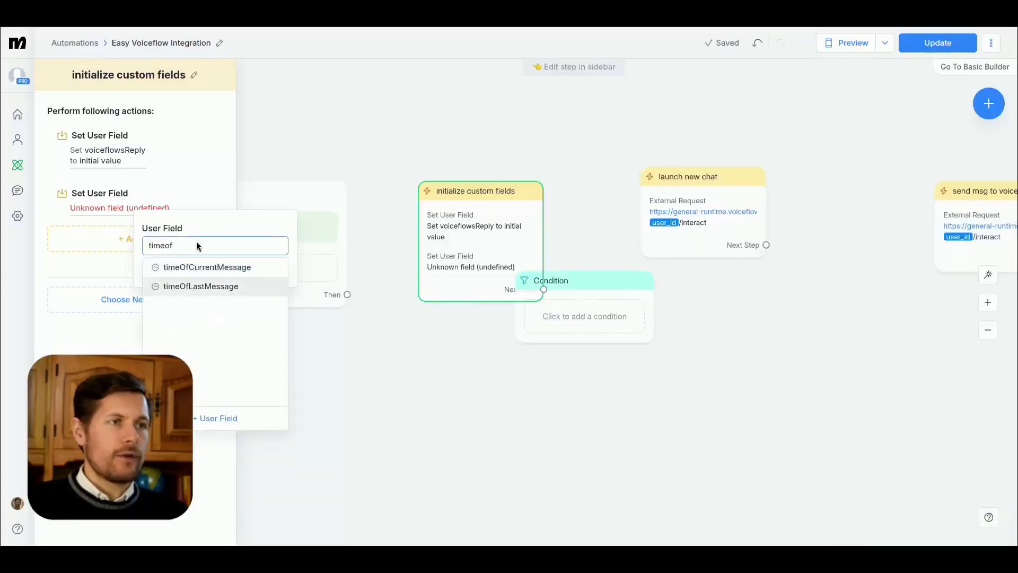
pyautogui.press('Return')
pyautogui.click(215, 296)
pyautogui.click(221, 325)
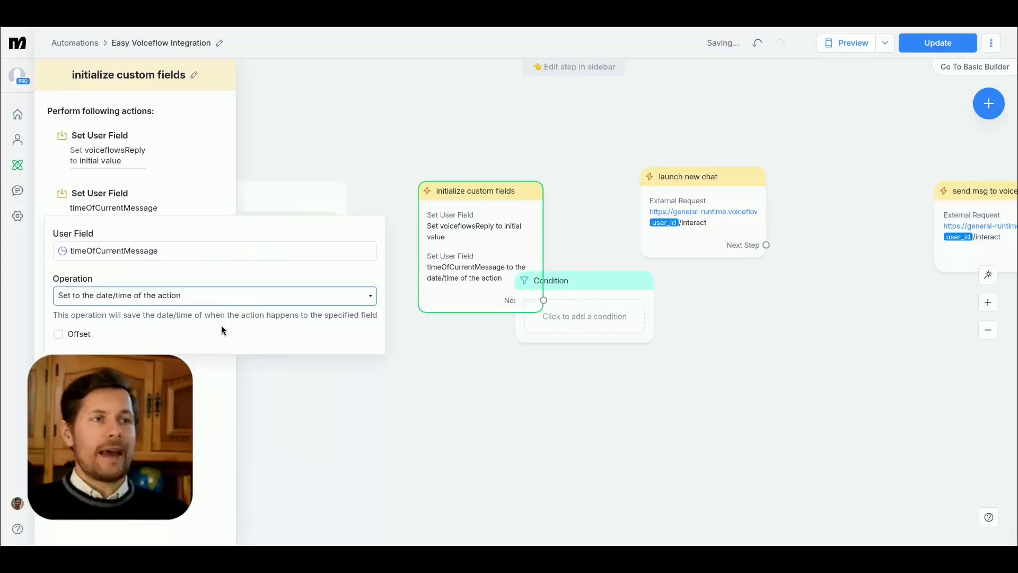
pyautogui.click(205, 434)
# Step: Shift initialize custom fields slightly and connect the trigger's Then output to it
pyautogui.moveTo(480, 219); pyautogui.dragTo(465, 218)
pyautogui.moveTo(348, 294); pyautogui.dragTo(404, 196)
pyautogui.click(383, 131)
# Step: Place Condition between initialize custom fields and launch new chat, and connect initialize custom fields to Condition
pyautogui.moveTo(534, 145); pyautogui.dragTo(397, 141)
pyautogui.moveTo(574, 200); pyautogui.dragTo(696, 214)
pyautogui.moveTo(491, 286); pyautogui.dragTo(546, 209)
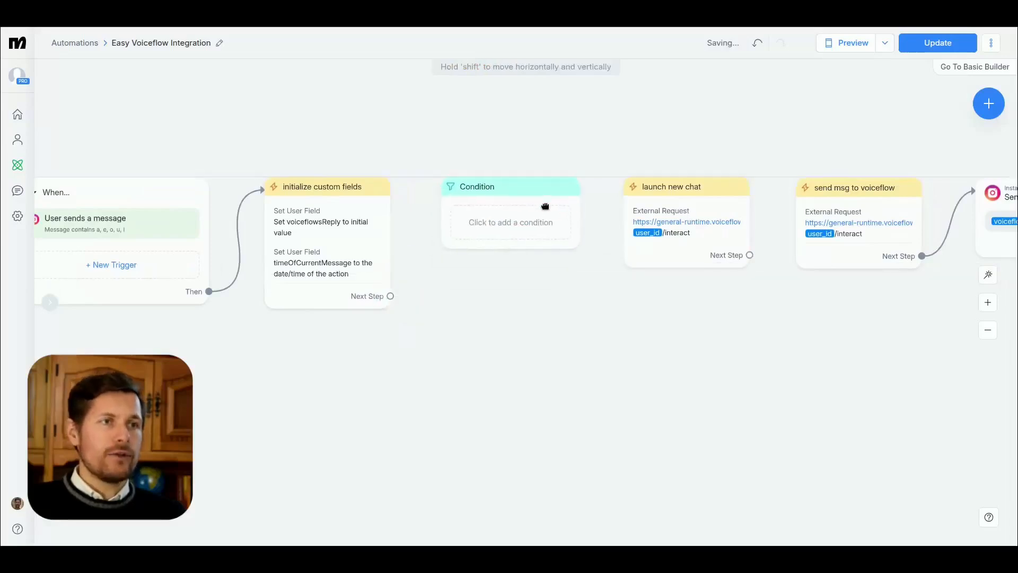
pyautogui.moveTo(391, 296); pyautogui.dragTo(443, 190)
# Step: In Condition, require timeOfCurrentMessage to be before the custom field date timeOfLastMessage
pyautogui.click(482, 191)
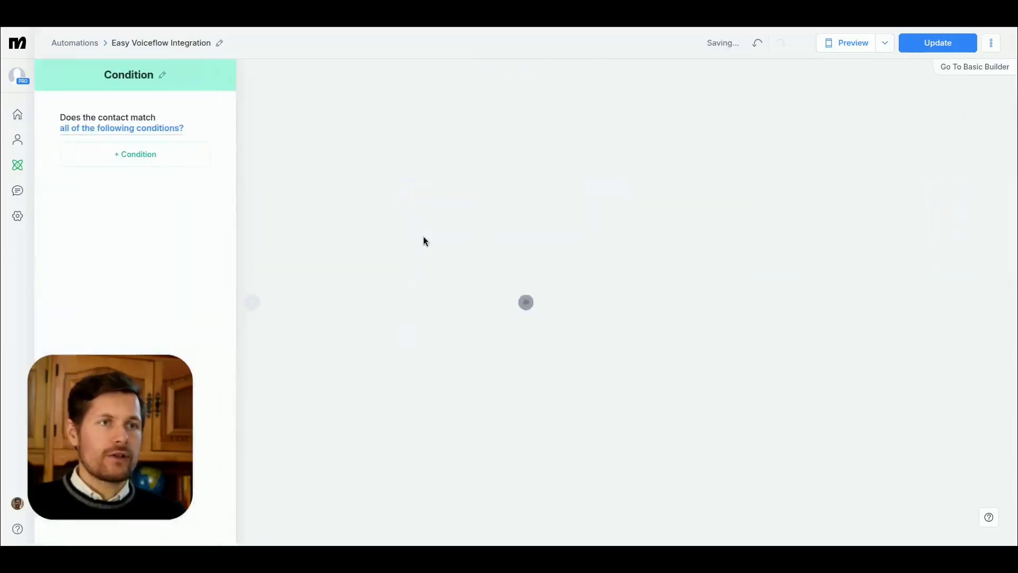
pyautogui.click(135, 153)
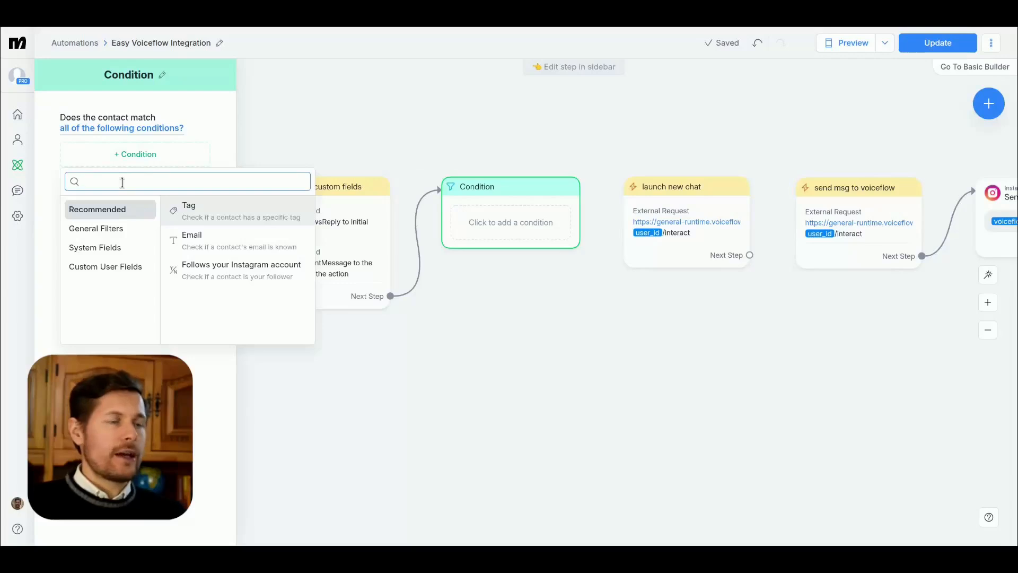
pyautogui.write('timeof')
pyautogui.click(217, 205)
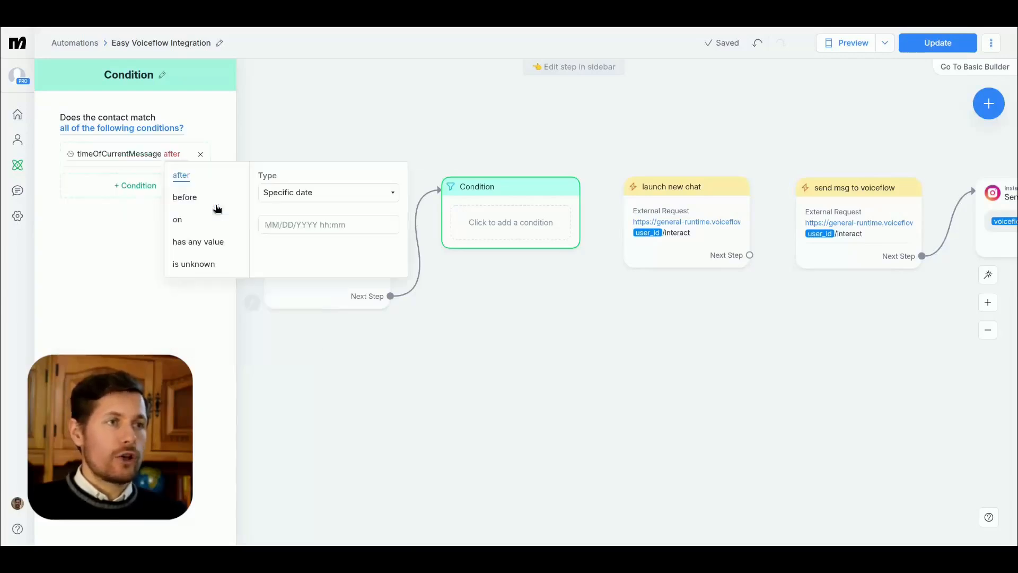
pyautogui.click(202, 197)
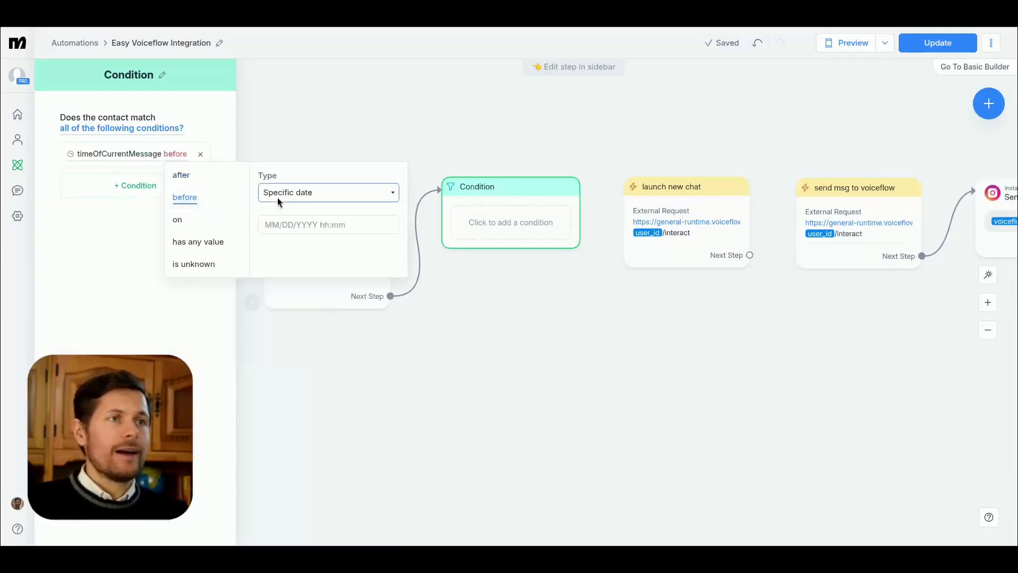
pyautogui.click(273, 222)
pyautogui.click(279, 241)
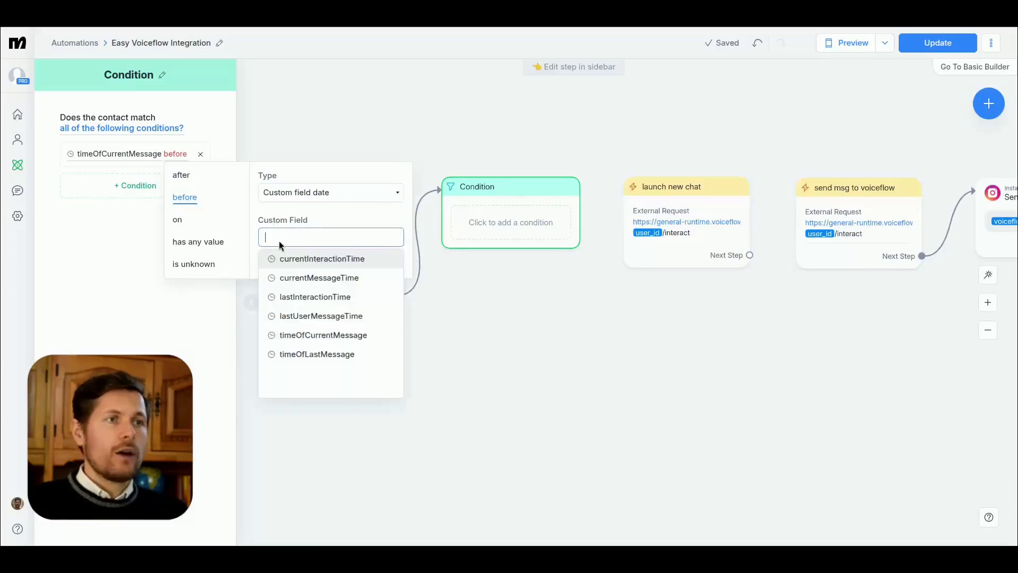
pyautogui.write('timeof')
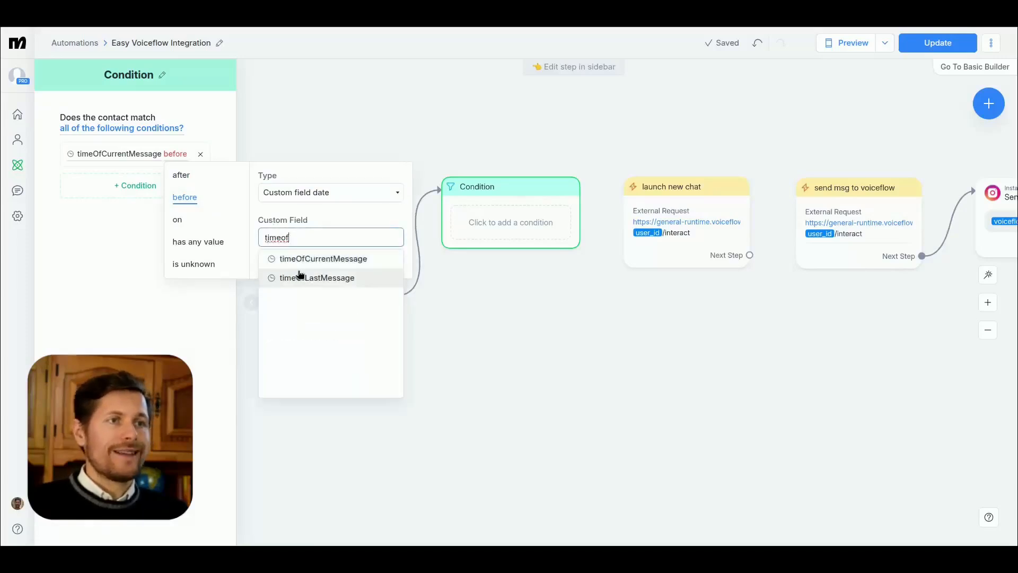
pyautogui.click(298, 276)
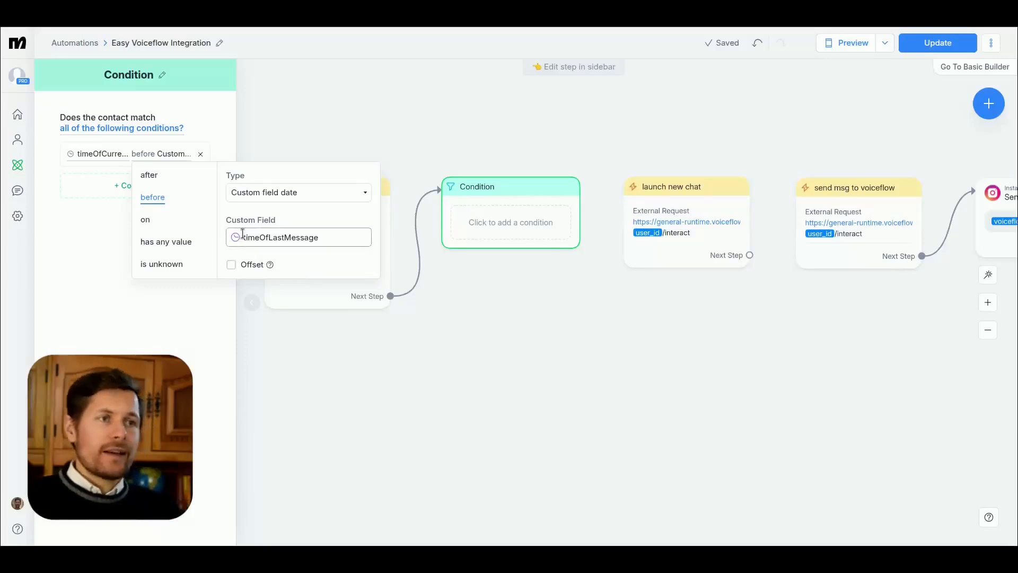
# Step: Enable the offset on the condition's timeOfLastMessage comparison as minus 1 day and close the condition settings
pyautogui.click(231, 264)
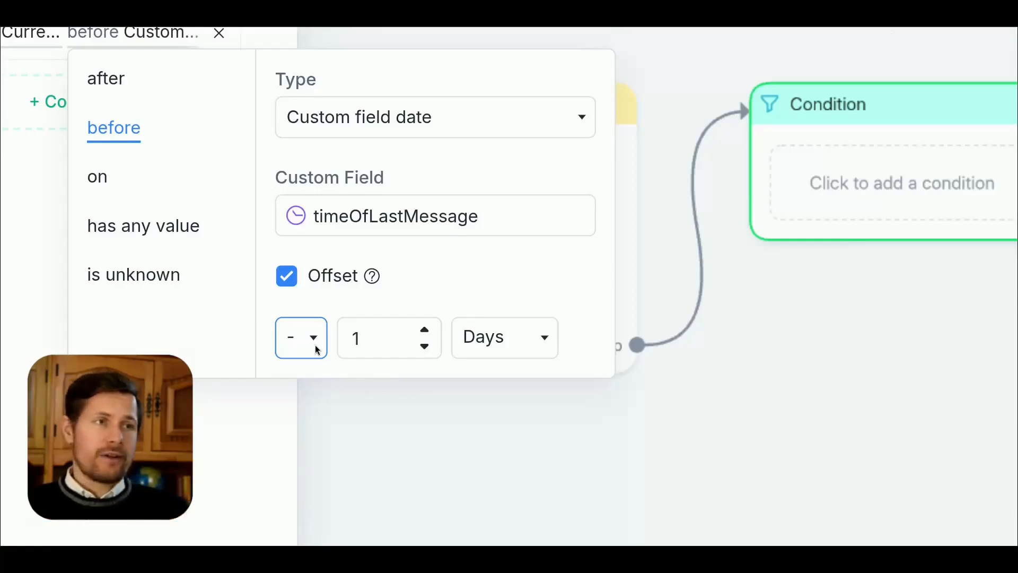
pyautogui.click(217, 489)
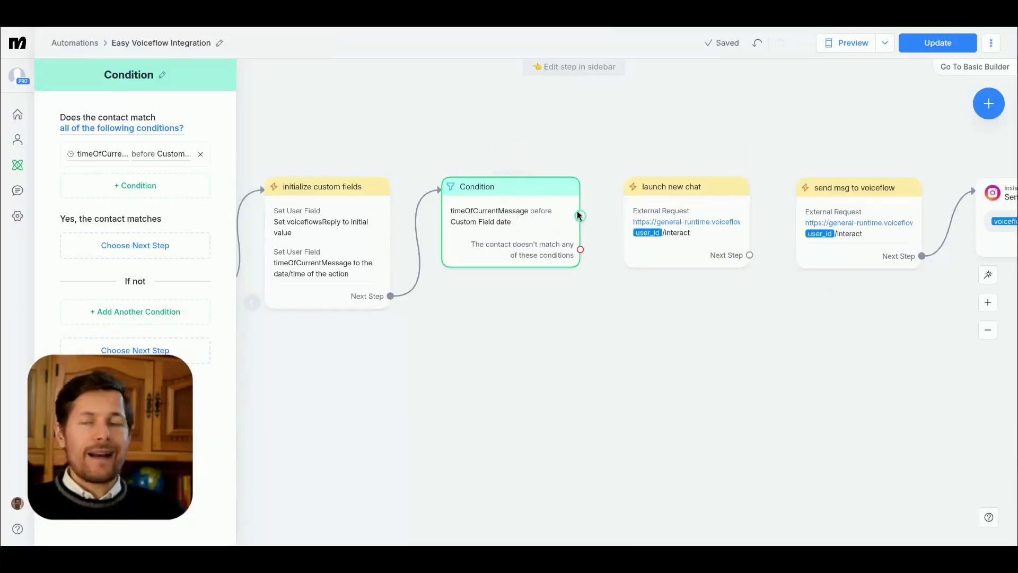
pyautogui.moveTo(494, 207)
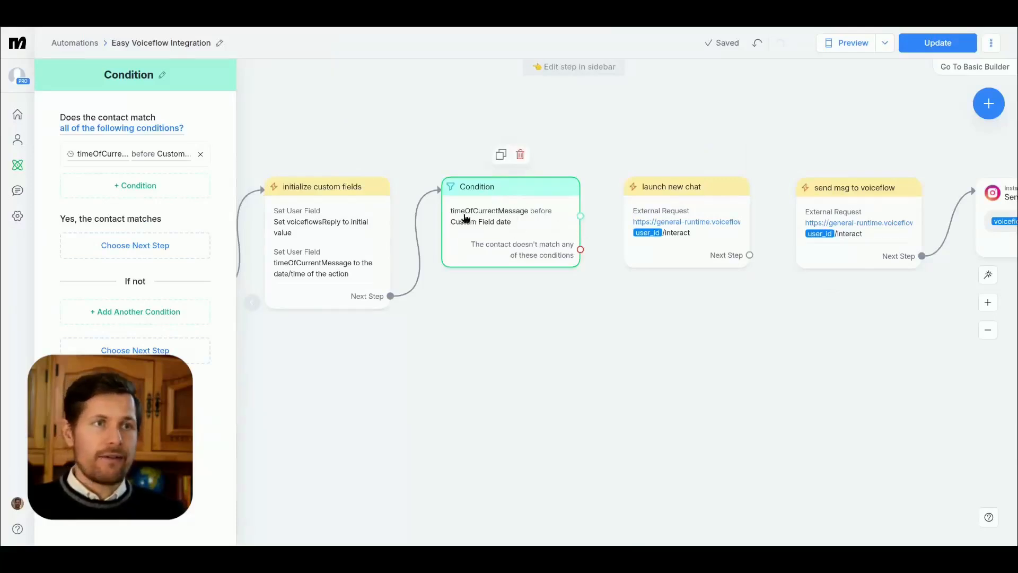
pyautogui.moveTo(497, 227); pyautogui.dragTo(522, 186)
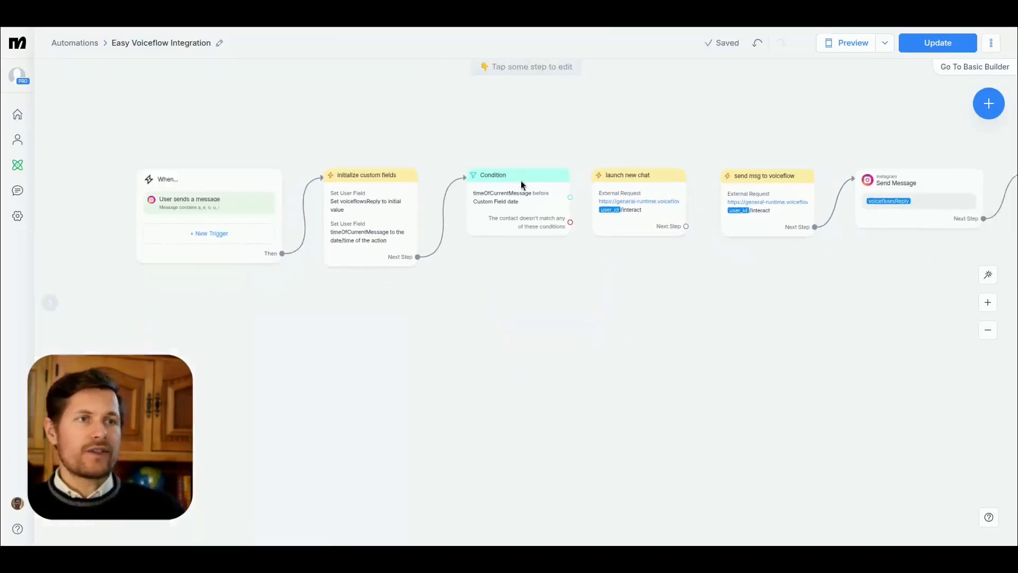
# Step: Connect Condition's match output to launch new chat, and launch new chat's Next Step to send msg to voiceflow
pyautogui.scroll(5, 530, 117)
pyautogui.rightClick(425, 99)
pyautogui.moveTo(608, 292); pyautogui.dragTo(663, 249)
pyautogui.moveTo(736, 262)
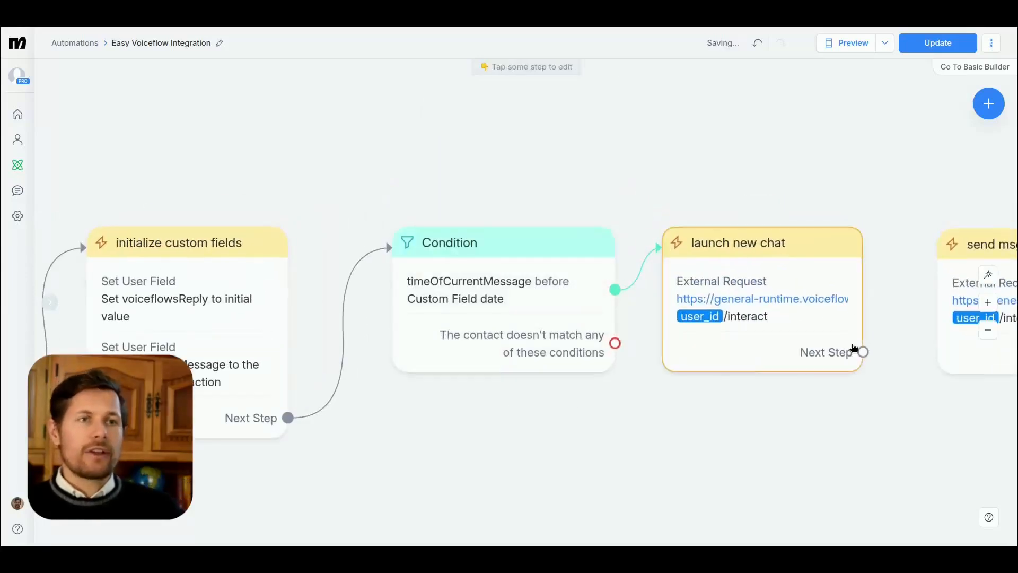
pyautogui.moveTo(888, 378); pyautogui.dragTo(616, 360)
pyautogui.moveTo(591, 325); pyautogui.dragTo(664, 221)
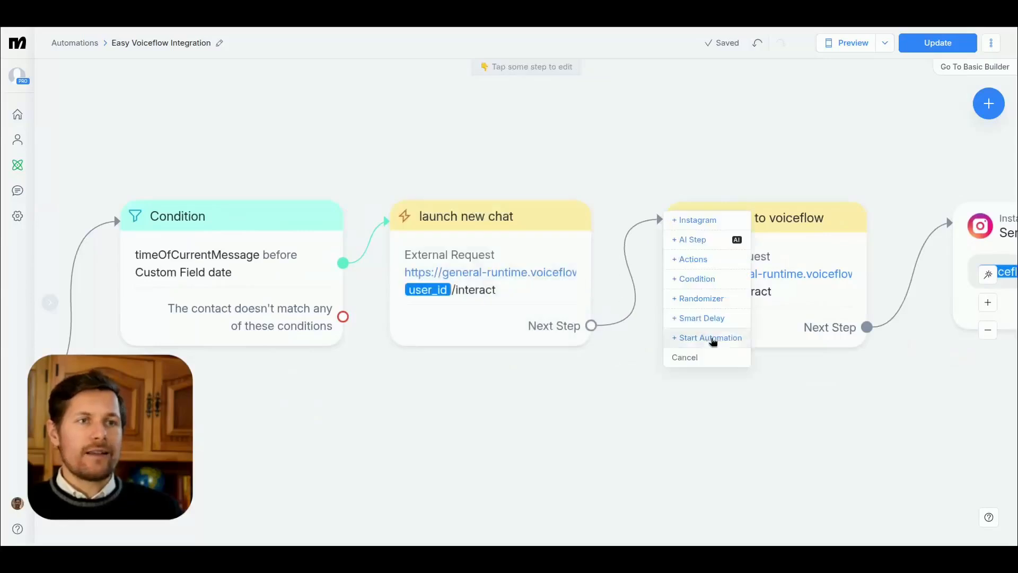
pyautogui.click(749, 223)
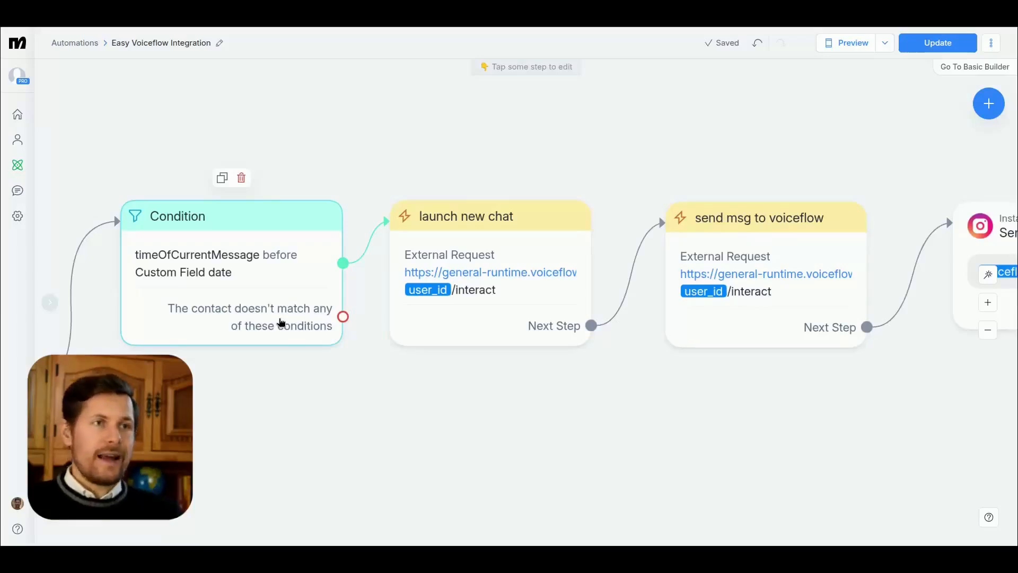
# Step: Move launch new chat above the row and connect Condition's no-match output to send msg to voiceflow
pyautogui.moveTo(516, 232); pyautogui.dragTo(542, 89)
pyautogui.moveTo(345, 317); pyautogui.dragTo(673, 229)
pyautogui.scroll(1, 699, 467)
# Step: Review the whole flow from the trigger through both Condition branches to save last message time
pyautogui.hscroll(8, 680, 444)
pyautogui.hscroll(5, 780, 340)
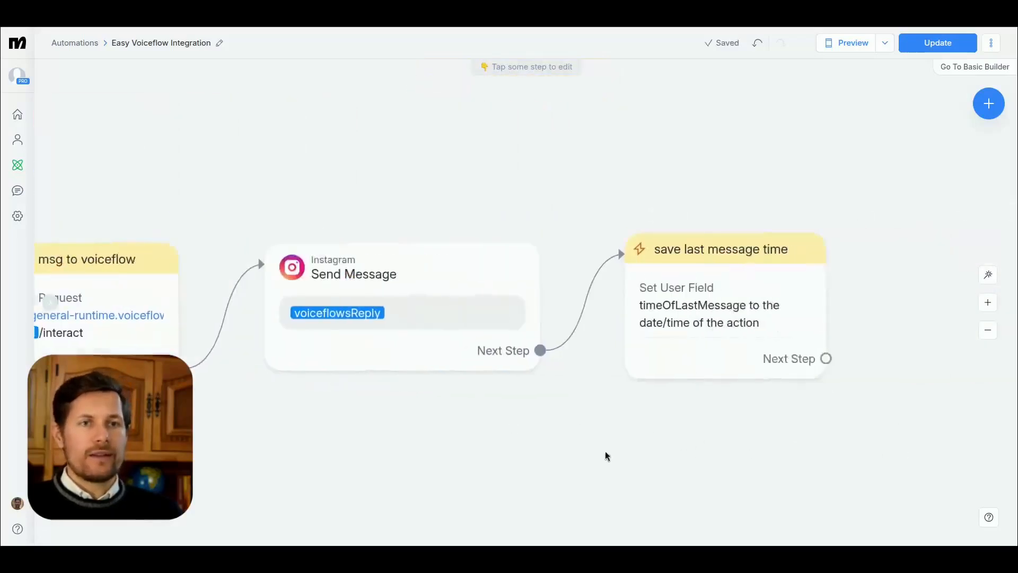
pyautogui.hscroll(3, 608, 456)
pyautogui.moveTo(574, 304)
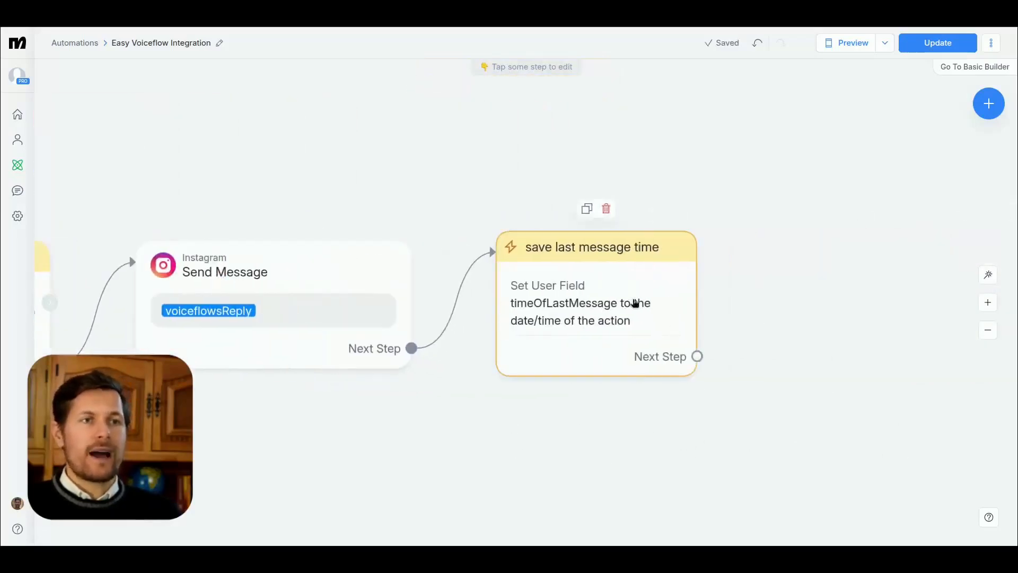
pyautogui.hscroll(-9, 381, 450)
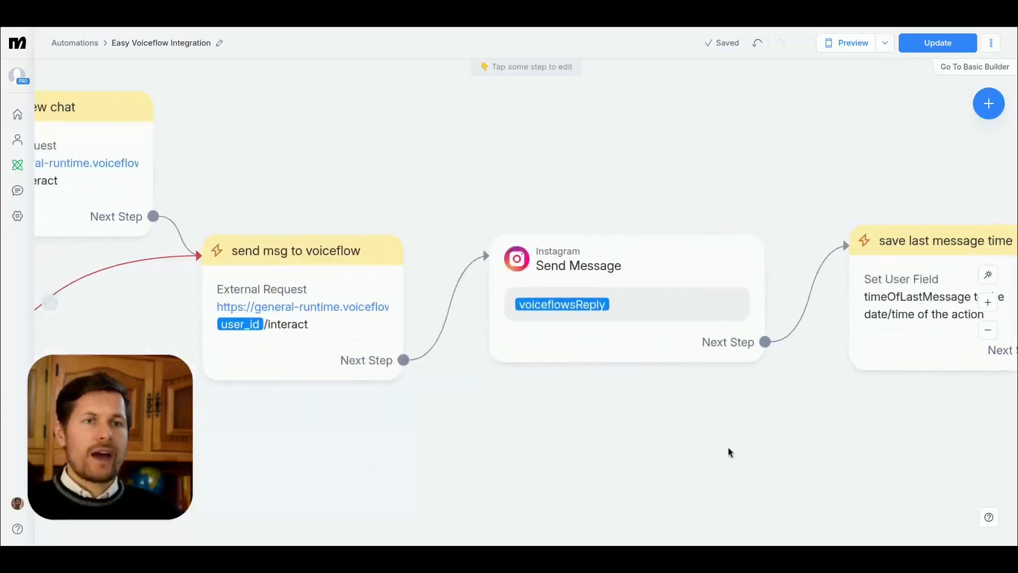
pyautogui.scroll(-5, 341, 443)
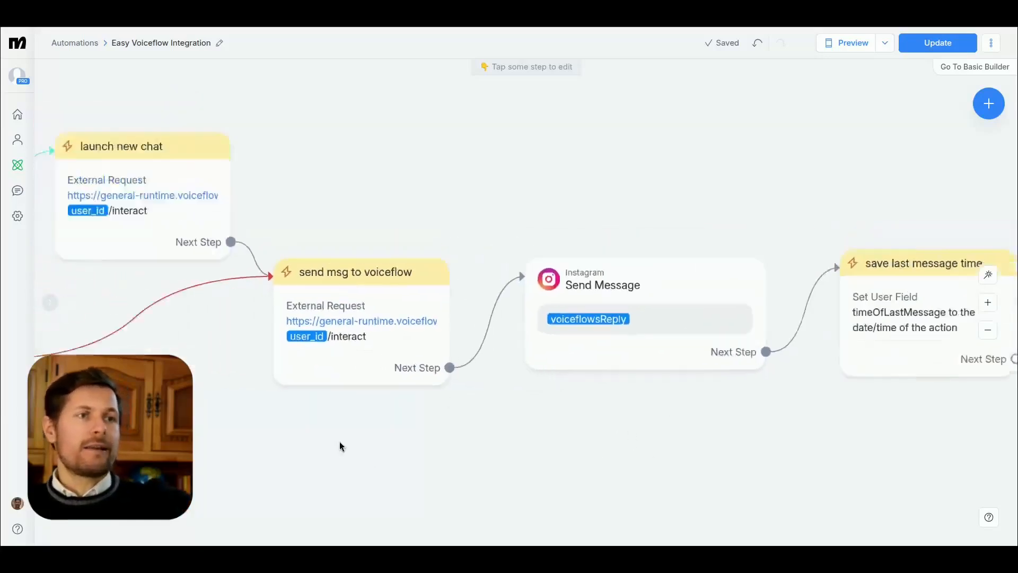
pyautogui.rightClick(393, 439)
pyautogui.click(243, 441)
pyautogui.moveTo(301, 478); pyautogui.dragTo(637, 357)
pyautogui.scroll(5, 212, 399)
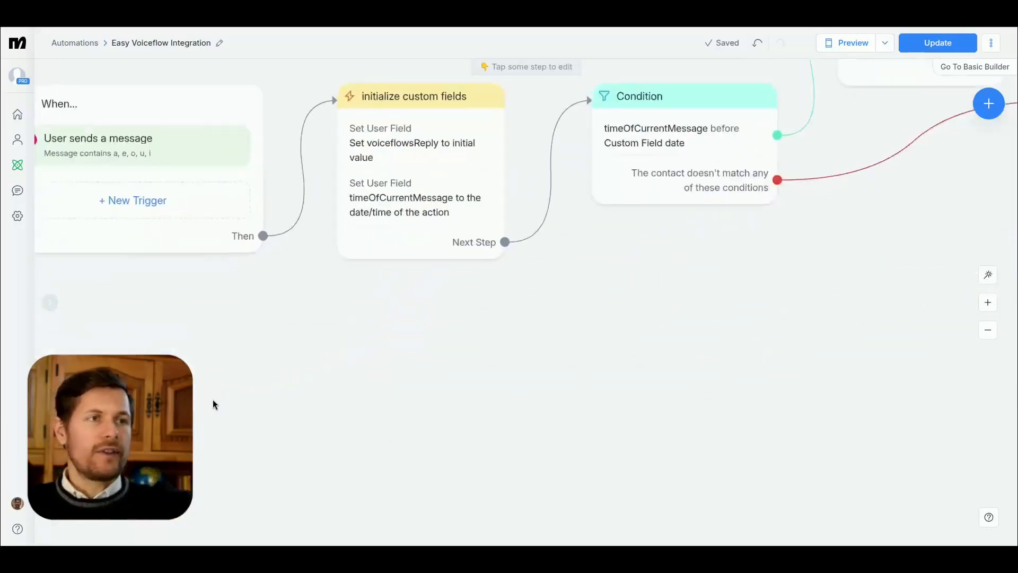
pyautogui.rightClick(212, 400)
pyautogui.click(434, 281)
pyautogui.moveTo(609, 304); pyautogui.dragTo(574, 410)
pyautogui.click(988, 330)
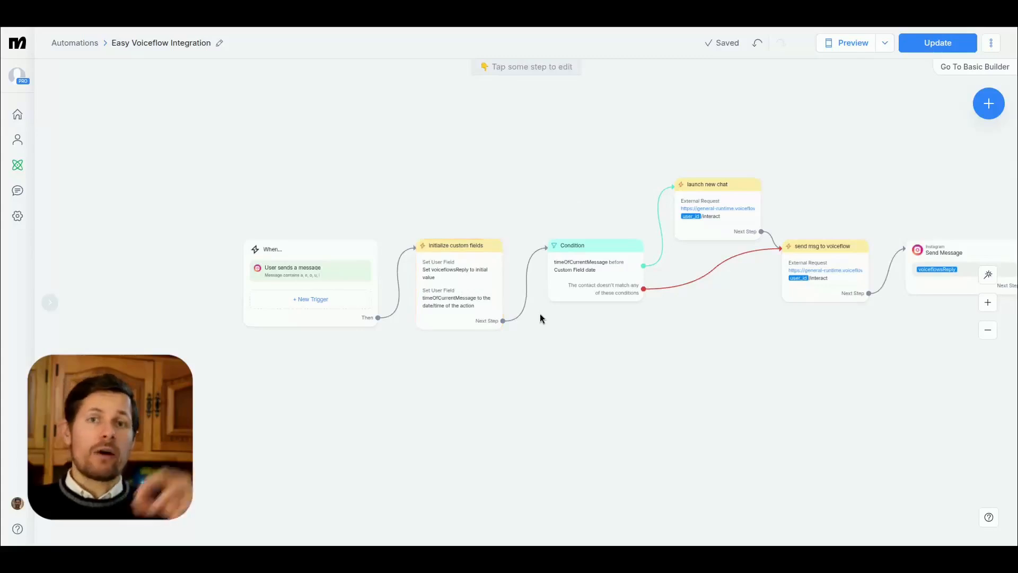
pyautogui.hscroll(2, 807, 399)
pyautogui.hscroll(8, 757, 393)
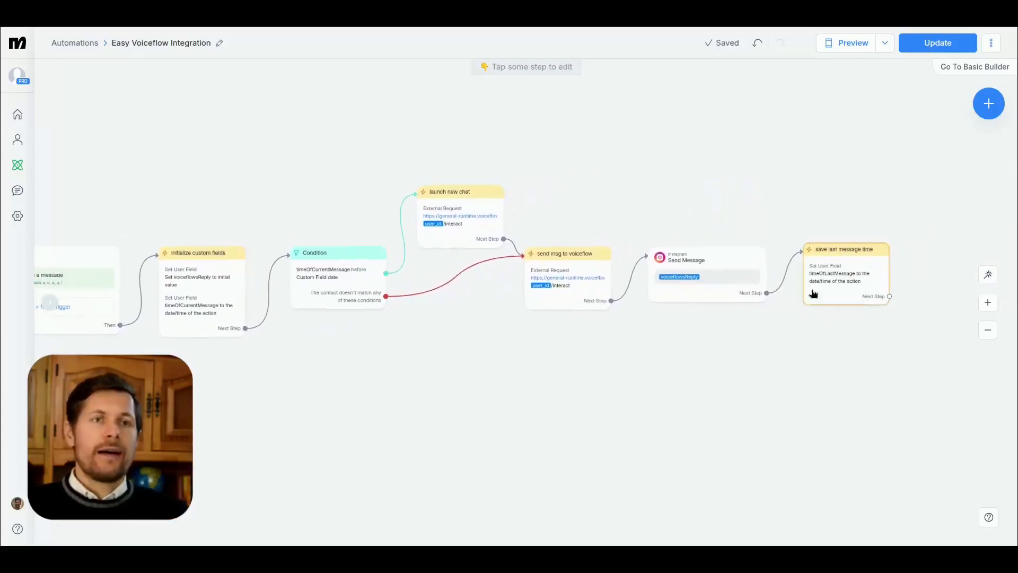
pyautogui.click(989, 303)
pyautogui.hscroll(8, 716, 364)
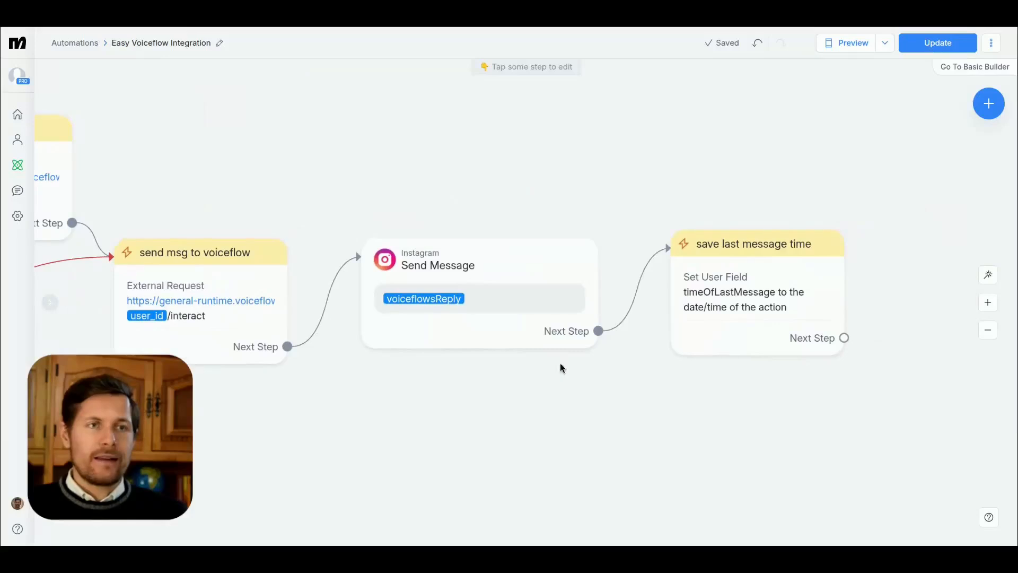
pyautogui.hscroll(-1, 530, 382)
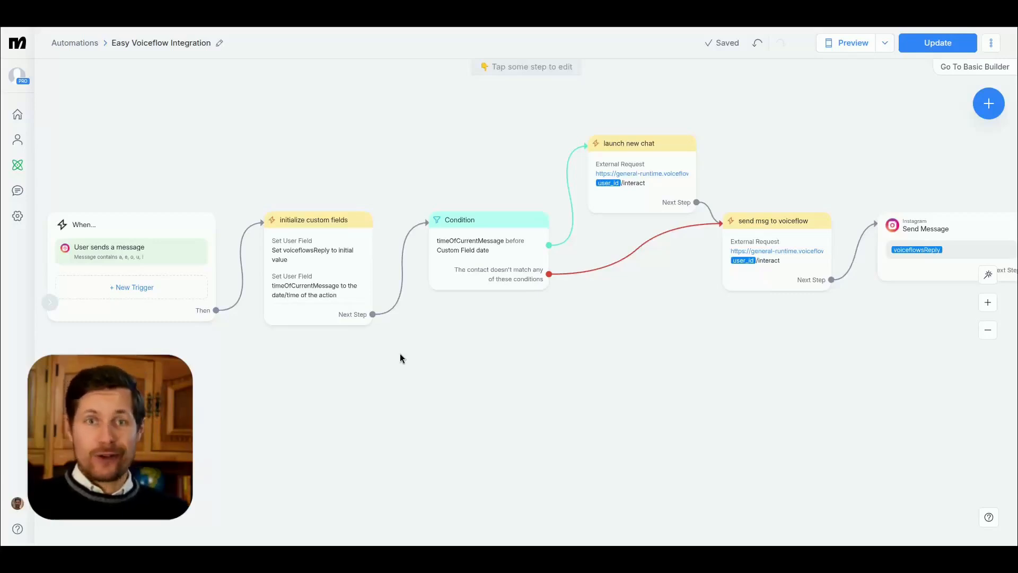
# Step: Change the unit of Condition's timeOfLastMessage offset to Minutes, making it minus 1 minute, and update the live automation
pyautogui.click(449, 256)
pyautogui.click(163, 155)
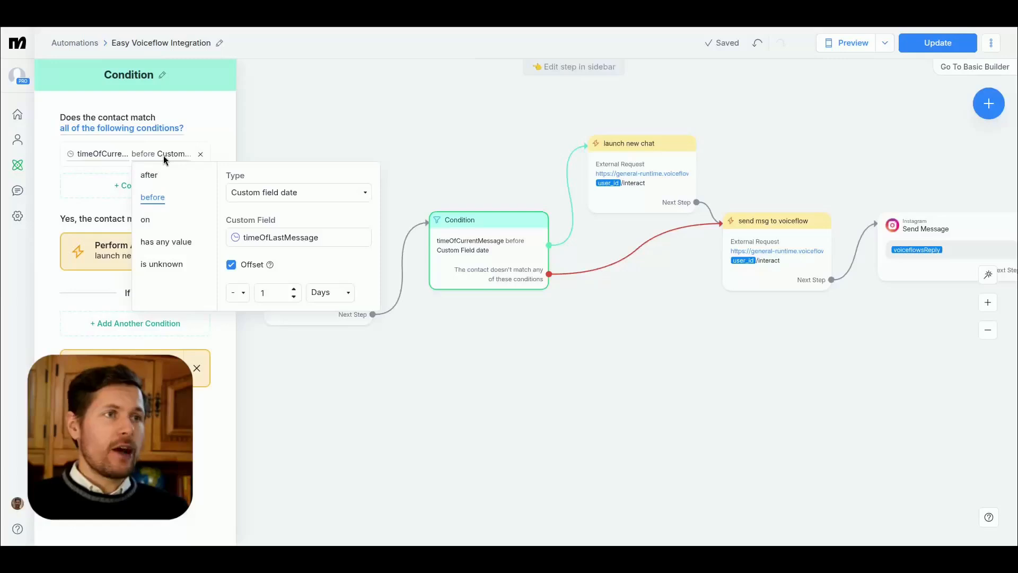
pyautogui.click(344, 309)
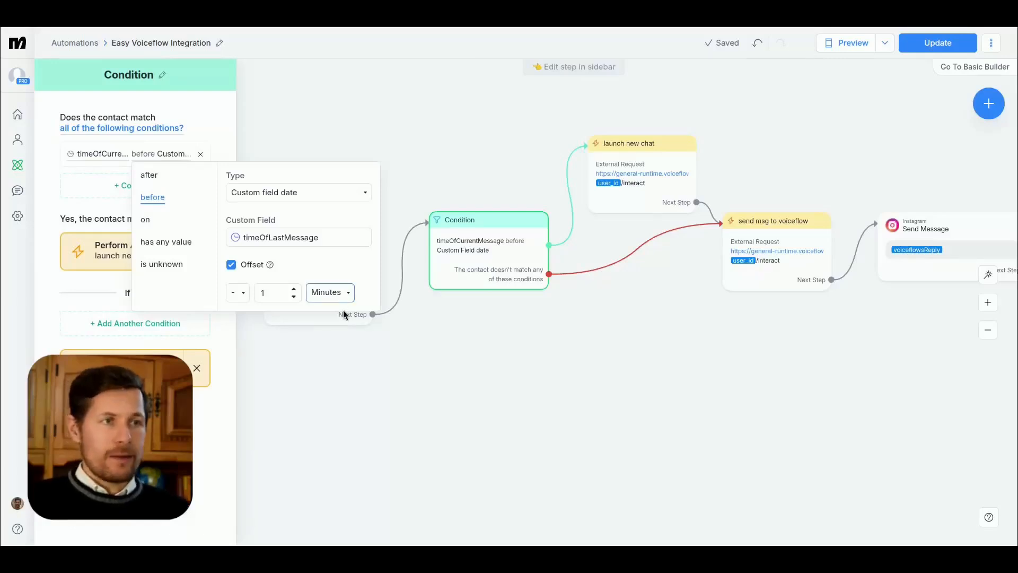
pyautogui.click(193, 441)
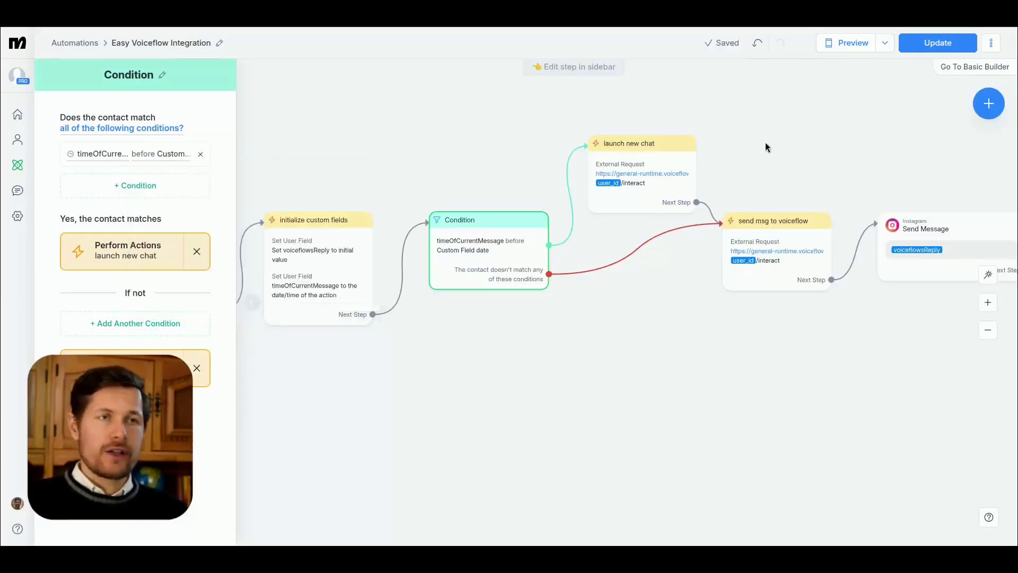
pyautogui.click(930, 47)
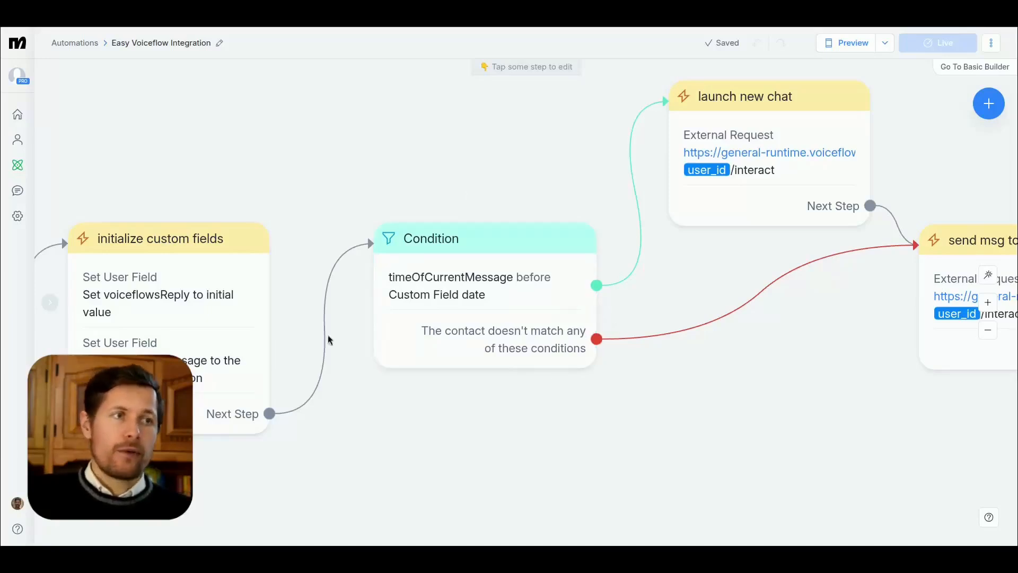
# Step: Add a second requirement to Condition that timeOfCurrentMessage has any value
pyautogui.moveTo(893, 429); pyautogui.dragTo(207, 403)
pyautogui.moveTo(799, 409); pyautogui.dragTo(387, 416)
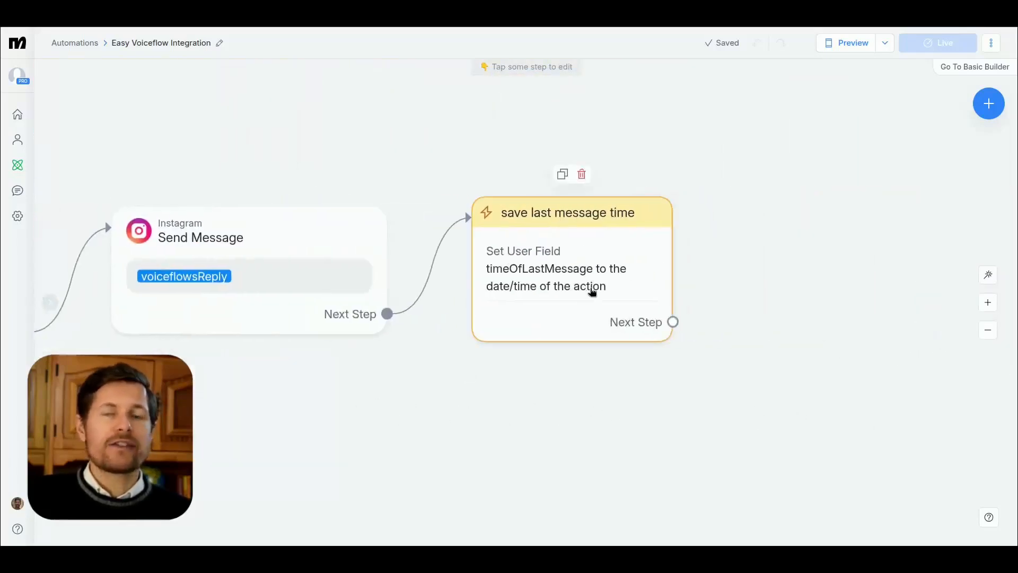
pyautogui.moveTo(265, 395); pyautogui.dragTo(582, 394)
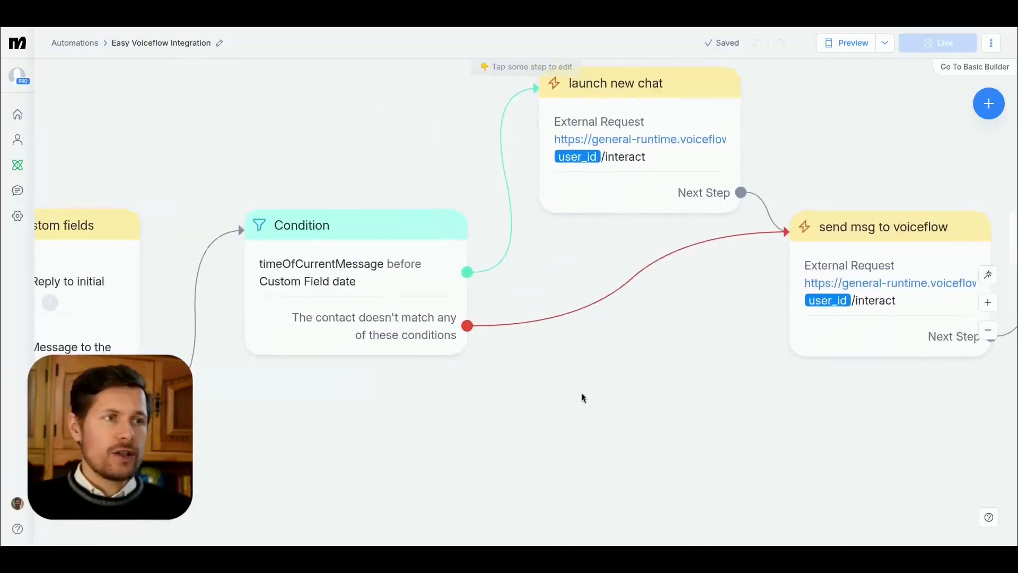
pyautogui.click(374, 264)
pyautogui.click(138, 185)
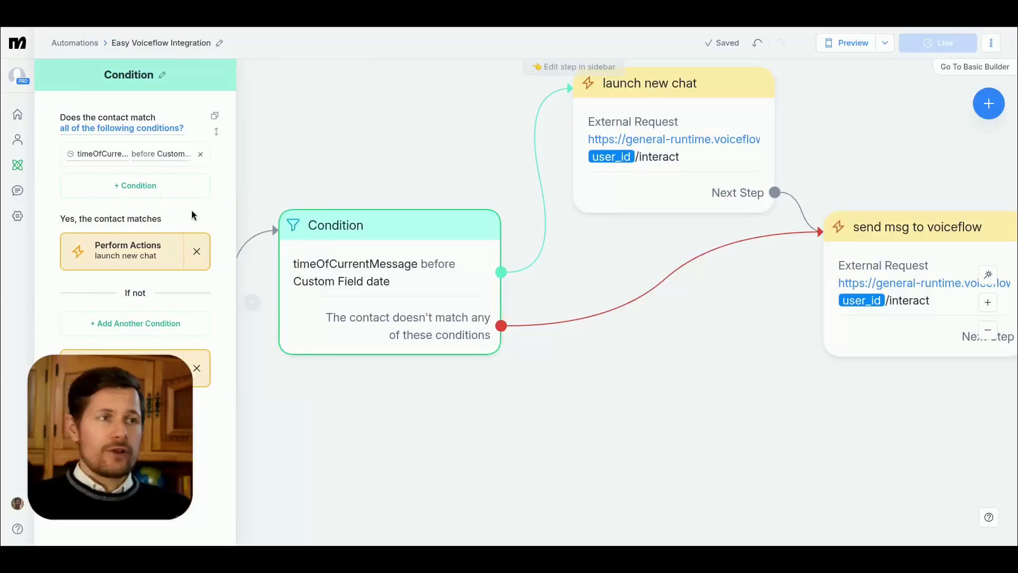
pyautogui.click(146, 189)
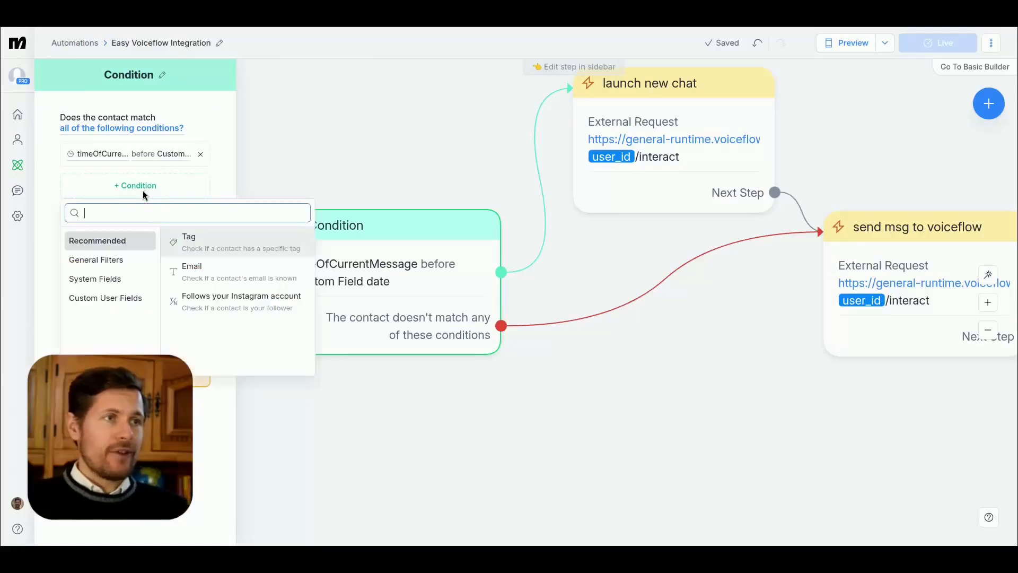
pyautogui.write('timec')
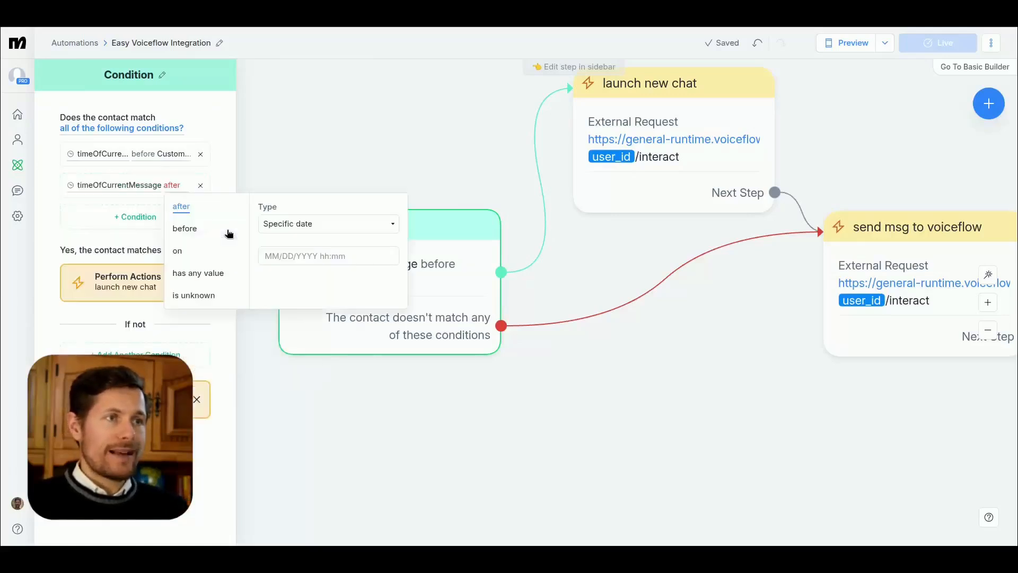
pyautogui.click(192, 273)
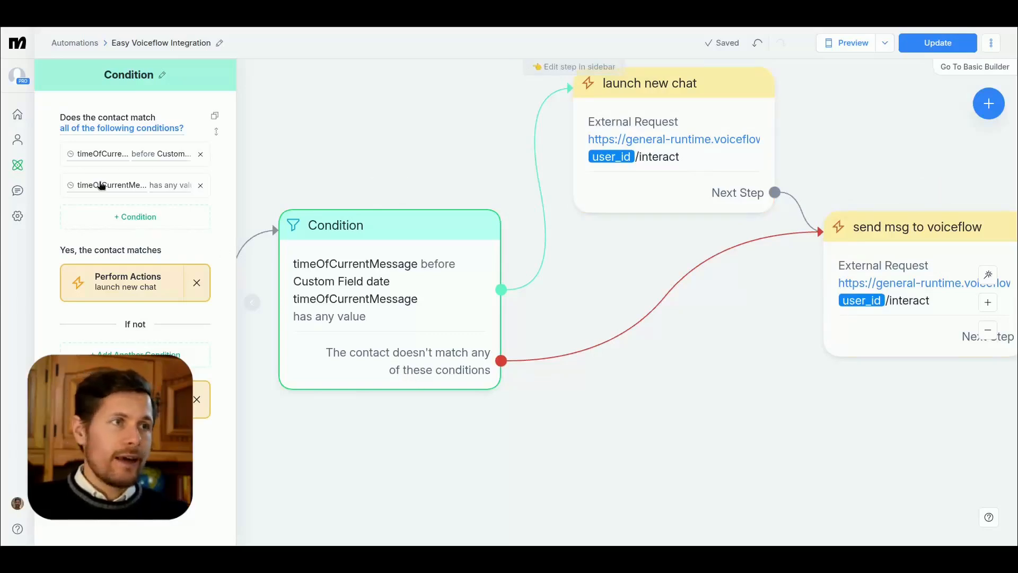
# Step: Check the settings of the date comparison in Condition and update the live automation
pyautogui.click(175, 190)
pyautogui.click(149, 153)
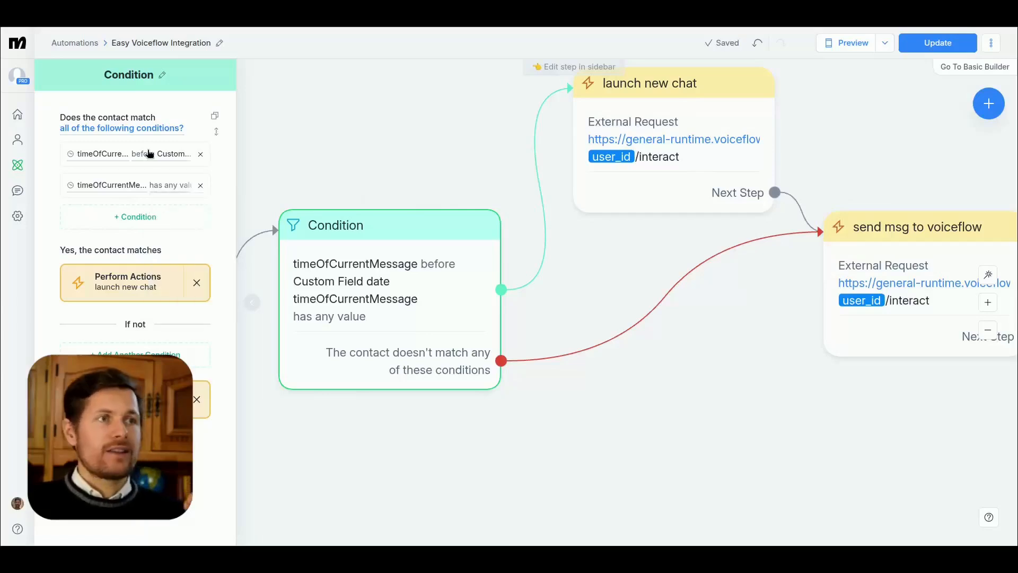
pyautogui.click(149, 154)
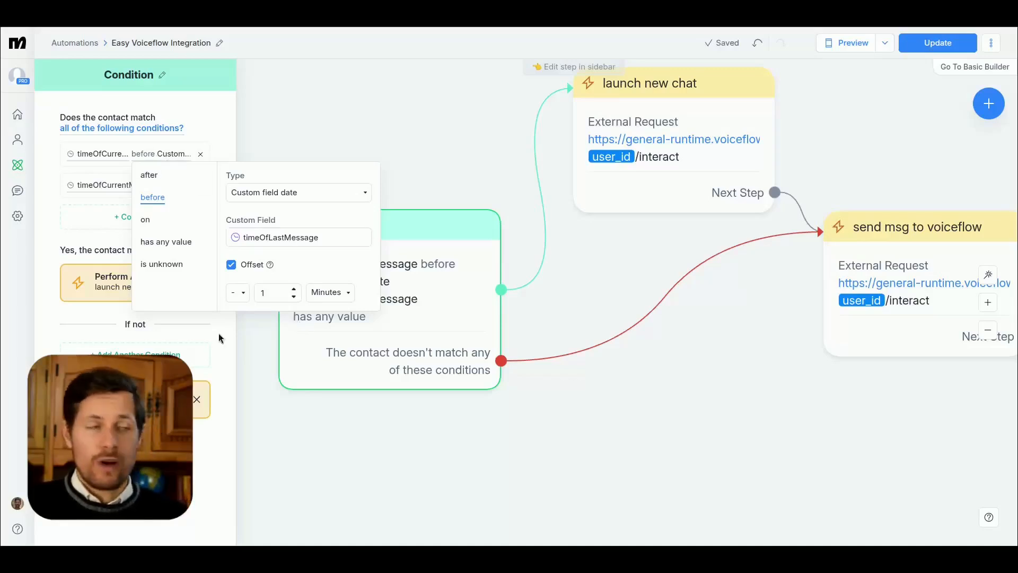
pyautogui.press('Escape')
pyautogui.click(913, 47)
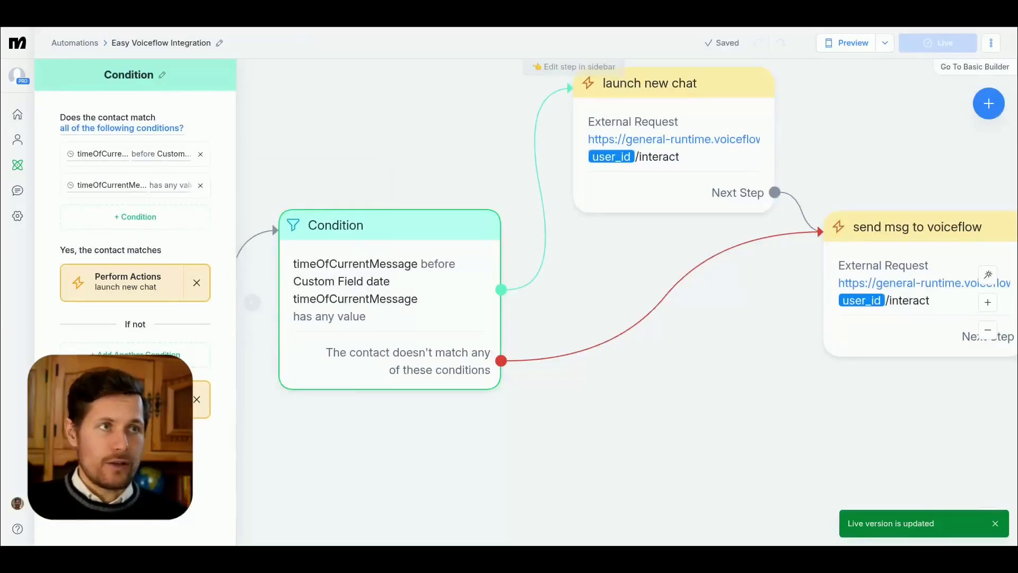
# Step: Switch to the Instagram chat with Rob's Maintenance Training and send "what was the last thing i told you?"
pyautogui.click(217, 11)
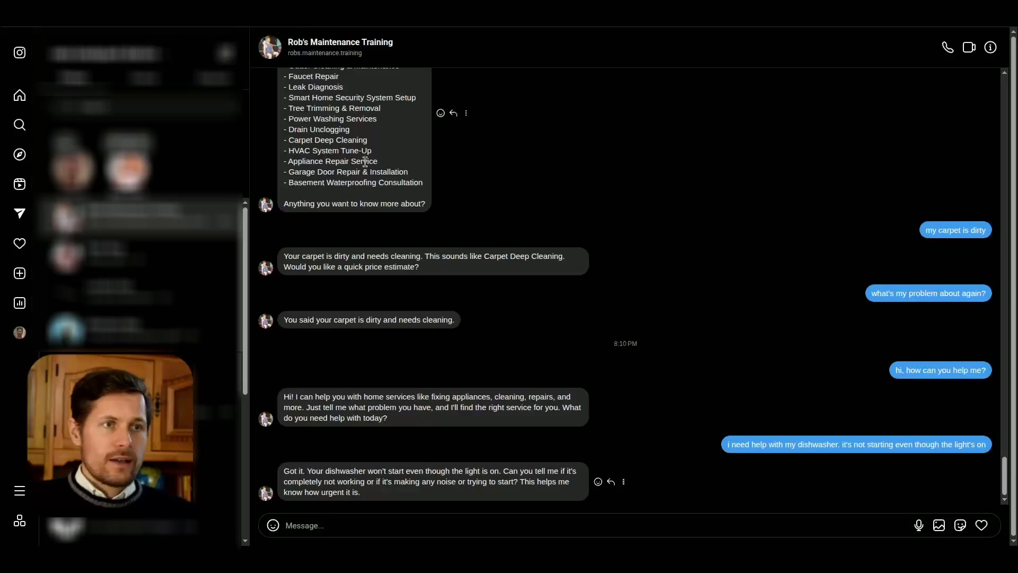
pyautogui.click(427, 529)
pyautogui.write('what was')
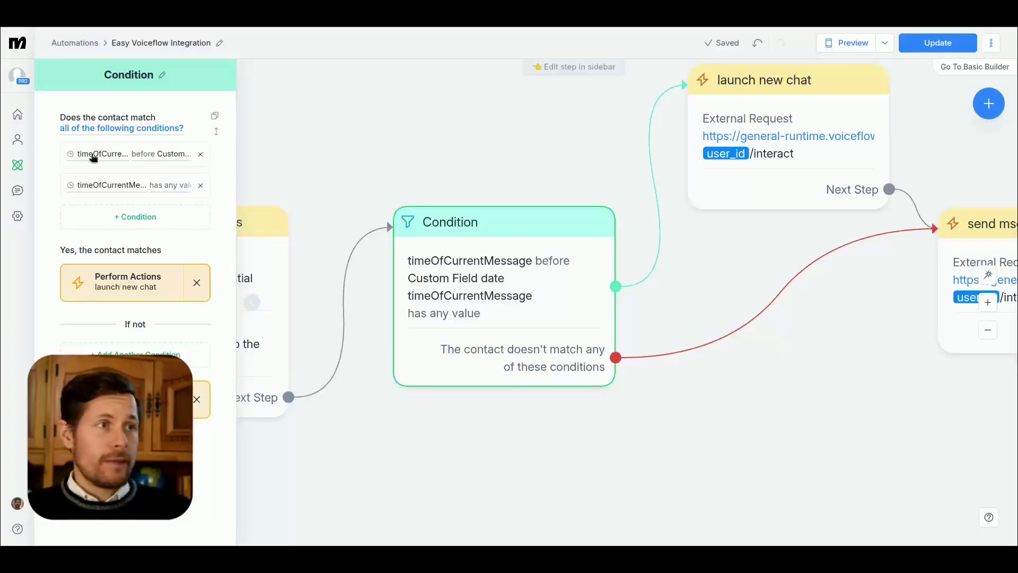
# Step: Change Condition's first requirement to timeOfLastMessage before the custom field date timeOfCurrentMessage
pyautogui.click(91, 153)
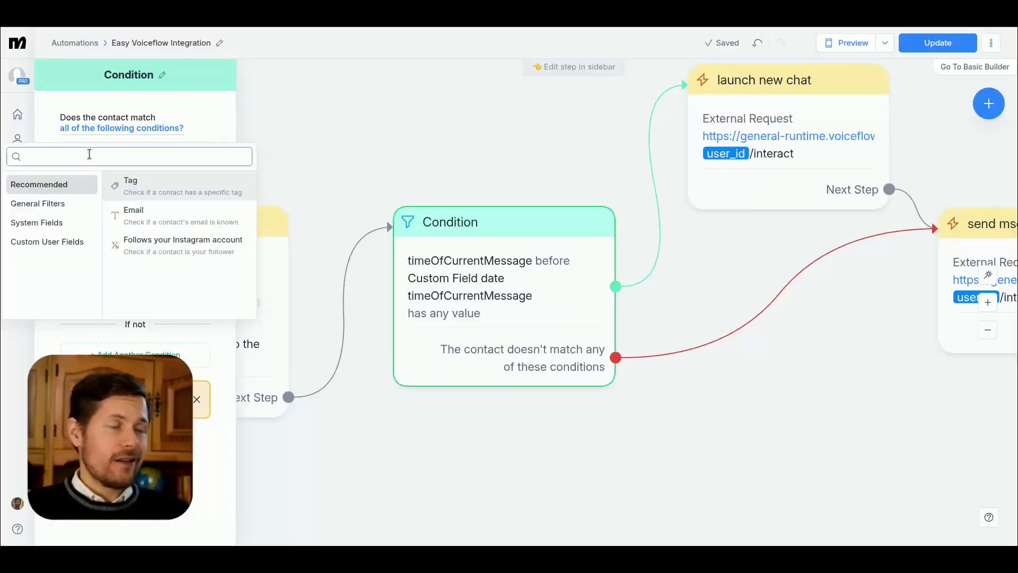
pyautogui.write('timeof')
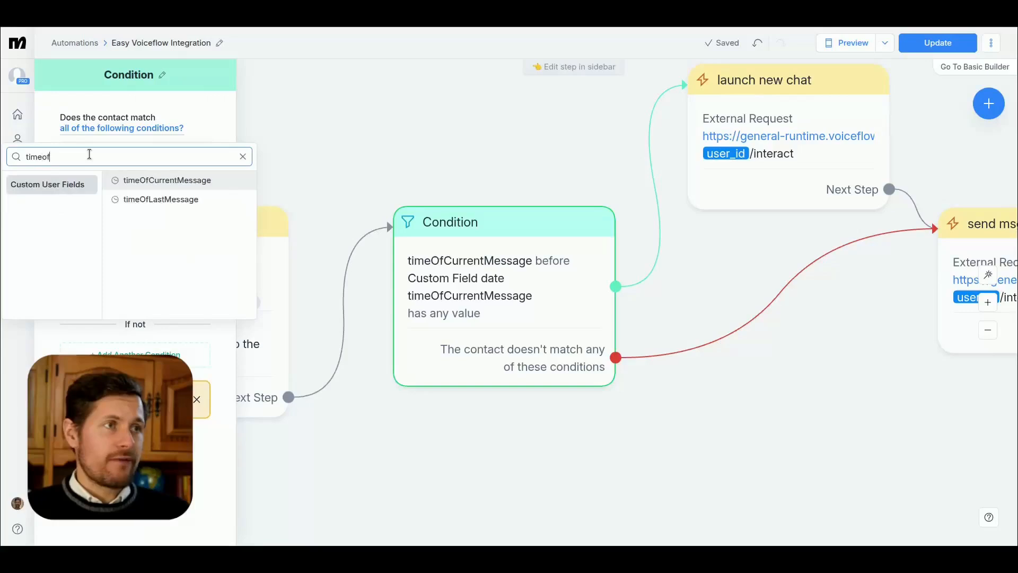
pyautogui.click(137, 199)
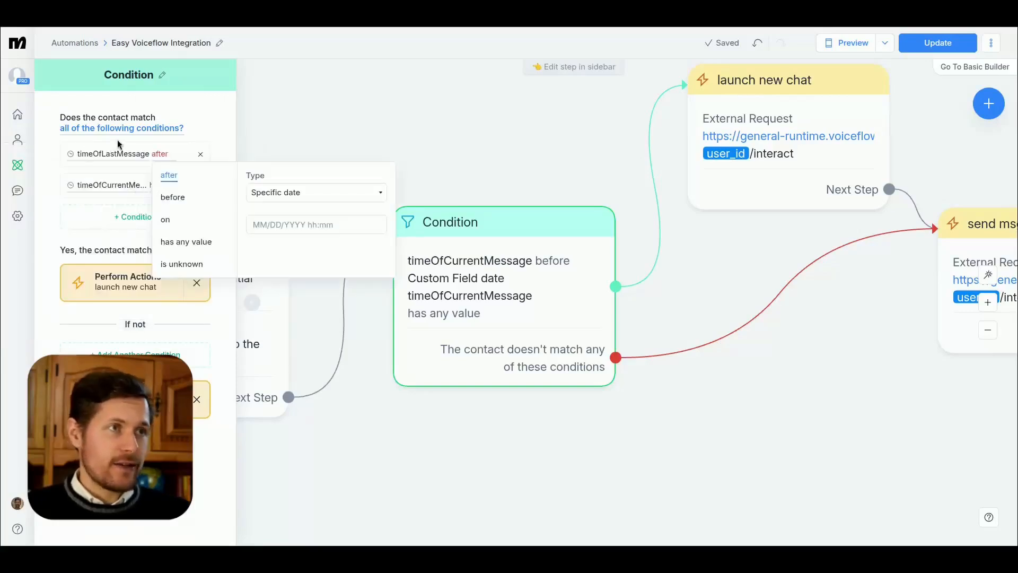
pyautogui.click(172, 197)
pyautogui.click(252, 196)
pyautogui.click(279, 218)
pyautogui.click(280, 237)
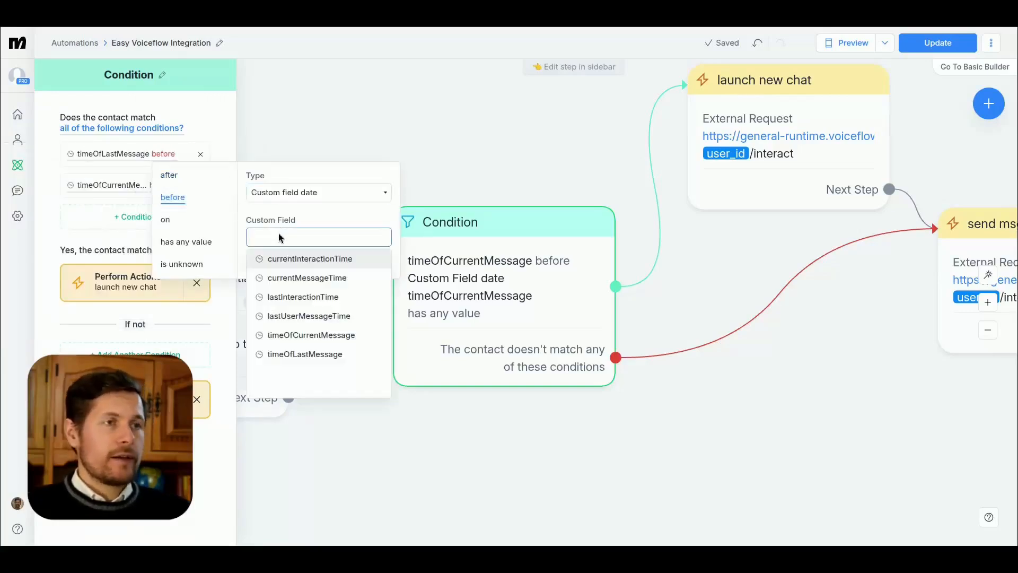
pyautogui.write('timeof')
pyautogui.click(282, 258)
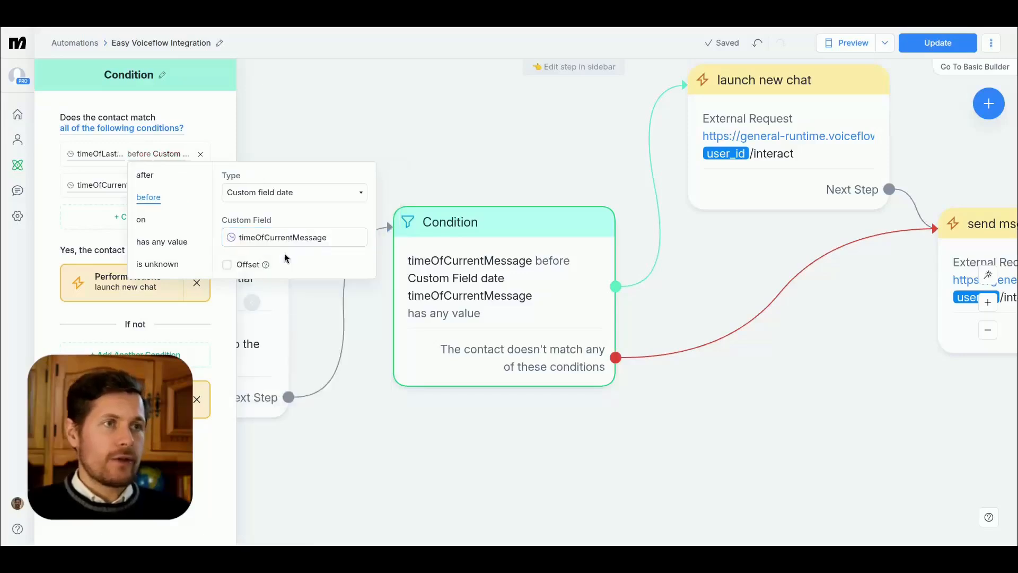
# Step: Change Condition's second requirement to timeOfLastMessage has any value and update the live automation
pyautogui.click(106, 196)
pyautogui.click(106, 185)
pyautogui.write('timeofla')
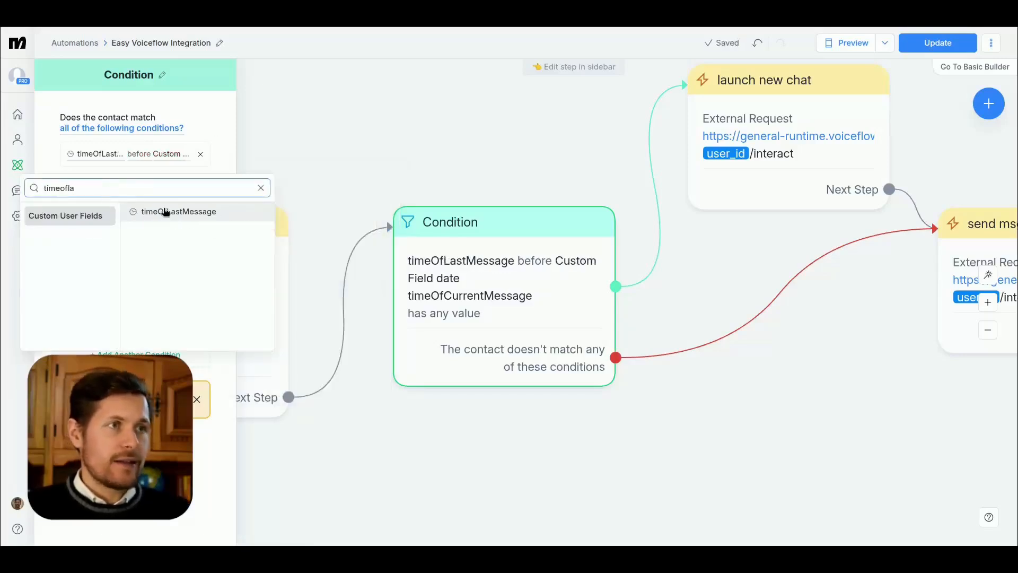
pyautogui.click(165, 212)
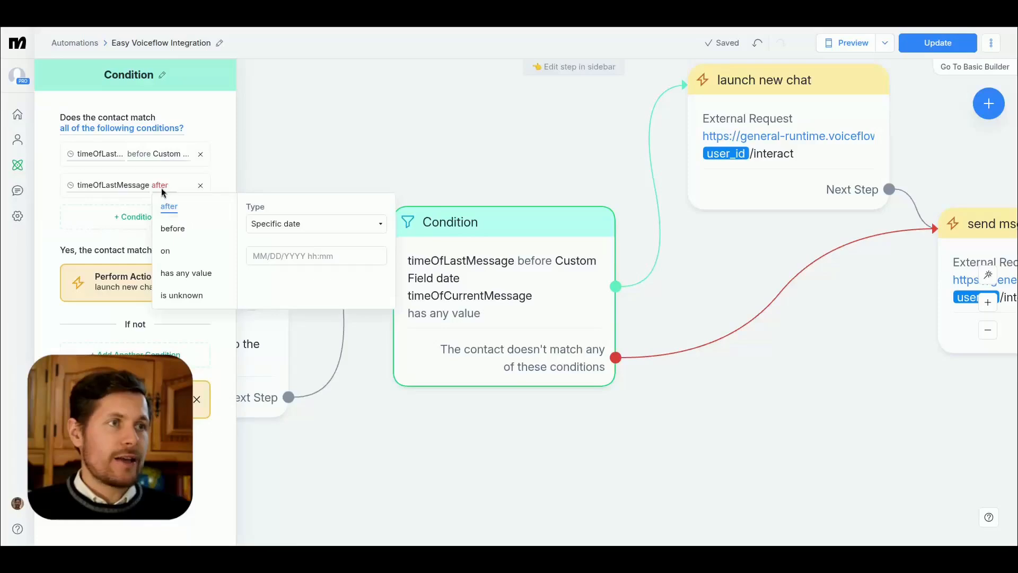
pyautogui.click(177, 274)
pyautogui.click(937, 42)
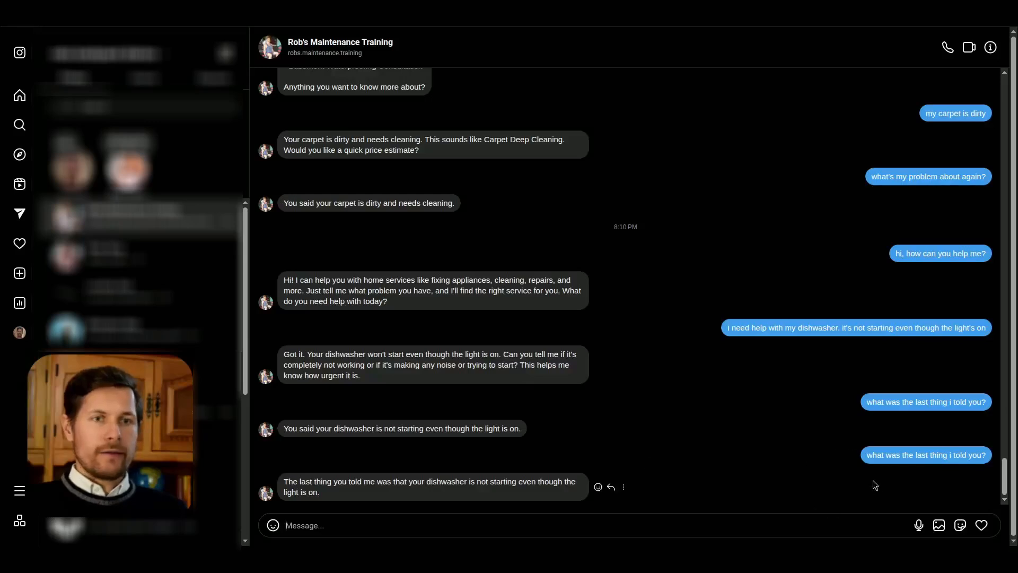
# Step: Resend the message "what was the last thing i told you?" in the chat with Rob's Maintenance Training
pyautogui.moveTo(867, 456); pyautogui.dragTo(981, 456)
pyautogui.hotkey('ctrl', 'c')
pyautogui.click(696, 522)
pyautogui.hotkey('ctrl', 'v')
pyautogui.press('Return')
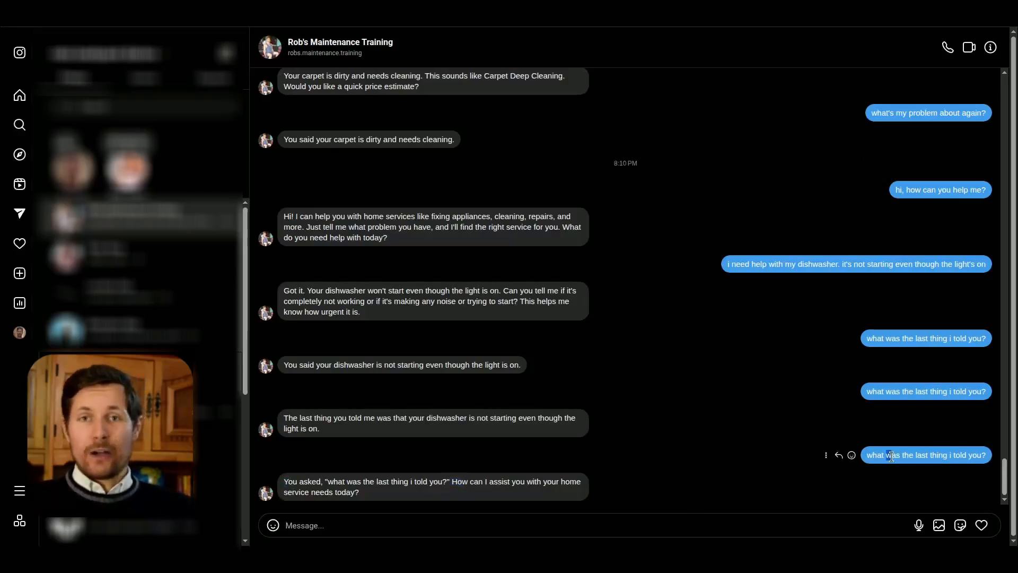
# Step: Send "what was the problem i told you about?" in the chat and read the bot's reply
pyautogui.click(593, 527)
pyautogui.write('what was th')
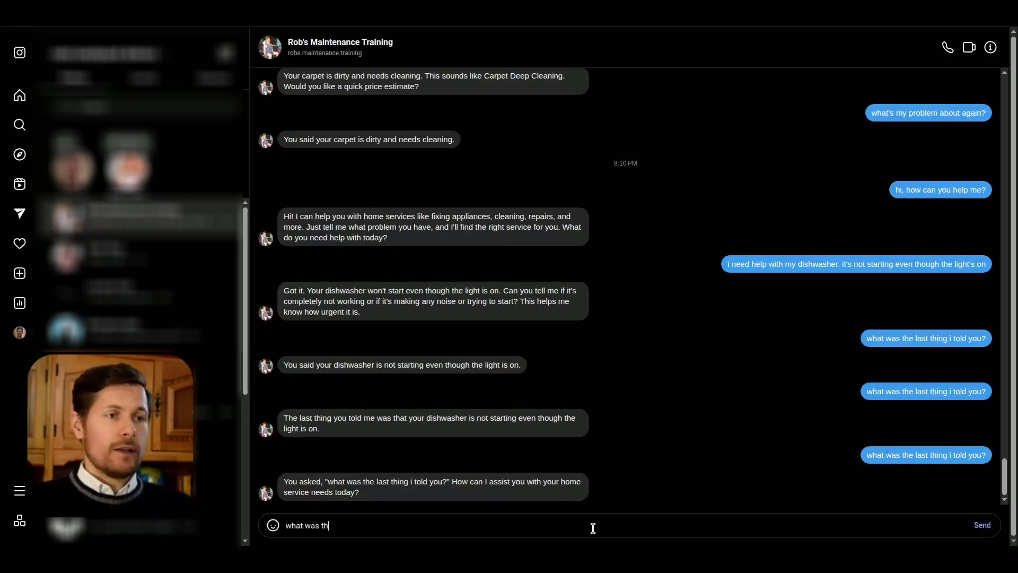
pyautogui.write('e problem i told you about?')
pyautogui.press('Return')
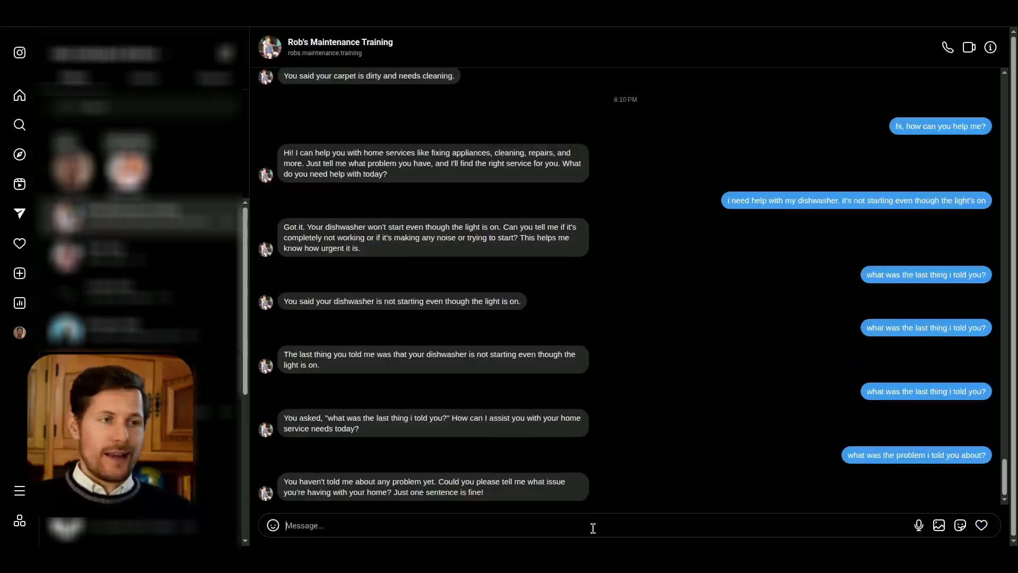
pyautogui.moveTo(281, 482); pyautogui.dragTo(472, 482)
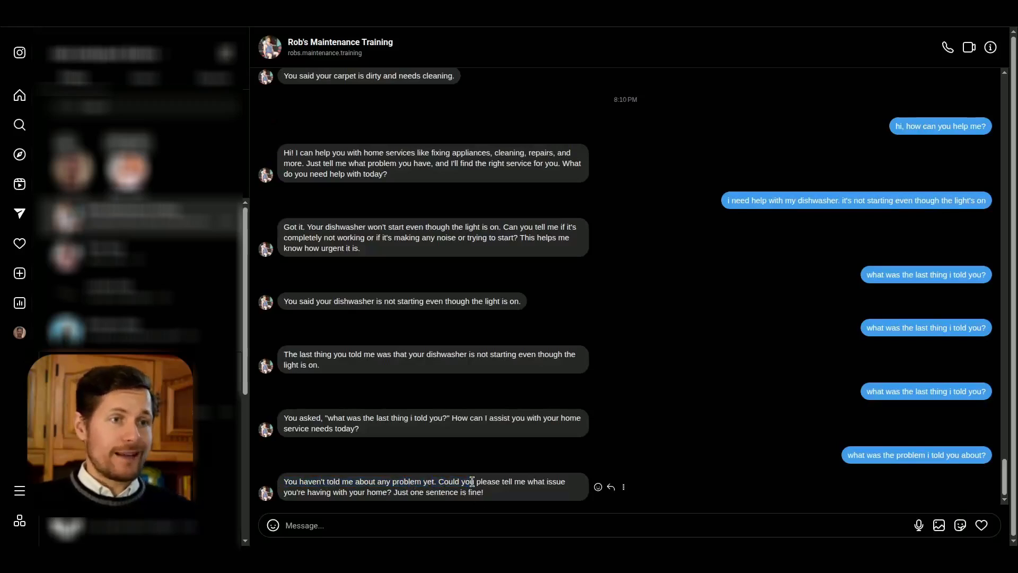
pyautogui.moveTo(353, 493); pyautogui.dragTo(400, 494)
pyautogui.click(400, 494)
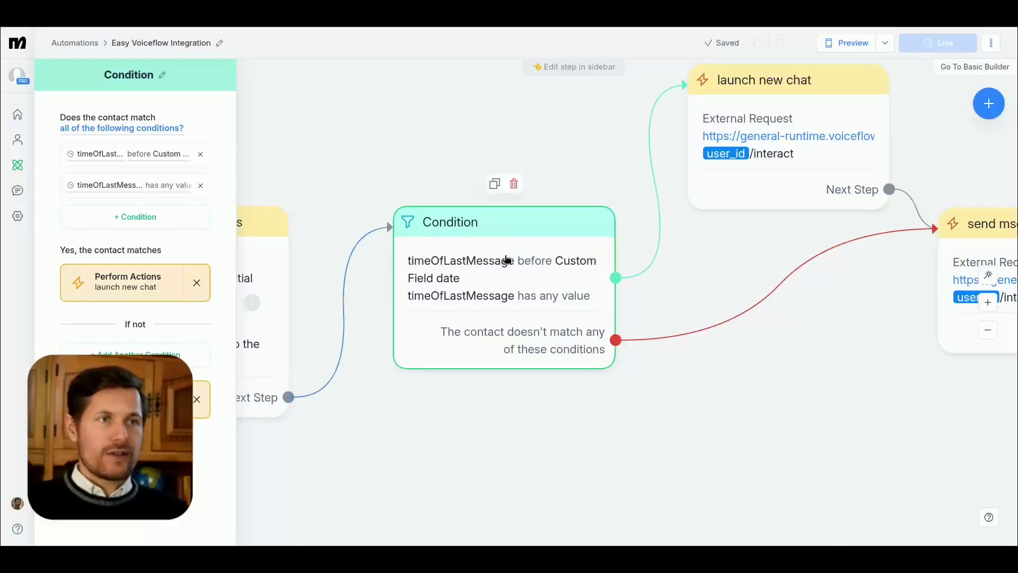
# Step: Switch to the Manychat automation, set the offset unit in Condition's first requirement to Days, and update the live automation
pyautogui.moveTo(565, 135); pyautogui.dragTo(462, 160)
pyautogui.click(342, 285)
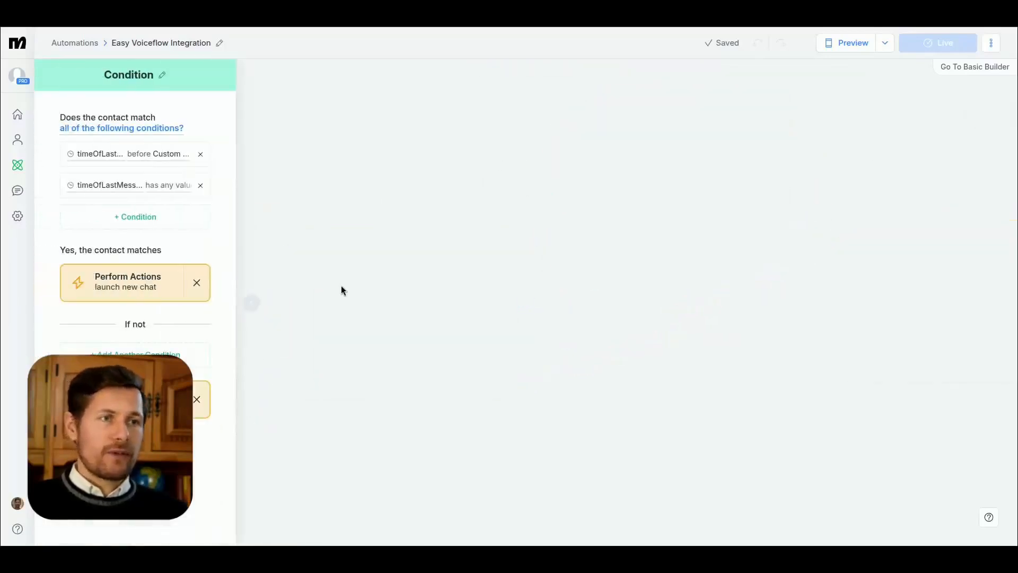
pyautogui.click(160, 155)
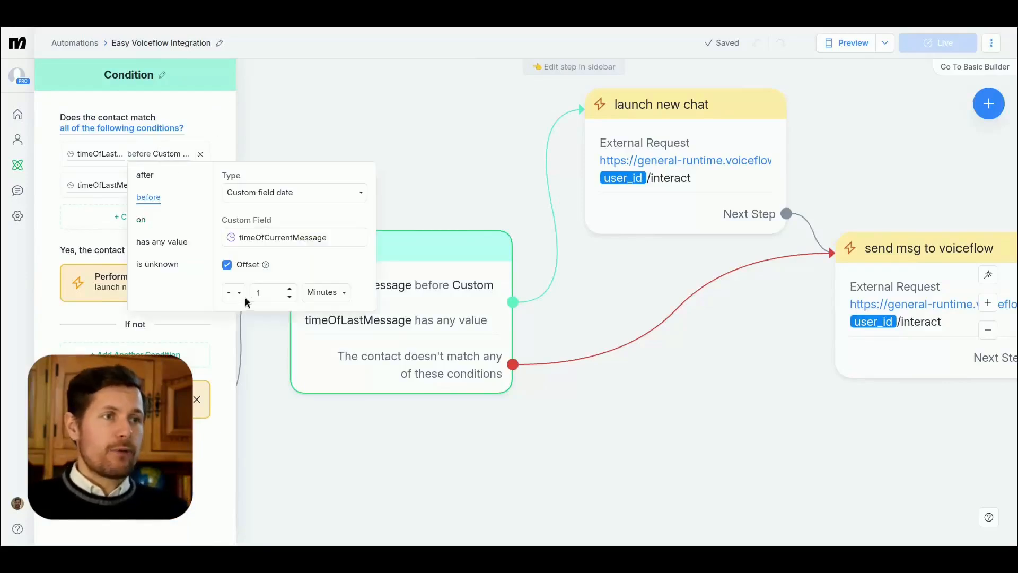
pyautogui.click(327, 293)
pyautogui.click(319, 333)
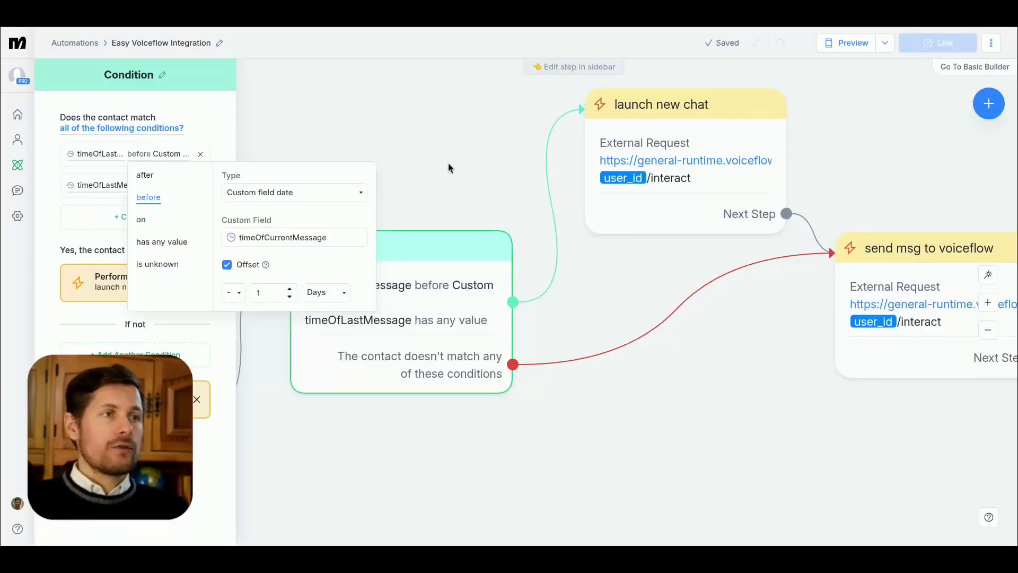
pyautogui.click(447, 163)
pyautogui.click(917, 47)
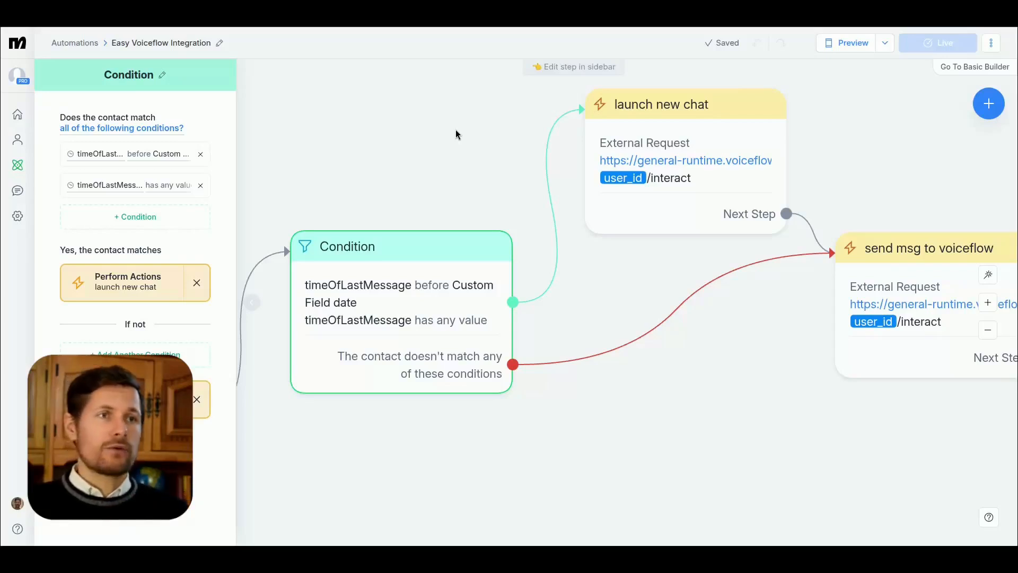
# Step: Check the headers and body of the external request in send msg to voiceflow, and close it without changes
pyautogui.click(459, 125)
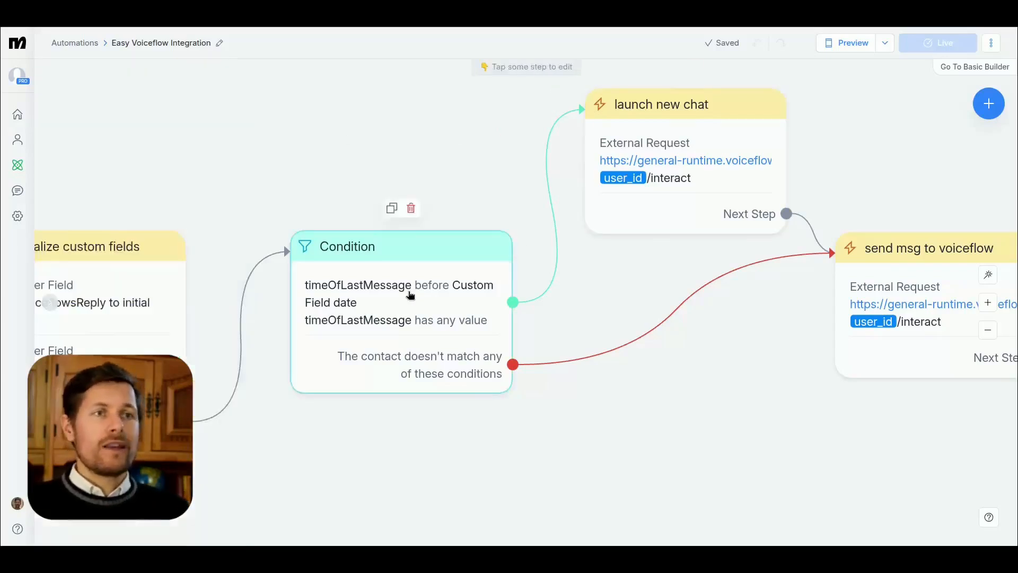
pyautogui.moveTo(617, 266); pyautogui.dragTo(366, 297)
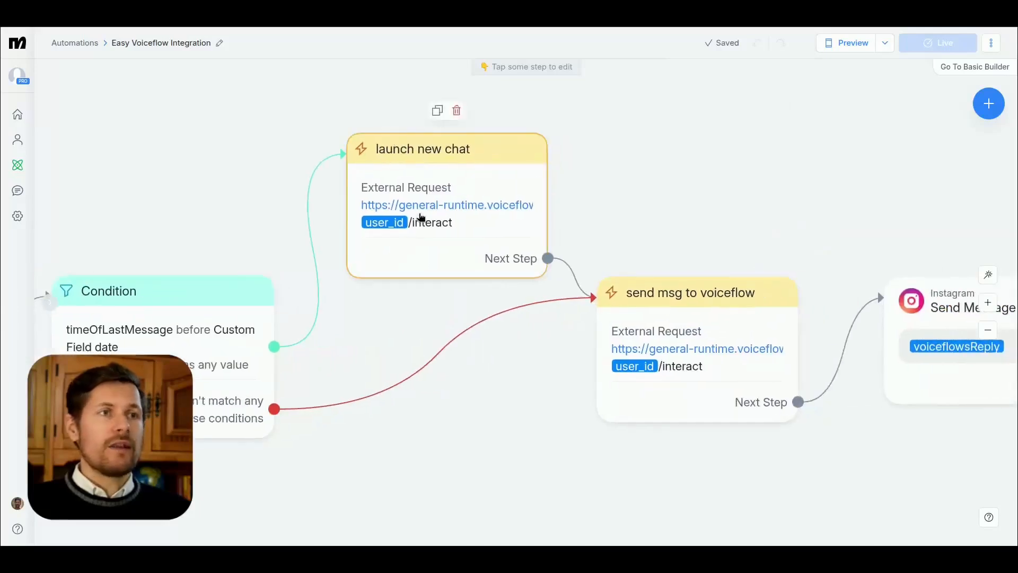
pyautogui.click(466, 239)
pyautogui.click(684, 354)
pyautogui.click(132, 150)
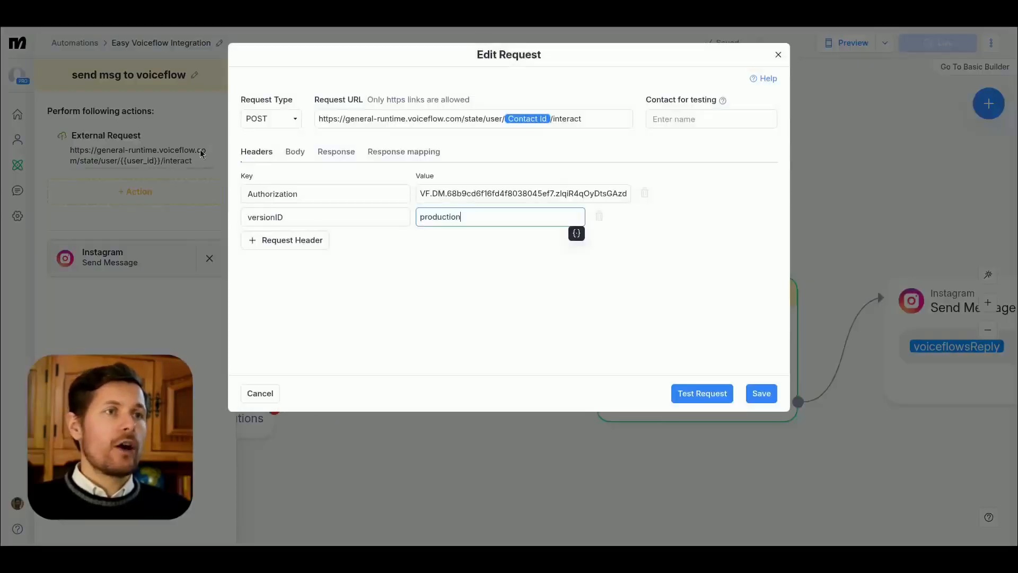
pyautogui.click(295, 153)
pyautogui.hotkey('ctrl', 'a')
pyautogui.click(367, 235)
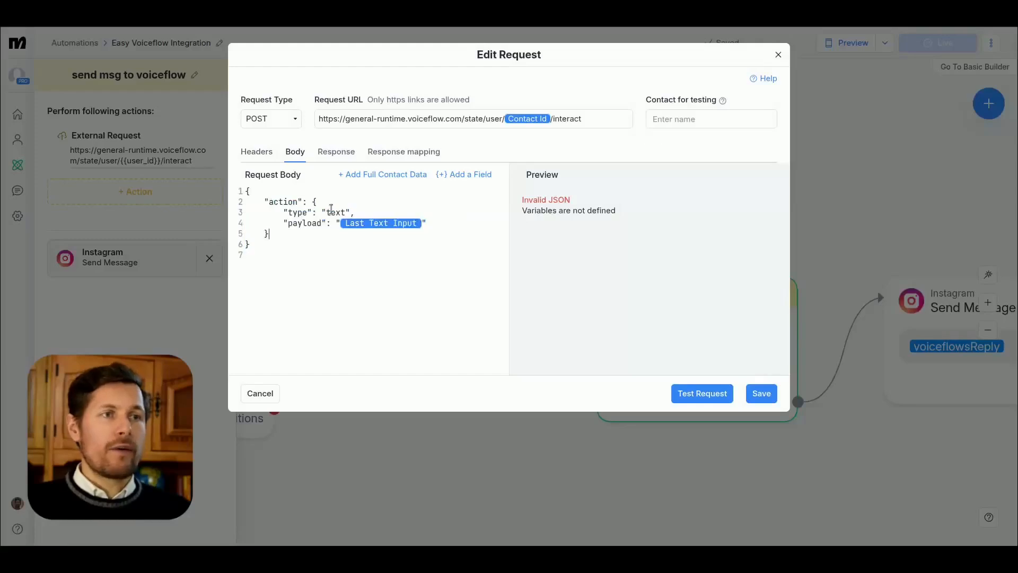
pyautogui.click(778, 55)
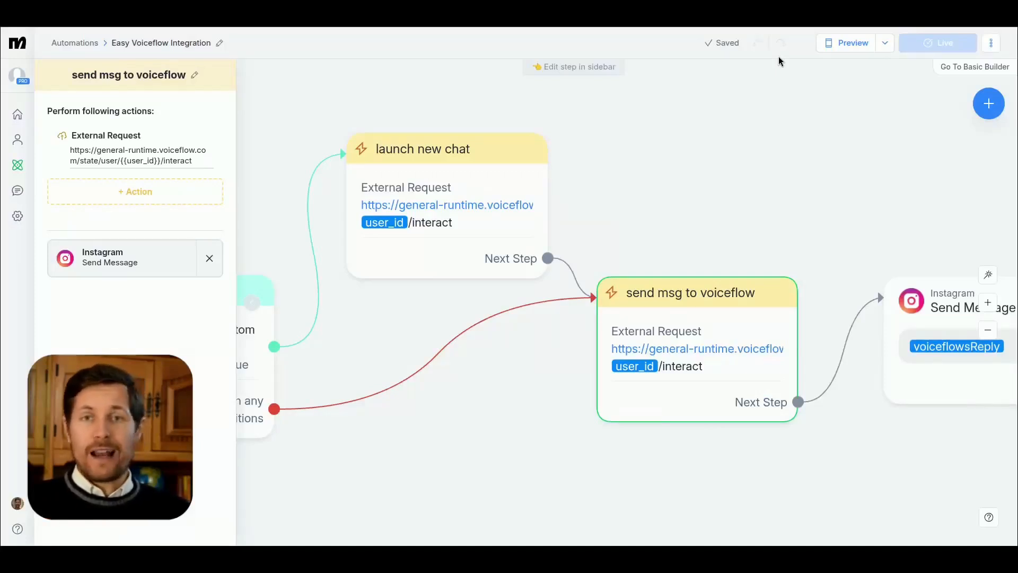
# Step: Adjust the date offset in Condition's first requirement and return to the flow overview
pyautogui.hscroll(-5, 675, 352)
pyautogui.click(445, 286)
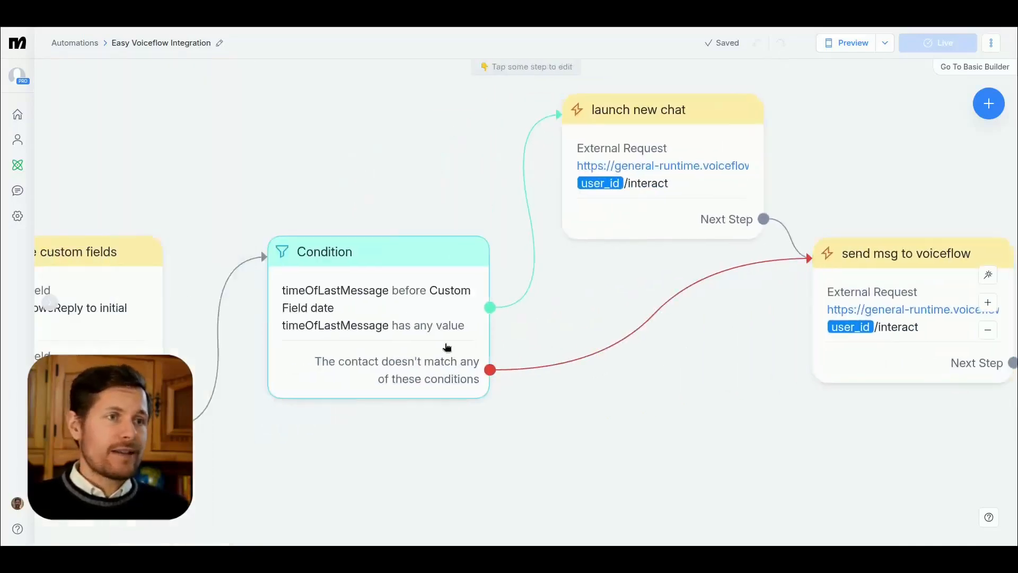
pyautogui.click(159, 155)
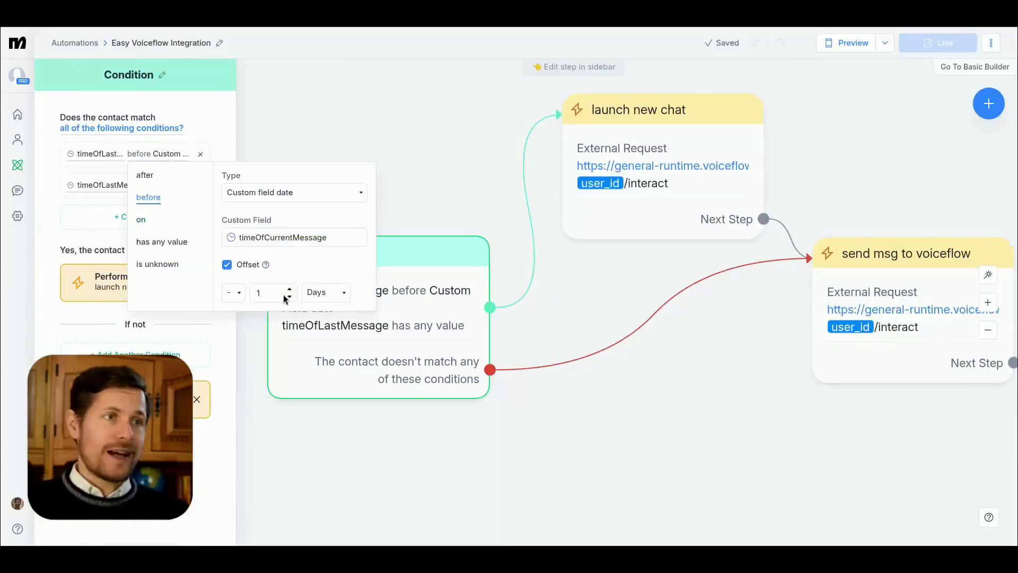
pyautogui.click(400, 157)
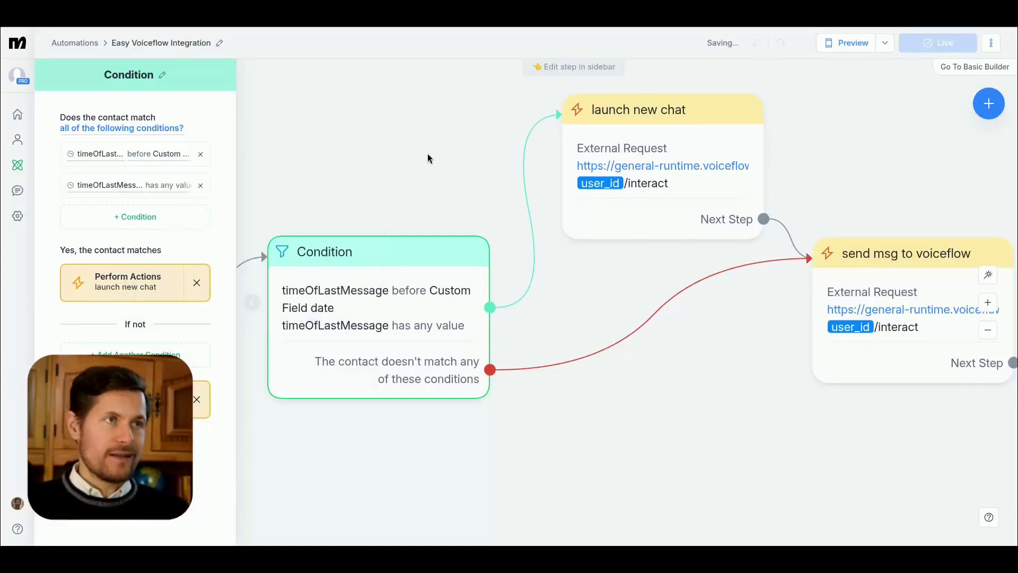
pyautogui.click(399, 402)
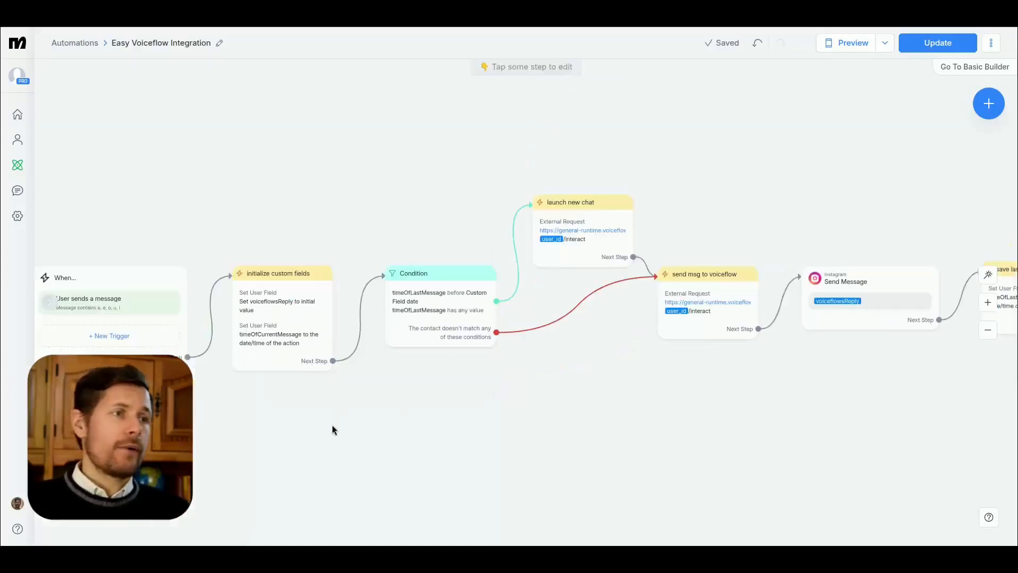
pyautogui.moveTo(332, 425); pyautogui.dragTo(380, 415)
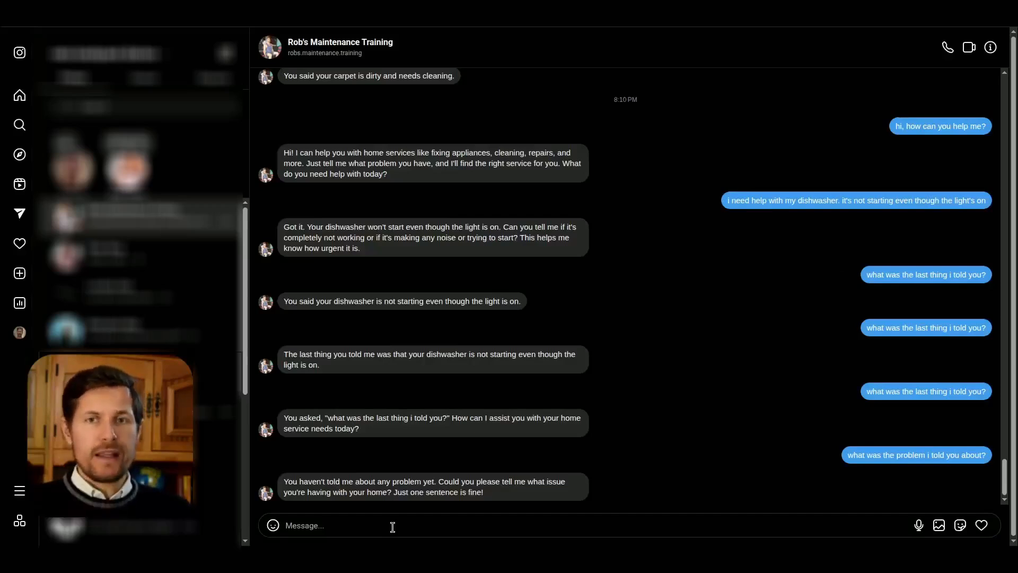
# Step: Switch to the Instagram chat and send a two-paragraph message: "hi, i have a question." and "how can you help me?"
pyautogui.write('hi, i h')
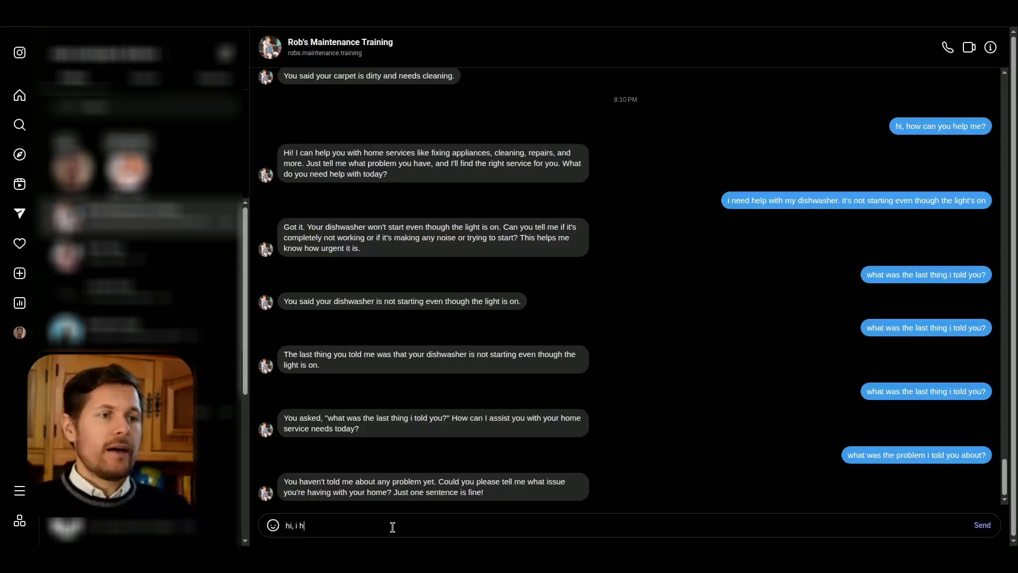
pyautogui.write('ave a question.')
pyautogui.hotkey('shift', 'Return')
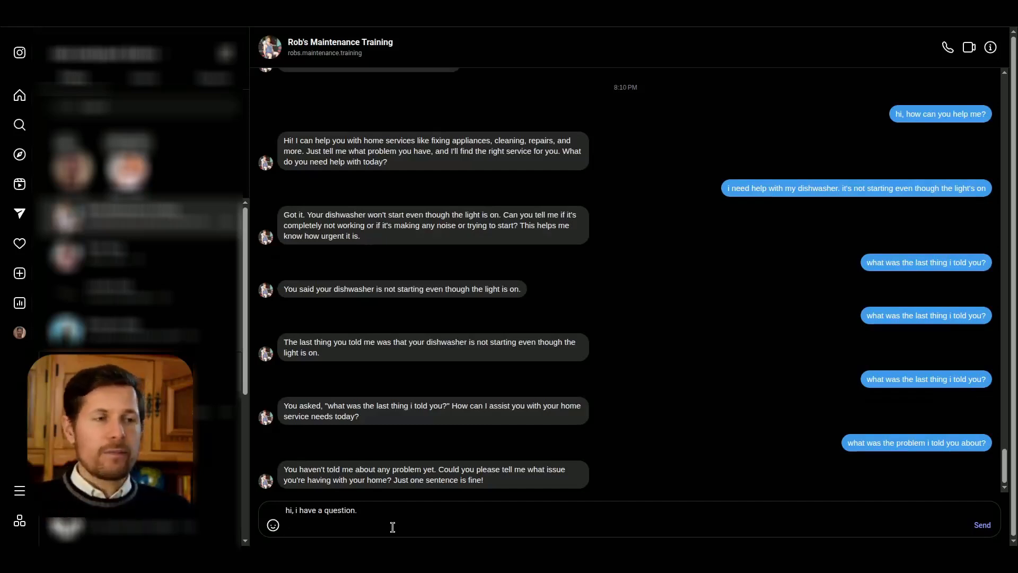
pyautogui.write('how can you hel')
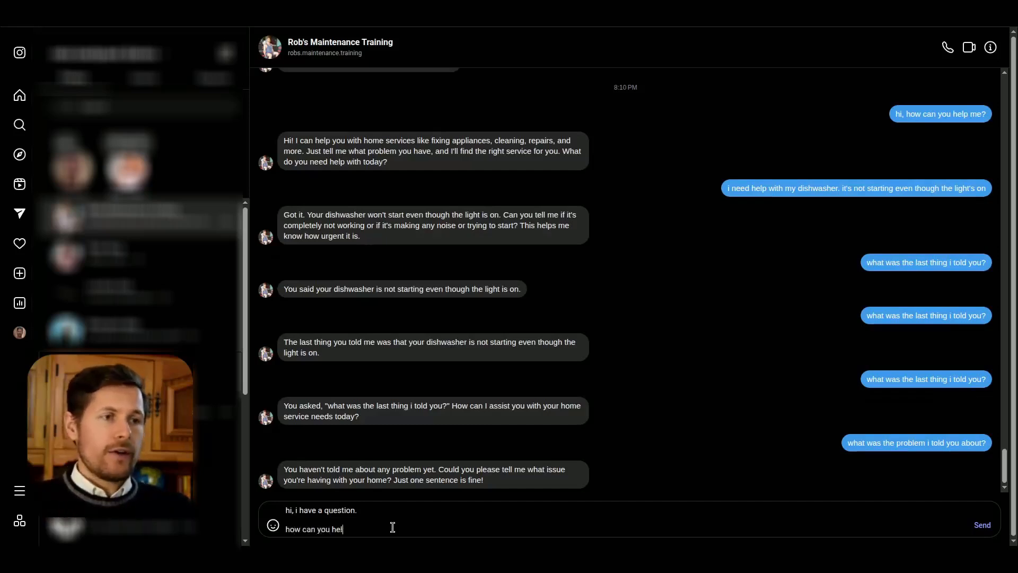
pyautogui.write('p me?')
pyautogui.press('Return')
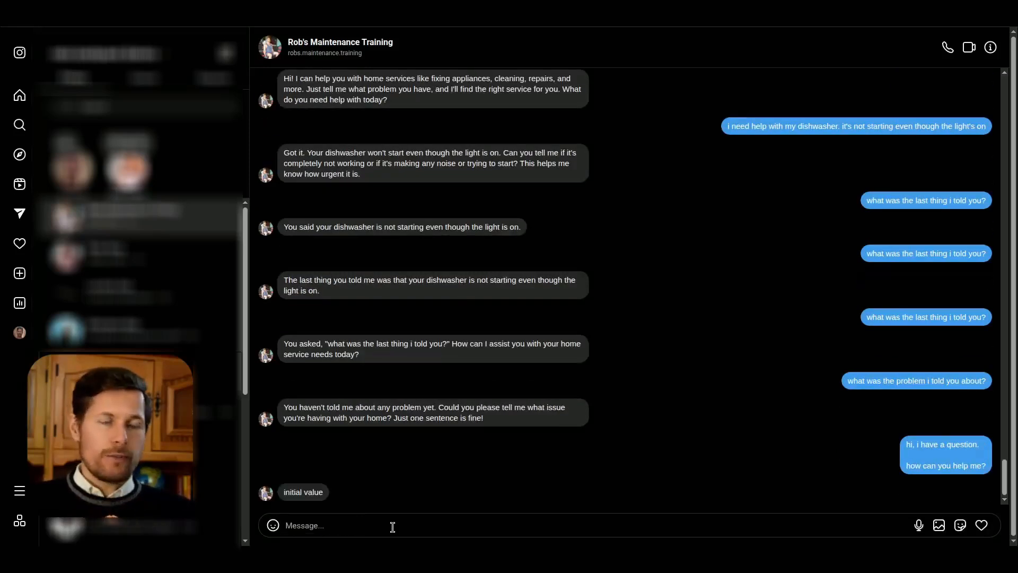
pyautogui.moveTo(286, 493); pyautogui.dragTo(310, 493)
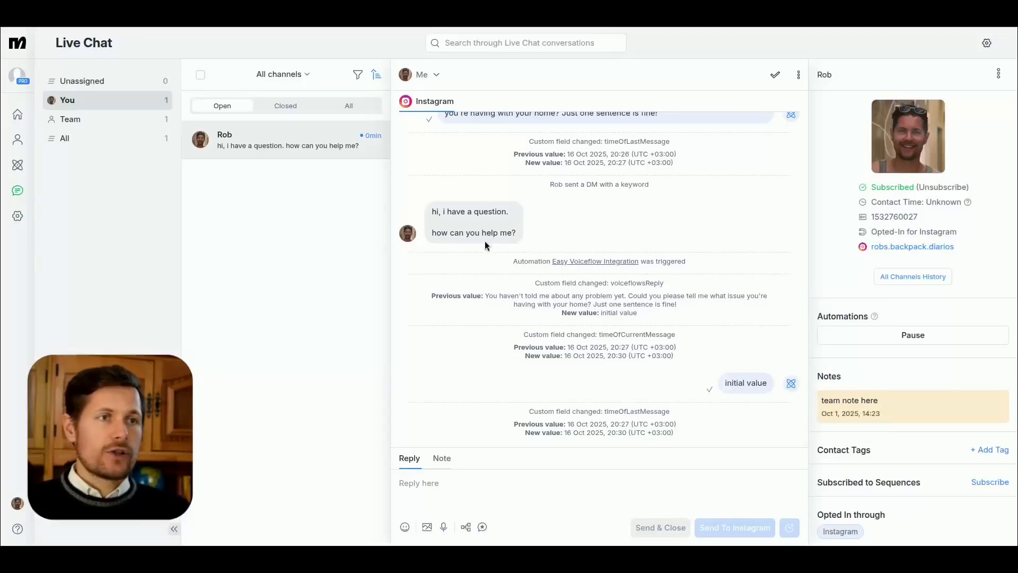
# Step: Switch to Manychat's Live Chat and examine the voiceflowsReply and timeOfCurrentMessage changes logged after the two-paragraph message
pyautogui.moveTo(432, 210); pyautogui.dragTo(517, 239)
pyautogui.click(491, 263)
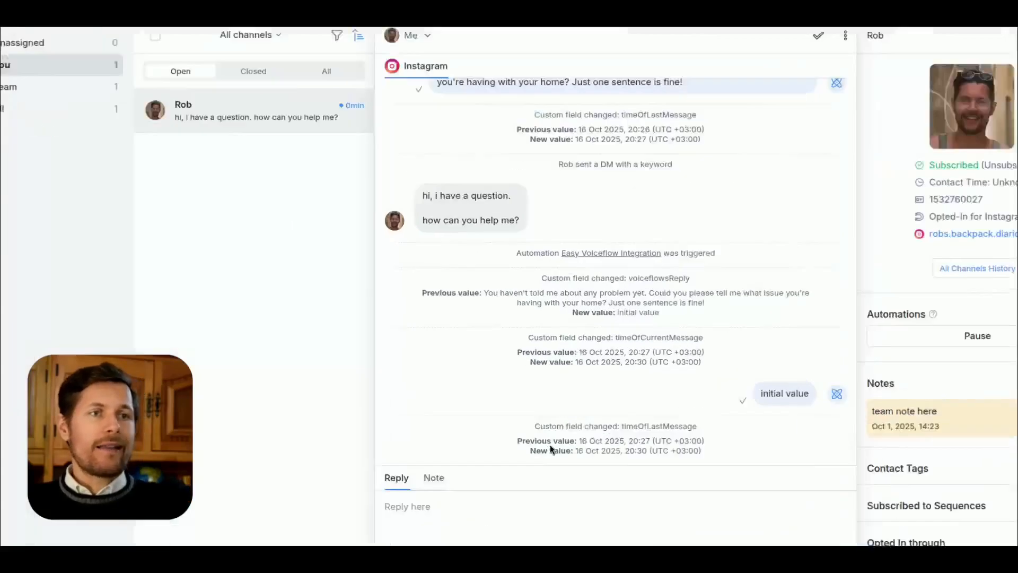
pyautogui.moveTo(619, 278); pyautogui.dragTo(728, 267)
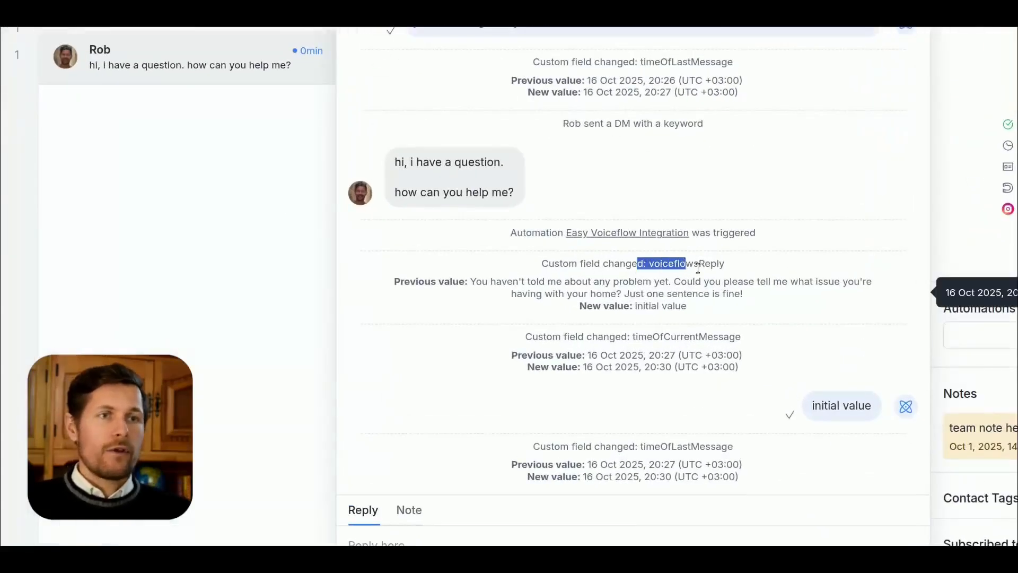
pyautogui.click(728, 267)
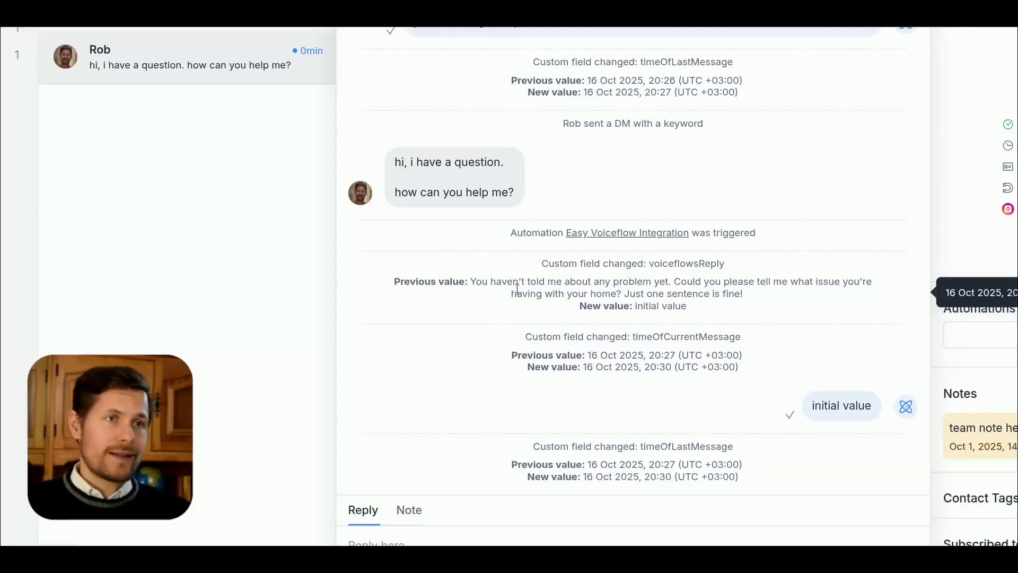
pyautogui.moveTo(636, 306); pyautogui.dragTo(687, 306)
pyautogui.click(675, 305)
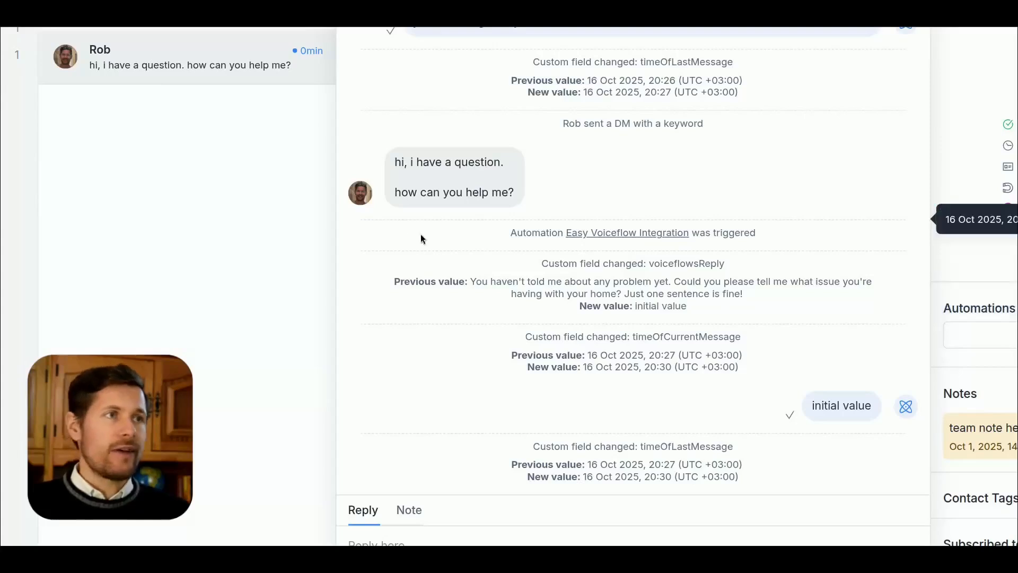
pyautogui.moveTo(636, 337); pyautogui.dragTo(694, 348)
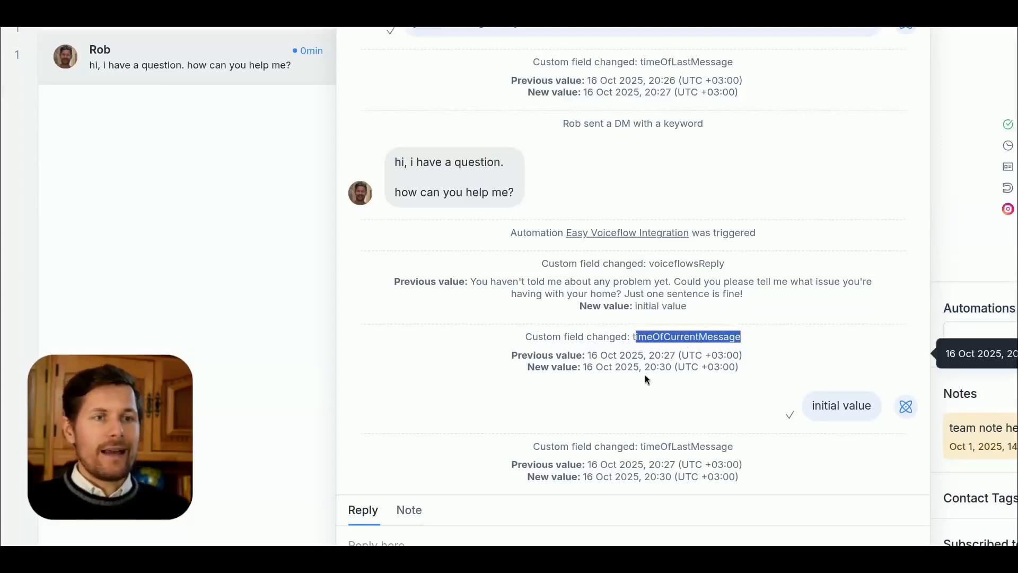
pyautogui.doubleClick(652, 264)
pyautogui.click(674, 285)
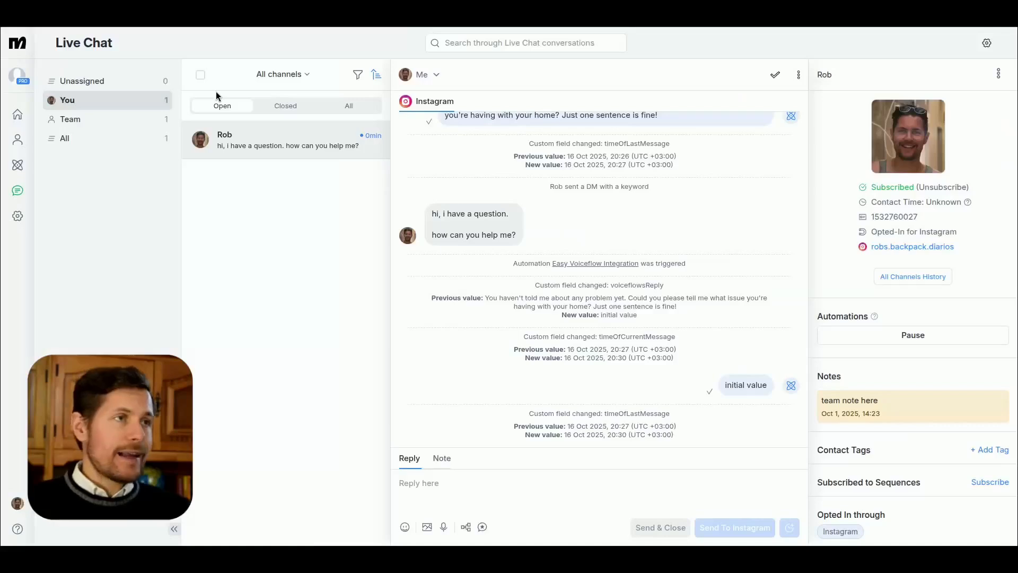
# Step: Open the newest "Invalid payload json" error in the settings logs and examine its request URL
pyautogui.click(17, 215)
pyautogui.click(66, 144)
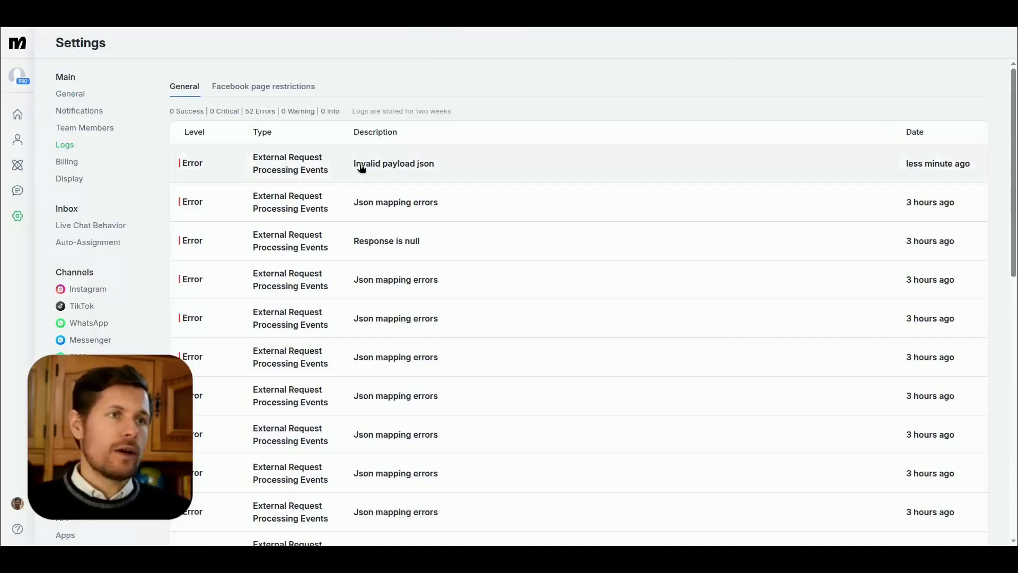
pyautogui.click(411, 169)
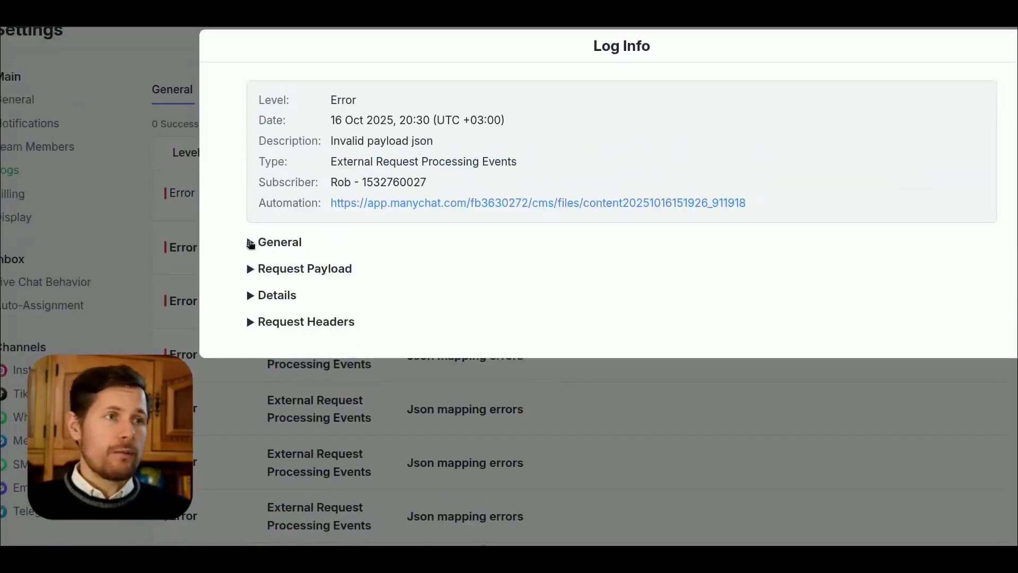
pyautogui.click(251, 242)
pyautogui.moveTo(316, 261); pyautogui.dragTo(462, 261)
pyautogui.moveTo(366, 261); pyautogui.dragTo(536, 260)
pyautogui.click(535, 261)
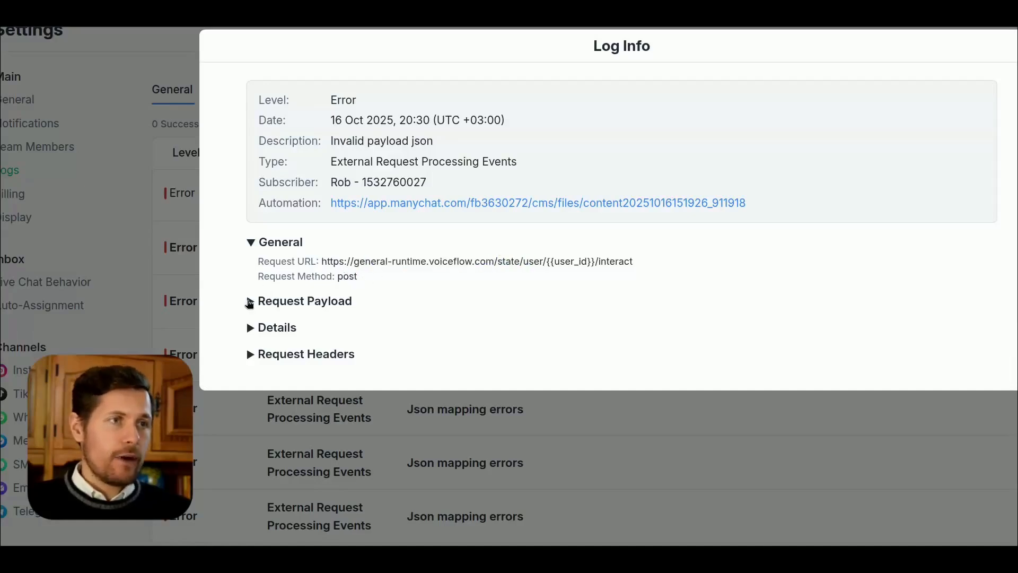
# Step: Examine the request payload, details and request headers of the logged error
pyautogui.click(250, 301)
pyautogui.scroll(-1, 253, 307)
pyautogui.moveTo(385, 313); pyautogui.dragTo(481, 314)
pyautogui.click(250, 382)
pyautogui.scroll(-2, 251, 382)
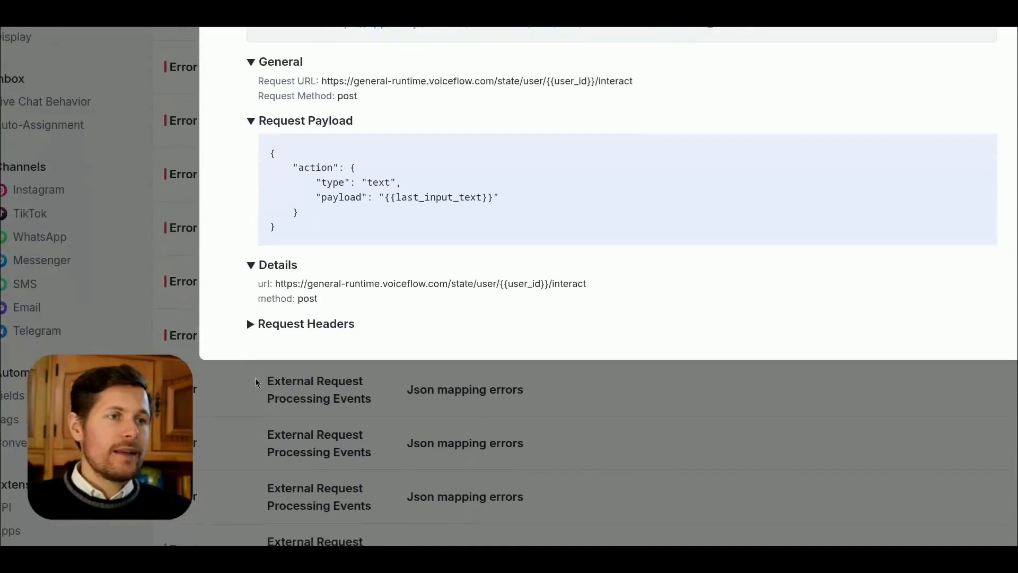
pyautogui.click(250, 327)
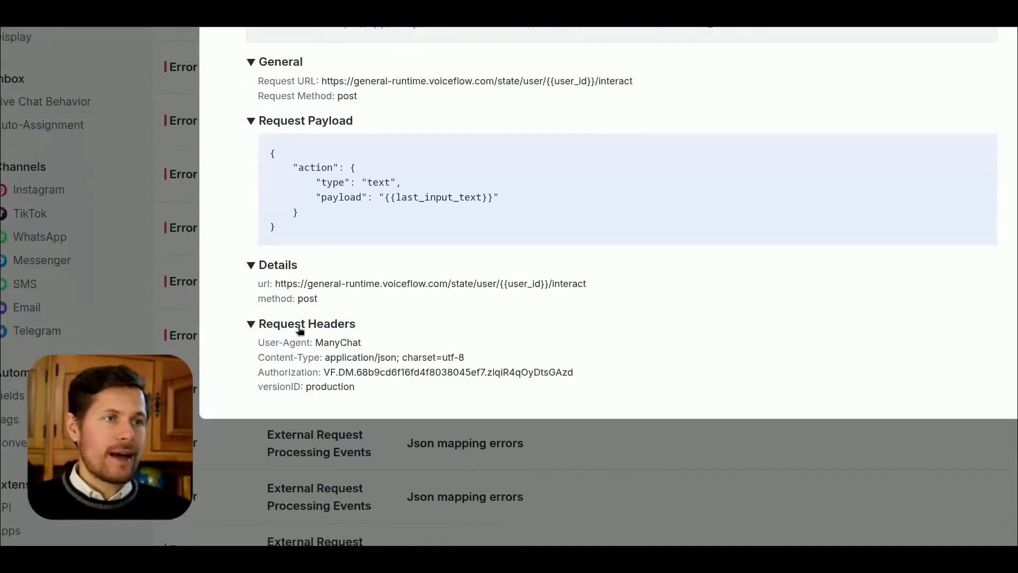
pyautogui.scroll(1, 287, 271)
pyautogui.scroll(3, 287, 271)
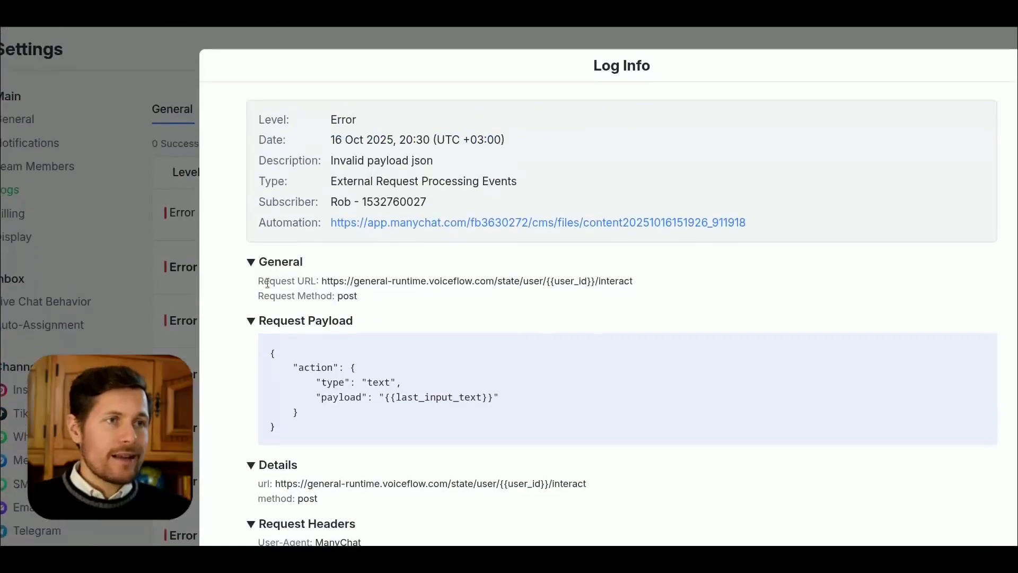
# Step: Examine the last_input_text variable in the logged request payload and the log entry's level
pyautogui.moveTo(301, 370); pyautogui.dragTo(325, 431)
pyautogui.click(392, 397)
pyautogui.moveTo(392, 397); pyautogui.dragTo(492, 397)
pyautogui.click(483, 396)
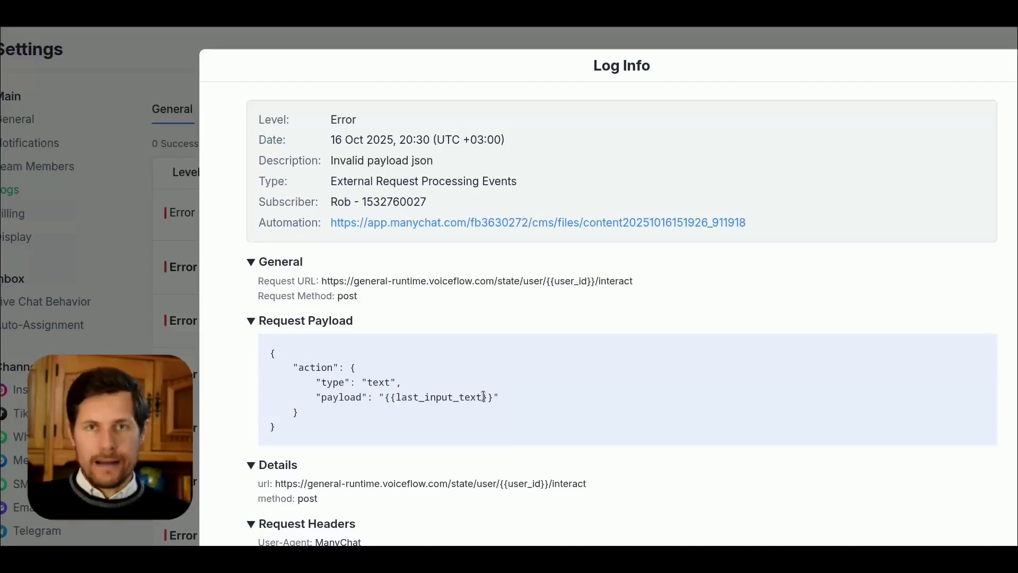
pyautogui.doubleClick(337, 121)
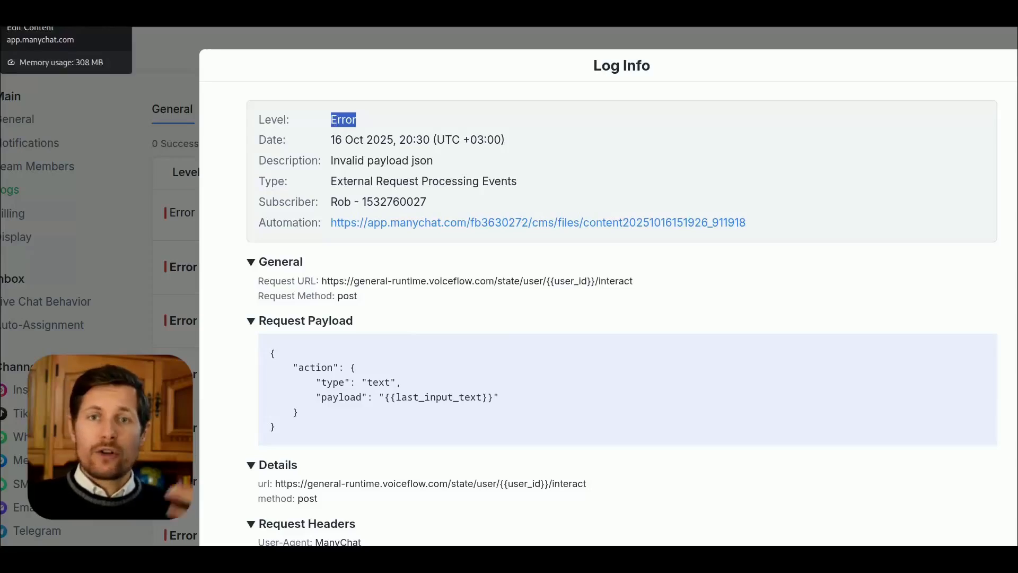
# Step: Switch to the Easy Voiceflow Integration automation and look over the flow from the condition to the save last message time step
pyautogui.click(66, 14)
pyautogui.hscroll(2, 688, 180)
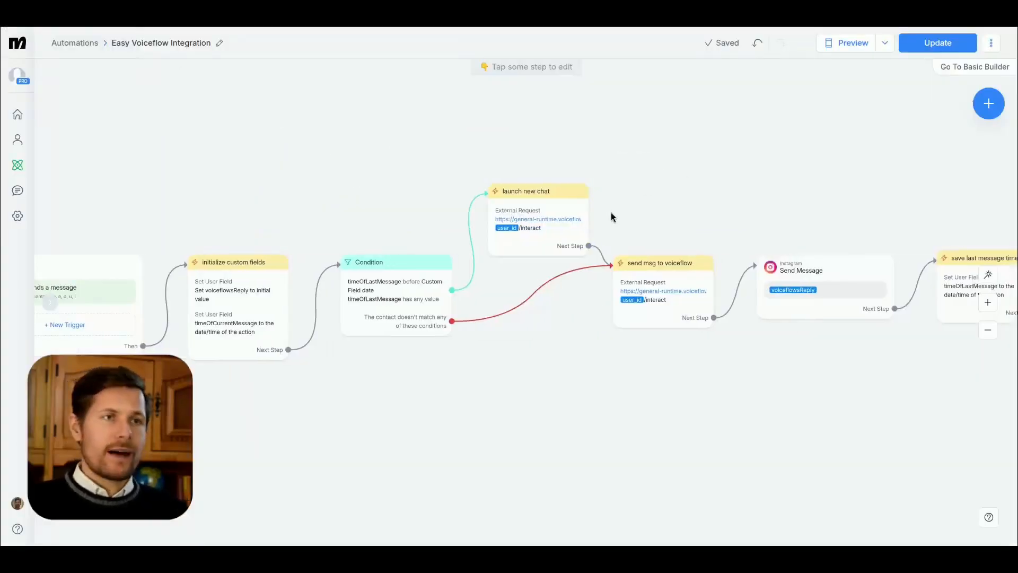
pyautogui.click(639, 278)
pyautogui.moveTo(778, 206); pyautogui.dragTo(535, 184)
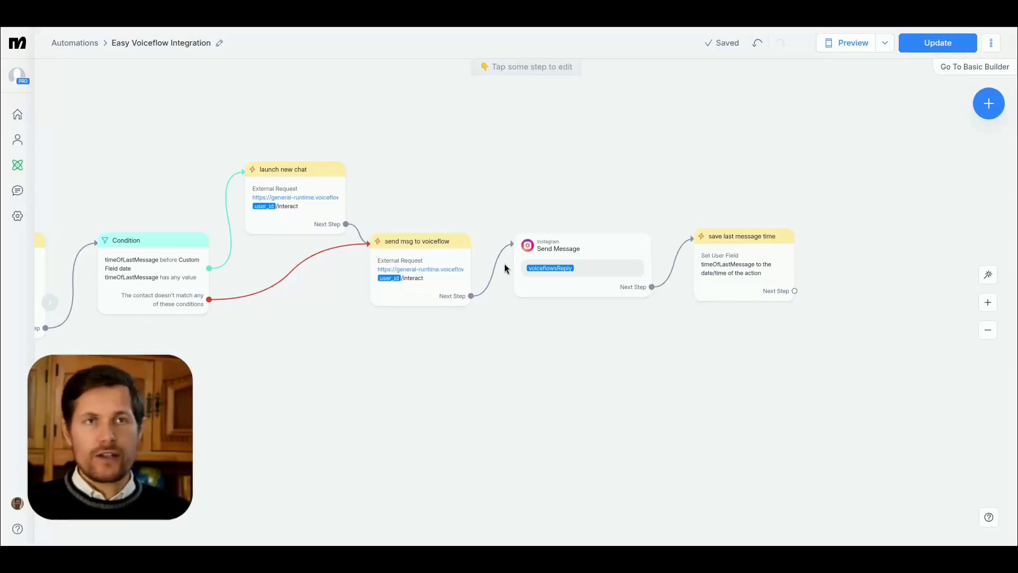
pyautogui.moveTo(466, 390); pyautogui.dragTo(613, 373)
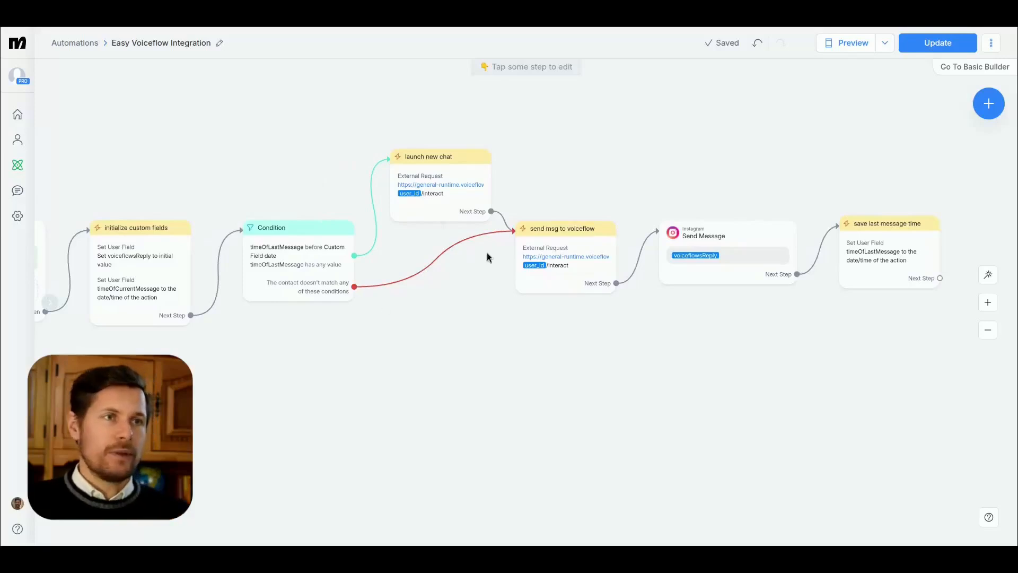
# Step: Open the external request of the "send msg to voiceflow" step, examine the Last Text Input payload in its body, and close it
pyautogui.click(550, 257)
pyautogui.click(193, 136)
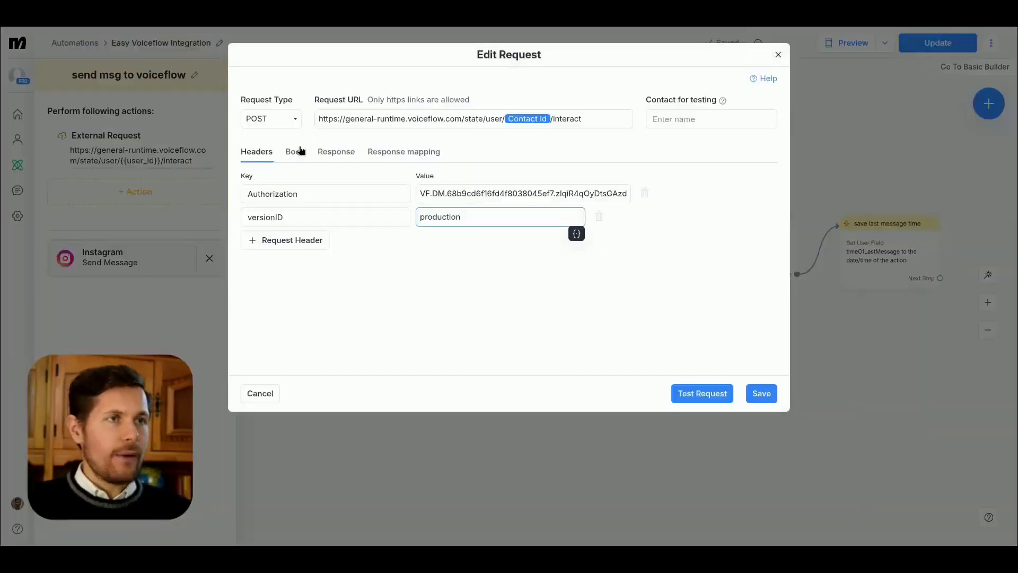
pyautogui.click(294, 151)
pyautogui.moveTo(432, 225); pyautogui.dragTo(317, 223)
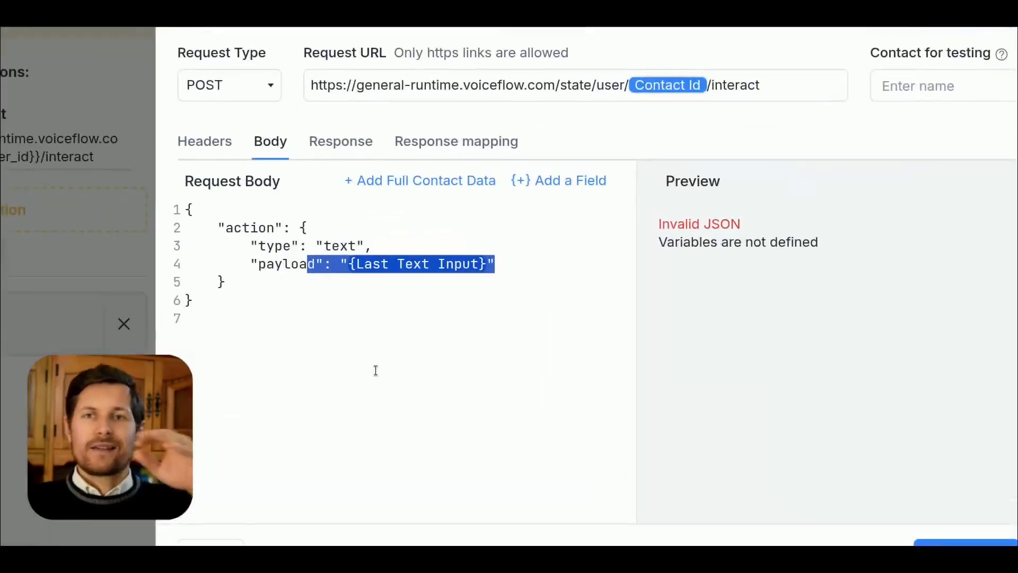
pyautogui.click(366, 344)
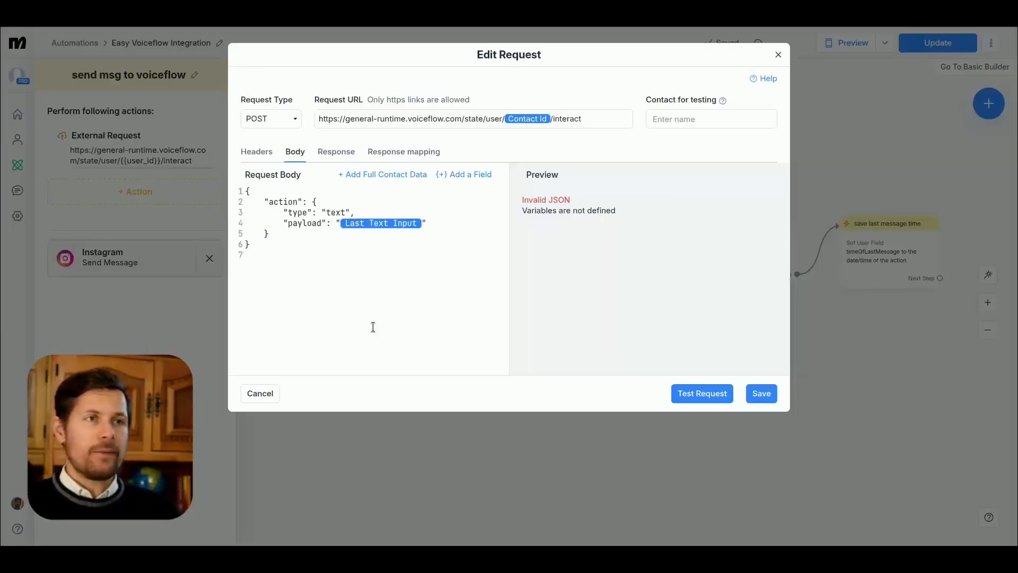
pyautogui.click(777, 54)
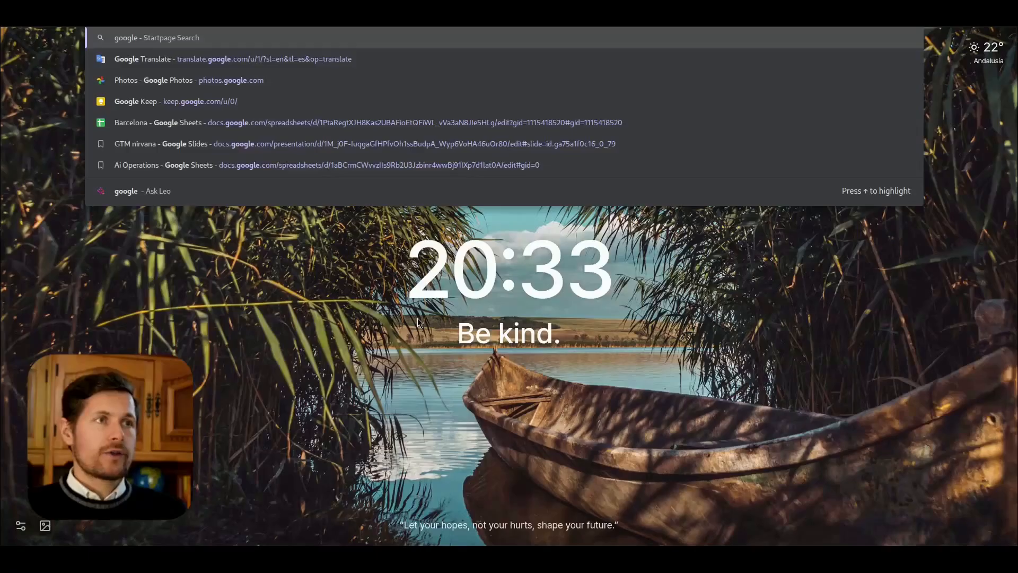
# Step: Search the web for "google apps script" and open the Apps Script projects dashboard from the official Google for Developers page
pyautogui.write('script')
pyautogui.press('Return')
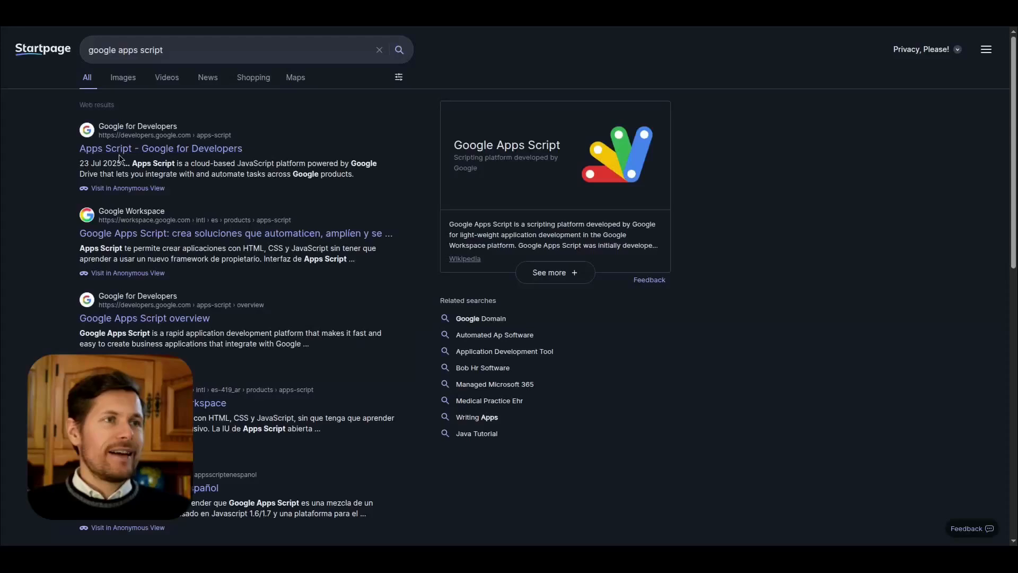
pyautogui.click(122, 153)
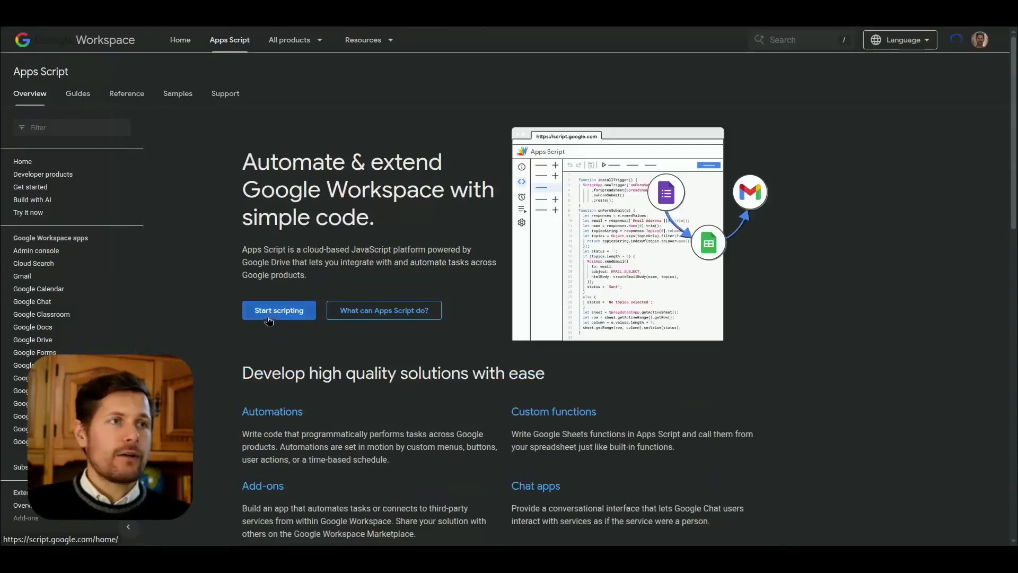
pyautogui.click(269, 321)
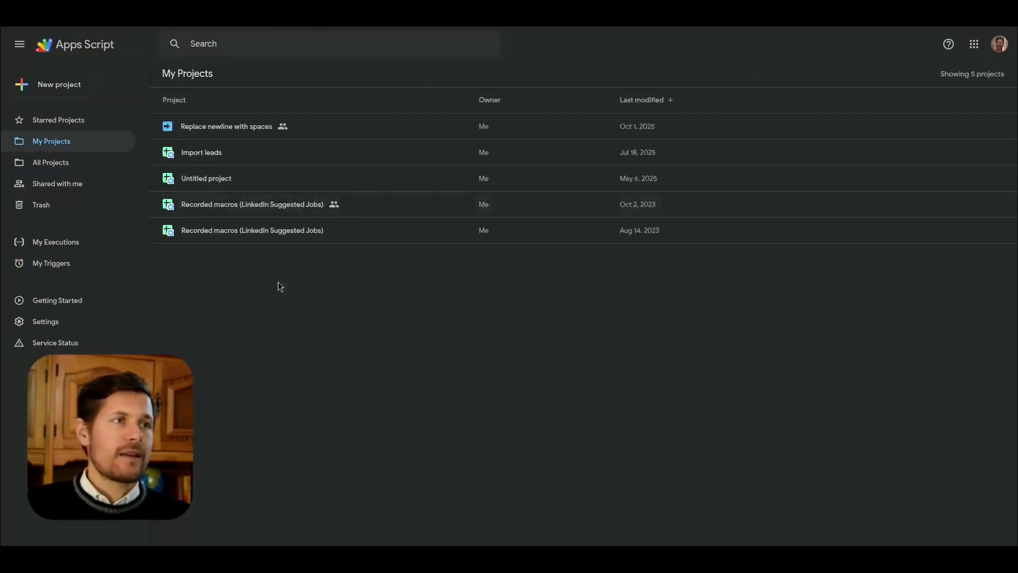
# Step: Create a new Apps Script project, dismiss the account notice, and look at the default myFunction code
pyautogui.click(56, 84)
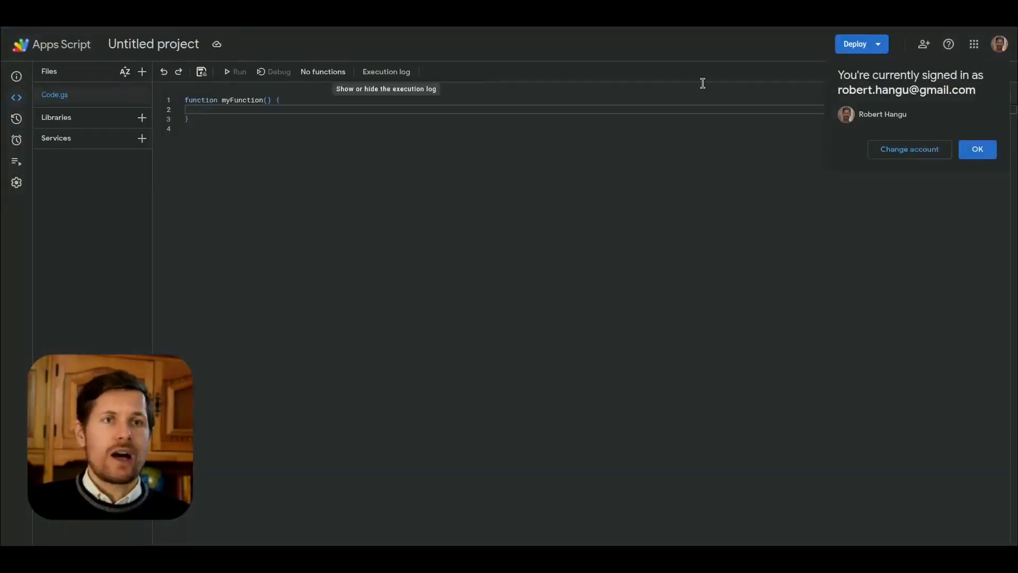
pyautogui.click(974, 149)
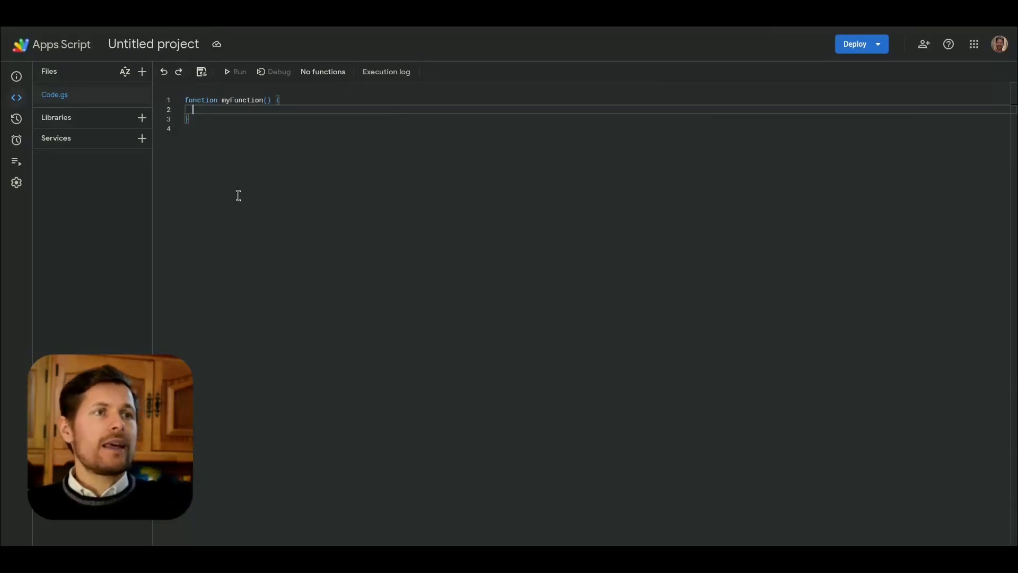
pyautogui.click(232, 102)
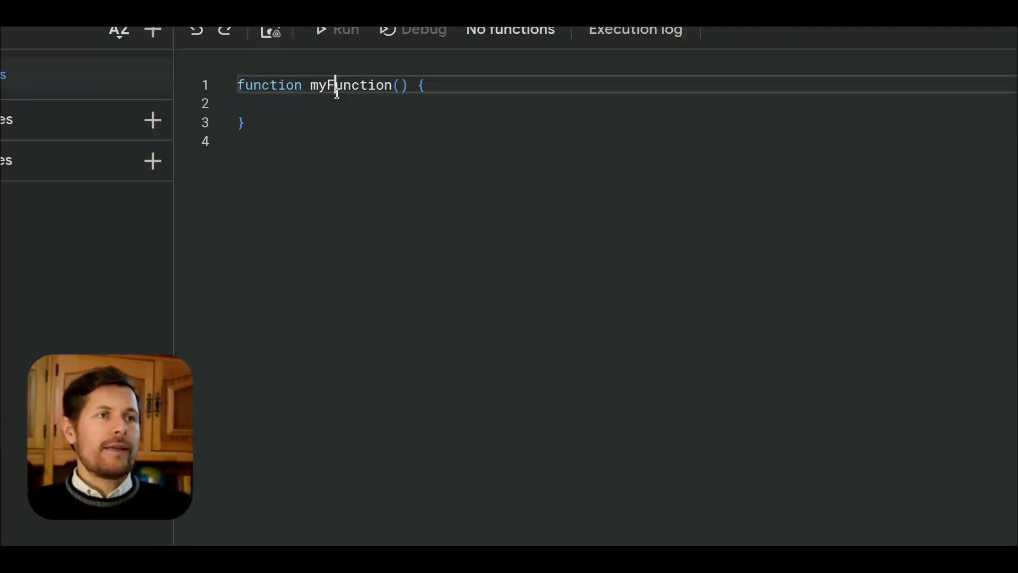
pyautogui.click(325, 105)
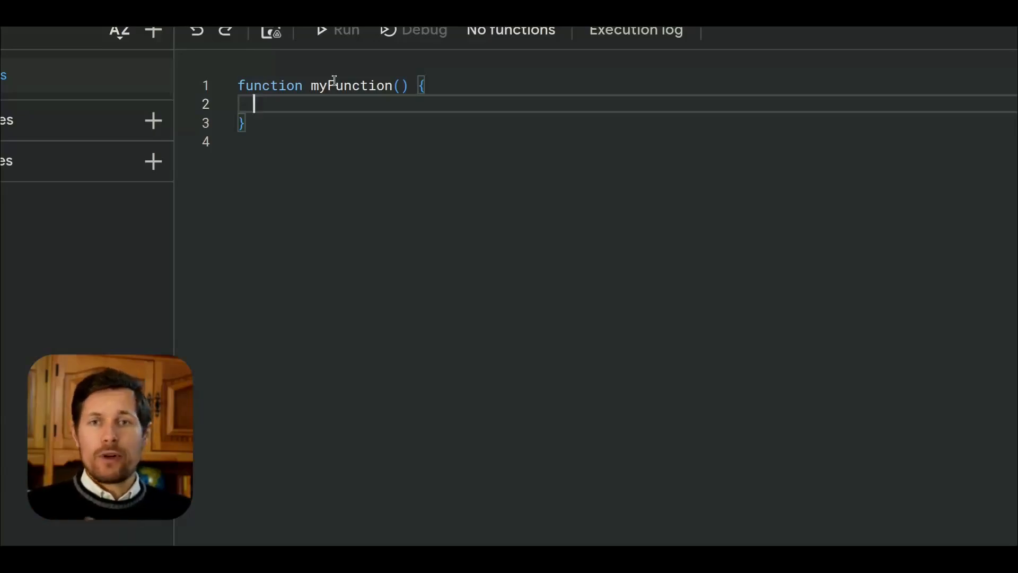
pyautogui.doubleClick(334, 85)
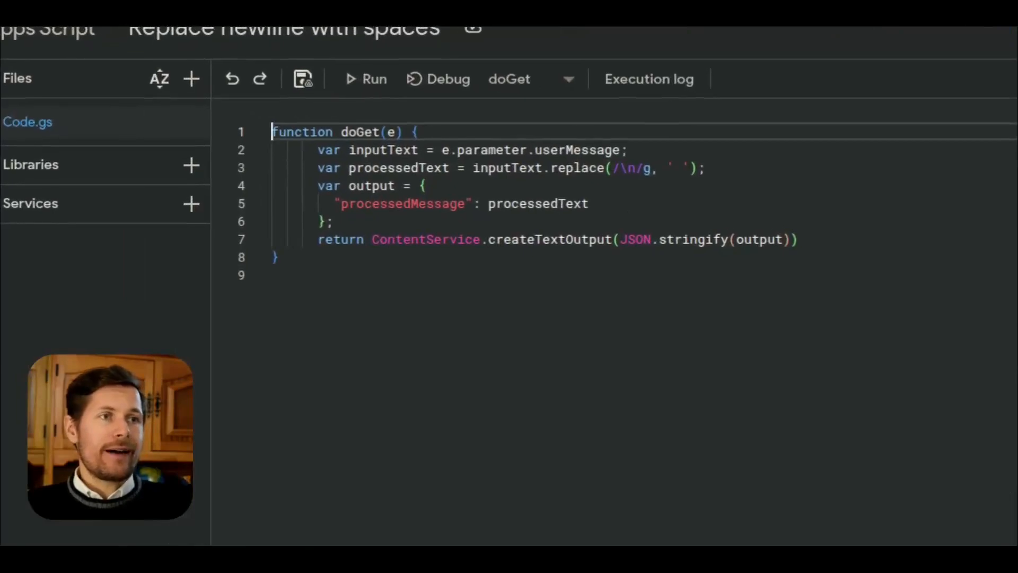
# Step: In the "Replace newline with spaces" project, examine how doGet reads userMessage and replaces newlines with spaces
pyautogui.click(387, 150)
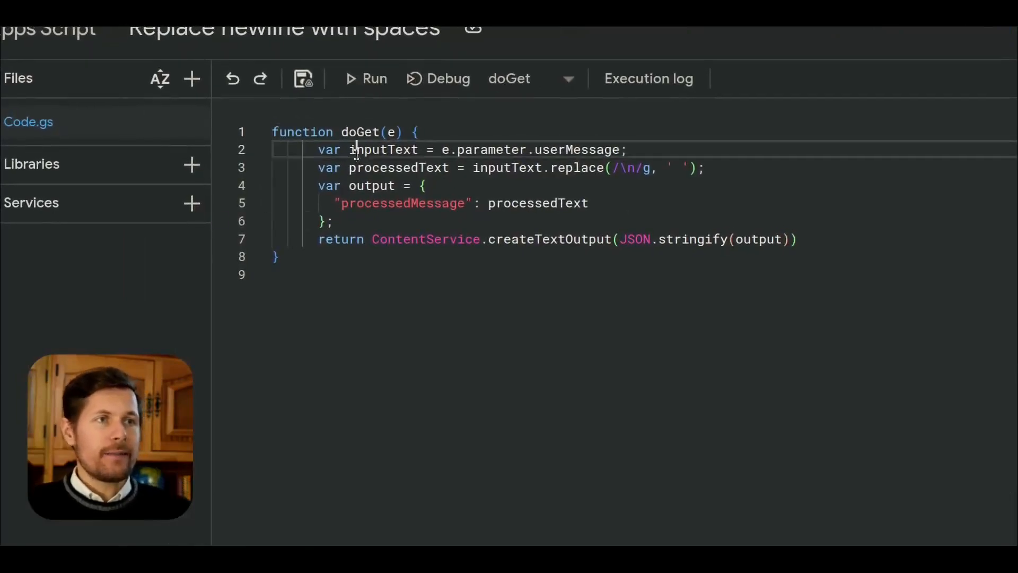
pyautogui.click(446, 149)
pyautogui.click(396, 132)
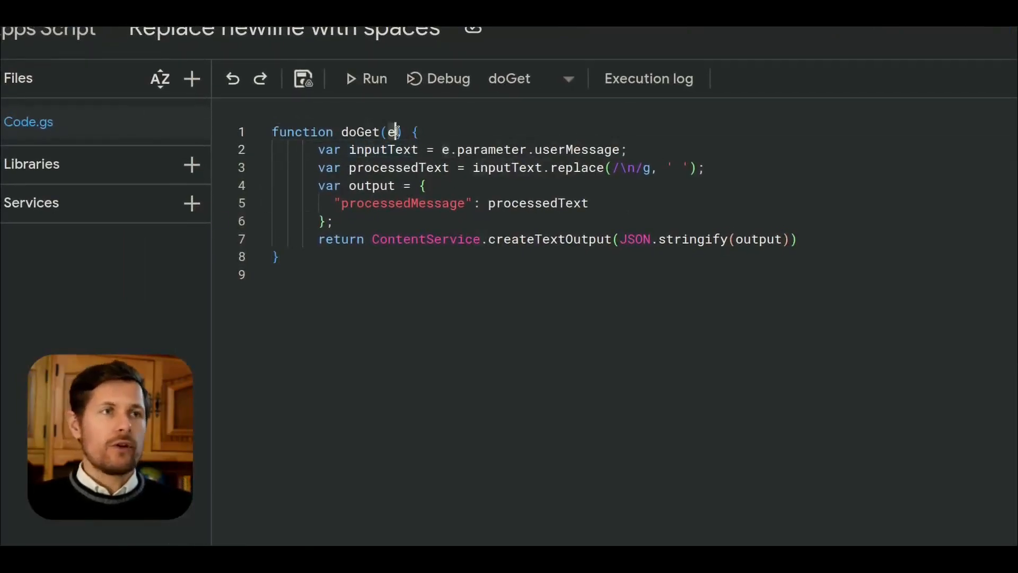
pyautogui.click(444, 150)
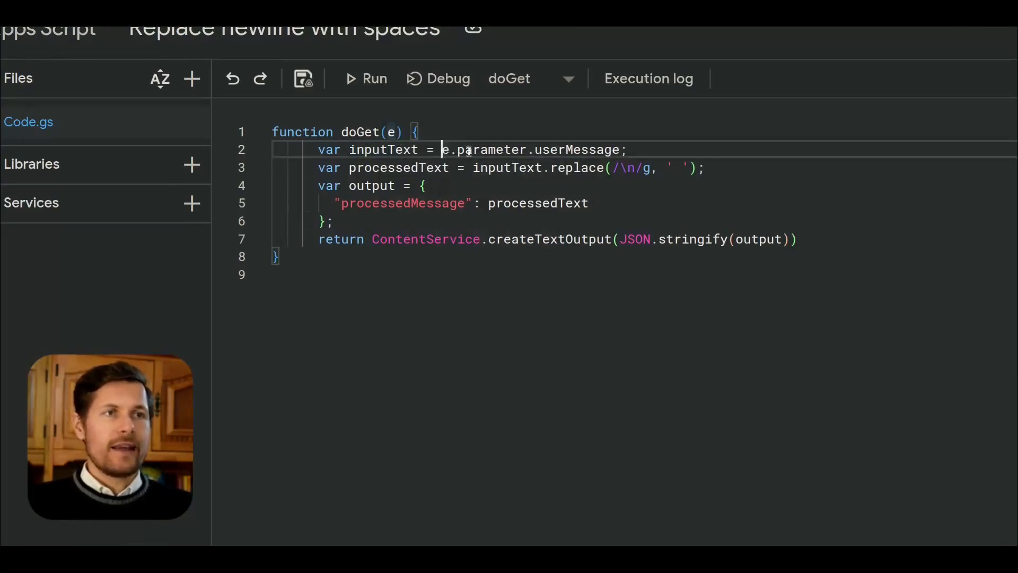
pyautogui.click(603, 150)
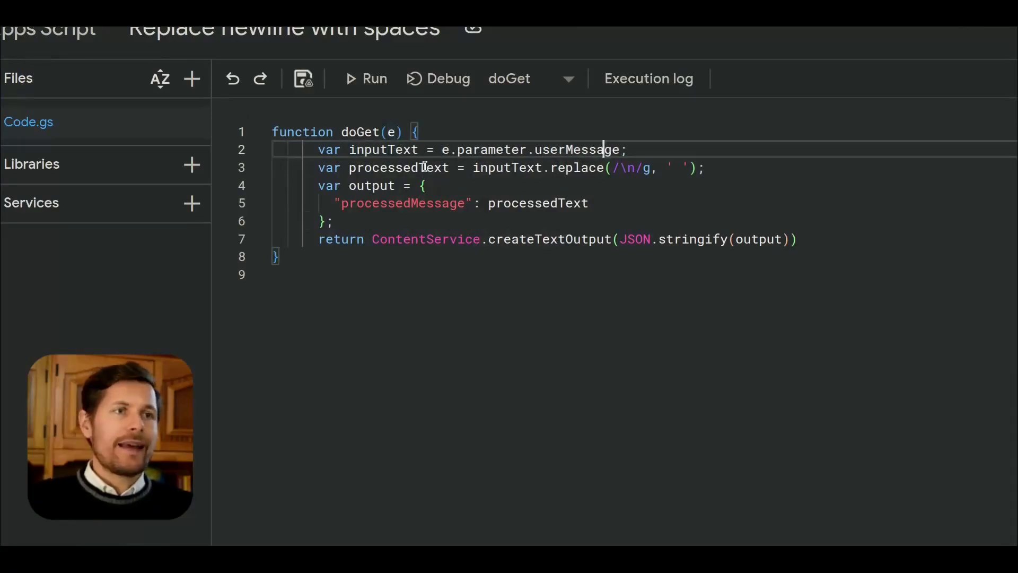
pyautogui.click(622, 168)
pyautogui.click(682, 167)
# Step: Examine the output object with its processedMessage key and the return statement that converts it to JSON text
pyautogui.click(380, 185)
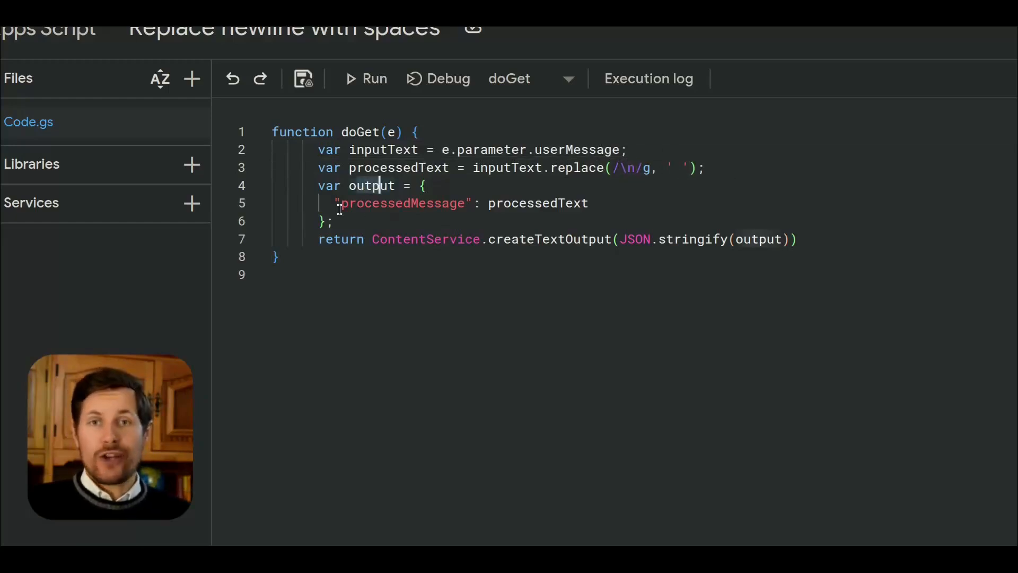
pyautogui.moveTo(340, 209); pyautogui.dragTo(464, 205)
pyautogui.click(582, 202)
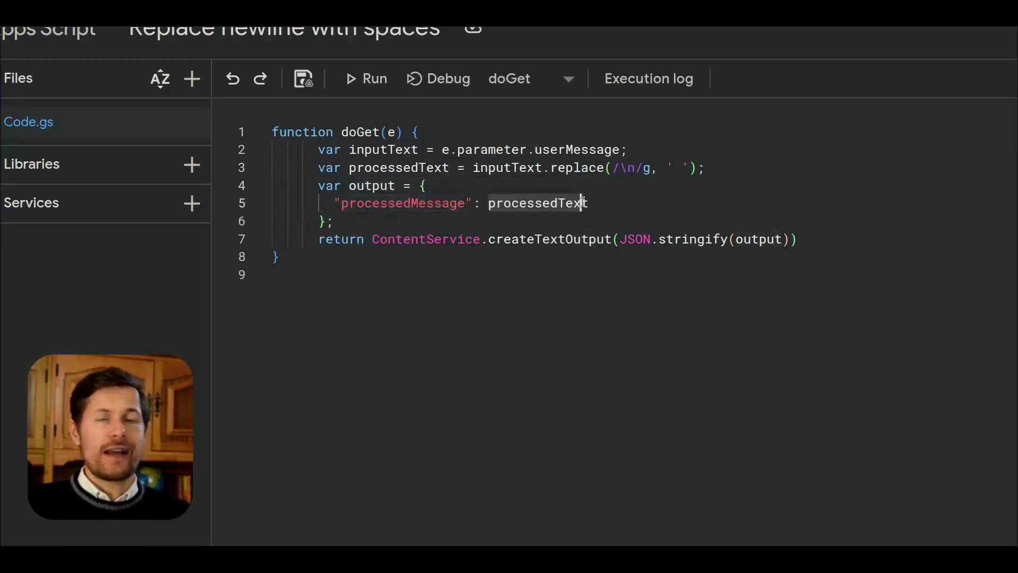
pyautogui.moveTo(804, 240); pyautogui.dragTo(582, 239)
pyautogui.doubleClick(372, 243)
pyautogui.click(583, 239)
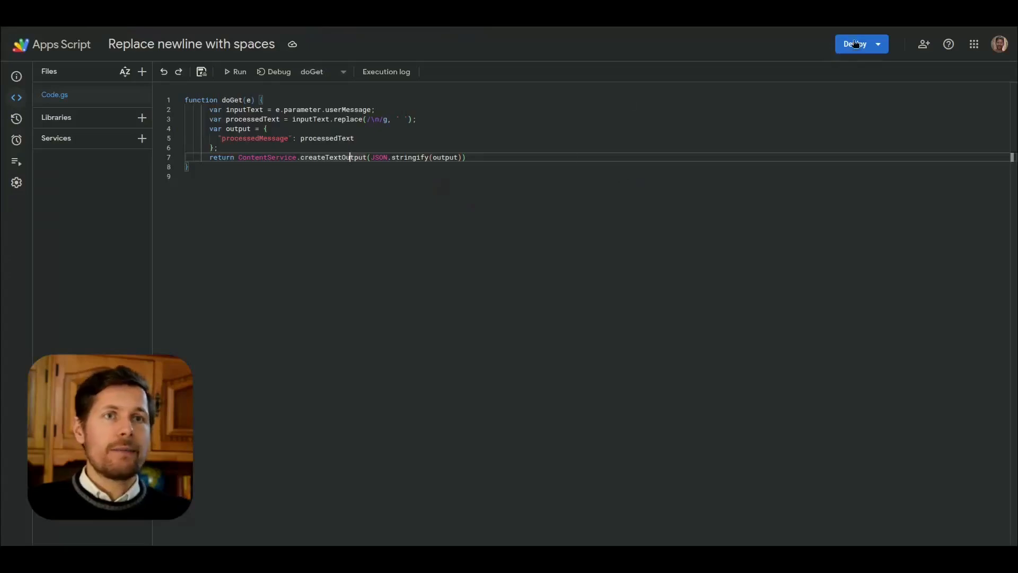
# Step: Open a new deployment for the "Replace newline with spaces" project and examine its Web app type and configuration
pyautogui.click(879, 45)
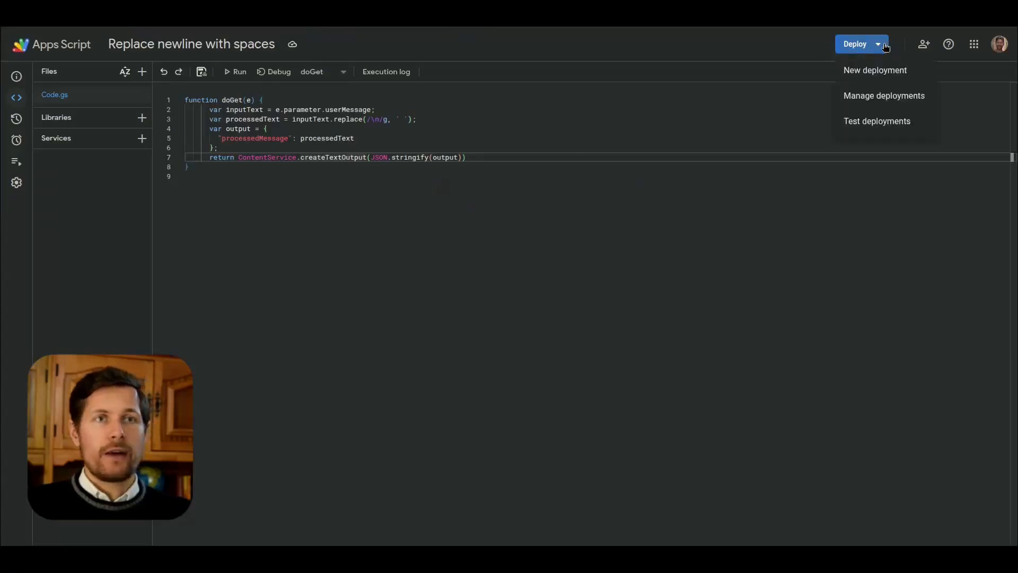
pyautogui.click(875, 74)
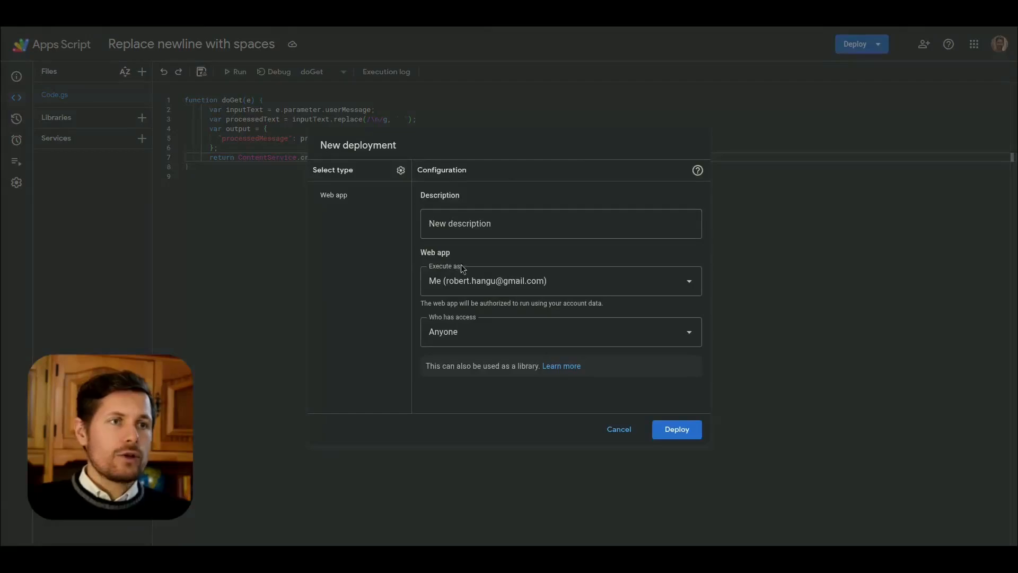
pyautogui.moveTo(414, 255); pyautogui.dragTo(452, 253)
pyautogui.doubleClick(342, 196)
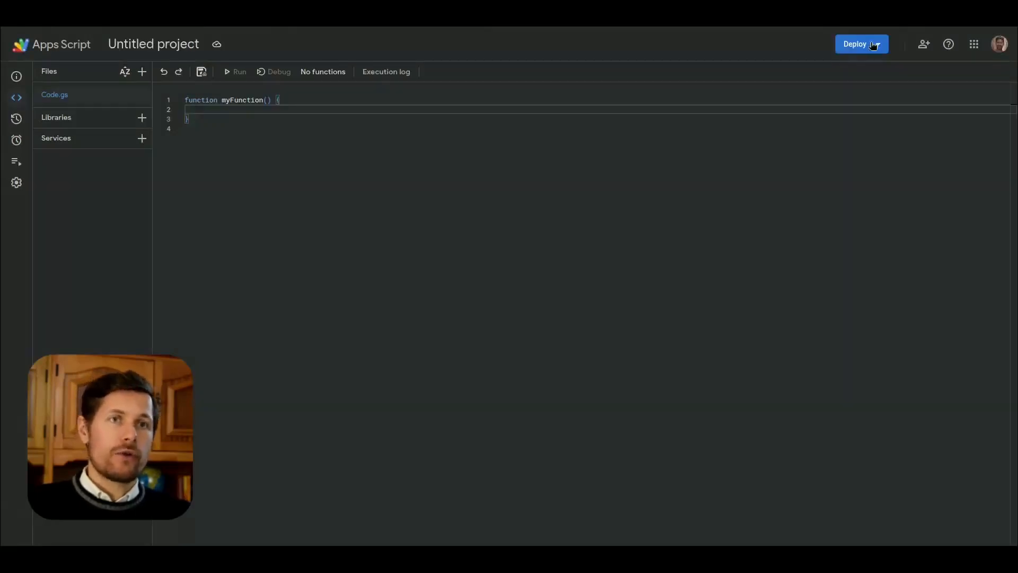
# Step: Start a new deployment of the untitled project as a Web app and set who has access to Anyone
pyautogui.click(875, 45)
pyautogui.click(667, 45)
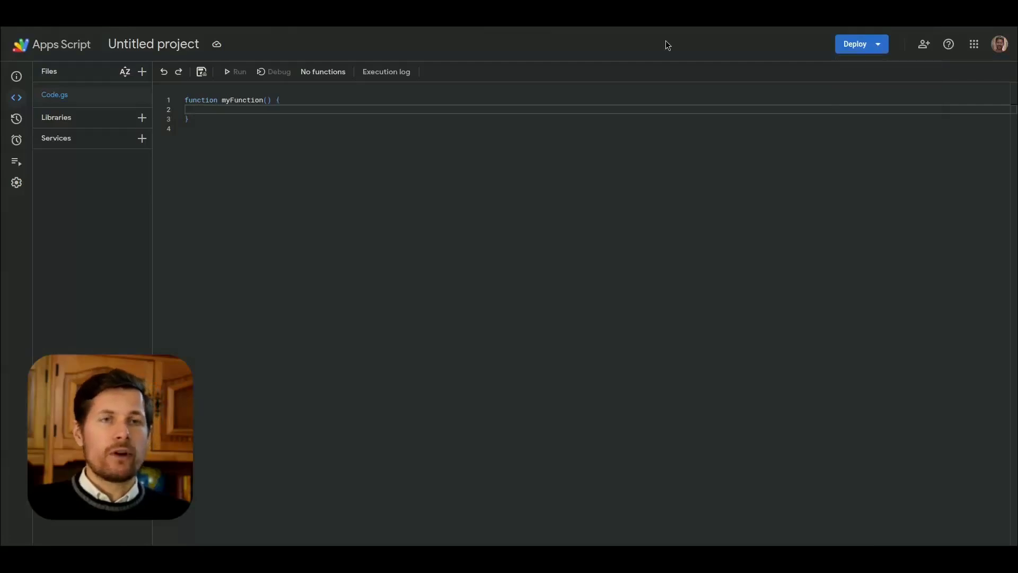
pyautogui.click(401, 169)
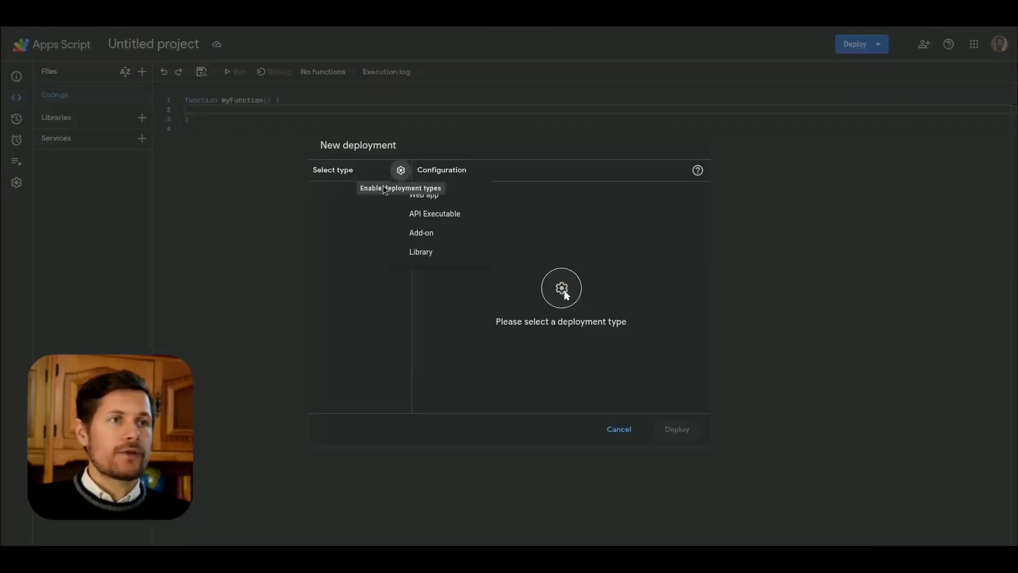
pyautogui.click(416, 201)
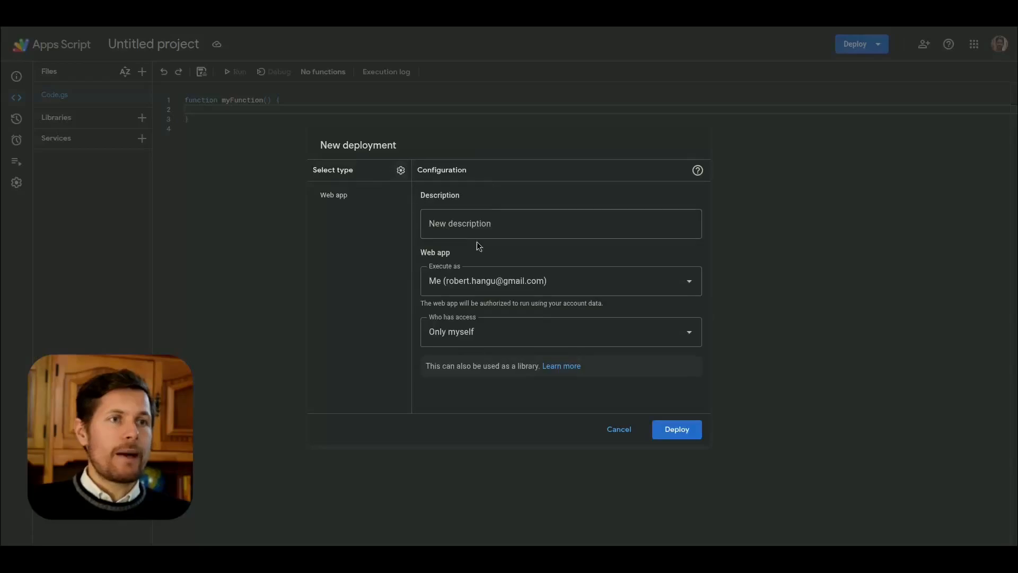
pyautogui.click(472, 331)
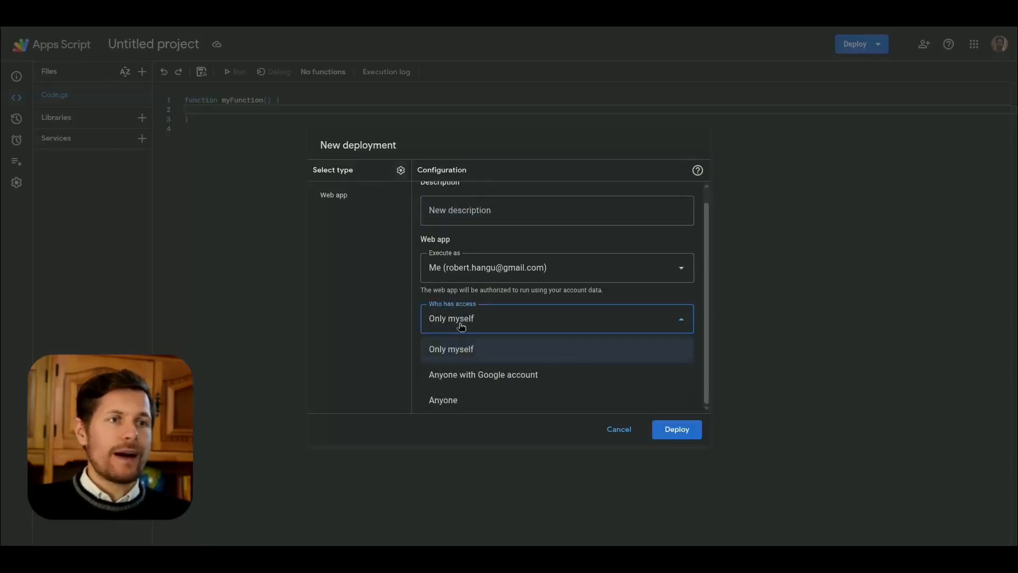
pyautogui.click(461, 402)
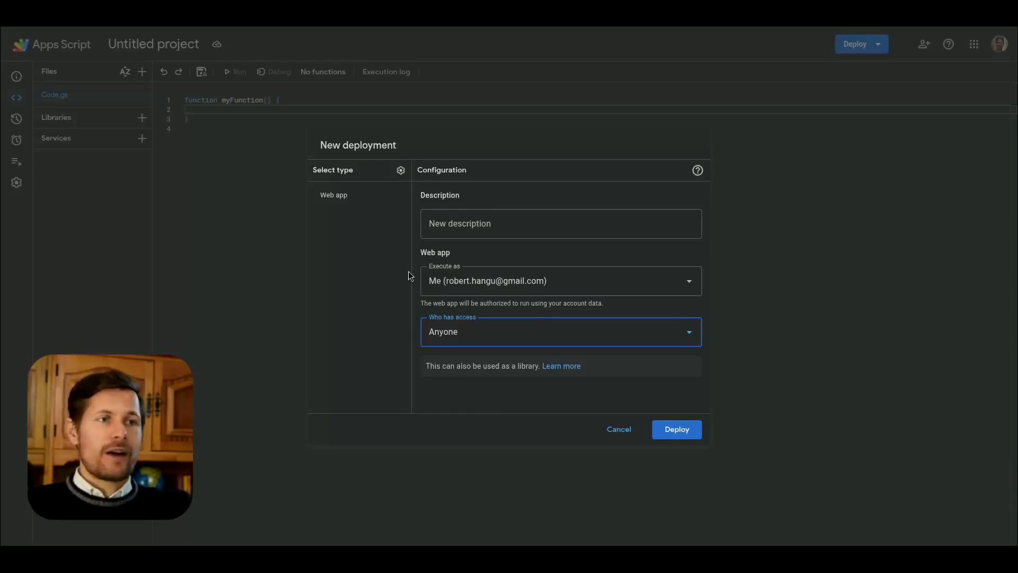
# Step: Check the Execute as options, keep the web app executing as the own account, and deploy it
pyautogui.moveTo(432, 252); pyautogui.dragTo(450, 254)
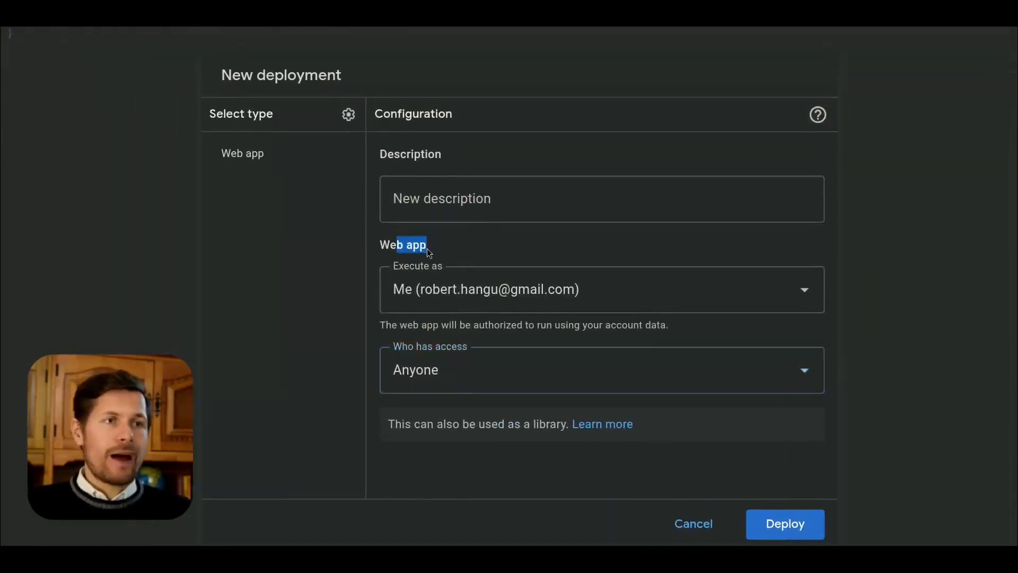
pyautogui.click(433, 279)
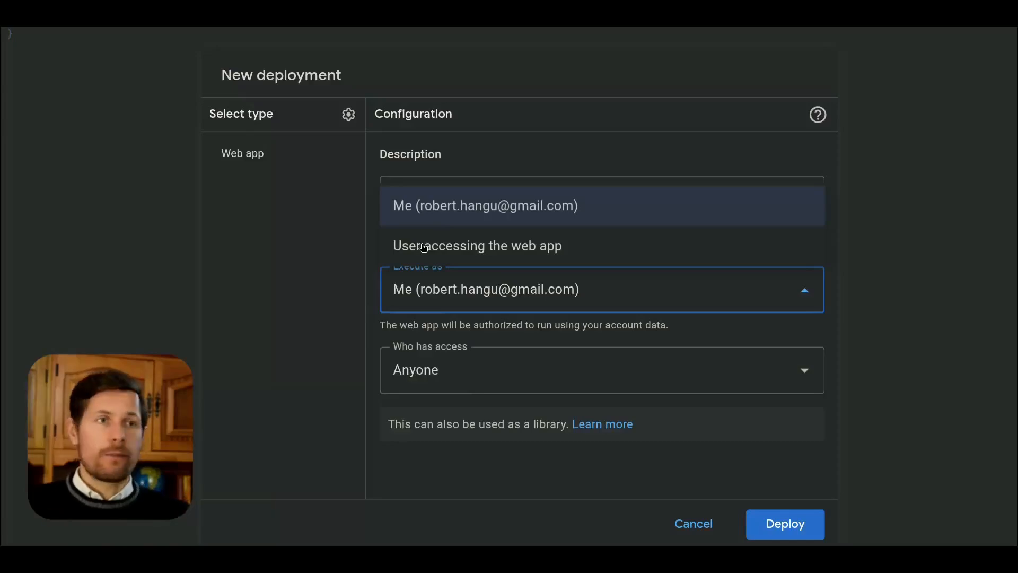
pyautogui.click(381, 324)
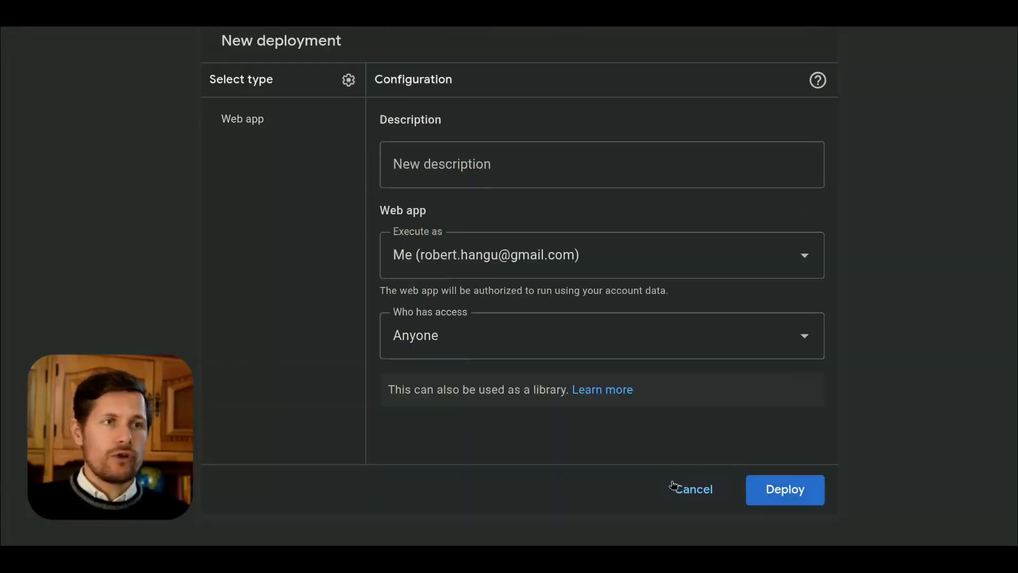
pyautogui.click(769, 499)
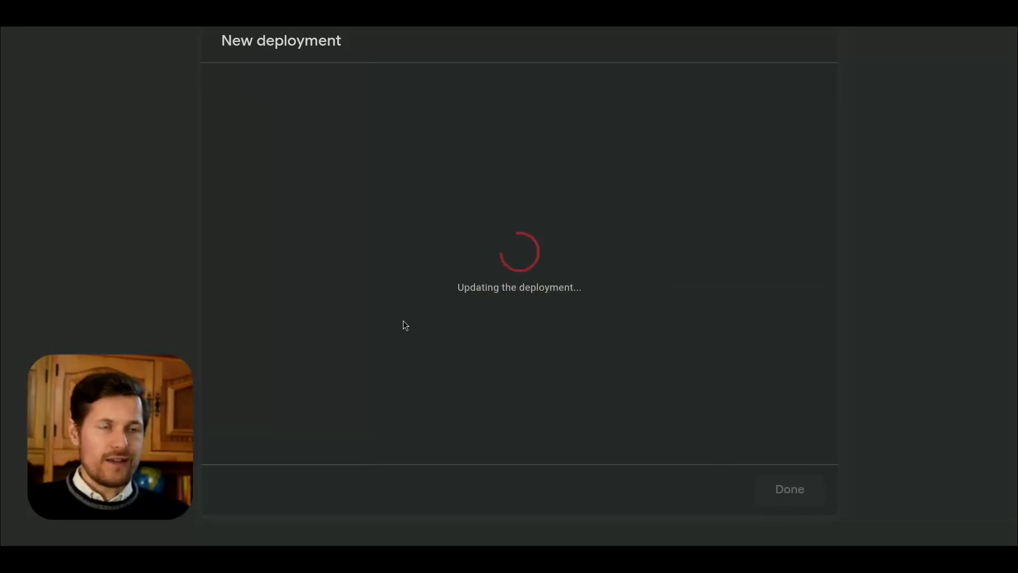
pyautogui.click(244, 337)
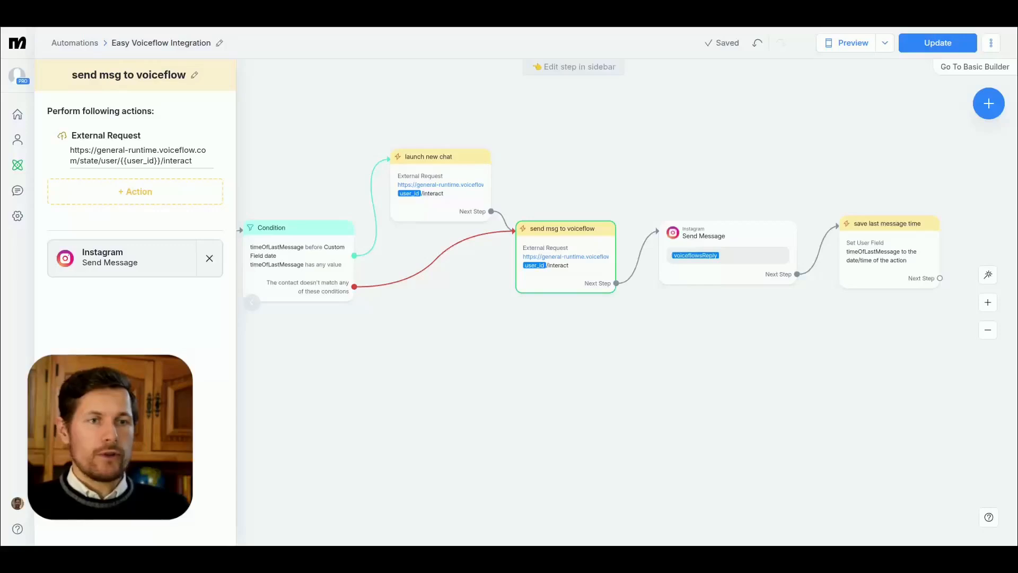
# Step: Add a new Actions step to the flow, give it an external request action and open that request for editing
pyautogui.moveTo(635, 157); pyautogui.dragTo(586, 176)
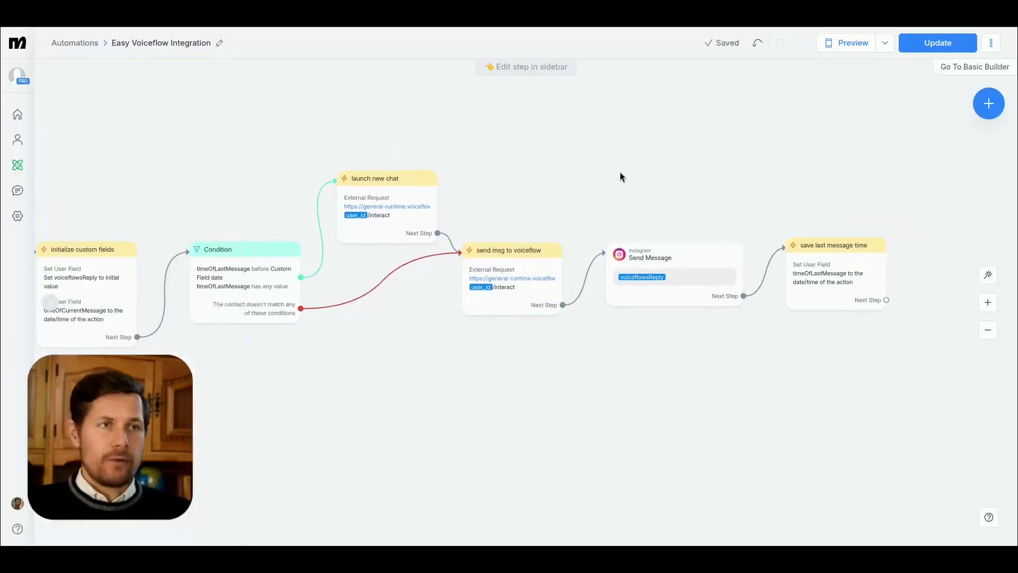
pyautogui.click(987, 105)
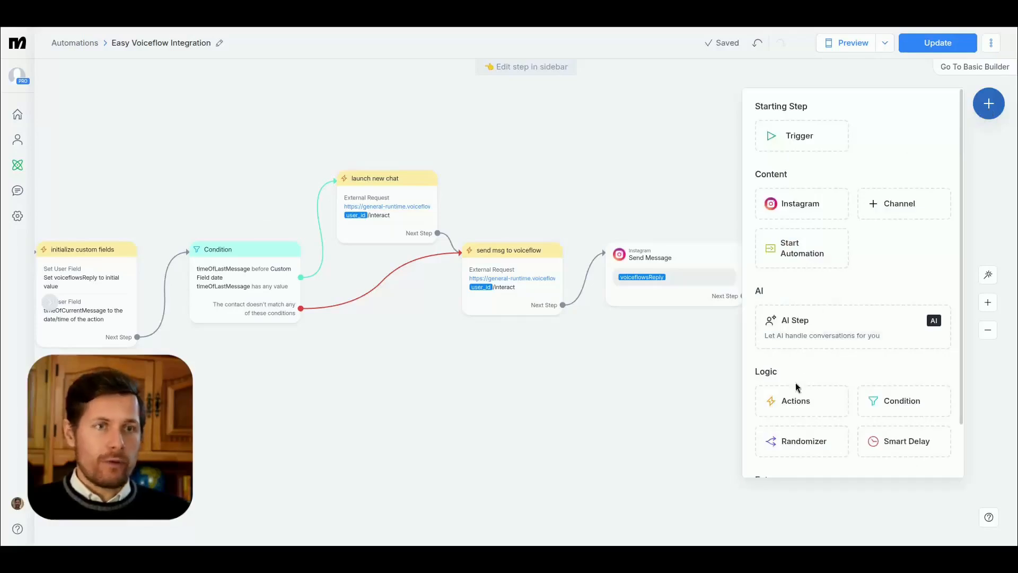
pyautogui.click(795, 400)
pyautogui.click(148, 133)
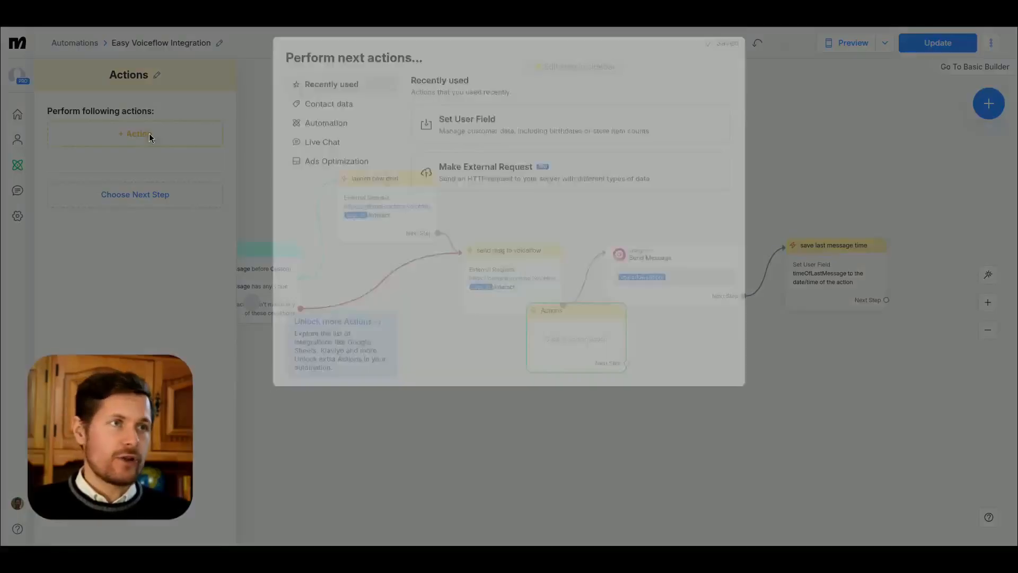
pyautogui.moveTo(583, 310); pyautogui.dragTo(650, 154)
pyautogui.click(122, 158)
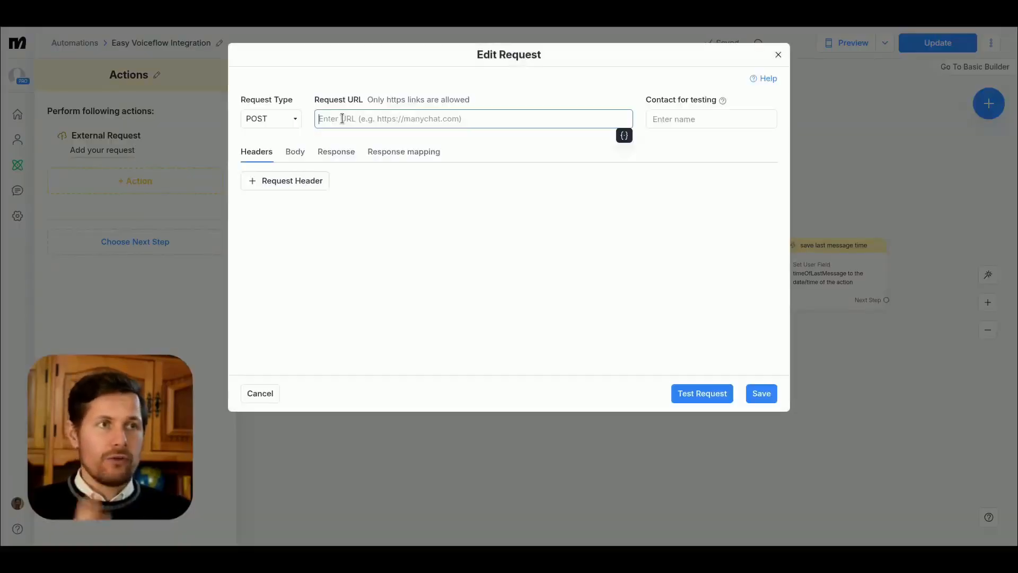
# Step: Enter the copied Apps Script web app address as the request URL and append "?" after exec
pyautogui.hotkey('ctrl', 'v')
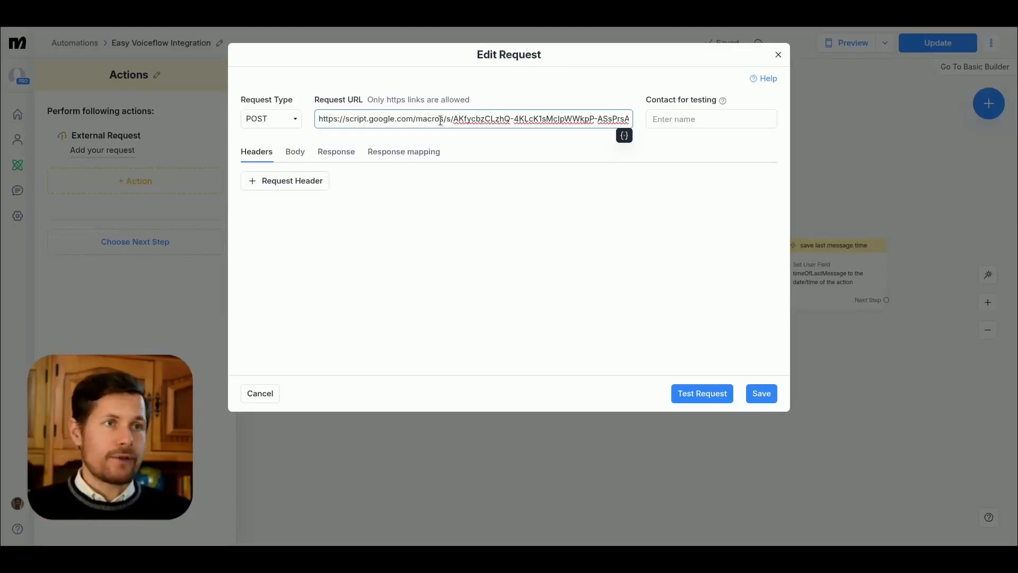
pyautogui.hotkey('ctrl', 'Right')
pyautogui.hotkey('ctrl', 'Right')
pyautogui.hotkey('ctrl', 'Right')
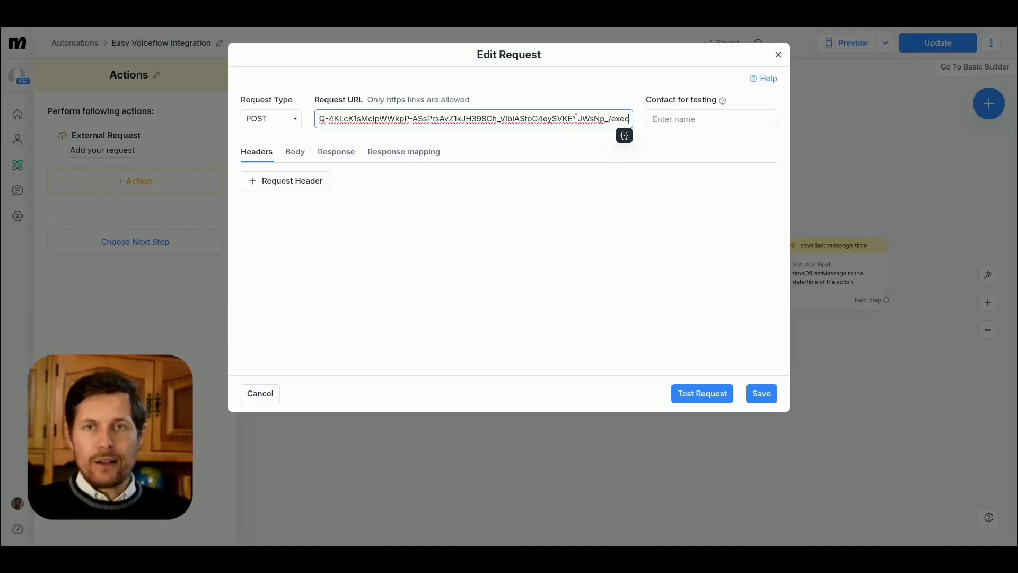
pyautogui.write('?')
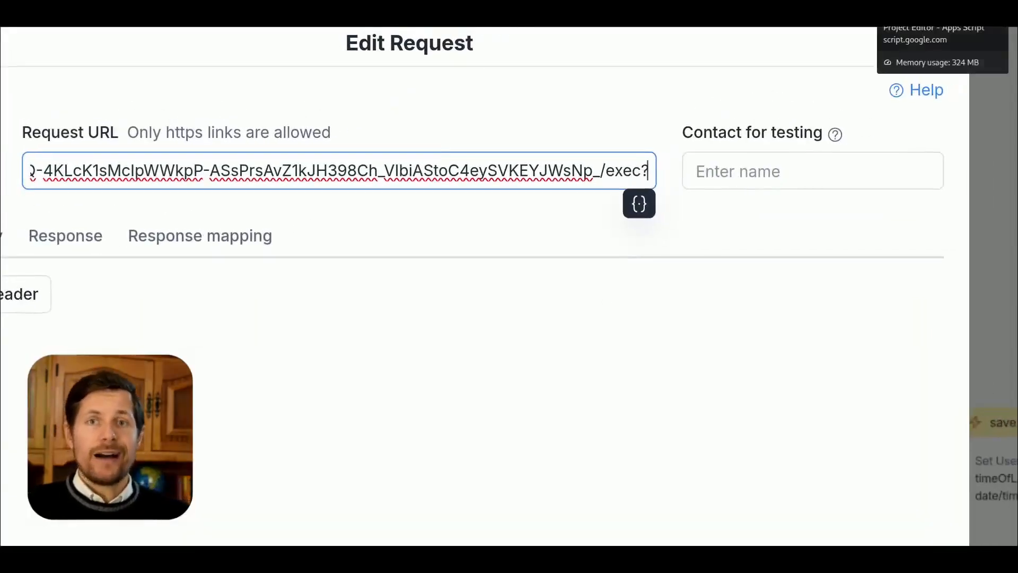
# Step: Copy the userMessage parameter name from the Apps Script code and append "userMessage=" to the request URL
pyautogui.click(918, 26)
pyautogui.click(789, 210)
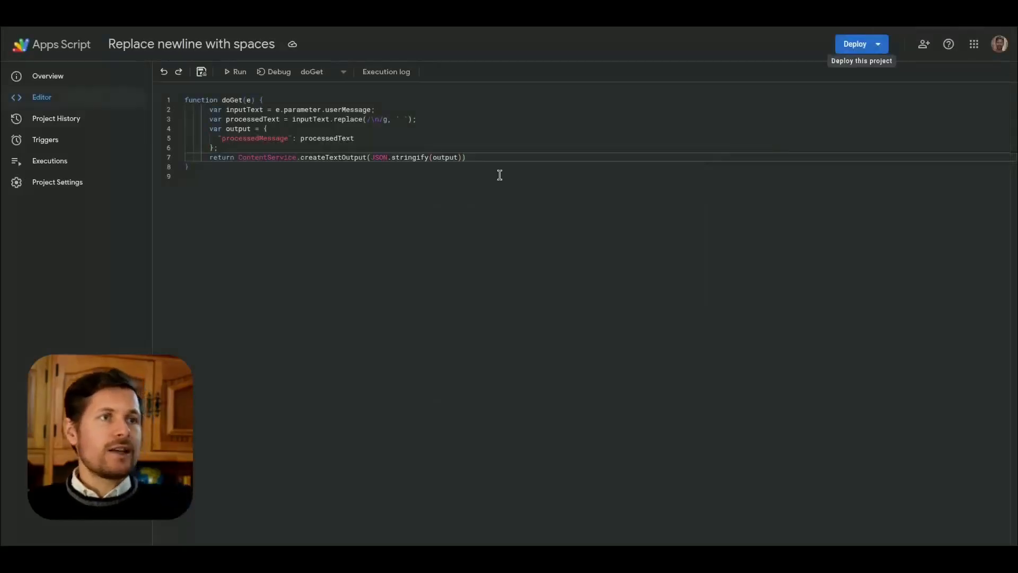
pyautogui.doubleClick(545, 150)
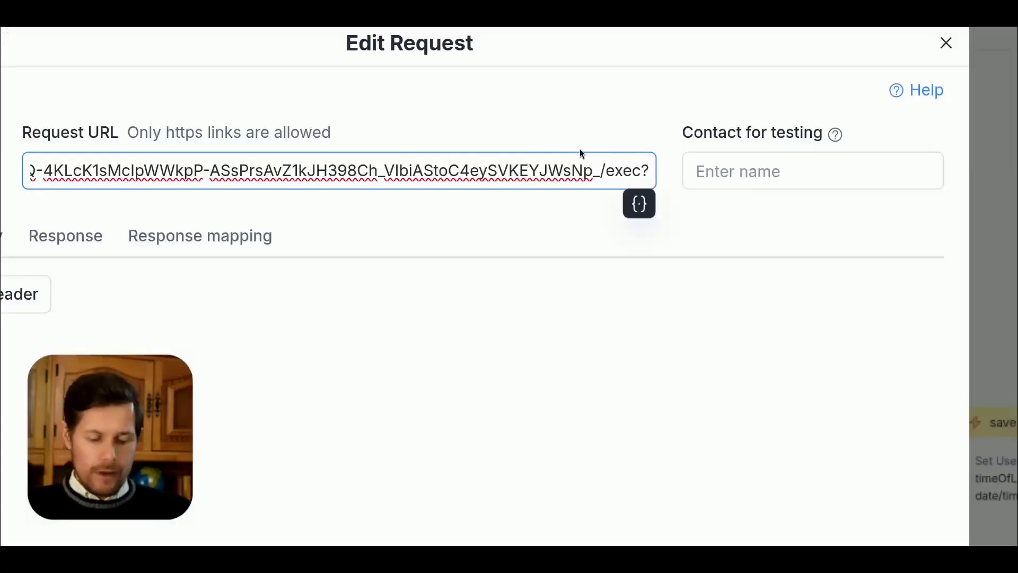
pyautogui.hotkey('ctrl', 'v')
pyautogui.write('=')
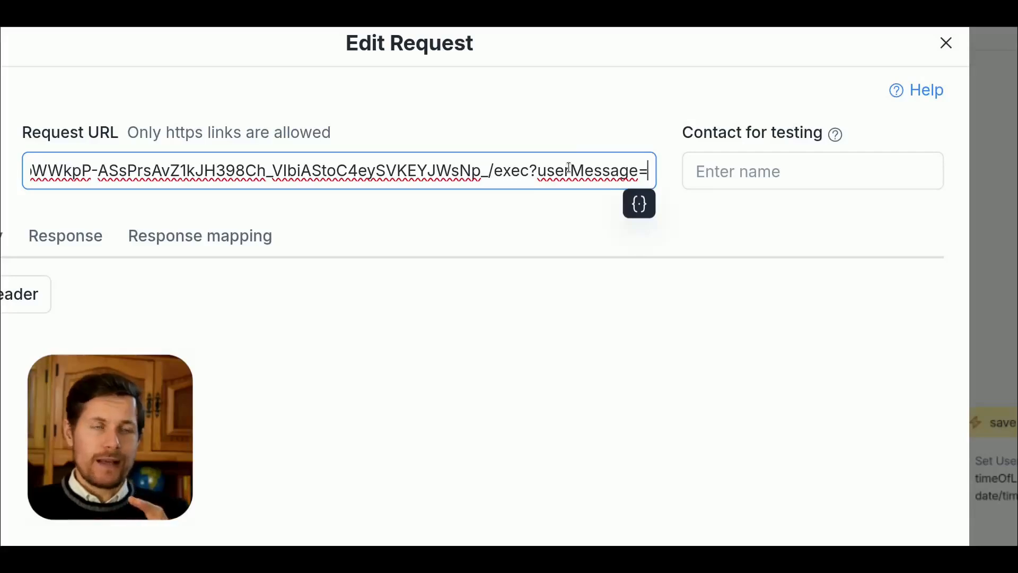
# Step: Insert the Last Text Input system field as the userMessage value at the end of the request URL
pyautogui.write('{')
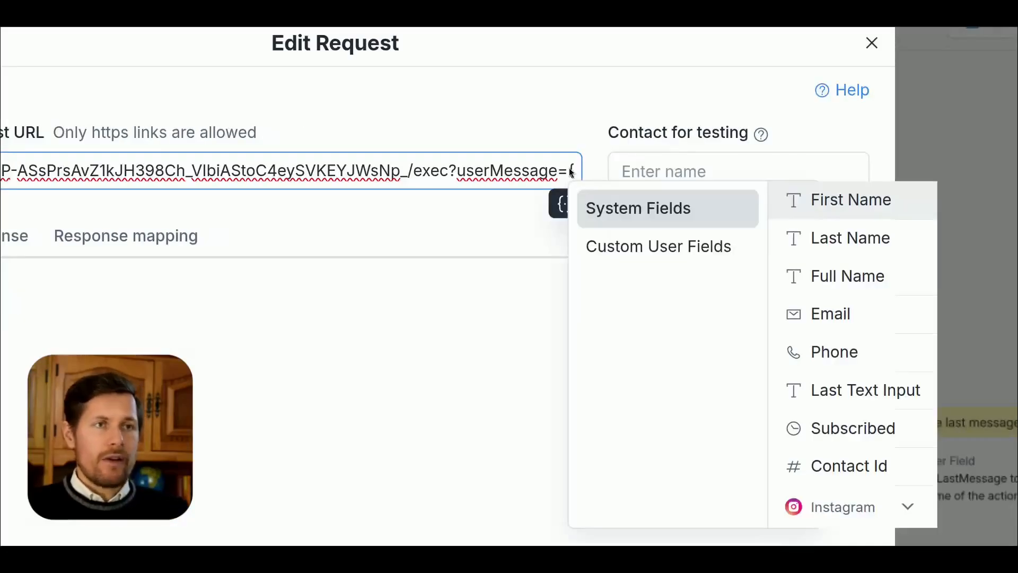
pyautogui.write('last')
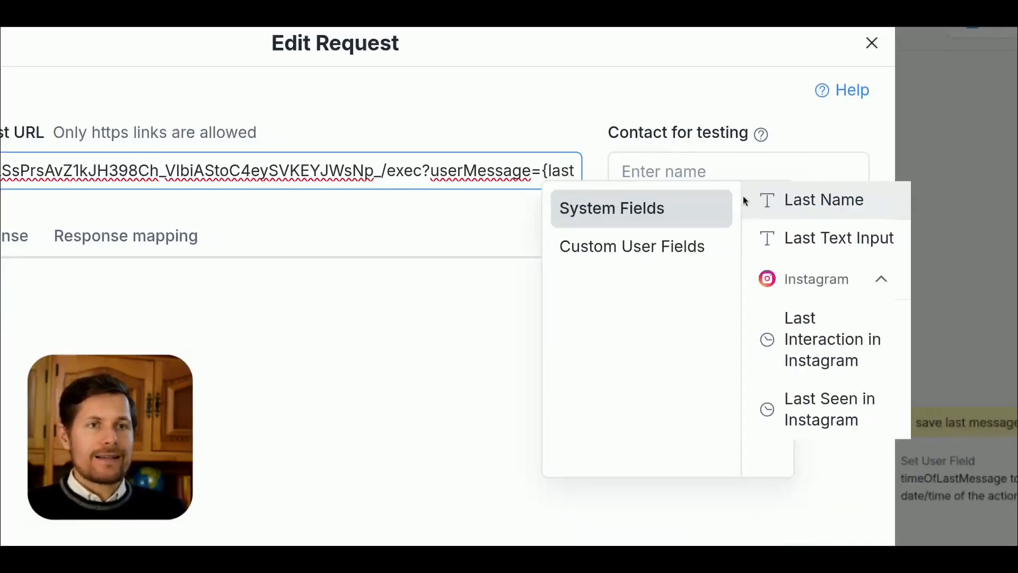
pyautogui.click(821, 236)
pyautogui.doubleClick(476, 167)
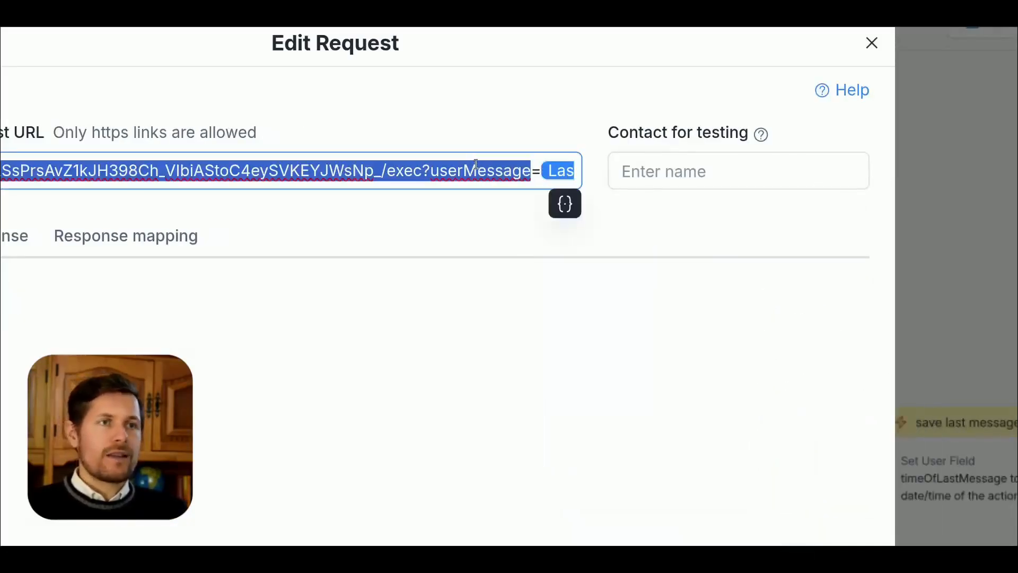
pyautogui.press('Right')
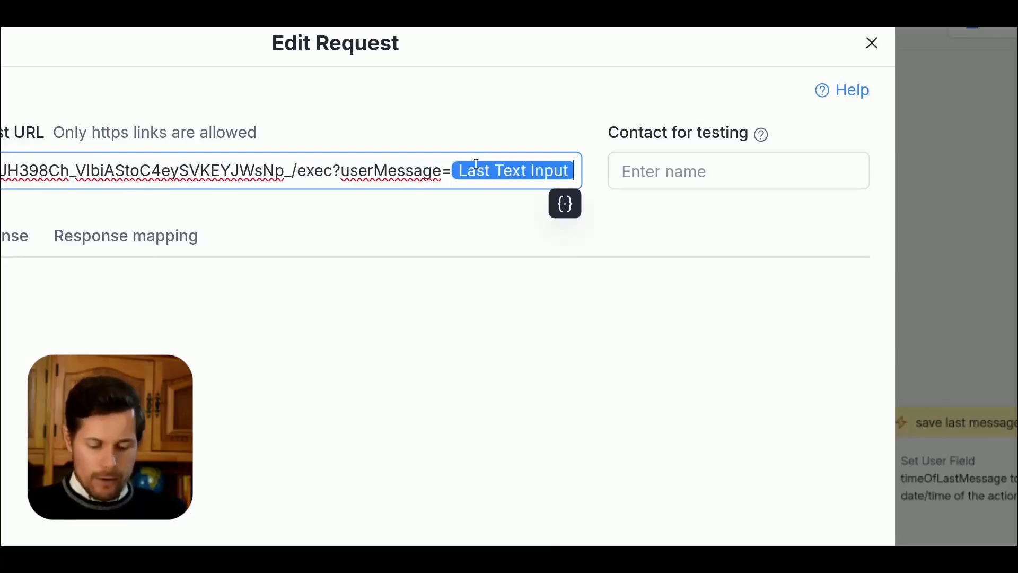
# Step: Add a response mapping with the JSONPath $.processedMessage, taking the key name from the Apps Script code
pyautogui.click(181, 241)
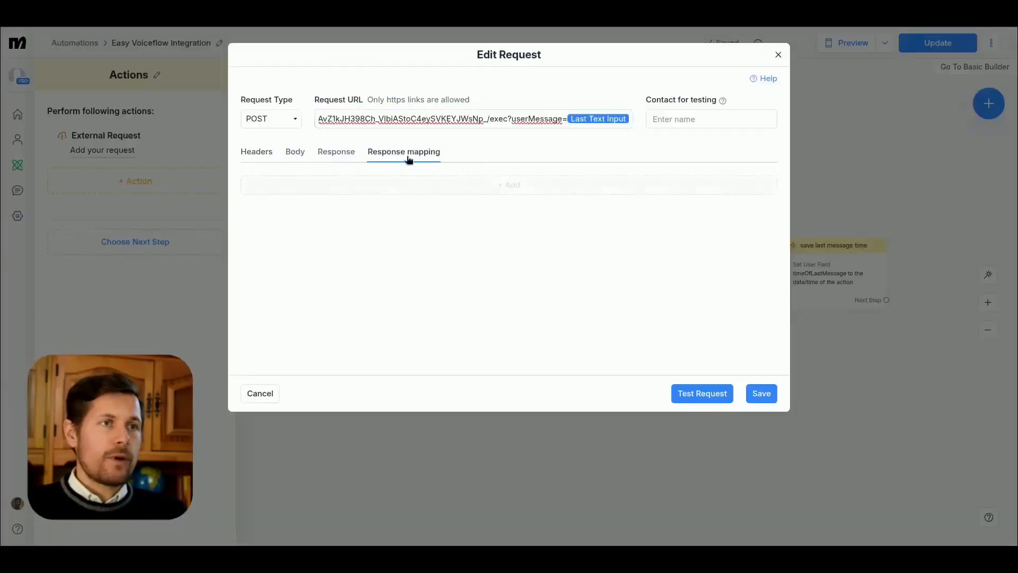
pyautogui.click(600, 191)
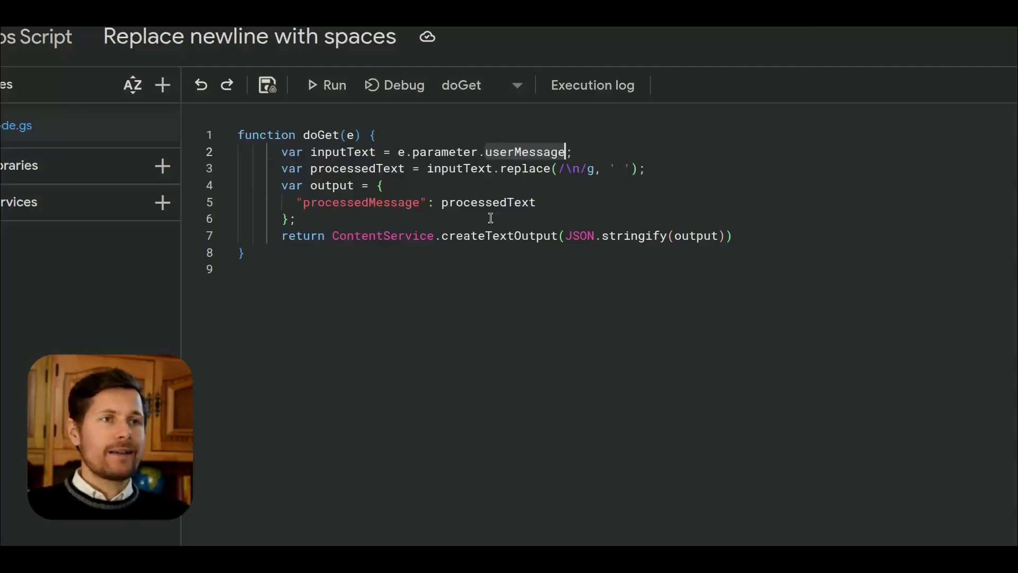
pyautogui.doubleClick(338, 203)
pyautogui.hotkey('ctrl', 'c')
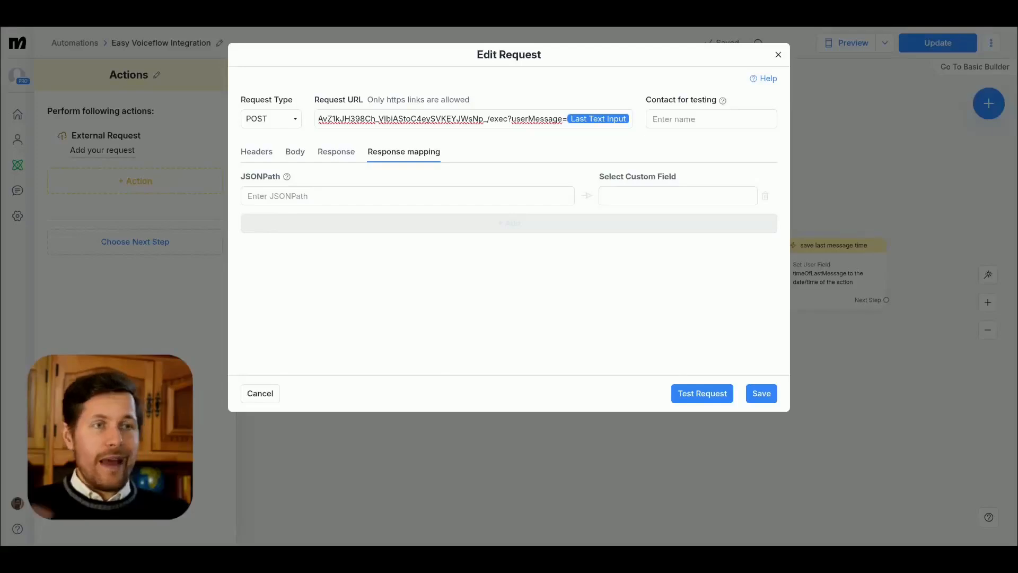
pyautogui.click(251, 195)
pyautogui.write('$.')
pyautogui.hotkey('ctrl', 'v')
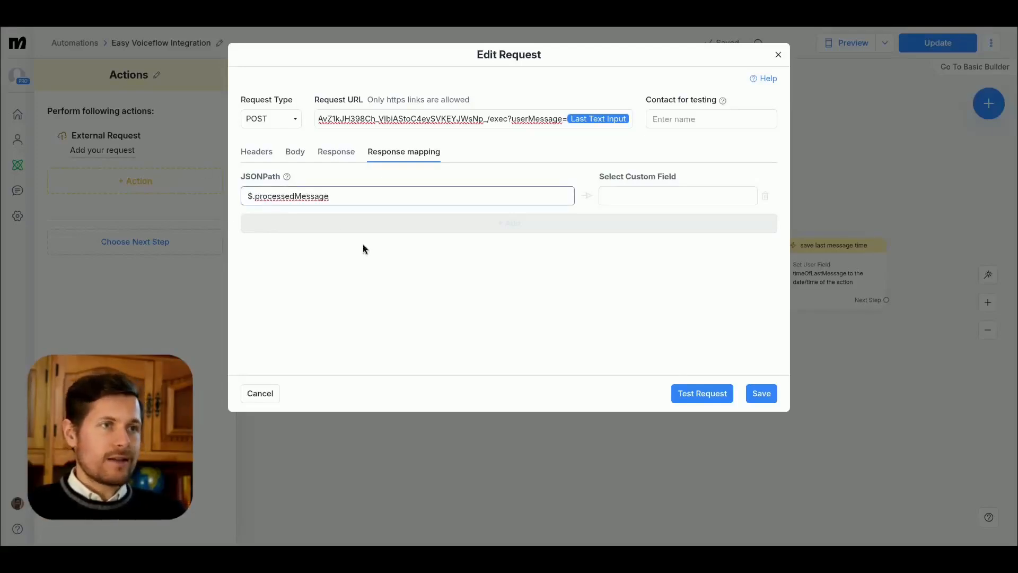
# Step: Check the custom fields available for the response mapping, clear its JSONPath and save the request
pyautogui.click(690, 197)
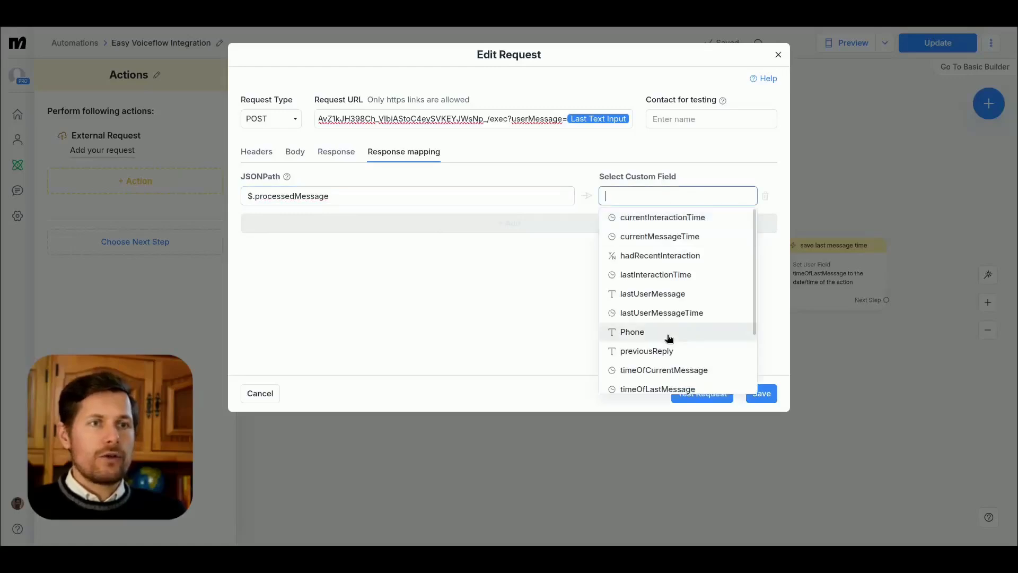
pyautogui.scroll(-2, 669, 340)
pyautogui.click(464, 218)
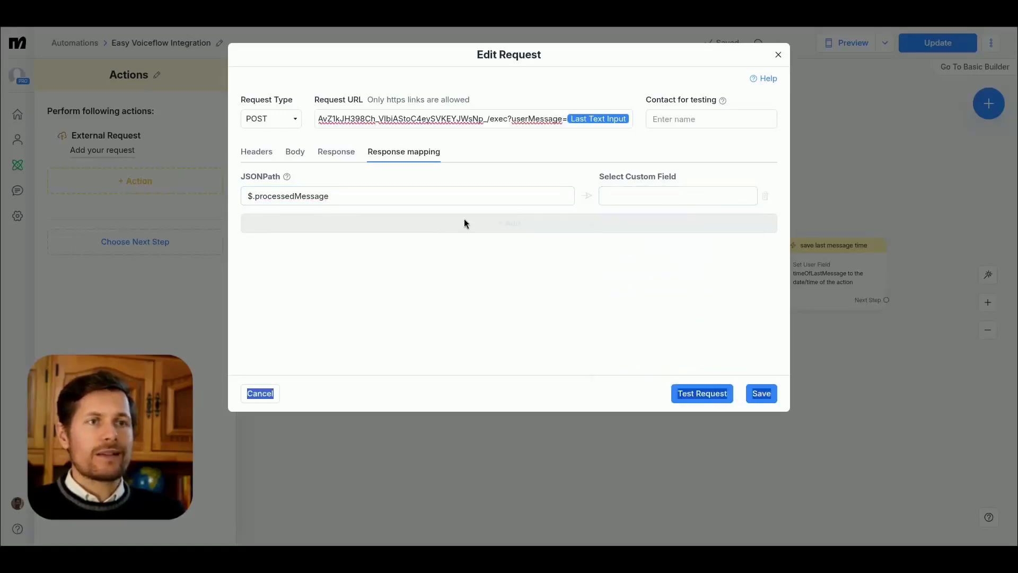
pyautogui.click(676, 186)
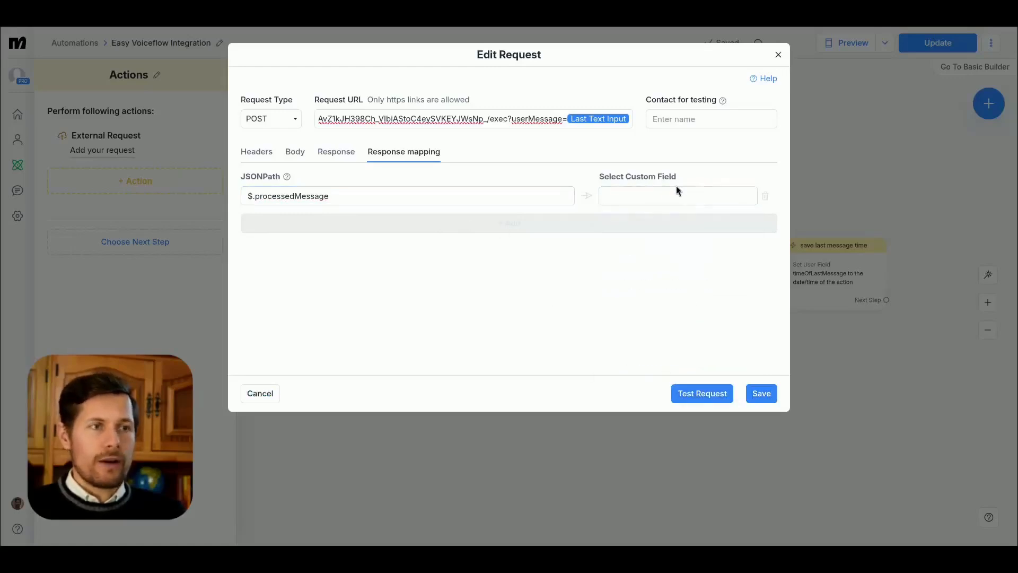
pyautogui.click(757, 394)
pyautogui.click(468, 198)
pyautogui.hotkey('ctrl', 'a')
pyautogui.press('BackSpace')
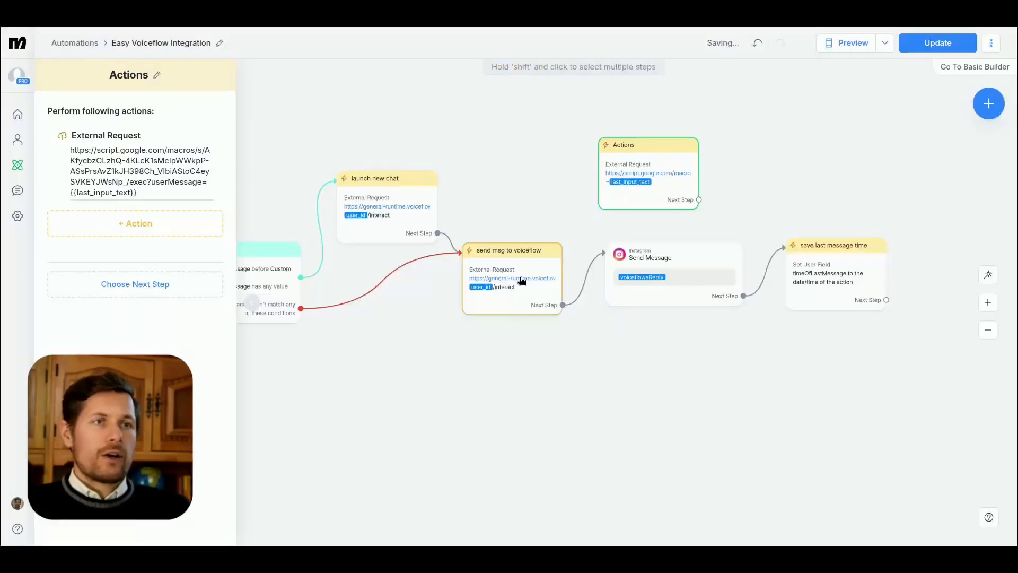
# Step: Add another Set User Field action to the initialize custom fields step
pyautogui.moveTo(503, 376); pyautogui.dragTo(930, 364)
pyautogui.click(550, 284)
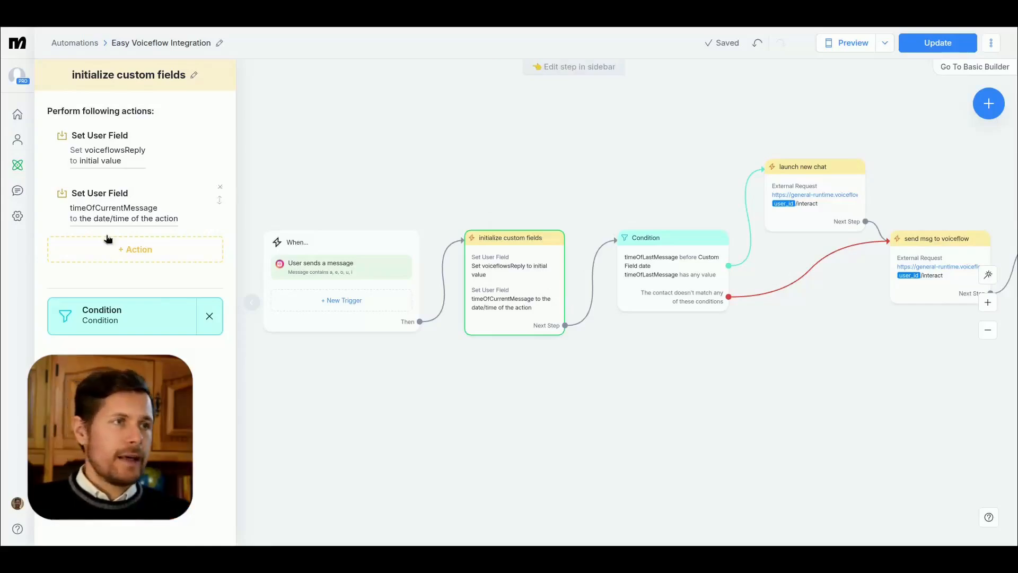
pyautogui.click(135, 249)
pyautogui.click(455, 173)
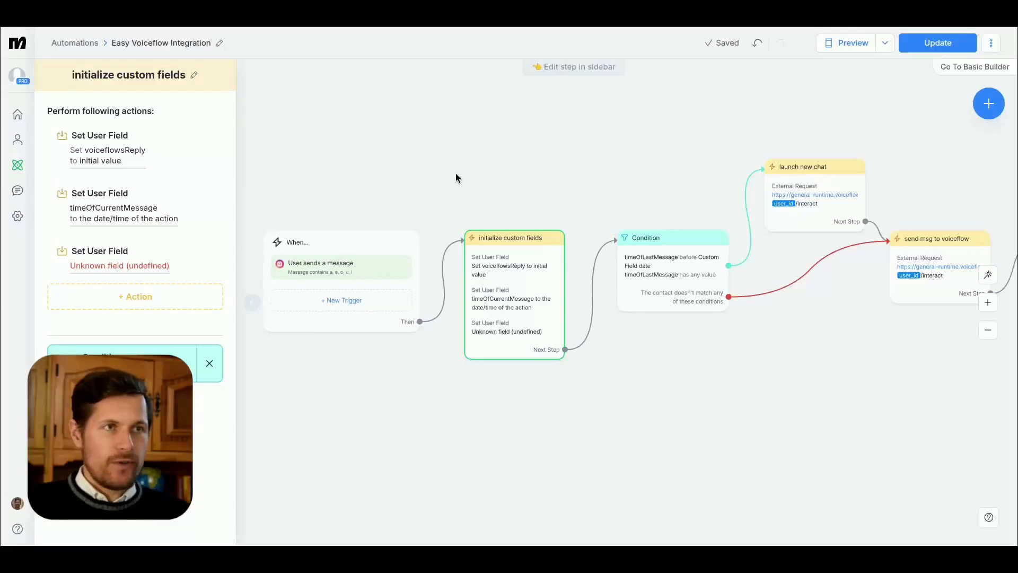
# Step: Create a new Text user field named cleanUserText from the undefined Set User Field action
pyautogui.click(120, 266)
pyautogui.click(210, 490)
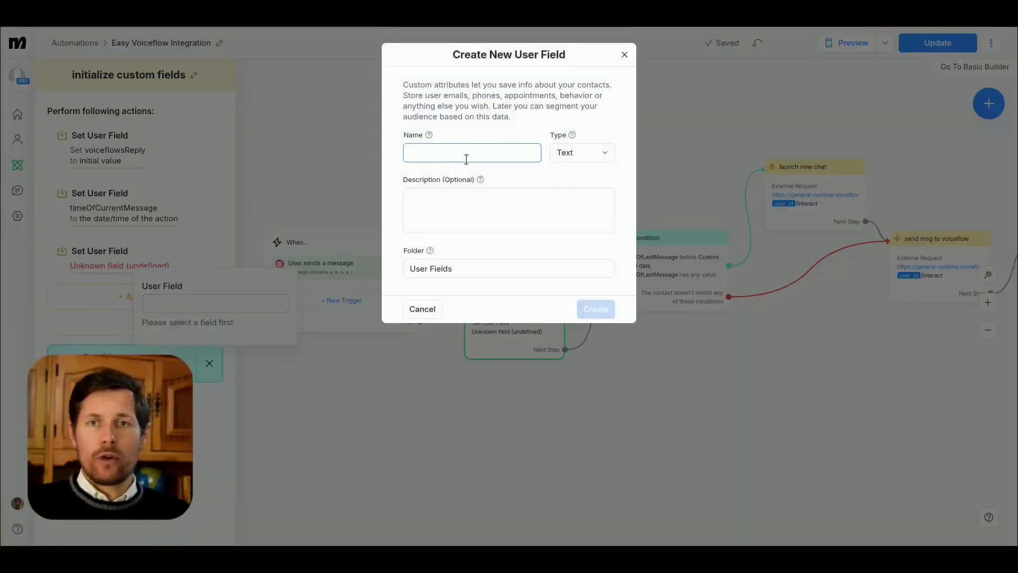
pyautogui.write('cleanUserText')
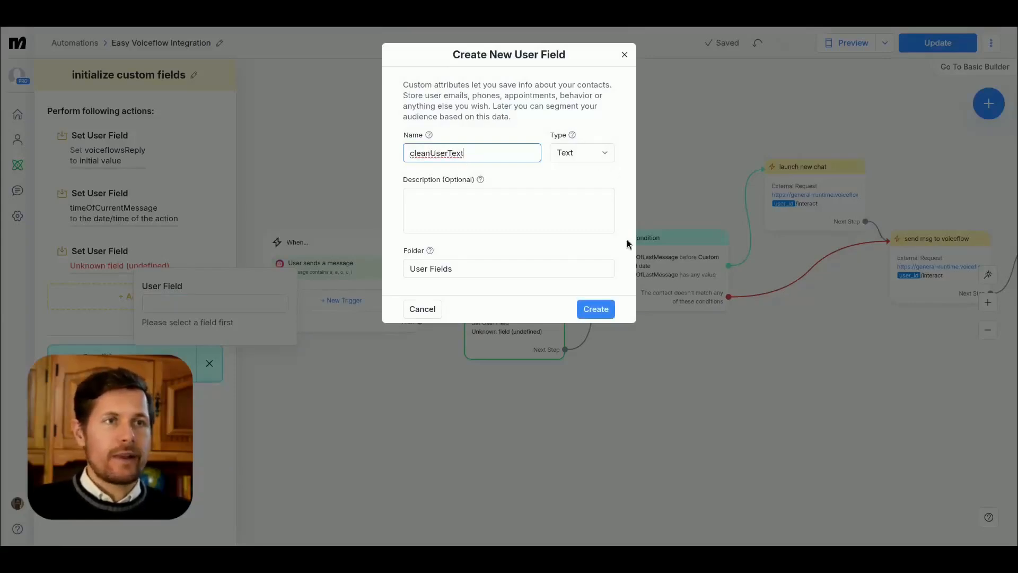
pyautogui.click(595, 309)
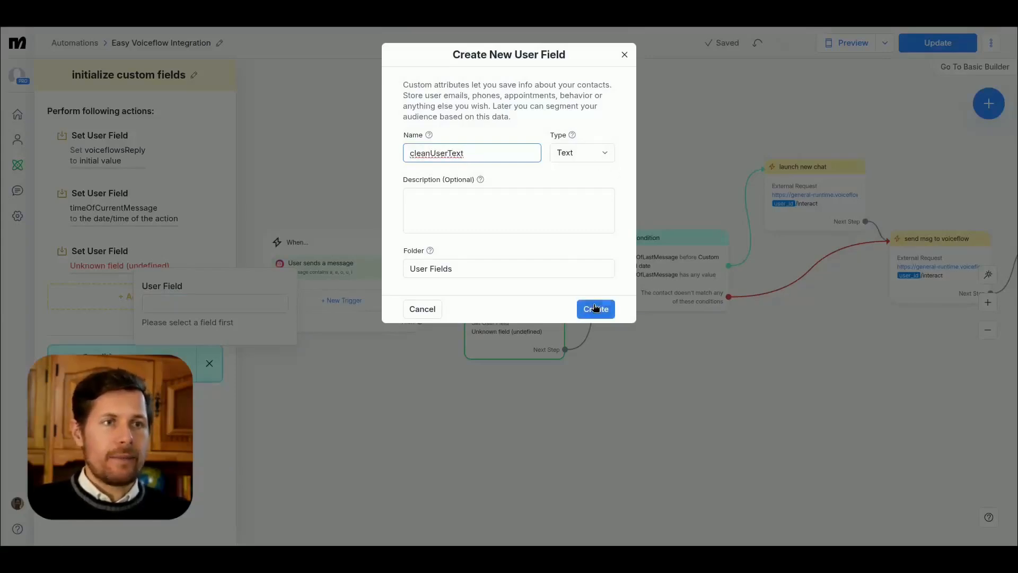
# Step: Select cleanUserText as the action's user field and set its value to "initial value"
pyautogui.click(187, 301)
pyautogui.scroll(-1, 215, 371)
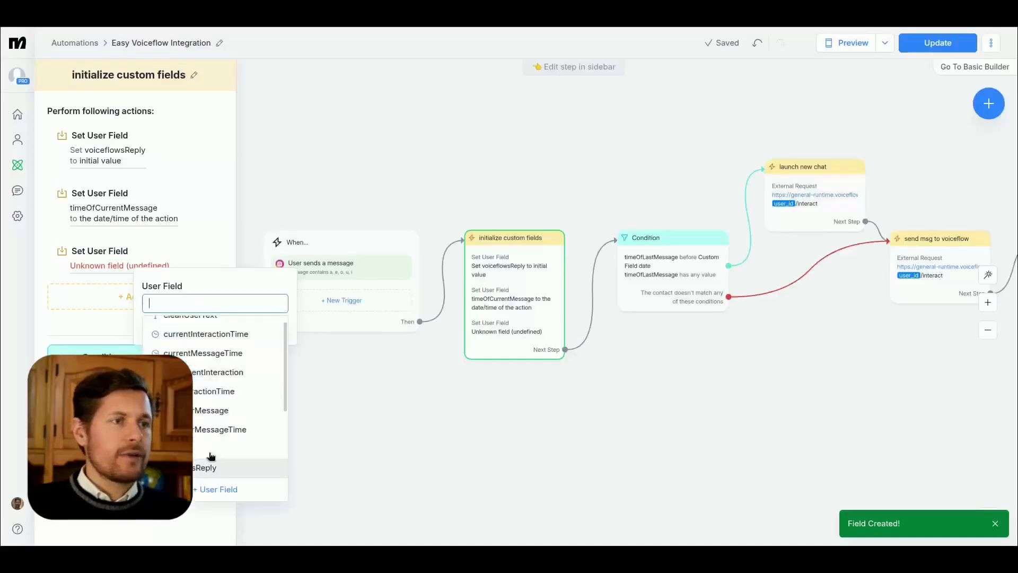
pyautogui.scroll(1, 214, 371)
pyautogui.click(190, 325)
pyautogui.write('initial value')
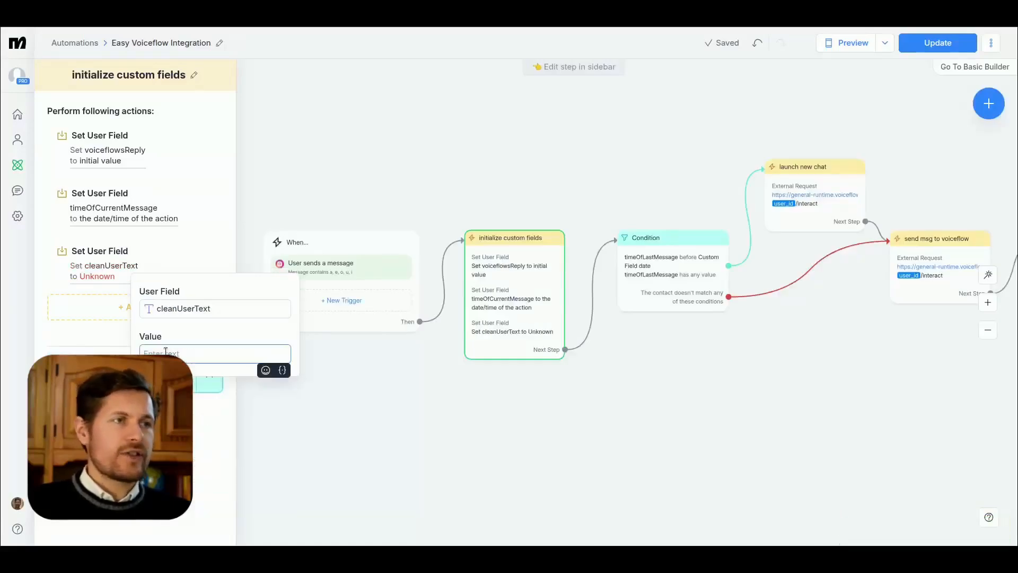
pyautogui.click(79, 337)
# Step: Reopen the external request of the Actions step and add a response mapping with the JSONPath $.processedMessage
pyautogui.moveTo(837, 364); pyautogui.dragTo(515, 378)
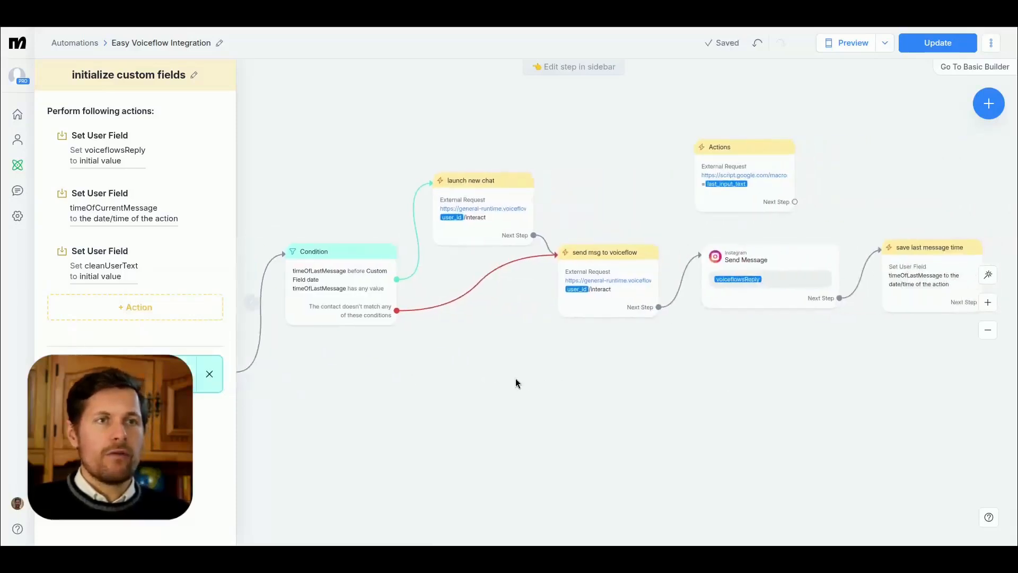
pyautogui.moveTo(738, 157); pyautogui.dragTo(708, 152)
pyautogui.click(708, 151)
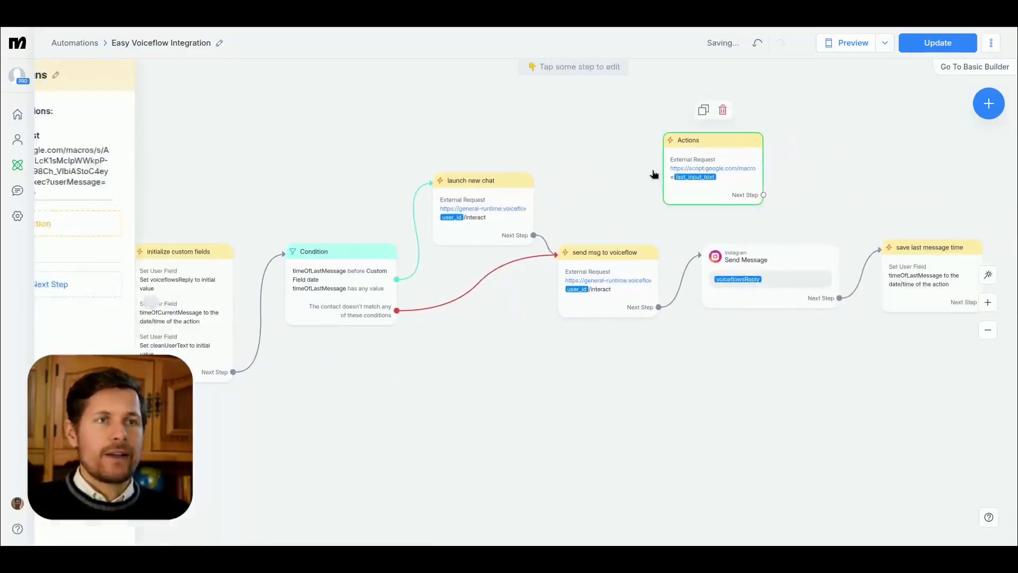
pyautogui.click(123, 174)
pyautogui.click(407, 153)
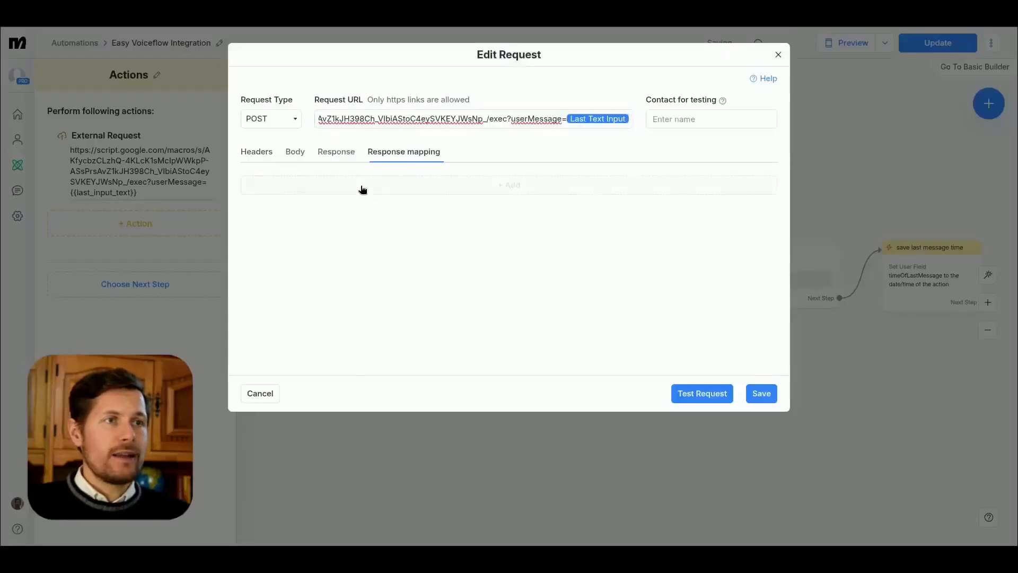
pyautogui.click(371, 200)
pyautogui.write('$.processedMessage')
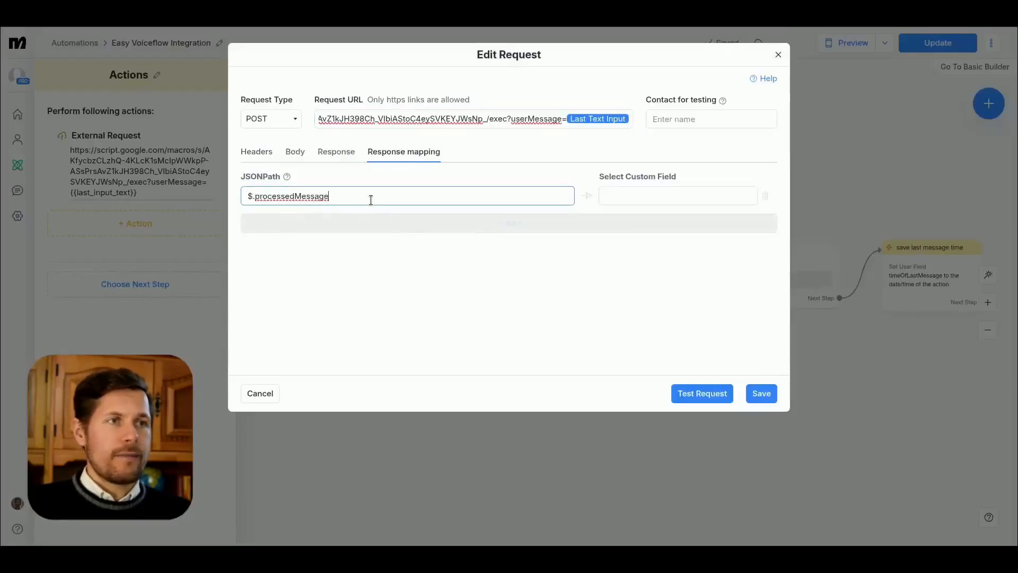
# Step: Assign the cleanUserText custom field to the response mapping and save the request
pyautogui.press('Tab')
pyautogui.write('{')
pyautogui.write('cle')
pyautogui.press('Return')
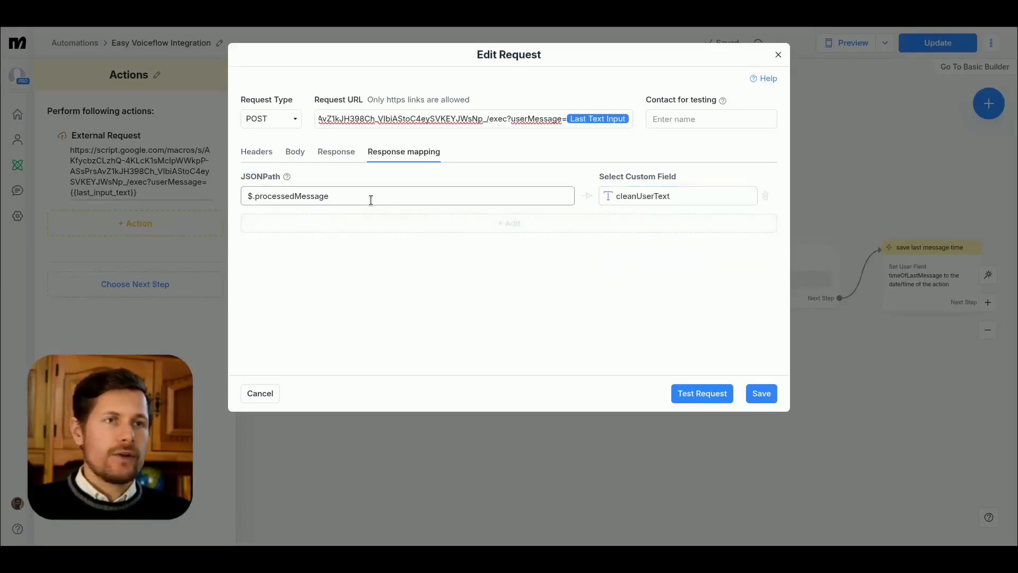
pyautogui.click(762, 392)
# Step: Rename the Actions step as "clean user input" and move it below the flow, between Condition and send msg to voiceflow
pyautogui.moveTo(721, 159); pyautogui.dragTo(676, 160)
pyautogui.click(156, 75)
pyautogui.click(117, 78)
pyautogui.doubleClick(117, 78)
pyautogui.write('clean user input')
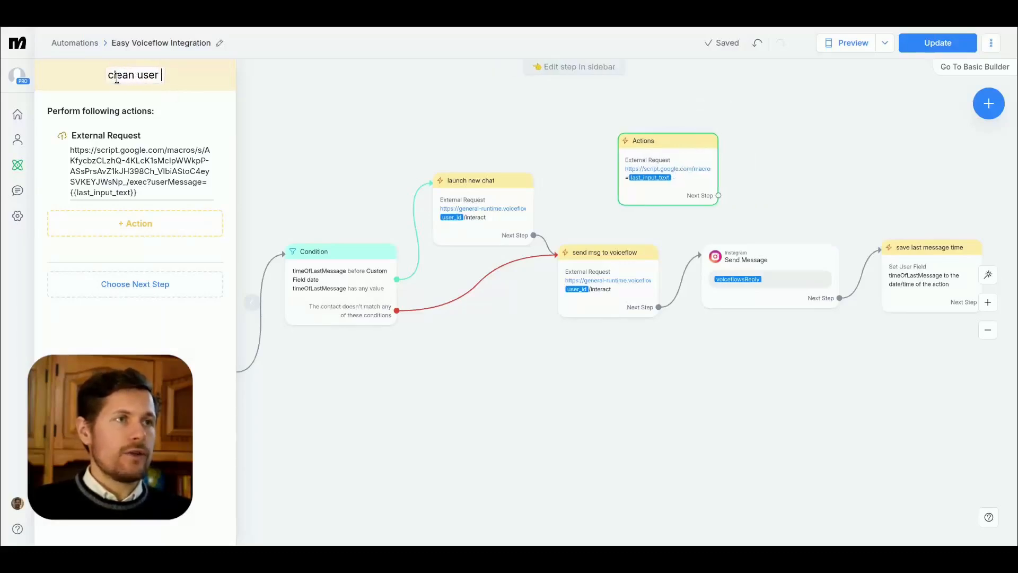
pyautogui.moveTo(687, 180); pyautogui.dragTo(573, 388)
pyautogui.moveTo(784, 419); pyautogui.dragTo(904, 375)
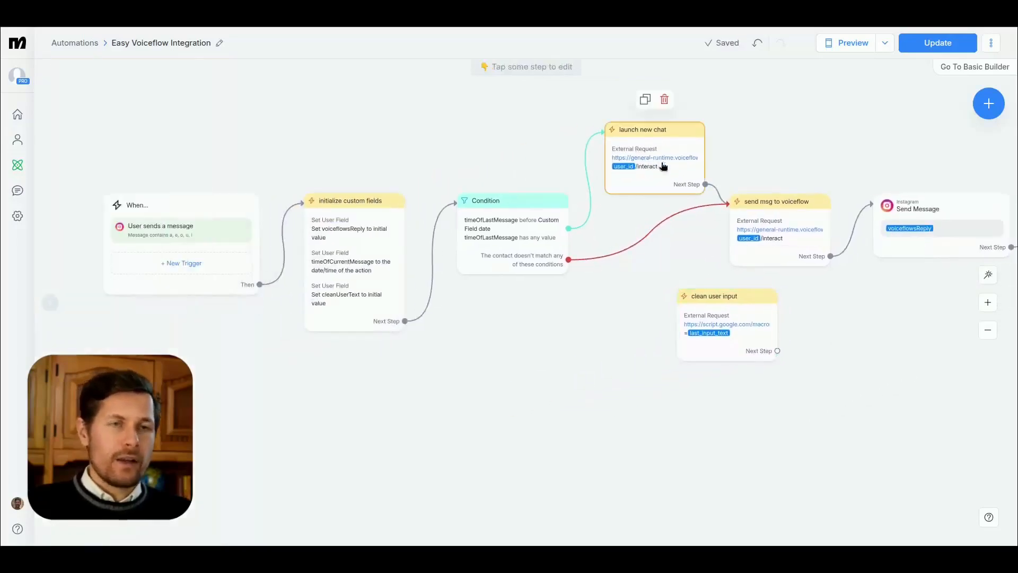
# Step: Route launch new chat and the Condition's non-matching branch into clean user input, and connect clean user input to send msg to voiceflow
pyautogui.click(787, 227)
pyautogui.click(705, 184)
pyautogui.moveTo(676, 301); pyautogui.dragTo(678, 301)
pyautogui.click(819, 321)
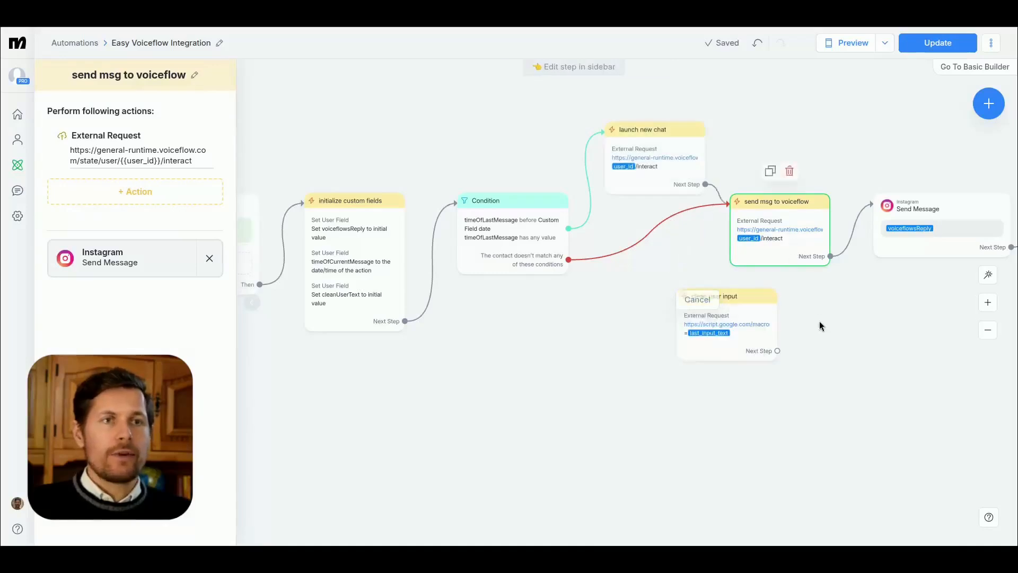
pyautogui.moveTo(776, 350); pyautogui.dragTo(732, 228)
pyautogui.click(718, 313)
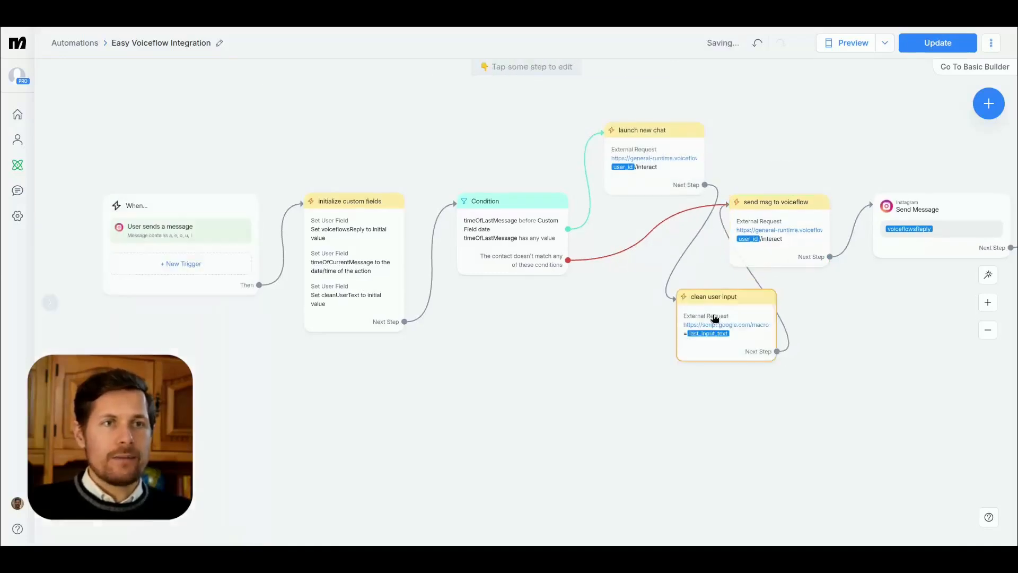
pyautogui.click(568, 260)
pyautogui.click(709, 323)
# Step: Rearrange the flow steps so clean user input sits in line between Condition and send msg to voiceflow
pyautogui.moveTo(709, 326); pyautogui.dragTo(696, 290)
pyautogui.moveTo(675, 174); pyautogui.dragTo(630, 158)
pyautogui.moveTo(498, 127); pyautogui.dragTo(602, 249)
pyautogui.moveTo(507, 245); pyautogui.dragTo(472, 260)
pyautogui.moveTo(690, 264); pyautogui.dragTo(665, 229)
pyautogui.moveTo(173, 150); pyautogui.dragTo(352, 289)
pyautogui.moveTo(363, 281); pyautogui.dragTo(279, 278)
pyautogui.moveTo(504, 277); pyautogui.dragTo(455, 276)
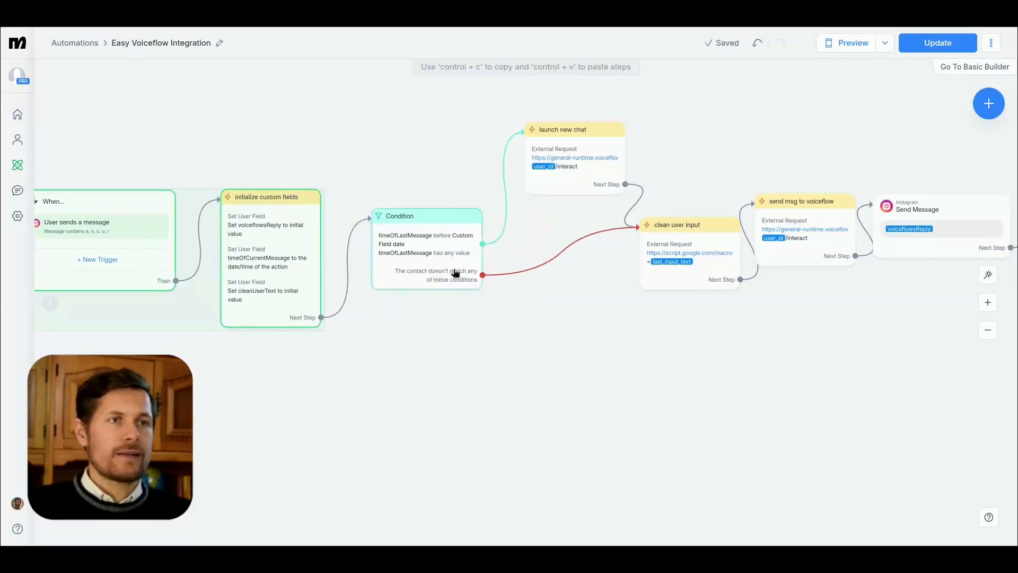
pyautogui.moveTo(602, 332); pyautogui.dragTo(536, 349)
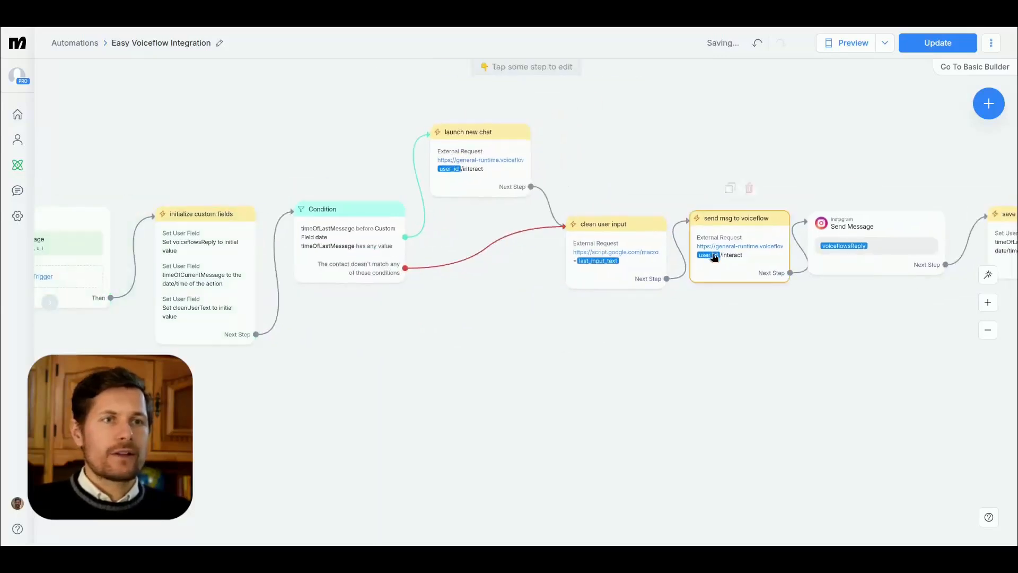
# Step: Replace the Last Text Input payload with the cleanUserText field in the request body of send msg to voiceflow
pyautogui.click(637, 281)
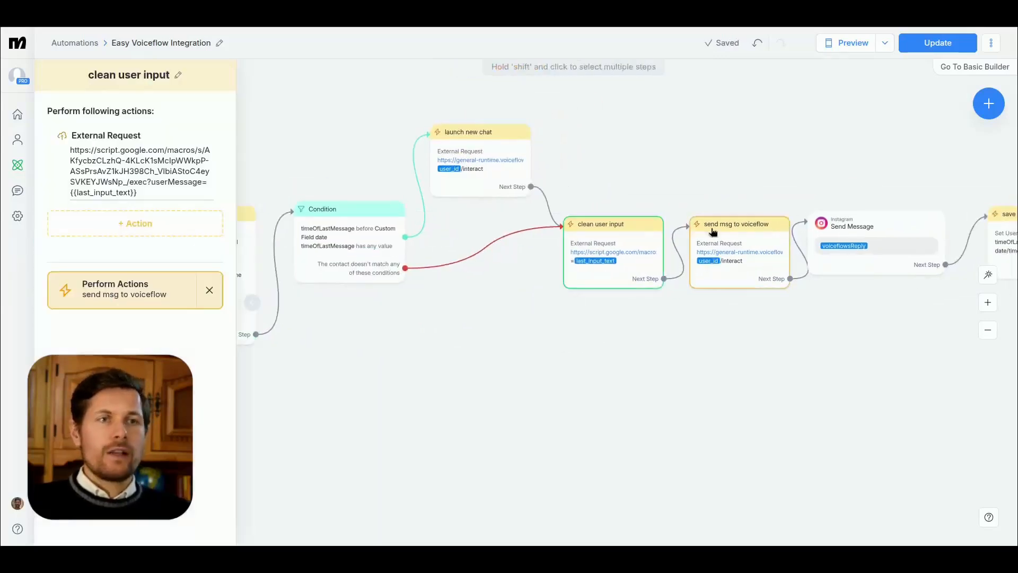
pyautogui.click(735, 240)
pyautogui.click(134, 148)
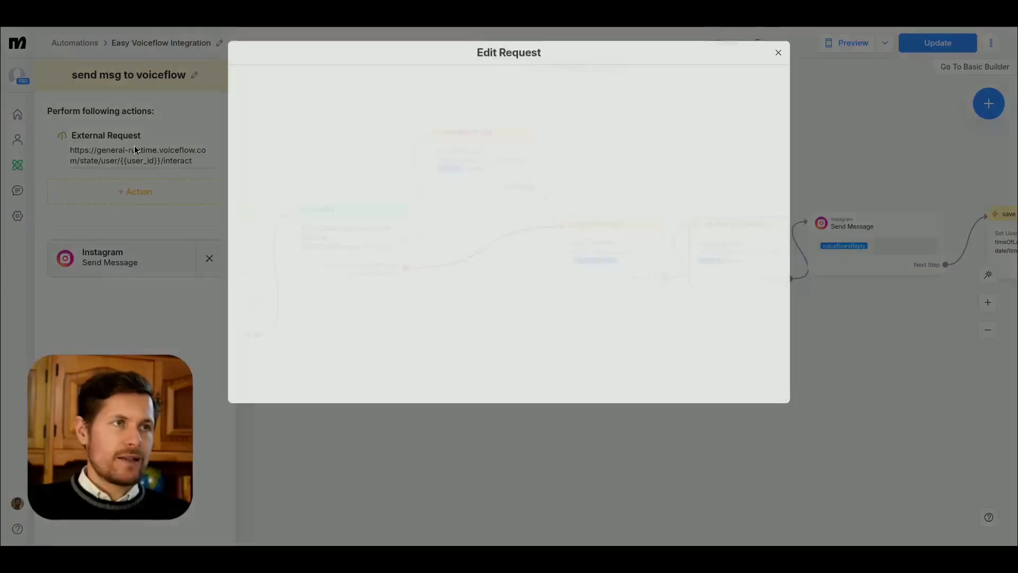
pyautogui.click(298, 151)
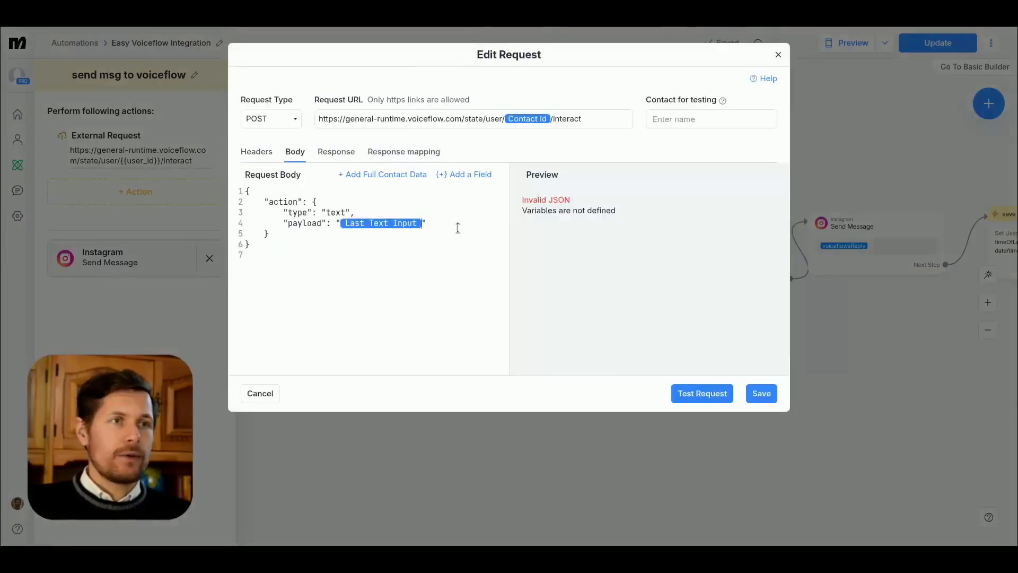
pyautogui.press('BackSpace')
pyautogui.write('!c')
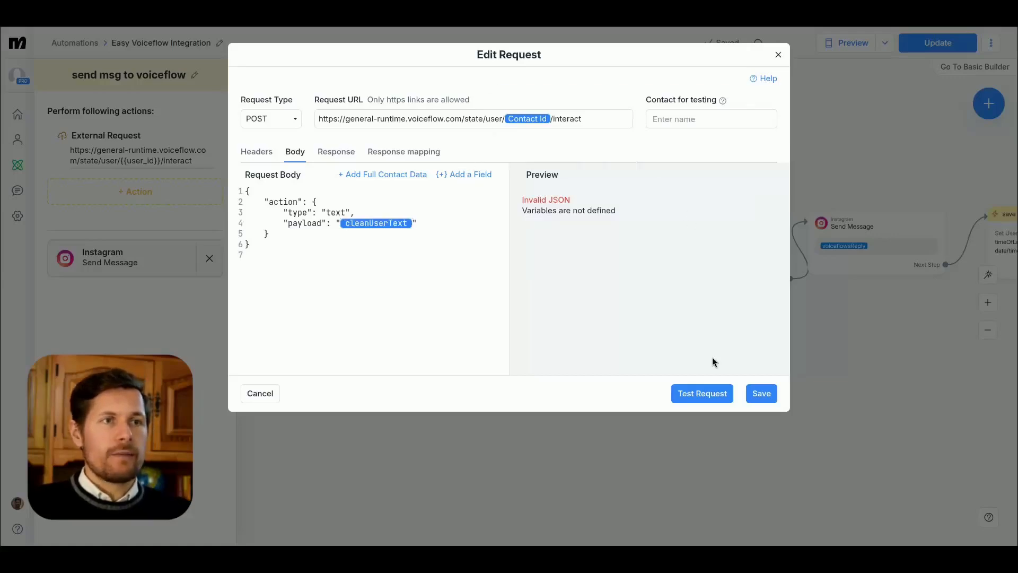
# Step: Select a test contact, check the payload in the body preview, and save the send msg to voiceflow request
pyautogui.click(675, 117)
pyautogui.write('rob')
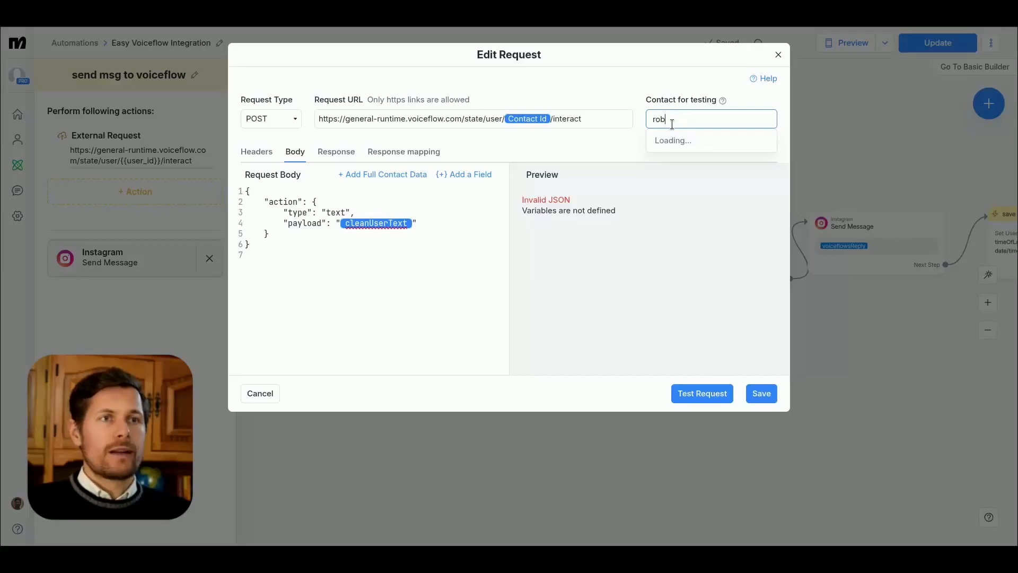
pyautogui.click(675, 143)
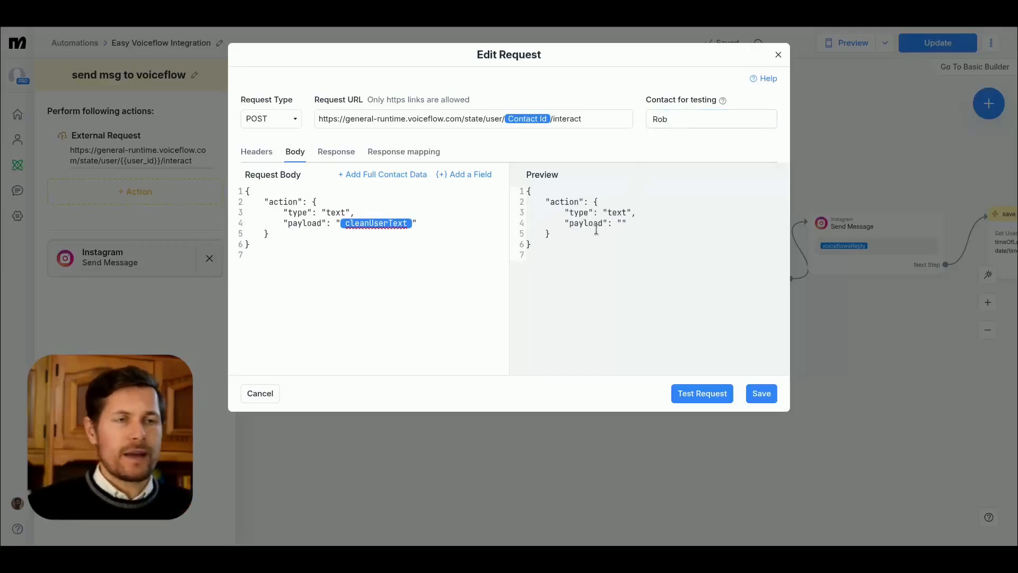
pyautogui.moveTo(626, 223); pyautogui.dragTo(596, 223)
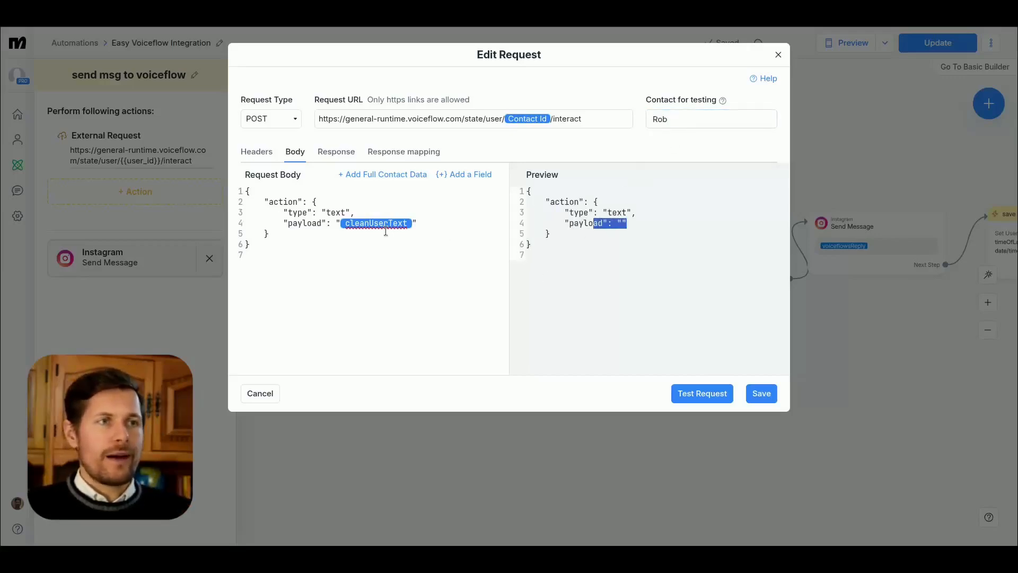
pyautogui.click(761, 393)
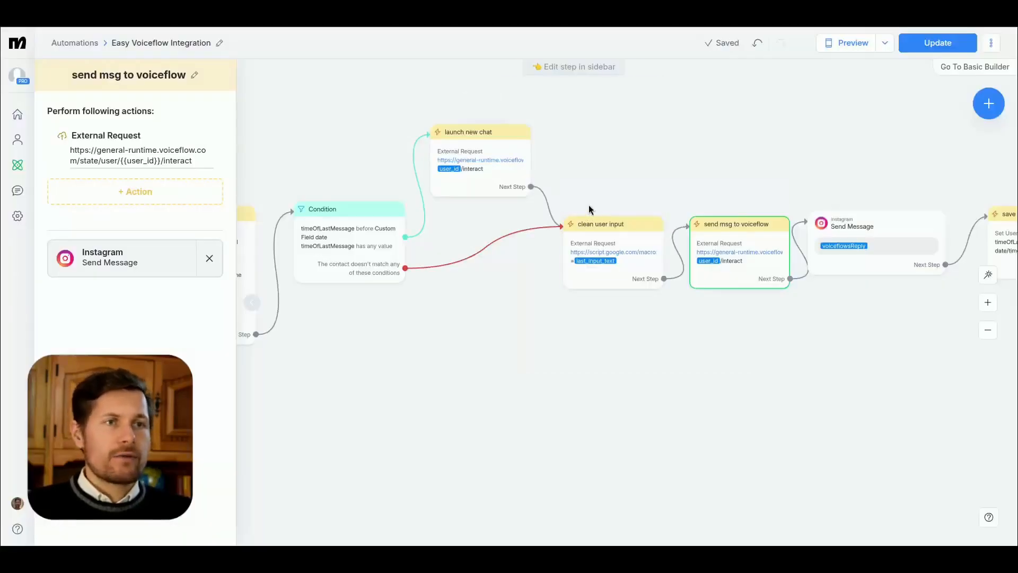
# Step: Reopen the external request of clean user input, choose the test contact and run a test request
pyautogui.click(622, 252)
pyautogui.click(177, 161)
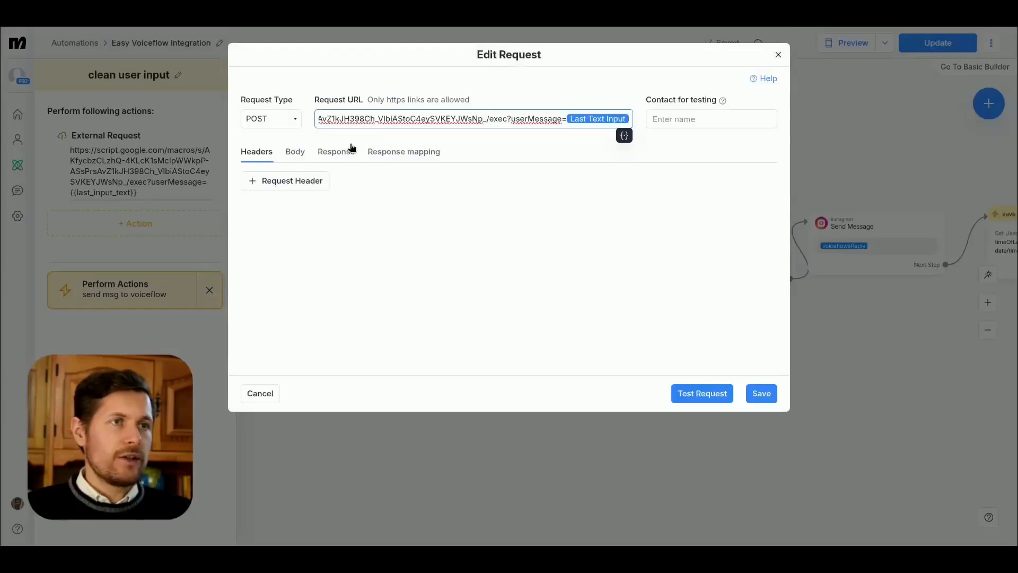
pyautogui.click(666, 120)
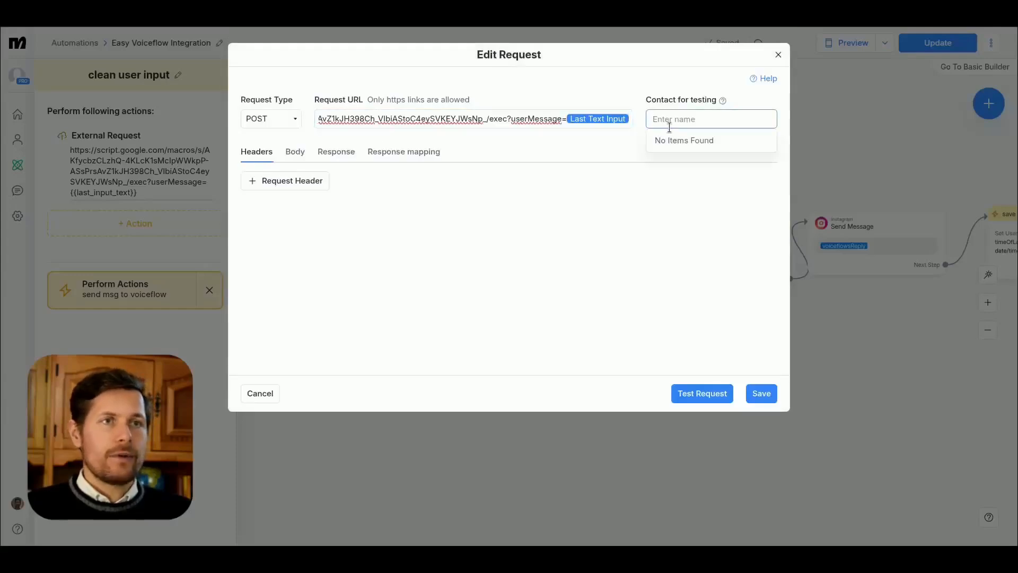
pyautogui.write('rob')
pyautogui.click(669, 137)
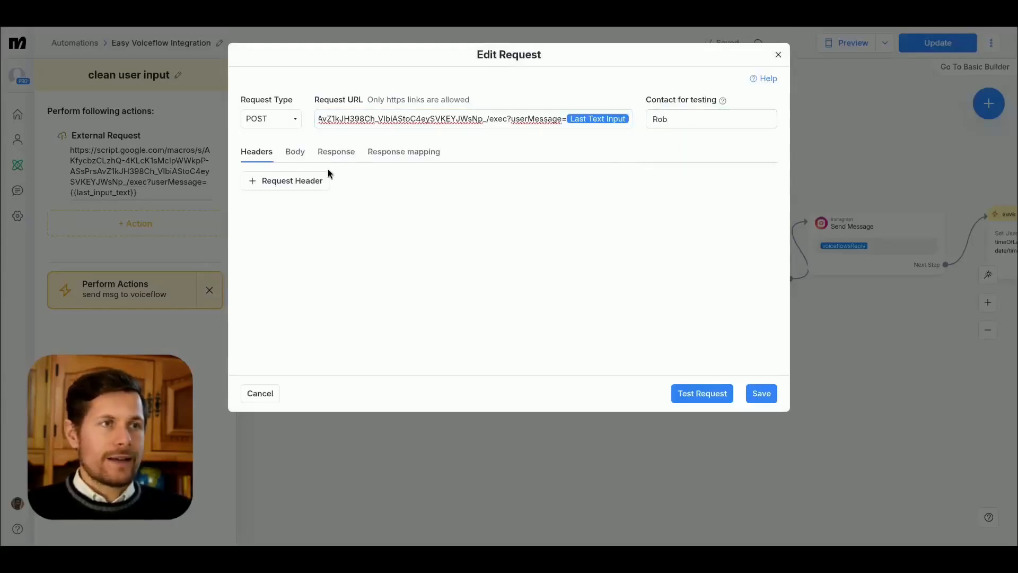
pyautogui.click(336, 152)
pyautogui.click(711, 397)
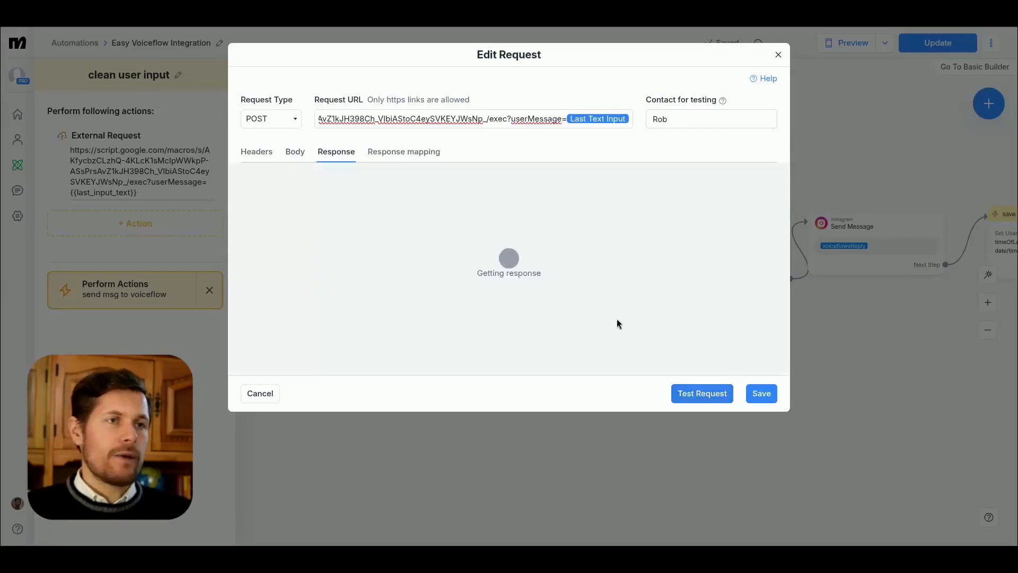
# Step: Set the request type to GET, rerun the test and compare its response body with the original multi-line Instagram message
pyautogui.click(255, 118)
pyautogui.click(716, 395)
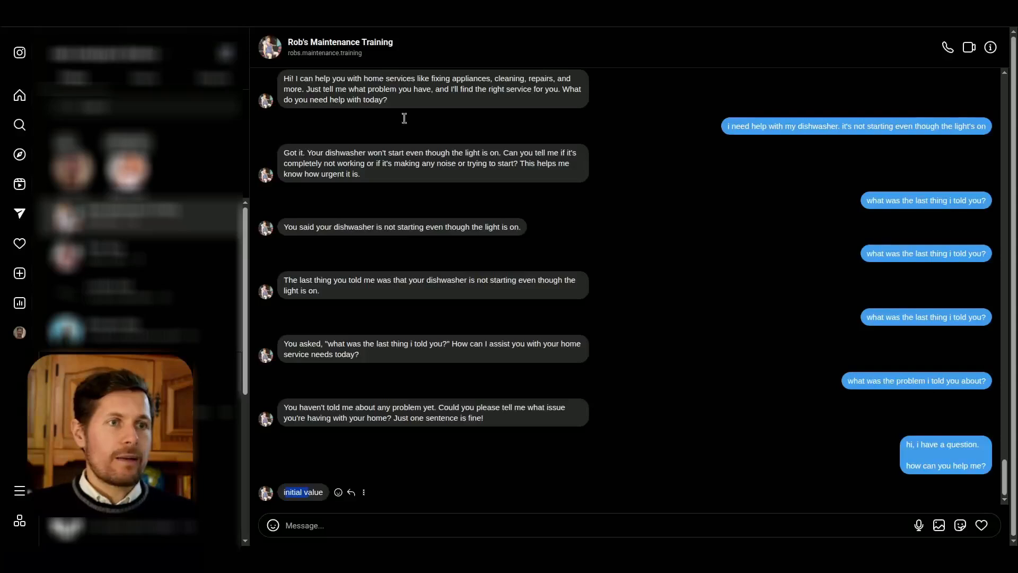
pyautogui.moveTo(910, 446); pyautogui.dragTo(986, 466)
pyautogui.click(958, 447)
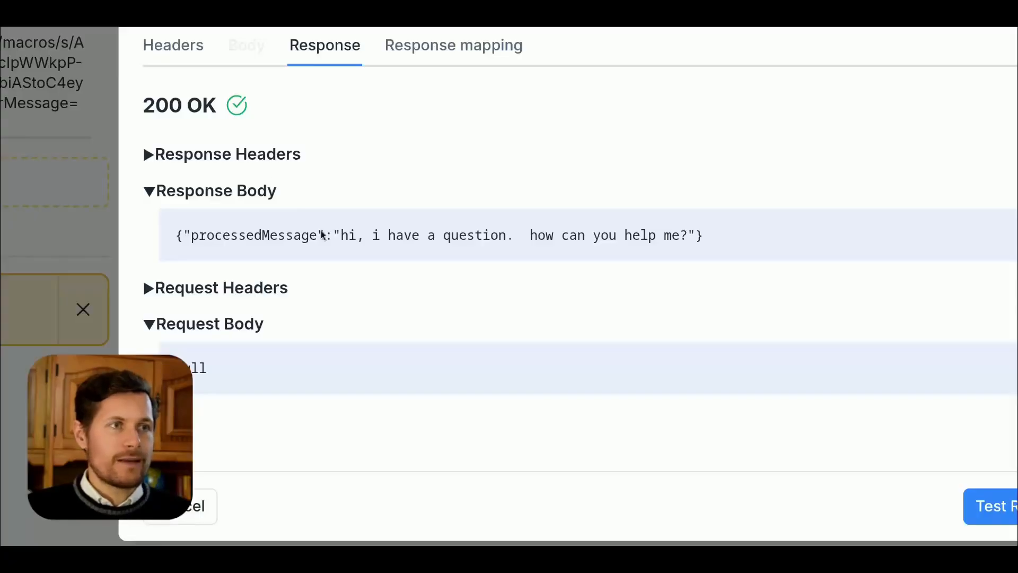
pyautogui.moveTo(513, 242); pyautogui.dragTo(521, 240)
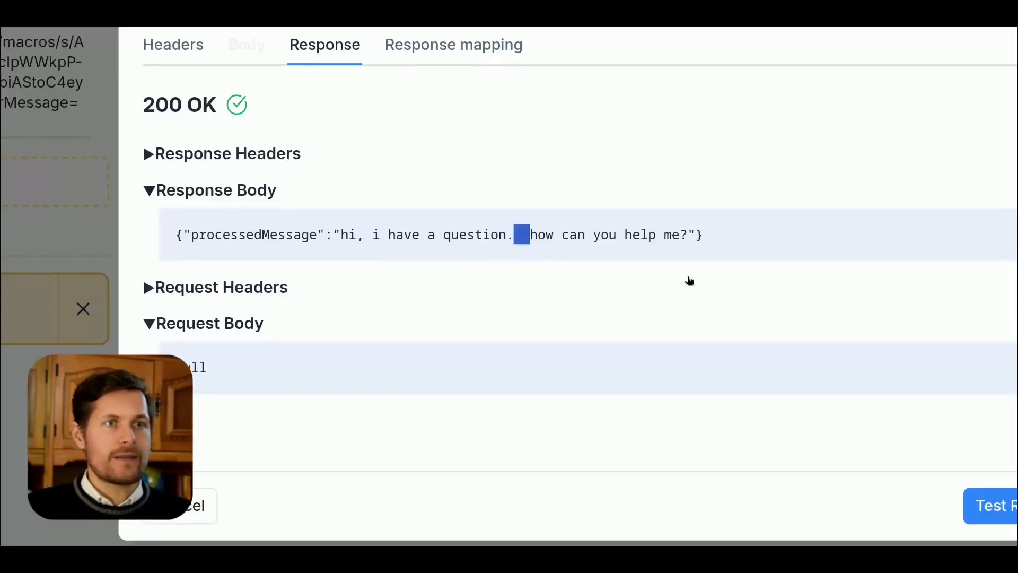
pyautogui.click(689, 280)
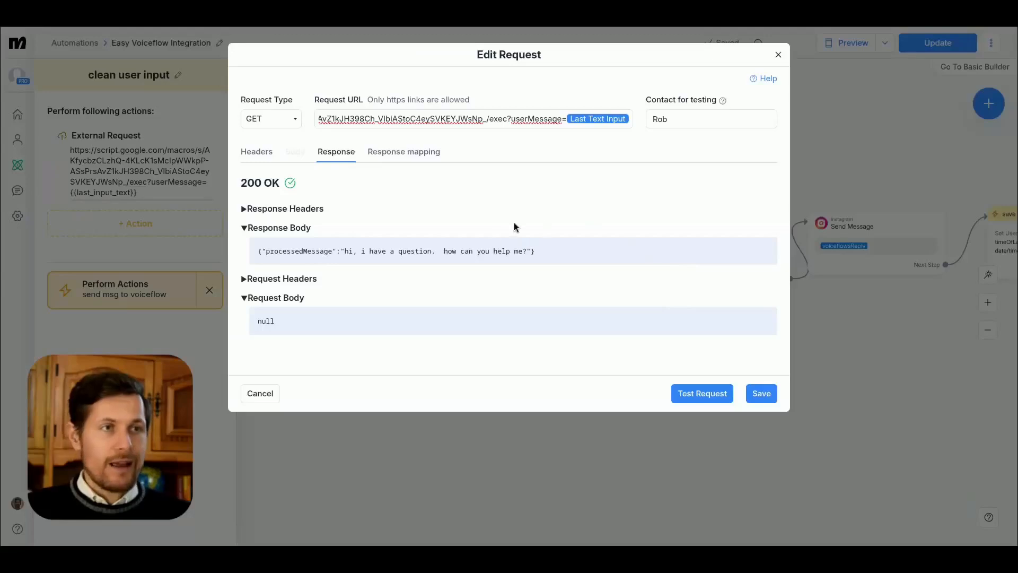
# Step: Save the clean user input request and update the live version of the automation
pyautogui.click(759, 393)
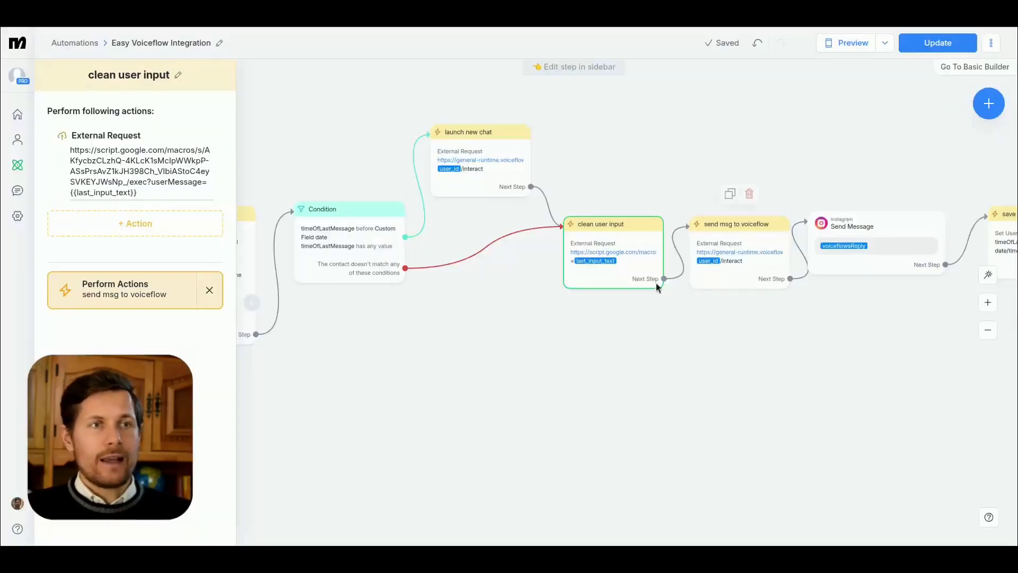
pyautogui.click(942, 49)
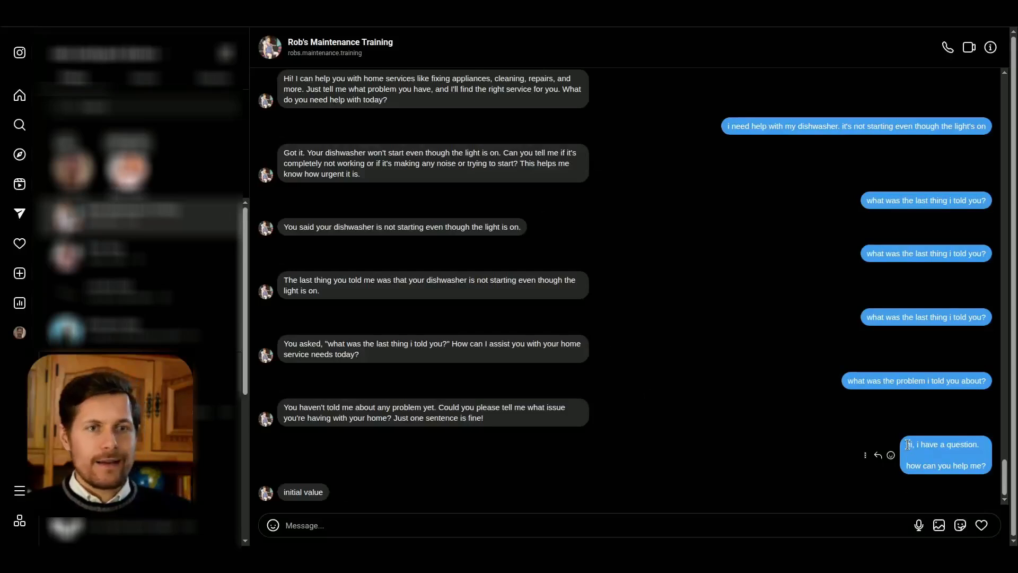
# Step: Switch to the Instagram chat, resend the multi-line "hi, i have a question. how can you help me?" message and read the reply
pyautogui.moveTo(908, 445)
pyautogui.mouseDown()
pyautogui.moveTo(974, 478)
pyautogui.moveTo(909, 448)
pyautogui.mouseUp()
pyautogui.hotkey('ctrl', 'c')
pyautogui.click(724, 520)
pyautogui.hotkey('ctrl', 'v')
pyautogui.press('Return')
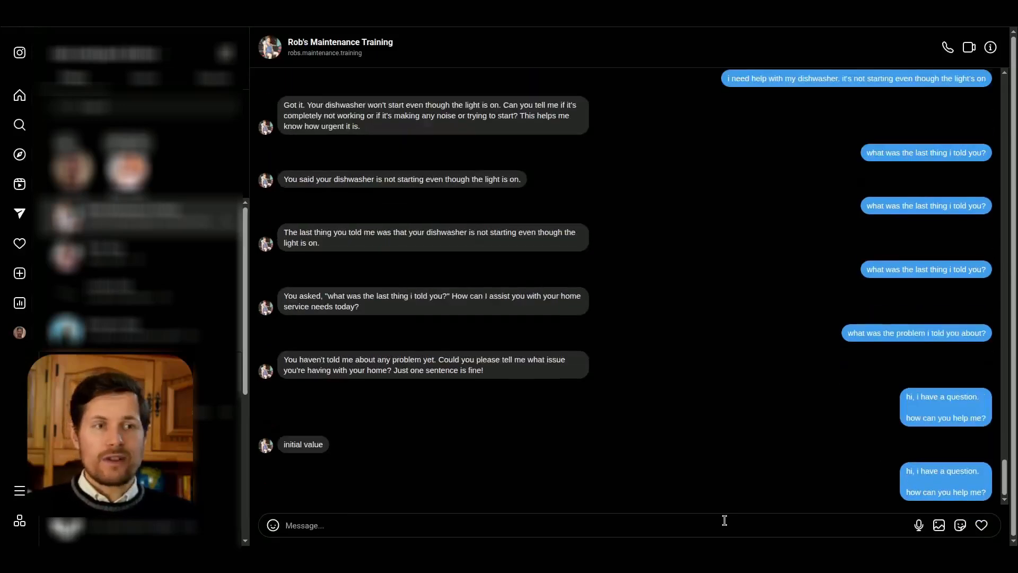
pyautogui.moveTo(294, 471); pyautogui.dragTo(473, 482)
pyautogui.click(493, 478)
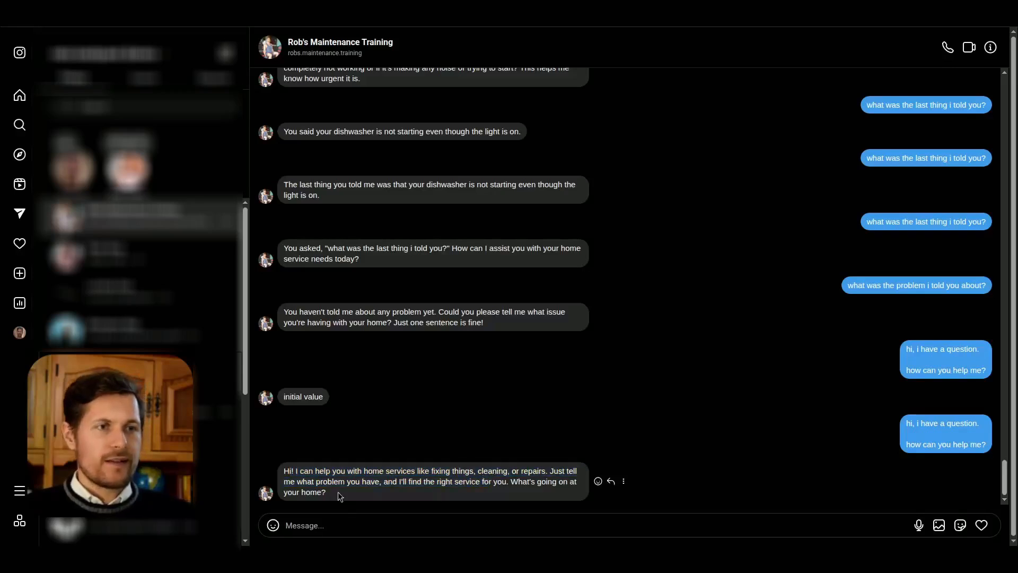
pyautogui.moveTo(338, 492); pyautogui.dragTo(339, 479)
pyautogui.click(357, 478)
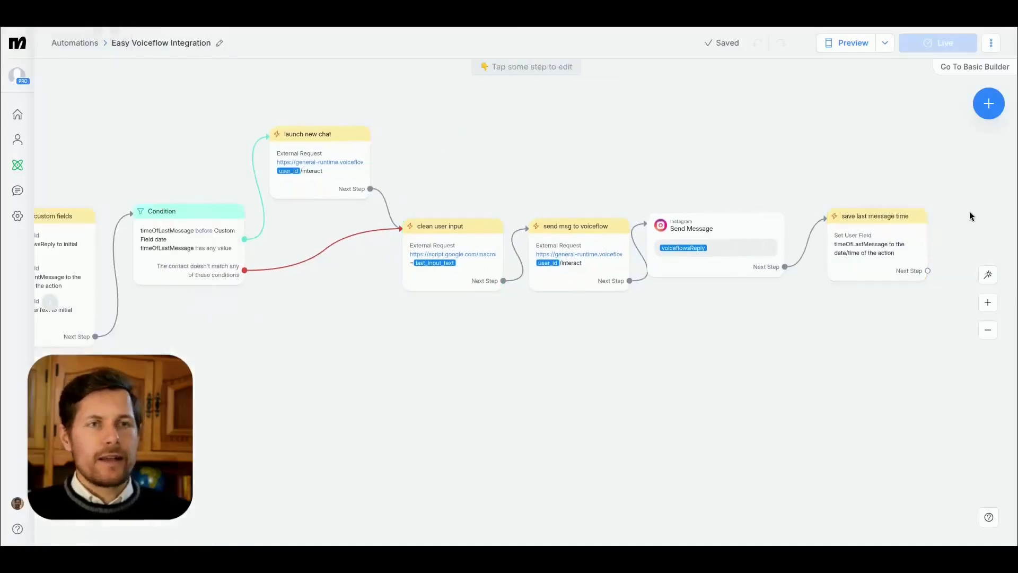
# Step: Back in Manychat, space the last steps of the flow slightly further apart on the canvas
pyautogui.moveTo(961, 203); pyautogui.dragTo(716, 269)
pyautogui.moveTo(713, 271)
pyautogui.mouseDown()
pyautogui.moveTo(736, 271)
pyautogui.moveTo(727, 270)
pyautogui.mouseUp()
pyautogui.moveTo(487, 409); pyautogui.dragTo(543, 436)
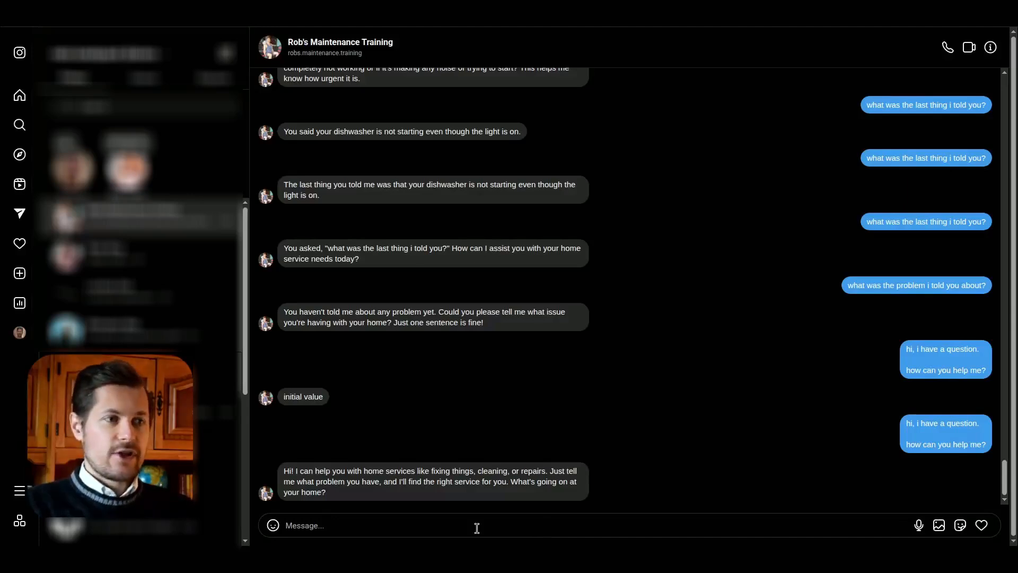
# Step: Switch to the Instagram chat and send the message "hey my dishwasher doesn't work"
pyautogui.write('hey my')
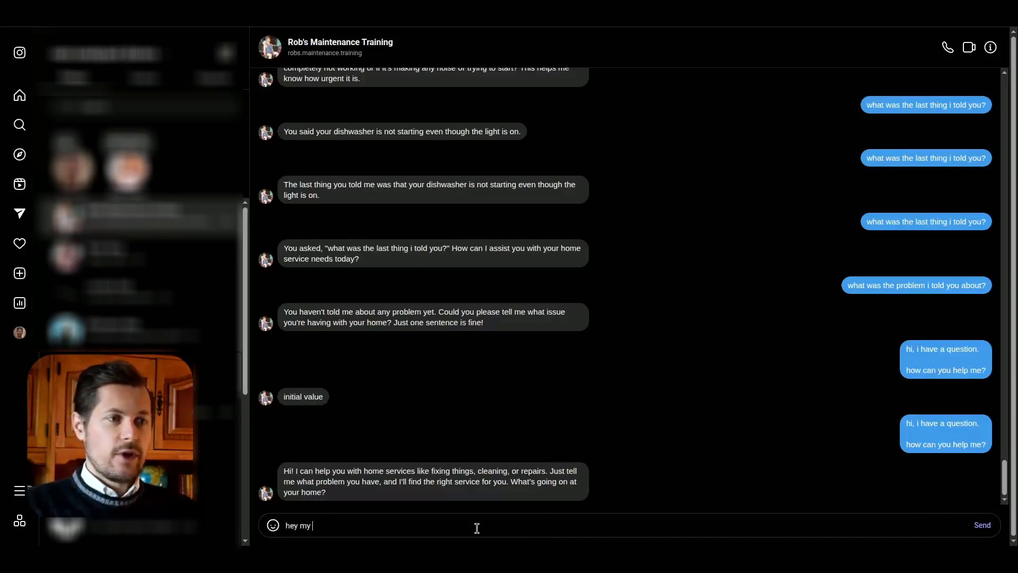
pyautogui.write("dishwasher doesn't work")
pyautogui.press('Return')
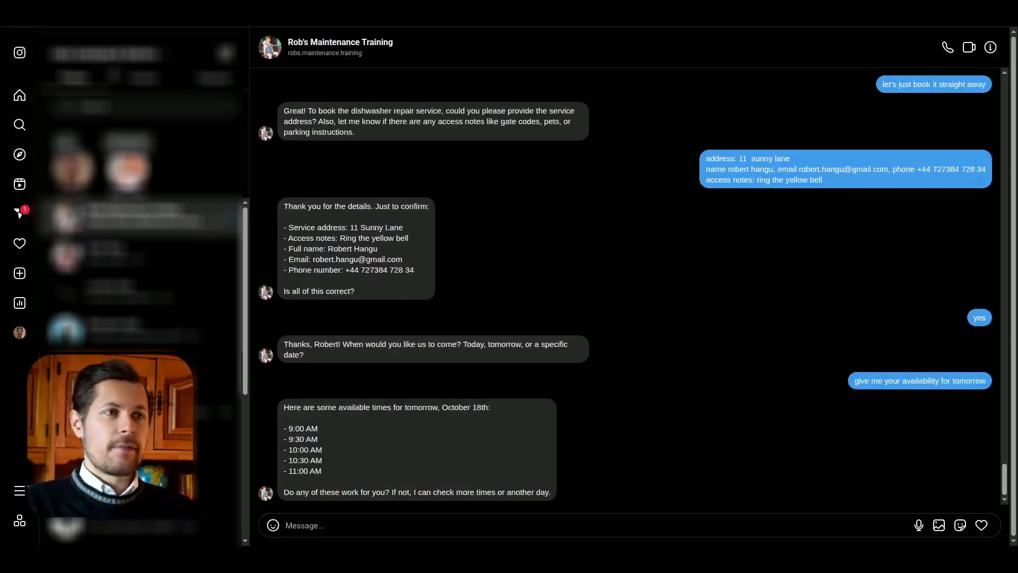
# Step: Review the bot's booking details and offered time slots, and answer with "9am"
pyautogui.moveTo(284, 198); pyautogui.dragTo(364, 259)
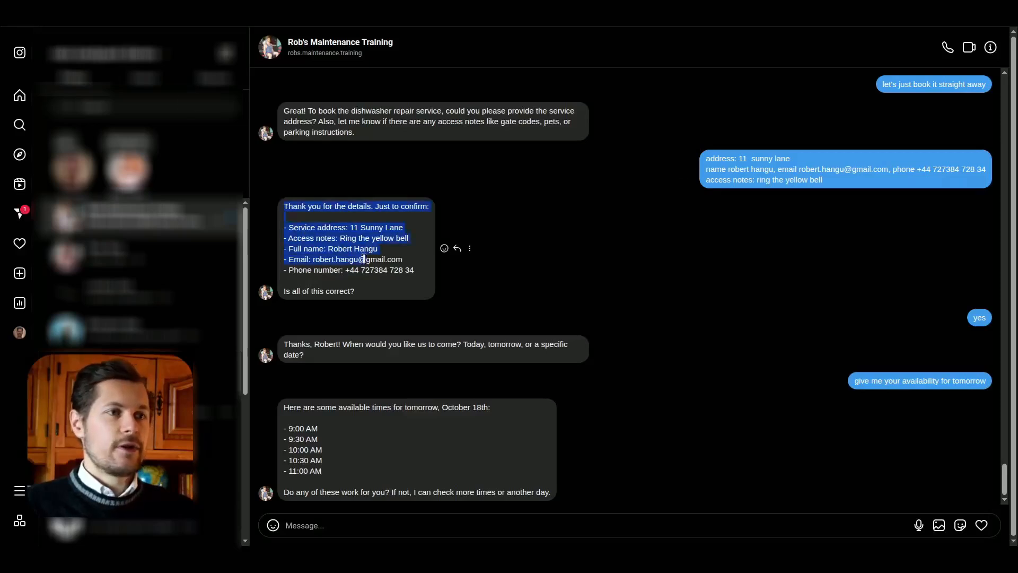
pyautogui.click(364, 260)
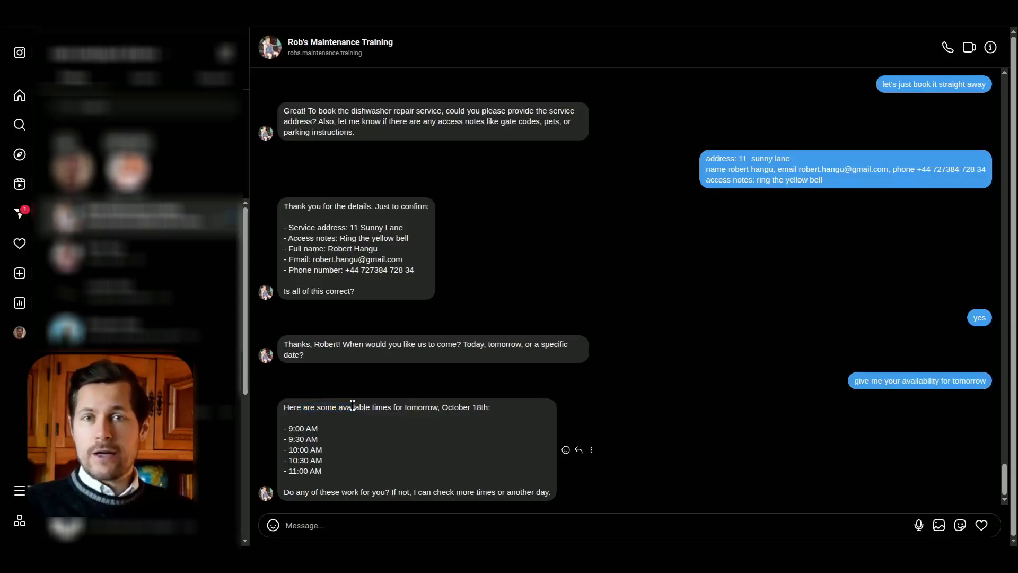
pyautogui.moveTo(296, 431); pyautogui.dragTo(327, 472)
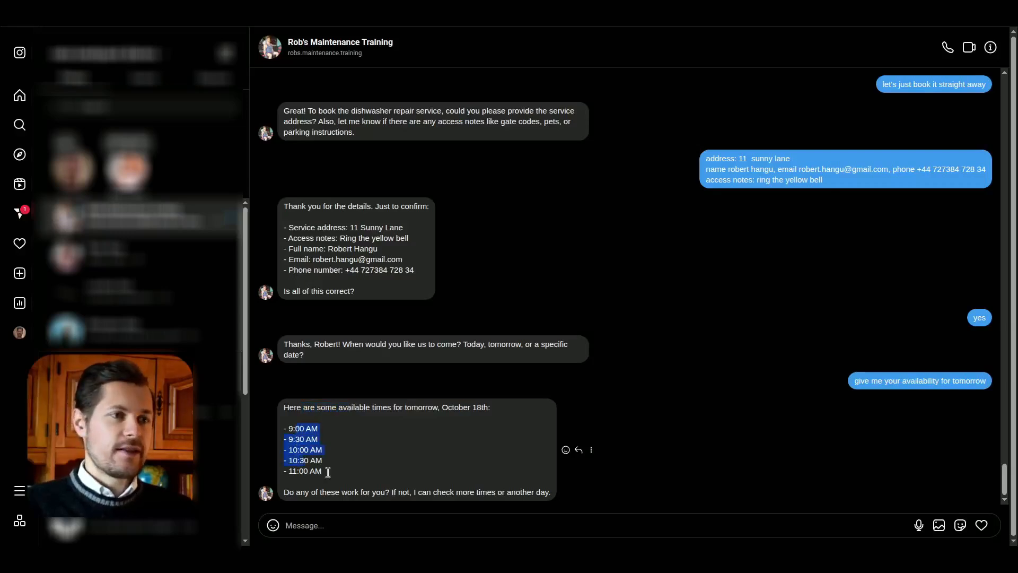
pyautogui.click(377, 479)
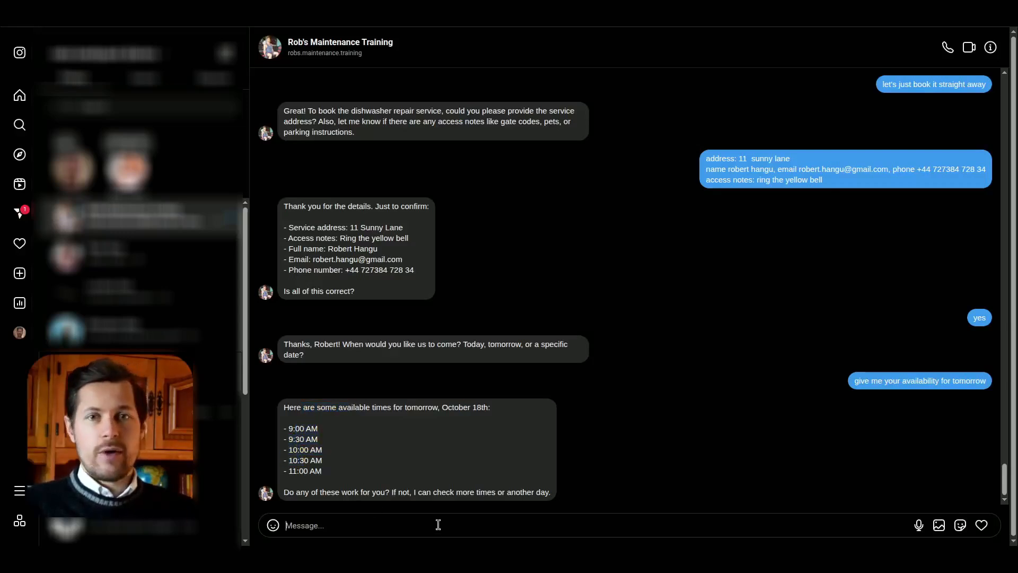
pyautogui.write('90')
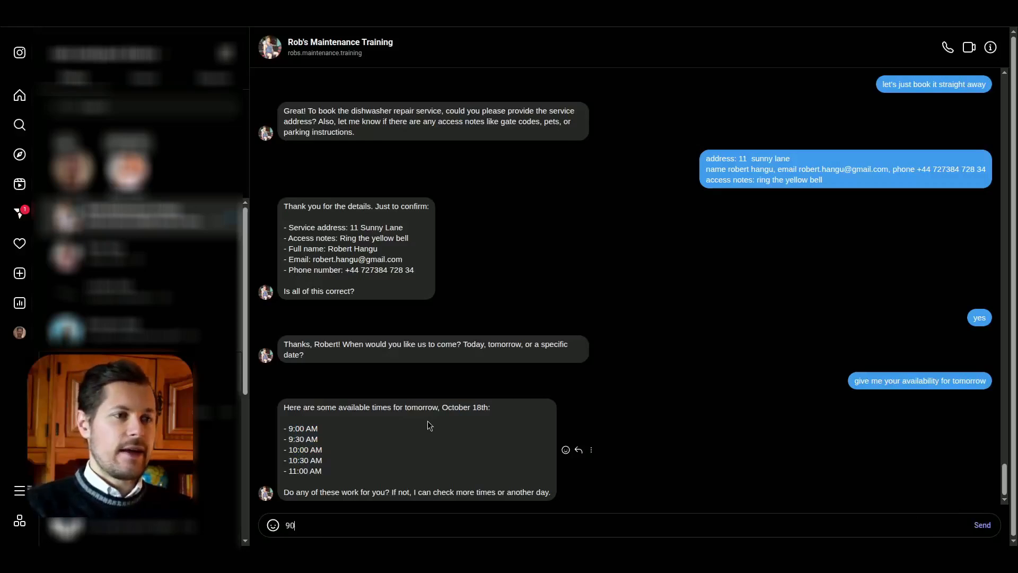
pyautogui.press('BackSpace')
pyautogui.write('am')
pyautogui.press('Return')
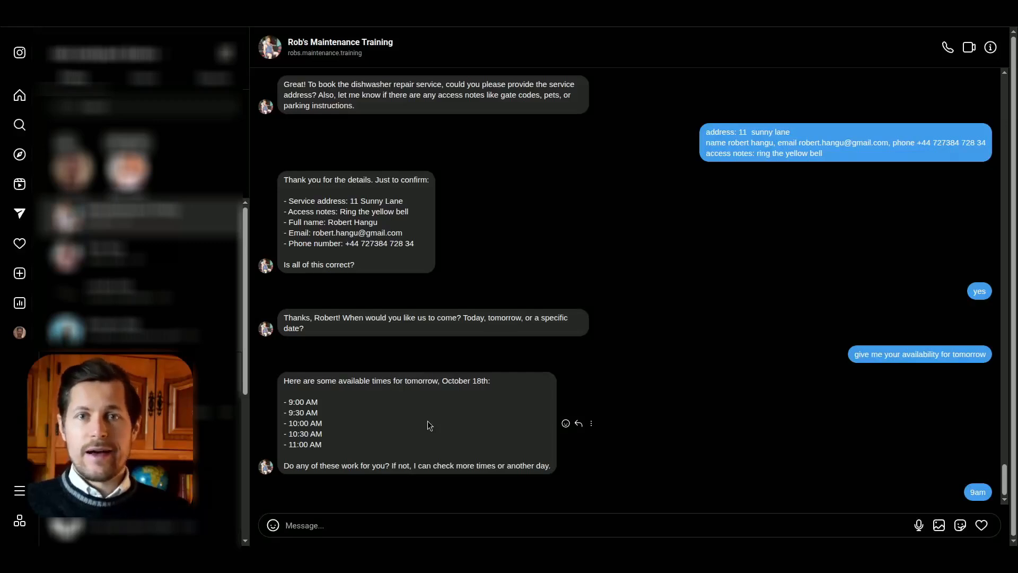
pyautogui.moveTo(283, 492); pyautogui.dragTo(324, 492)
pyautogui.click(296, 492)
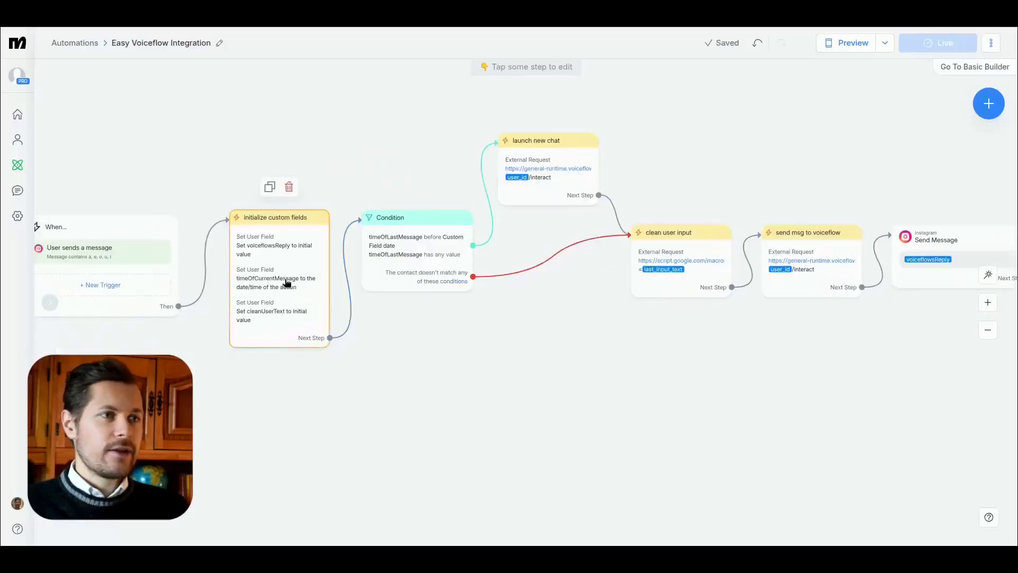
# Step: Switch back to Manychat and open the initialize custom fields step
pyautogui.click(287, 282)
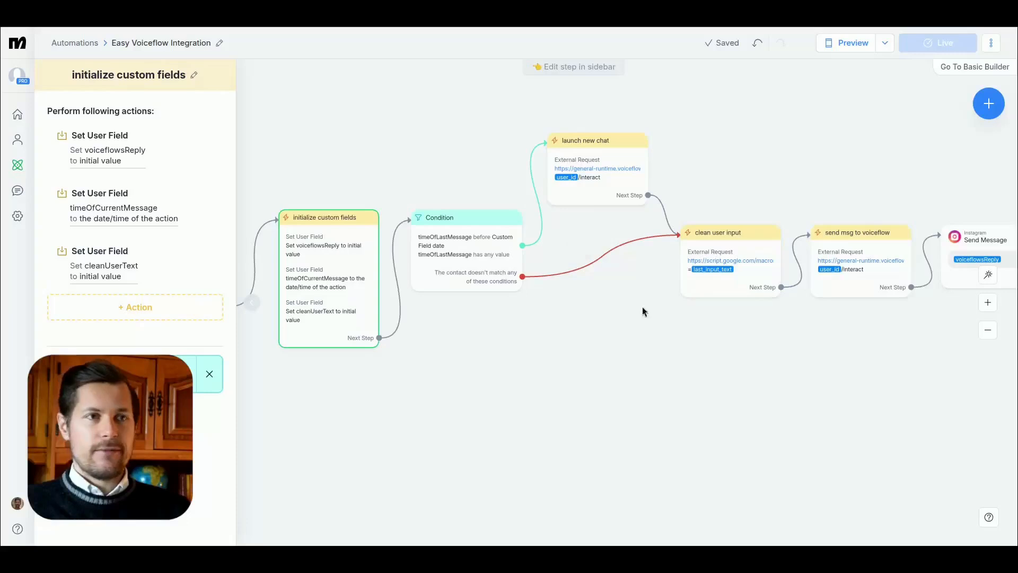
# Step: Look over the clean user input step, then check the response mapping of the send msg to voiceflow request and close it
pyautogui.click(742, 255)
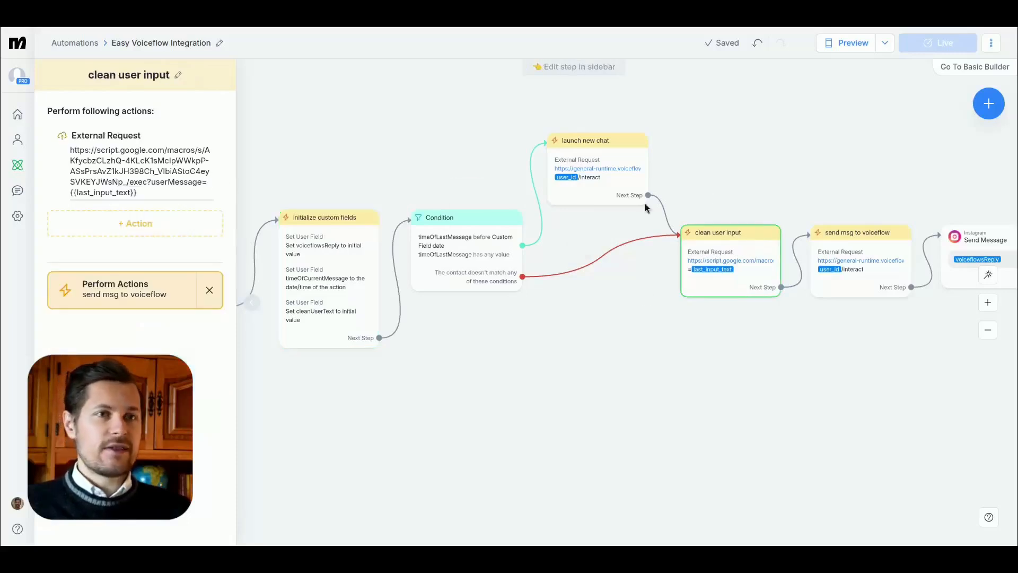
pyautogui.click(862, 262)
pyautogui.moveTo(852, 388); pyautogui.dragTo(701, 393)
pyautogui.click(681, 273)
pyautogui.click(140, 147)
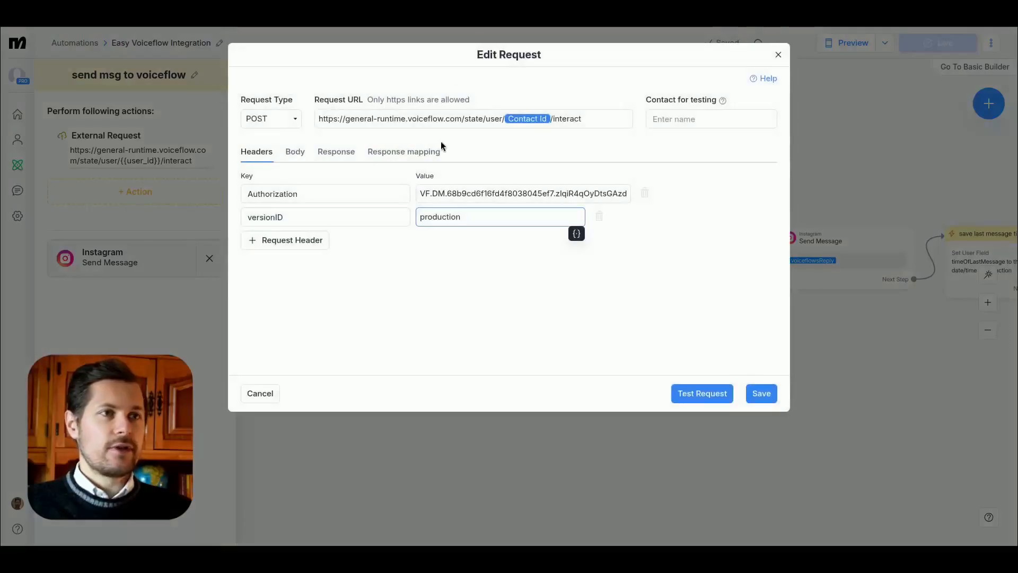
pyautogui.click(424, 152)
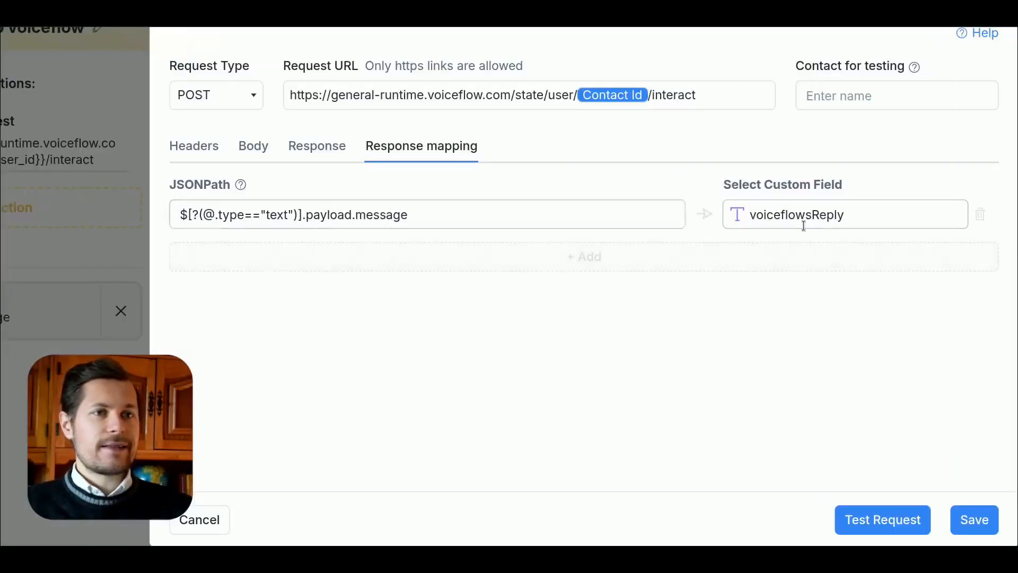
pyautogui.click(615, 194)
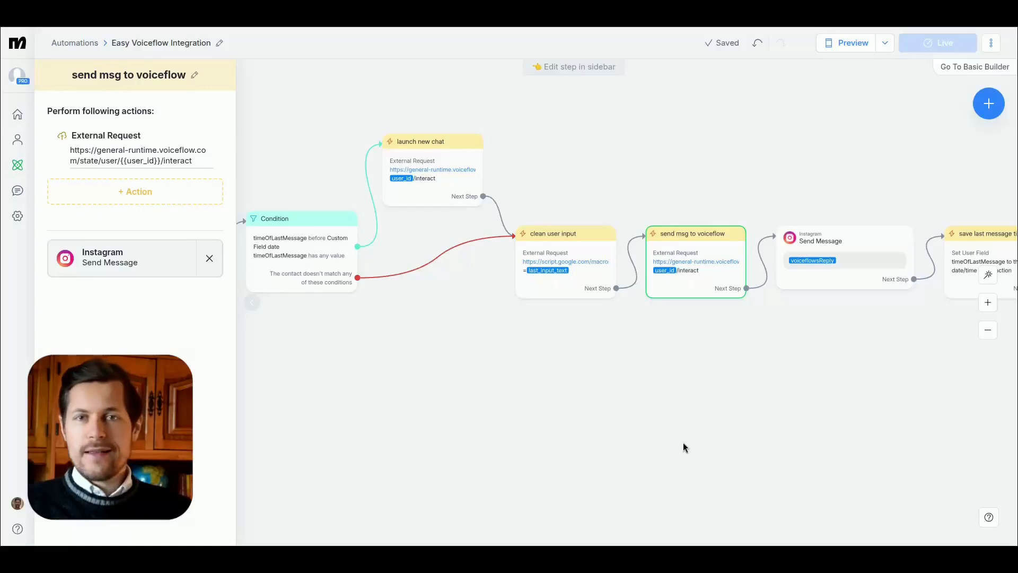
# Step: Go to the Manychat settings logs and show the general details of the most recent "Response is null" error
pyautogui.click(43, 221)
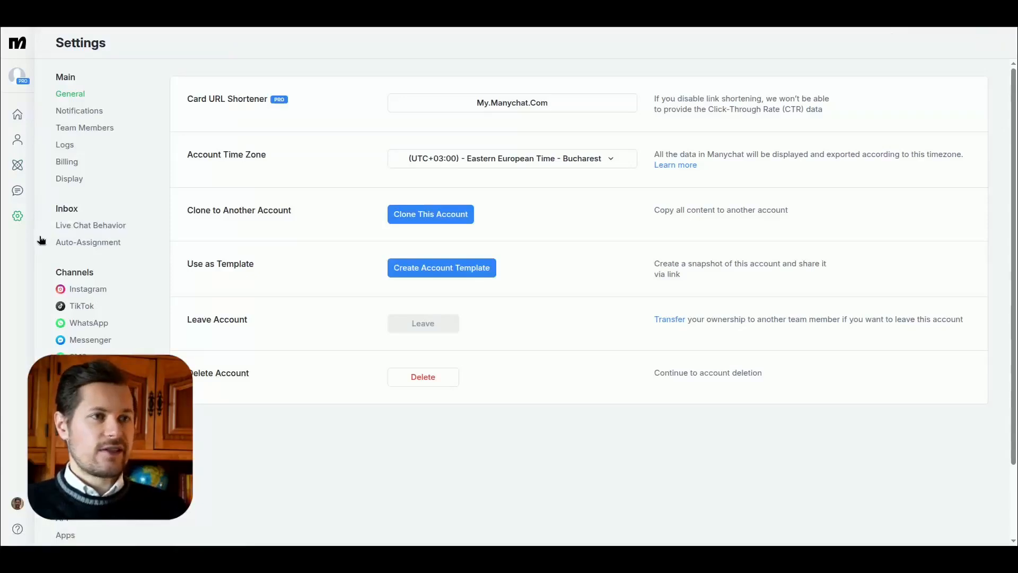
pyautogui.click(62, 144)
pyautogui.moveTo(966, 165); pyautogui.dragTo(917, 163)
pyautogui.click(801, 56)
pyautogui.click(391, 177)
pyautogui.click(248, 197)
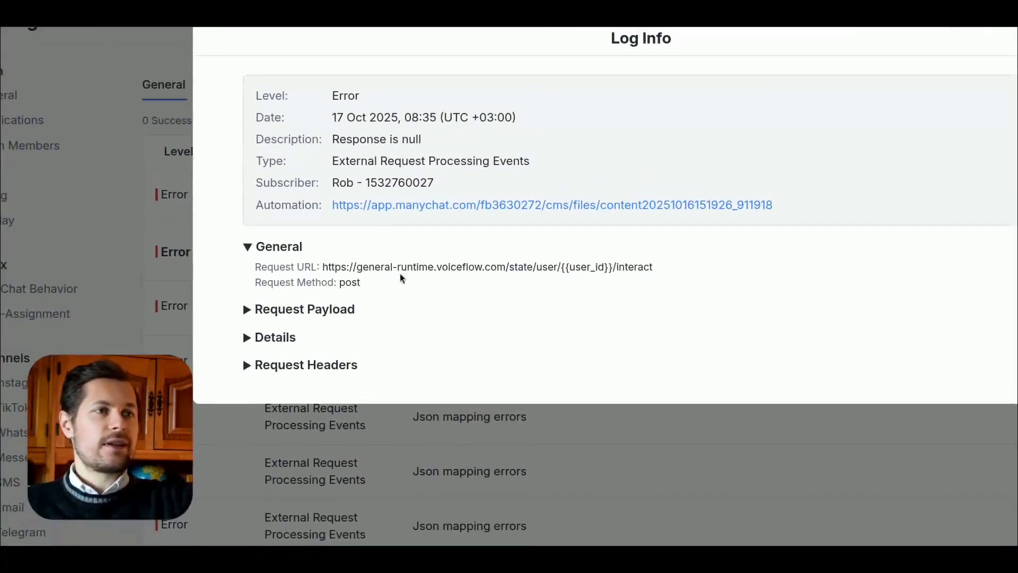
# Step: Examine the error's description, request payload, details and request headers in the log entry
pyautogui.moveTo(437, 141); pyautogui.dragTo(348, 140)
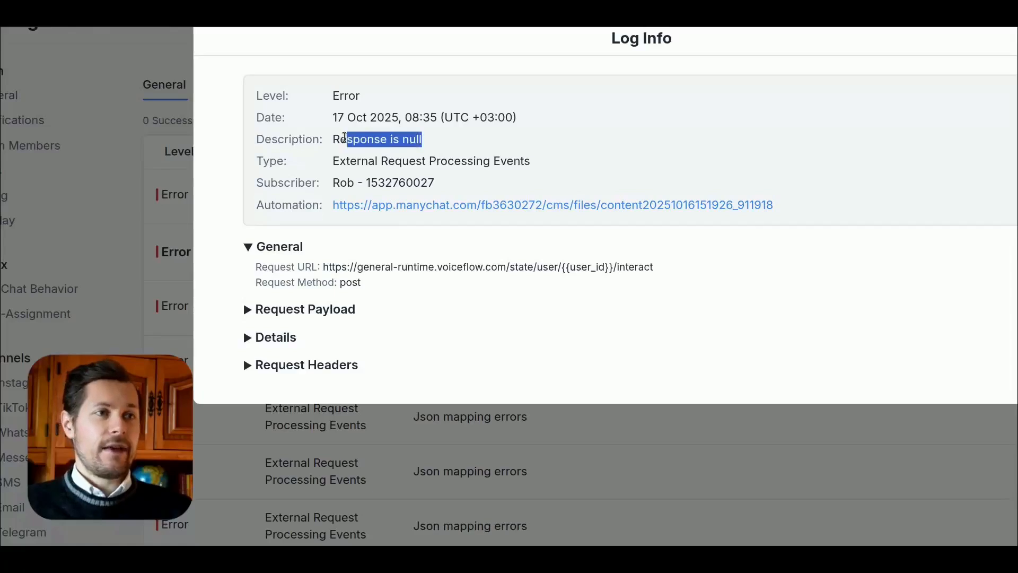
pyautogui.click(247, 310)
pyautogui.scroll(-3, 247, 309)
pyautogui.moveTo(291, 232); pyautogui.dragTo(307, 280)
pyautogui.click(276, 305)
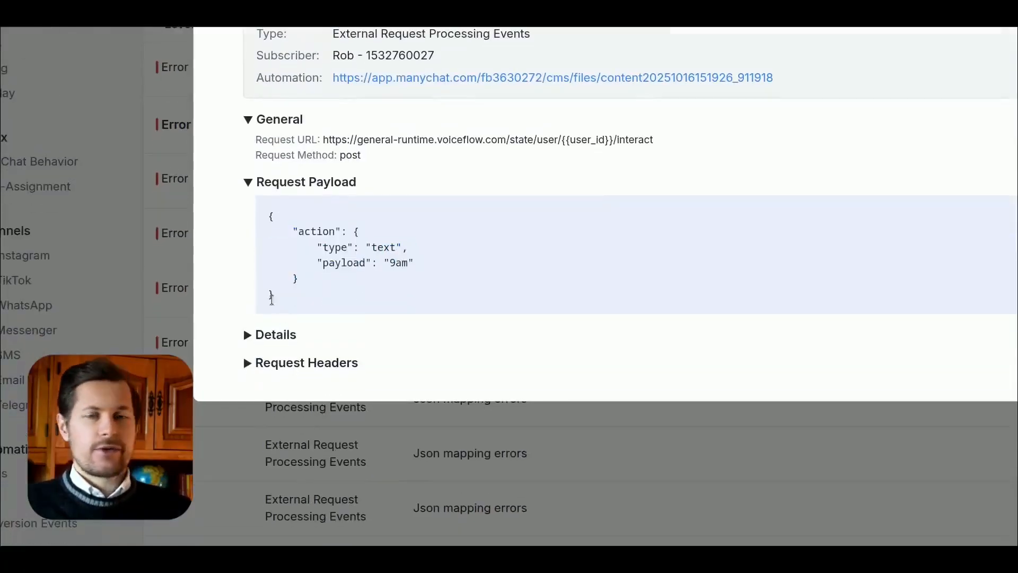
pyautogui.click(247, 334)
pyautogui.click(245, 393)
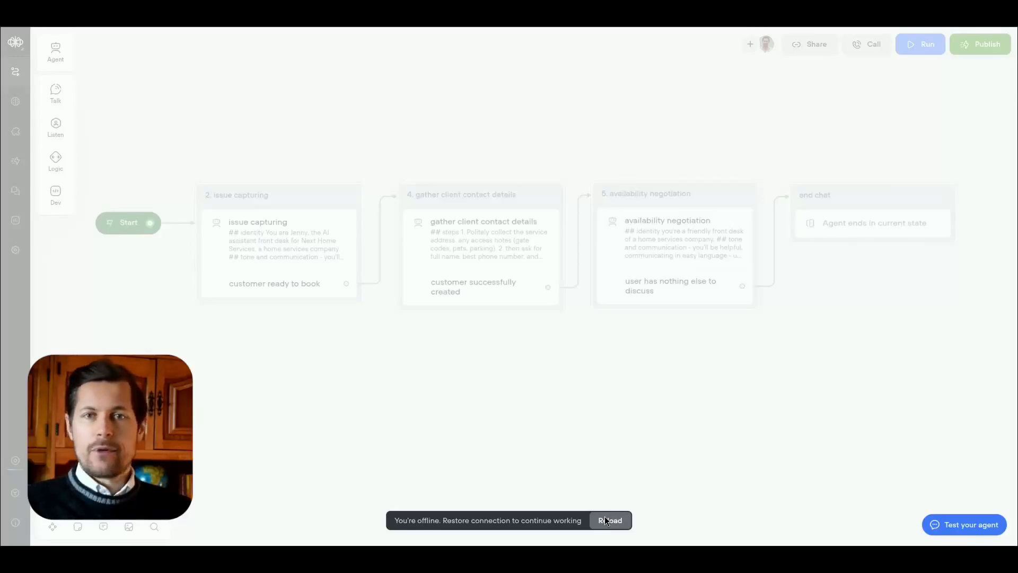
# Step: Switch to Voiceflow, reload the project, show the Oct 17, 2025, 8:31 am transcript and enlarge its conversation area
pyautogui.click(610, 520)
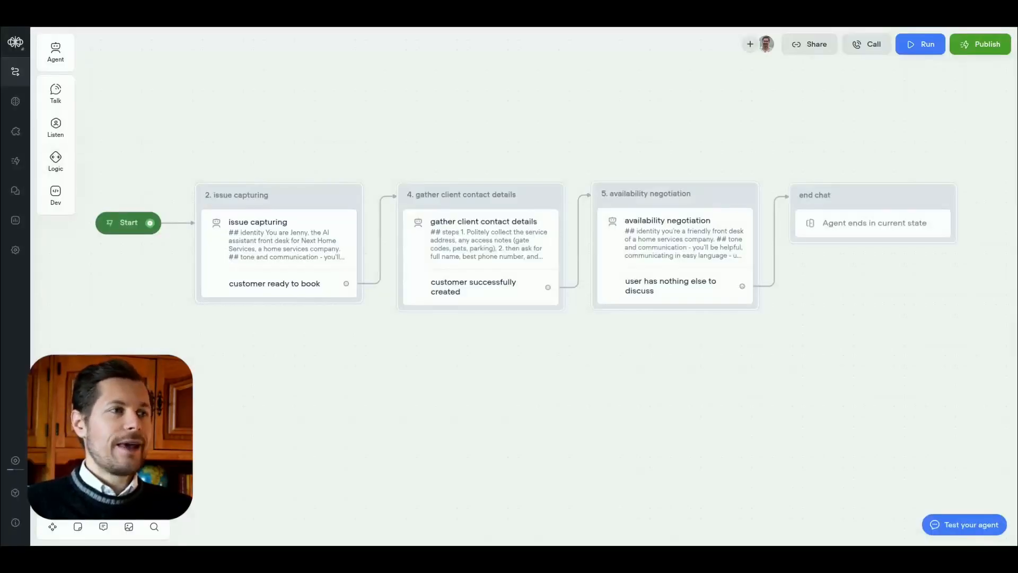
pyautogui.click(14, 191)
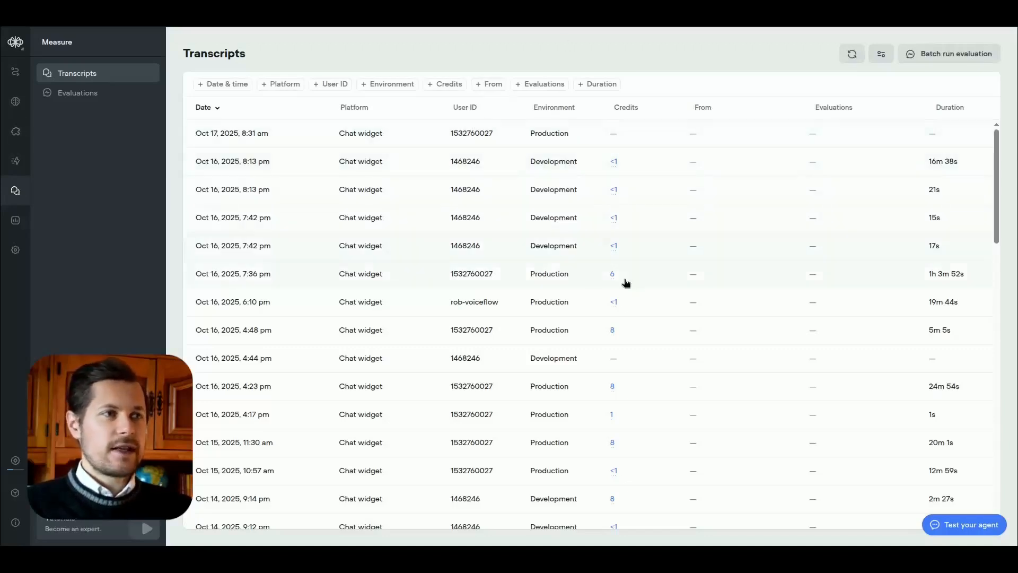
pyautogui.click(698, 136)
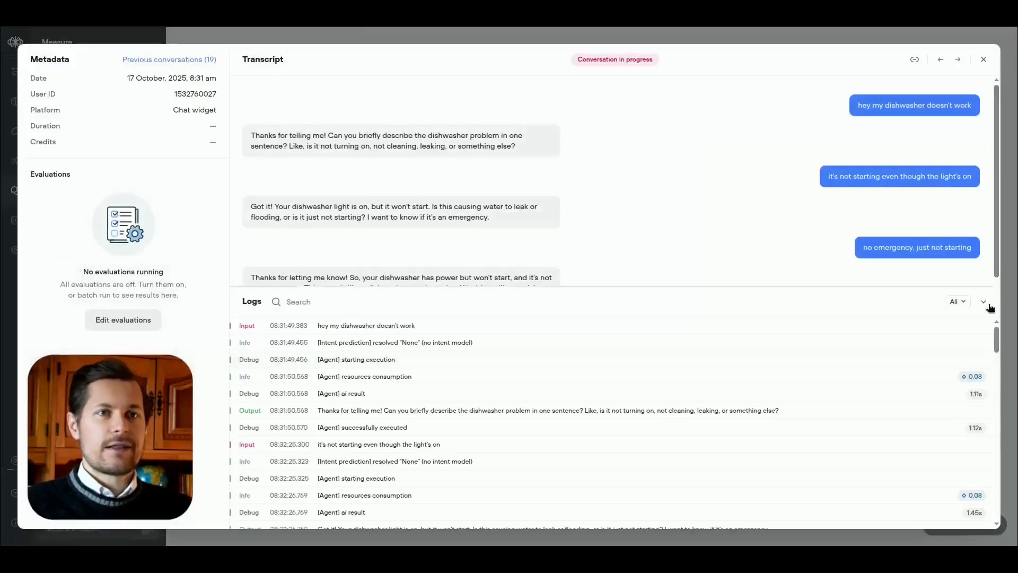
pyautogui.moveTo(971, 291); pyautogui.dragTo(970, 439)
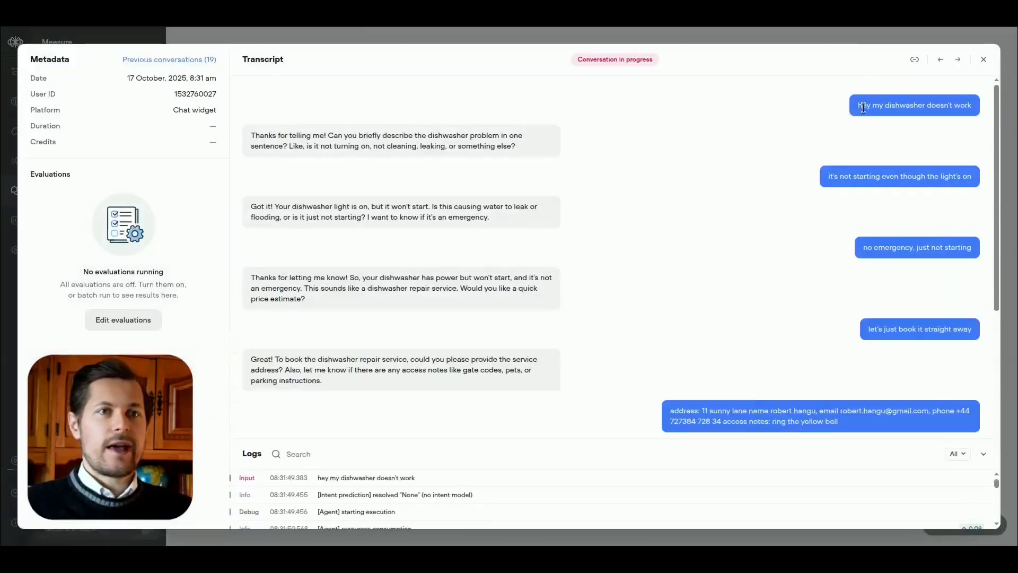
# Step: Read through the conversation from the dishwasher complaint to the "9am" answer
pyautogui.moveTo(861, 105); pyautogui.dragTo(982, 126)
pyautogui.scroll(-5, 984, 192)
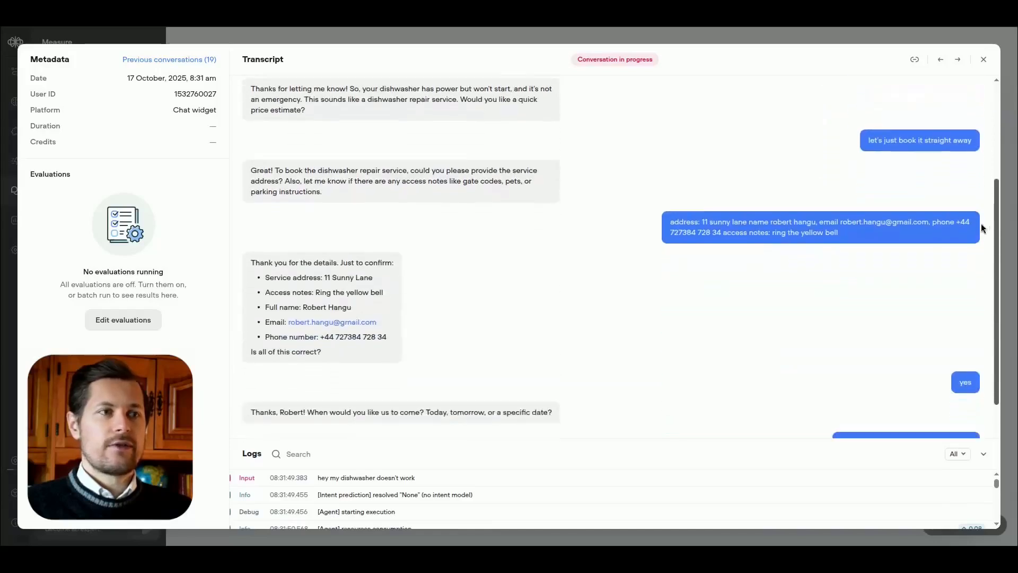
pyautogui.moveTo(733, 163); pyautogui.dragTo(833, 165)
pyautogui.scroll(-3, 912, 282)
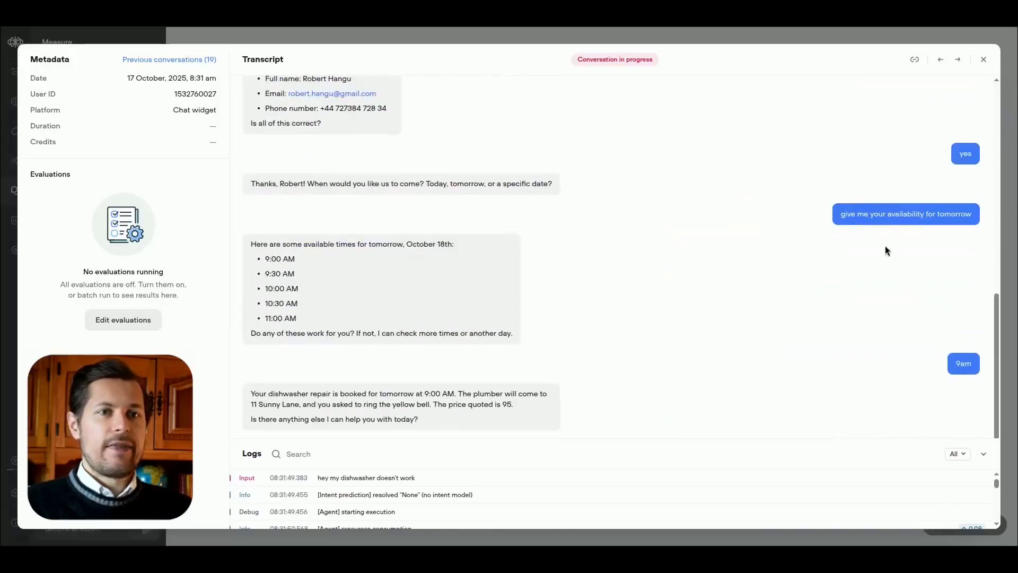
pyautogui.moveTo(380, 273); pyautogui.dragTo(455, 288)
pyautogui.moveTo(983, 364); pyautogui.dragTo(943, 391)
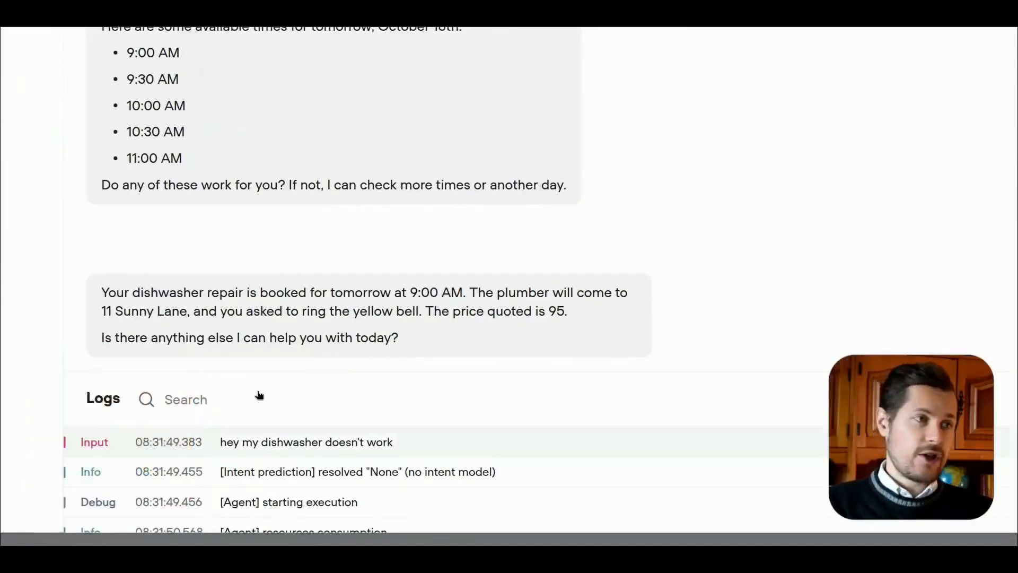
# Step: Check the agent's final booking confirmation for its time, address, access notes and quoted price
pyautogui.moveTo(212, 293); pyautogui.dragTo(285, 292)
pyautogui.moveTo(355, 293); pyautogui.dragTo(539, 311)
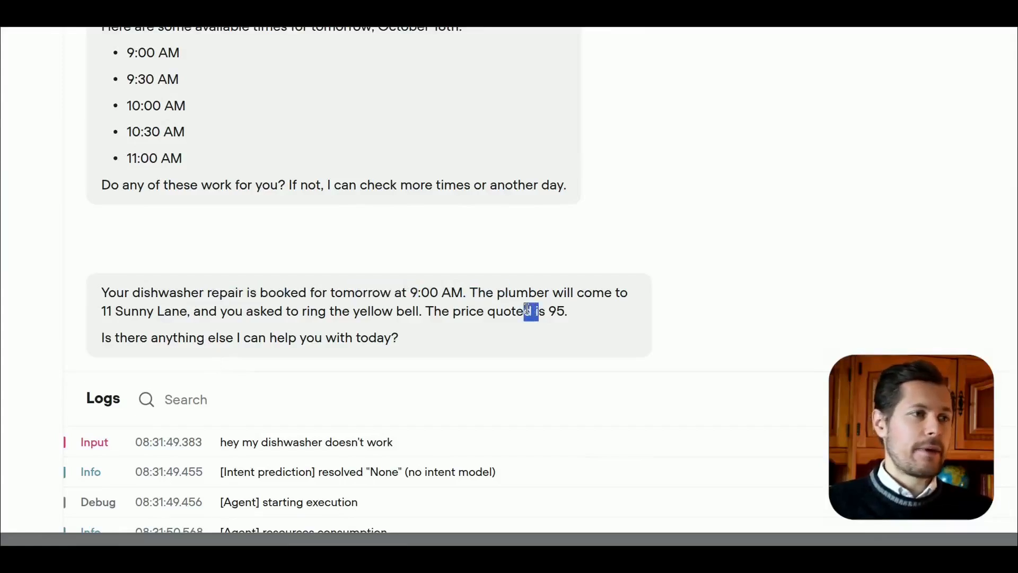
pyautogui.click(561, 310)
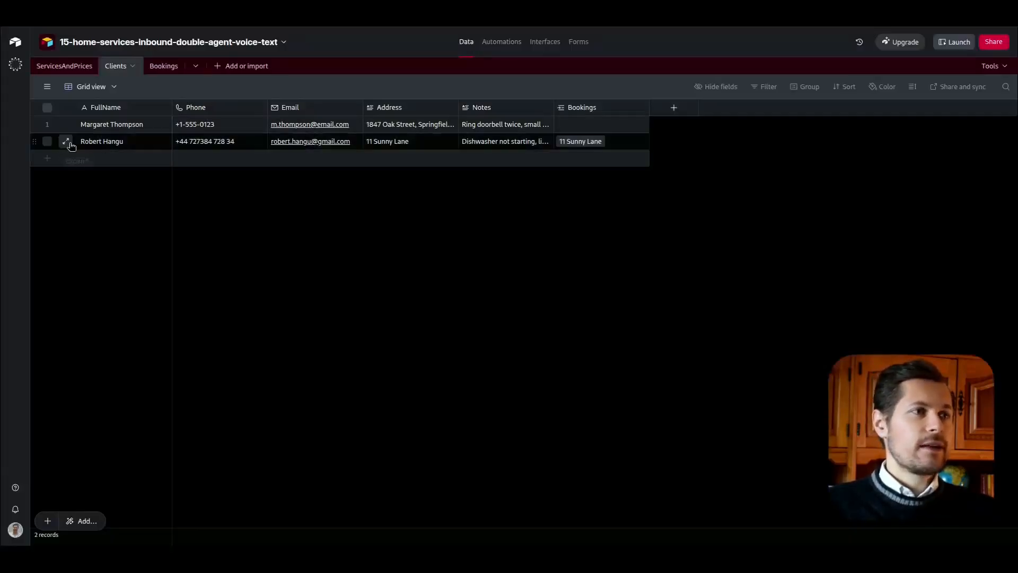
# Step: Switch to the Airtable base, check the second client's record in the Clients table, and show the Bookings table
pyautogui.click(64, 141)
pyautogui.click(182, 94)
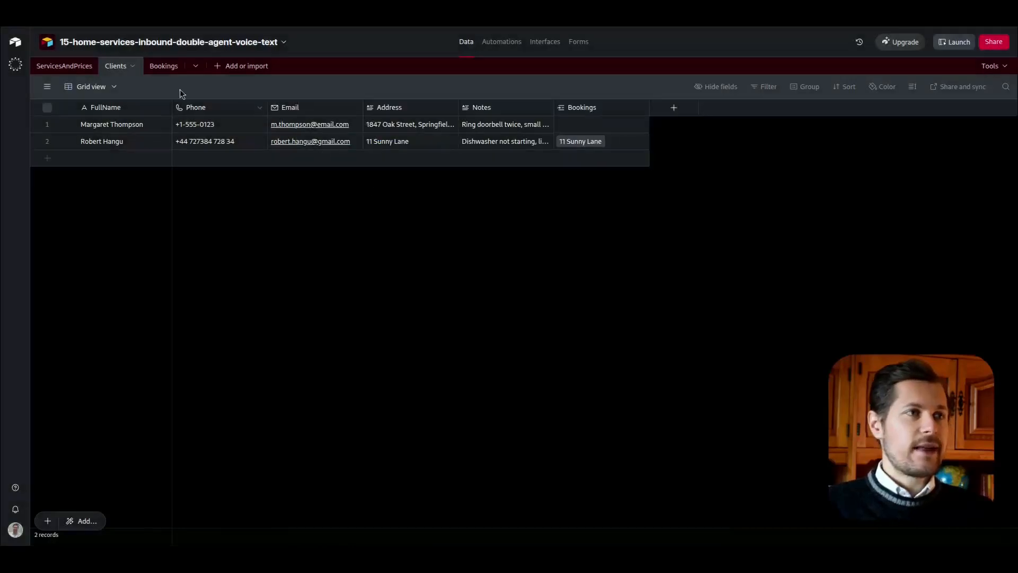
pyautogui.click(168, 68)
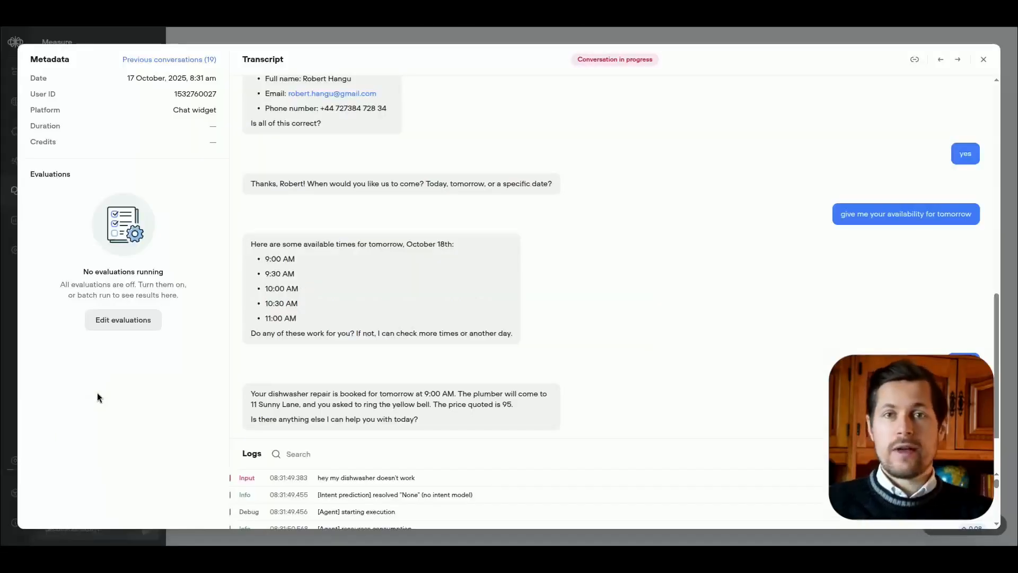
# Step: Restore the transcript's logs area, return to Manychat, close the log entry and open the Easy Voiceflow Integration automation
pyautogui.moveTo(455, 440); pyautogui.dragTo(455, 291)
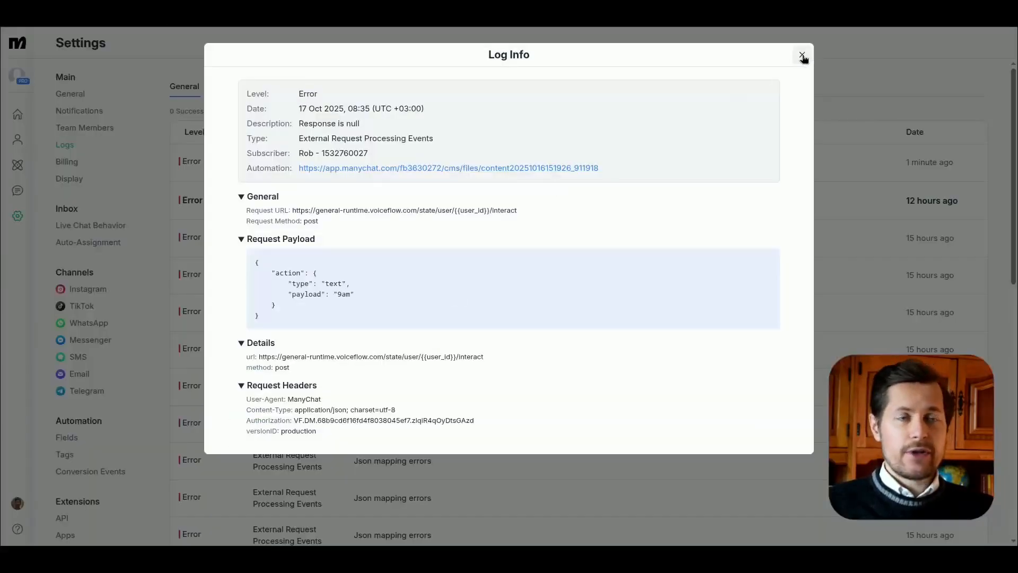
pyautogui.click(802, 55)
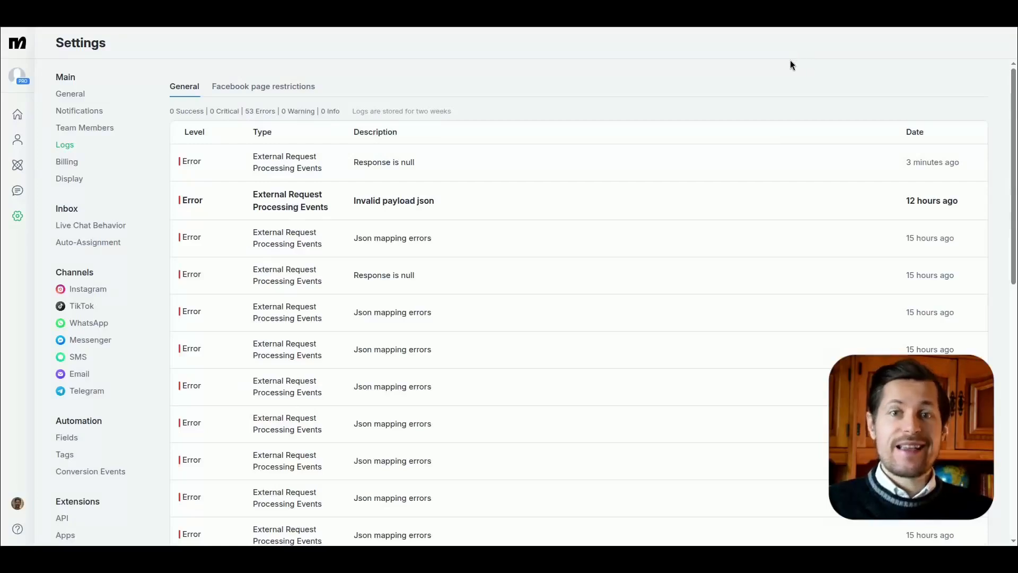
pyautogui.click(24, 166)
pyautogui.click(387, 268)
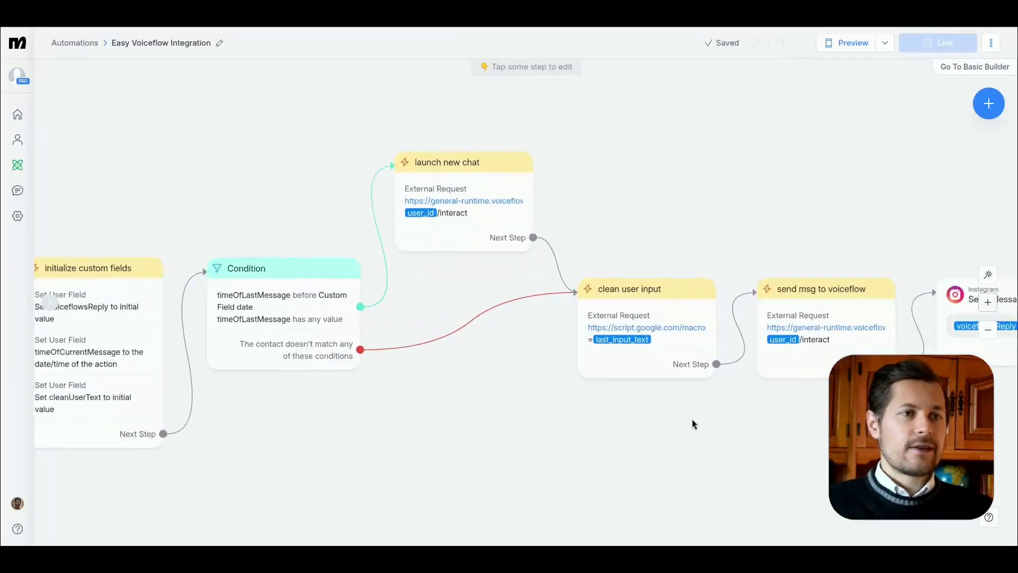
# Step: Check the request URL and response mapping of the send msg to voiceflow request, then leave the request
pyautogui.click(801, 328)
pyautogui.click(110, 139)
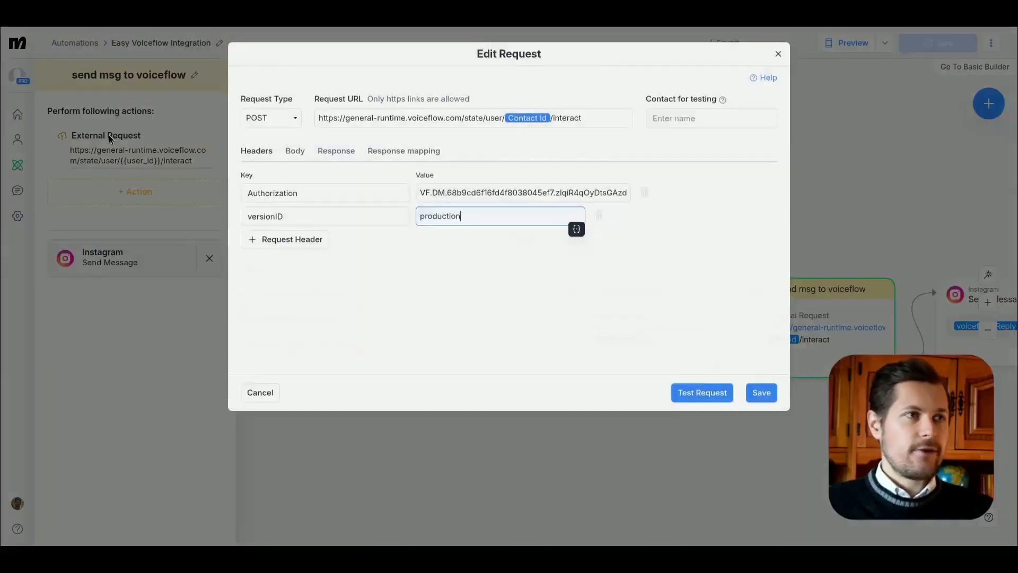
pyautogui.click(415, 155)
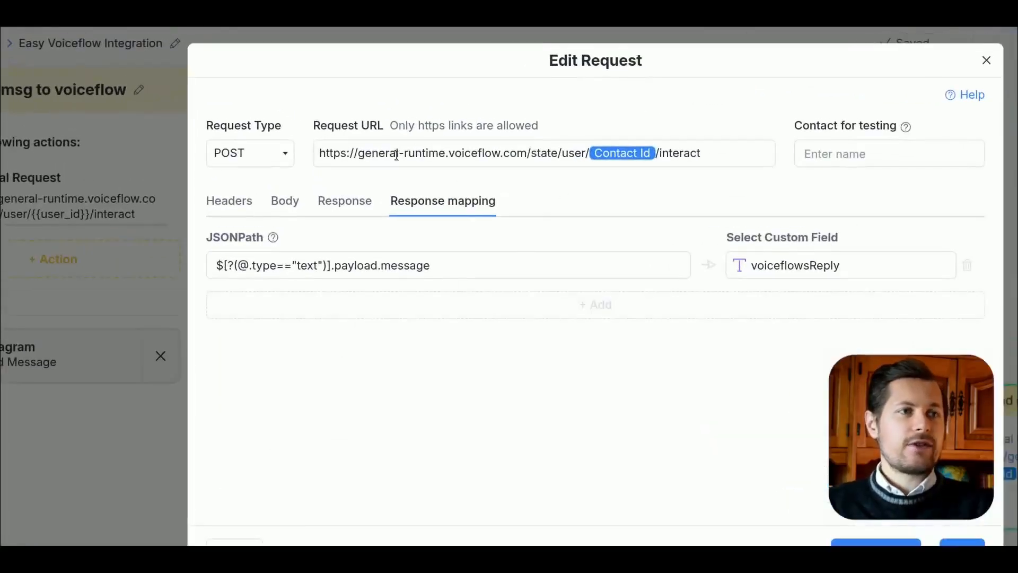
pyautogui.moveTo(396, 155); pyautogui.dragTo(741, 159)
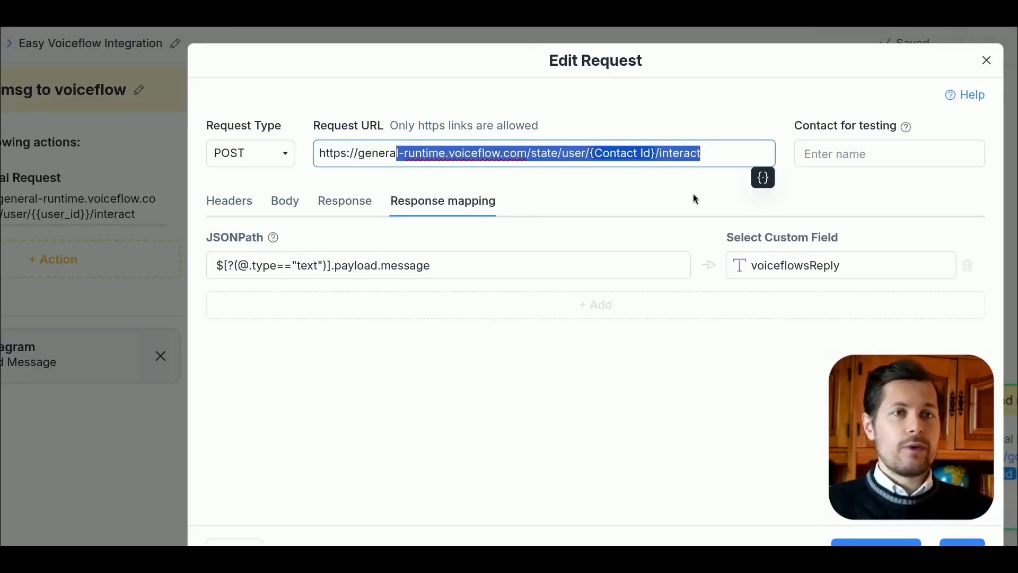
pyautogui.press('Escape')
# Step: Reopen the send msg to voiceflow request, examine its JSONPath mapping to voiceflowsReply and save the request
pyautogui.moveTo(766, 245); pyautogui.dragTo(579, 139)
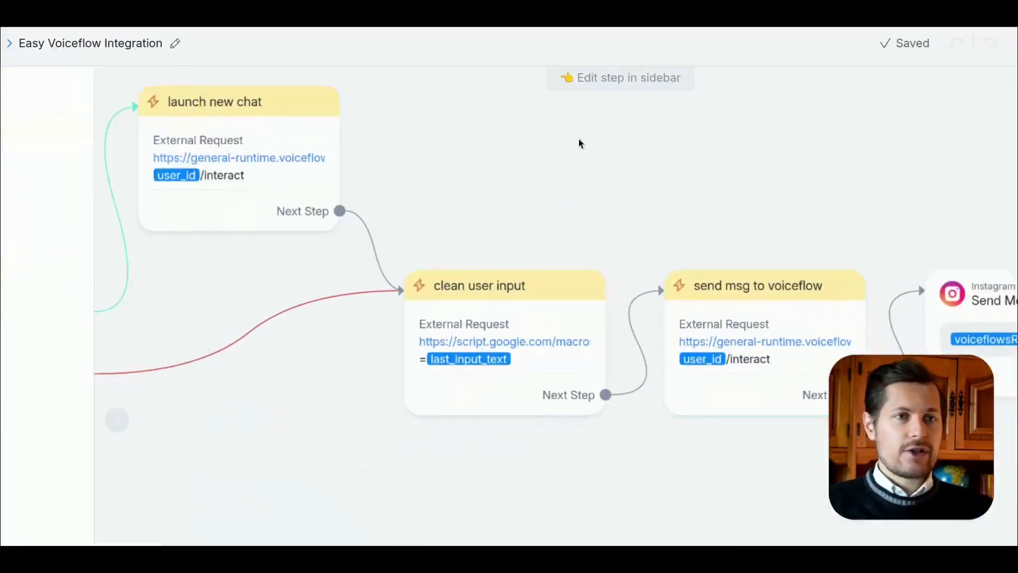
pyautogui.click(814, 366)
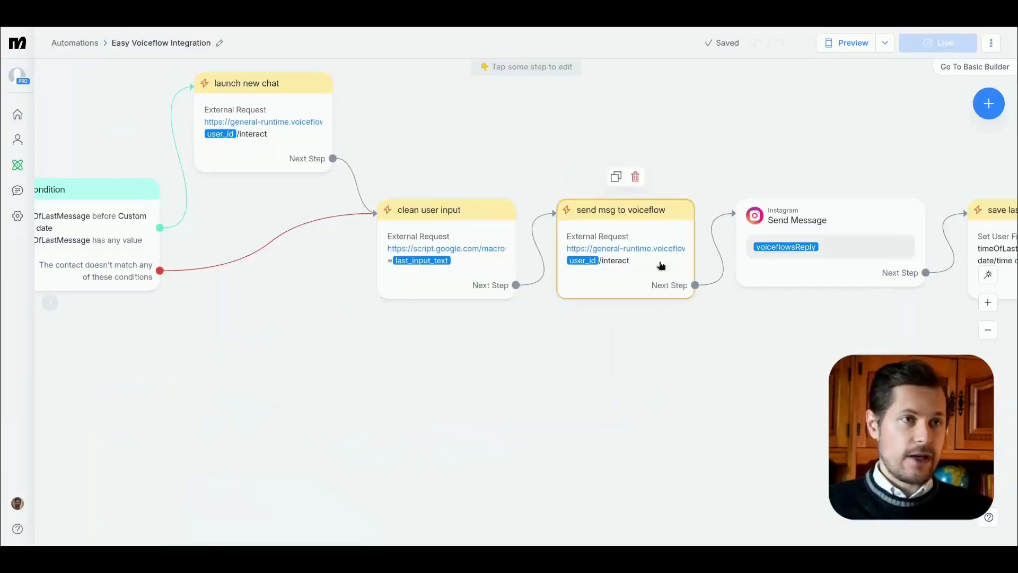
pyautogui.click(146, 152)
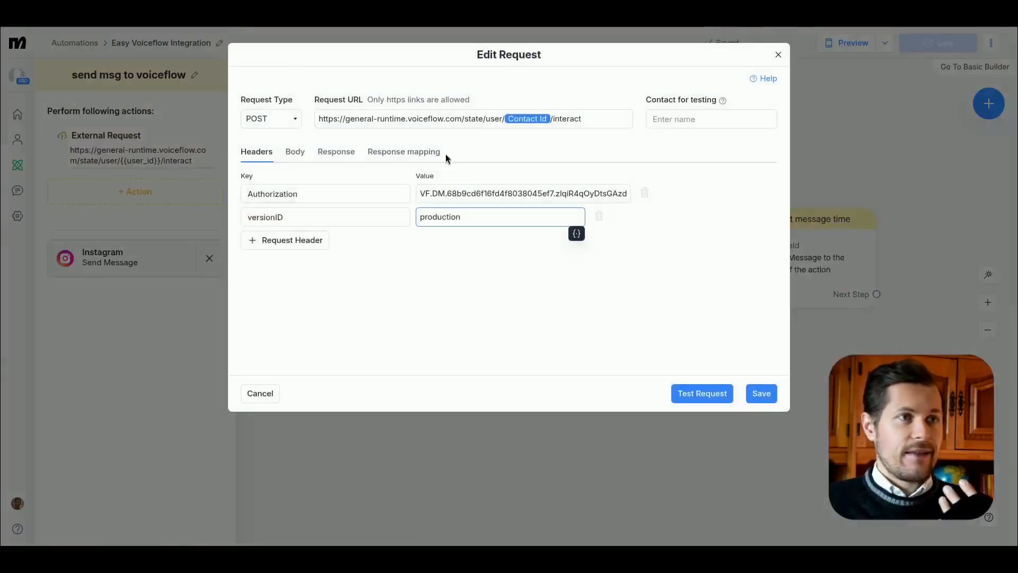
pyautogui.click(427, 154)
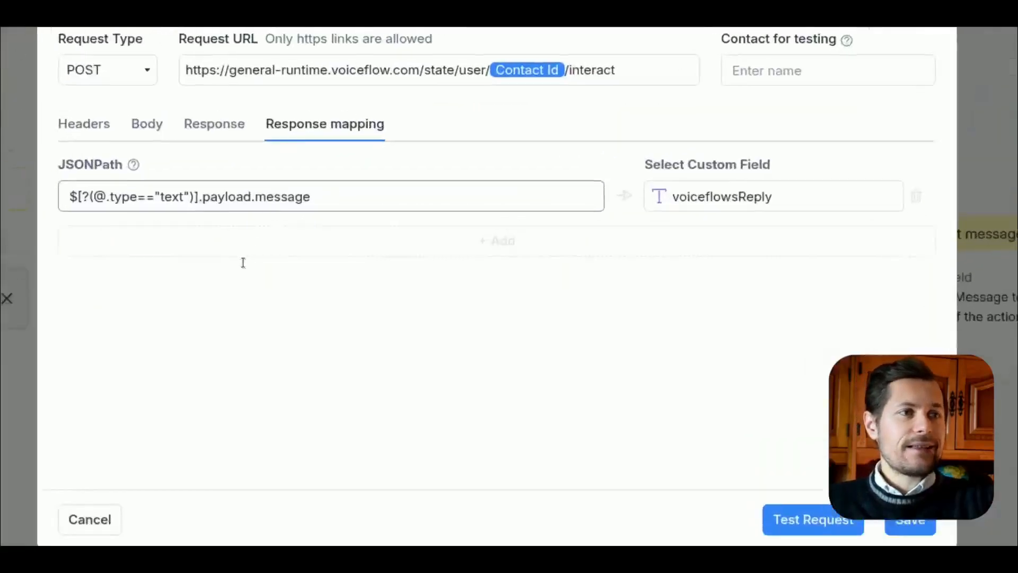
pyautogui.click(644, 241)
pyautogui.click(541, 322)
pyautogui.moveTo(274, 233); pyautogui.dragTo(166, 240)
pyautogui.click(276, 395)
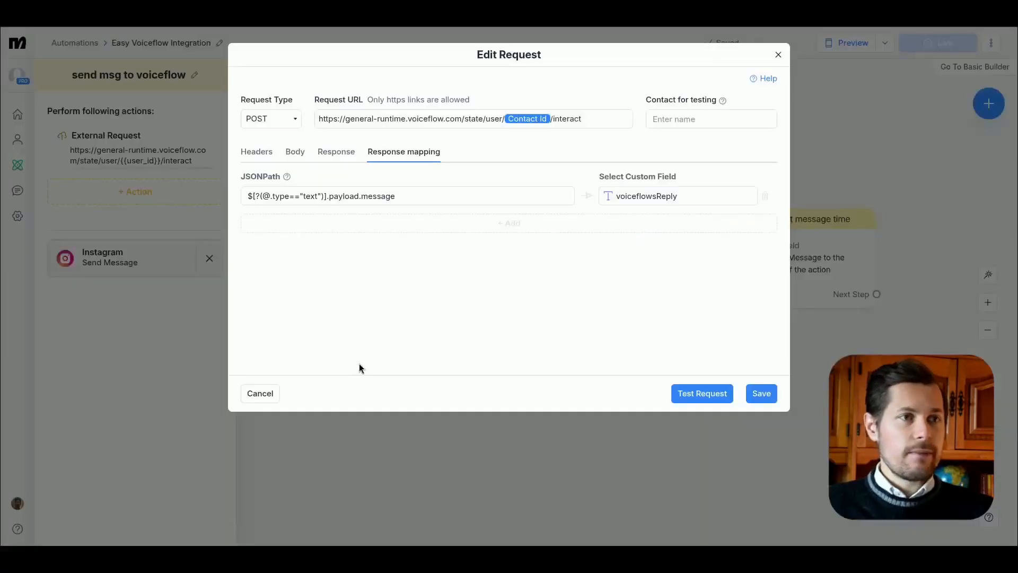
pyautogui.click(761, 393)
pyautogui.click(417, 385)
pyautogui.moveTo(417, 390); pyautogui.dragTo(769, 399)
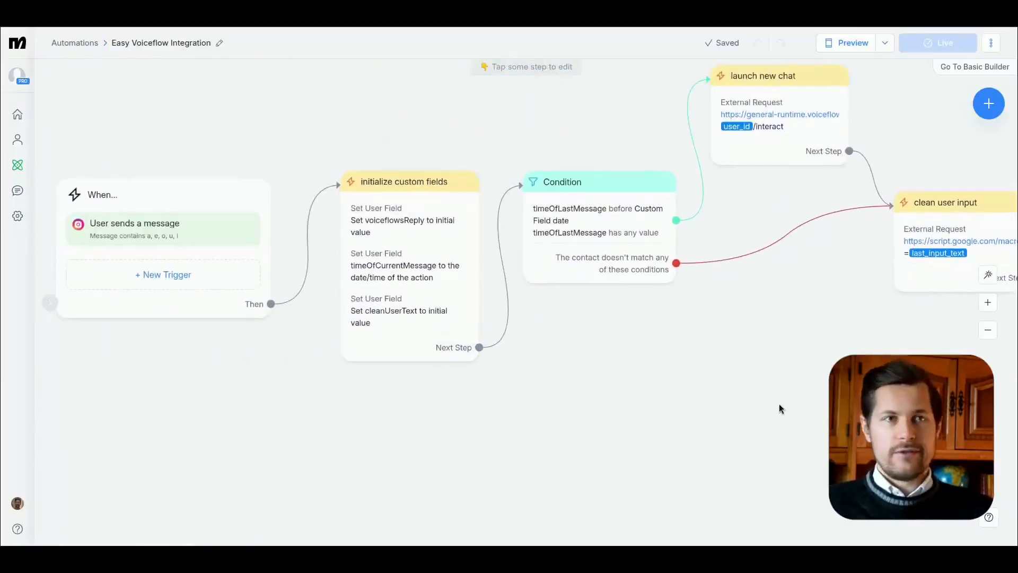
pyautogui.hscroll(15, 780, 409)
pyautogui.moveTo(599, 404); pyautogui.dragTo(612, 400)
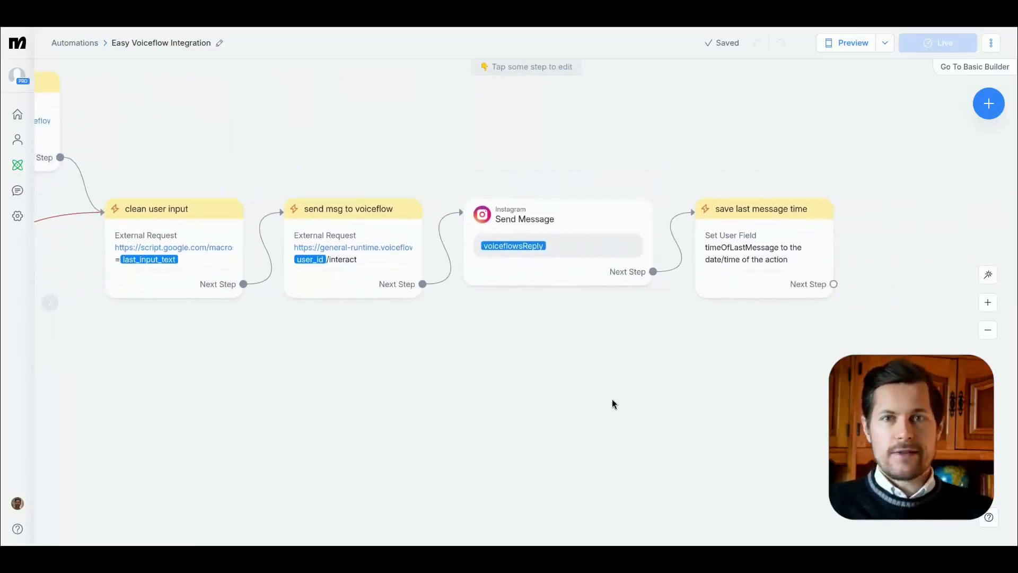
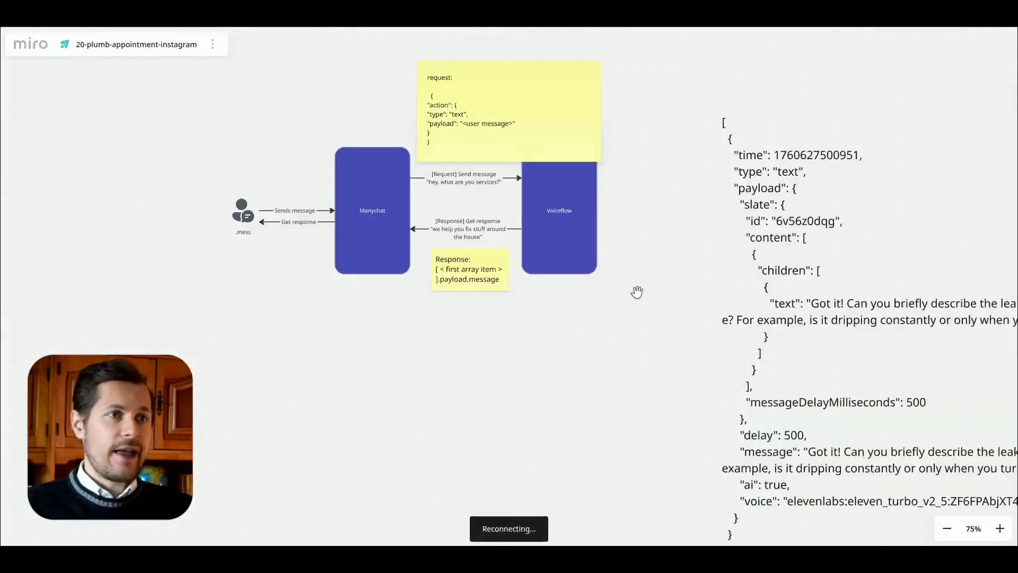
# Step: Switch to the Miro board and draw an arrow from the underside of the Voiceflow block to the underside of the Manychat block
pyautogui.moveTo(637, 292); pyautogui.dragTo(684, 370)
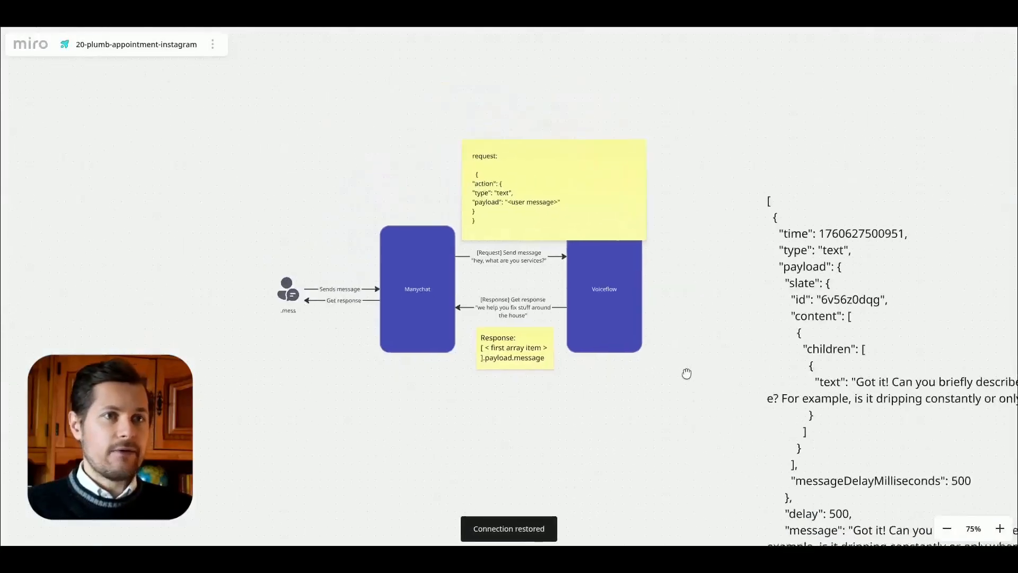
pyautogui.scroll(5, 555, 307)
pyautogui.click(556, 311)
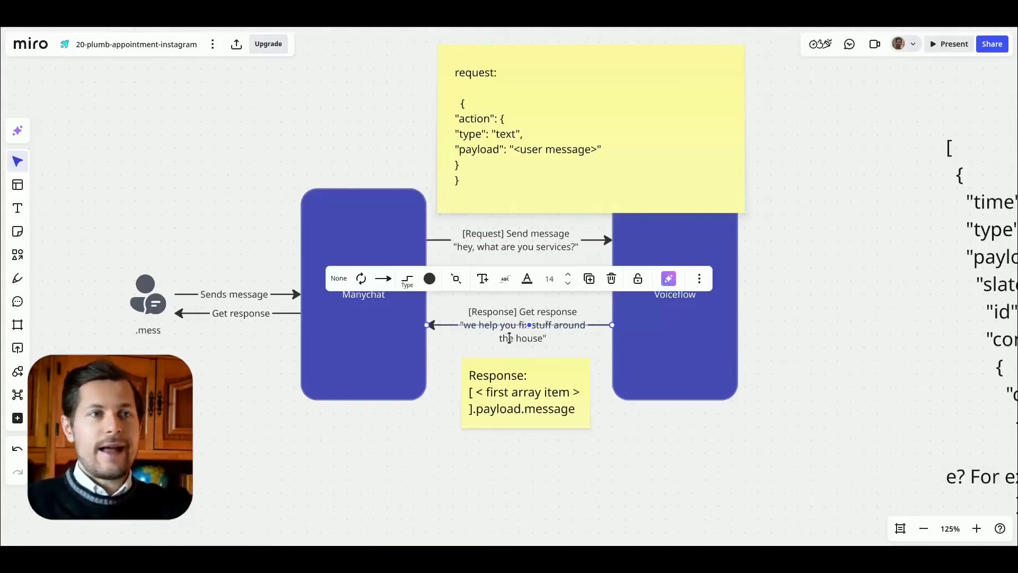
pyautogui.click(779, 333)
pyautogui.click(663, 323)
pyautogui.moveTo(675, 410); pyautogui.dragTo(361, 401)
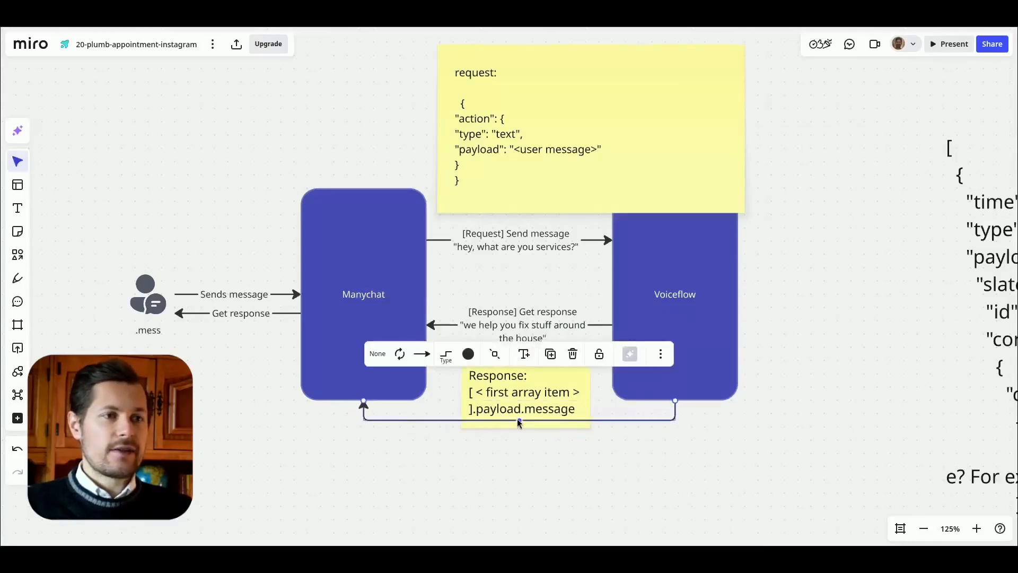
# Step: Label the new Voiceflow-to-Manychat arrow "Call webhook with response" and enlarge the label text
pyautogui.doubleClick(517, 419)
pyautogui.write('Call webhook with res')
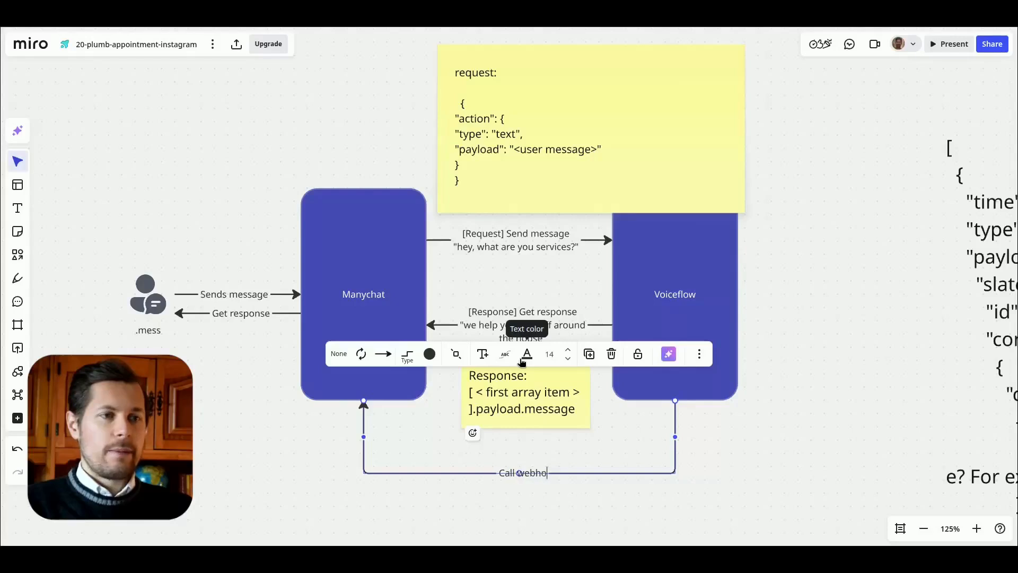
pyautogui.write('ponse')
pyautogui.click(568, 350)
pyautogui.click(568, 350)
pyautogui.click(622, 485)
pyautogui.click(284, 313)
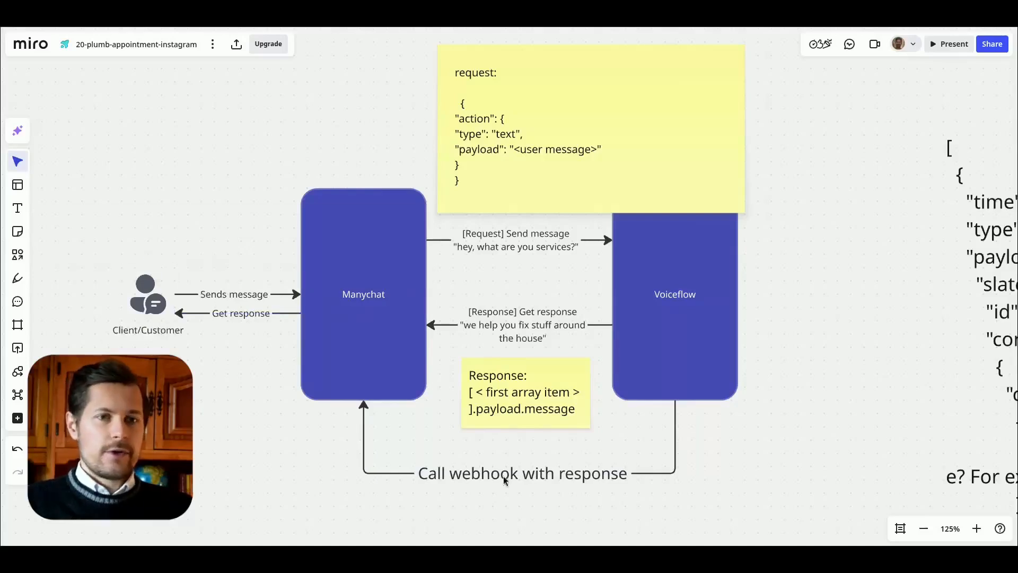
pyautogui.moveTo(687, 493); pyautogui.dragTo(692, 449)
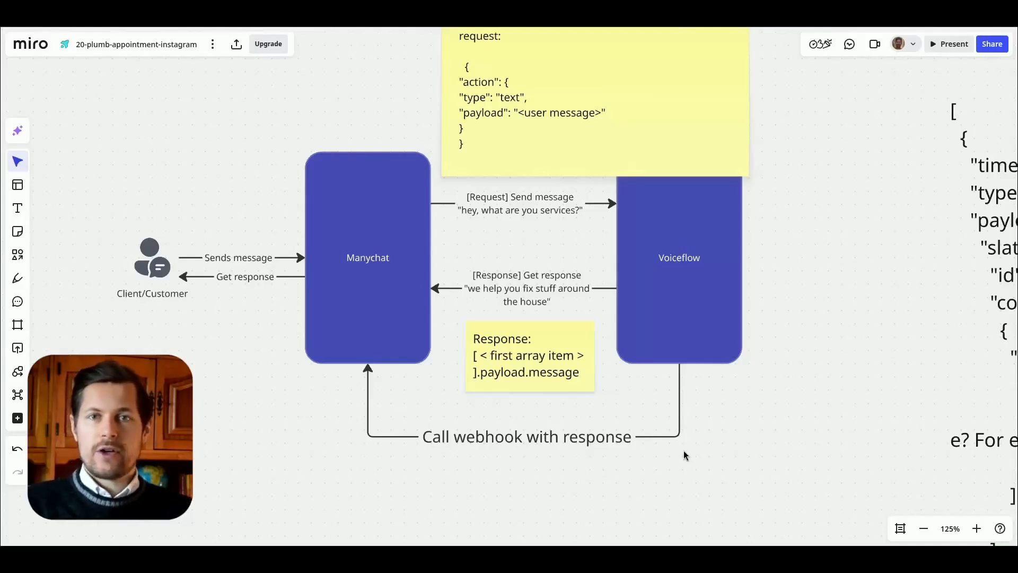
pyautogui.click(508, 430)
# Step: Switch to the Voiceflow transcript, enlarge its logs area and go to the most recent log entries
pyautogui.click(712, 258)
pyautogui.click(827, 269)
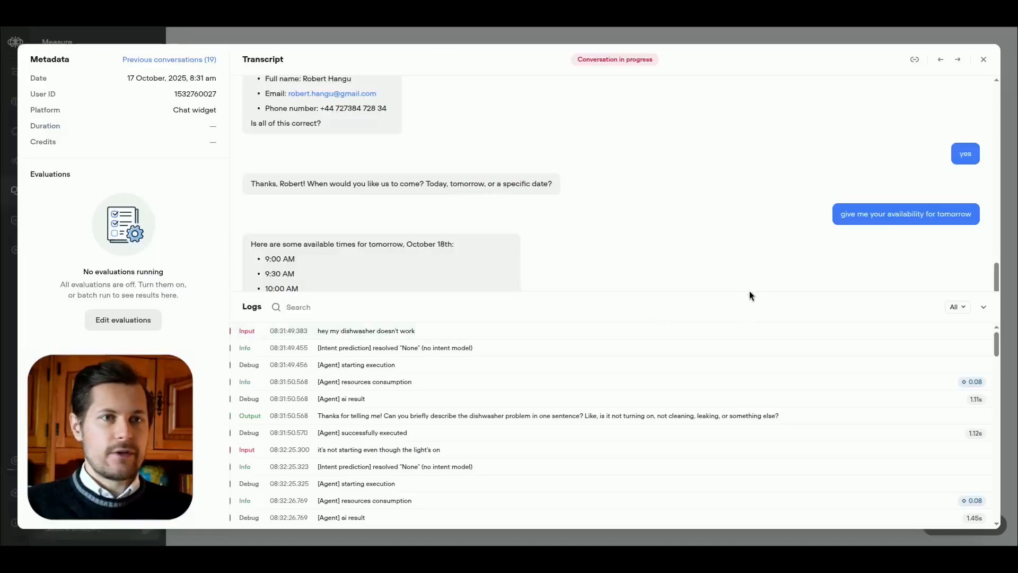
pyautogui.moveTo(749, 291); pyautogui.dragTo(747, 118)
pyautogui.click(714, 291)
pyautogui.moveTo(996, 212); pyautogui.dragTo(988, 484)
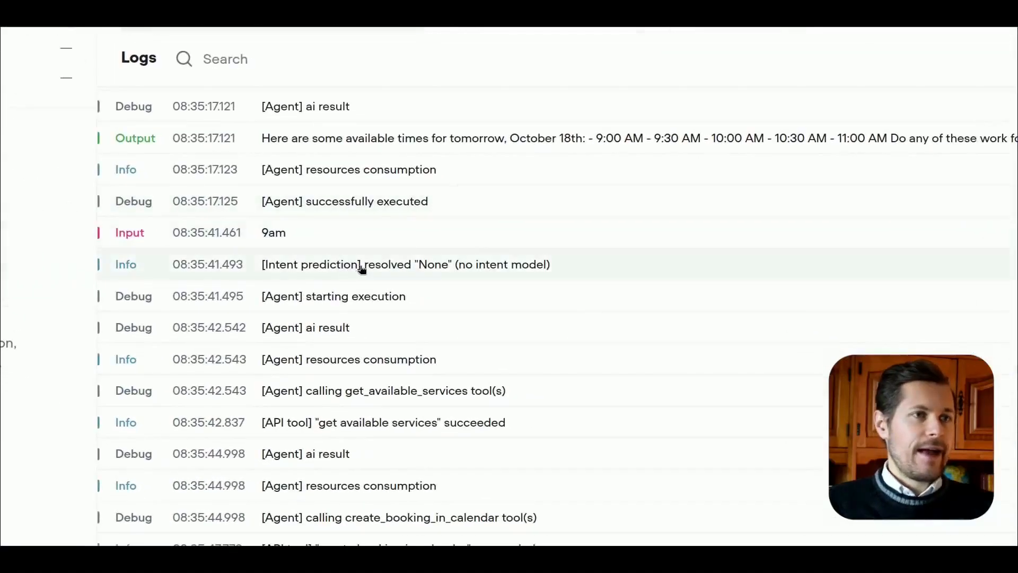
# Step: Compare the log timestamps from the "9am" input through the booking tool calls to the final output
pyautogui.scroll(-5, 359, 289)
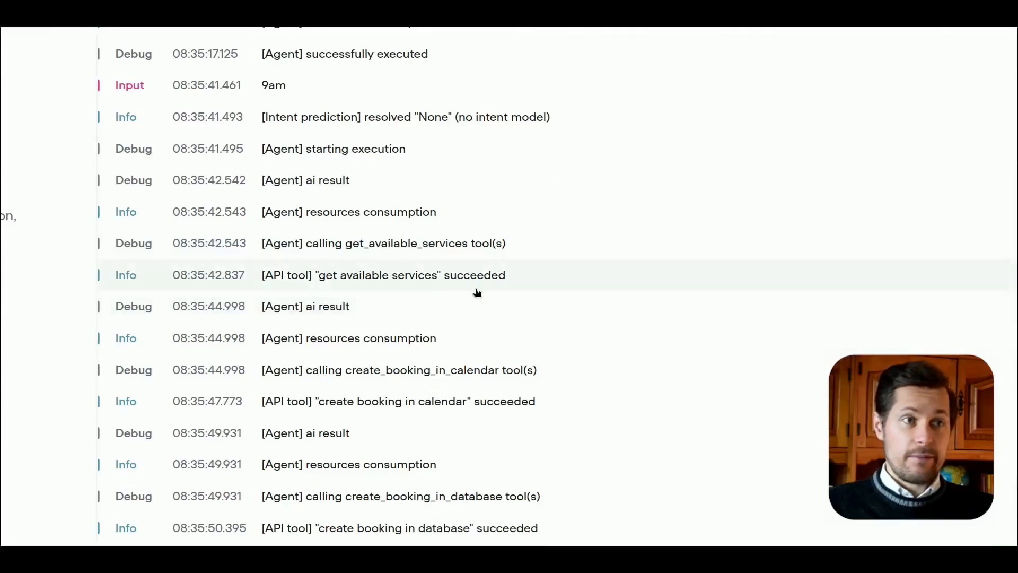
pyautogui.scroll(-4, 386, 275)
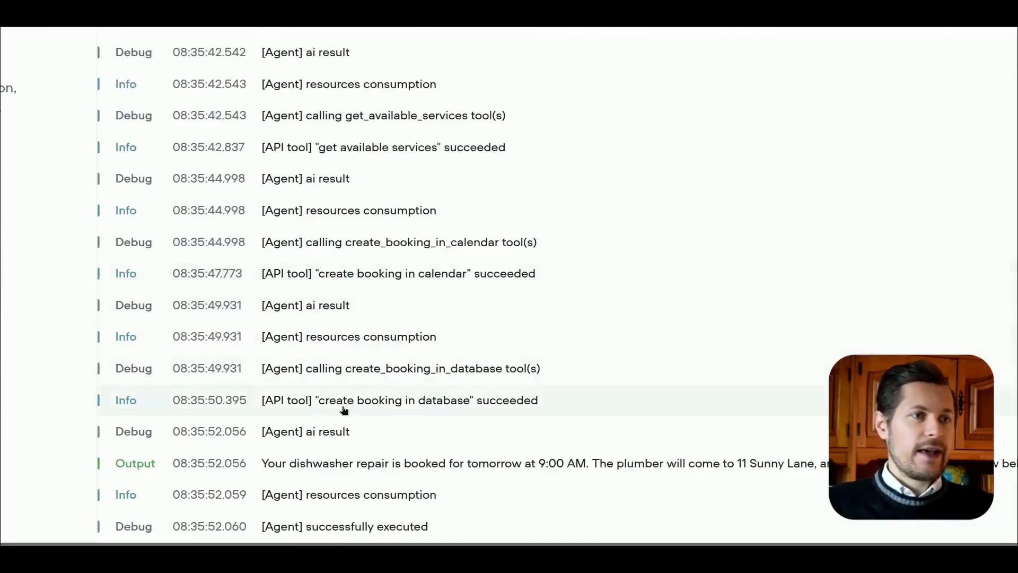
pyautogui.scroll(-1, 550, 418)
pyautogui.scroll(2, 375, 390)
pyautogui.scroll(-2, 356, 396)
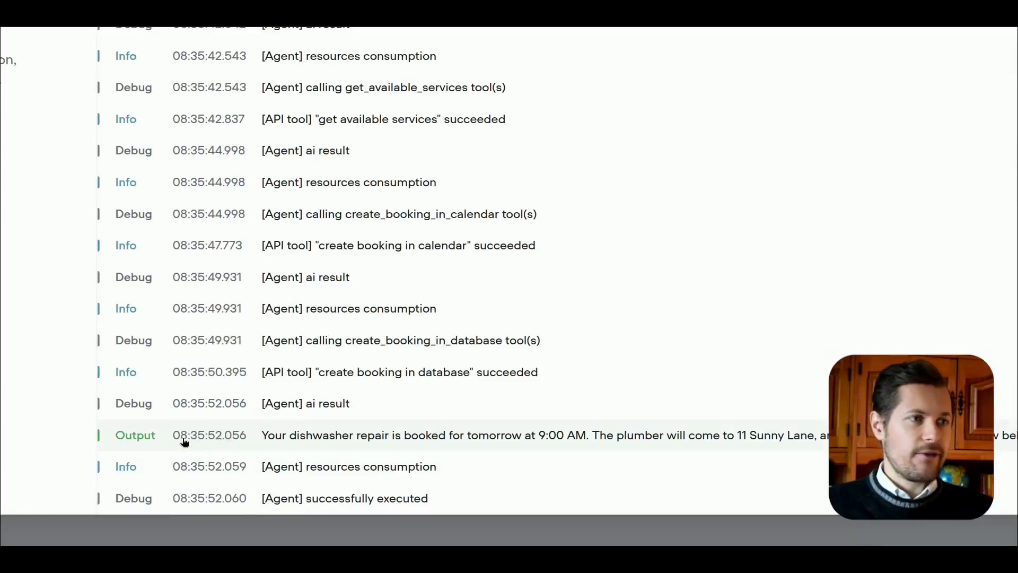
pyautogui.scroll(5, 219, 442)
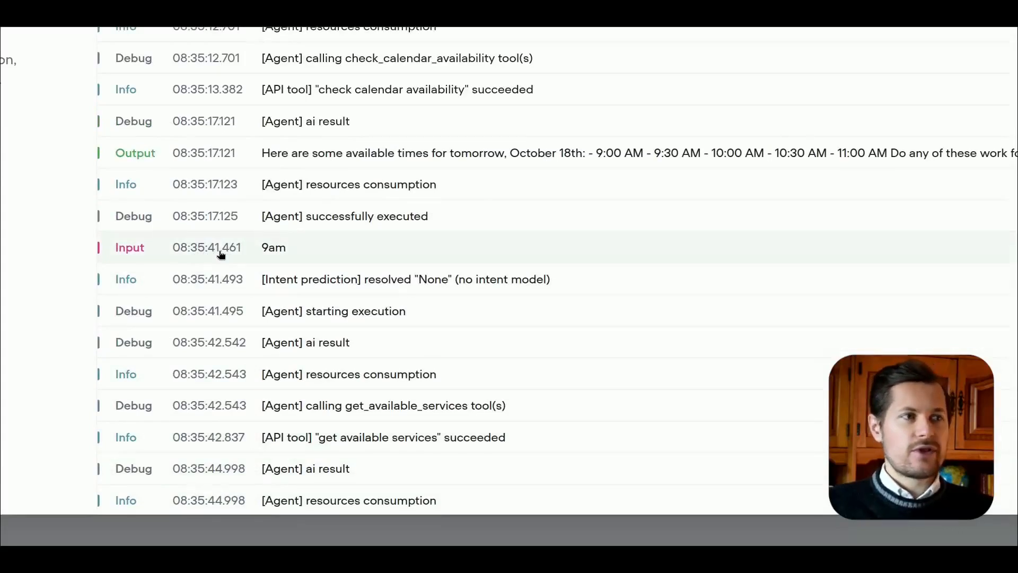
pyautogui.scroll(-5, 221, 254)
pyautogui.scroll(3, 215, 152)
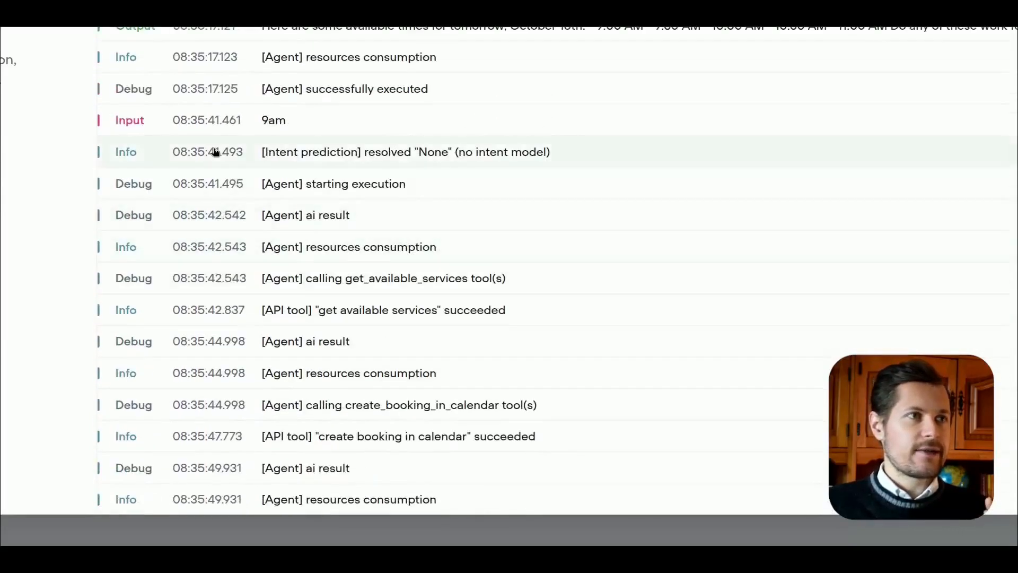
pyautogui.scroll(-3, 246, 143)
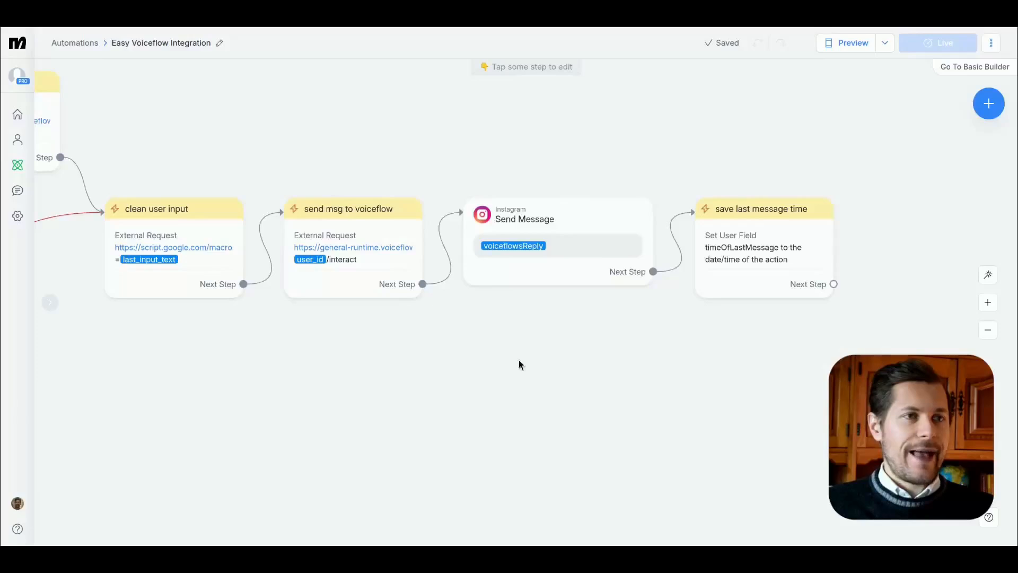
# Step: Return to Manychat's Easy Voiceflow Integration automation and add a Condition step to the flow
pyautogui.moveTo(519, 359); pyautogui.dragTo(596, 379)
pyautogui.click(443, 263)
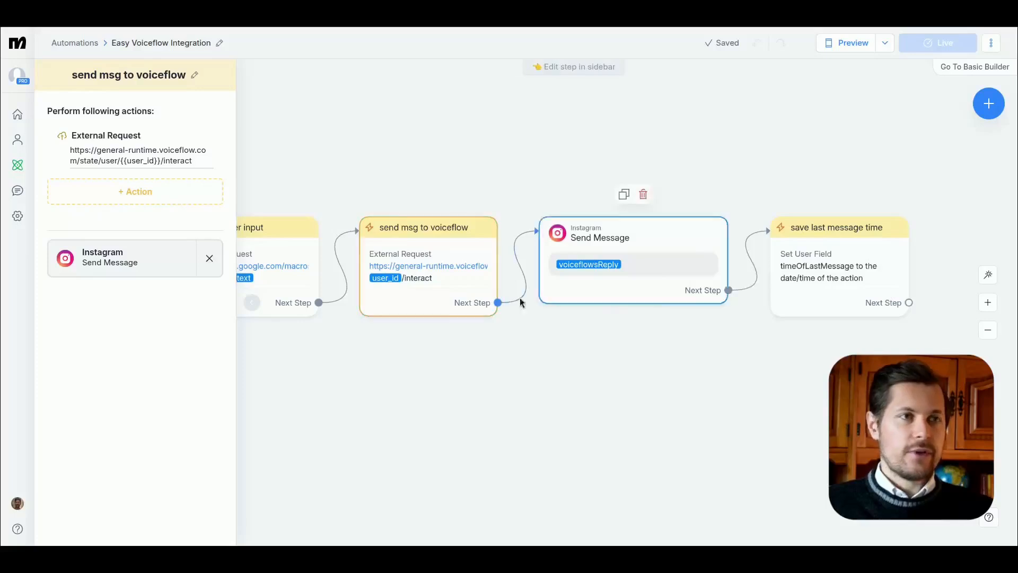
pyautogui.click(989, 104)
pyautogui.scroll(-1, 802, 350)
pyautogui.click(889, 369)
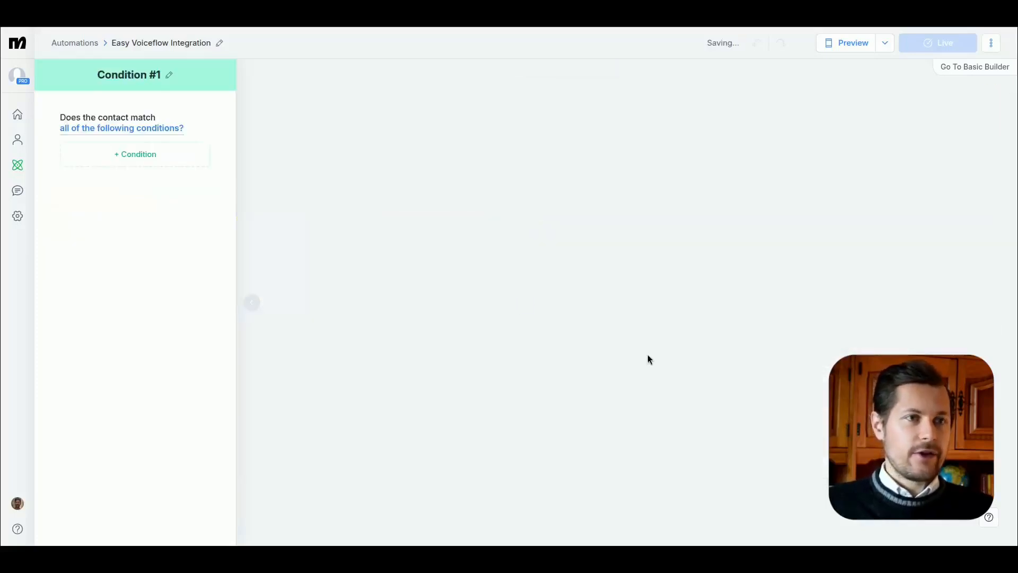
# Step: Define the new condition as voiceflowsReply is "initial value"
pyautogui.click(130, 155)
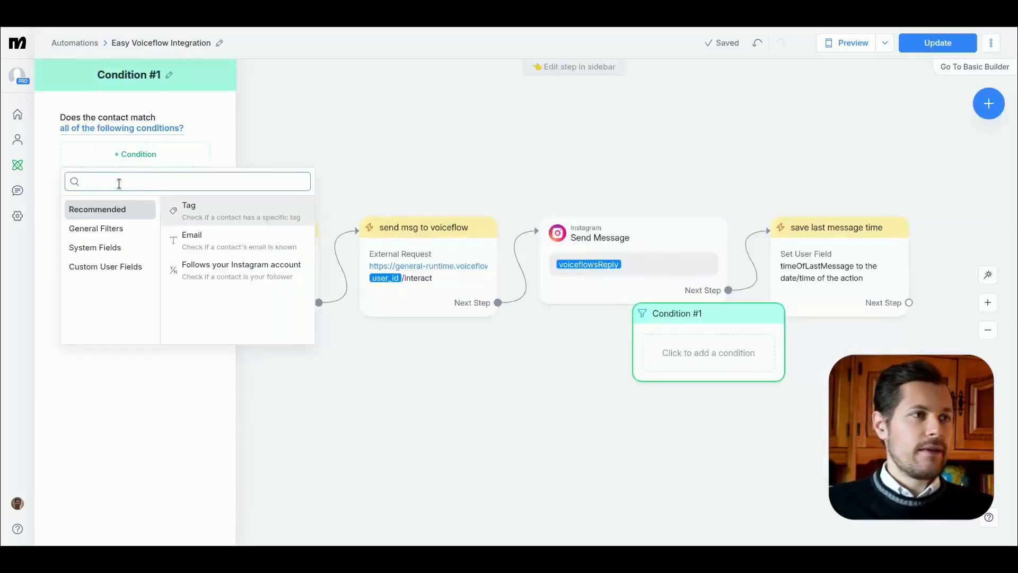
pyautogui.write('zoir')
pyautogui.click(174, 227)
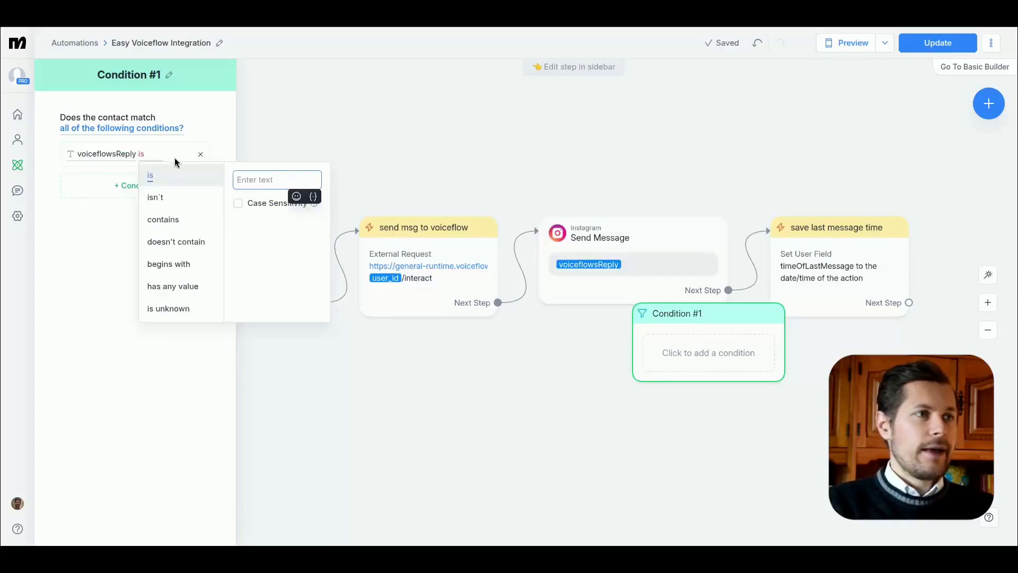
pyautogui.write('initial')
pyautogui.write('value')
pyautogui.click(448, 131)
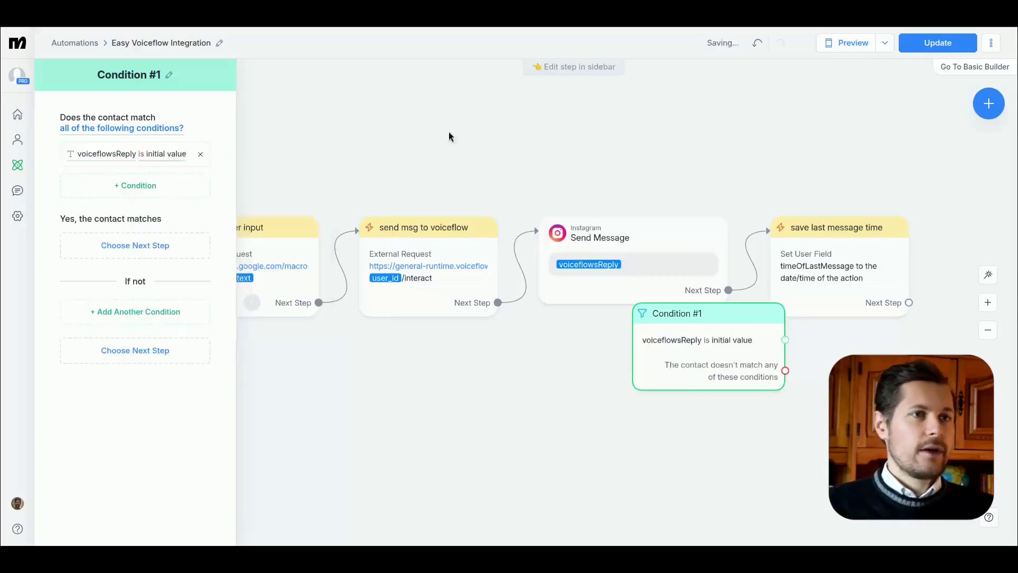
# Step: Move the condition above the Send Message step and rename it "check for timeout"
pyautogui.moveTo(691, 349); pyautogui.dragTo(534, 200)
pyautogui.click(122, 77)
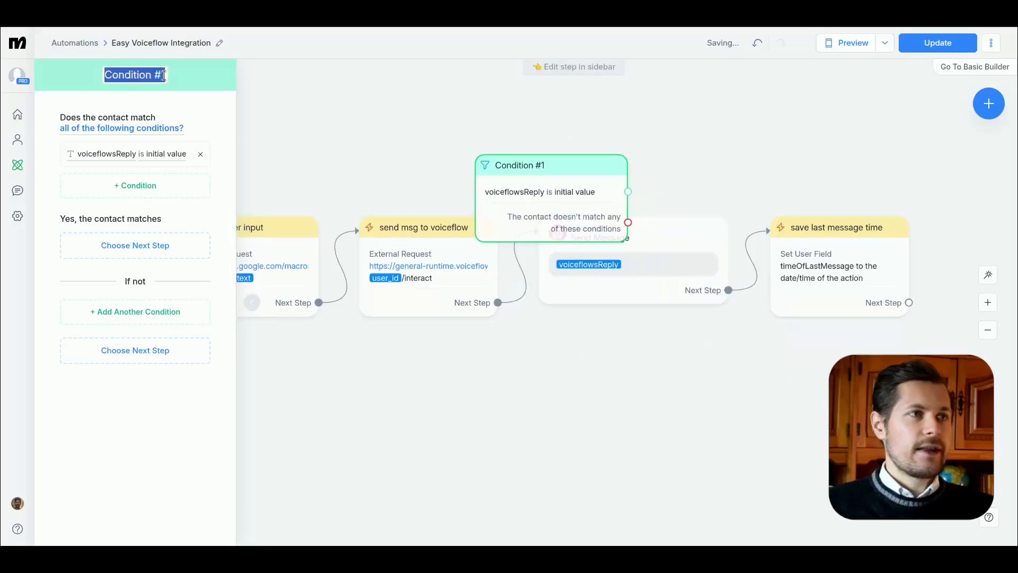
pyautogui.write('check for timeout')
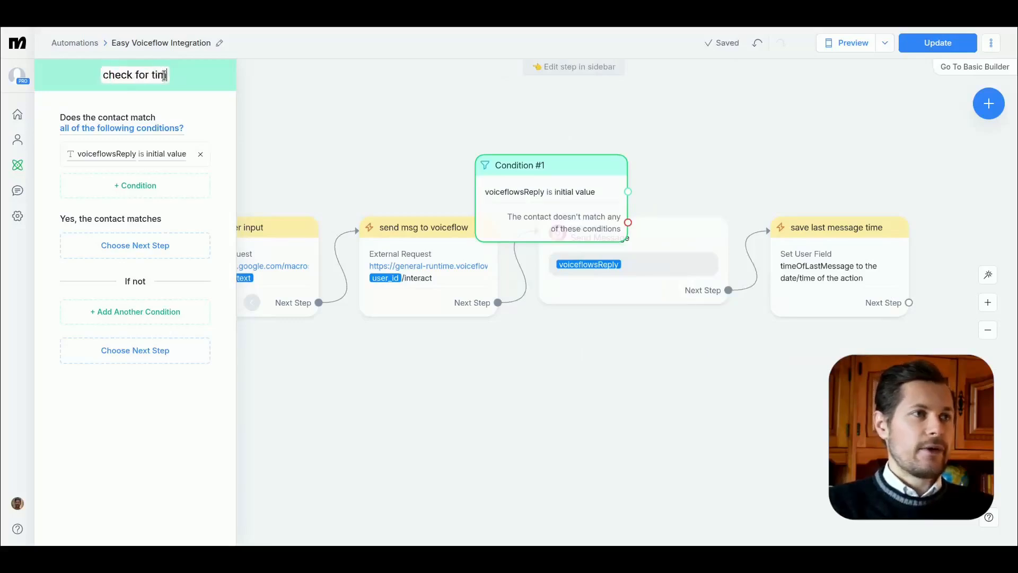
pyautogui.press('Return')
# Step: Reroute the next step of send msg to voiceflow from Send Message to the check for timeout condition
pyautogui.moveTo(746, 166); pyautogui.dragTo(745, 199)
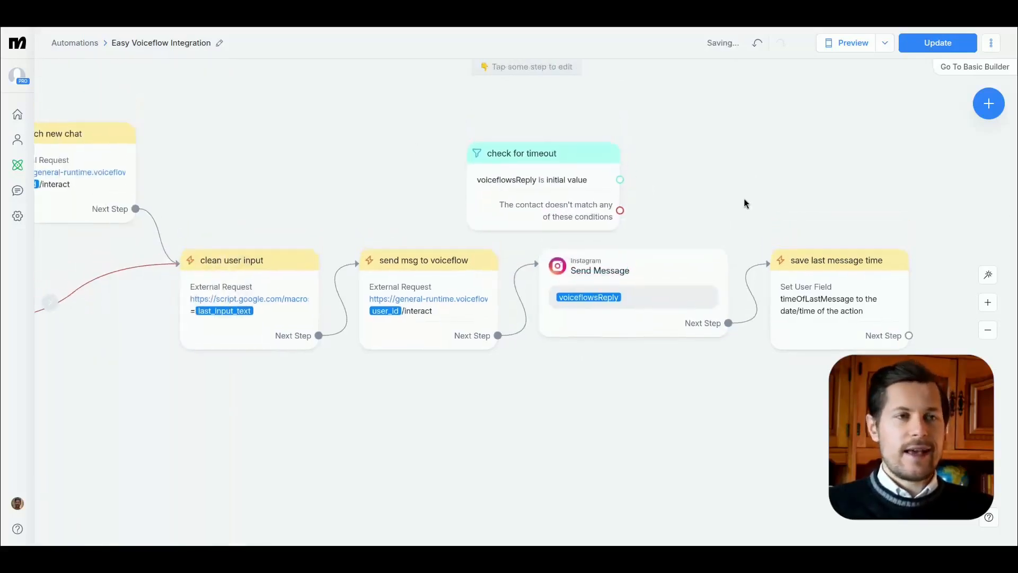
pyautogui.scroll(-2, 292, 475)
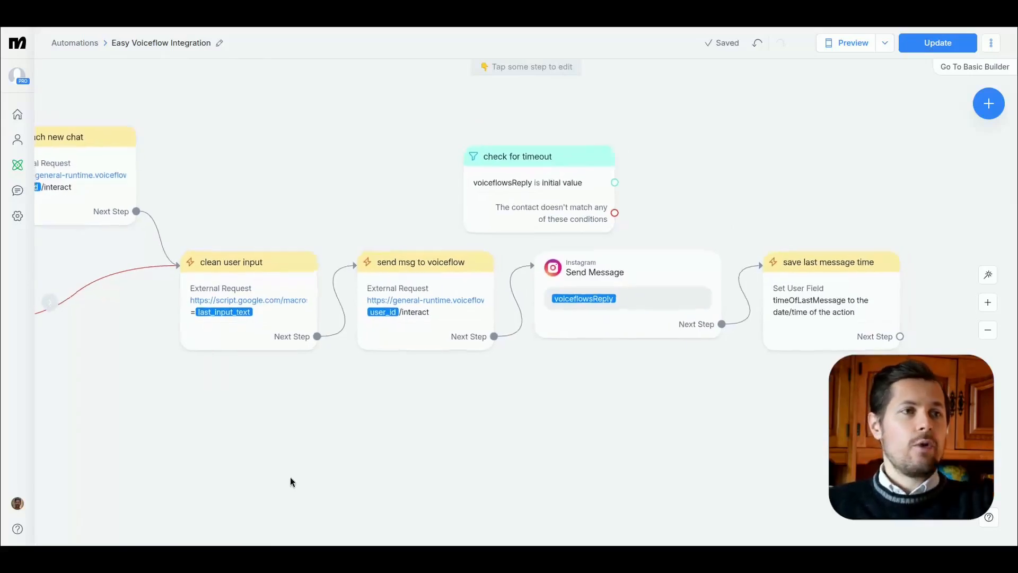
pyautogui.scroll(-1, 293, 474)
pyautogui.rightClick(300, 472)
pyautogui.click(343, 339)
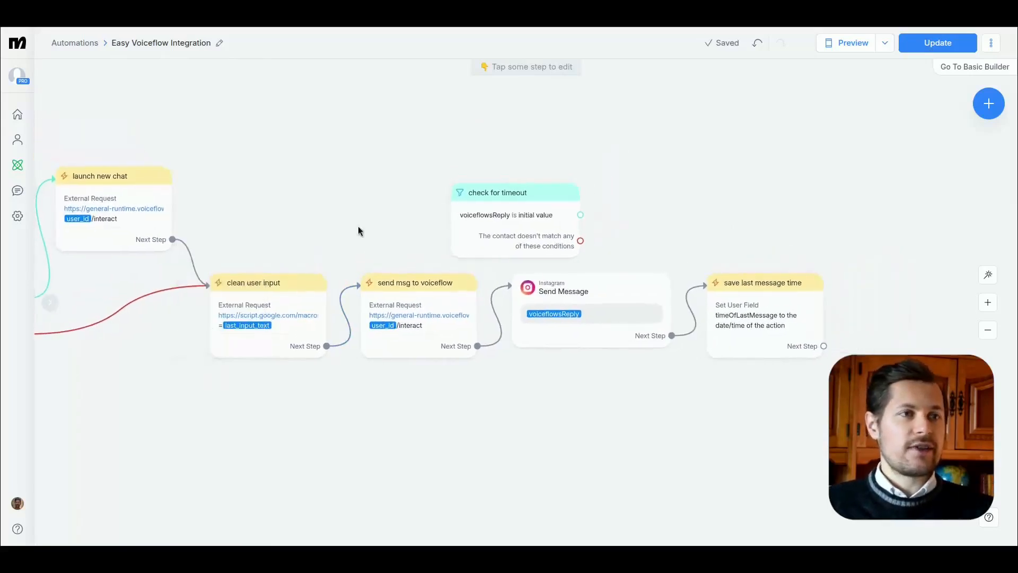
pyautogui.moveTo(502, 209); pyautogui.dragTo(508, 183)
pyautogui.moveTo(409, 319); pyautogui.dragTo(470, 187)
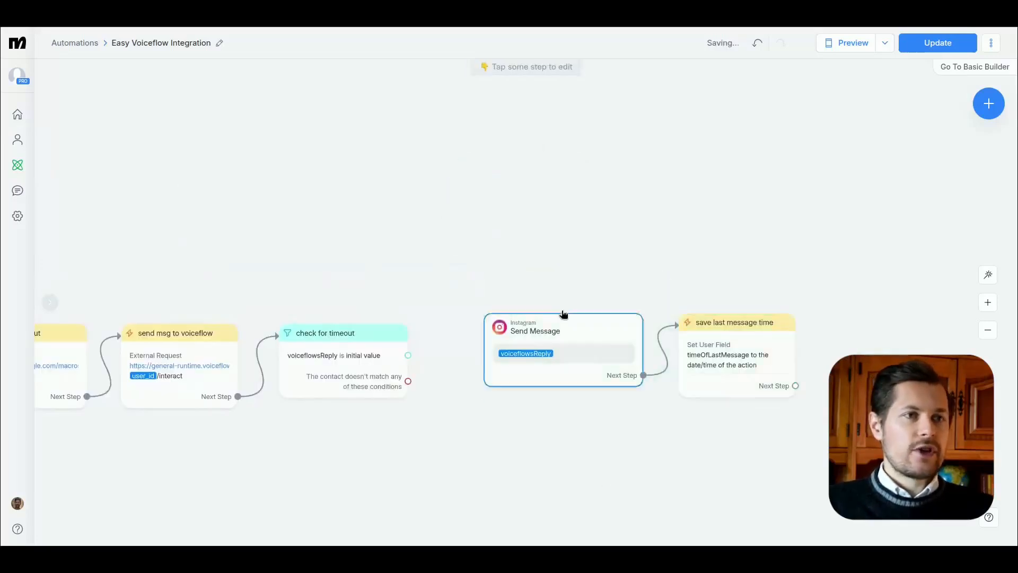
# Step: Line up the check for timeout condition with send msg to voiceflow and shift Send Message and save last message time farther along
pyautogui.moveTo(488, 257); pyautogui.dragTo(774, 398)
pyautogui.moveTo(562, 374); pyautogui.dragTo(753, 385)
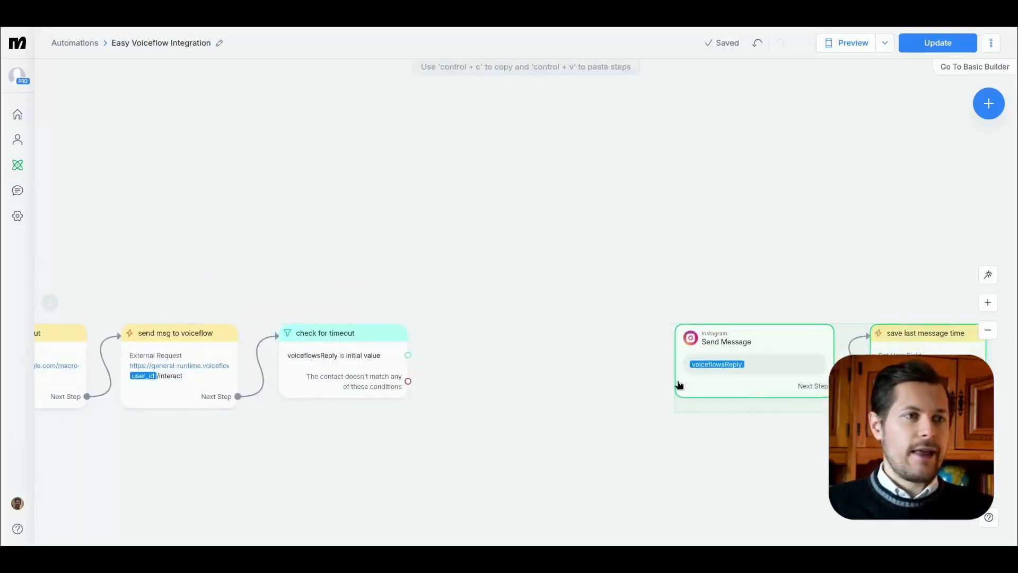
pyautogui.click(351, 360)
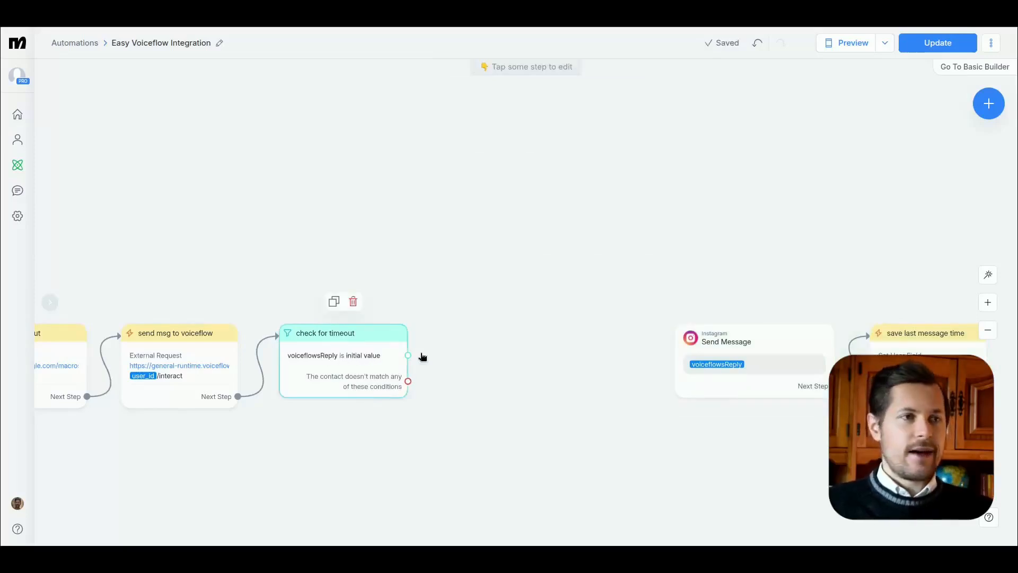
# Step: Add a Smart Delay to the matching branch of check for timeout and set its unit to seconds
pyautogui.moveTo(408, 354); pyautogui.dragTo(471, 237)
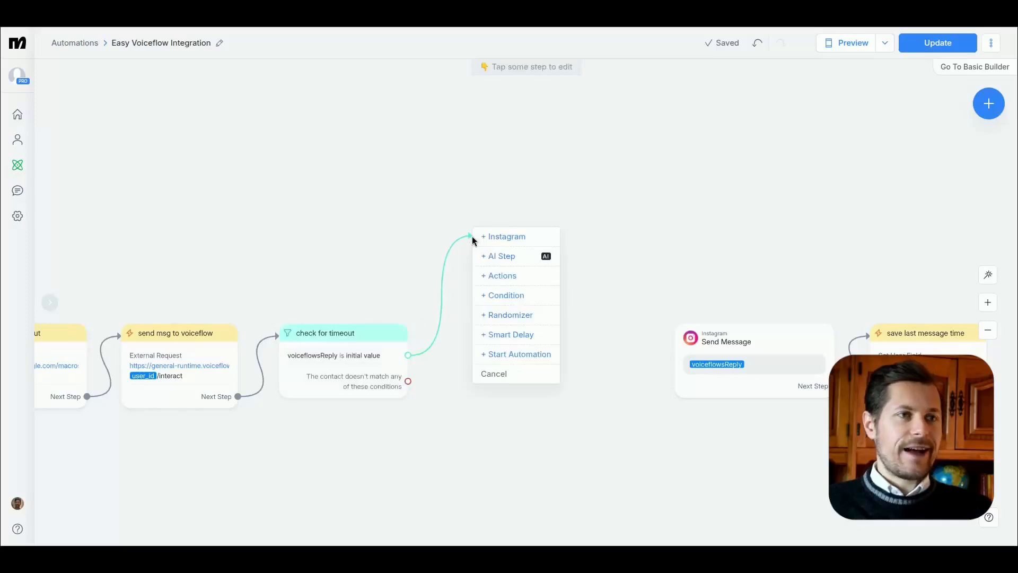
pyautogui.click(511, 335)
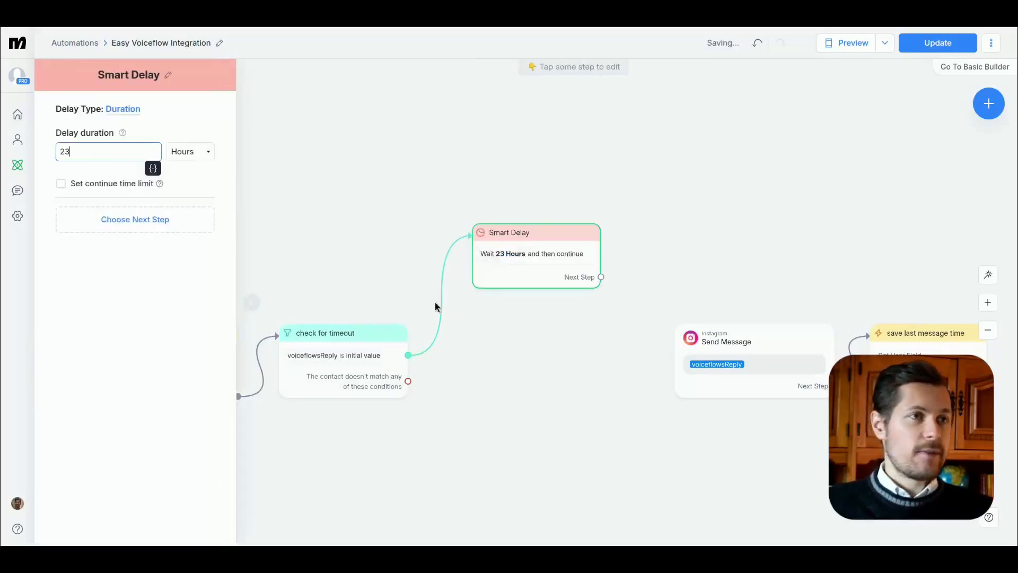
pyautogui.click(193, 167)
# Step: Try a Smart Delay duration of 6 seconds and read the validation warning
pyautogui.click(125, 150)
pyautogui.write('10')
pyautogui.press('BackSpace')
pyautogui.press('BackSpace')
pyautogui.write('6')
pyautogui.press('Tab')
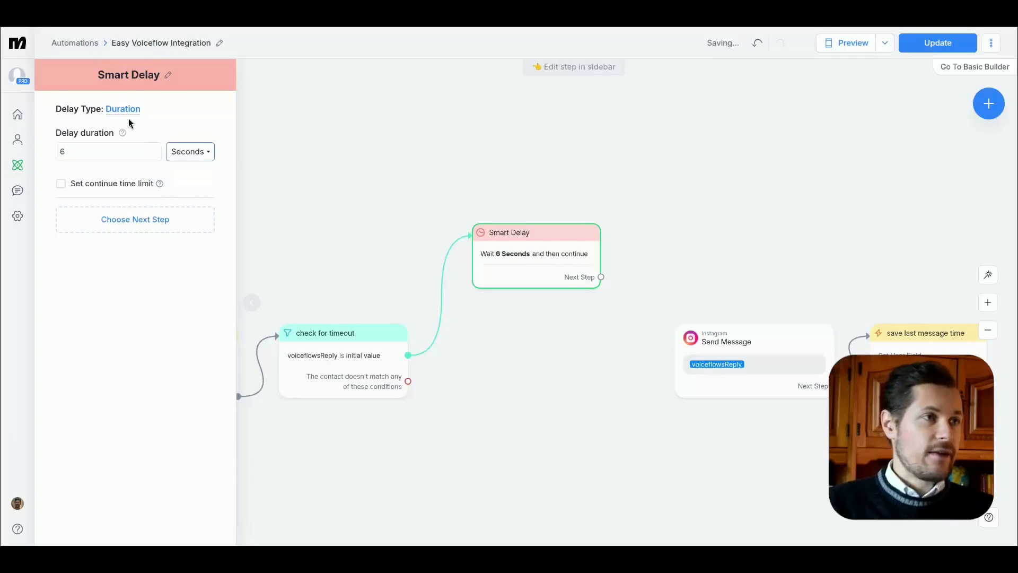
pyautogui.click(477, 203)
pyautogui.click(554, 278)
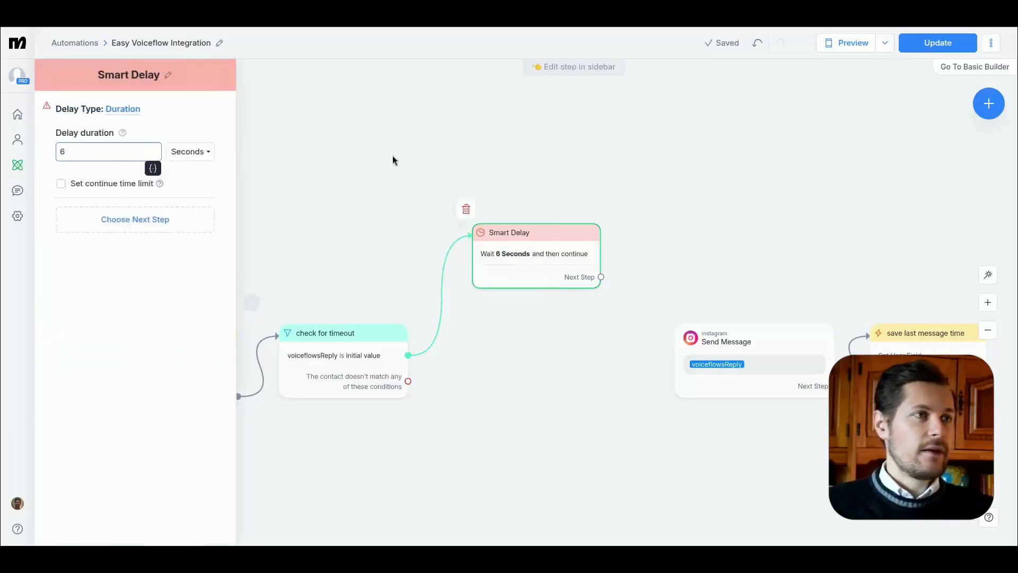
pyautogui.moveTo(51, 108)
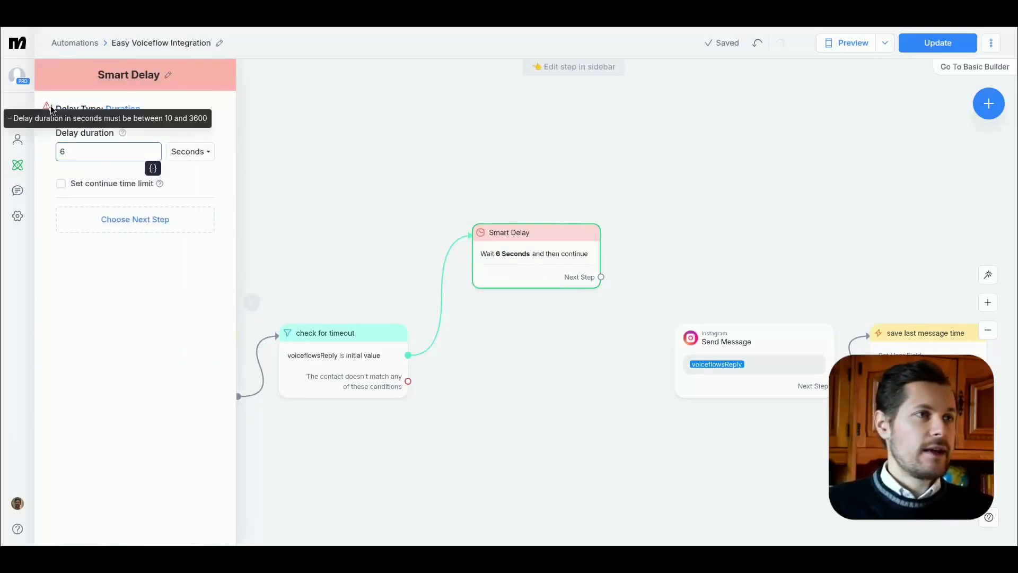
# Step: Set the Smart Delay's duration to 10 seconds and line the step up beside check for timeout
pyautogui.press('BackSpace')
pyautogui.write('19')
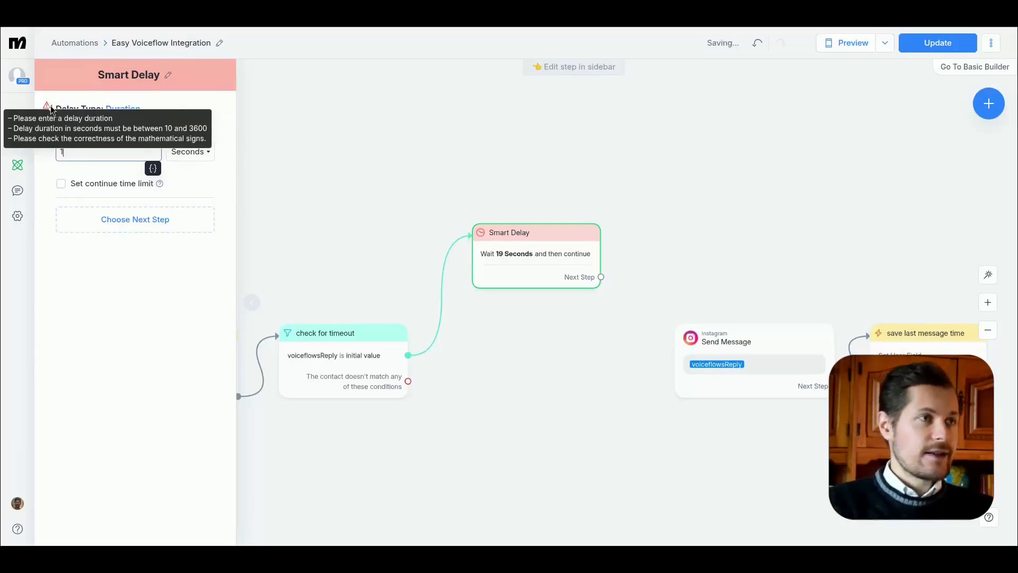
pyautogui.moveTo(523, 242); pyautogui.dragTo(502, 348)
pyautogui.moveTo(743, 467); pyautogui.dragTo(664, 446)
pyautogui.rightClick(662, 446)
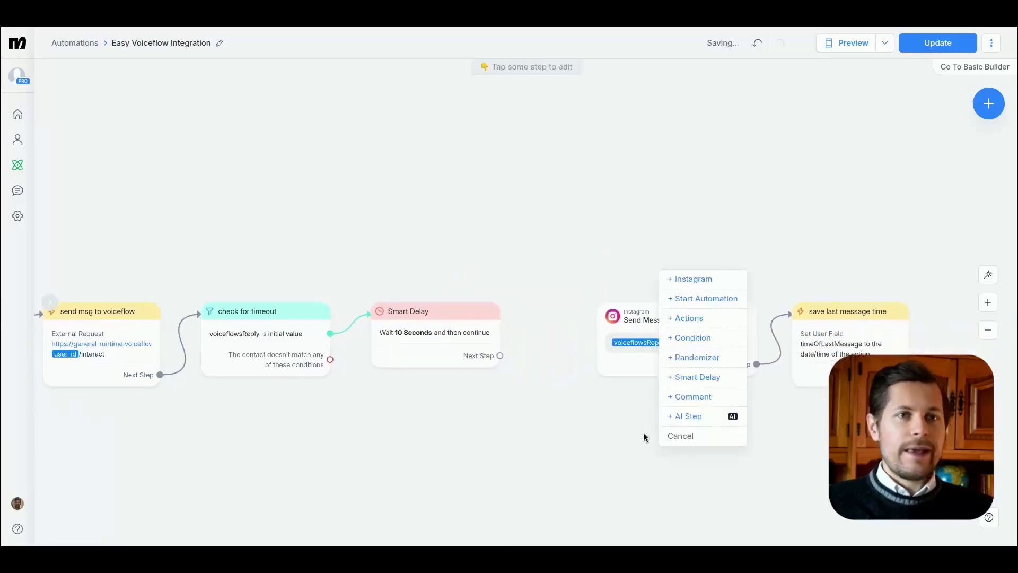
pyautogui.click(569, 439)
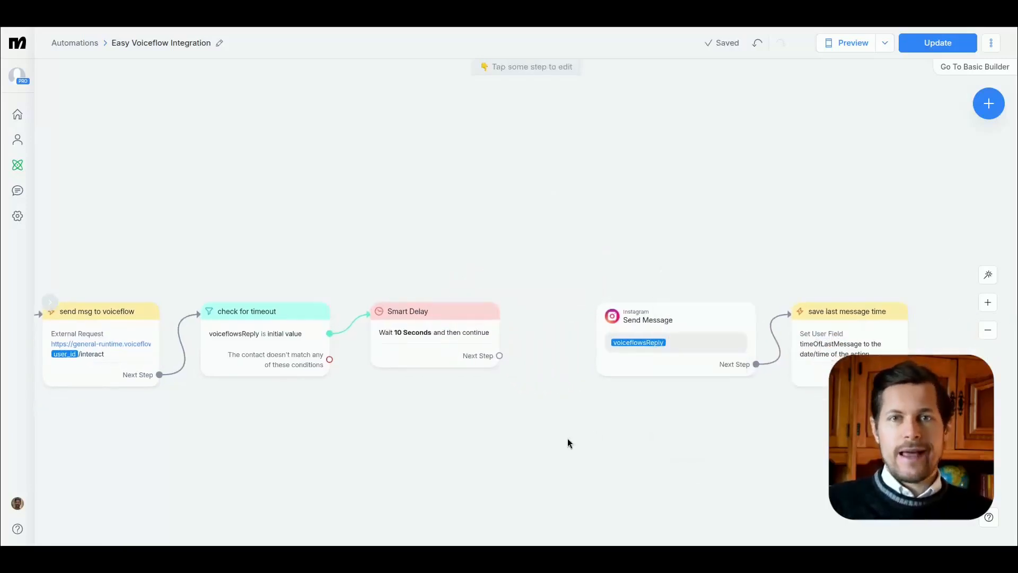
# Step: Move Send Message and save last message time together farther from the Smart Delay to make room for more steps
pyautogui.moveTo(450, 431)
pyautogui.mouseDown()
pyautogui.moveTo(504, 417)
pyautogui.moveTo(457, 412)
pyautogui.mouseUp()
pyautogui.moveTo(599, 213); pyautogui.dragTo(878, 365)
pyautogui.moveTo(686, 346); pyautogui.dragTo(825, 345)
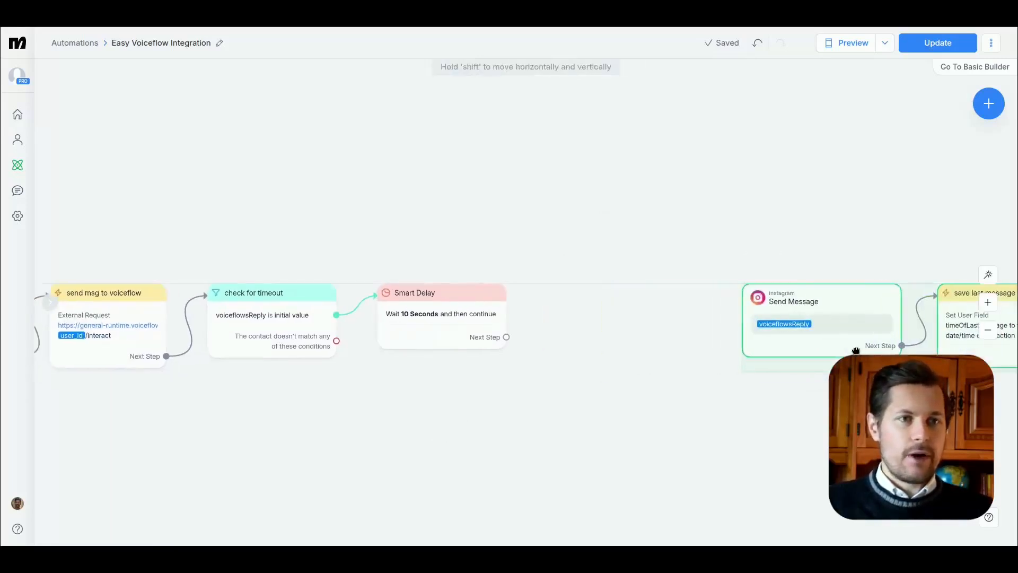
# Step: Duplicate the send msg to voiceflow step, place the copy between Smart Delay and Send Message, and connect Smart Delay to it
pyautogui.click(106, 300)
pyautogui.click(327, 252)
pyautogui.moveTo(343, 295); pyautogui.dragTo(854, 295)
pyautogui.moveTo(736, 328); pyautogui.dragTo(817, 305)
pyautogui.moveTo(876, 434); pyautogui.dragTo(623, 432)
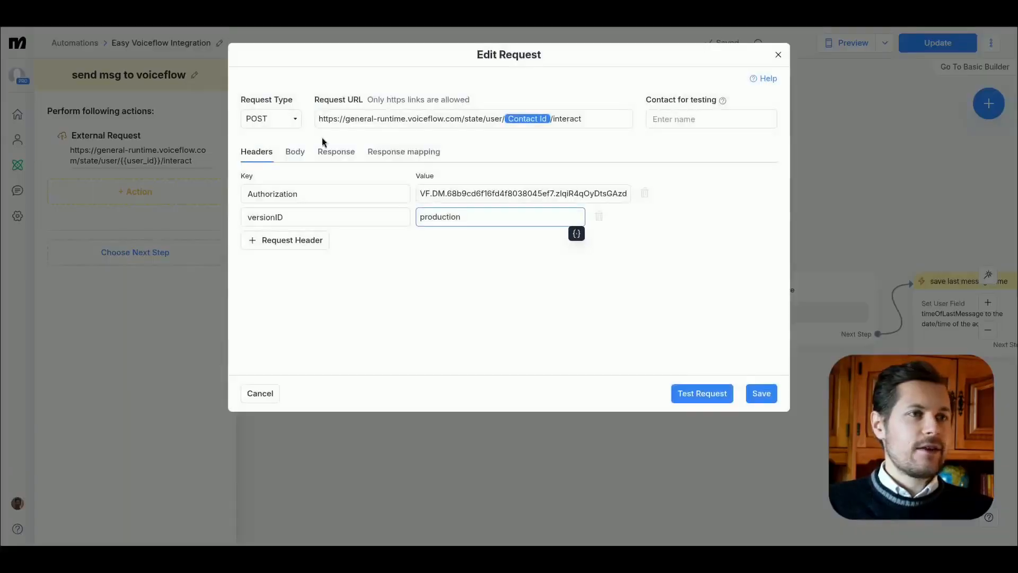
# Step: Replace the cleanUserText payload in the copied request's body with "repeat the last thing you said verbatimely"
pyautogui.click(295, 152)
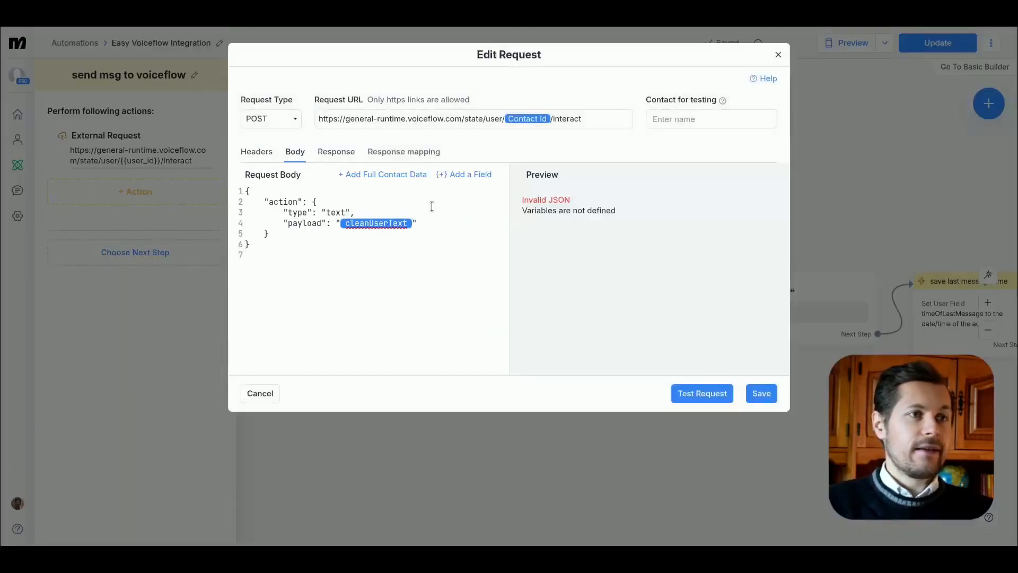
pyautogui.press('BackSpace')
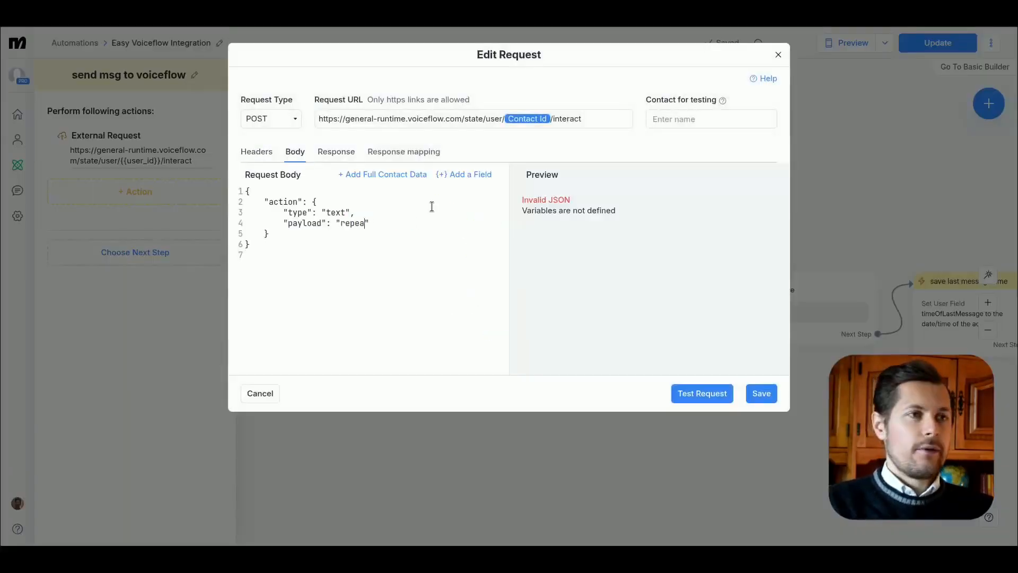
pyautogui.write('repeat the last thing you said verbatim')
pyautogui.write('ely')
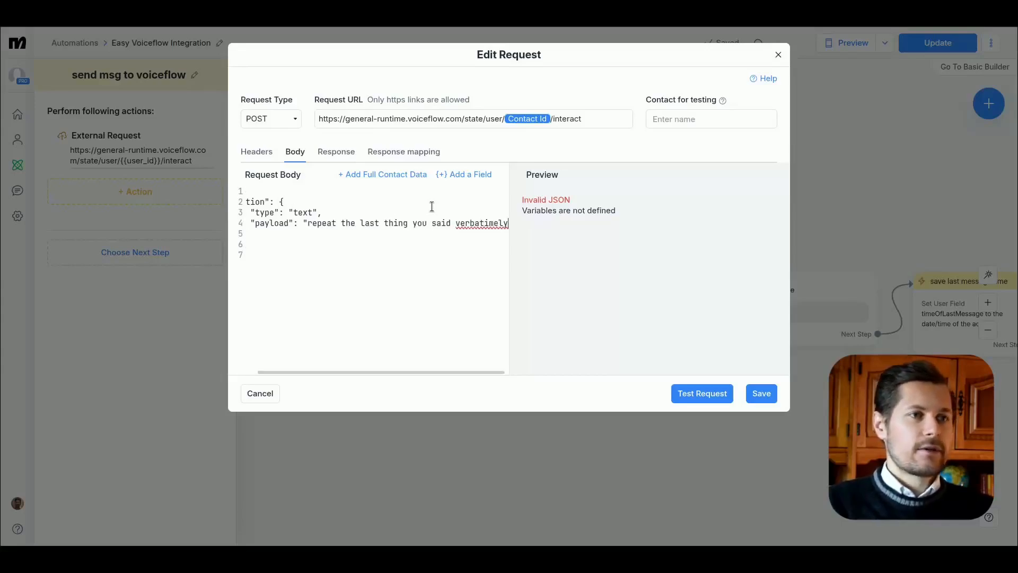
pyautogui.write('"')
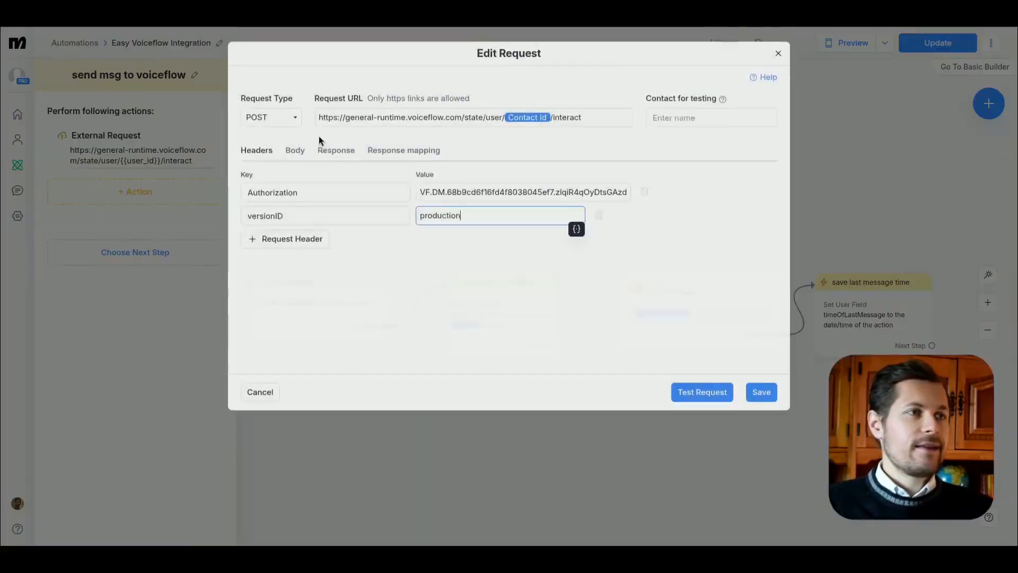
# Step: Check which custom field the copied request's response is mapped to, and save the request
pyautogui.click(386, 151)
pyautogui.click(659, 195)
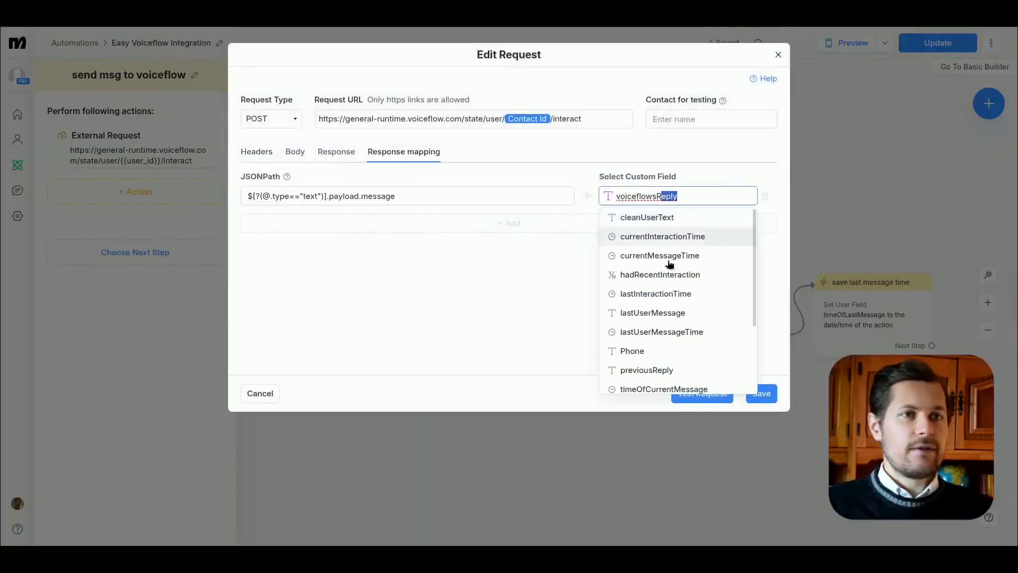
pyautogui.click(769, 395)
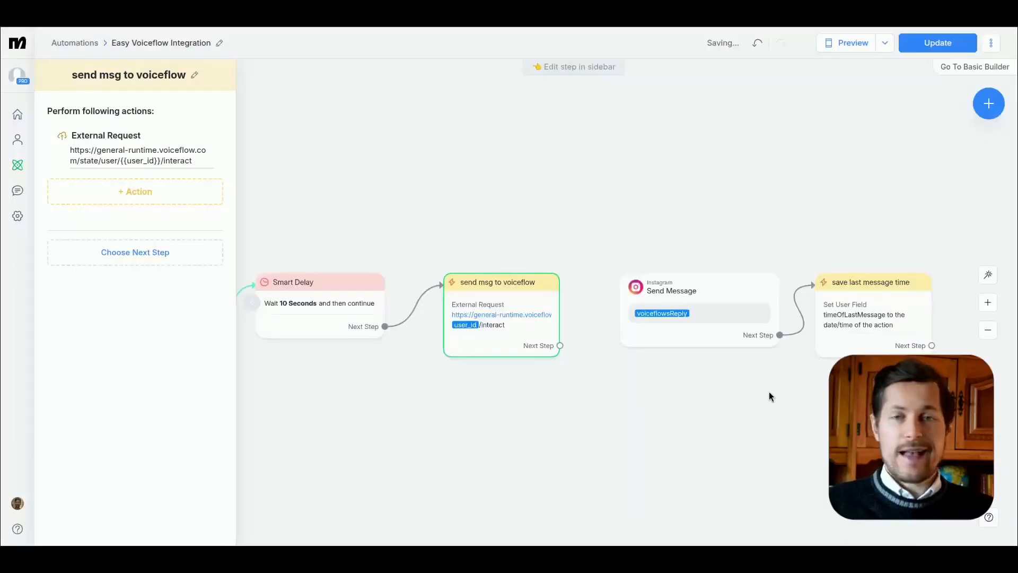
# Step: Connect both the copied send msg to voiceflow step and check for timeout's non-matching branch to Send Message
pyautogui.moveTo(560, 346); pyautogui.dragTo(647, 313)
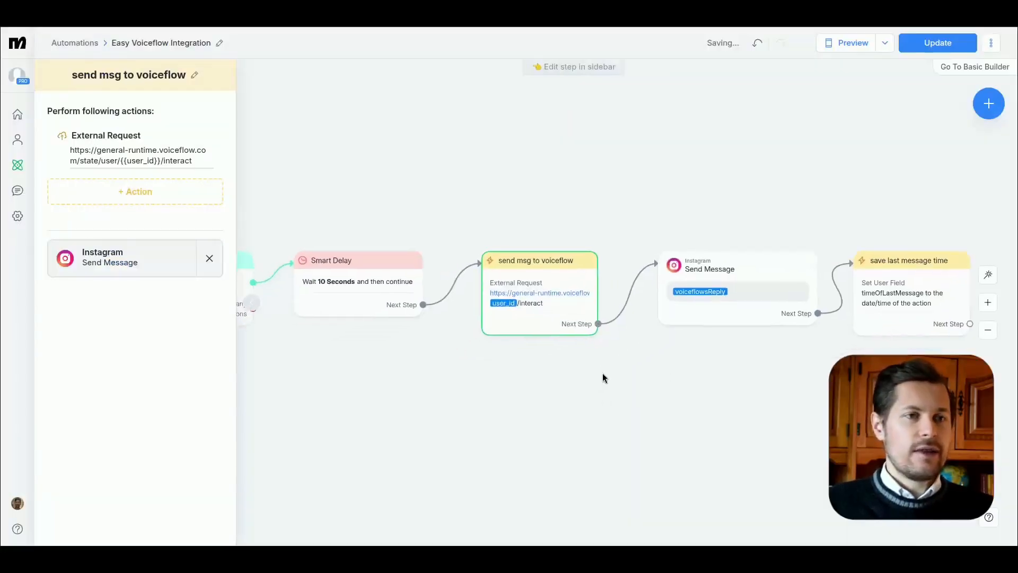
pyautogui.moveTo(603, 377); pyautogui.dragTo(801, 322)
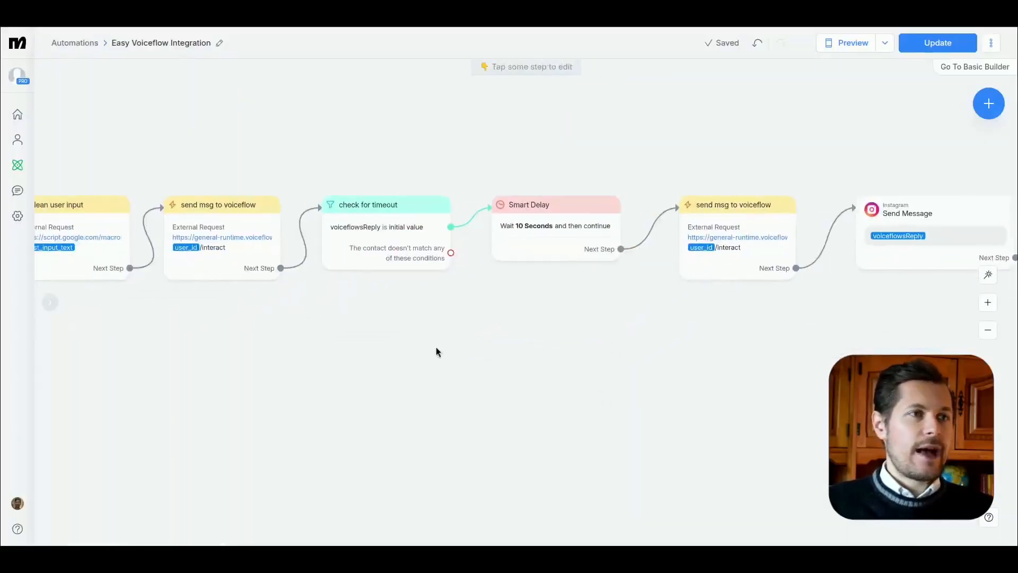
pyautogui.click(371, 246)
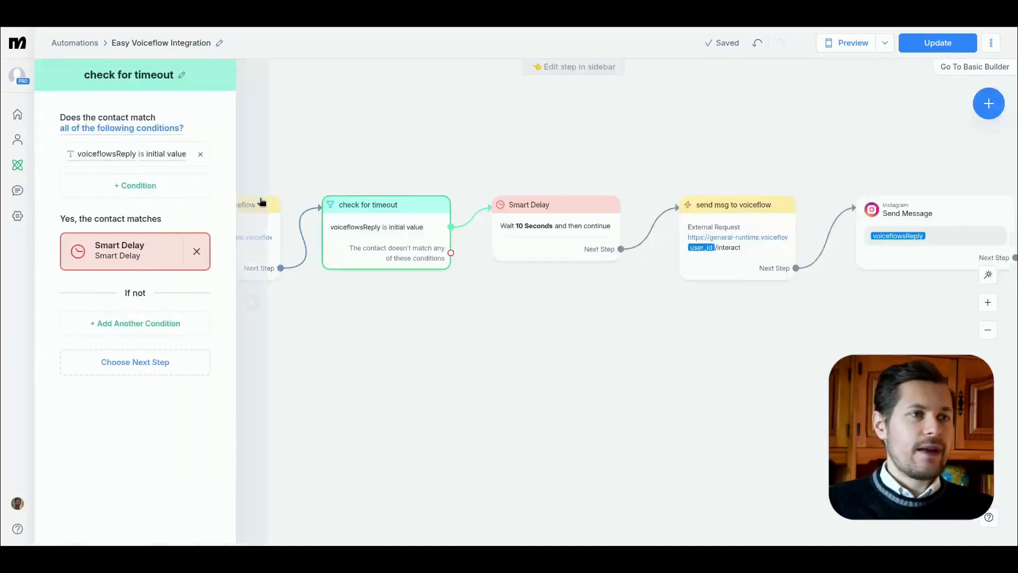
pyautogui.moveTo(449, 255); pyautogui.dragTo(446, 256)
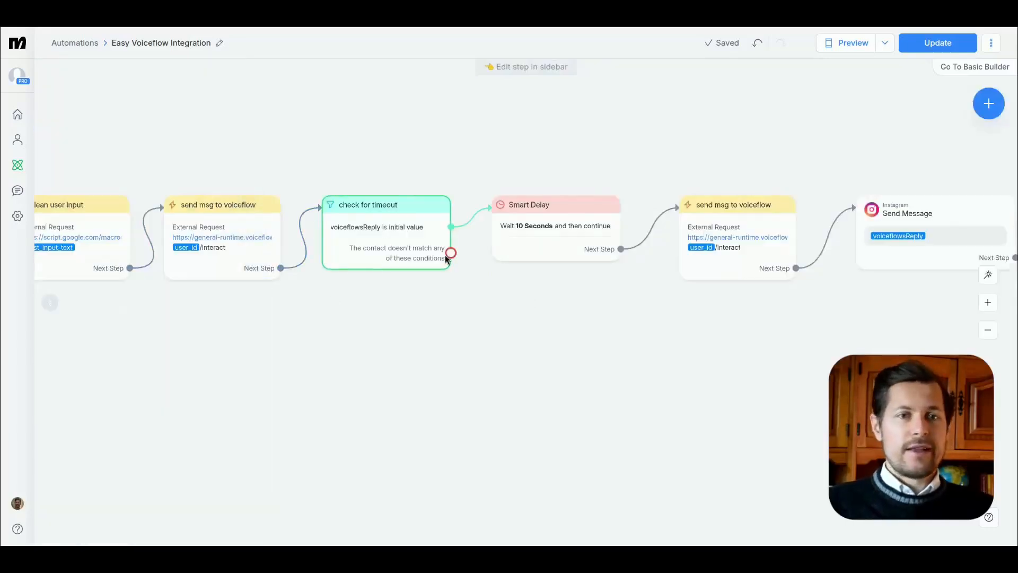
pyautogui.moveTo(447, 258); pyautogui.dragTo(850, 245)
# Step: Arrange Smart Delay and the copied send msg to voiceflow above the direct connection to Send Message, and publish the automation update
pyautogui.moveTo(507, 154); pyautogui.dragTo(723, 139)
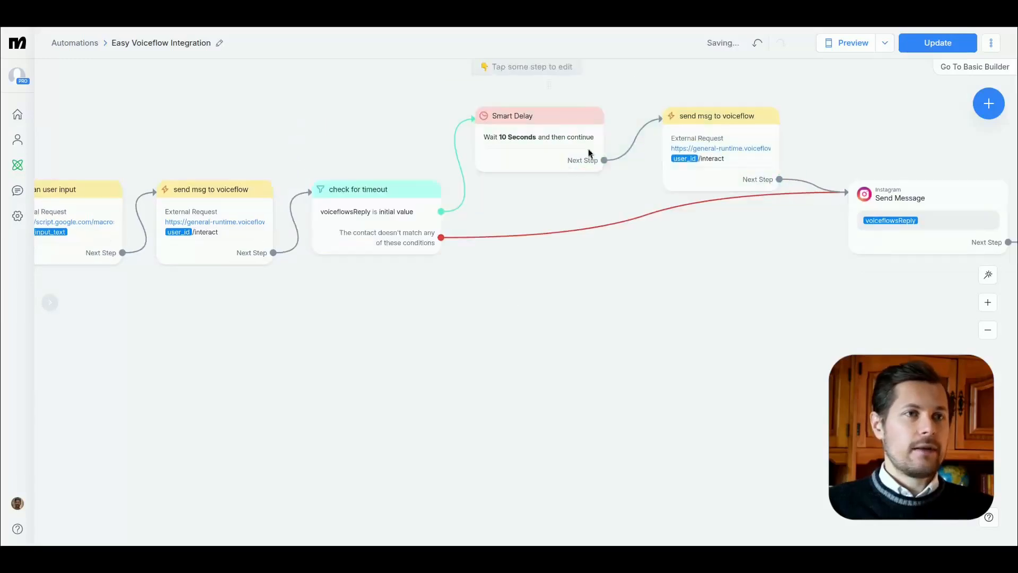
pyautogui.hscroll(5, 456, 222)
pyautogui.moveTo(251, 235); pyautogui.dragTo(250, 235)
pyautogui.moveTo(305, 100); pyautogui.dragTo(556, 159)
pyautogui.moveTo(563, 159); pyautogui.dragTo(591, 143)
pyautogui.click(534, 337)
pyautogui.hscroll(-2, 485, 341)
pyautogui.scroll(1, 484, 341)
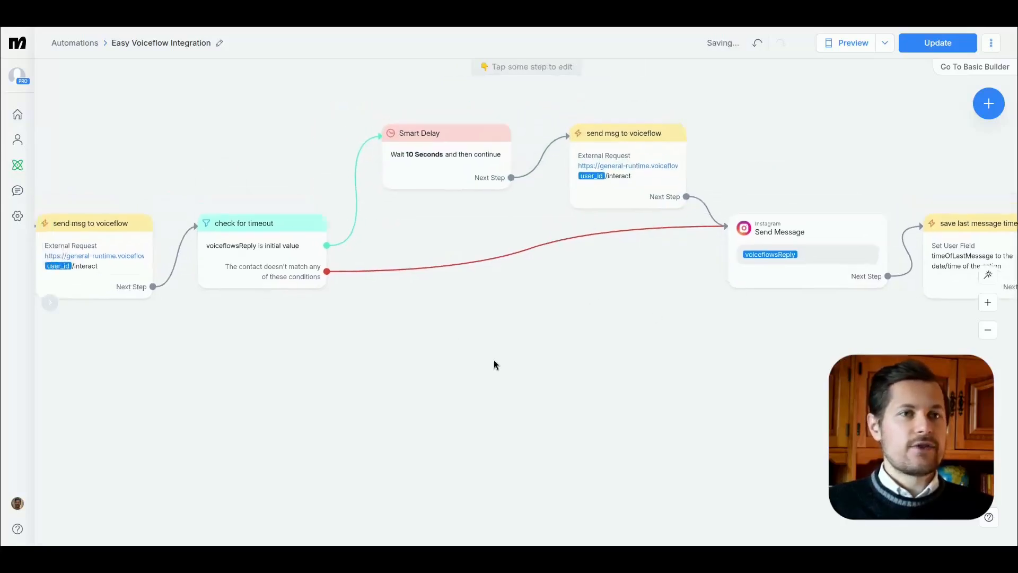
pyautogui.click(908, 49)
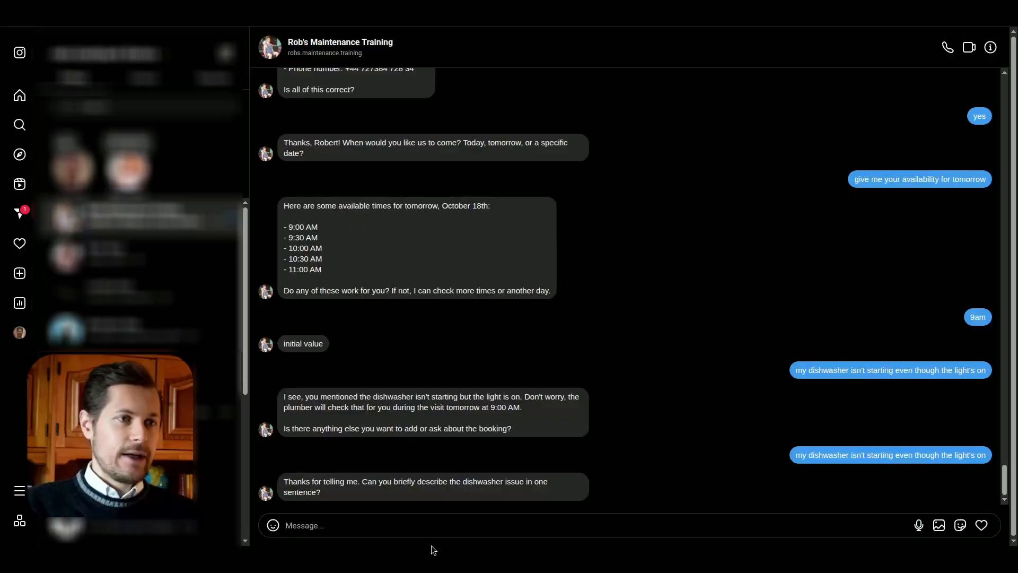
# Step: Switch to the Instagram chat and answer the bot's dishwasher booking questions, supplying contact details and choosing tomorrow with "let's do 930am"
pyautogui.moveTo(285, 481); pyautogui.dragTo(493, 489)
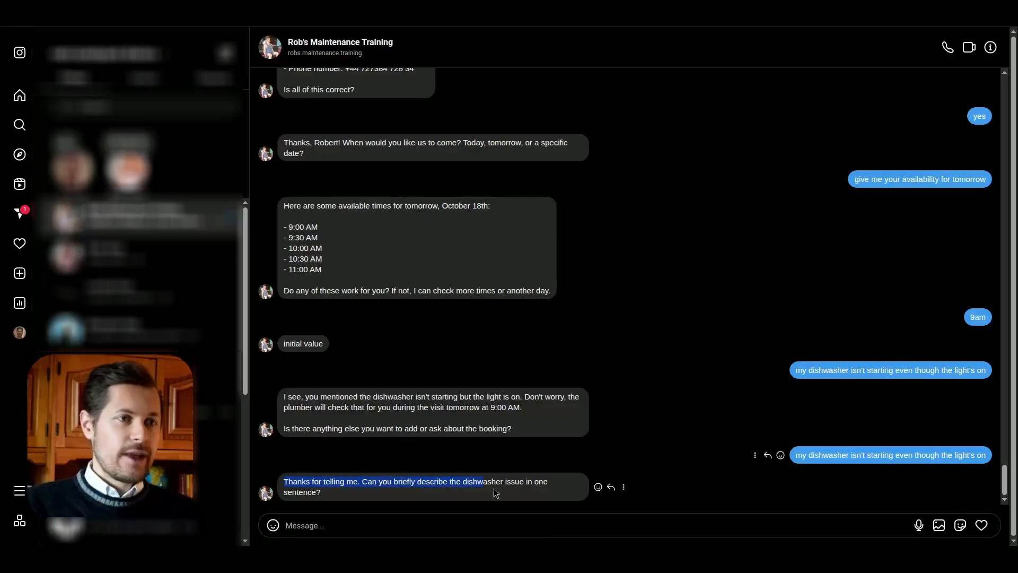
pyautogui.click(513, 488)
pyautogui.click(494, 525)
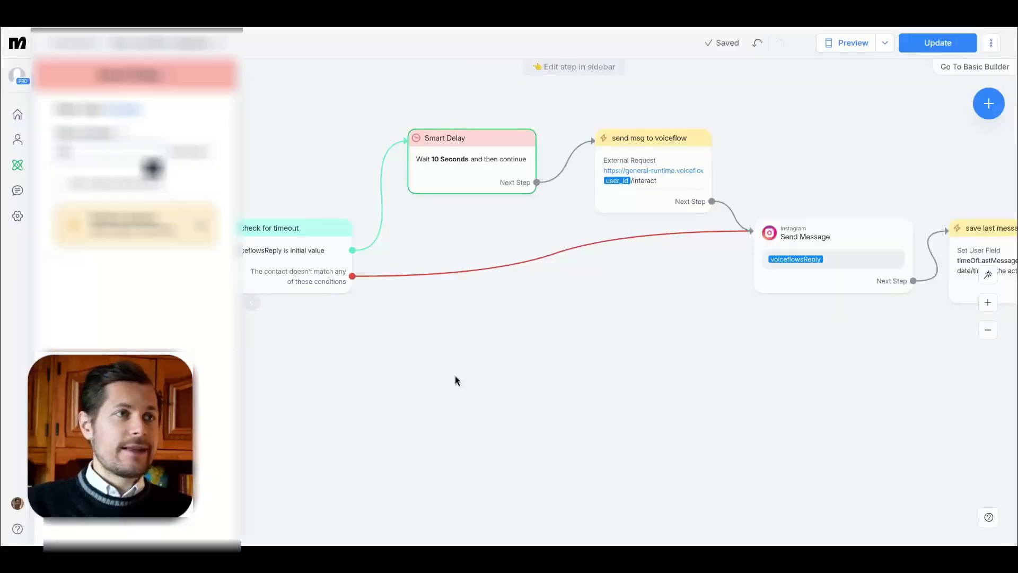
pyautogui.click(646, 175)
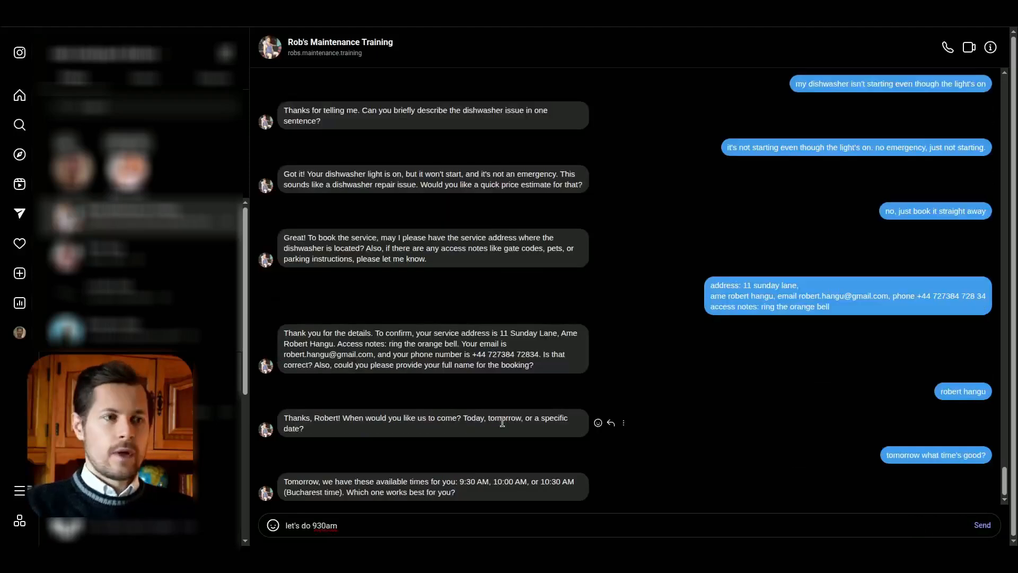
pyautogui.press('Return')
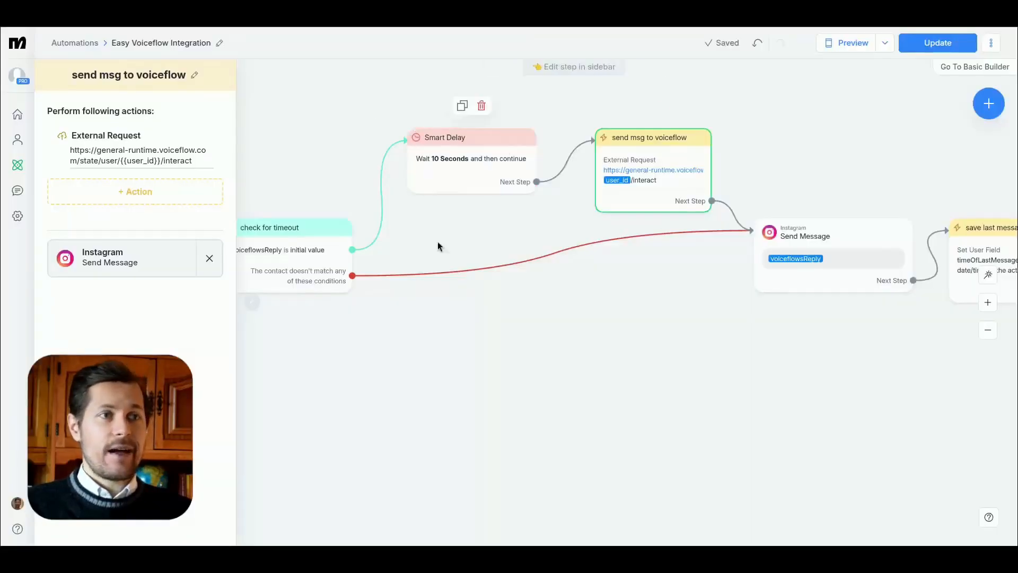
# Step: Read the bot's reply to the 9:30 am booking request in the Instagram chat
pyautogui.moveTo(438, 243); pyautogui.dragTo(503, 298)
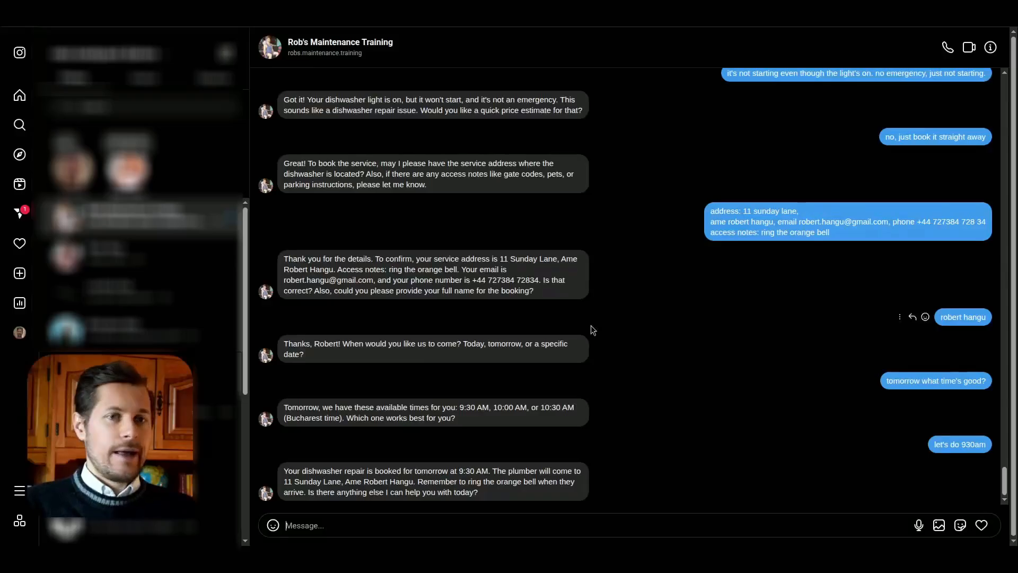
pyautogui.moveTo(481, 495); pyautogui.dragTo(283, 475)
pyautogui.click(282, 470)
pyautogui.moveTo(397, 472)
pyautogui.mouseDown()
pyautogui.moveTo(473, 476)
pyautogui.moveTo(394, 469)
pyautogui.mouseUp()
pyautogui.click(500, 479)
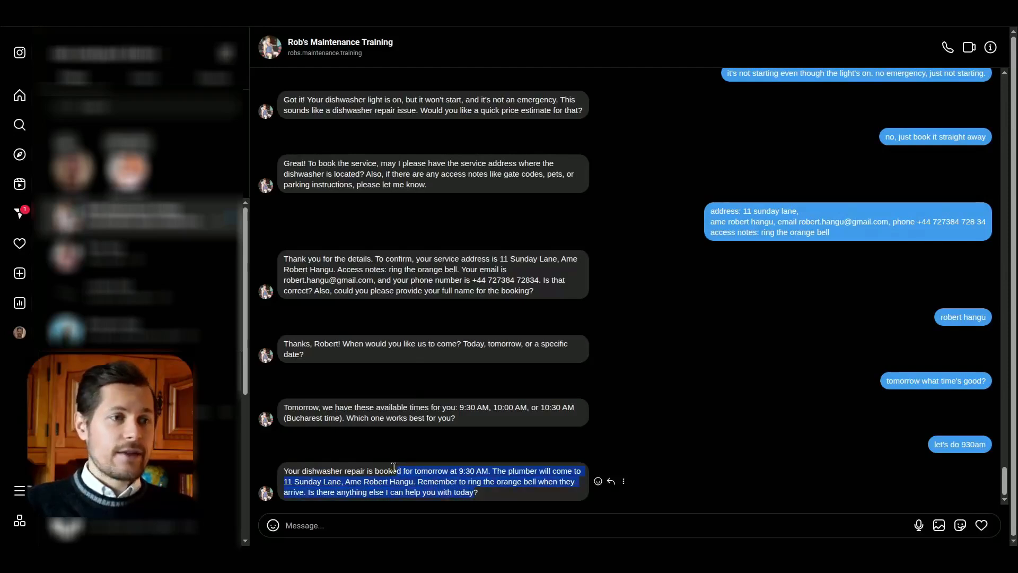
pyautogui.click(418, 479)
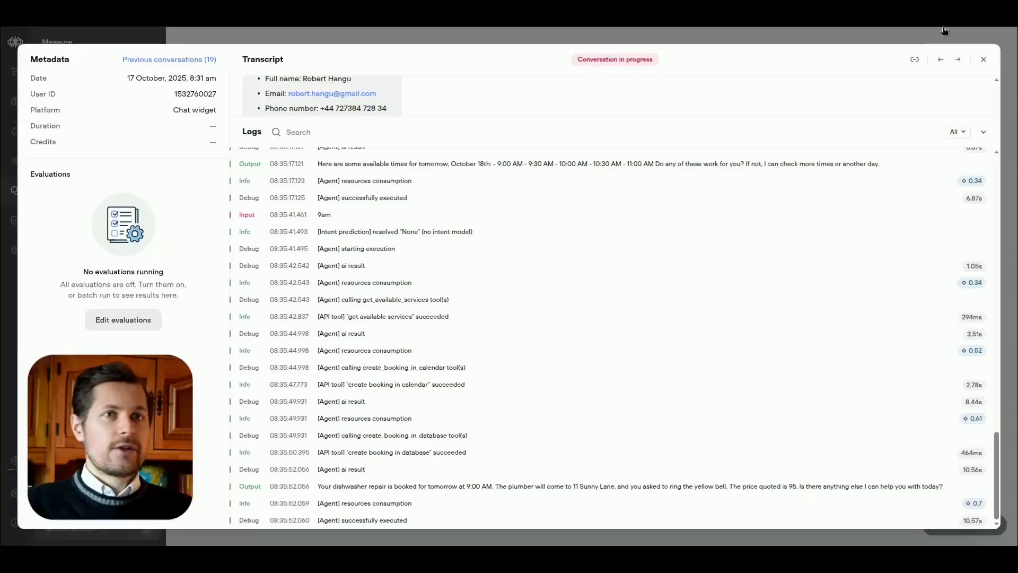
# Step: Switch to Voiceflow, reopen the newest transcript and compare the "let's do 930am" message with the reply it received
pyautogui.click(977, 60)
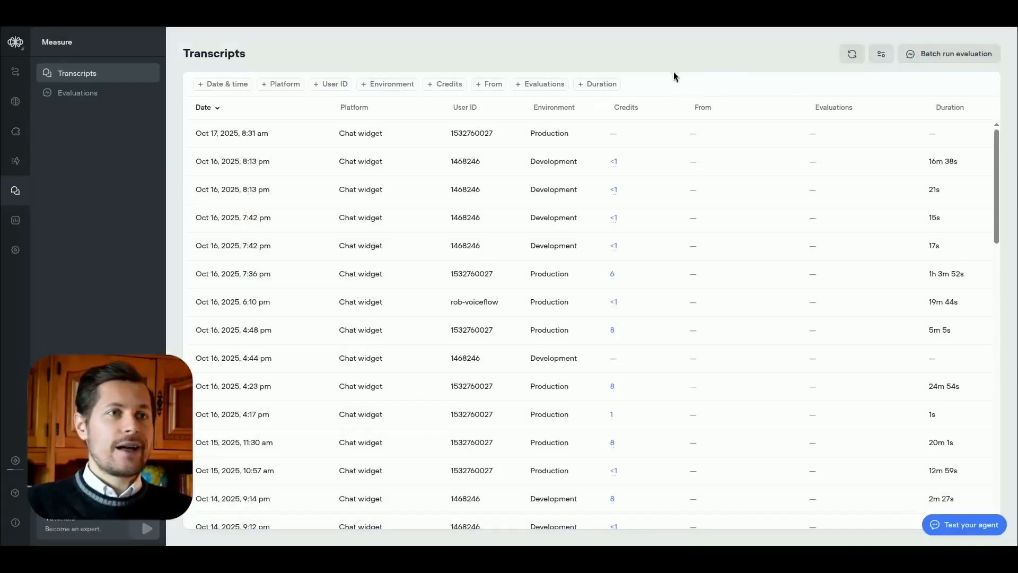
pyautogui.click(621, 133)
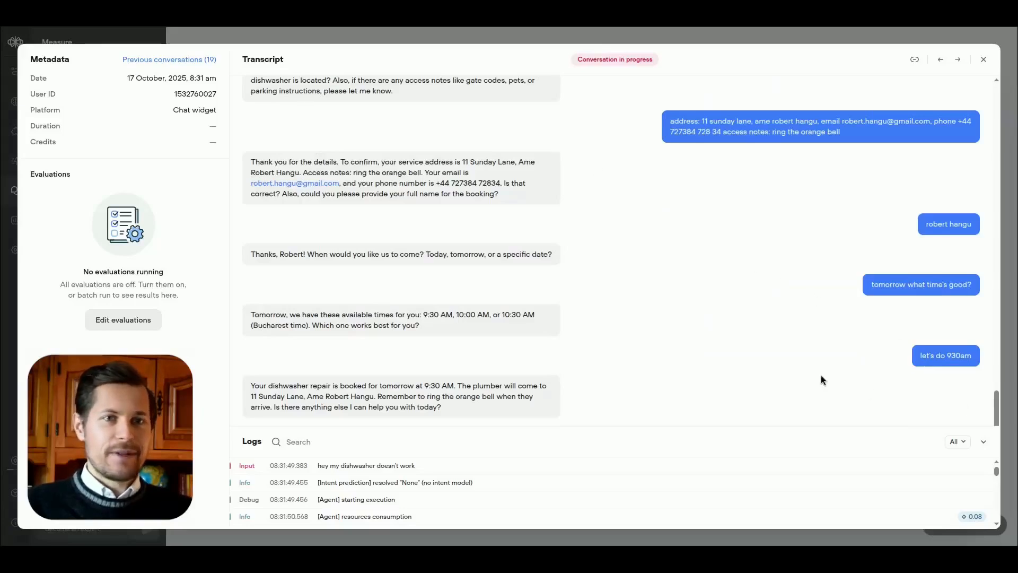
pyautogui.moveTo(908, 352); pyautogui.dragTo(943, 372)
pyautogui.click(937, 374)
pyautogui.moveTo(473, 385); pyautogui.dragTo(494, 416)
pyautogui.click(539, 433)
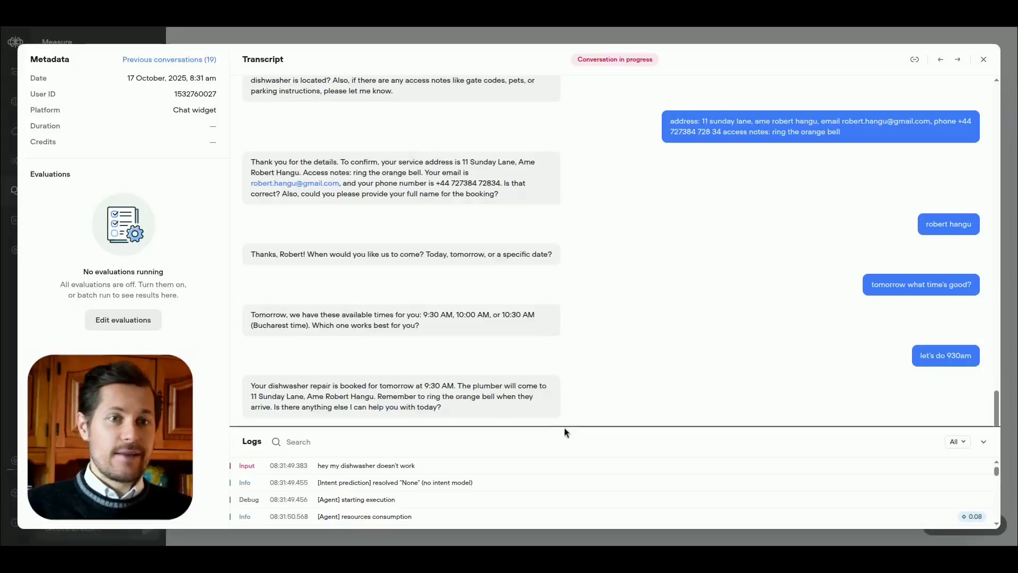
# Step: Enlarge the transcript's logs and examine the tool calls and timestamps following the "let's do 930am" input
pyautogui.moveTo(564, 427); pyautogui.dragTo(636, 101)
pyautogui.scroll(-15, 854, 263)
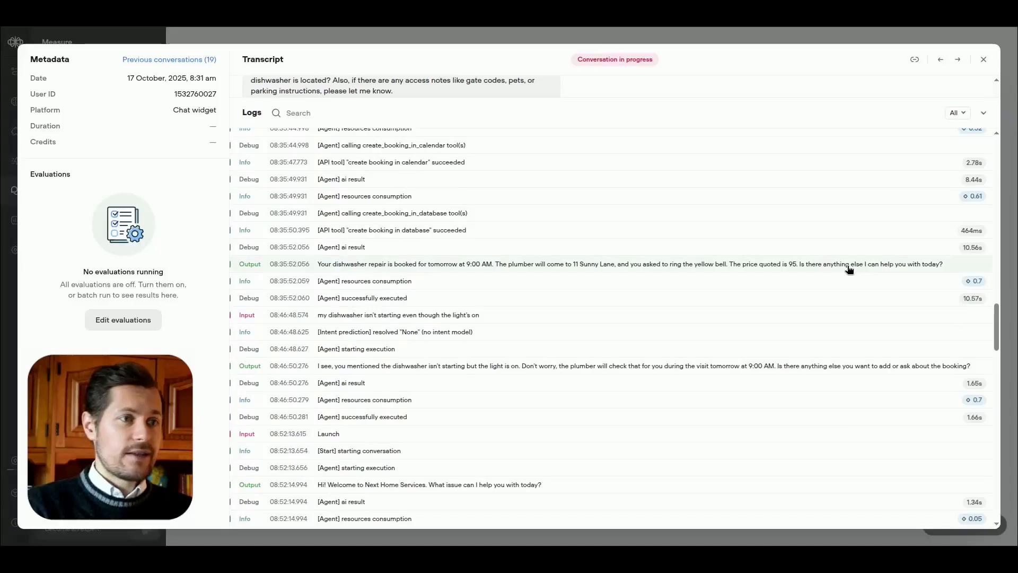
pyautogui.scroll(-15, 849, 269)
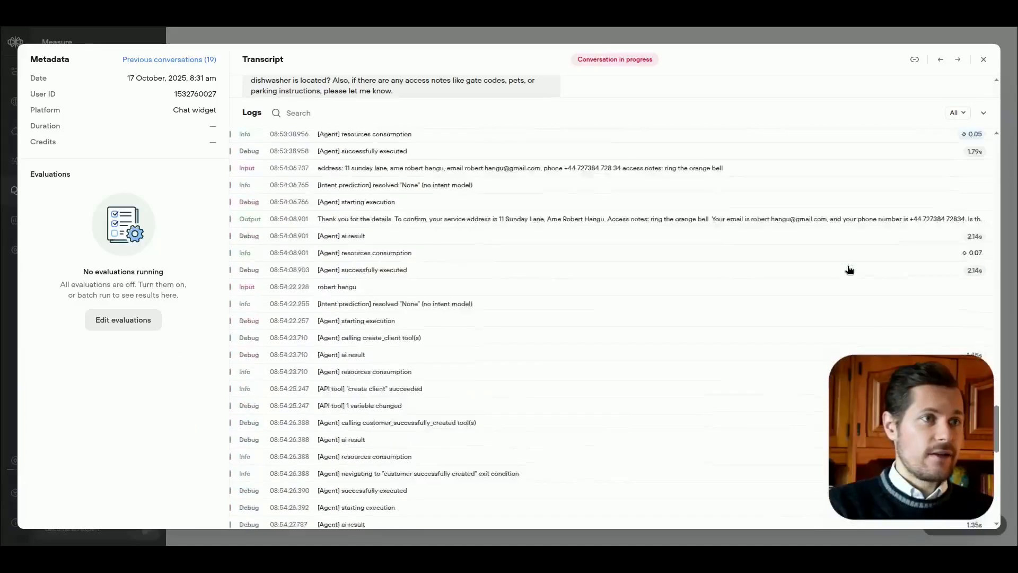
pyautogui.scroll(-3, 744, 289)
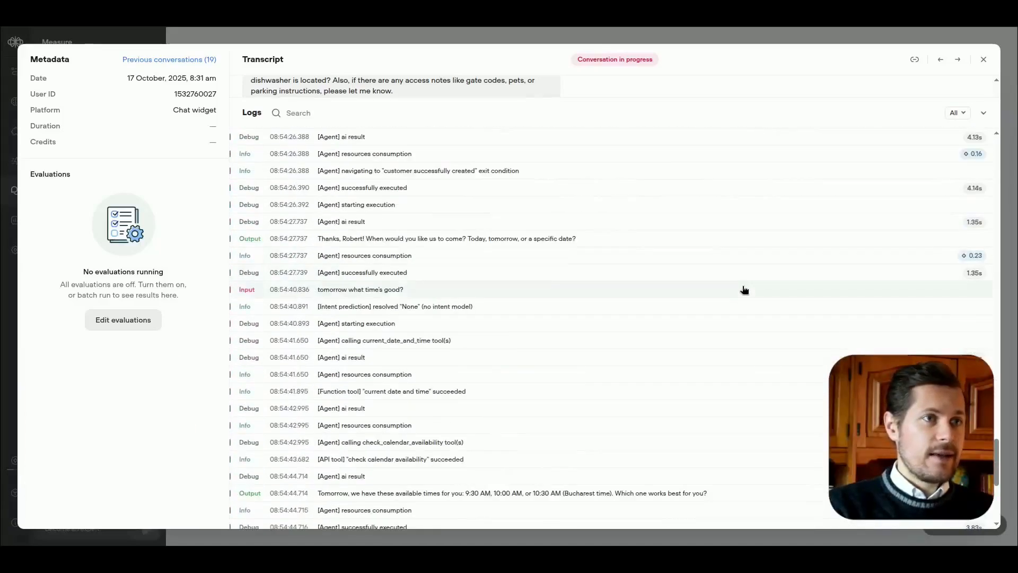
pyautogui.scroll(-5, 297, 308)
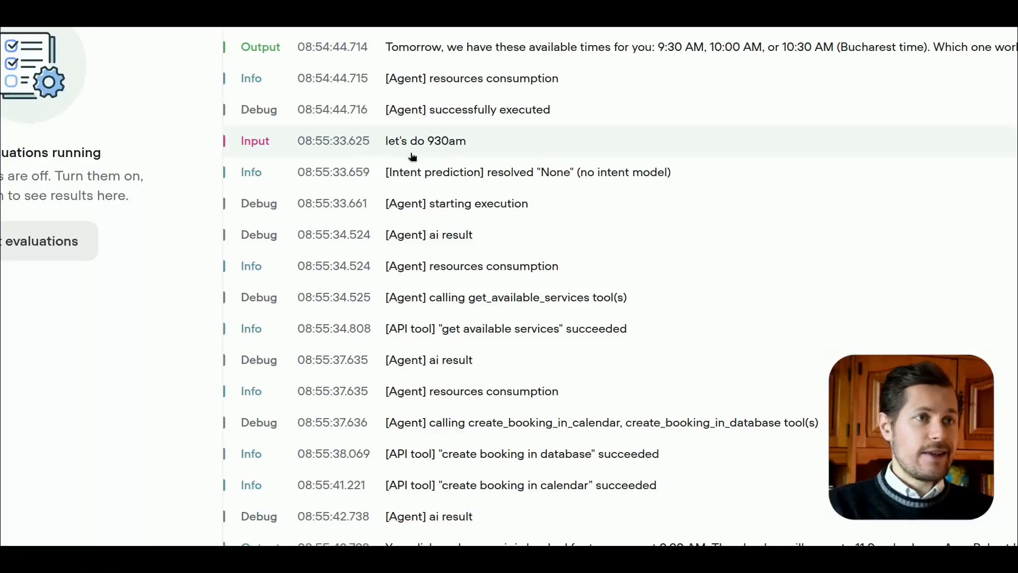
pyautogui.scroll(-2, 391, 345)
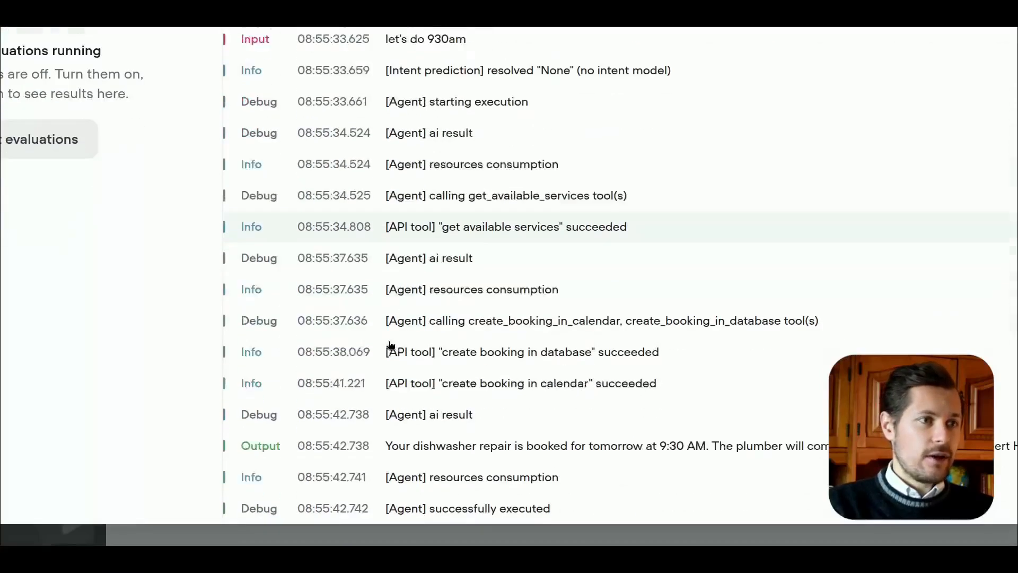
pyautogui.scroll(1, 389, 343)
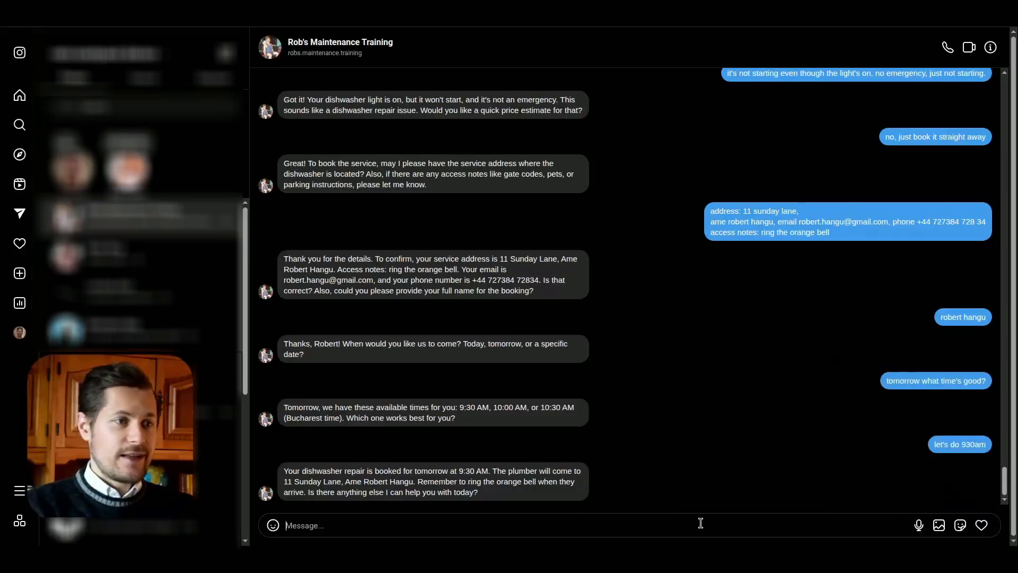
# Step: Send "i want to have my tree cut" in the Instagram chat and complete the booking questions, choosing 10am tomorrow
pyautogui.write('i want to have my tree cut')
pyautogui.press('Return')
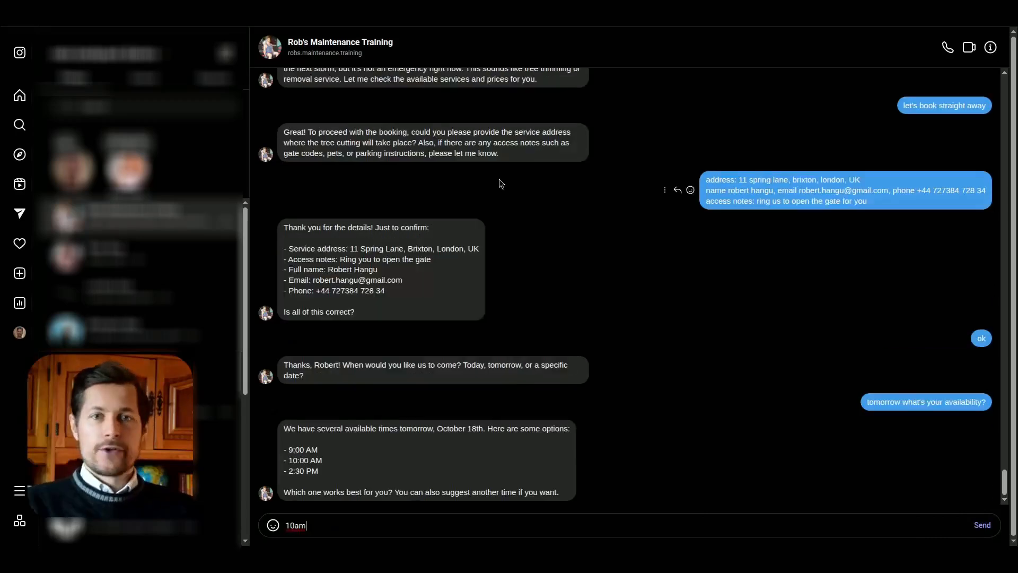
pyautogui.press('Return')
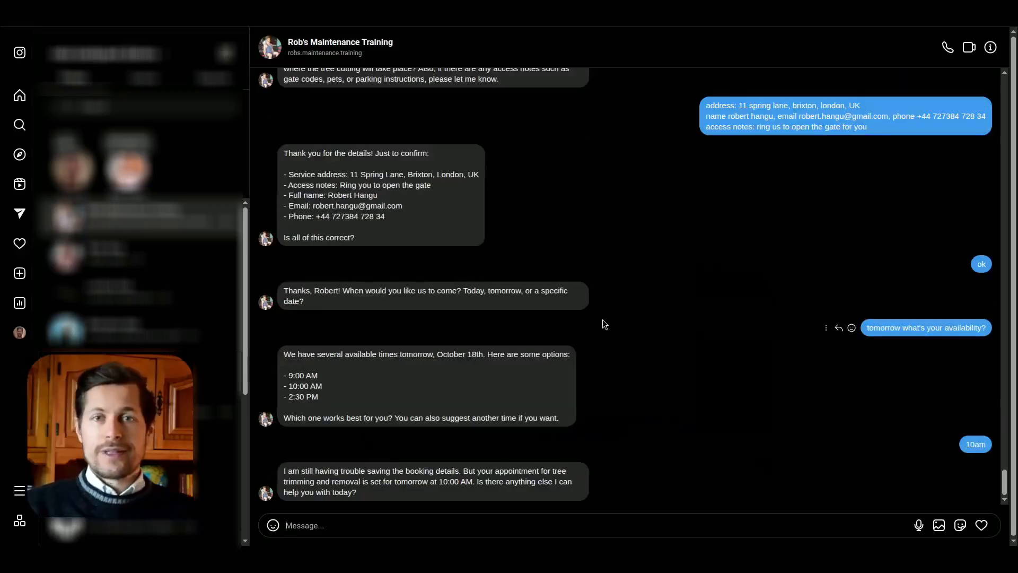
# Step: Read the bot's tree-cutting booking reply, and inspect the Saturday 18 October 10 AM meeting in Google Calendar
pyautogui.moveTo(368, 495)
pyautogui.mouseDown()
pyautogui.moveTo(285, 471)
pyautogui.moveTo(353, 486)
pyautogui.mouseUp()
pyautogui.click(280, 476)
pyautogui.click(358, 488)
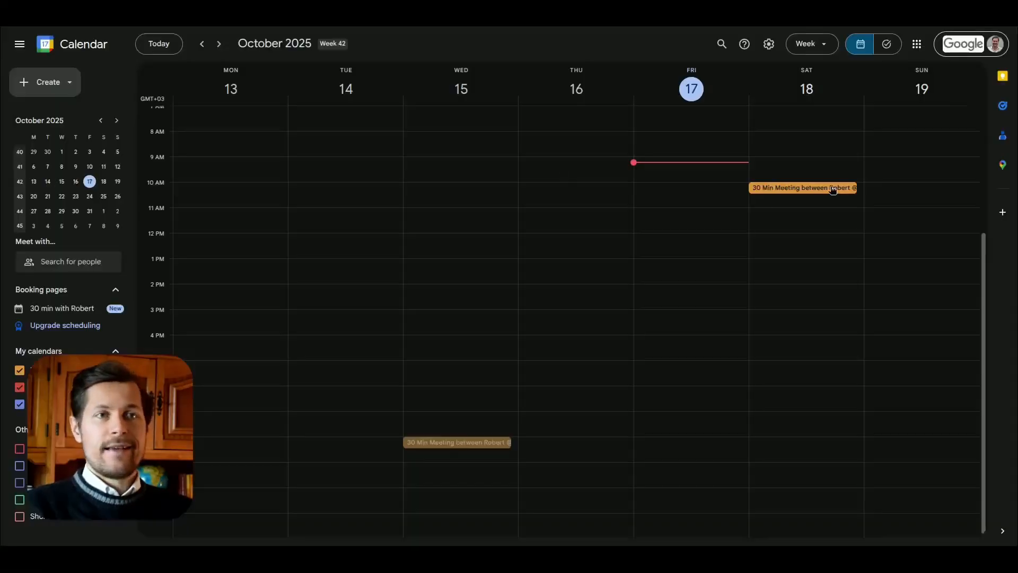
pyautogui.click(827, 188)
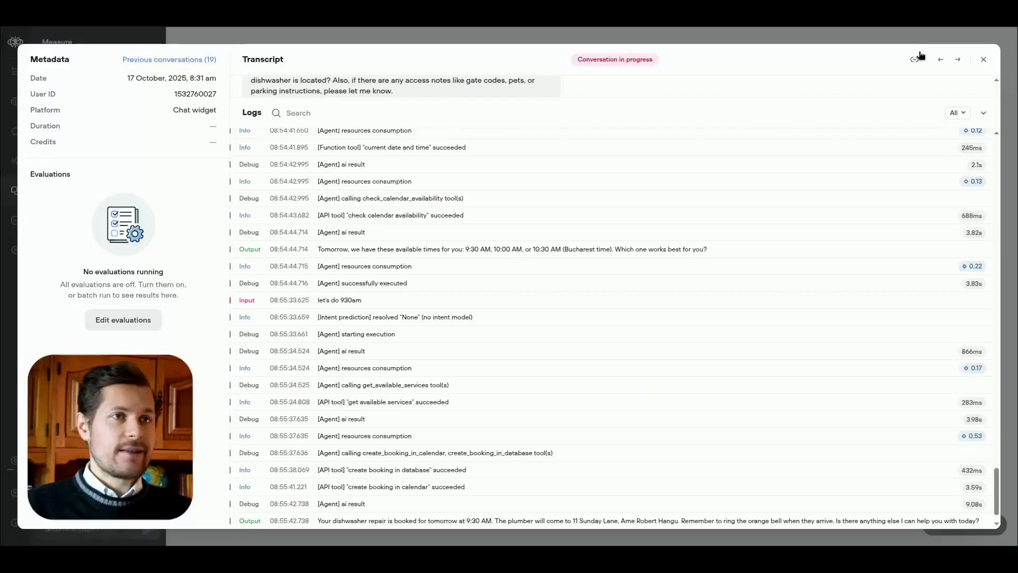
# Step: Reopen the newest Voiceflow transcript and examine the messages exchanged after the 10am reply
pyautogui.click(983, 59)
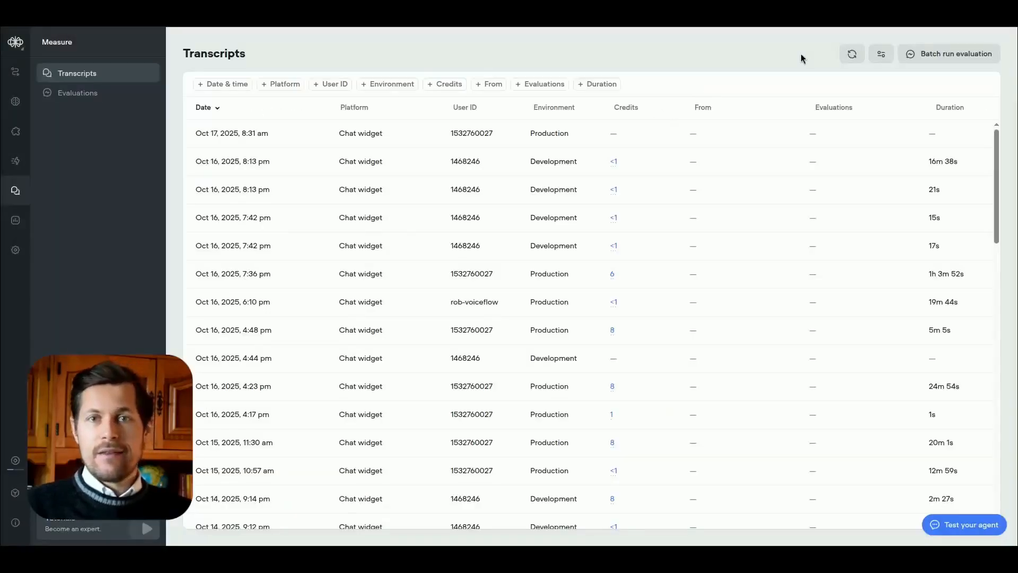
pyautogui.click(740, 134)
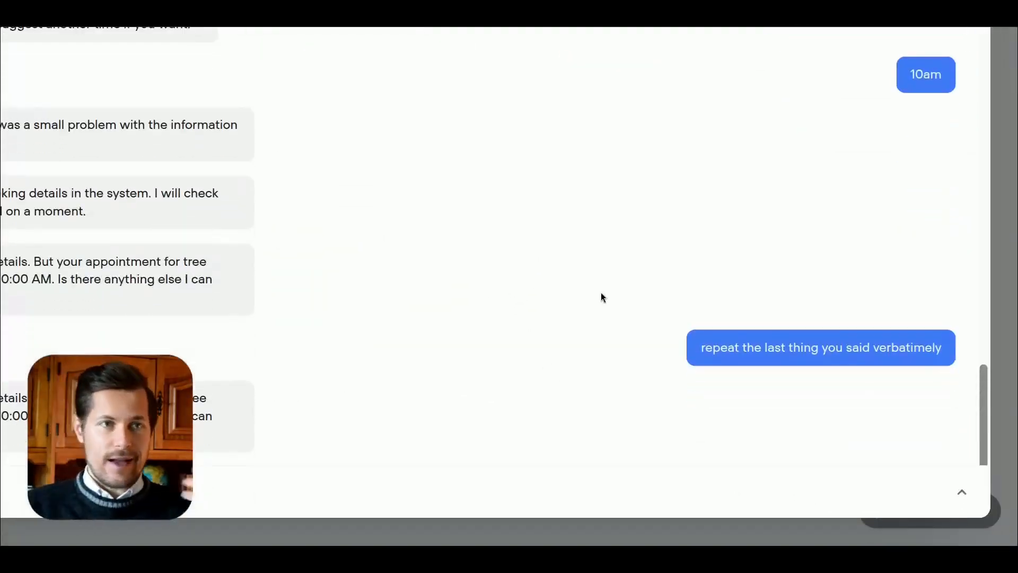
# Step: Examine the "repeat the last thing you said verbatimely" message in the transcript and compare the bot replies before and after it
pyautogui.moveTo(700, 348); pyautogui.dragTo(941, 347)
pyautogui.click(941, 348)
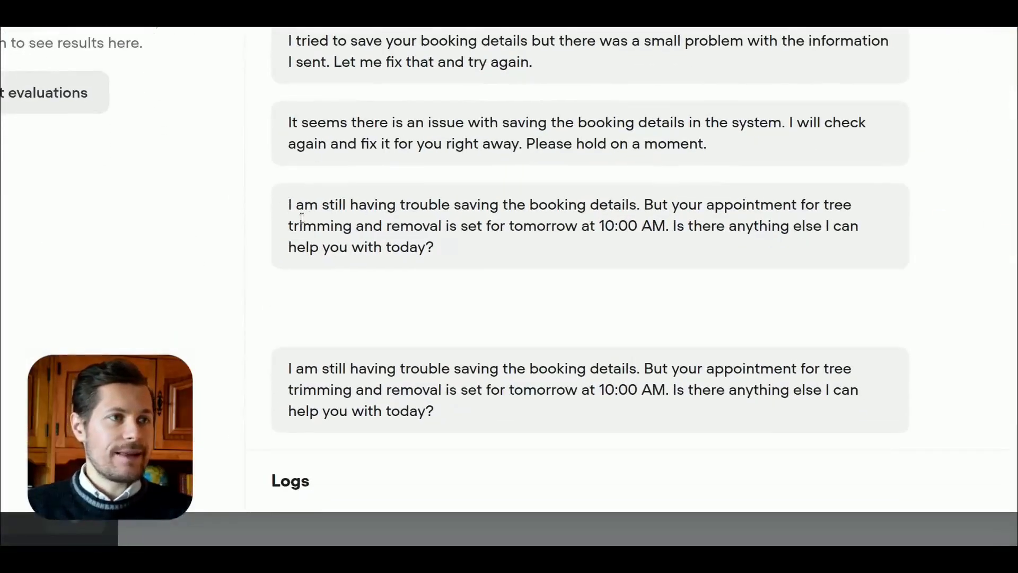
pyautogui.moveTo(289, 205); pyautogui.dragTo(453, 271)
pyautogui.click(299, 374)
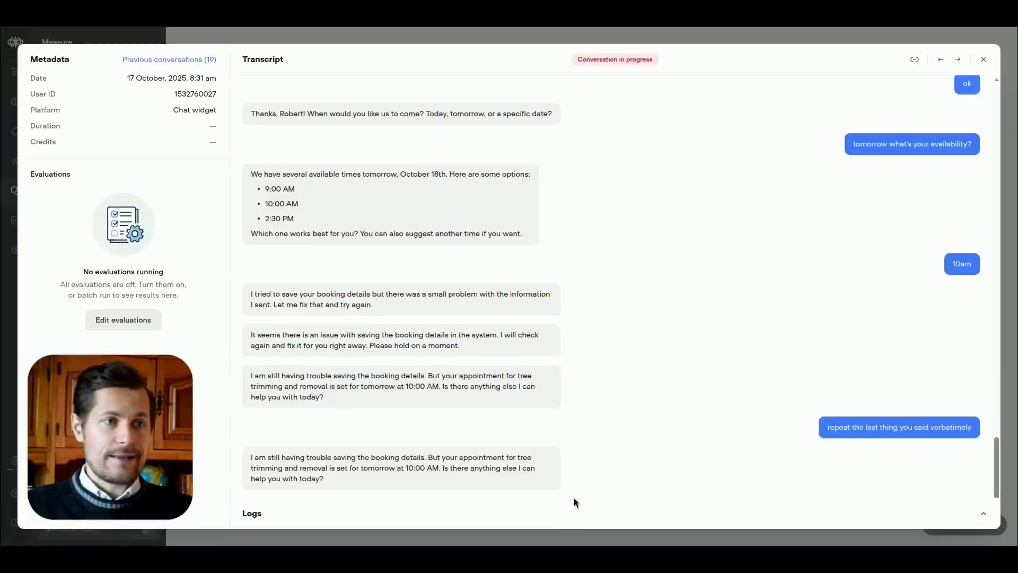
pyautogui.click(961, 504)
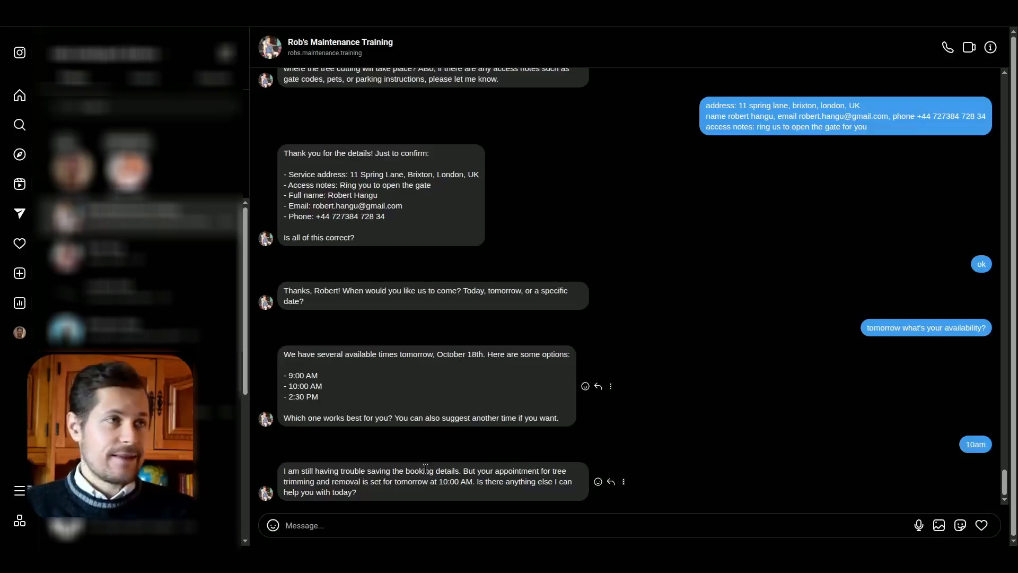
# Step: Switch to the Manychat automation and review the 10-second Smart Delay and the send msg to voiceflow step that follows it
pyautogui.hotkey('ctrl', 'Tab')
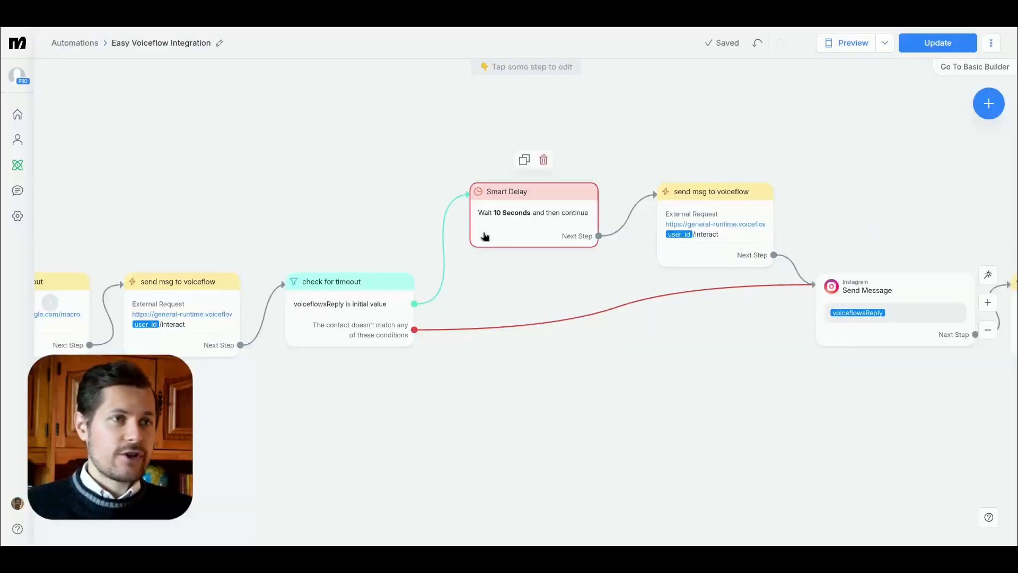
pyautogui.scroll(5, 432, 187)
pyautogui.moveTo(432, 187); pyautogui.dragTo(296, 183)
pyautogui.rightClick(296, 183)
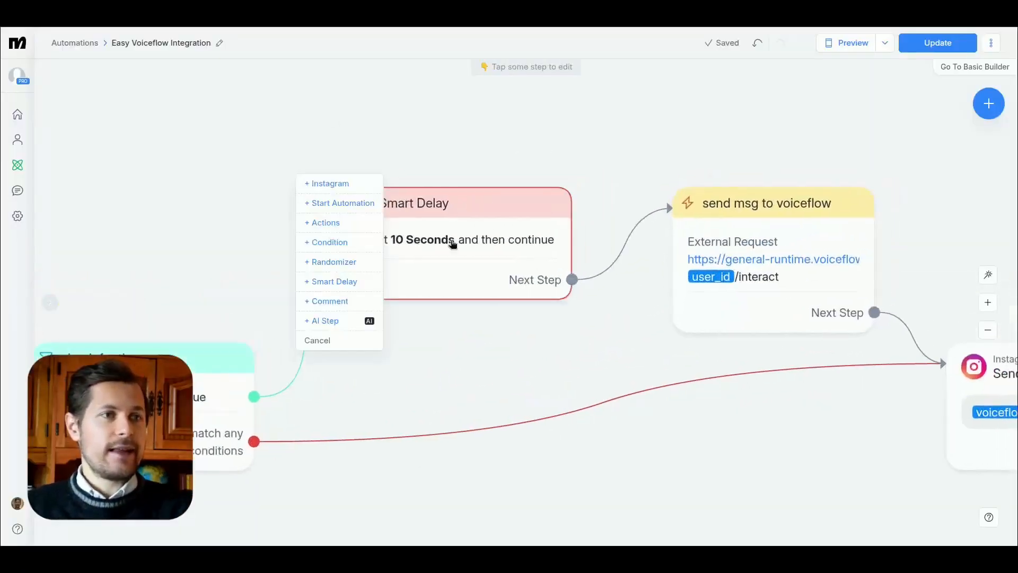
pyautogui.click(400, 252)
pyautogui.click(731, 235)
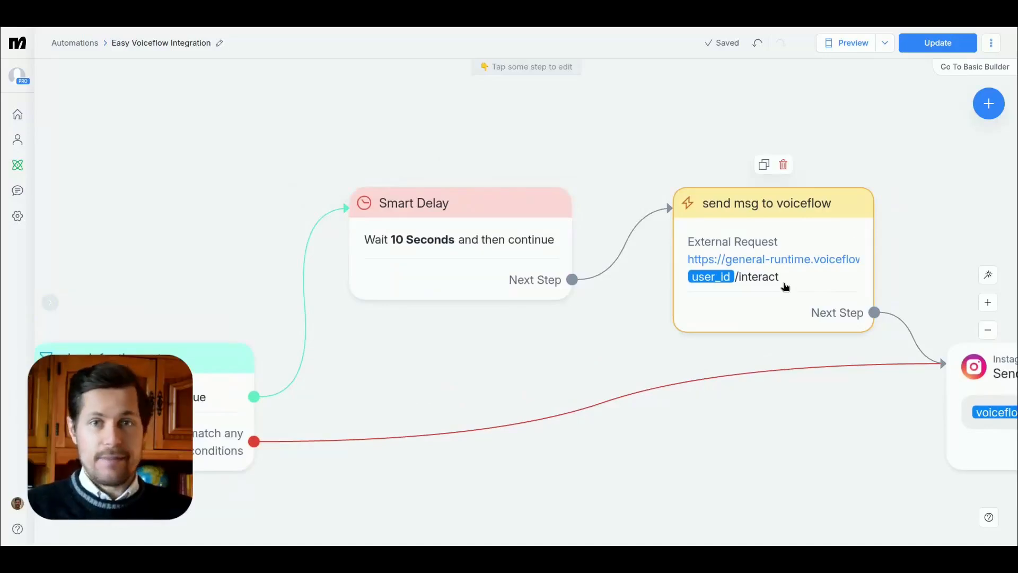
# Step: Review the start of the Easy Voiceflow Integration flow, from the message trigger through initialize custom fields and the last-message-time condition
pyautogui.scroll(-5, 343, 230)
pyautogui.moveTo(343, 229); pyautogui.dragTo(391, 224)
pyautogui.rightClick(390, 223)
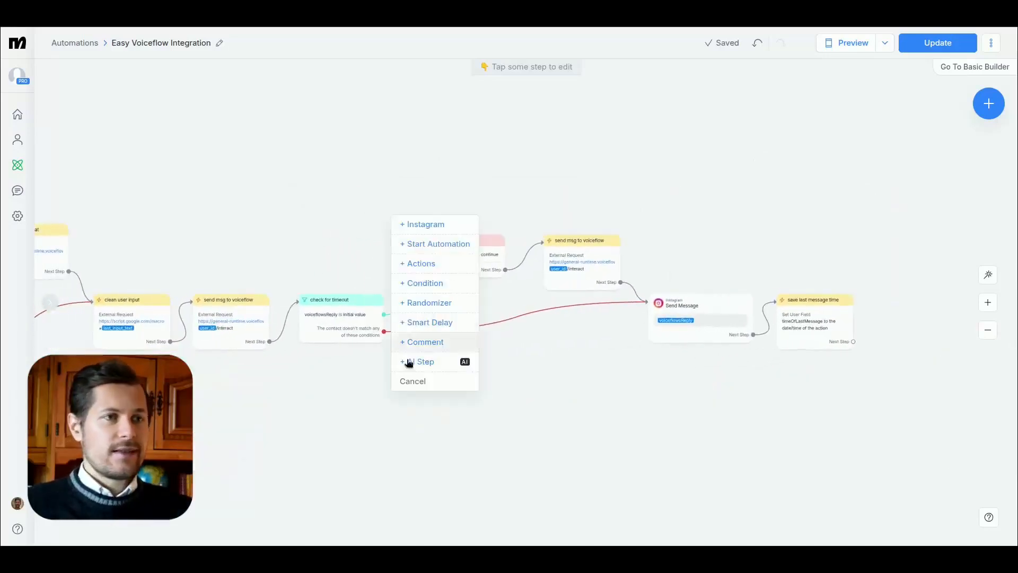
pyautogui.click(413, 381)
pyautogui.moveTo(268, 395); pyautogui.dragTo(675, 378)
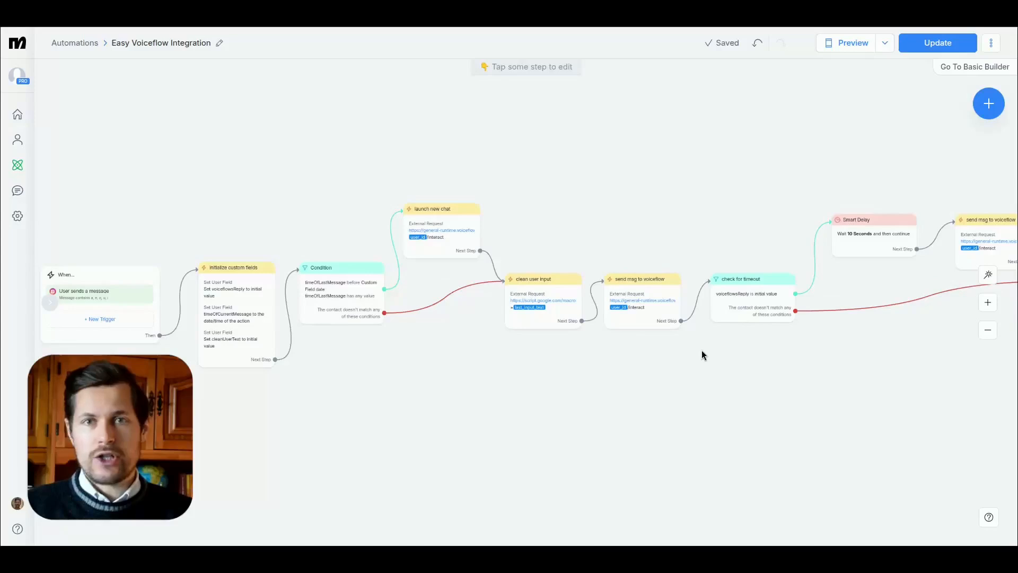
pyautogui.moveTo(524, 404); pyautogui.dragTo(467, 400)
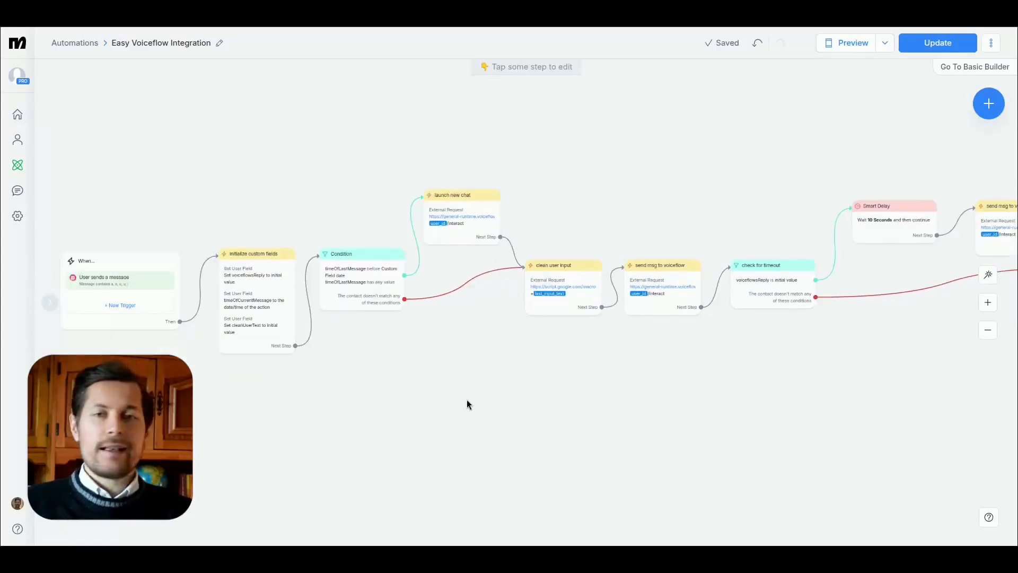
pyautogui.scroll(3, 267, 412)
pyautogui.moveTo(266, 412); pyautogui.dragTo(262, 490)
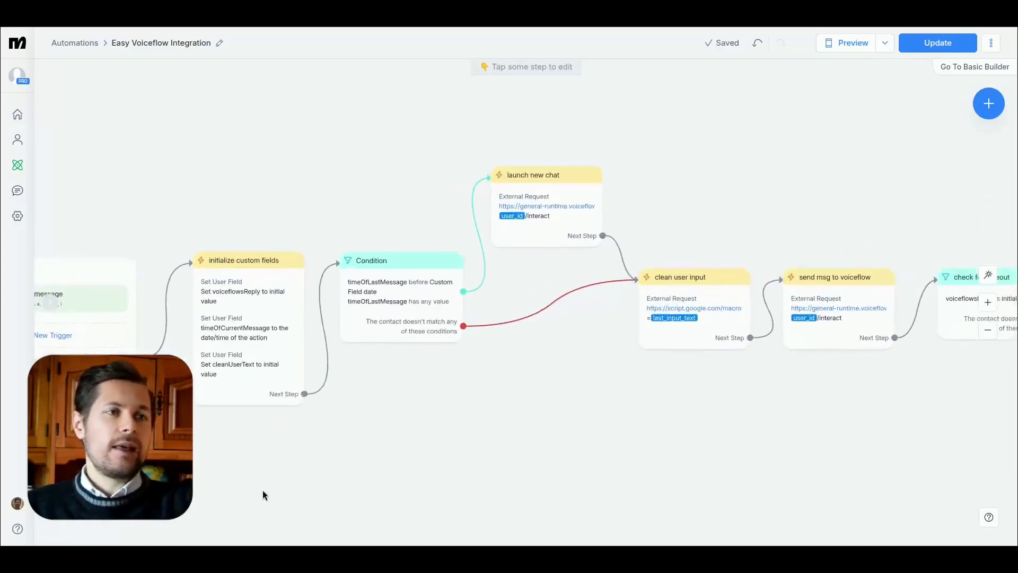
pyautogui.rightClick(262, 490)
pyautogui.click(480, 417)
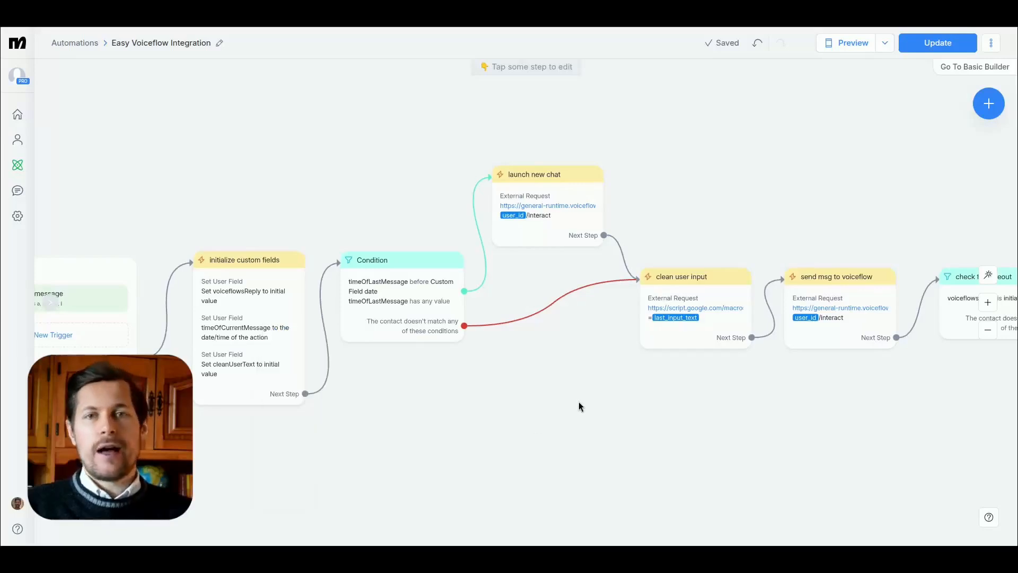
# Step: Inspect the launch new chat and clean user input steps, and follow the flow through the check for timeout condition
pyautogui.moveTo(634, 396); pyautogui.dragTo(370, 391)
pyautogui.click(276, 187)
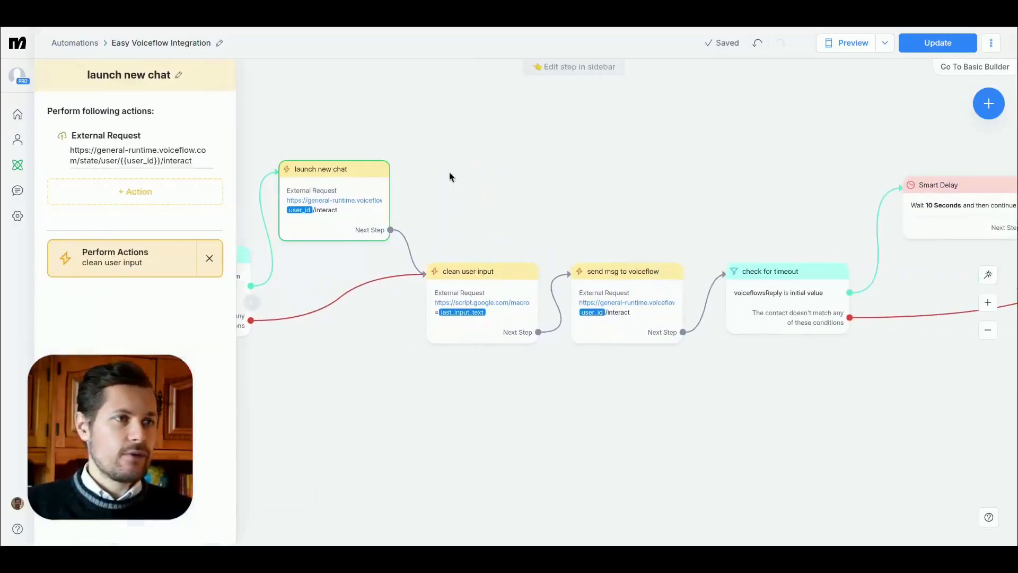
pyautogui.click(485, 288)
pyautogui.moveTo(695, 424); pyautogui.dragTo(556, 411)
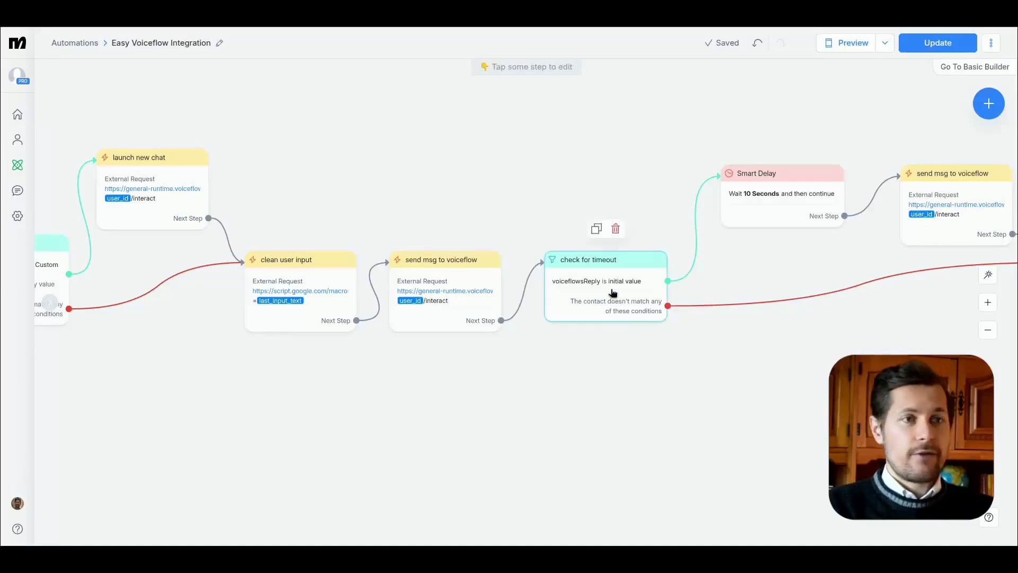
pyautogui.moveTo(806, 416); pyautogui.dragTo(604, 409)
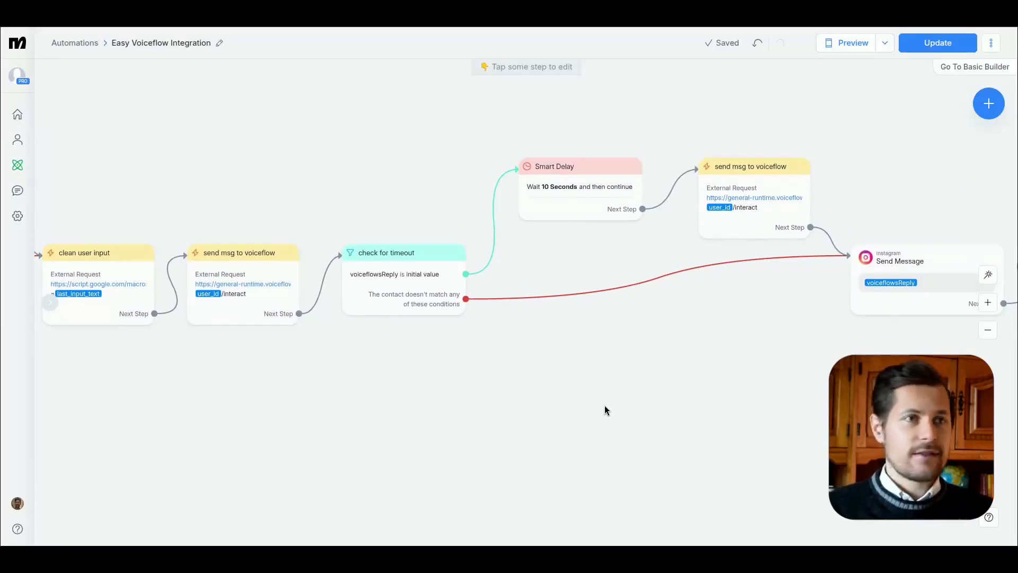
# Step: Inspect the Instagram Send Message step containing voiceflowsReply and the save last message time step at the end of the flow
pyautogui.moveTo(758, 409); pyautogui.dragTo(394, 418)
pyautogui.click(525, 276)
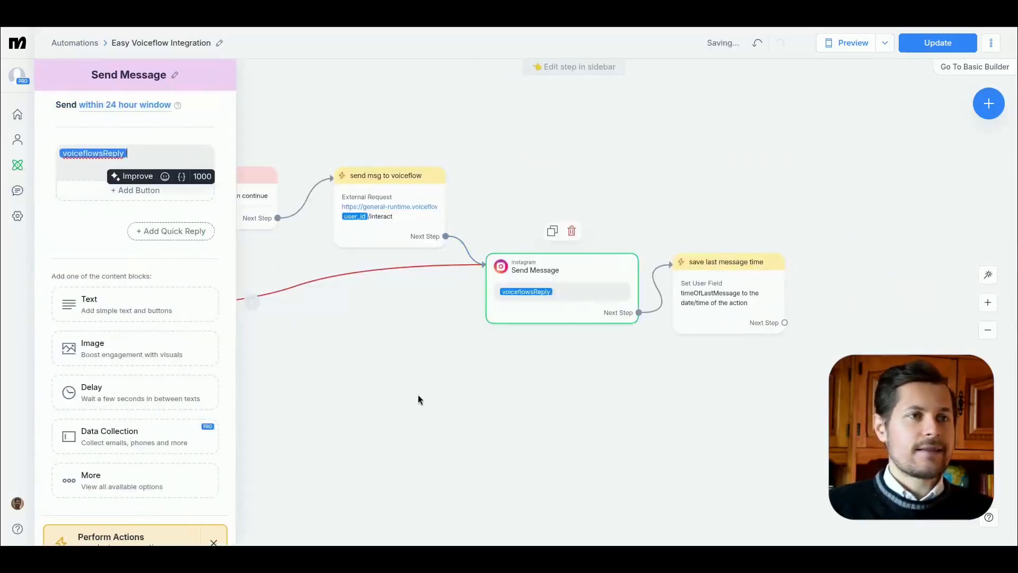
pyautogui.click(297, 128)
pyautogui.moveTo(657, 387); pyautogui.dragTo(763, 361)
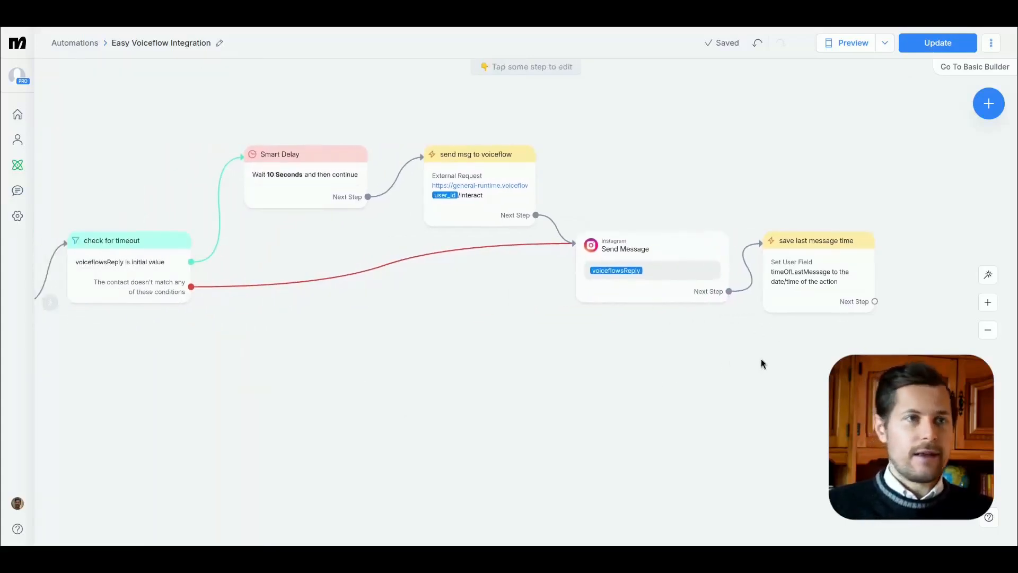